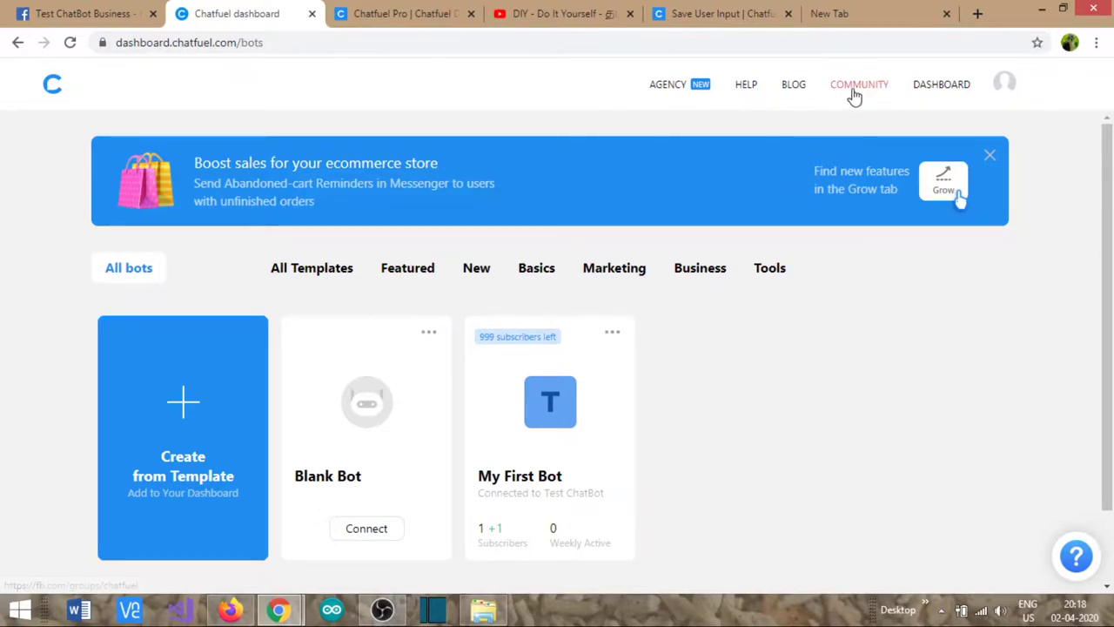
# - Look up the free plan's 1,000-user limit in the Chatfuel Pro documentation
pyautogui.click(396, 21)
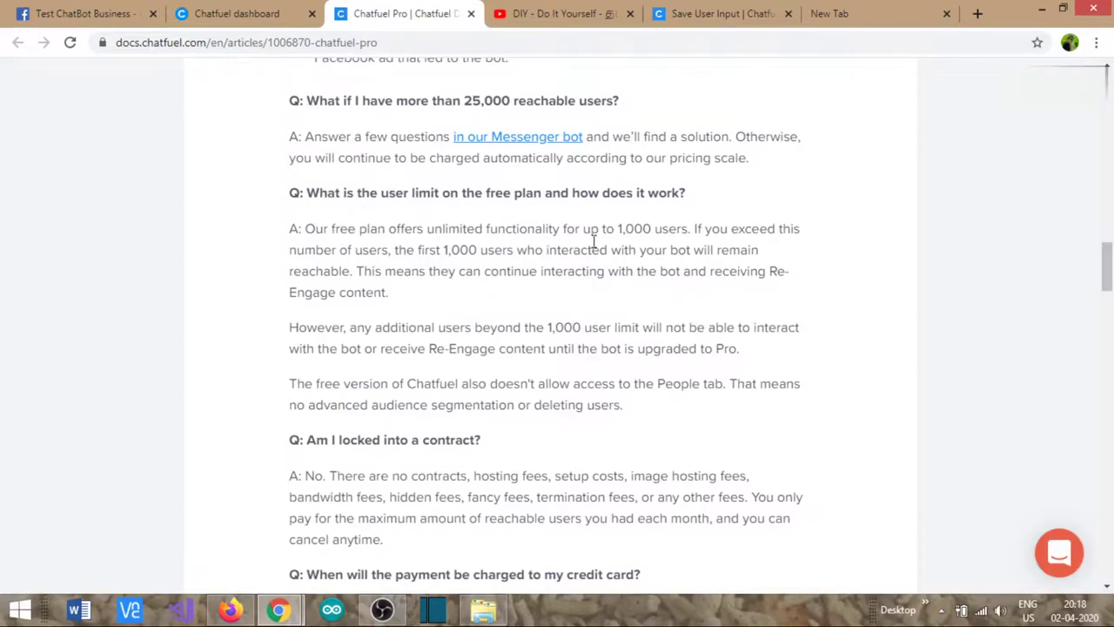
pyautogui.moveTo(620, 228); pyautogui.dragTo(691, 228)
pyautogui.doubleClick(631, 228)
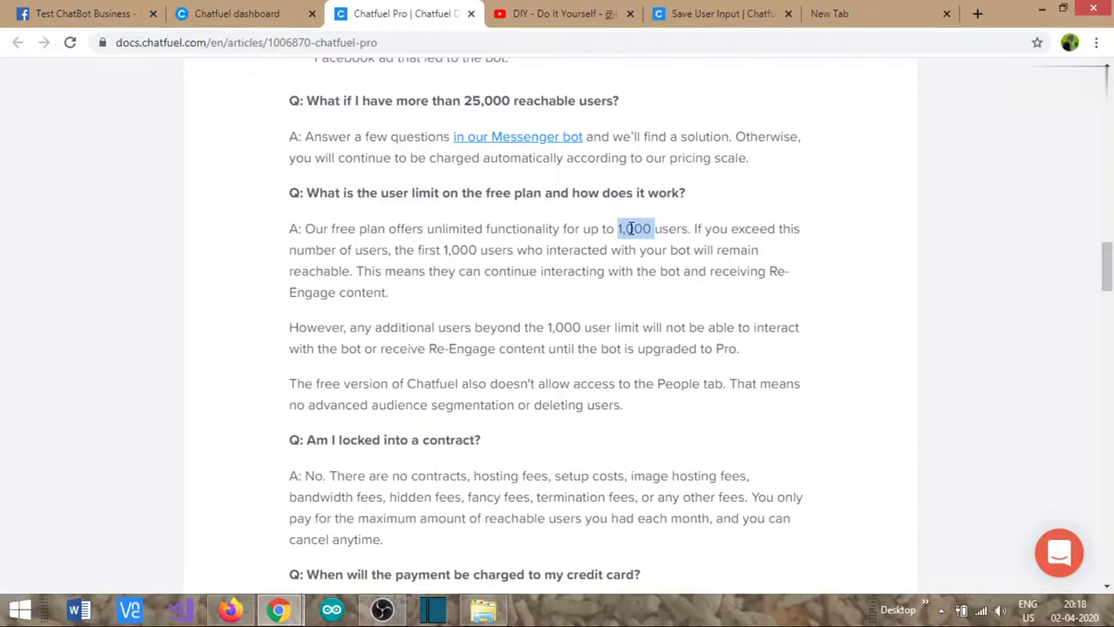
# - Create a Blank Bot from the templates and connect it to the Test ChatBot Business page
pyautogui.click(209, 15)
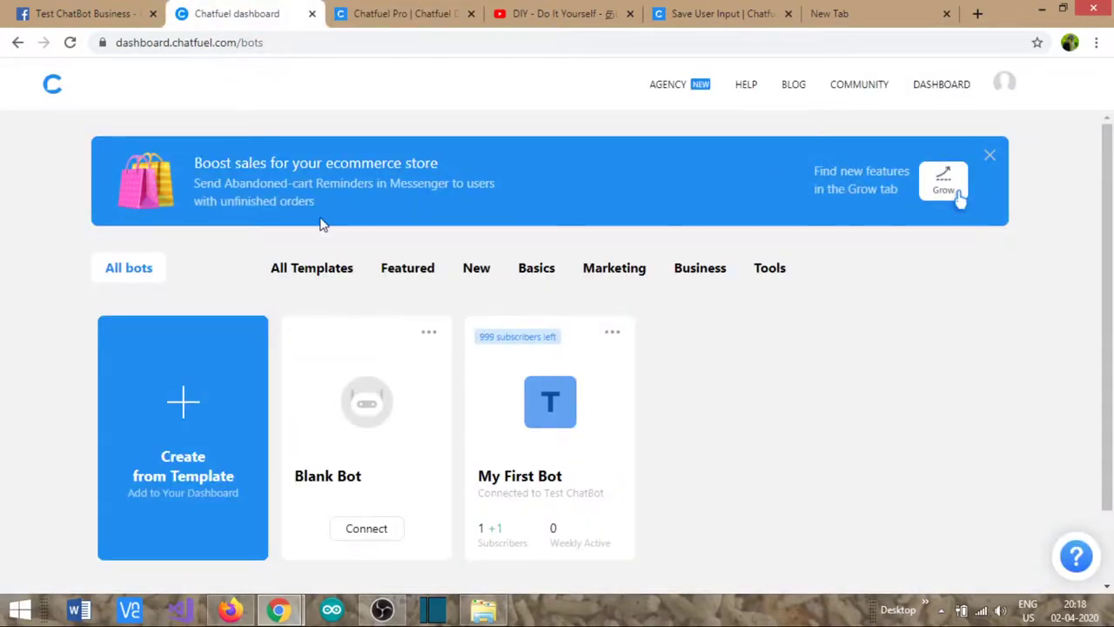
pyautogui.click(183, 400)
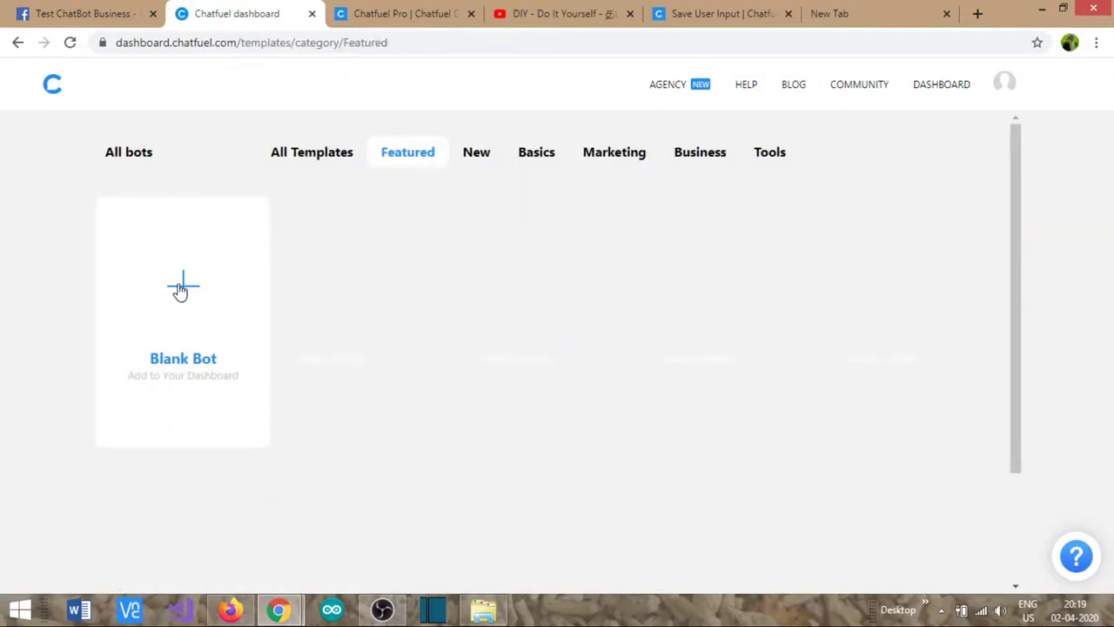
pyautogui.click(179, 288)
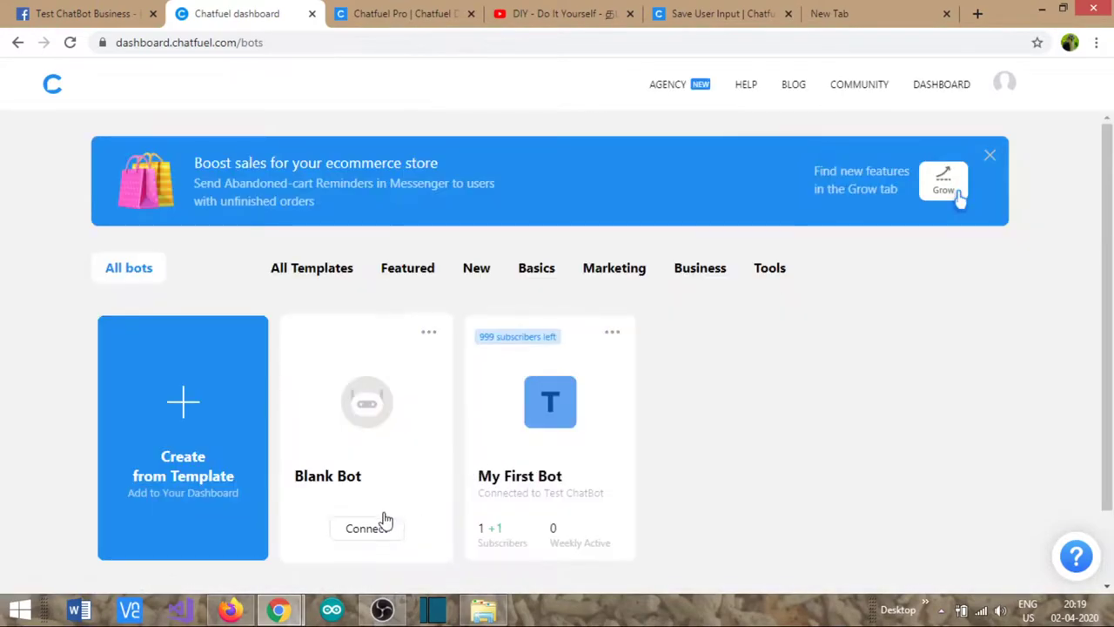
pyautogui.click(375, 534)
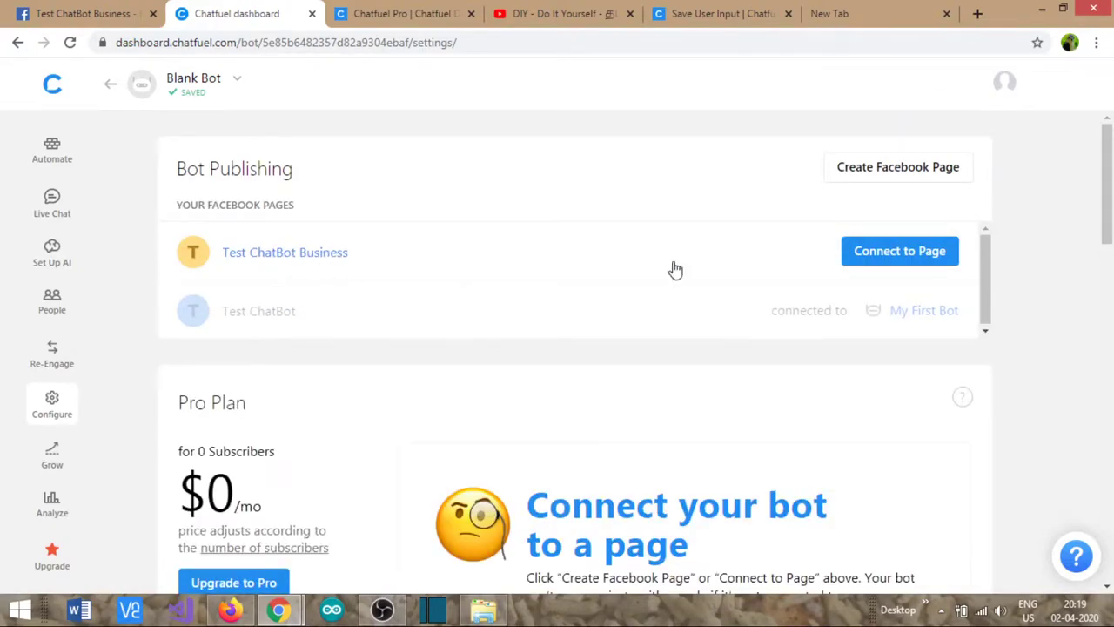
pyautogui.click(899, 251)
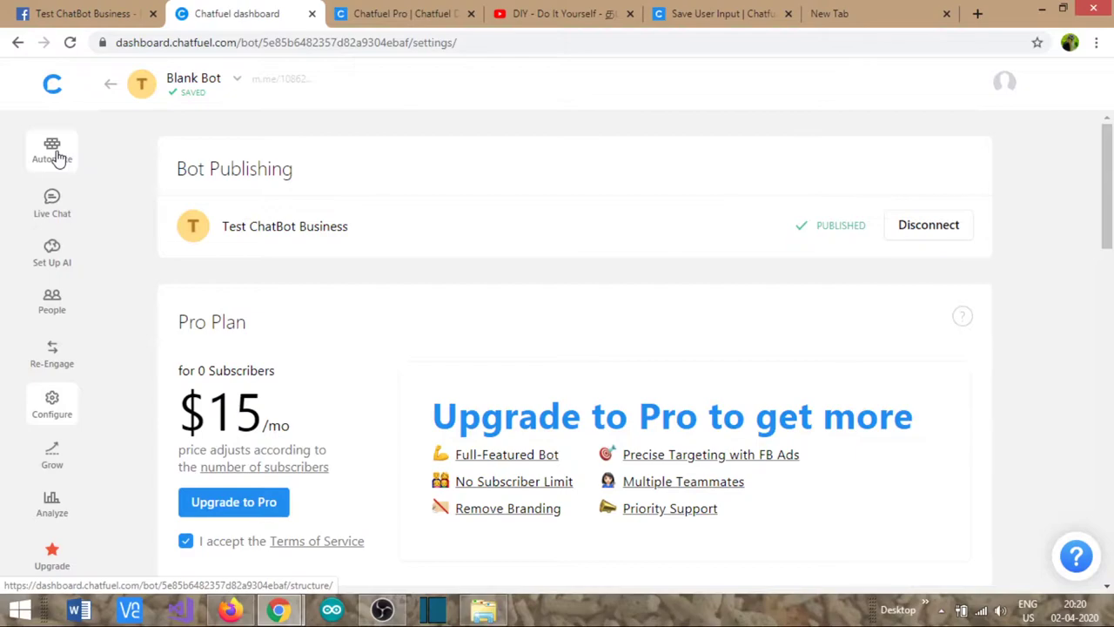
# - Go to Automate to show Blank Bot's blocks with the Welcome Message open
pyautogui.click(57, 157)
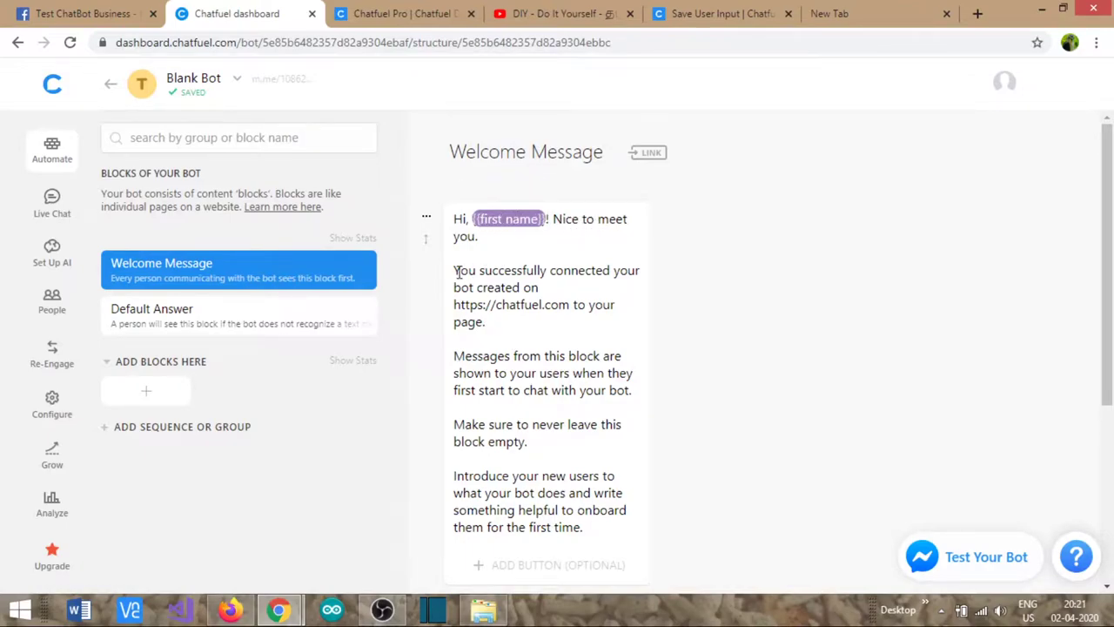
# - Replace the greeting's explanatory paragraphs with 'Welcome to Tamil DIY You Channel FaceBook Page'
pyautogui.moveTo(454, 272); pyautogui.dragTo(599, 524)
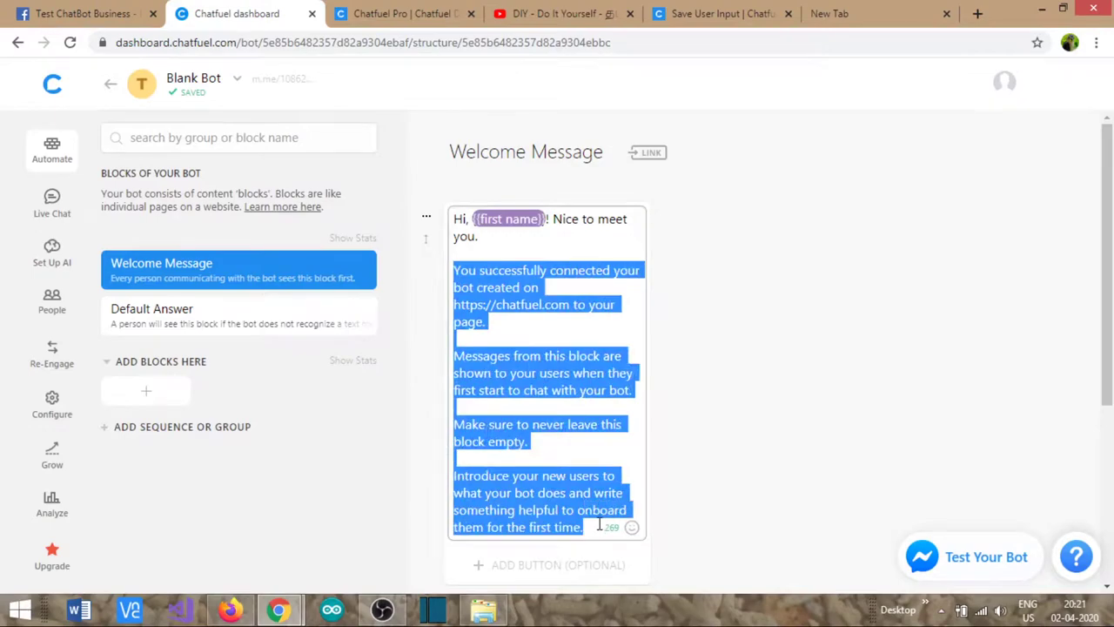
pyautogui.press('BackSpace')
pyautogui.write('W')
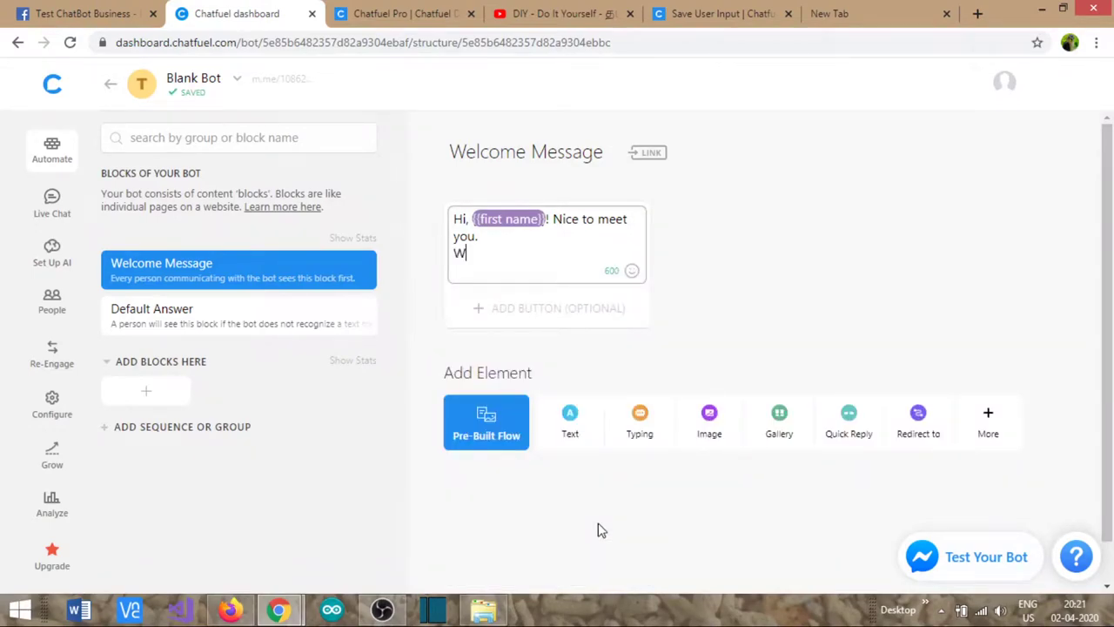
pyautogui.write('elcome to Tamil DIY')
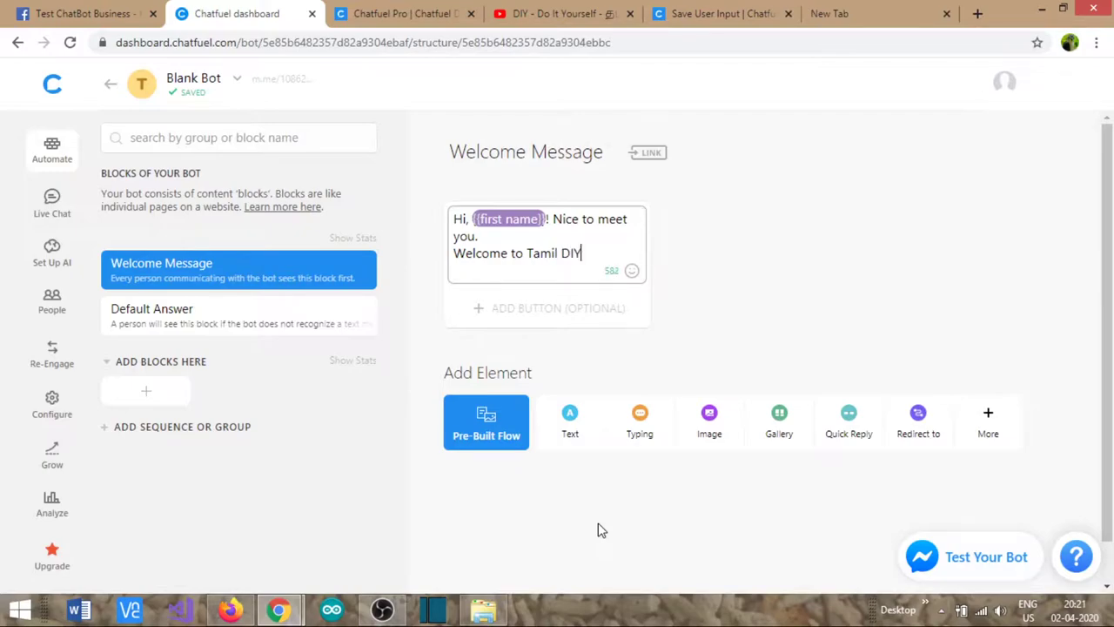
pyautogui.write(' You Channel Fa')
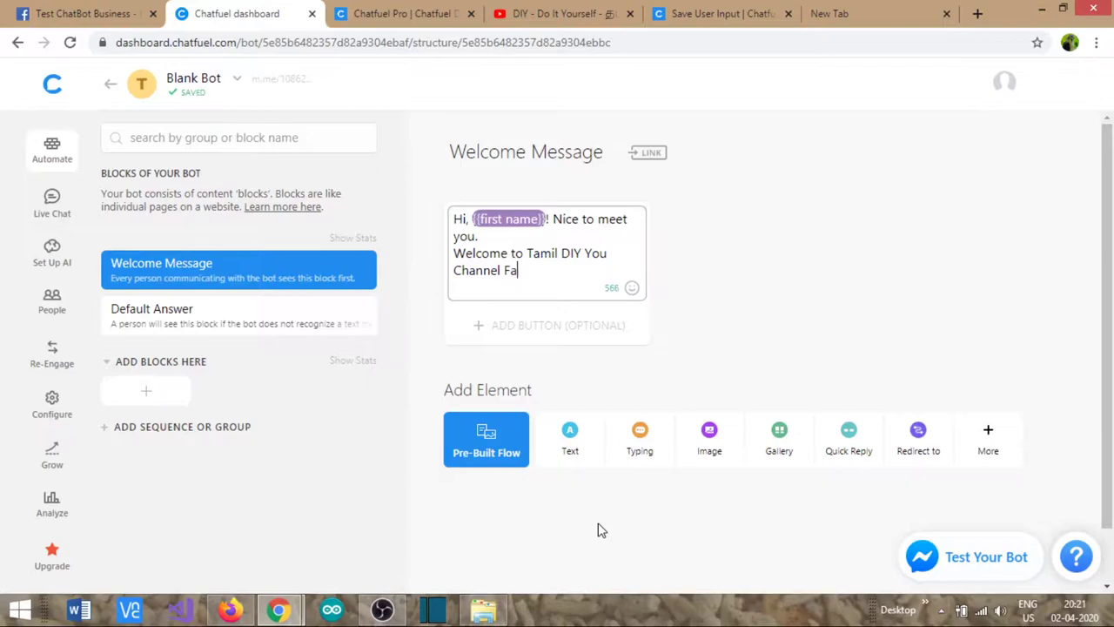
pyautogui.write('ceBook Page')
pyautogui.click(551, 292)
pyautogui.click(771, 281)
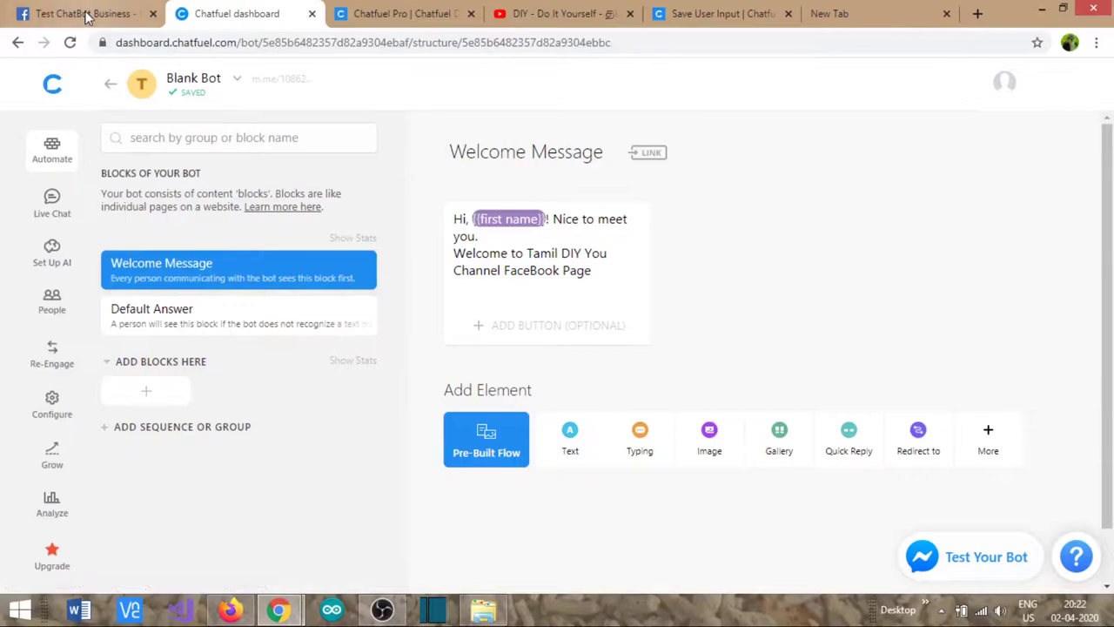
pyautogui.doubleClick(531, 271)
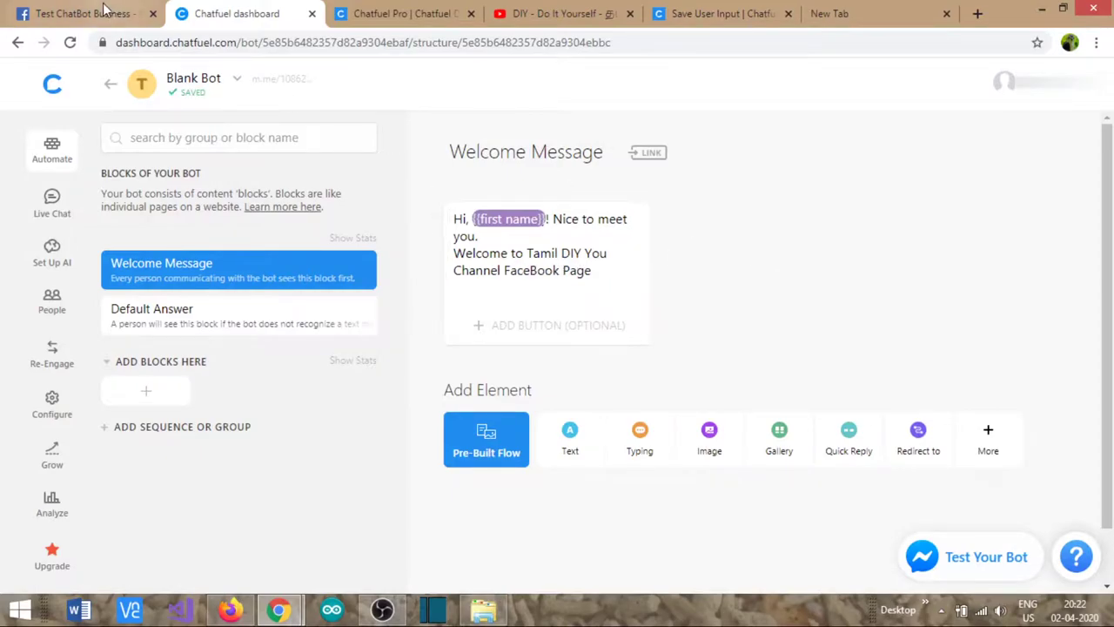
pyautogui.click(103, 11)
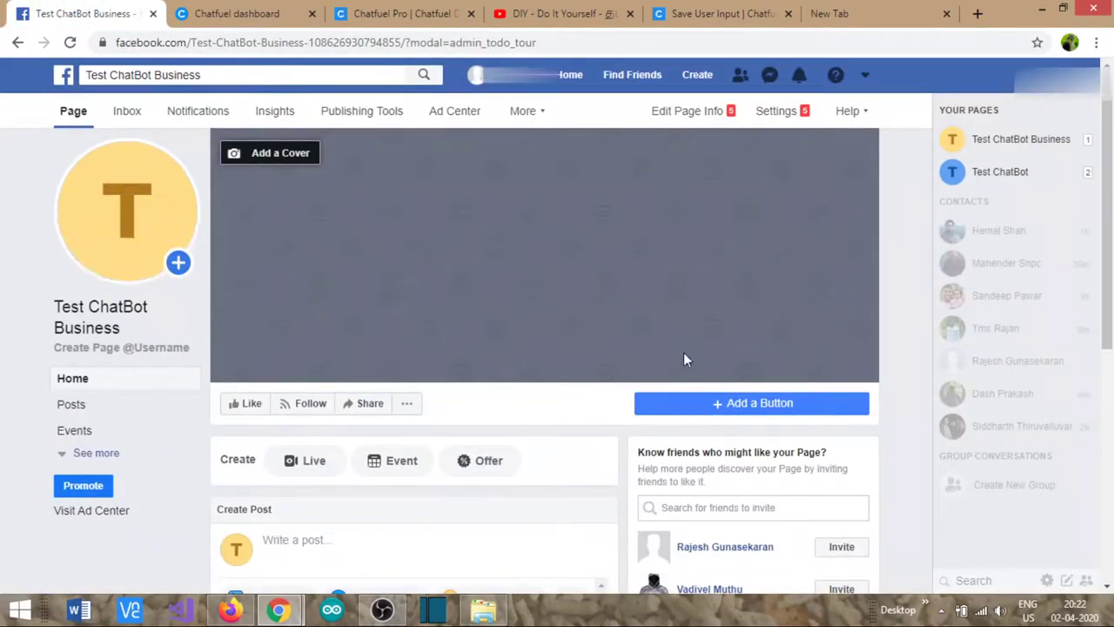
# - Add a Contact you → Send Message action button to the page, with Messenger as its destination
pyautogui.click(727, 403)
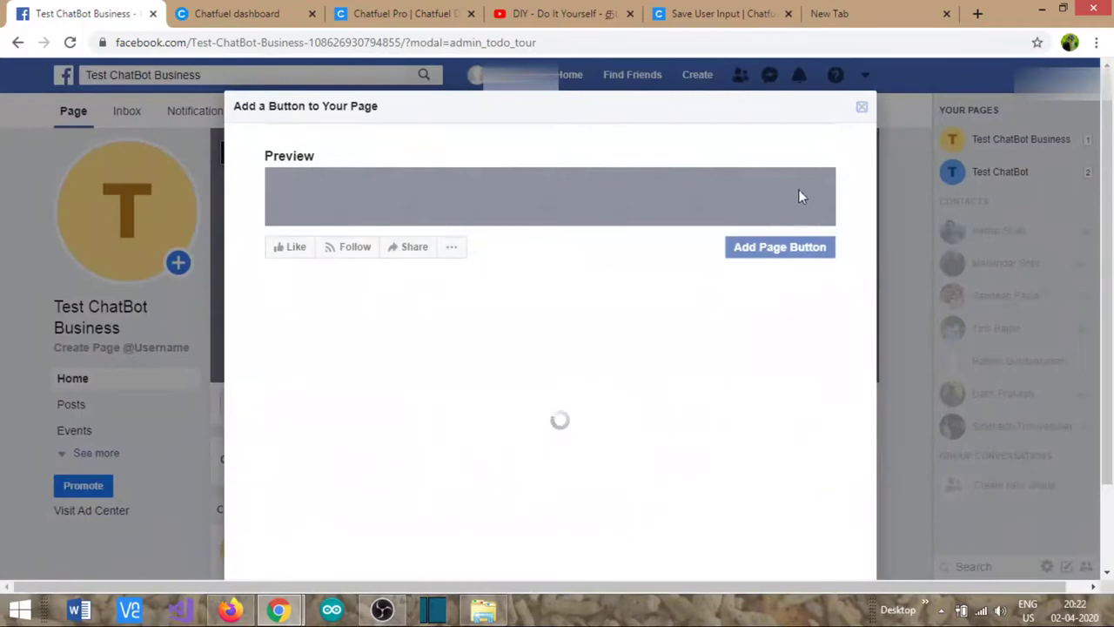
pyautogui.click(862, 106)
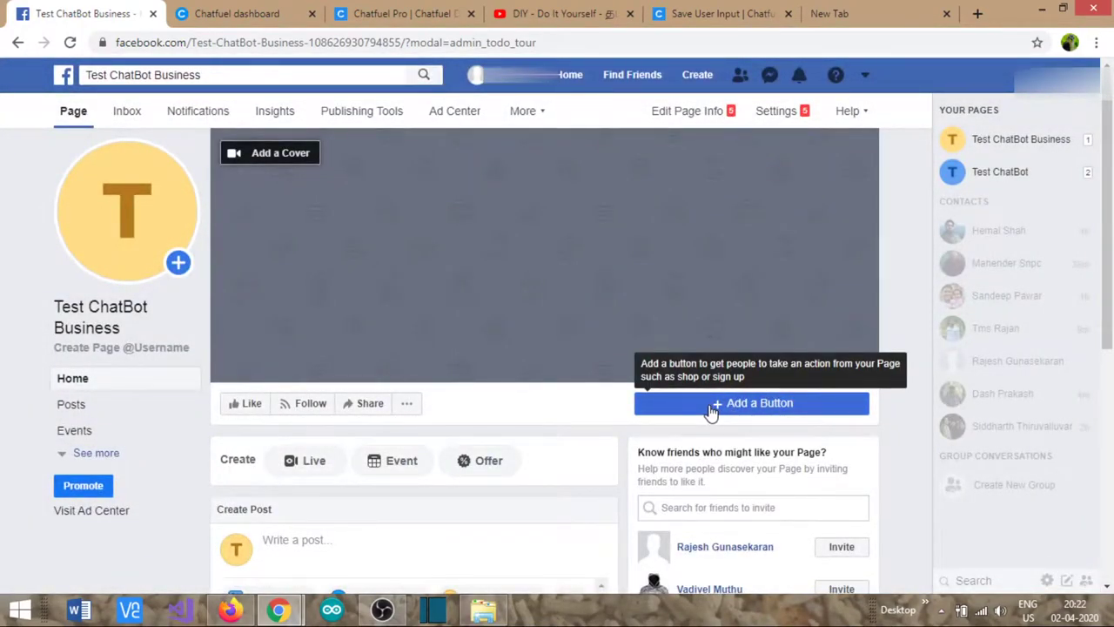
pyautogui.scroll(-2, 711, 412)
pyautogui.click(722, 241)
pyautogui.click(315, 422)
pyautogui.click(284, 470)
pyautogui.scroll(-2, 688, 470)
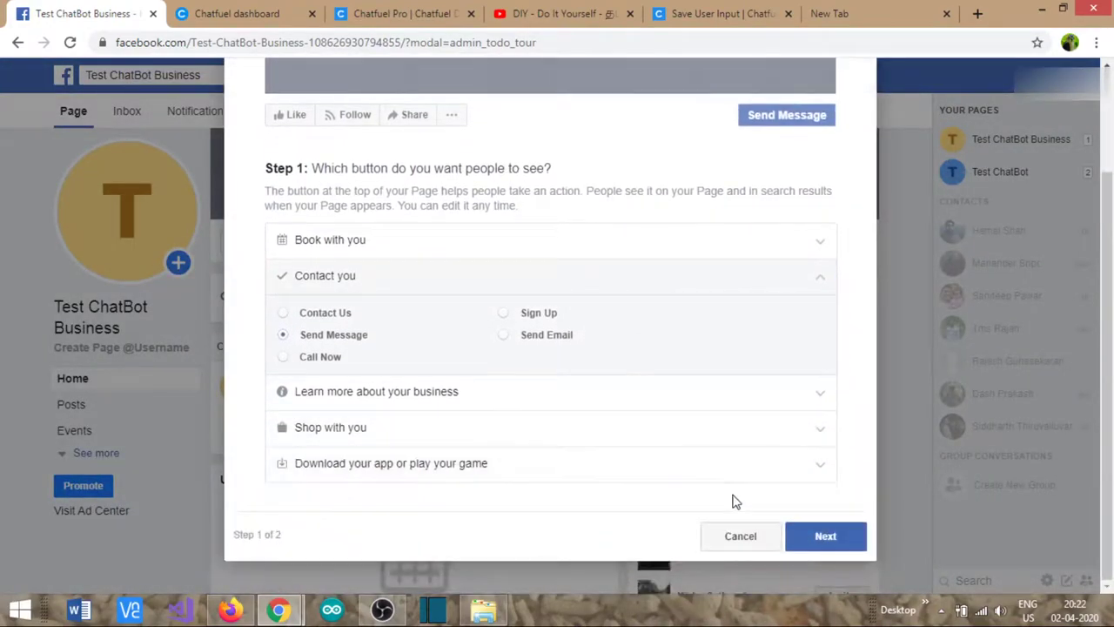
pyautogui.click(832, 538)
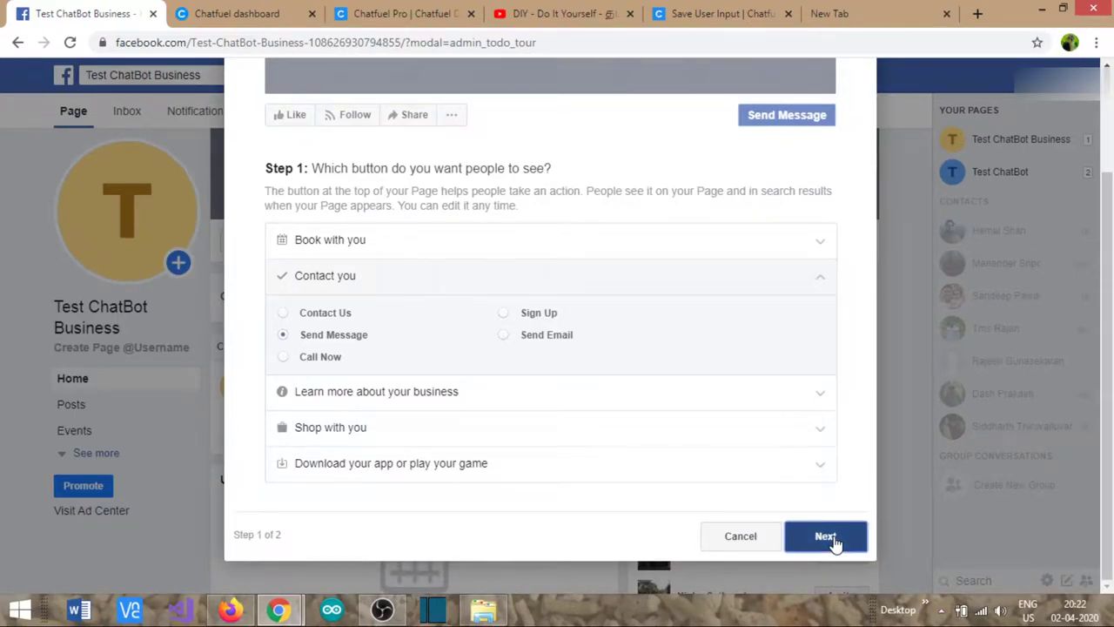
pyautogui.click(314, 449)
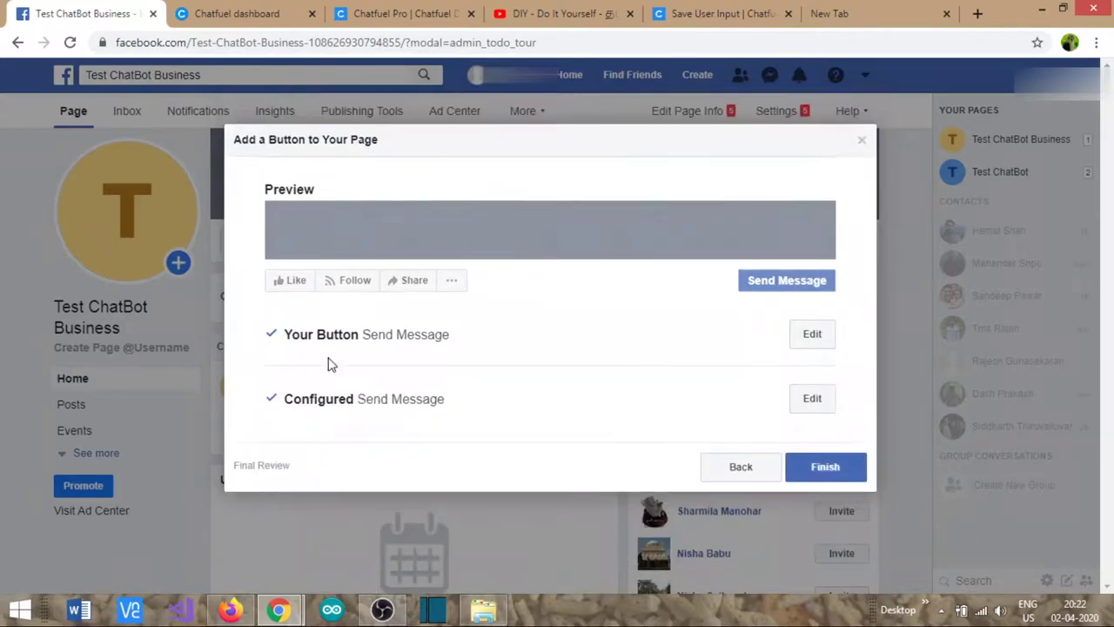
pyautogui.click(820, 470)
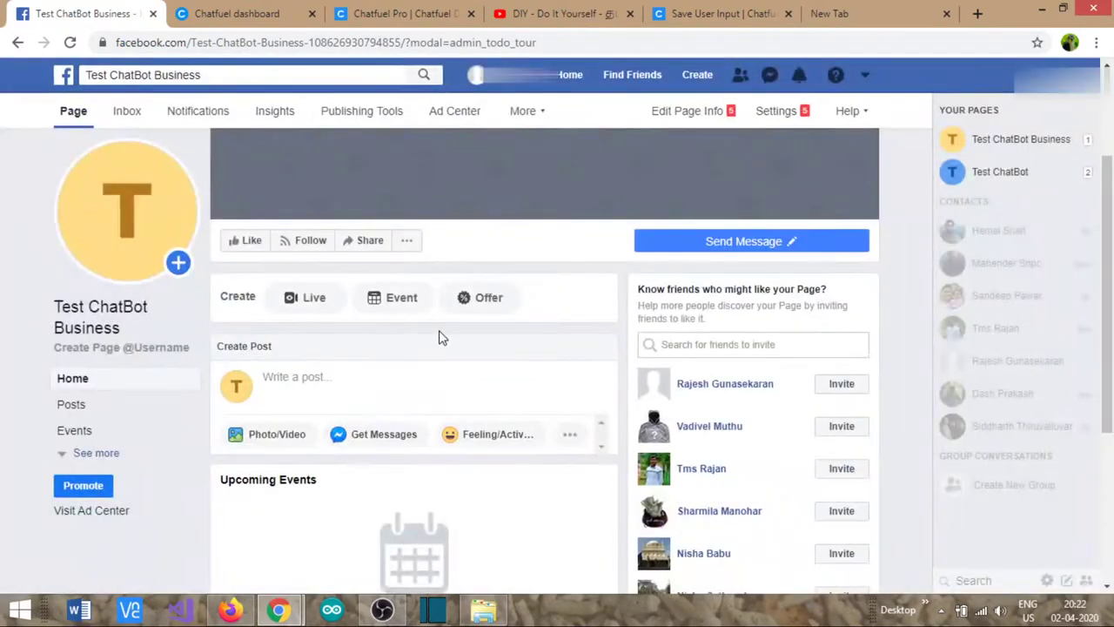
pyautogui.moveTo(716, 411)
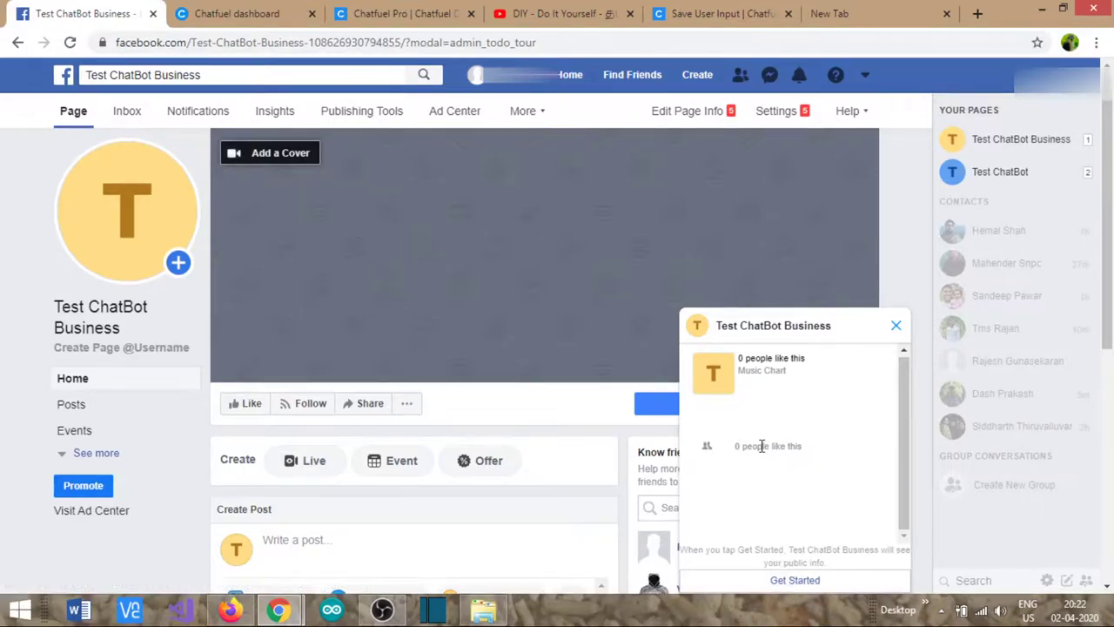
# - Press Get Started in the page's Messenger chat to trigger the bot's Tamil DIY welcome
pyautogui.click(273, 9)
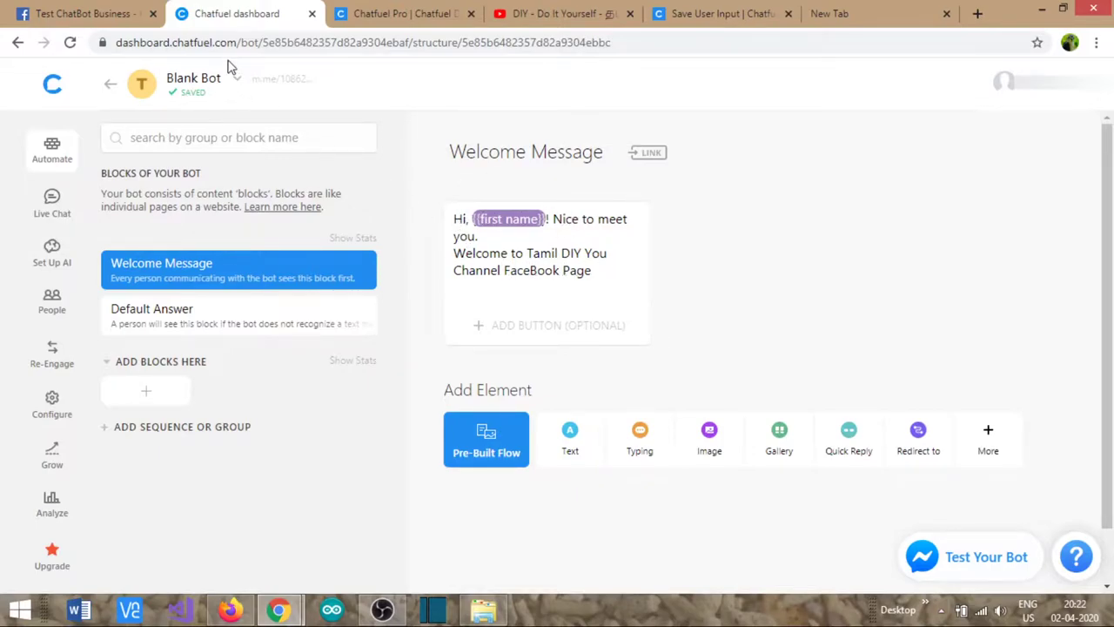
pyautogui.click(91, 17)
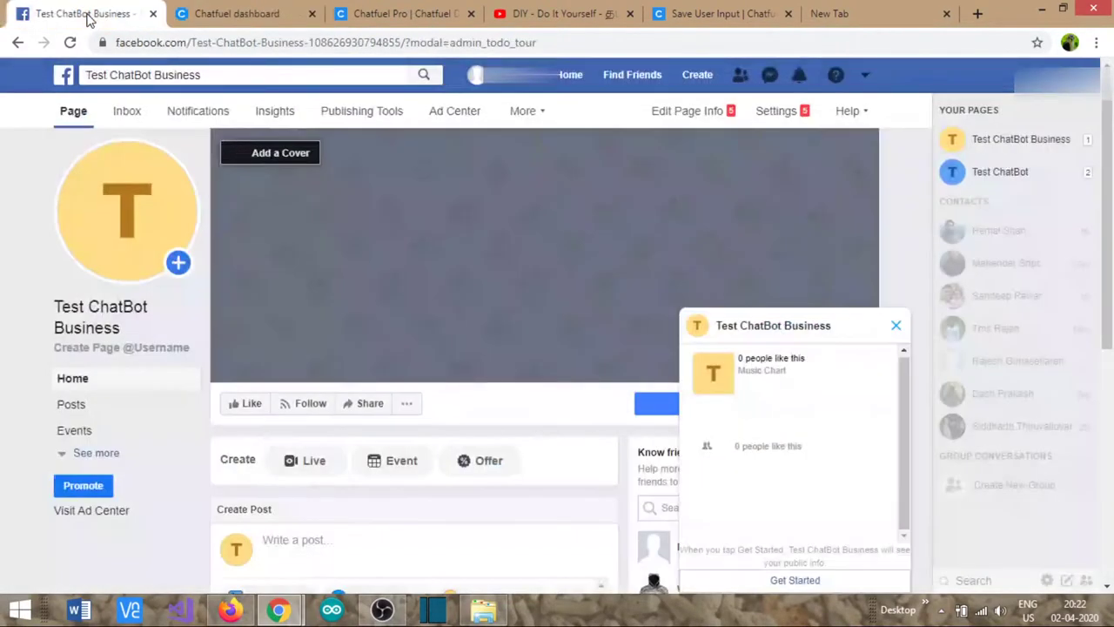
pyautogui.click(786, 580)
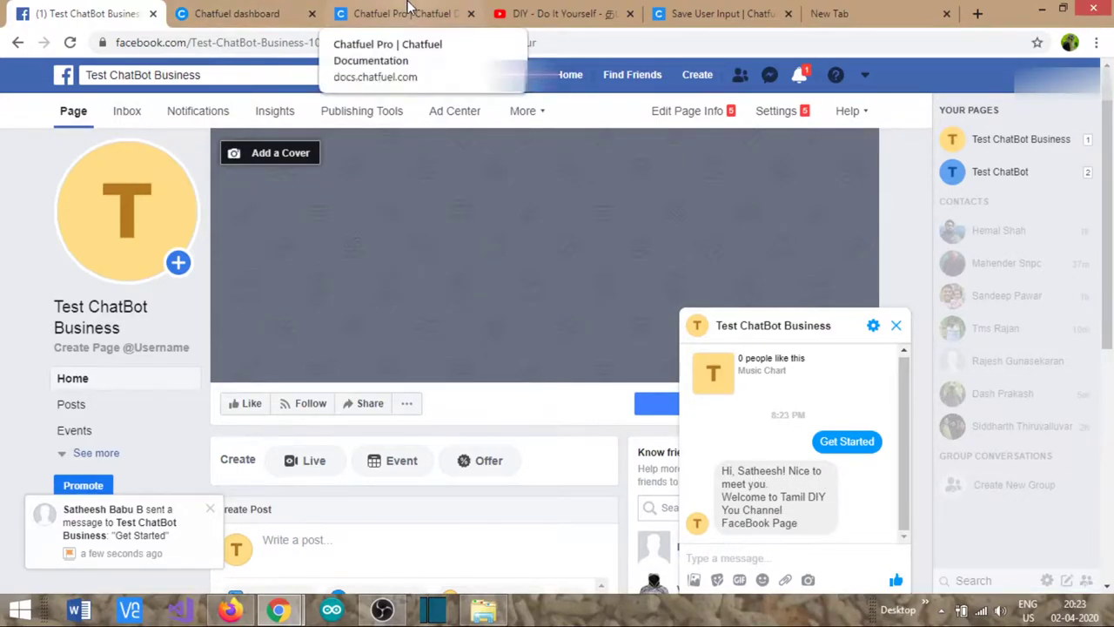
pyautogui.click(409, 10)
pyautogui.click(261, 13)
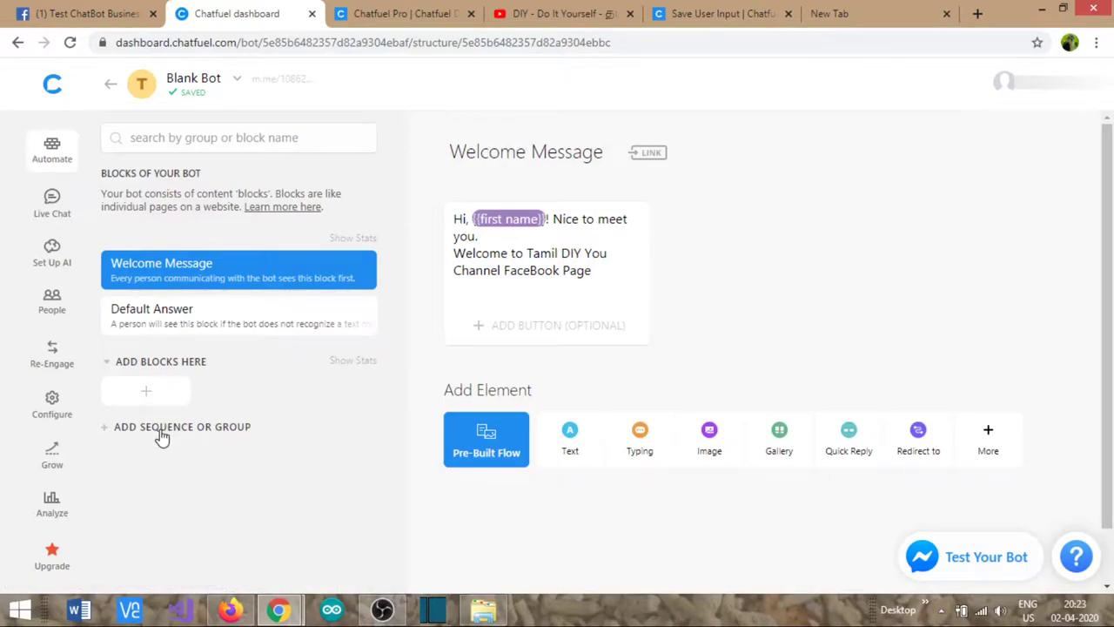
# - Create a new block group named ELECTRONICS PROJECT
pyautogui.click(112, 432)
pyautogui.click(137, 459)
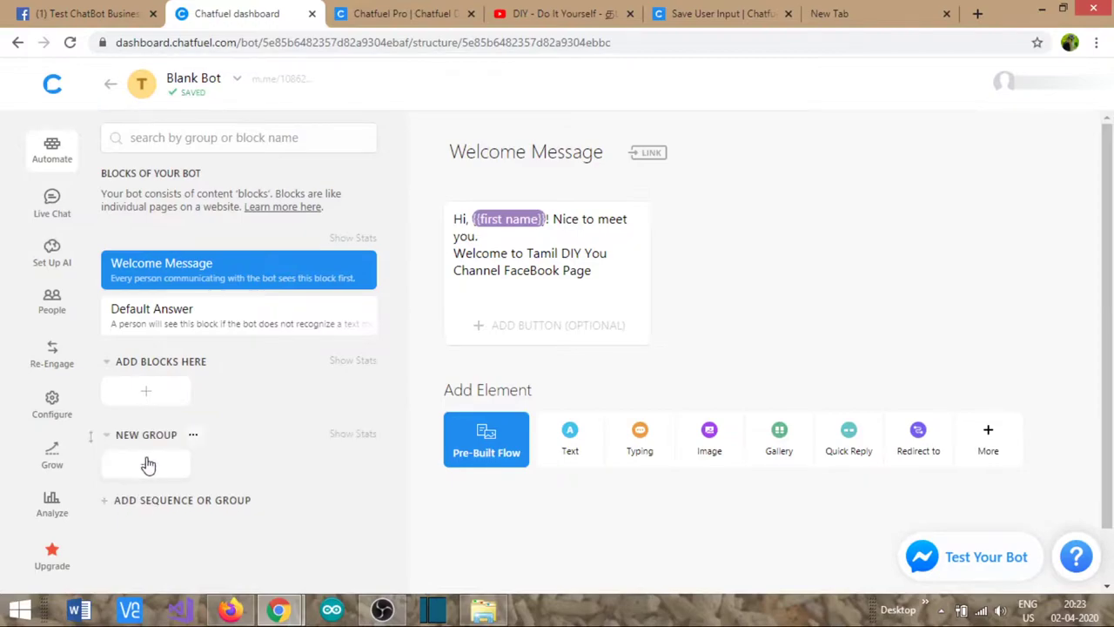
pyautogui.click(141, 435)
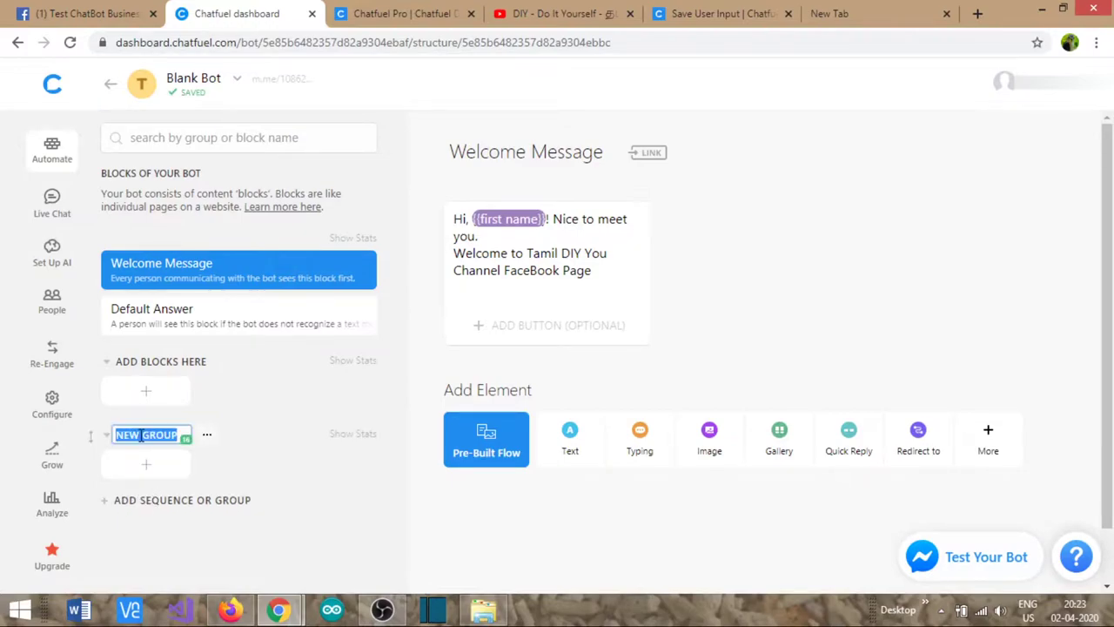
pyautogui.write('ELEC')
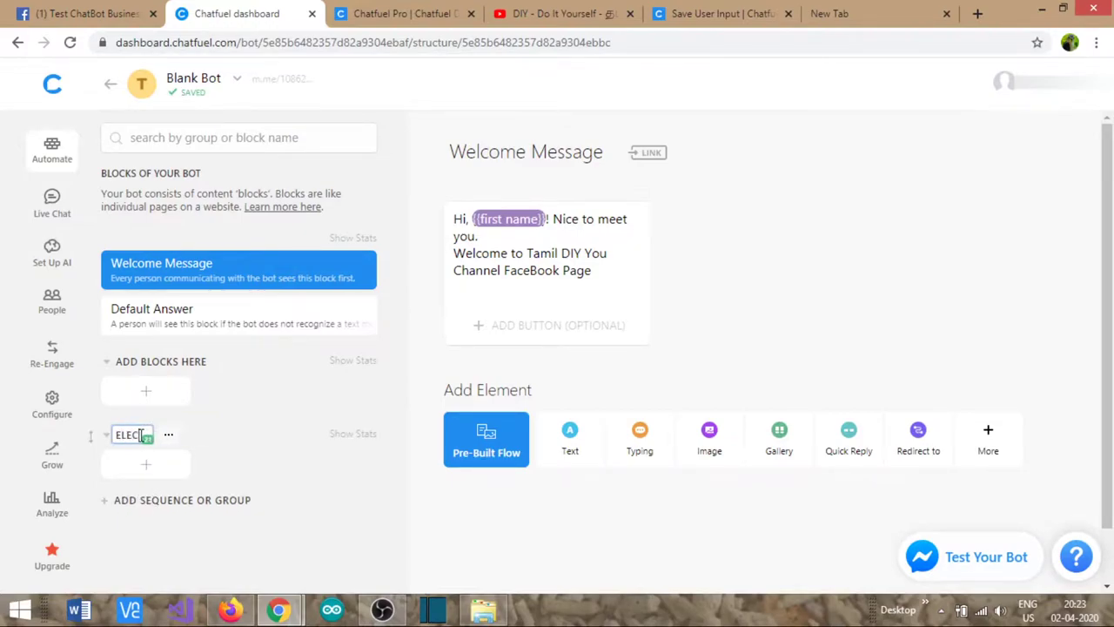
pyautogui.write('TRONICS ')
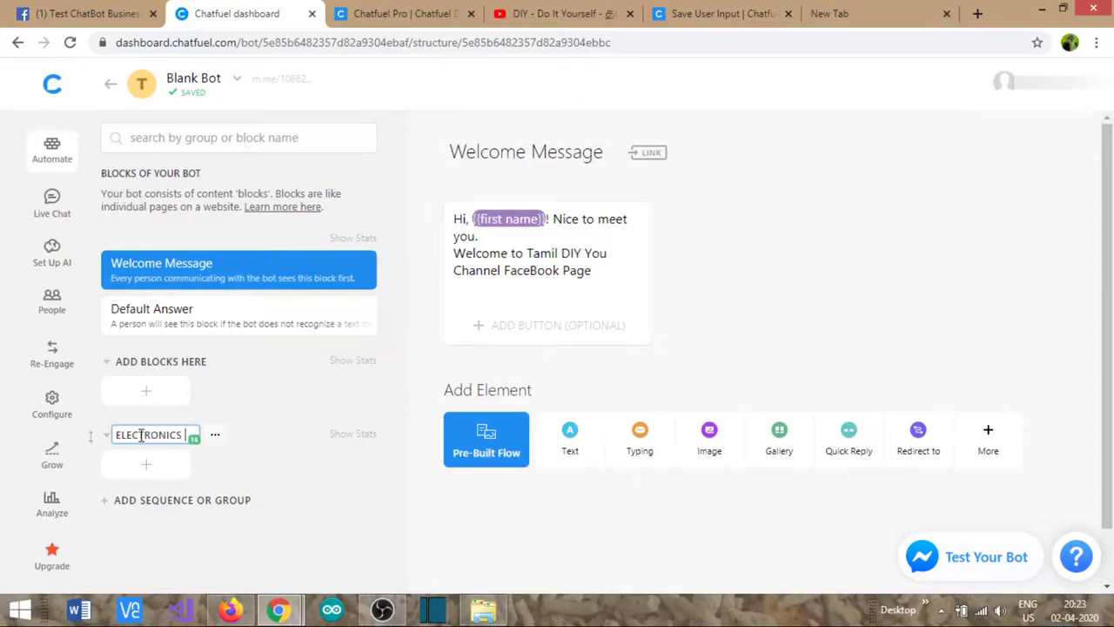
pyautogui.write('PROJECT')
pyautogui.press('Return')
# - Add a block to the group and title it 'Electronics Project'
pyautogui.click(154, 465)
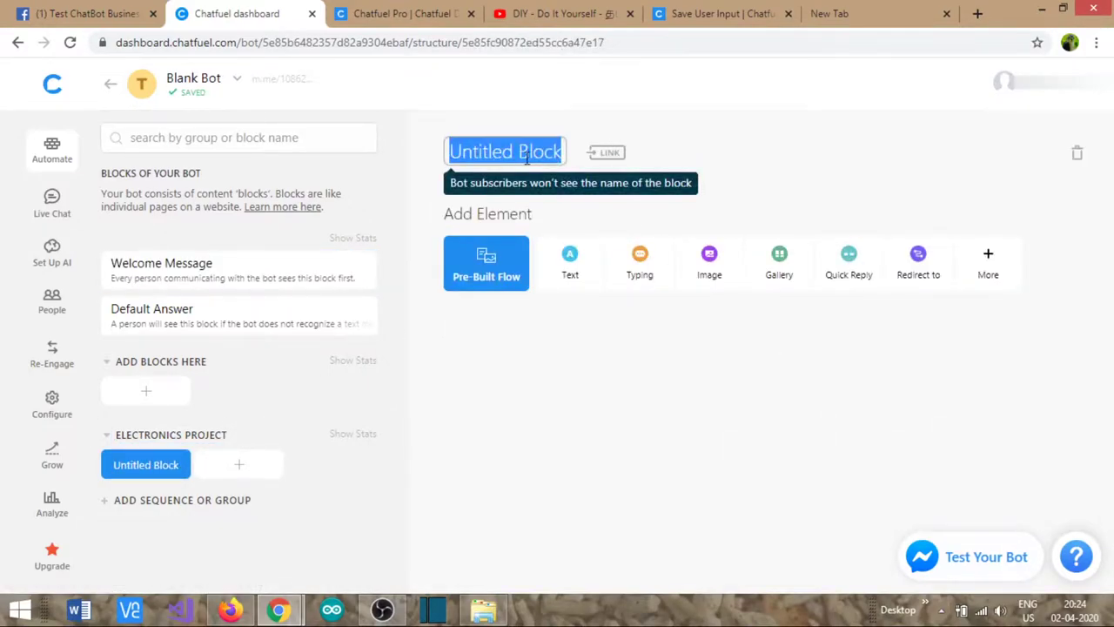
pyautogui.press('BackSpace')
pyautogui.write('Ele')
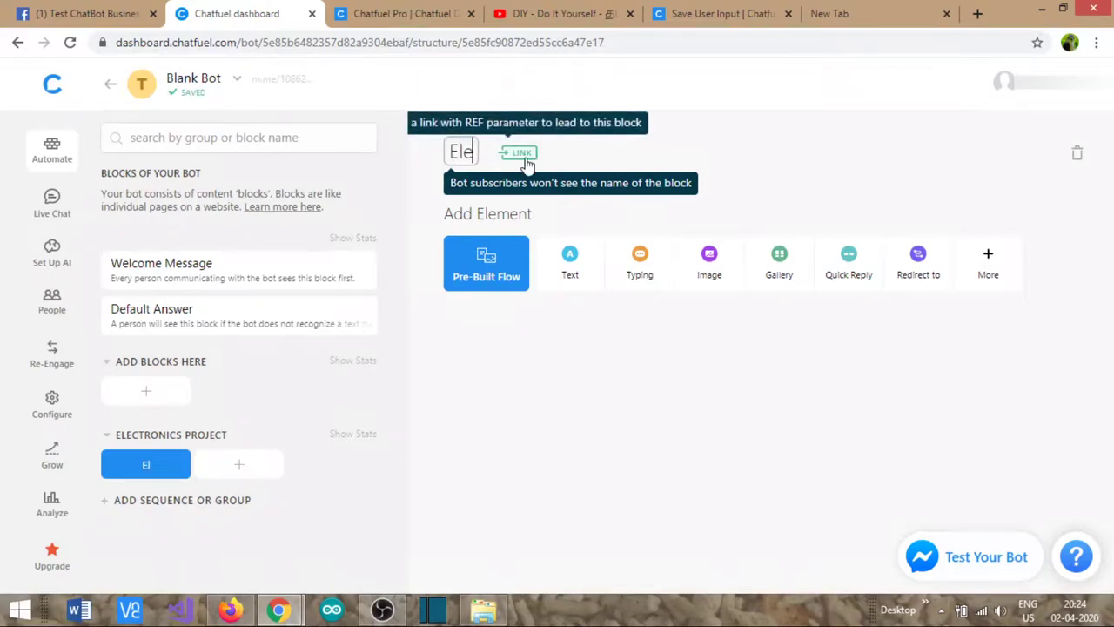
pyautogui.write('ctronics ')
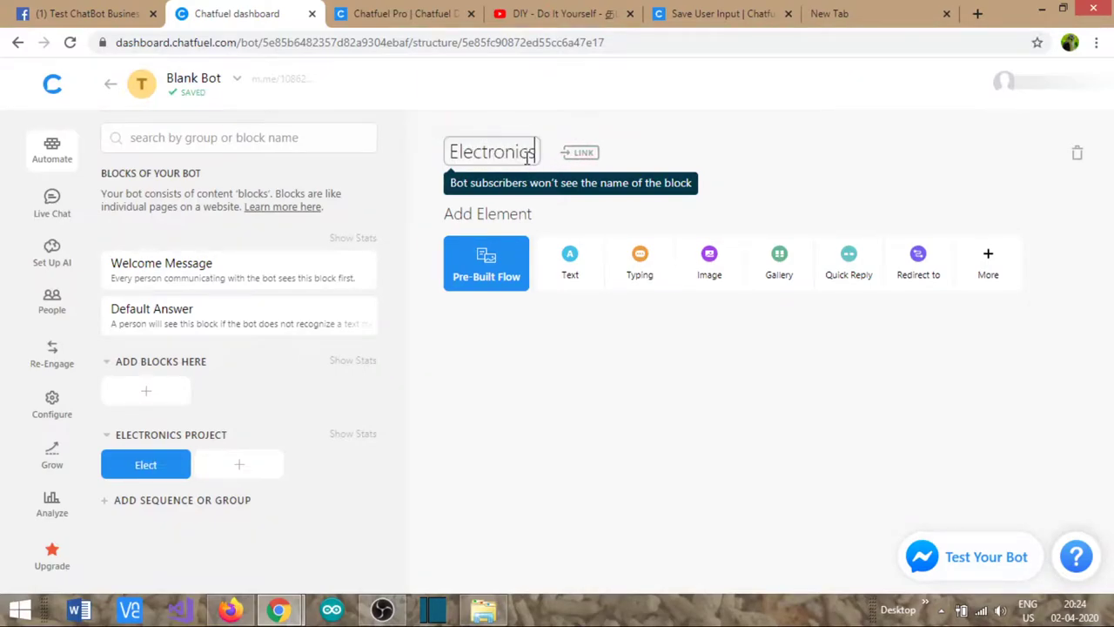
pyautogui.write('Project')
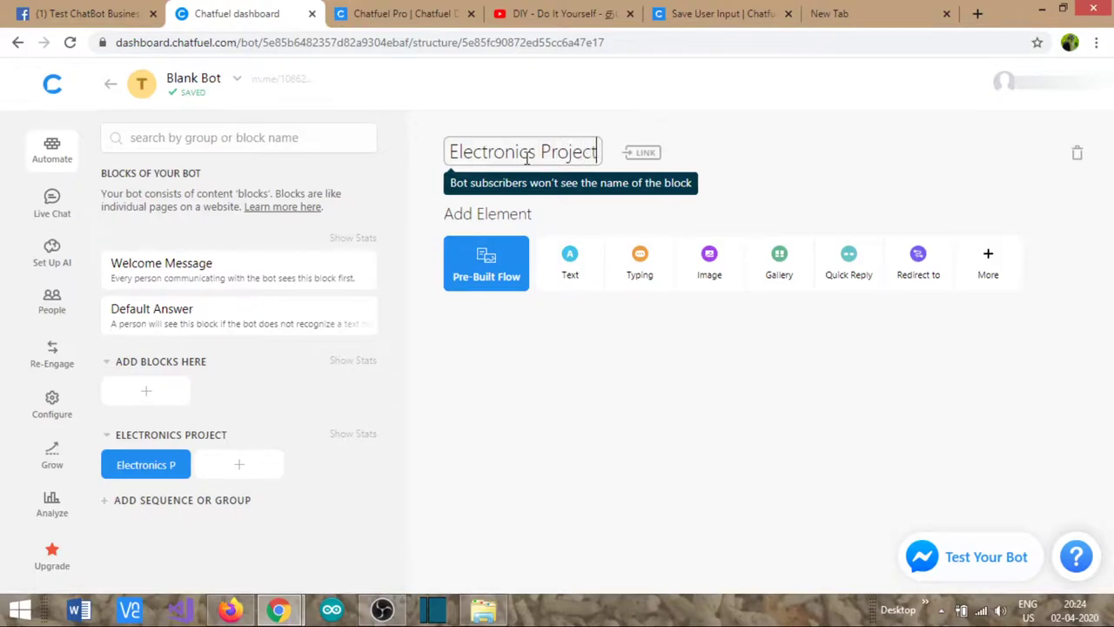
pyautogui.click(569, 206)
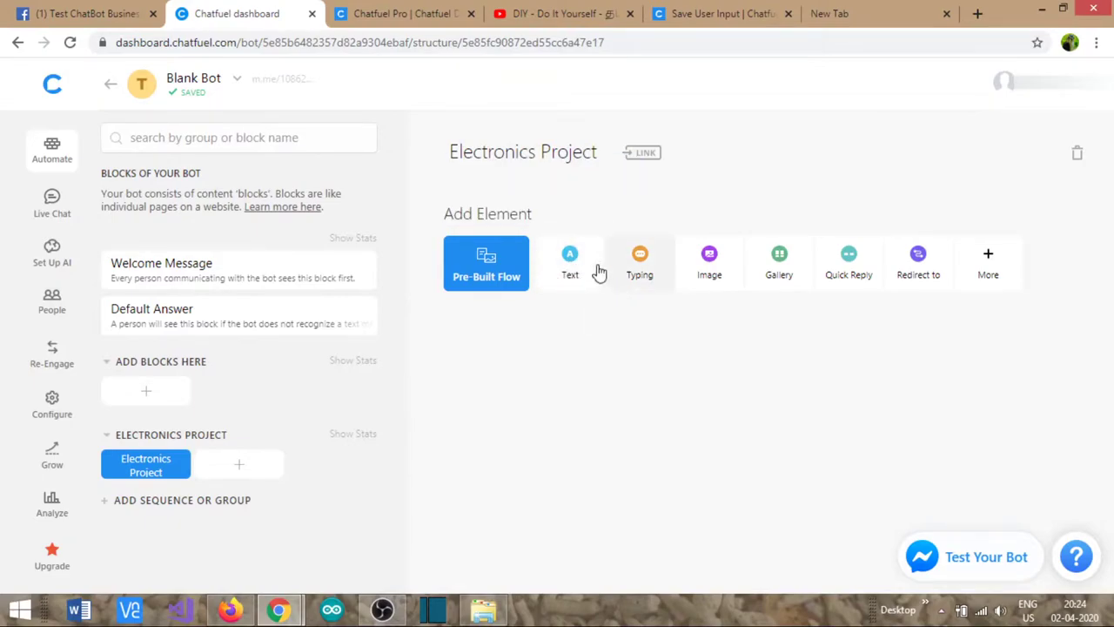
# - Add a text element reading 'Please see our electronics project below' to the block
pyautogui.click(571, 263)
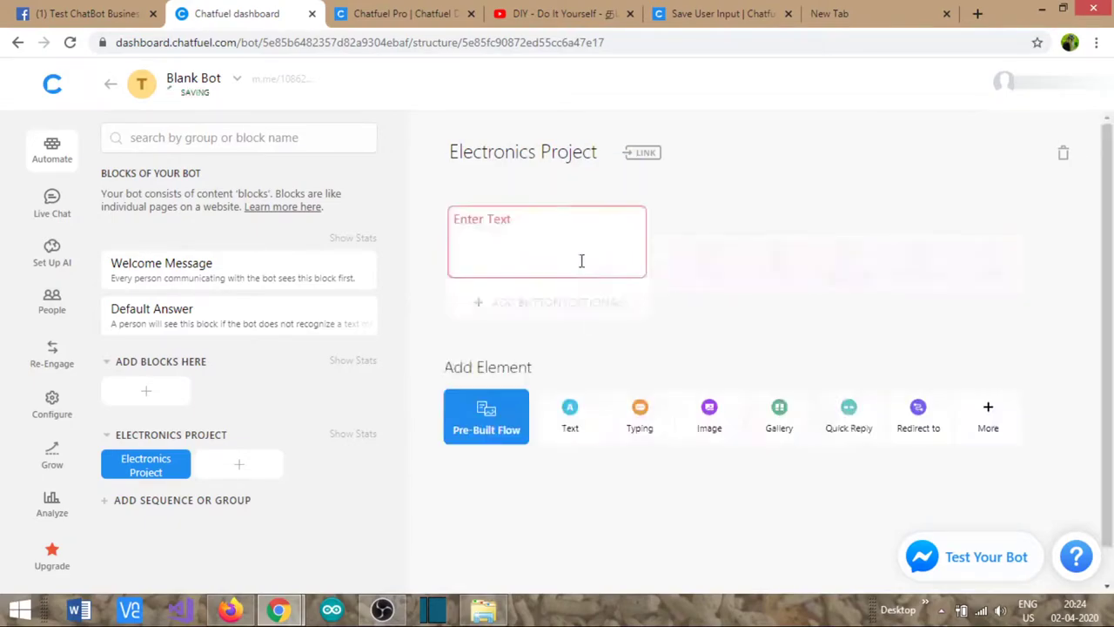
pyautogui.click(504, 218)
pyautogui.write('P')
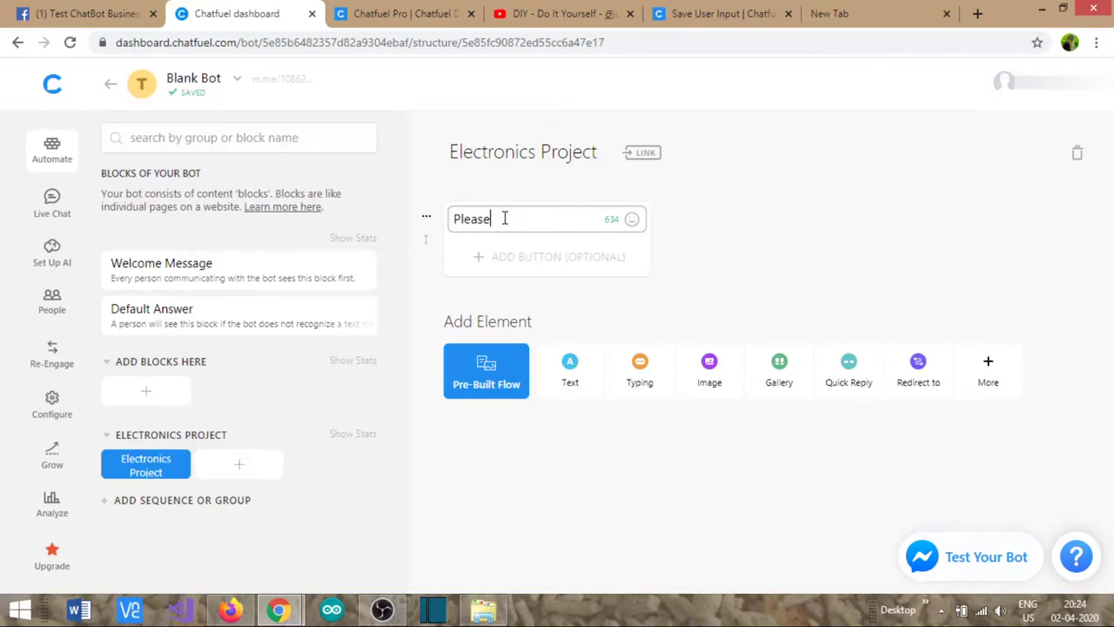
pyautogui.write('lease see our electronics ')
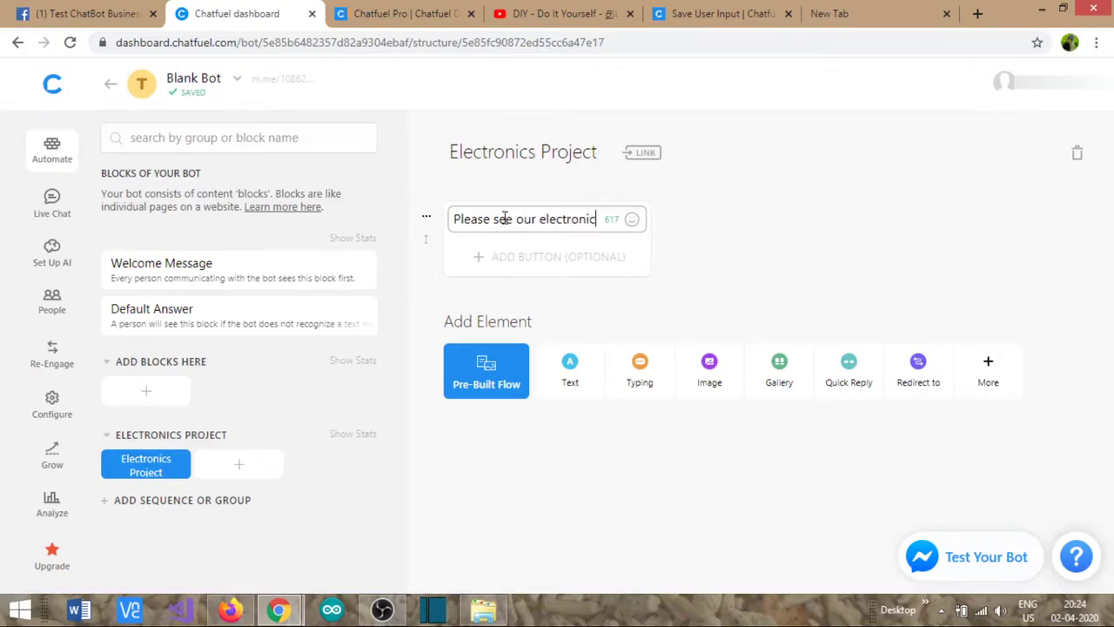
pyautogui.write('proje')
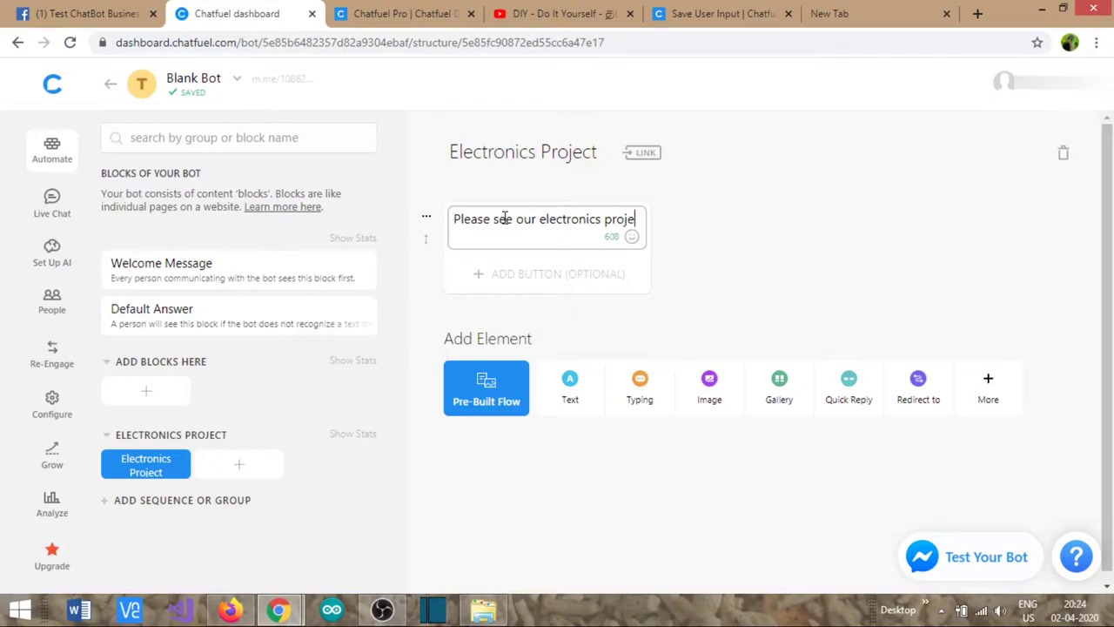
pyautogui.write('ct below')
pyautogui.click(689, 270)
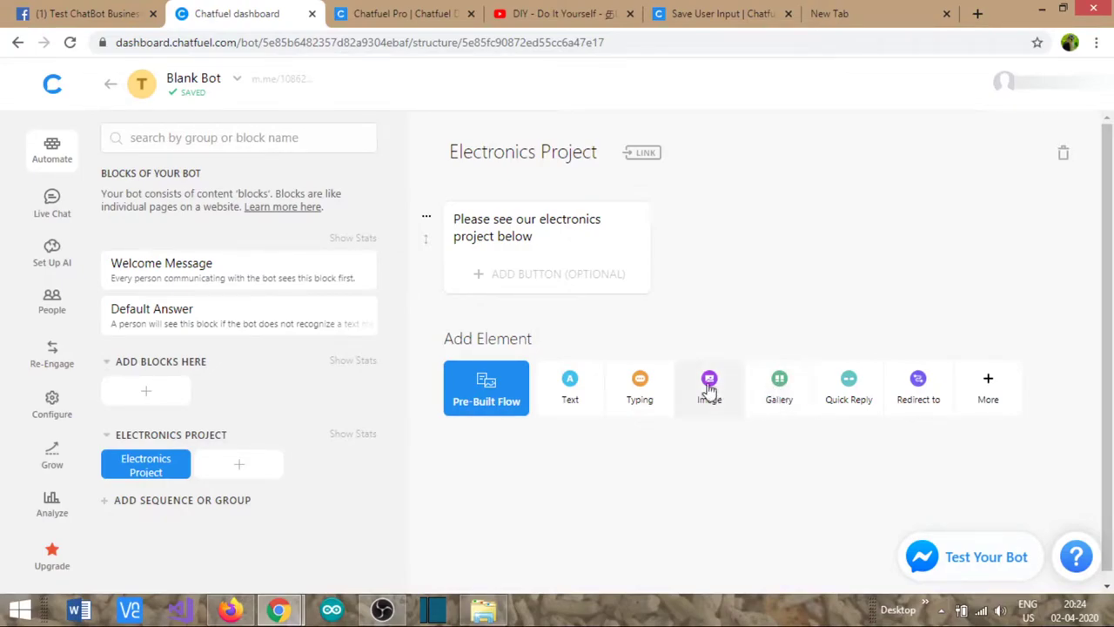
# - Add a gallery and upload electronic proje.jpg as a horizontal image, cropped around the circuit
pyautogui.click(782, 392)
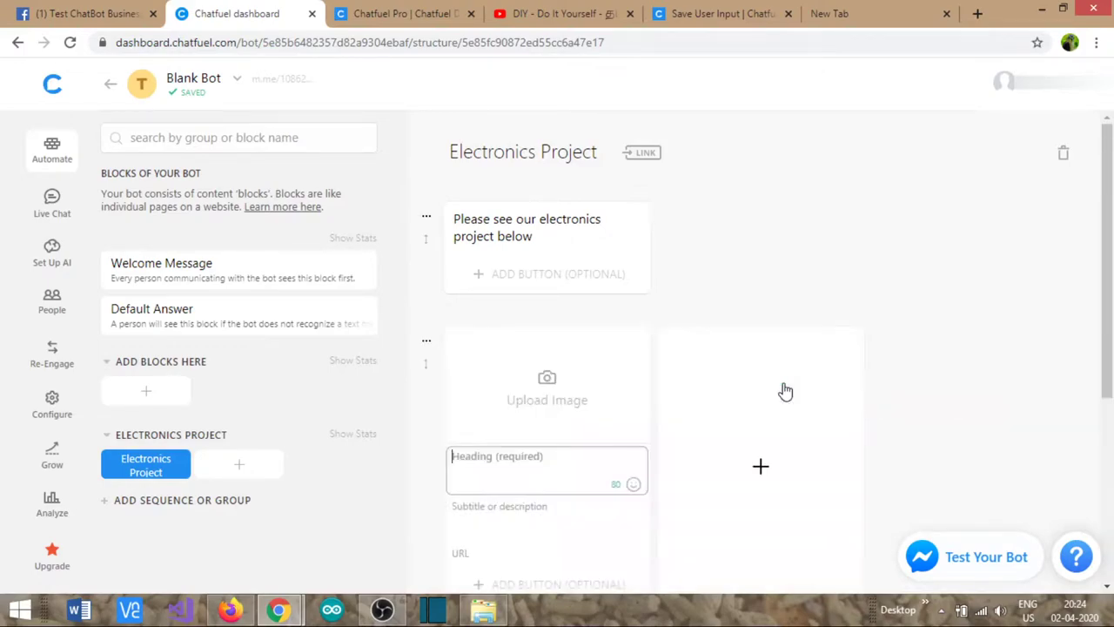
pyautogui.click(541, 390)
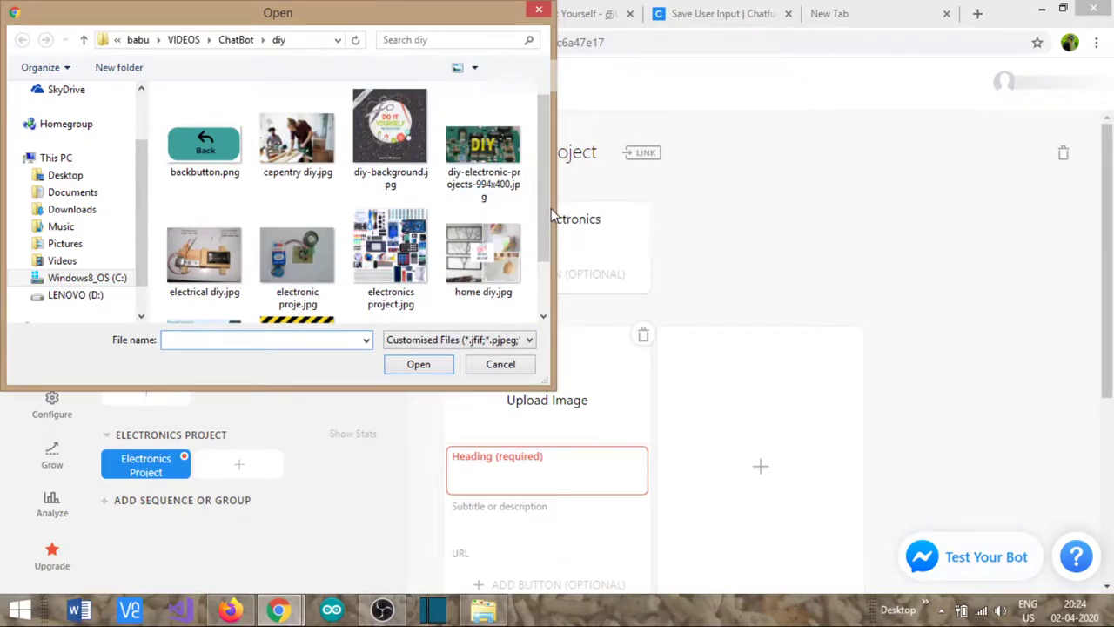
pyautogui.moveTo(549, 212); pyautogui.dragTo(539, 242)
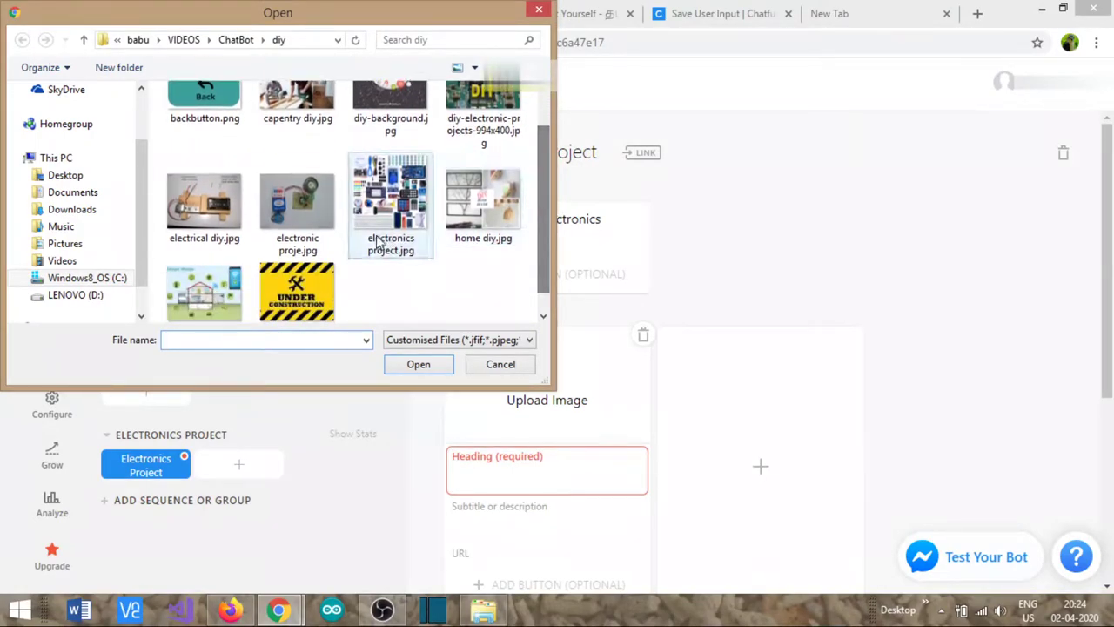
pyautogui.doubleClick(291, 204)
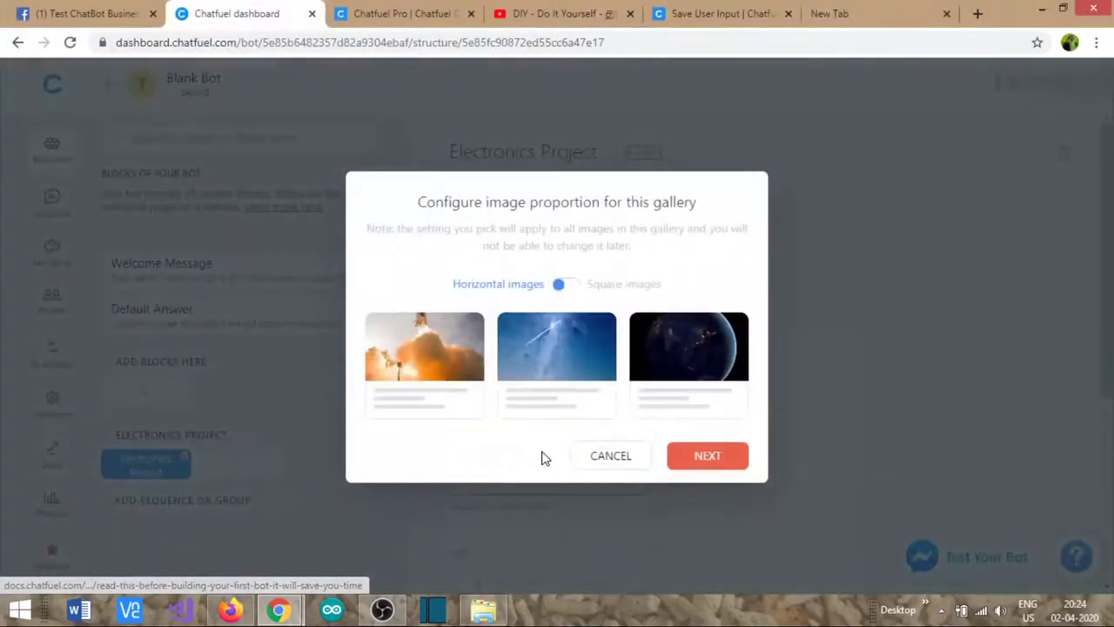
pyautogui.click(706, 456)
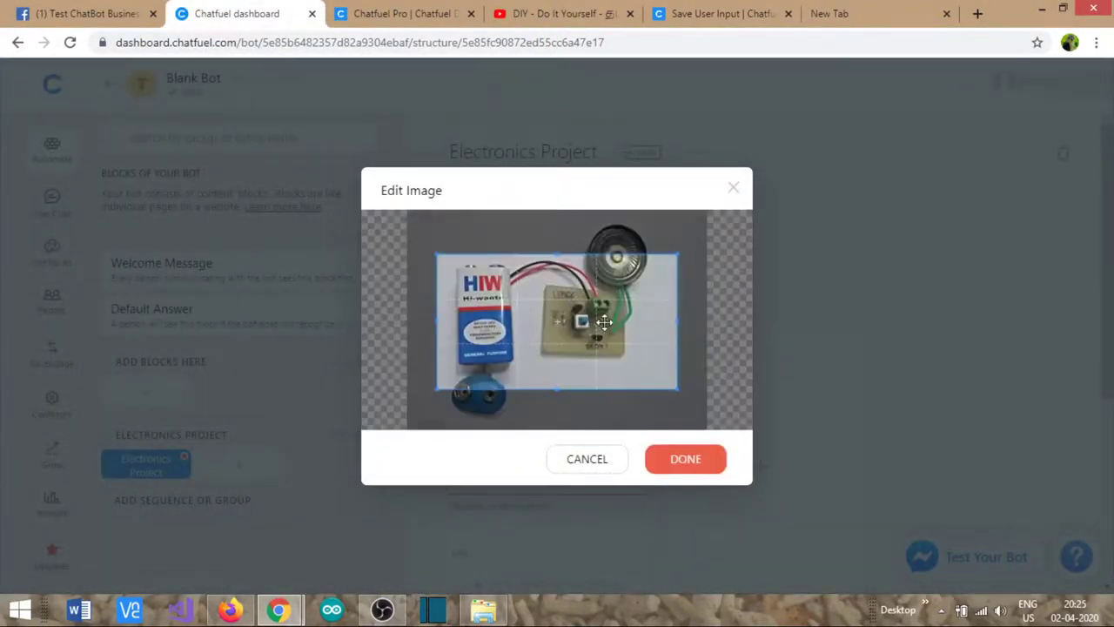
pyautogui.moveTo(576, 270); pyautogui.dragTo(572, 244)
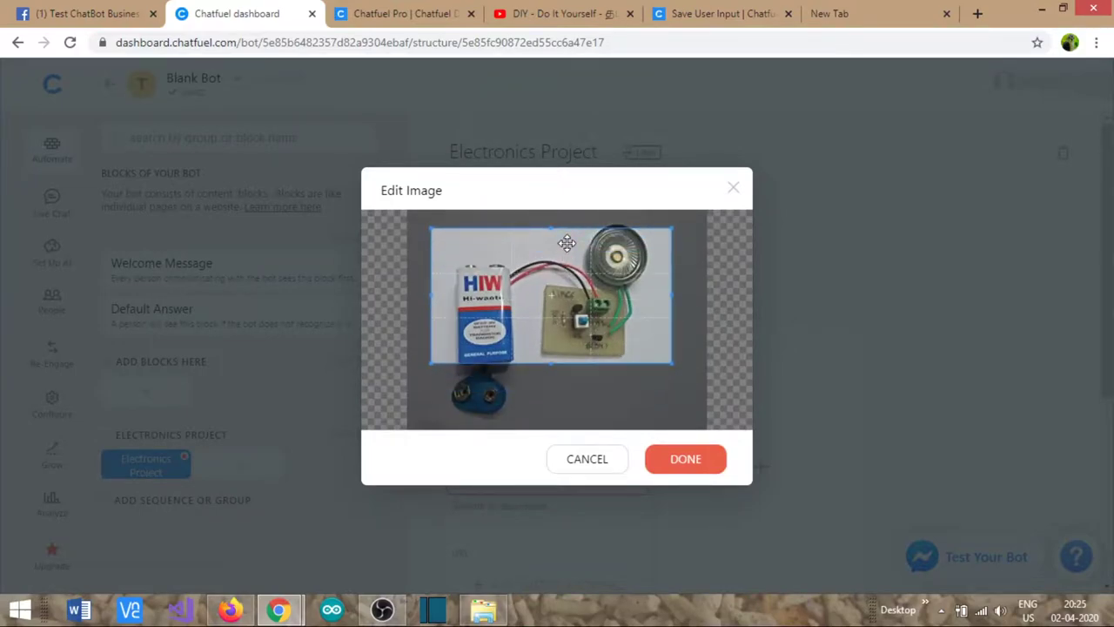
# - Confirm the crop and title the card 'Making a reusable DIY electronic project'
pyautogui.click(694, 460)
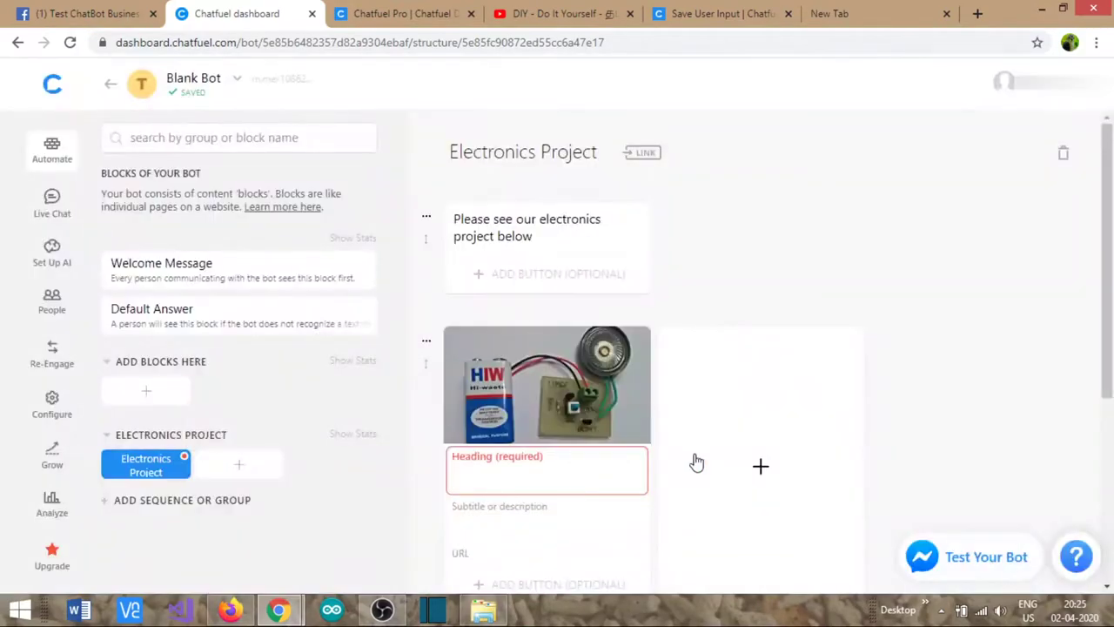
pyautogui.click(513, 459)
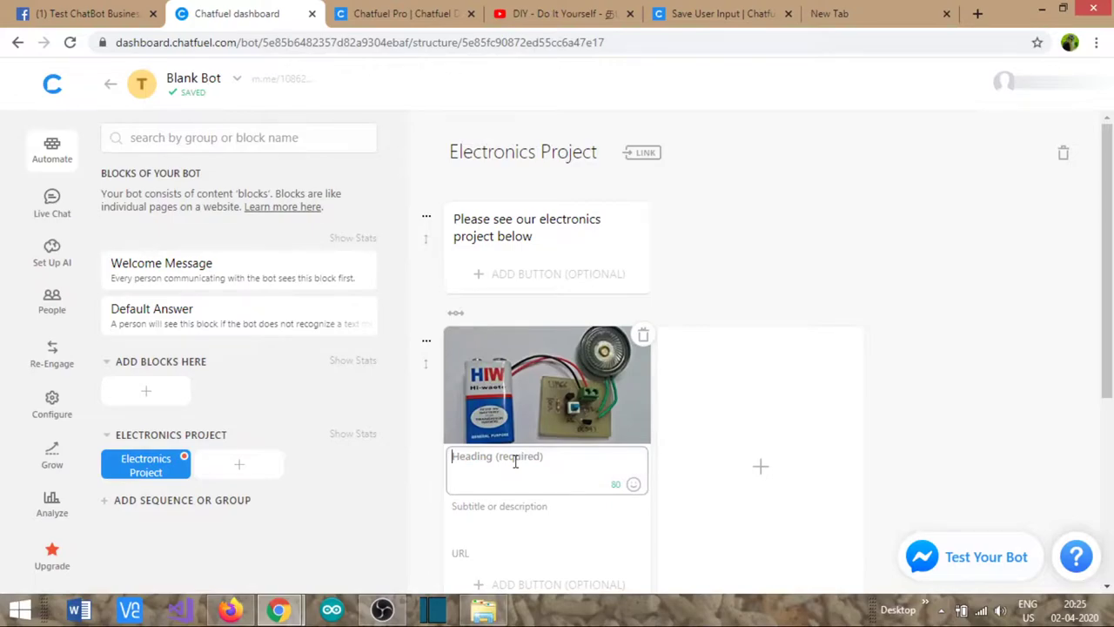
pyautogui.write('M')
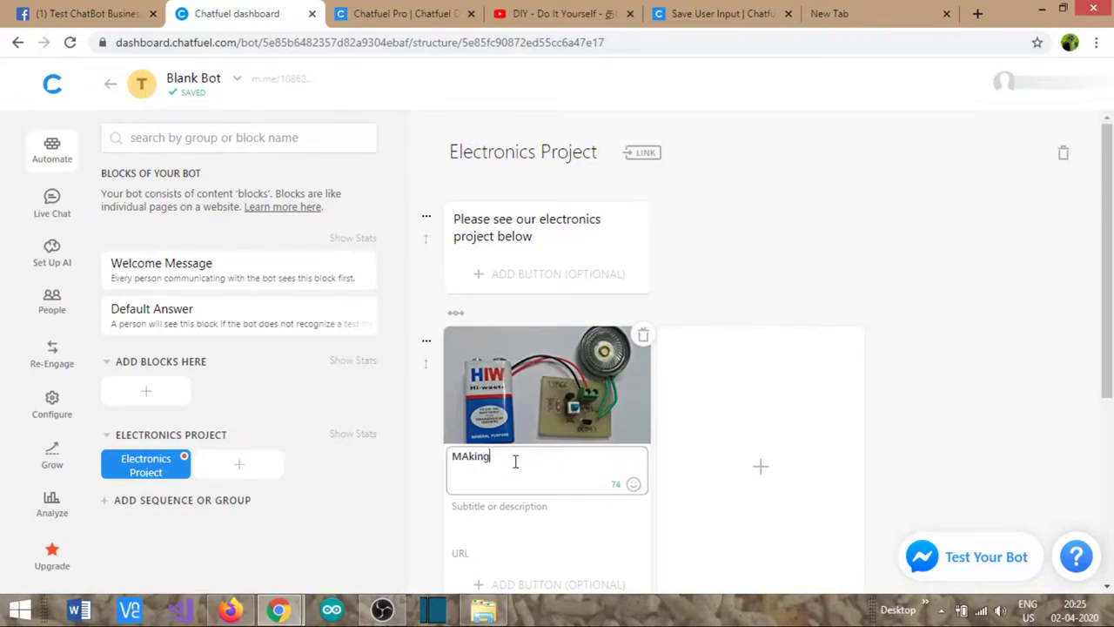
pyautogui.write('Aking')
pyautogui.press('BackSpace')
pyautogui.press('BackSpace')
pyautogui.press('BackSpace')
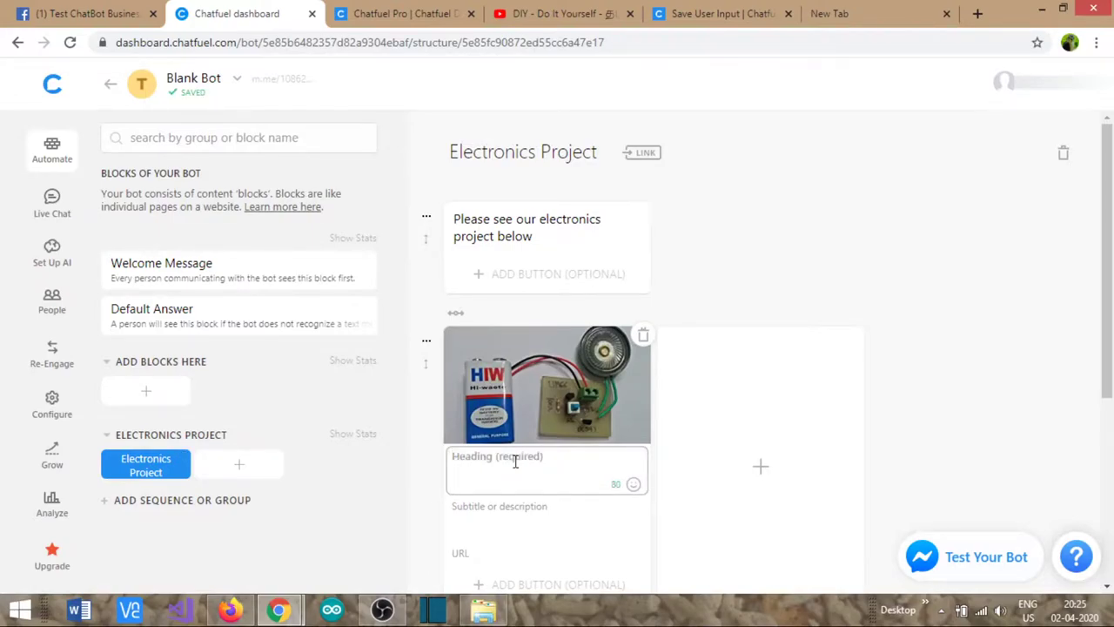
pyautogui.write('Making a reusable D')
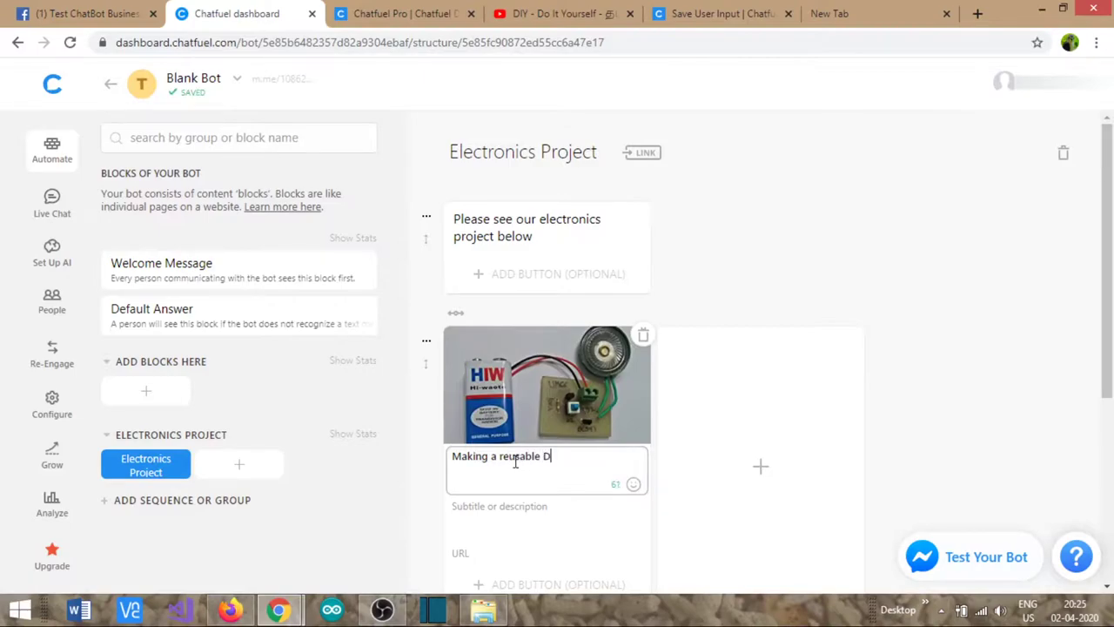
pyautogui.write('ctronic project')
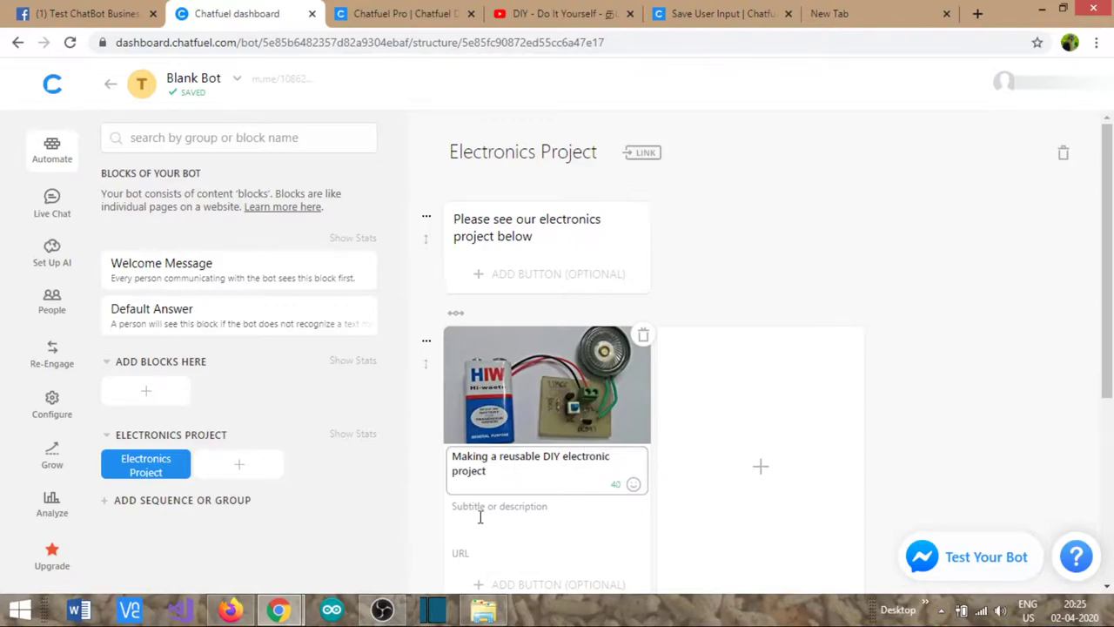
pyautogui.click(478, 553)
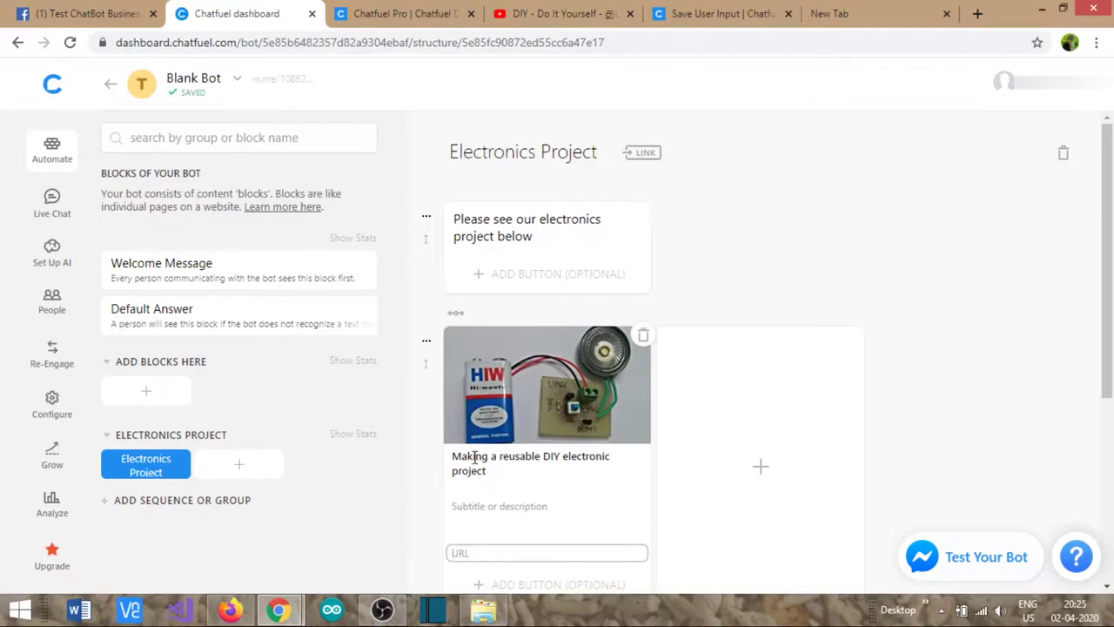
# - Open the 'Reuse Dead Laptop Screen to Make LCD monitor' YouTube video, pause it, and select its URL
pyautogui.click(535, 14)
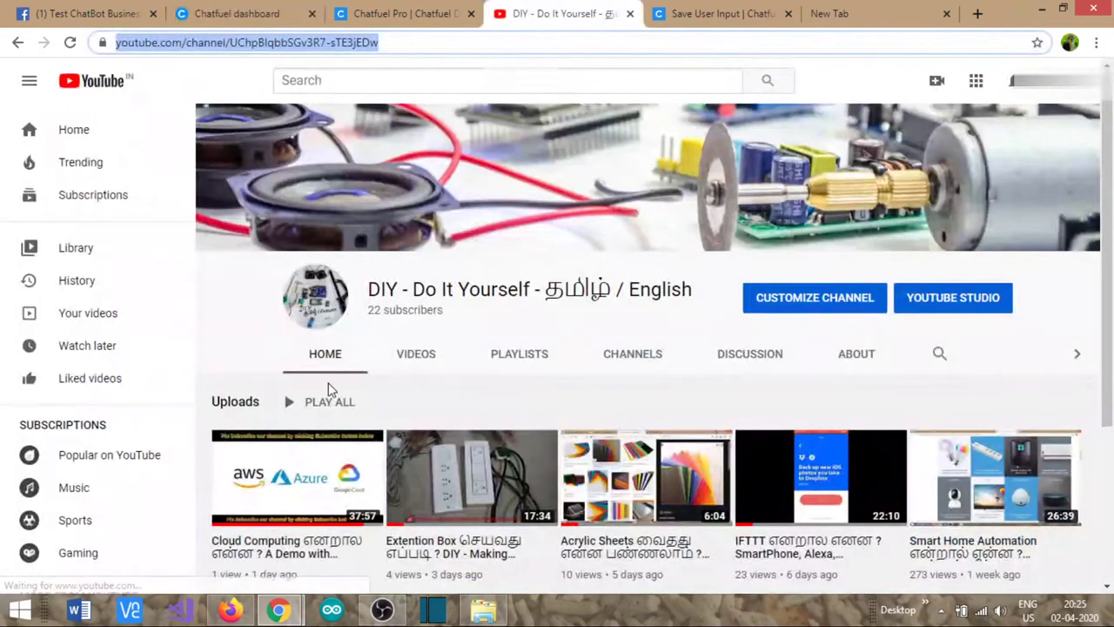
pyautogui.scroll(-2, 339, 396)
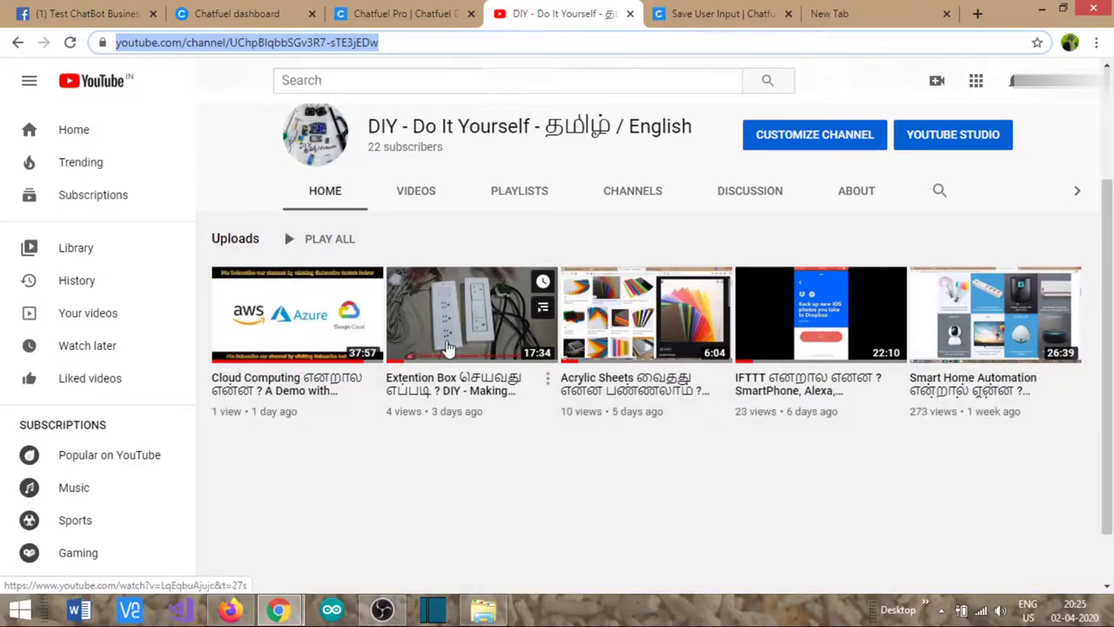
pyautogui.click(412, 192)
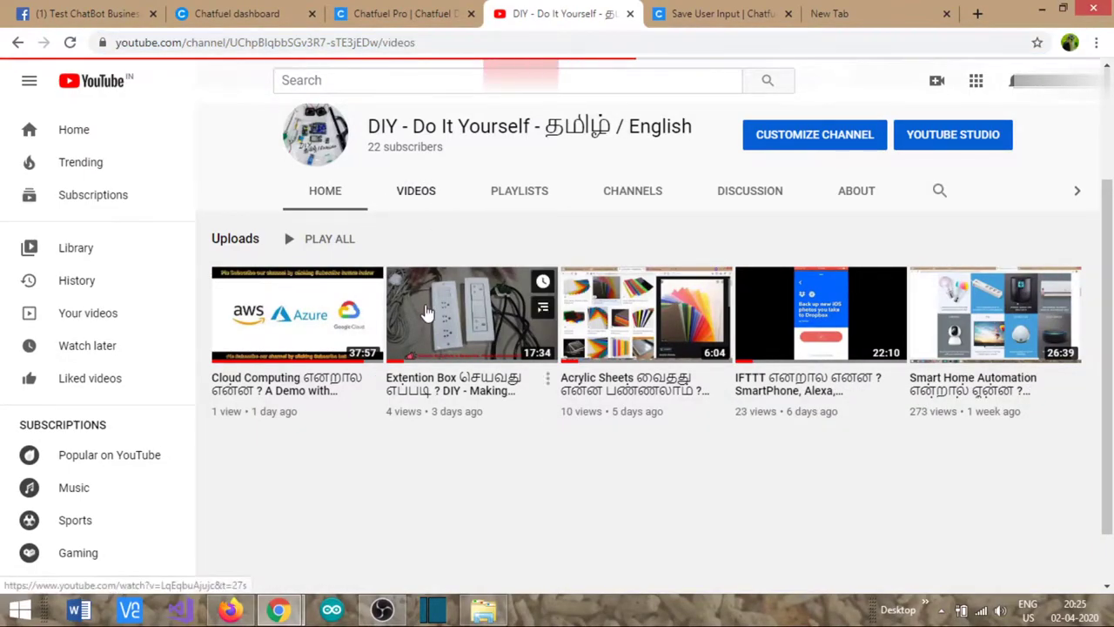
pyautogui.scroll(-3, 374, 409)
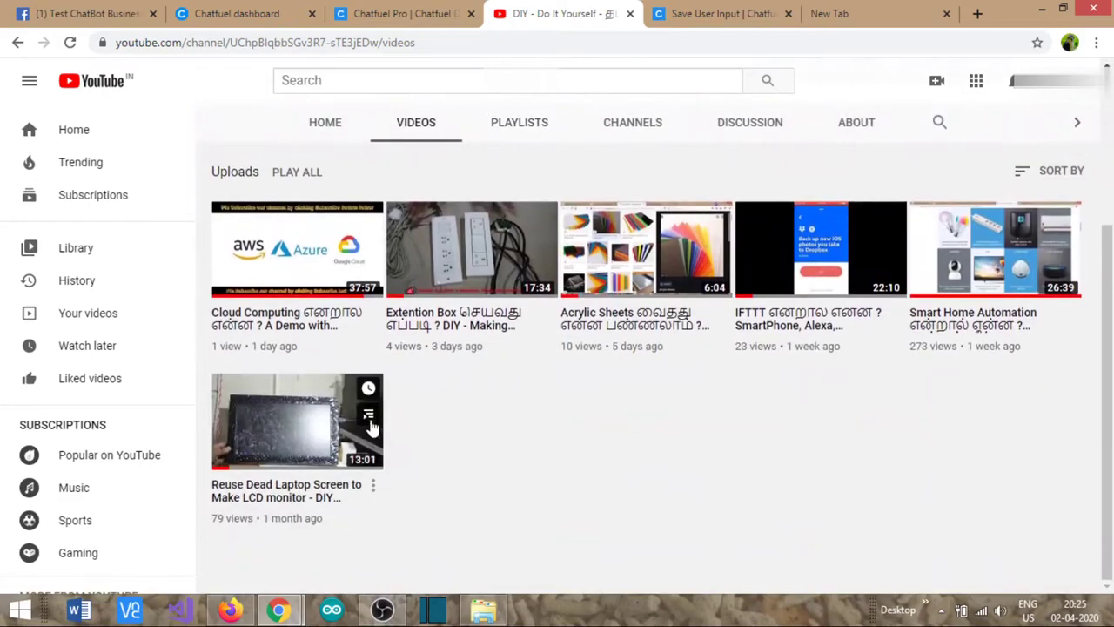
pyautogui.click(324, 495)
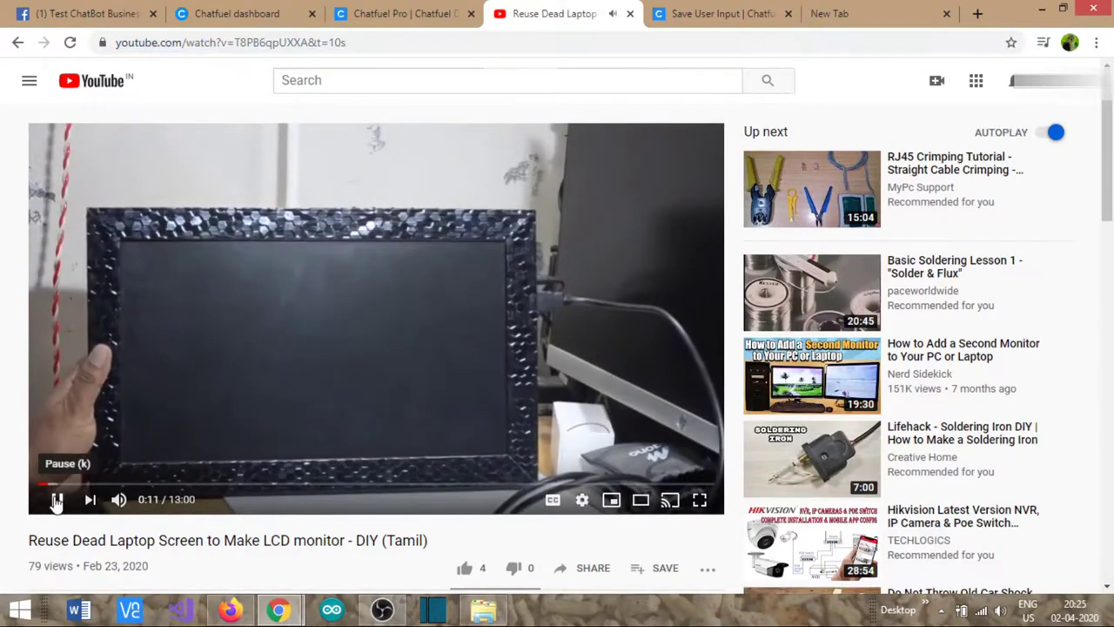
pyautogui.click(57, 501)
pyautogui.click(306, 51)
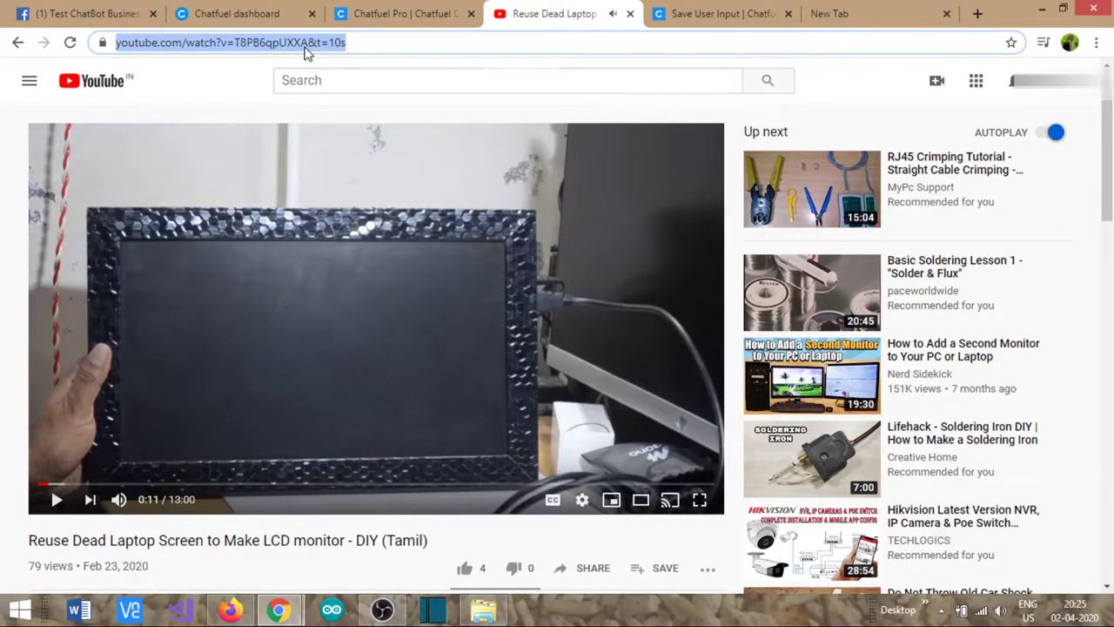
pyautogui.click(383, 14)
# - Paste the YouTube video link into the gallery card's link field
pyautogui.click(239, 14)
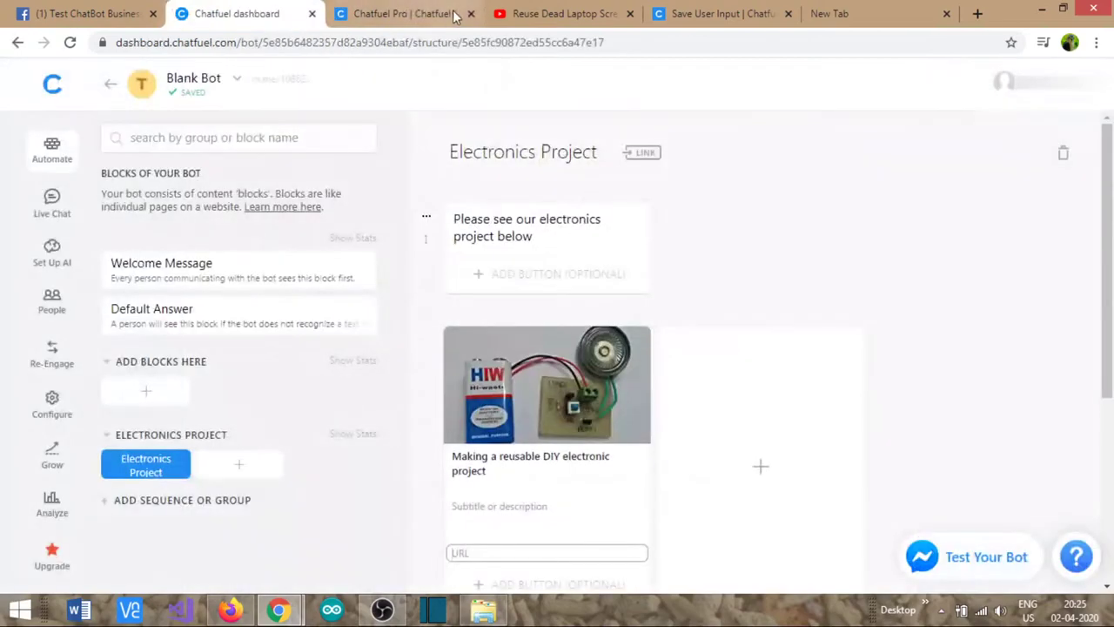
pyautogui.click(471, 14)
pyautogui.click(558, 554)
pyautogui.write('https://www.youtube.com/watch?v=TBPB6qpUXXA&t=10s')
# - Subtitle the card 'Pls see our youtube video below', check the video link, and finish editing
pyautogui.click(560, 518)
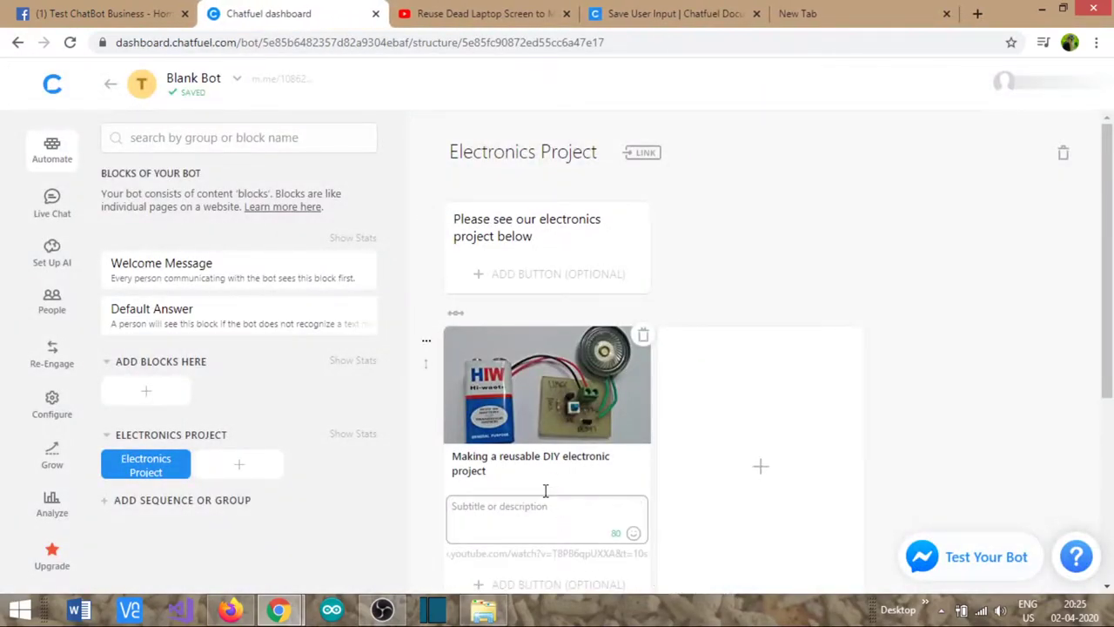
pyautogui.write('Pls see ou')
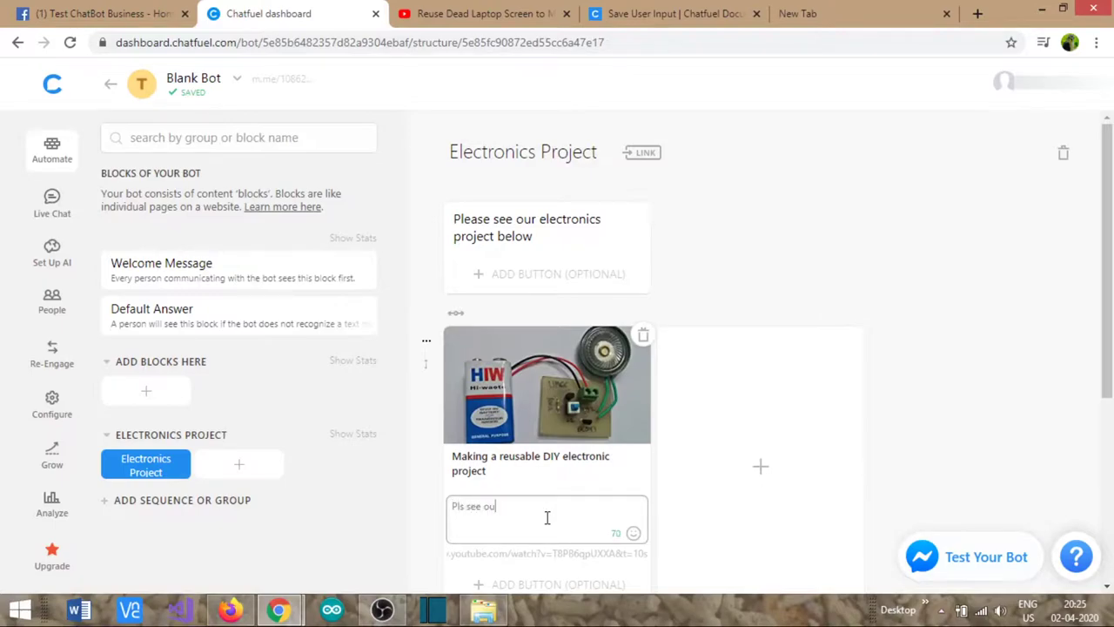
pyautogui.write('be video below')
pyautogui.scroll(-2, 609, 514)
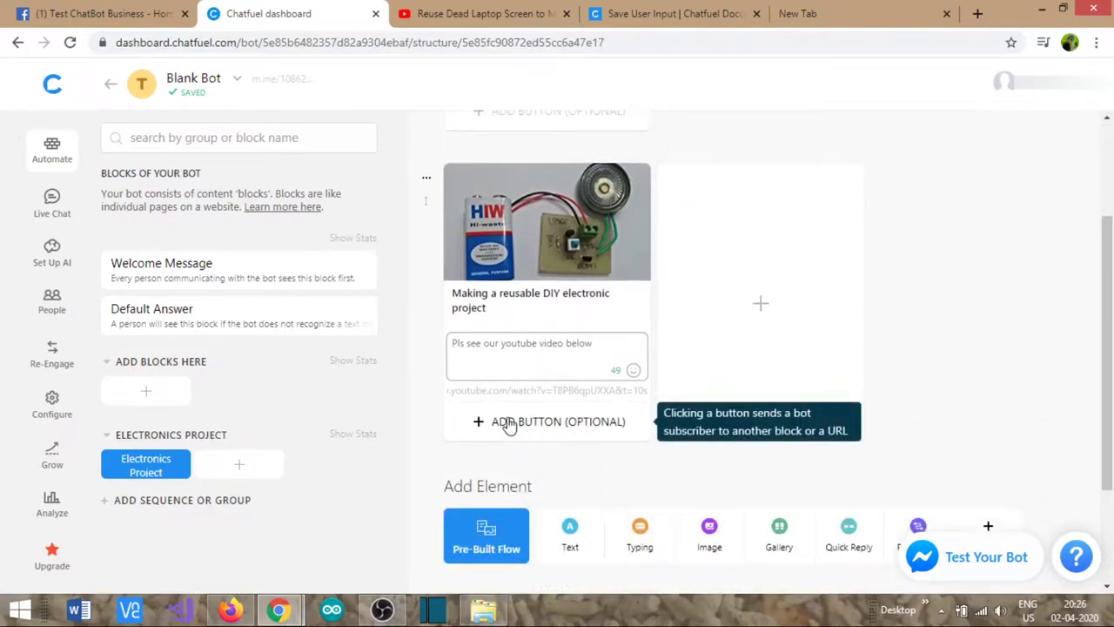
pyautogui.click(525, 344)
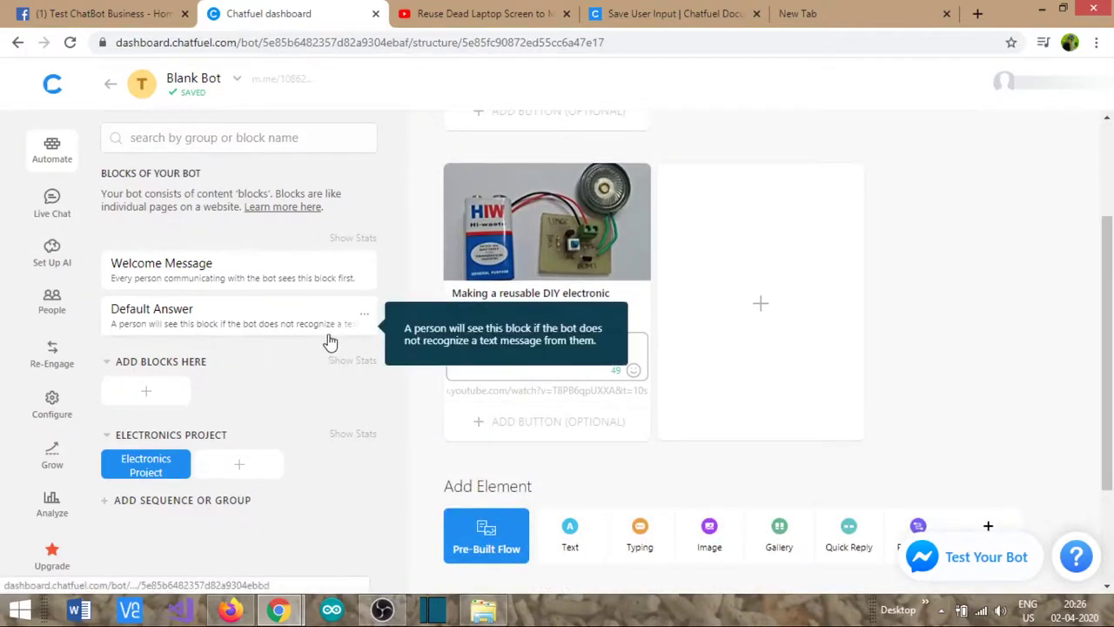
pyautogui.scroll(2, 826, 316)
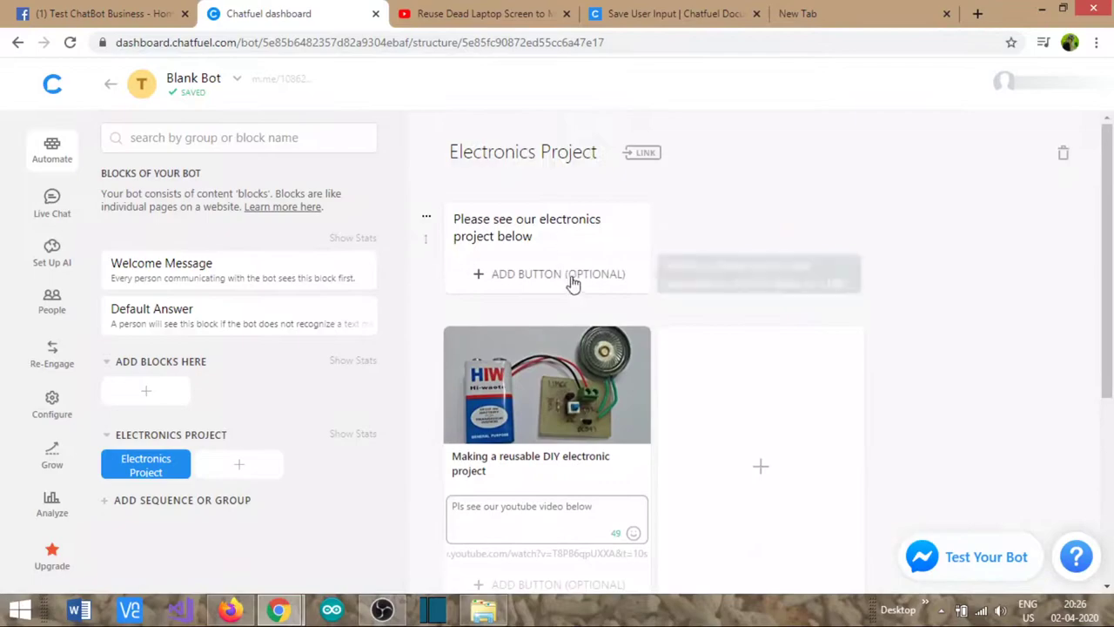
pyautogui.click(740, 240)
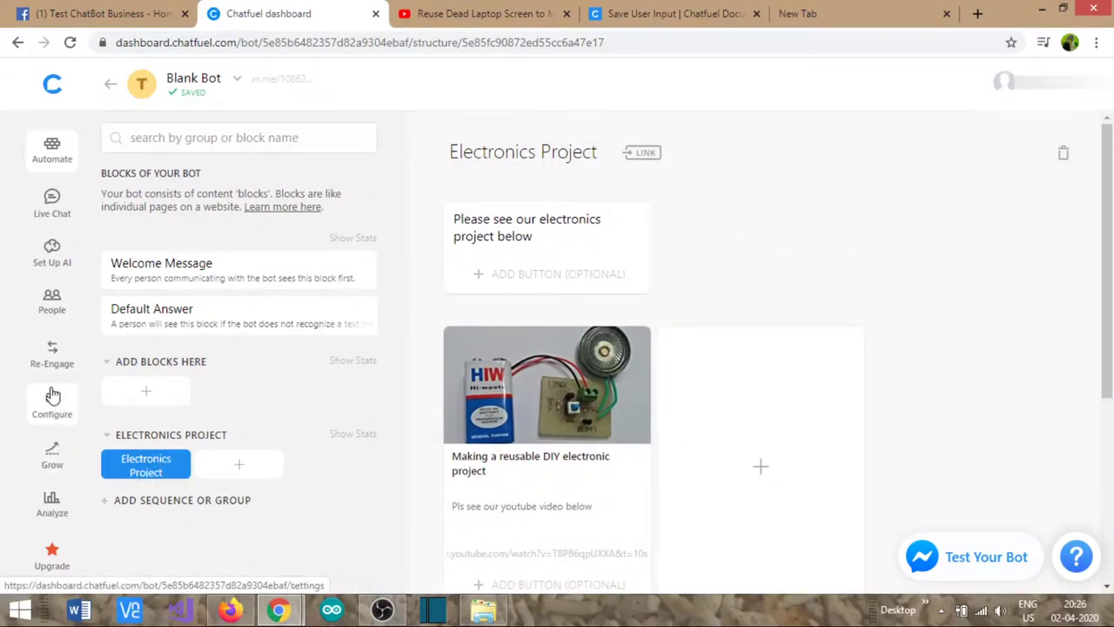
# - Start an AI rule with phrases 'Can you list some electronic projects?' and 'list any electronic projects ?'
pyautogui.click(53, 262)
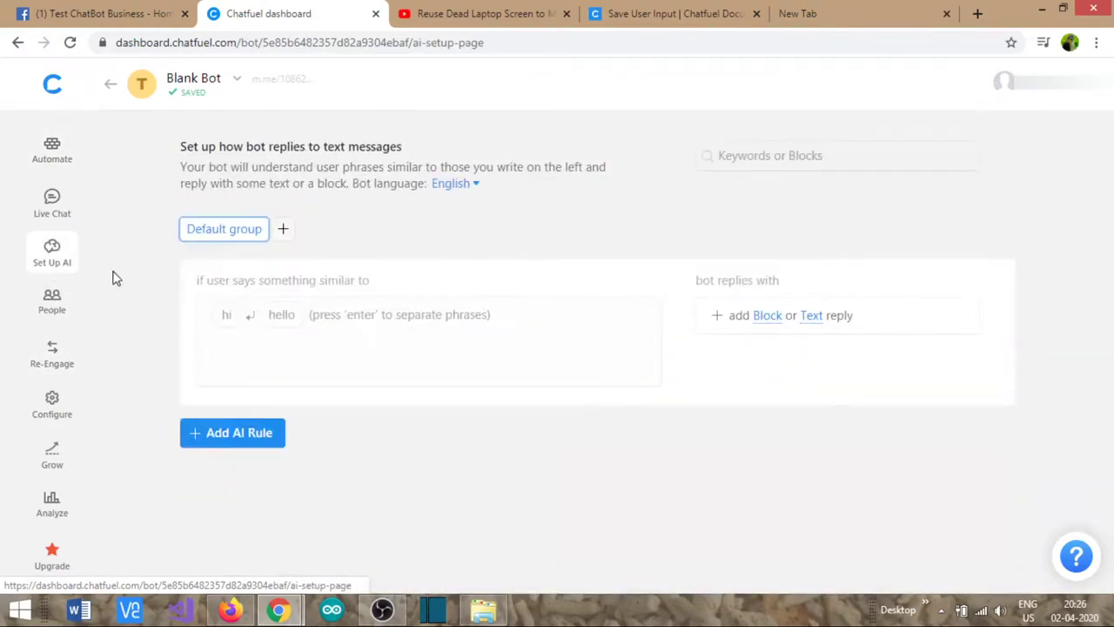
pyautogui.click(324, 326)
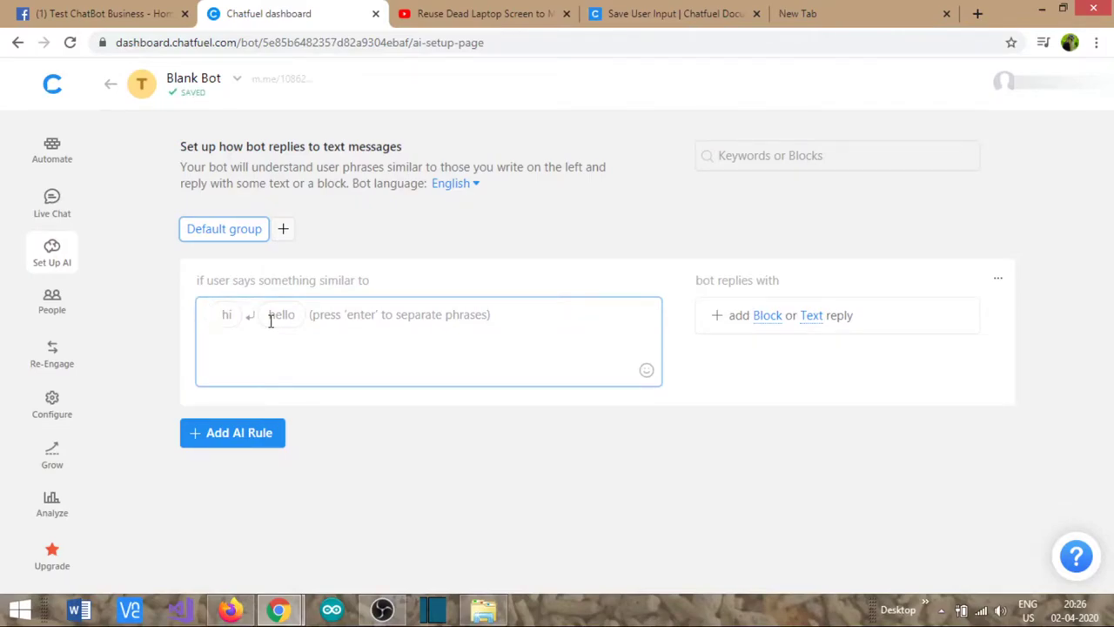
pyautogui.write('Can you l')
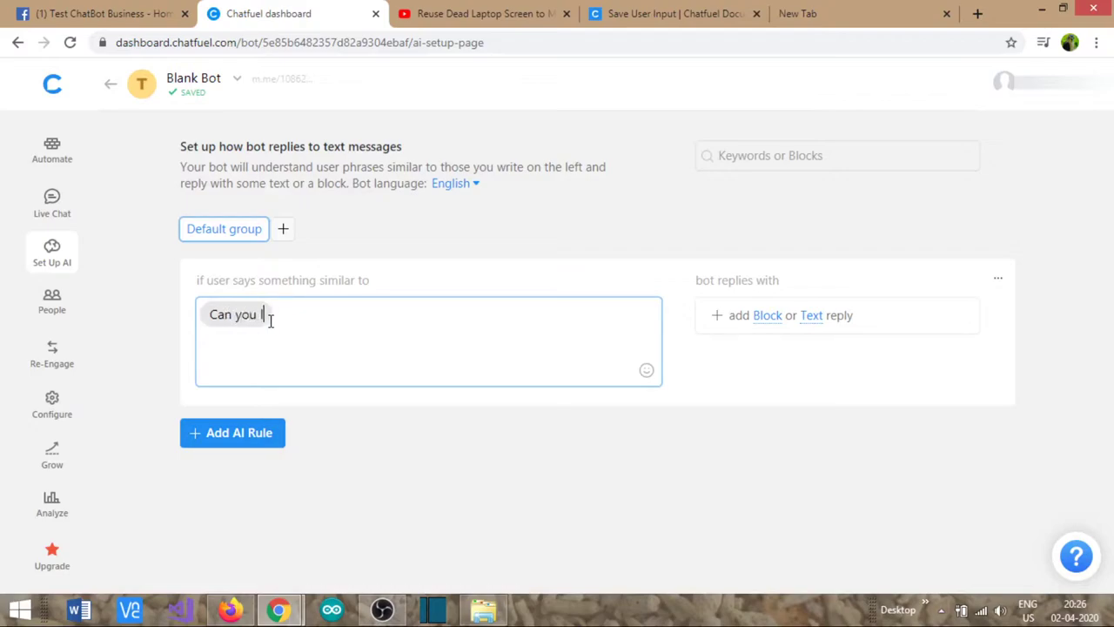
pyautogui.write('ist some elc')
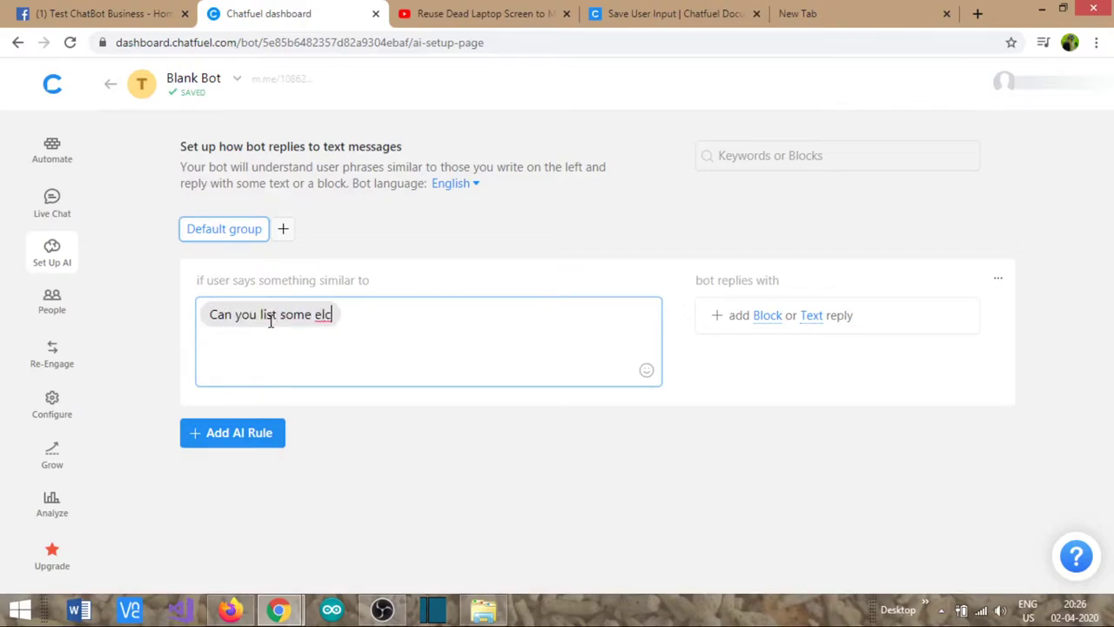
pyautogui.write('tronic rp')
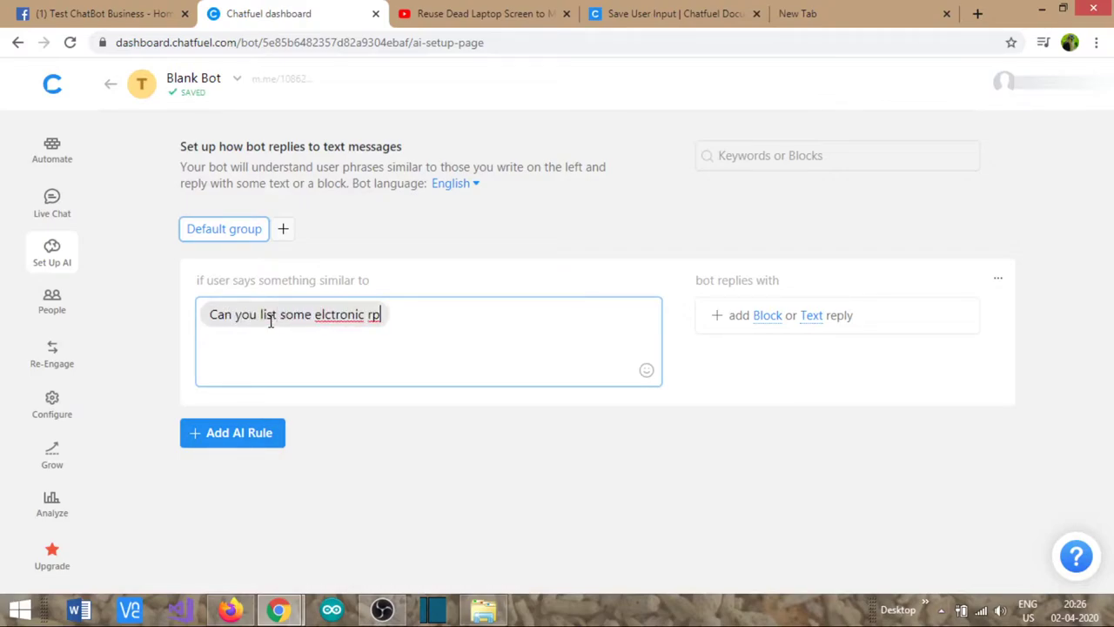
pyautogui.press('BackSpace')
pyautogui.press('BackSpace')
pyautogui.write('projects? ')
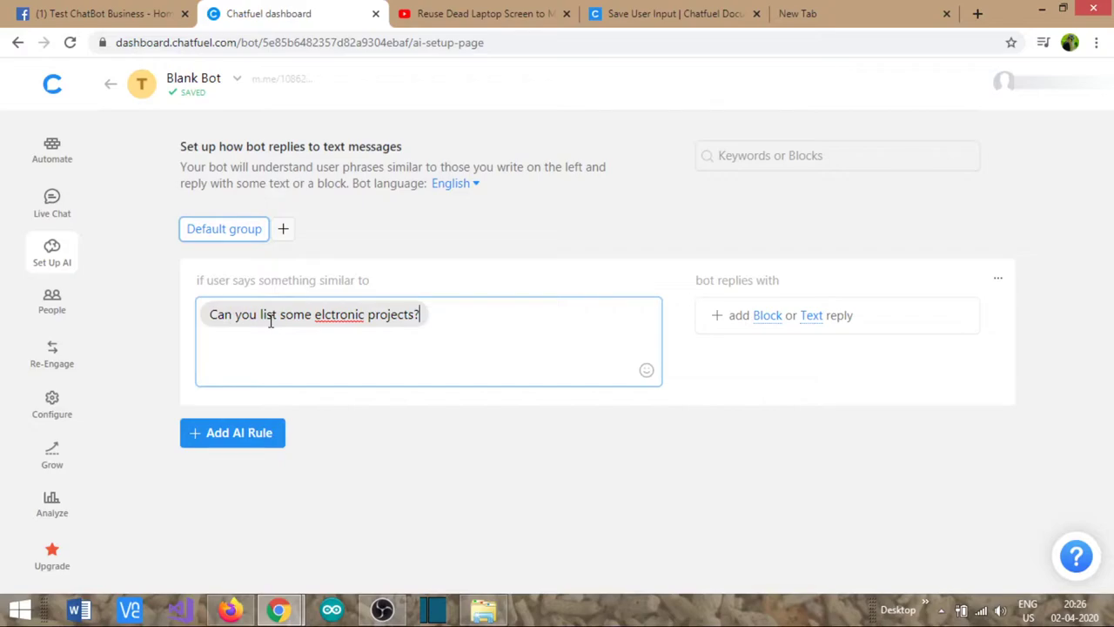
pyautogui.write('list any ')
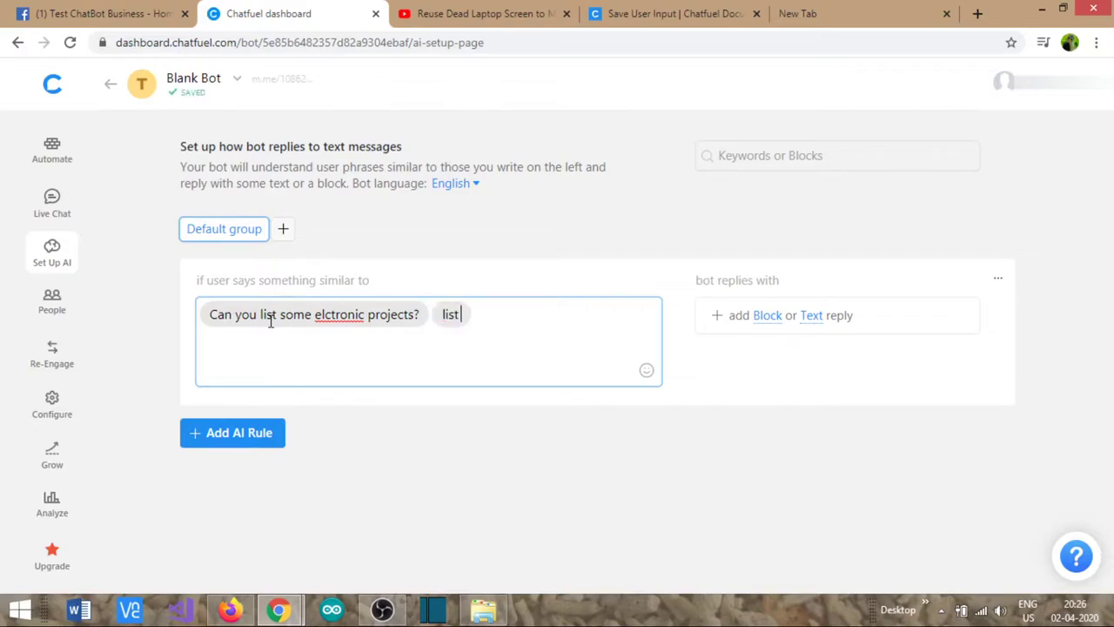
pyautogui.write('elc')
pyautogui.press('BackSpace')
pyautogui.press('BackSpace')
pyautogui.write('lc')
pyautogui.press('BackSpace')
pyautogui.write('ectronic projects ?')
pyautogui.press('Return')
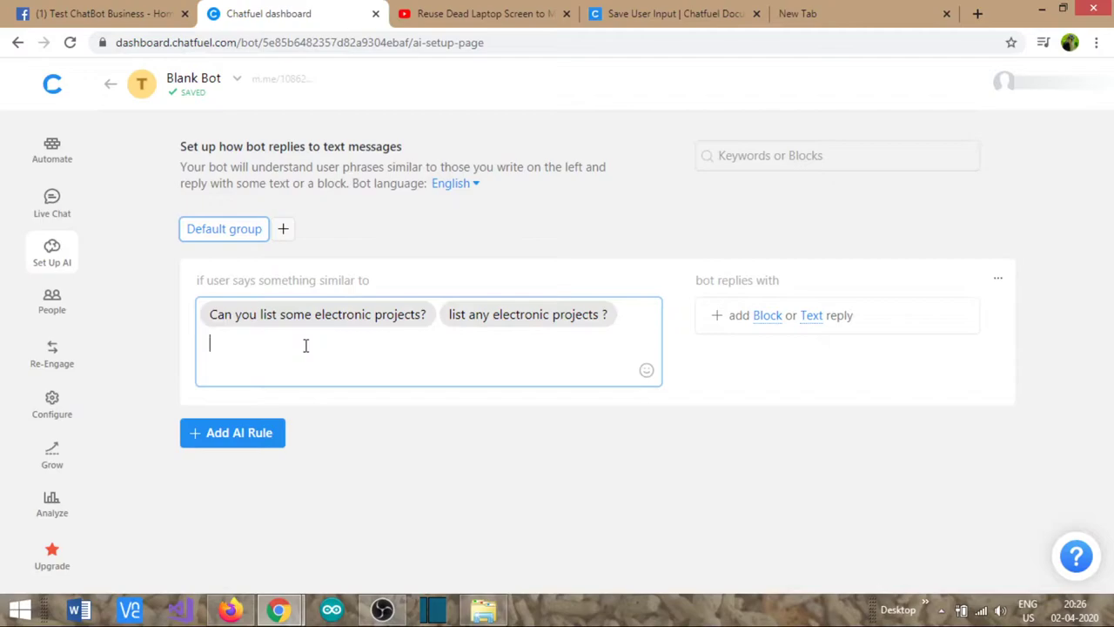
# - Add phrases 'I need some cool electronic DIY projects', 'Looking for electronic projects', 'electronic DIY projects', 'Please give some electronic projects'
pyautogui.write('I a')
pyautogui.press('BackSpace')
pyautogui.write('need some')
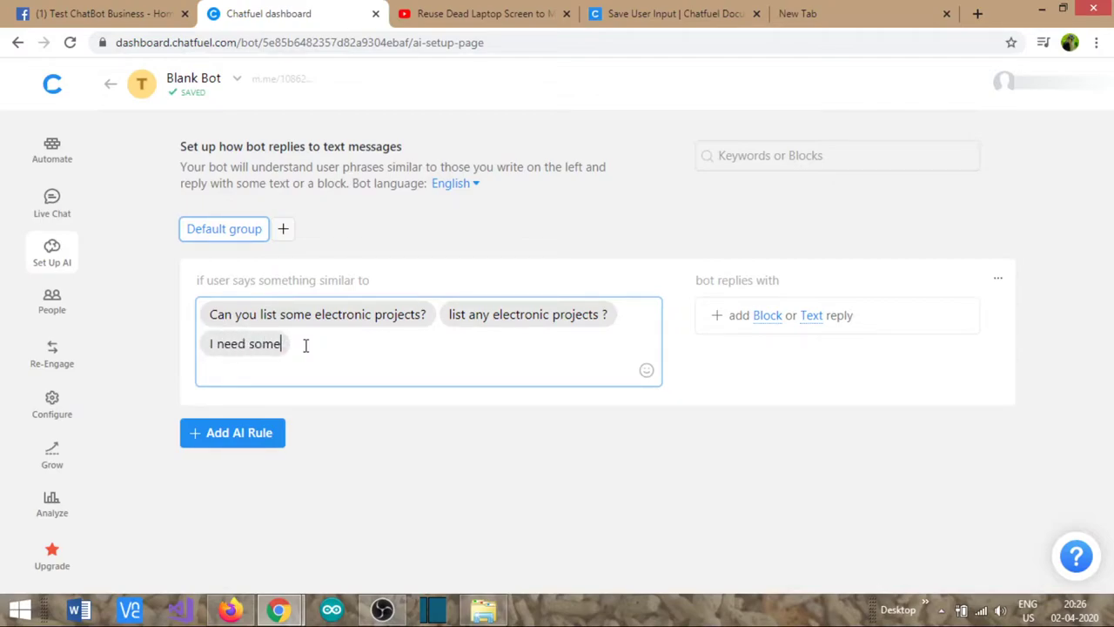
pyautogui.write(' cool el')
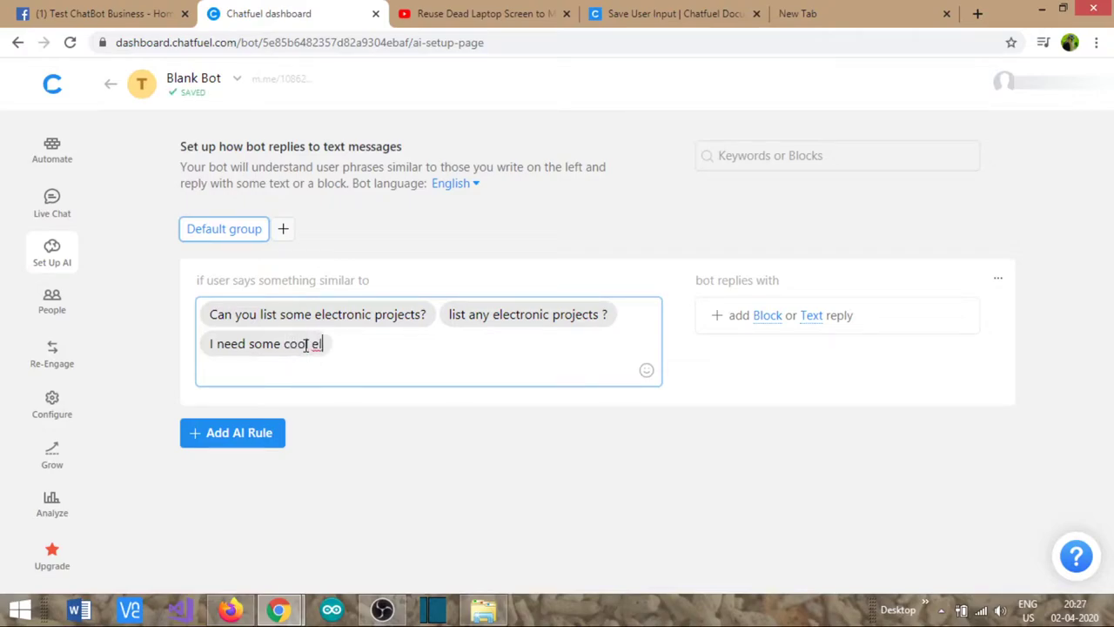
pyautogui.write('ectronic ')
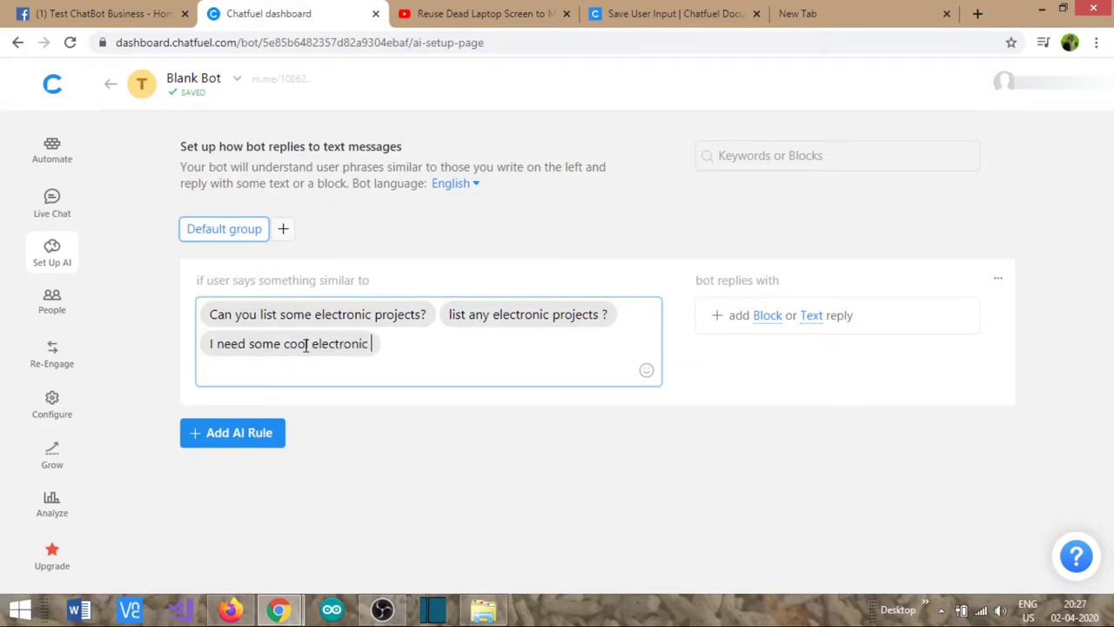
pyautogui.write('DIY p')
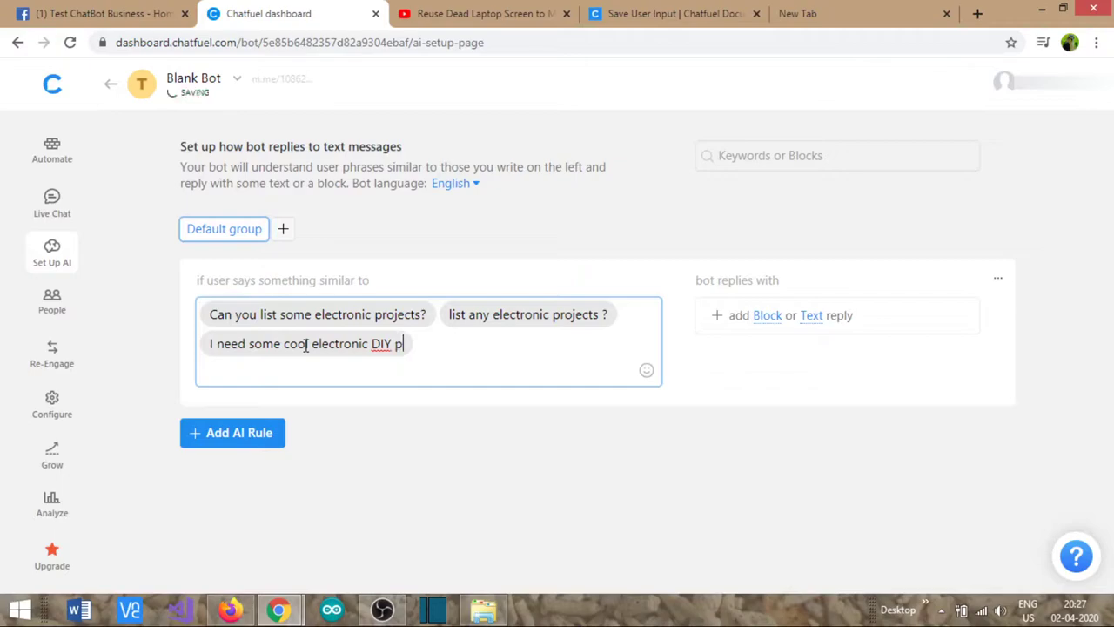
pyautogui.write('rojects')
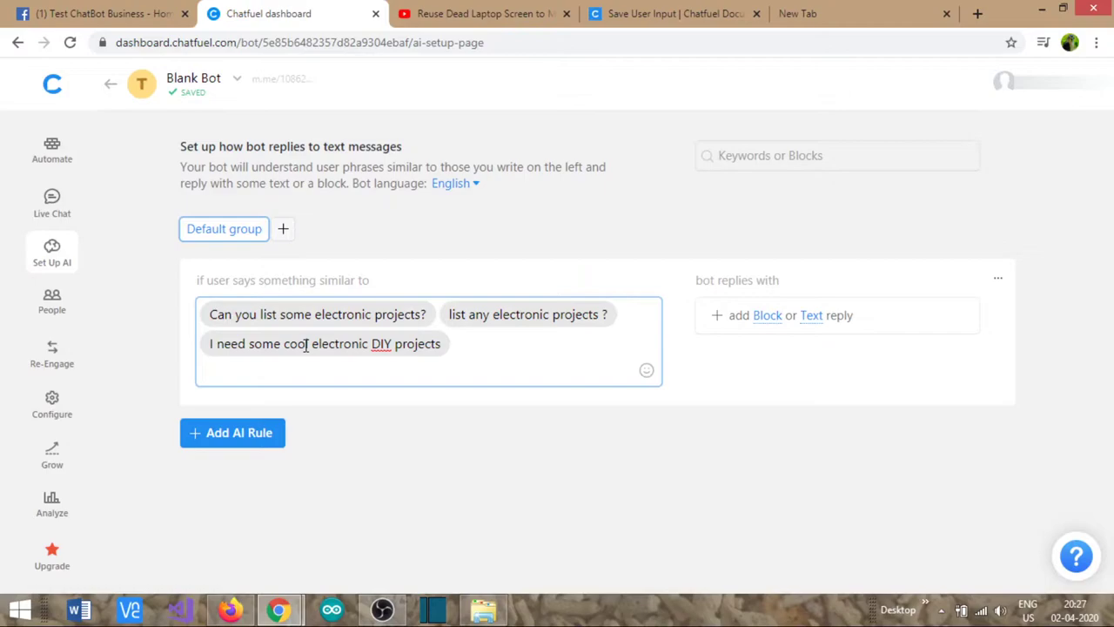
pyautogui.write('l')
pyautogui.press('BackSpace')
pyautogui.write('Looking for electronic pro')
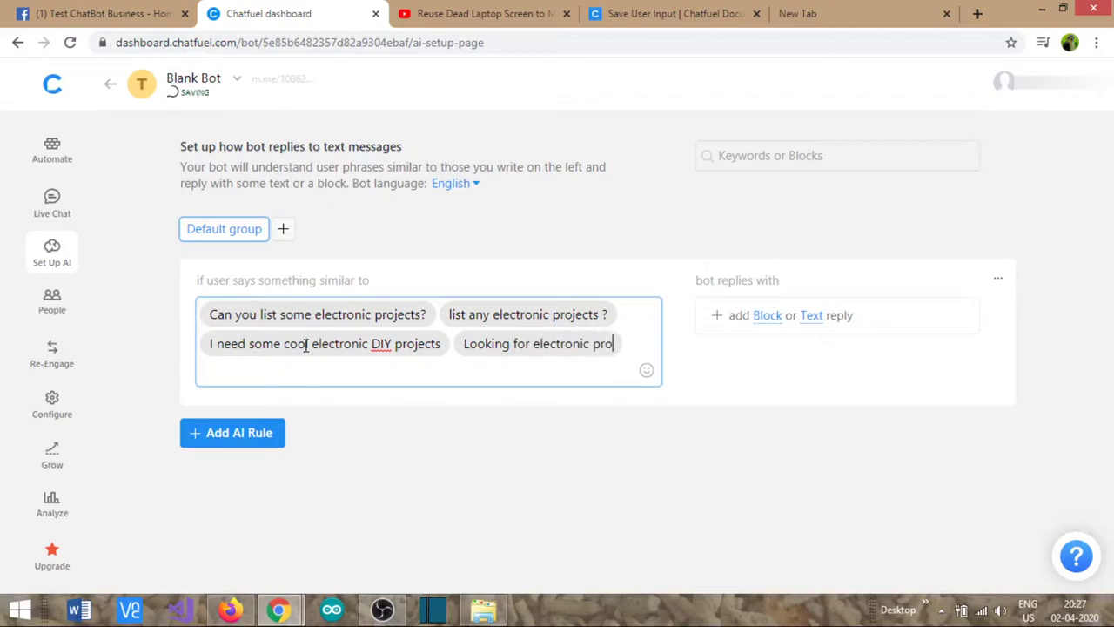
pyautogui.write('jects')
pyautogui.press('Return')
pyautogui.write('electo')
pyautogui.press('BackSpace')
pyautogui.write('ronic DIY projects')
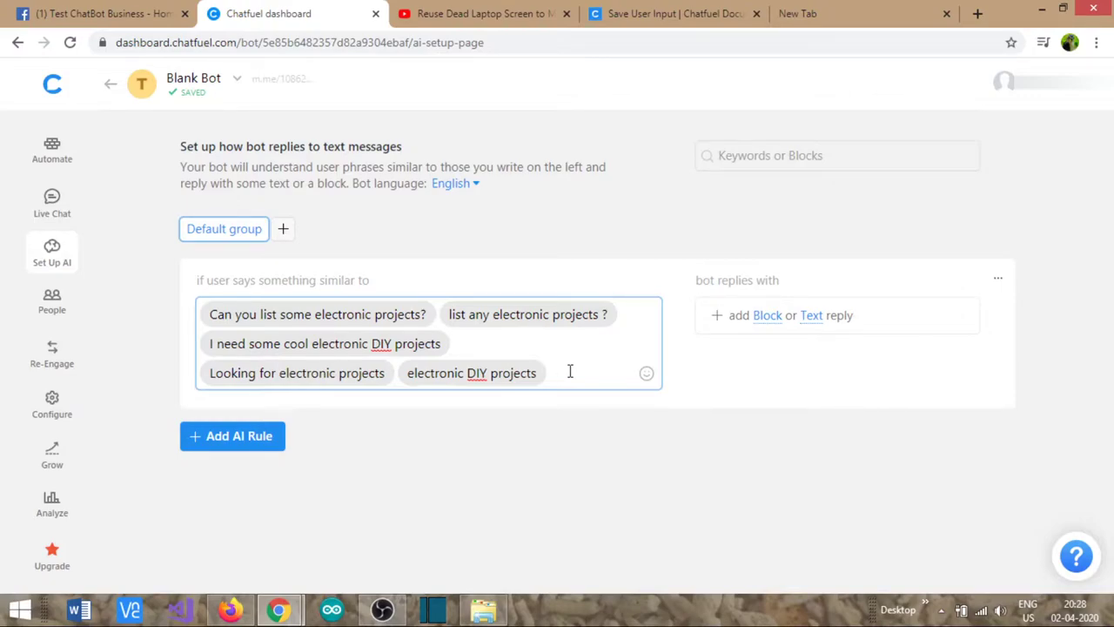
pyautogui.write('Please giv')
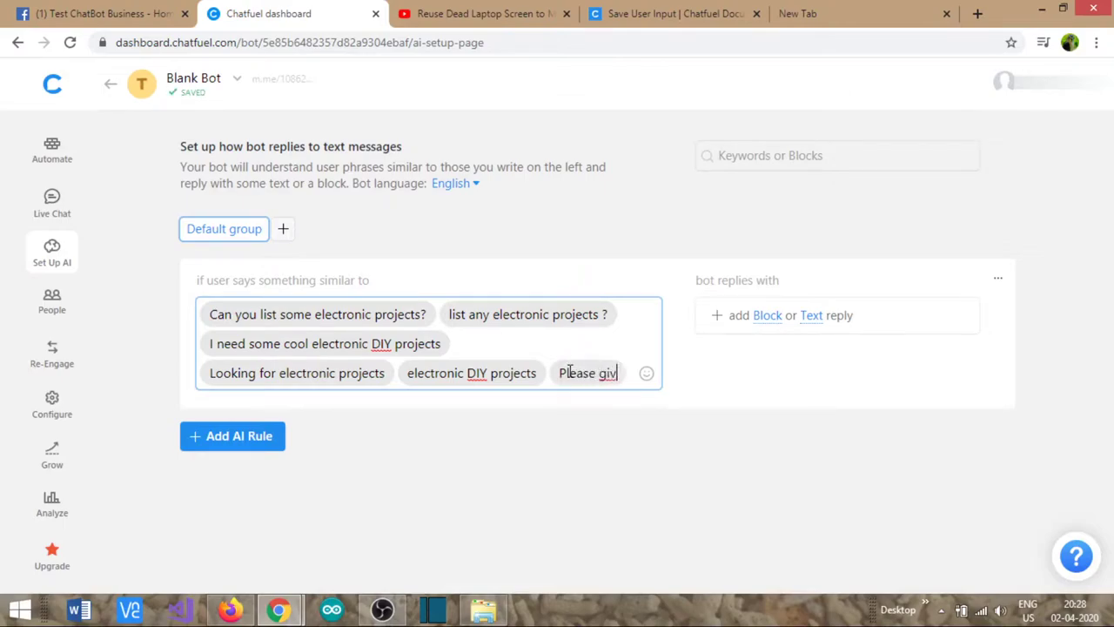
pyautogui.write('e some electronic projects')
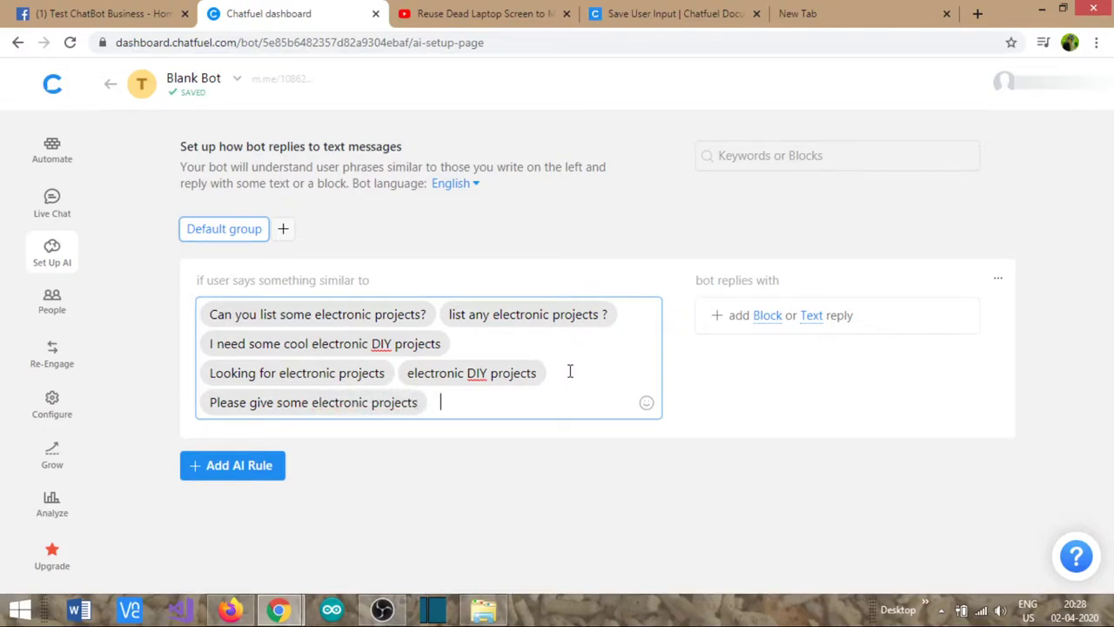
# - Set the AI rule's reply to the Electronics Project block, then return to the blocks
pyautogui.click(766, 318)
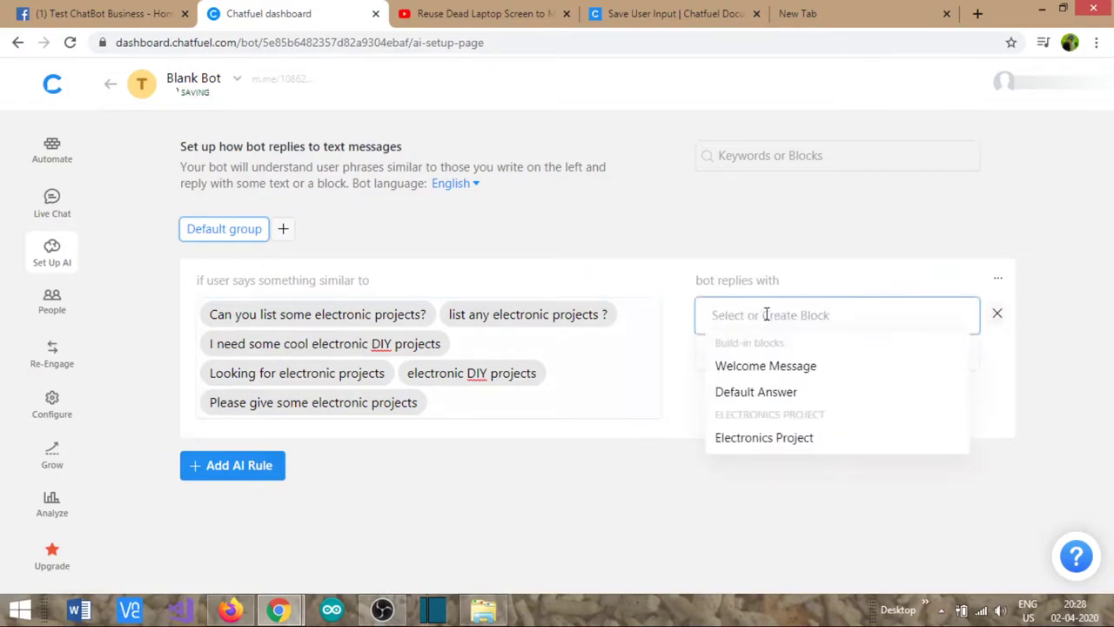
pyautogui.click(789, 438)
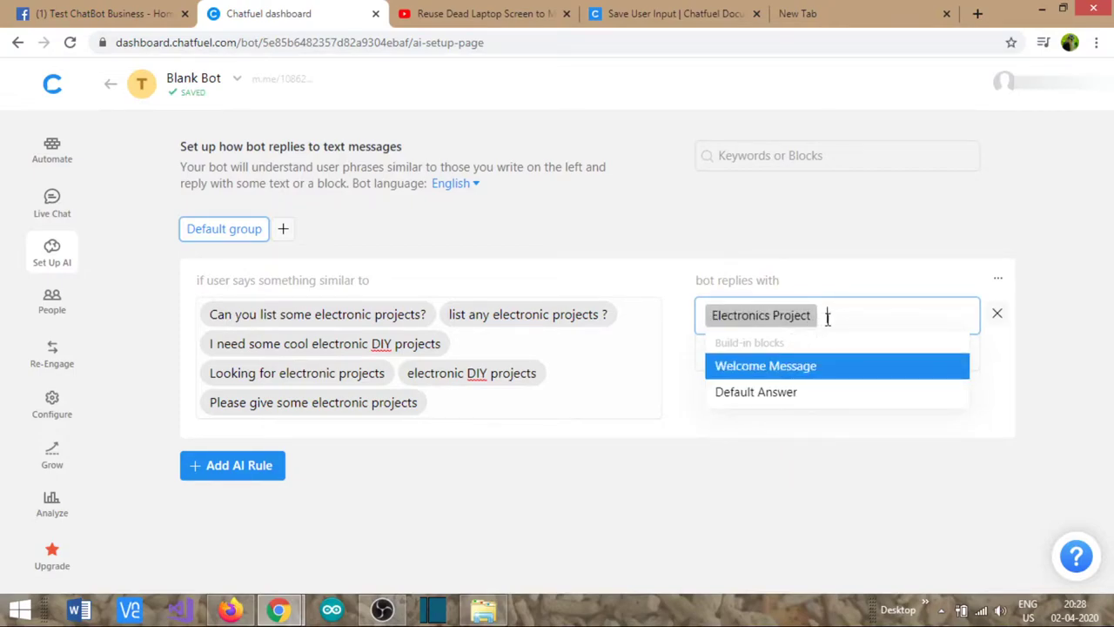
pyautogui.click(905, 286)
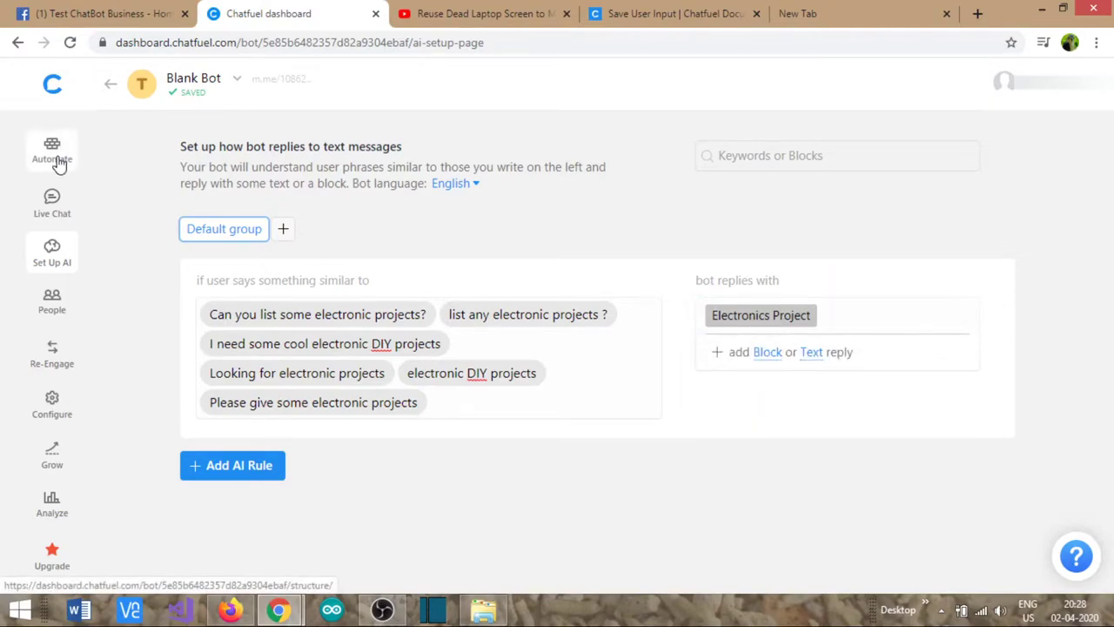
pyautogui.click(57, 162)
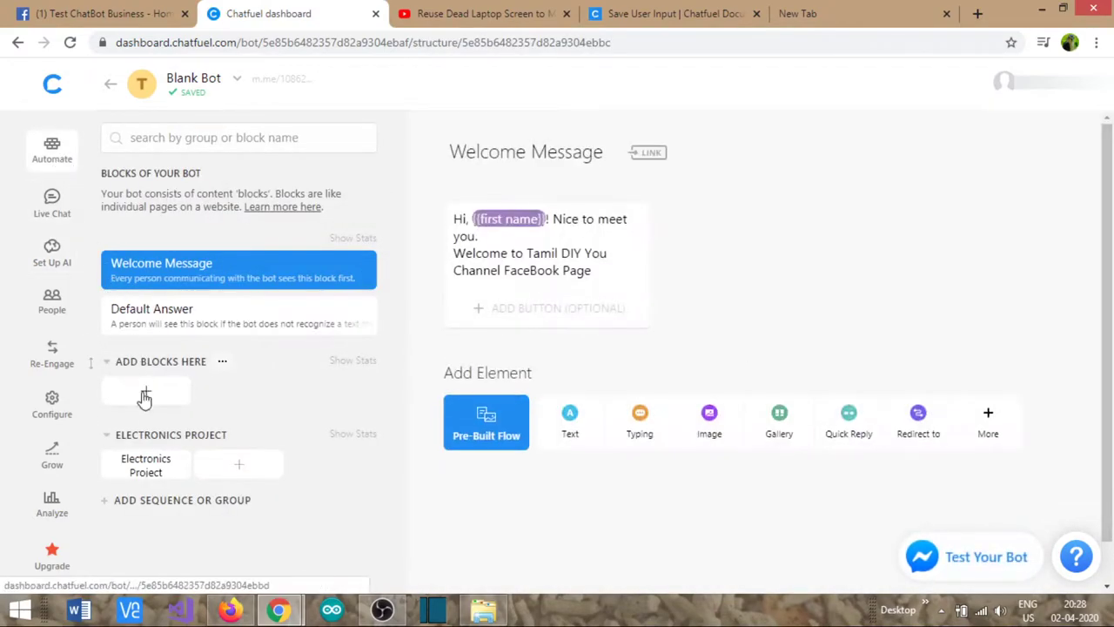
# - Review the Electronics Project block, then switch to the Test ChatBot Business Facebook page
pyautogui.click(147, 463)
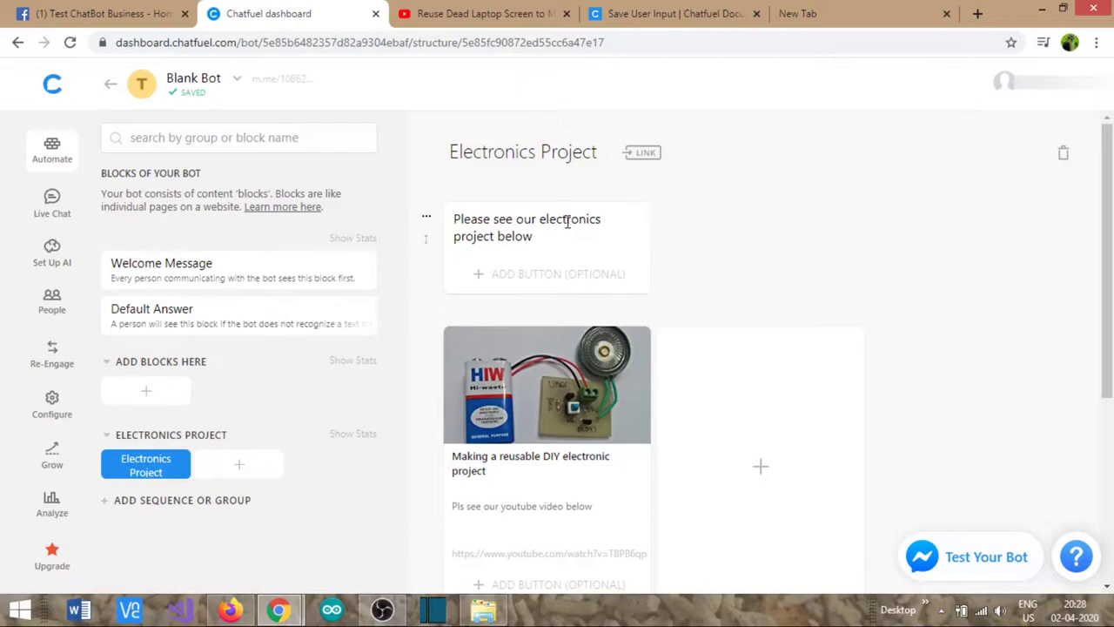
pyautogui.scroll(-3, 597, 295)
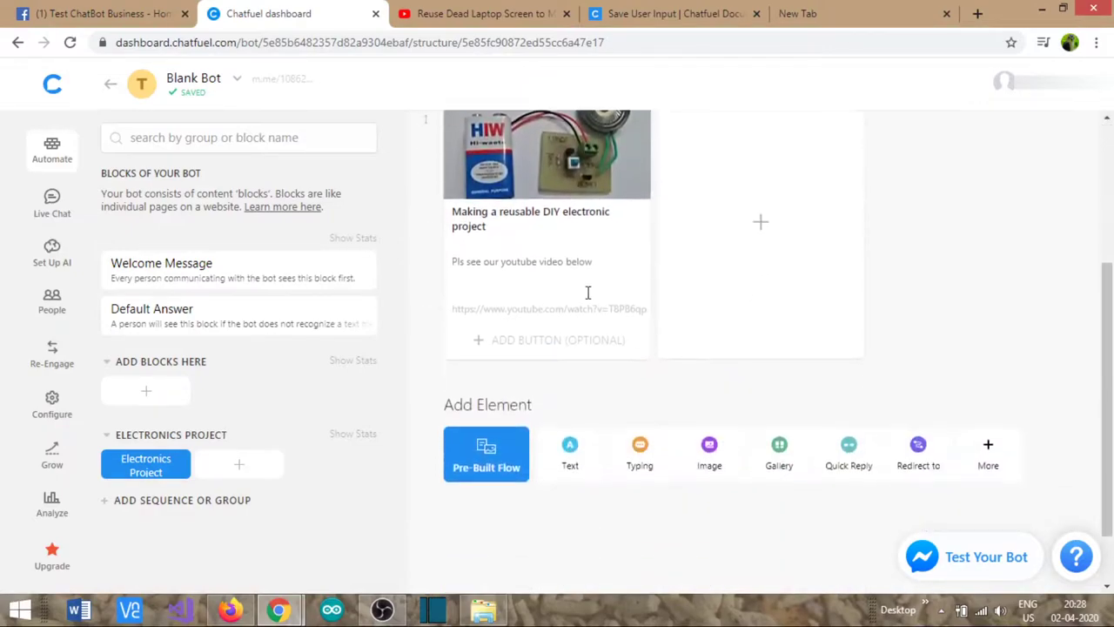
pyautogui.scroll(2, 541, 312)
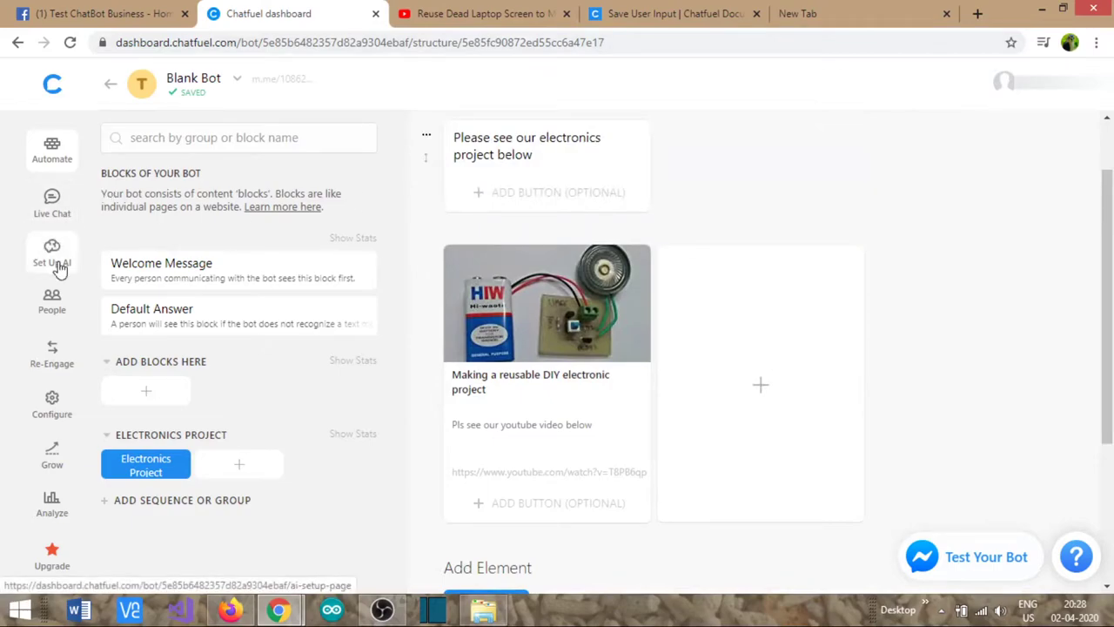
pyautogui.click(100, 16)
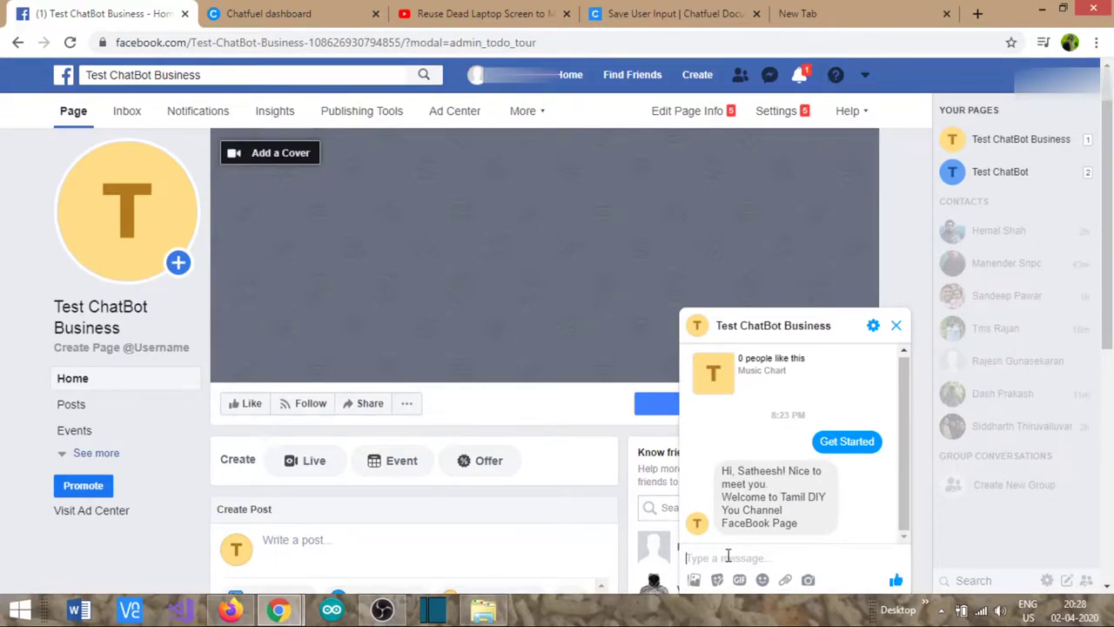
# - Send the test message 'I need some electronic' to the bot in Messenger
pyautogui.write('I need some electronic projects')
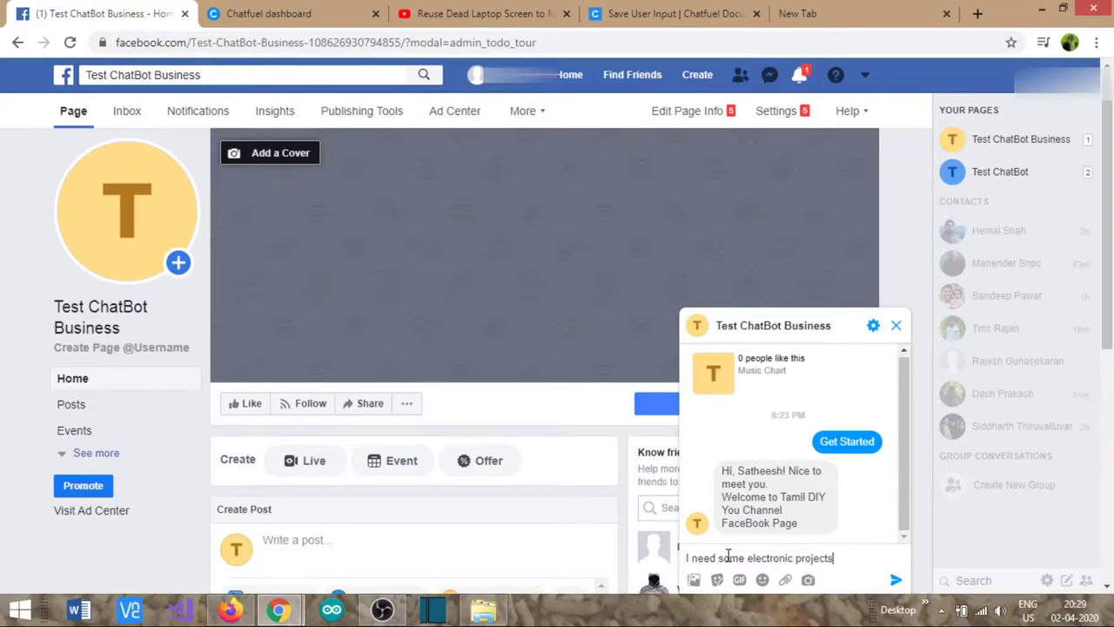
pyautogui.press('Return')
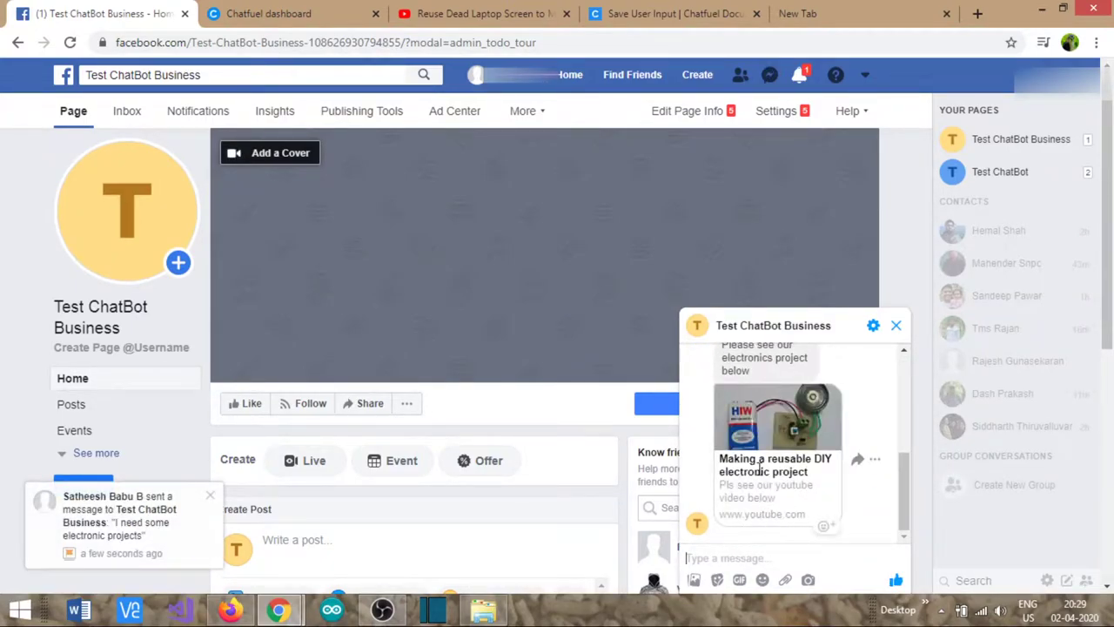
pyautogui.click(296, 13)
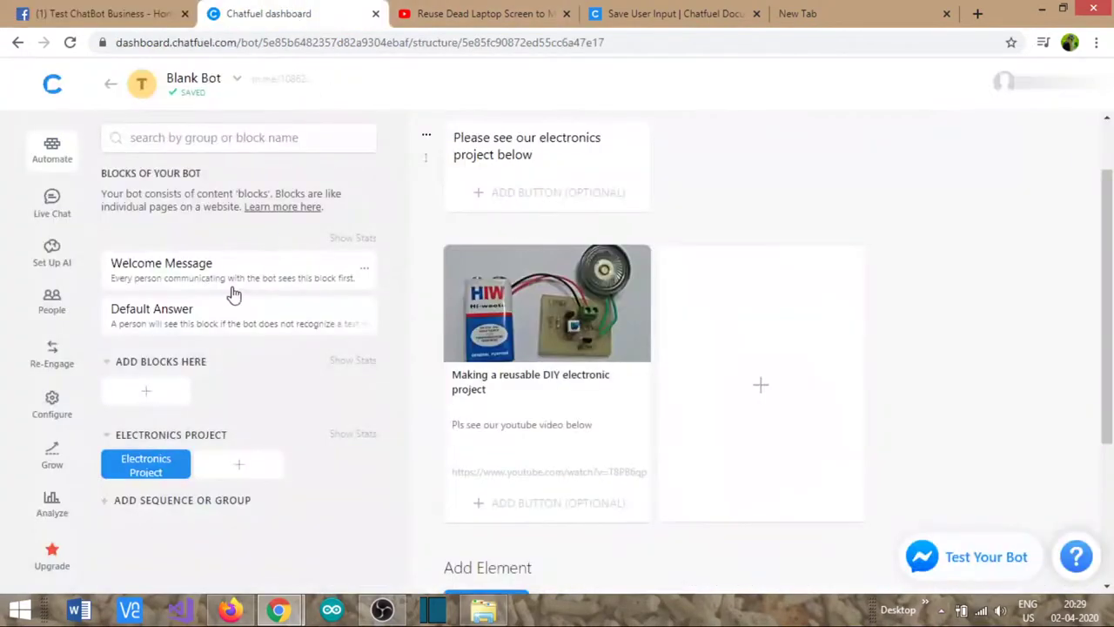
# - Open Chatfuel's AI setup in a new tab, recheck the Messenger chat, and return to it
pyautogui.middleClick(58, 269)
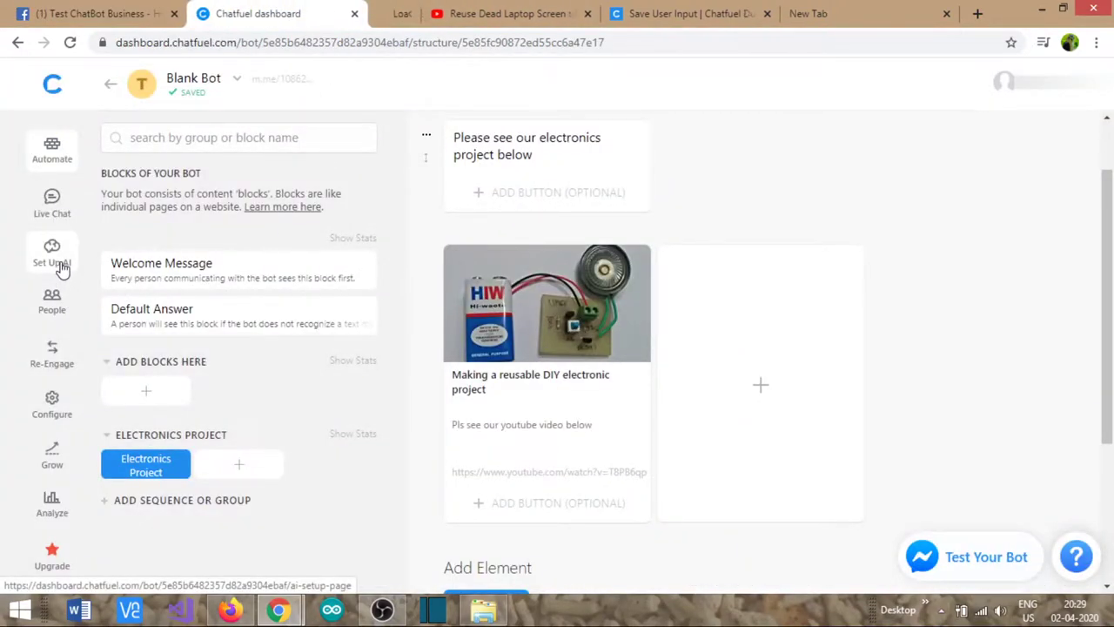
pyautogui.click(383, 9)
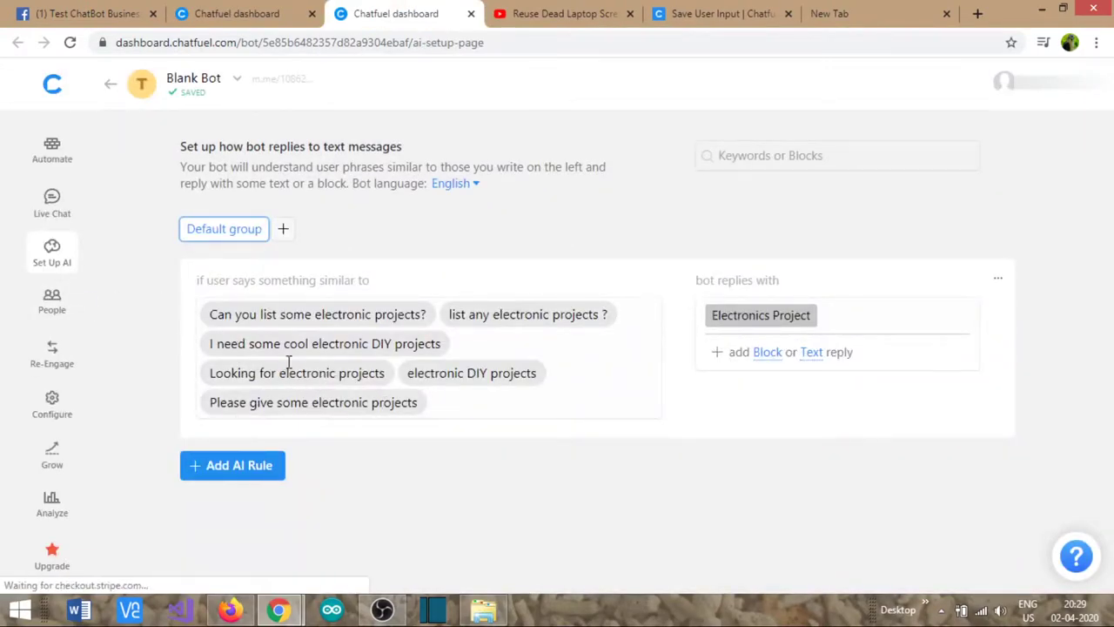
pyautogui.click(257, 14)
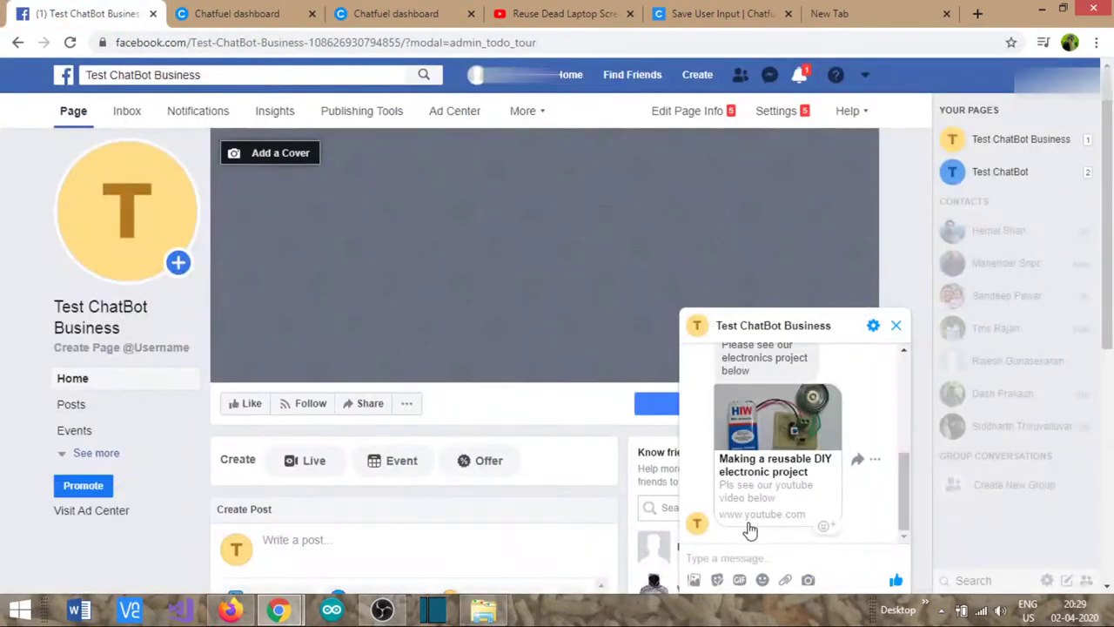
pyautogui.scroll(5, 786, 522)
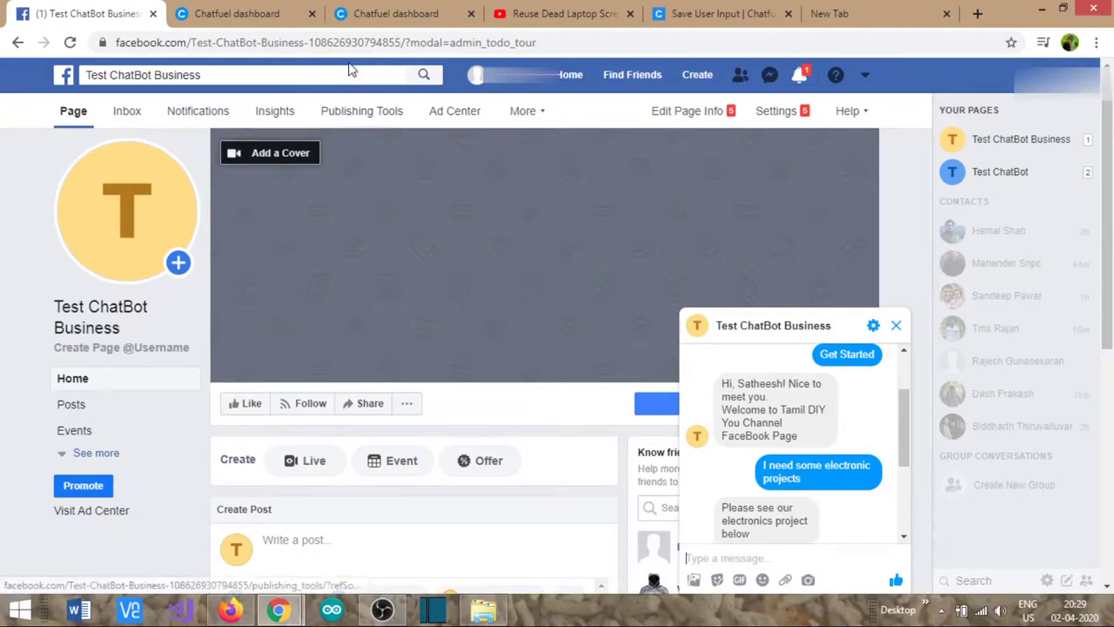
pyautogui.click(390, 18)
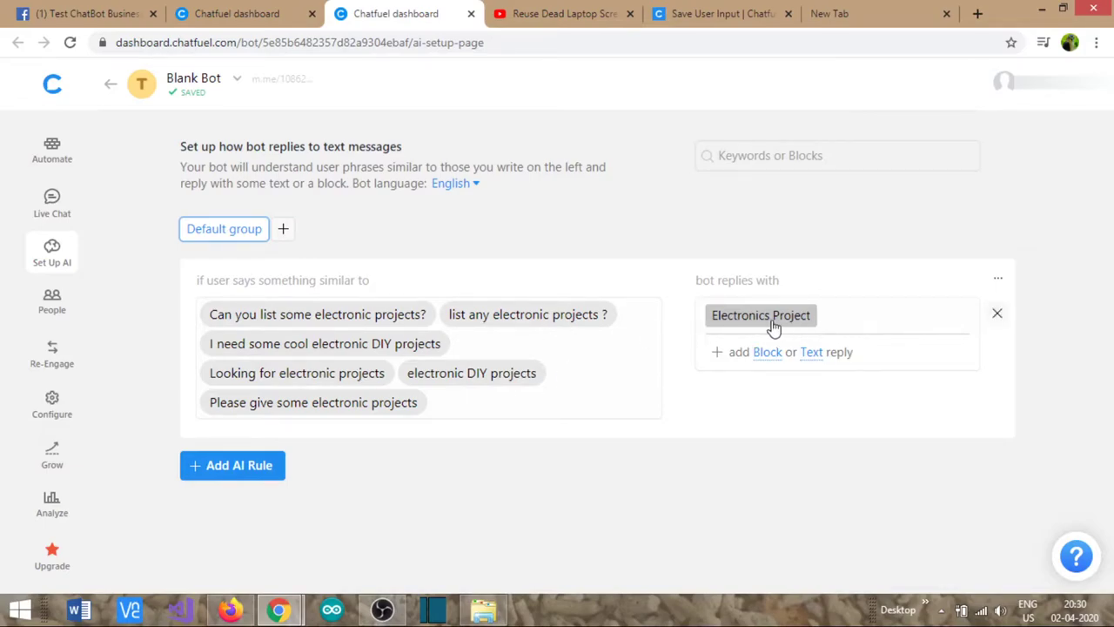
# - Review the Electronics Project block and the Facebook chat, then open the Welcome Message block
pyautogui.click(51, 158)
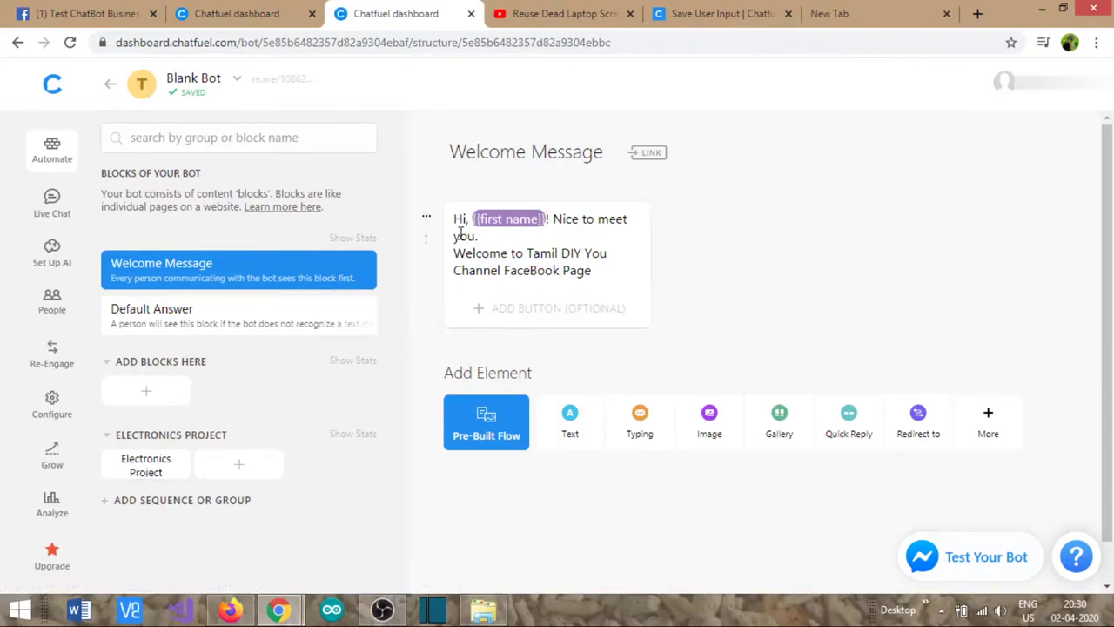
pyautogui.click(178, 464)
pyautogui.click(146, 466)
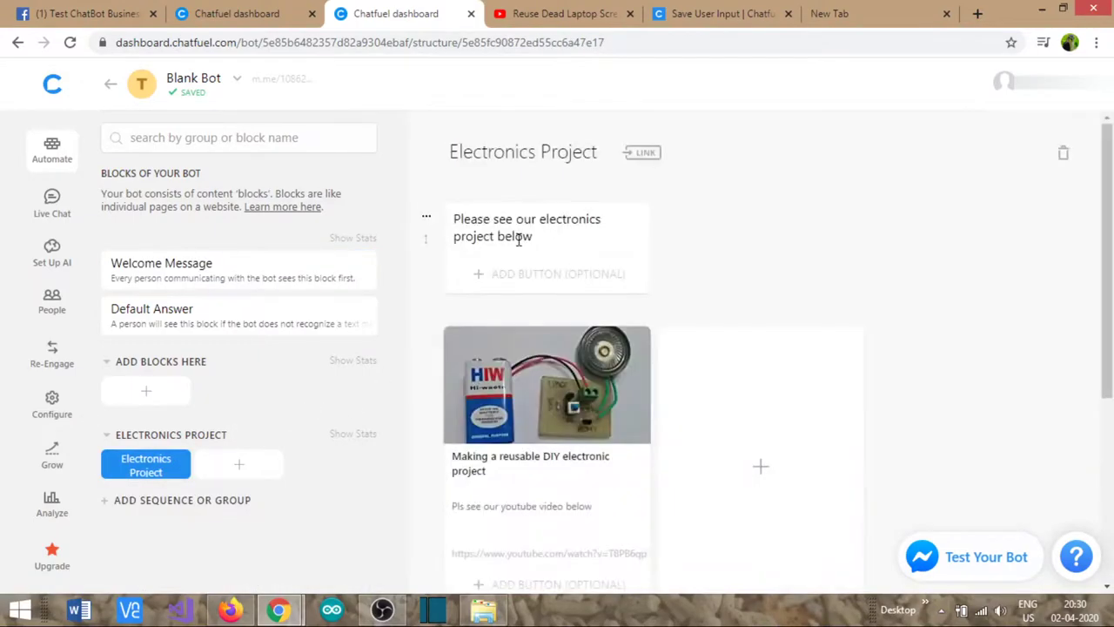
pyautogui.scroll(-2, 506, 415)
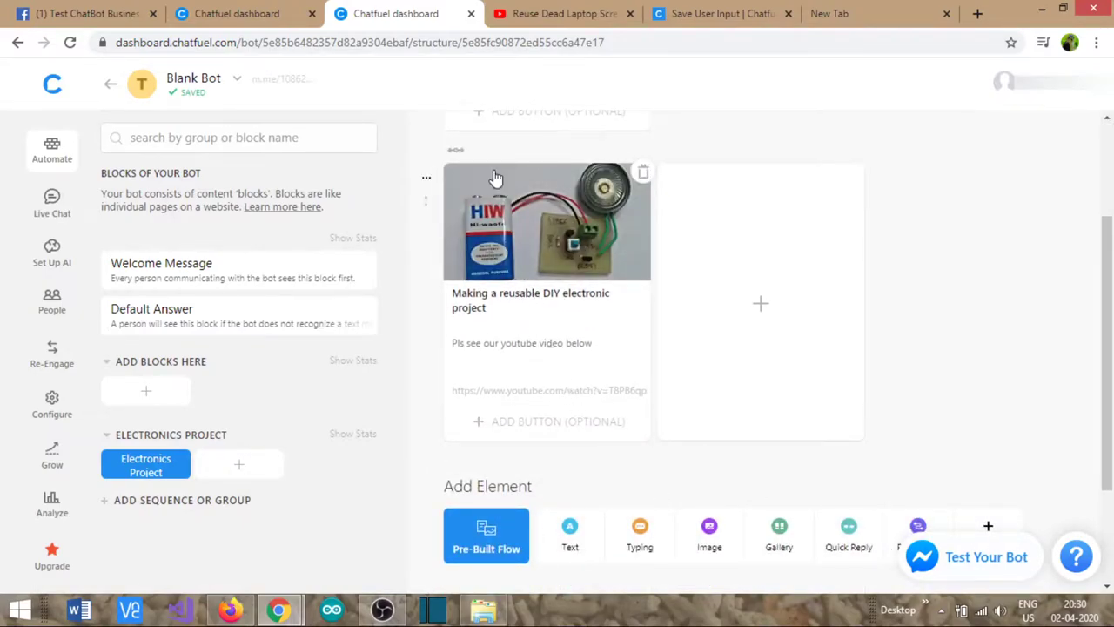
pyautogui.scroll(1, 500, 328)
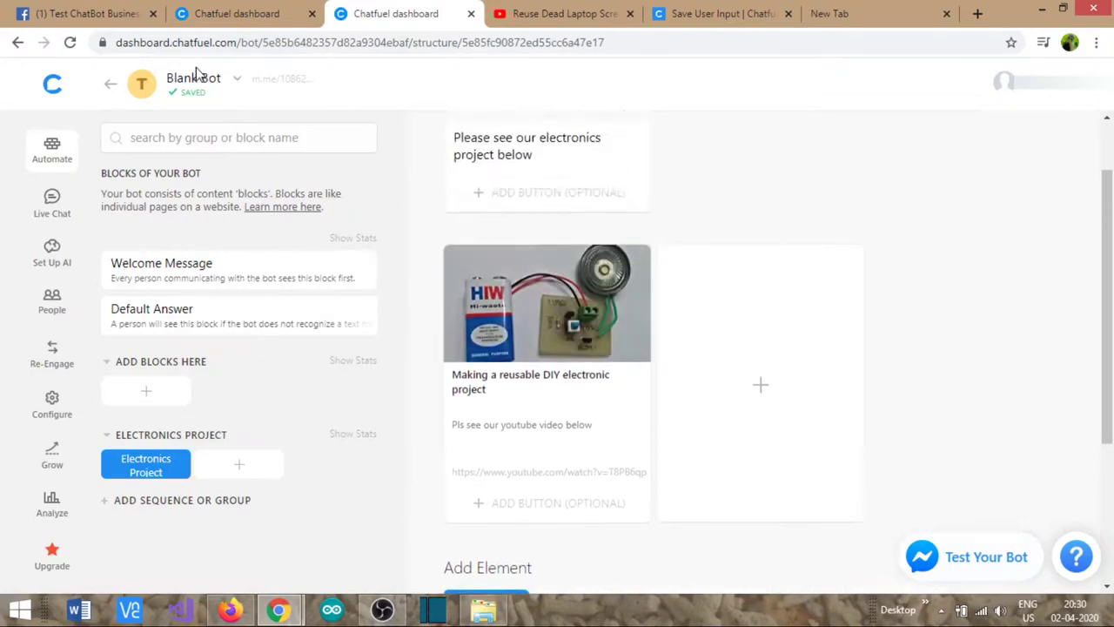
pyautogui.click(87, 13)
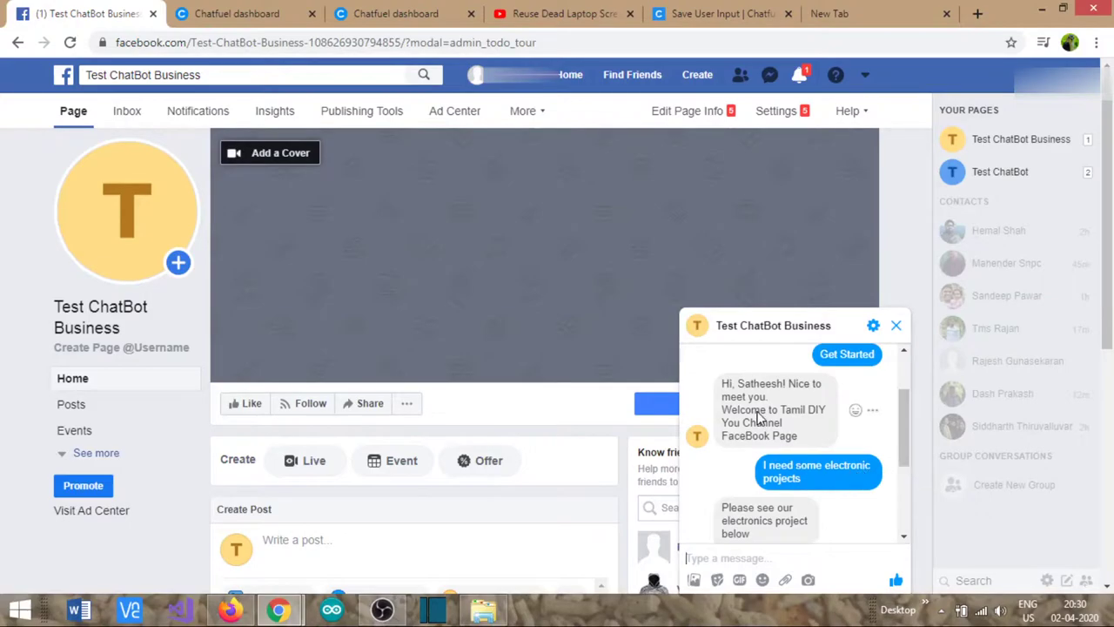
pyautogui.click(269, 11)
pyautogui.click(185, 274)
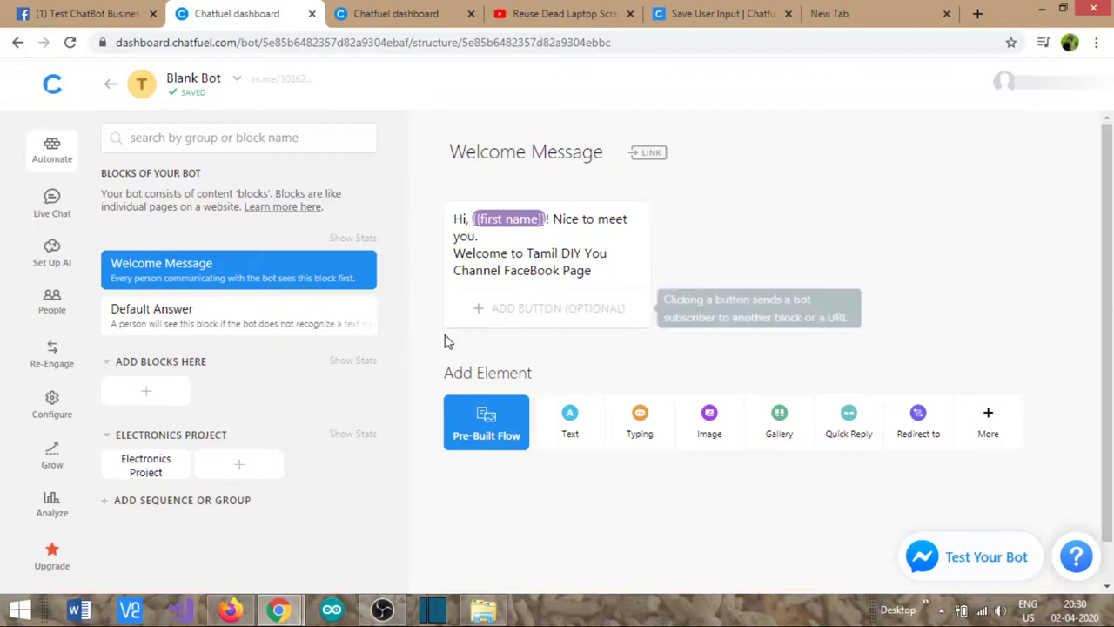
# - Add the line 'Please click Menu below to know about our services' and a Menu button
pyautogui.click(610, 273)
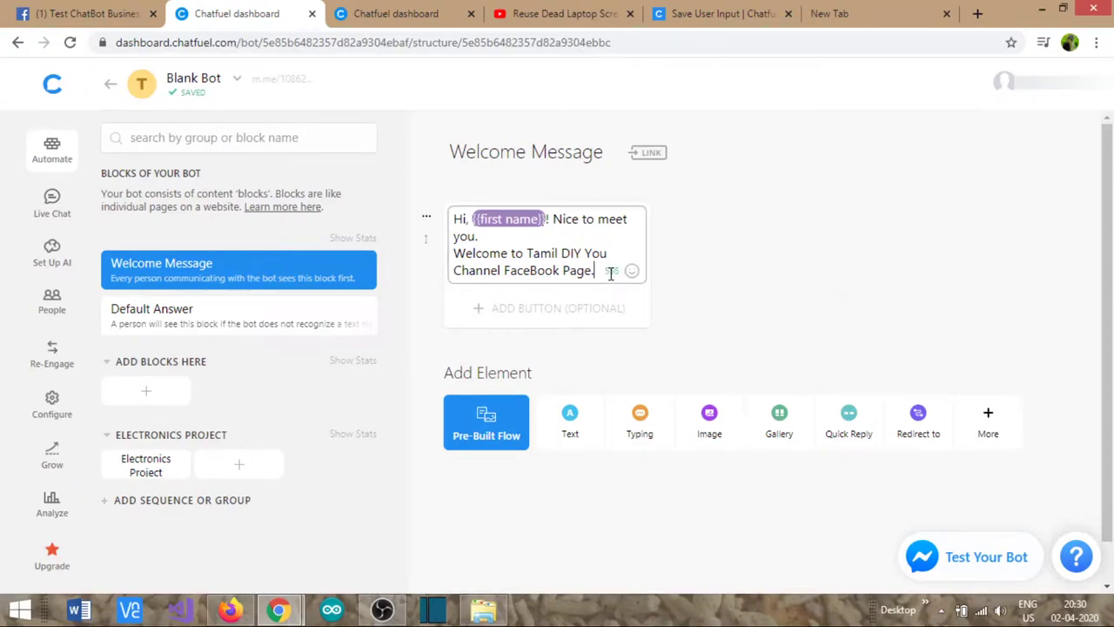
pyautogui.press('Return')
pyautogui.write('Please click M')
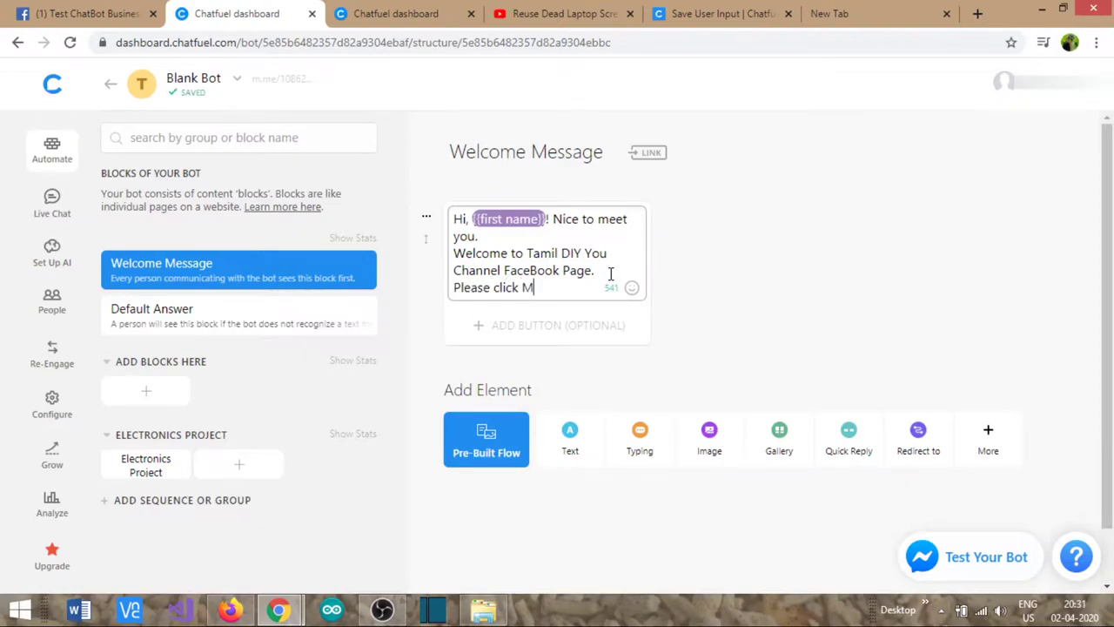
pyautogui.write('enu below to know')
pyautogui.write(' about sou')
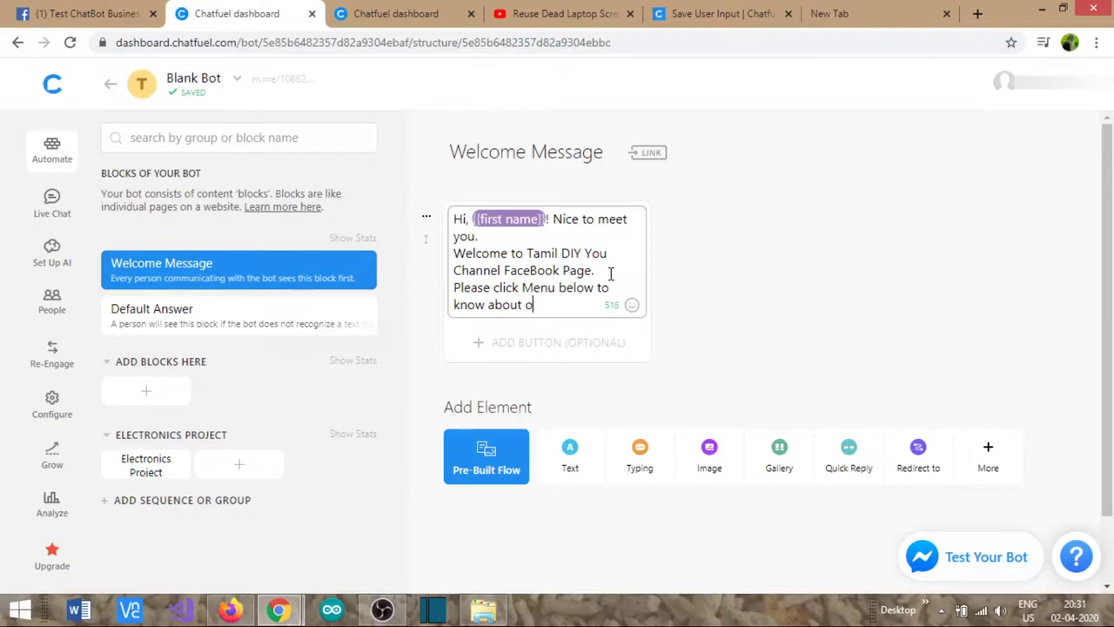
pyautogui.write(' services')
pyautogui.click(548, 344)
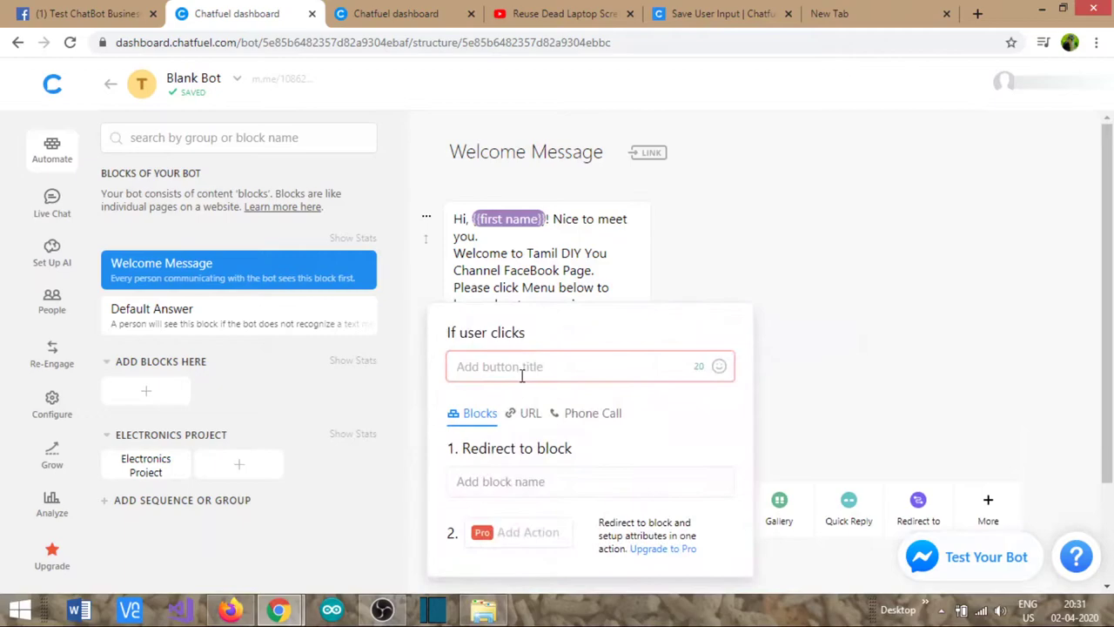
pyautogui.write('Menu')
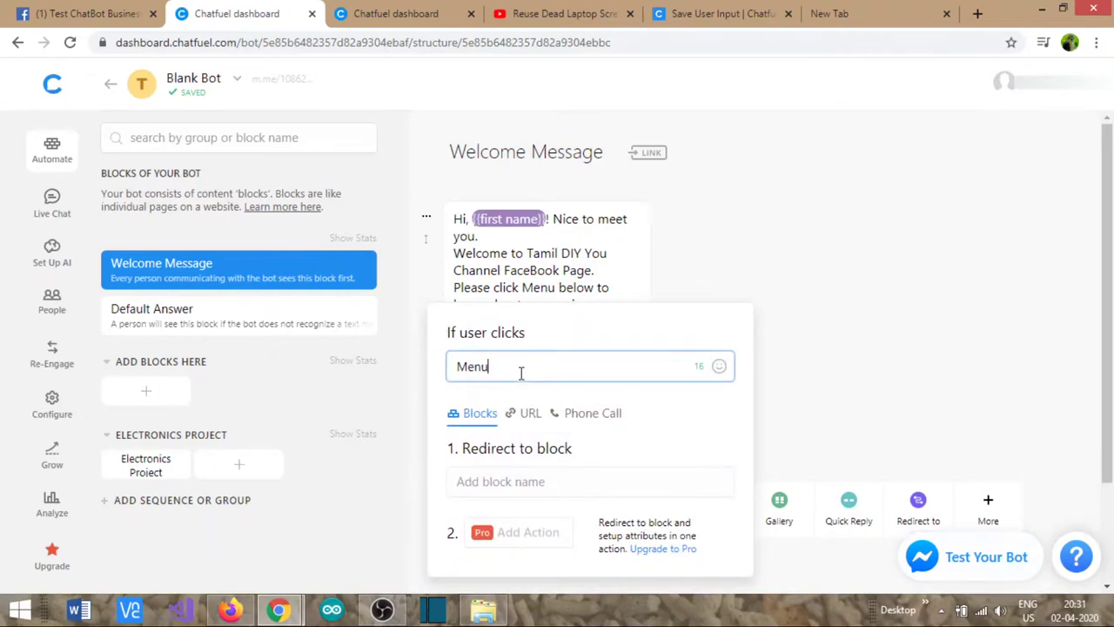
pyautogui.click(867, 341)
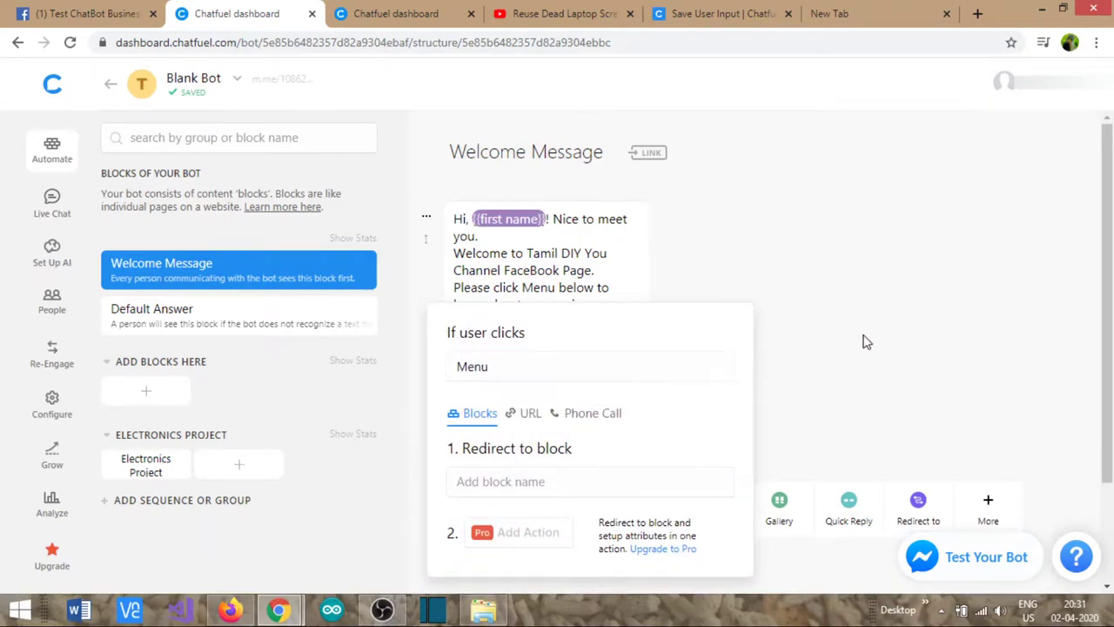
# - Create a new block group named MENU
pyautogui.click(107, 505)
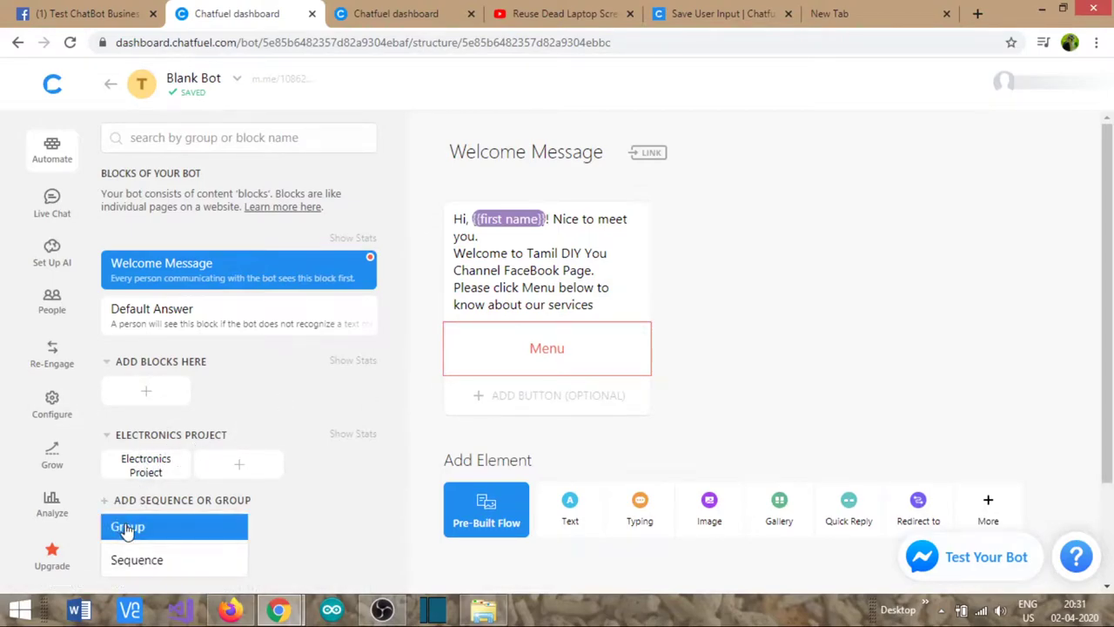
pyautogui.click(120, 528)
pyautogui.click(171, 508)
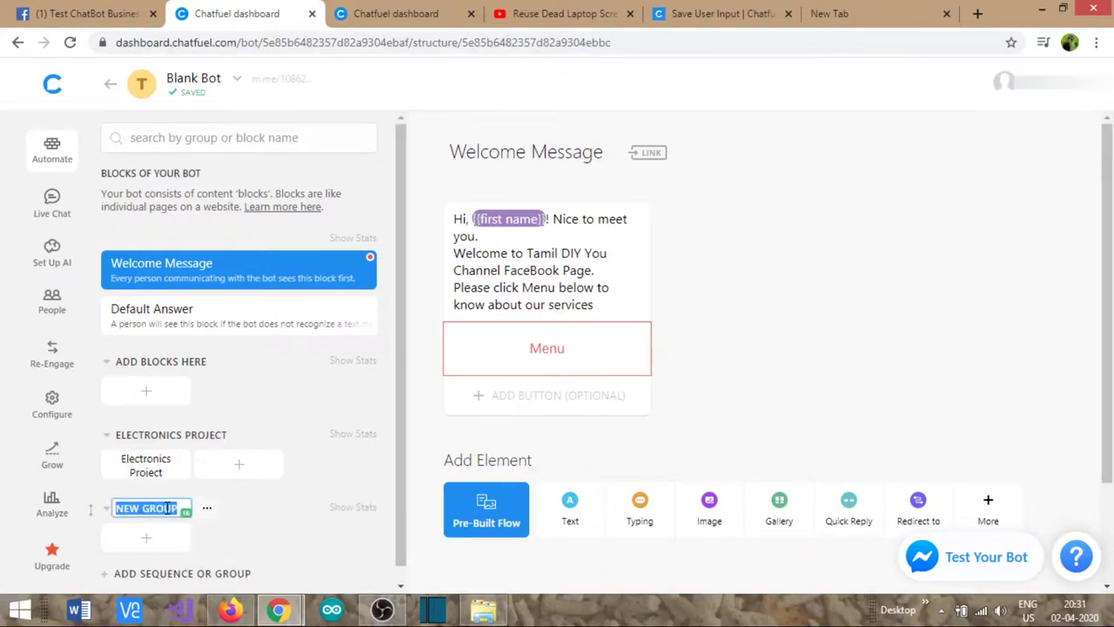
pyautogui.write('MENU')
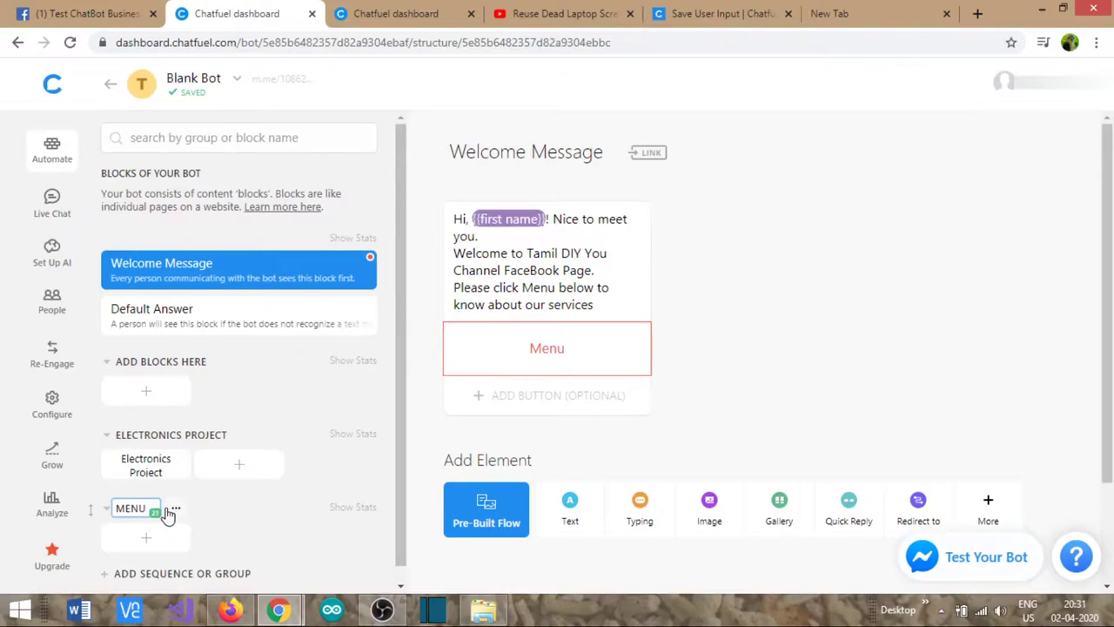
pyautogui.click(236, 519)
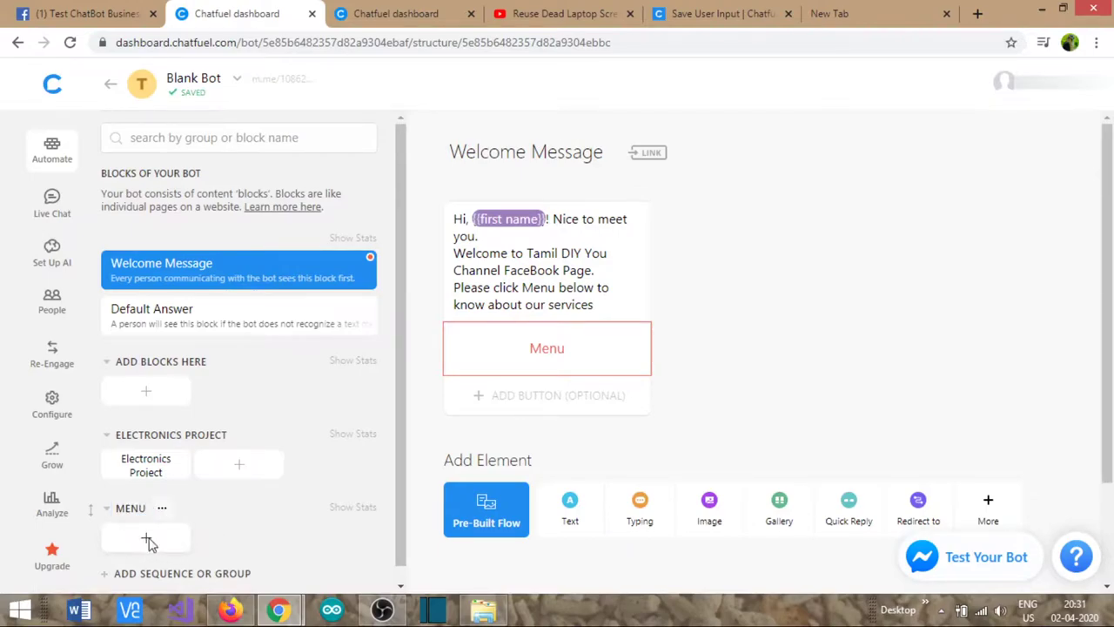
# - Add a block to the MENU group and name it Menu
pyautogui.click(148, 539)
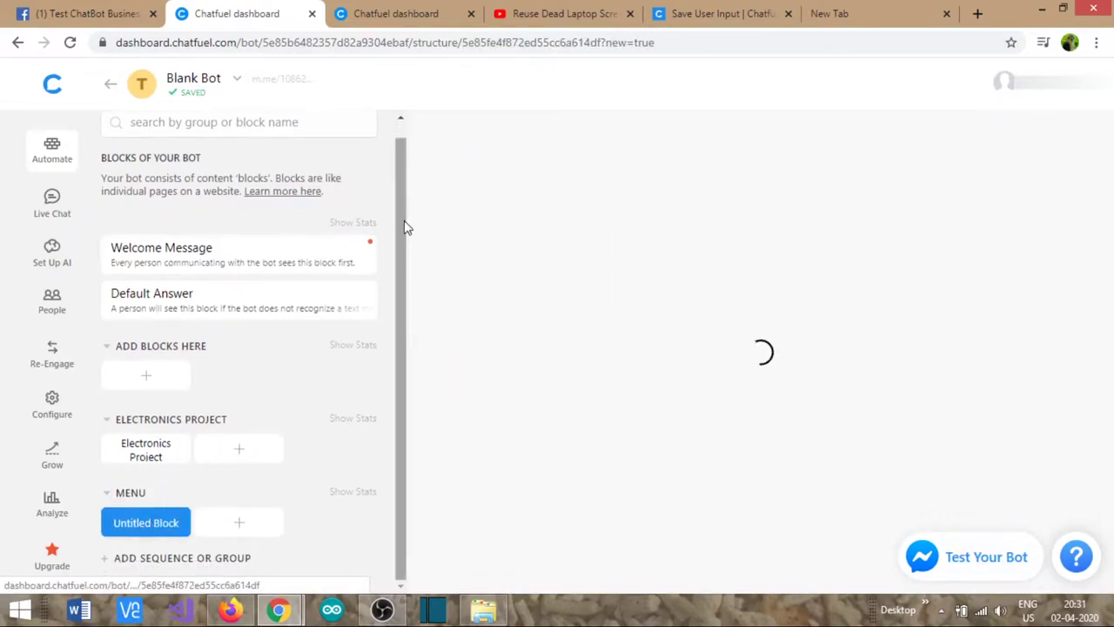
pyautogui.click(487, 152)
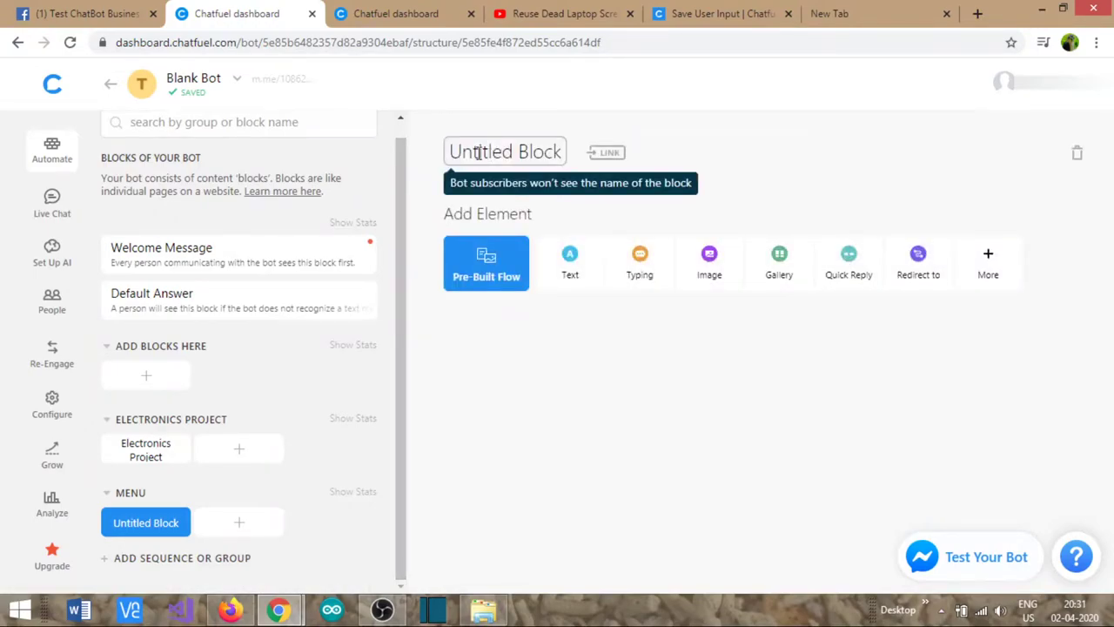
pyautogui.tripleClick(478, 152)
pyautogui.write('Menu')
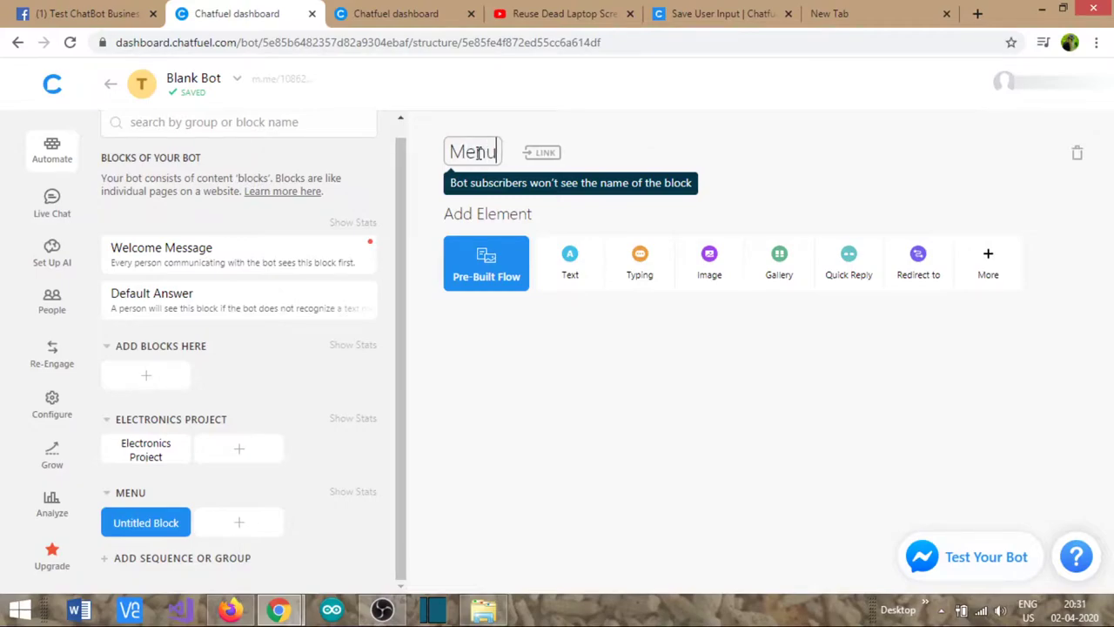
pyautogui.click(802, 202)
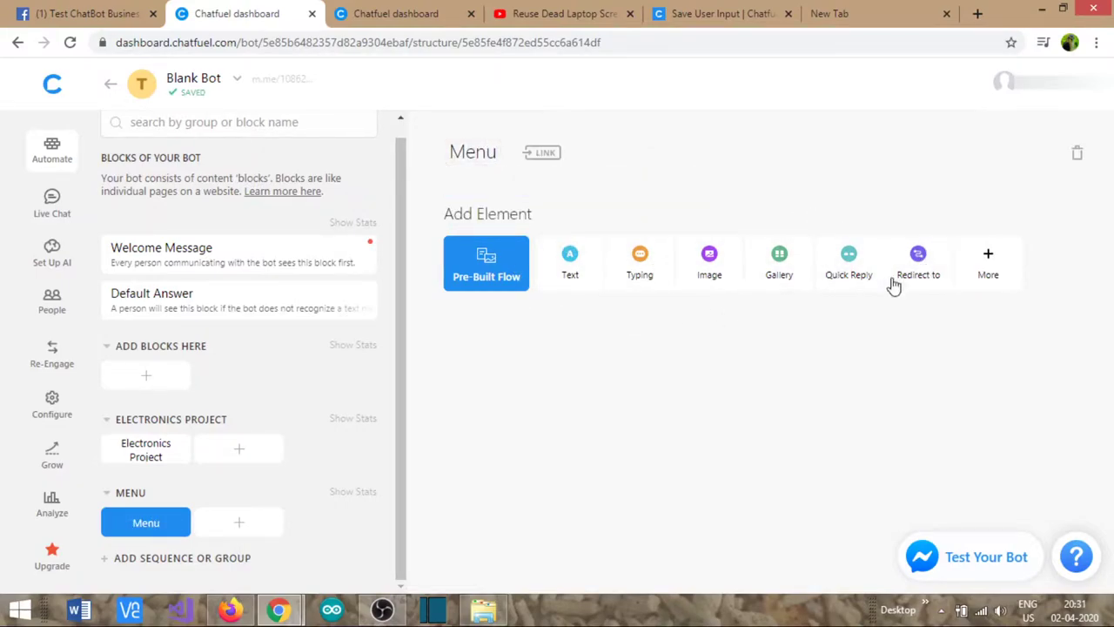
# - Add a gallery card to the Menu block with the electronics image, cropped horizontally
pyautogui.click(779, 264)
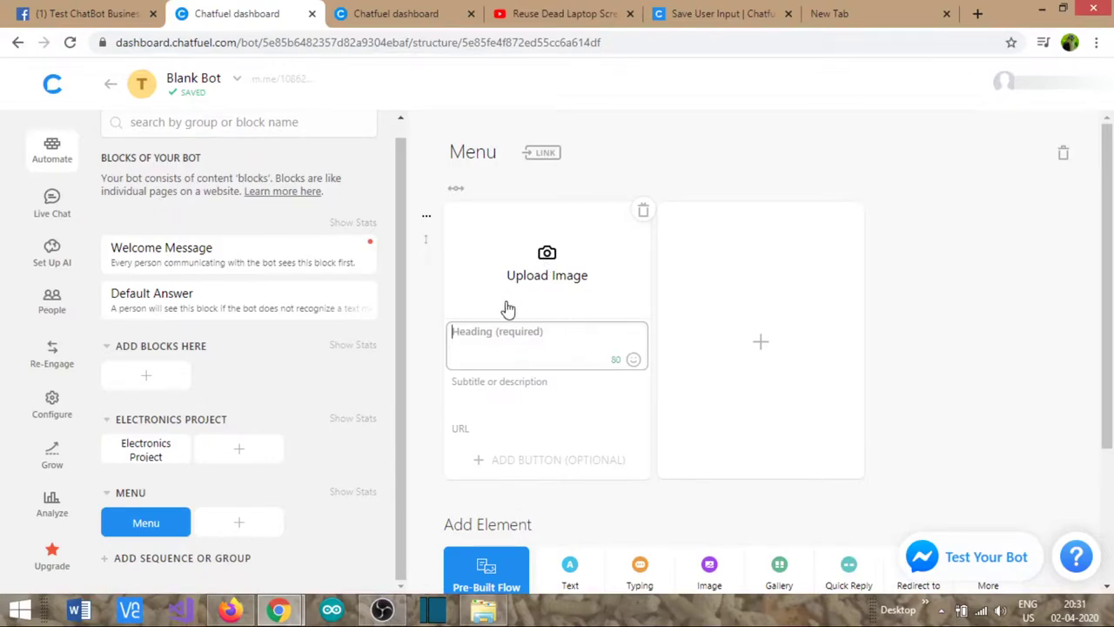
pyautogui.click(546, 274)
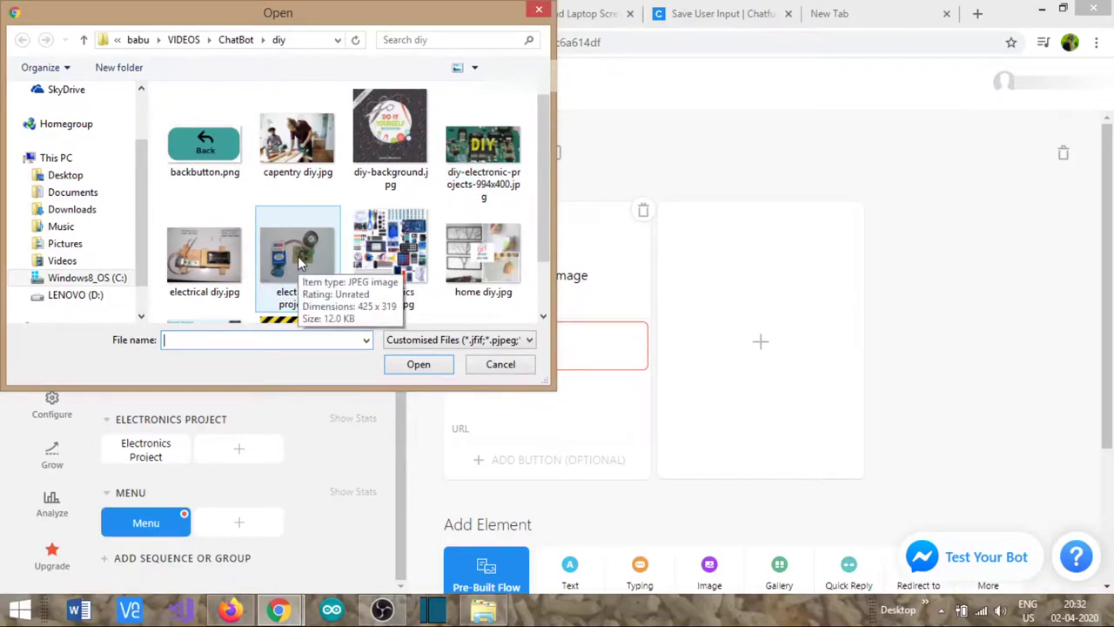
pyautogui.click(388, 254)
pyautogui.doubleClick(387, 255)
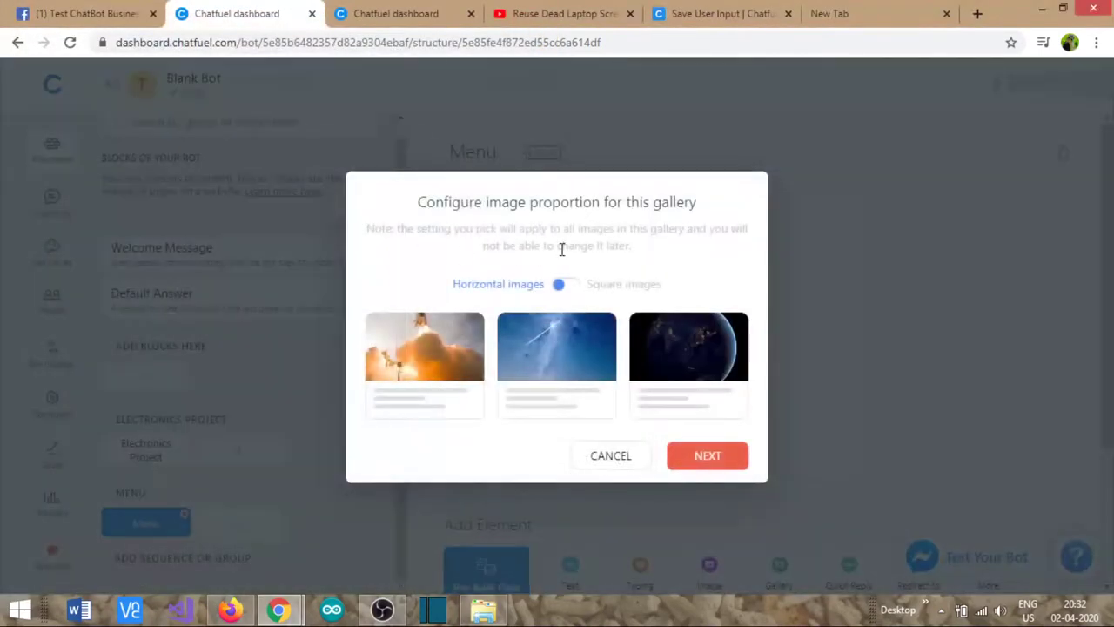
pyautogui.click(711, 457)
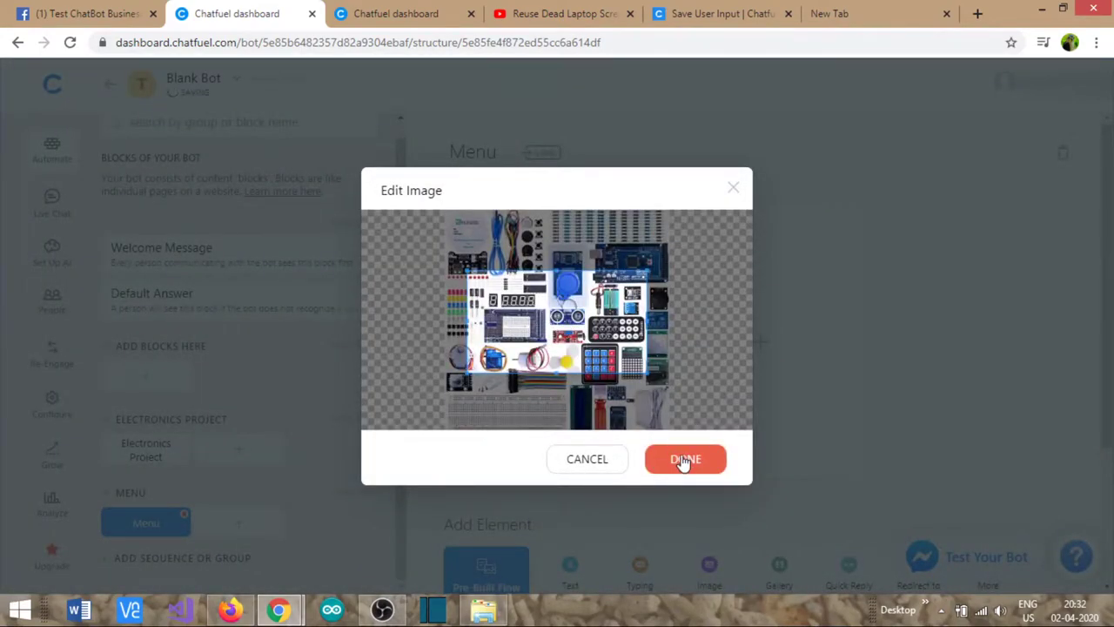
pyautogui.click(684, 460)
# - Title the card 'Electronics DIY Projects', subtitle it 'List of all Electronic DIY project', and add another card
pyautogui.click(511, 342)
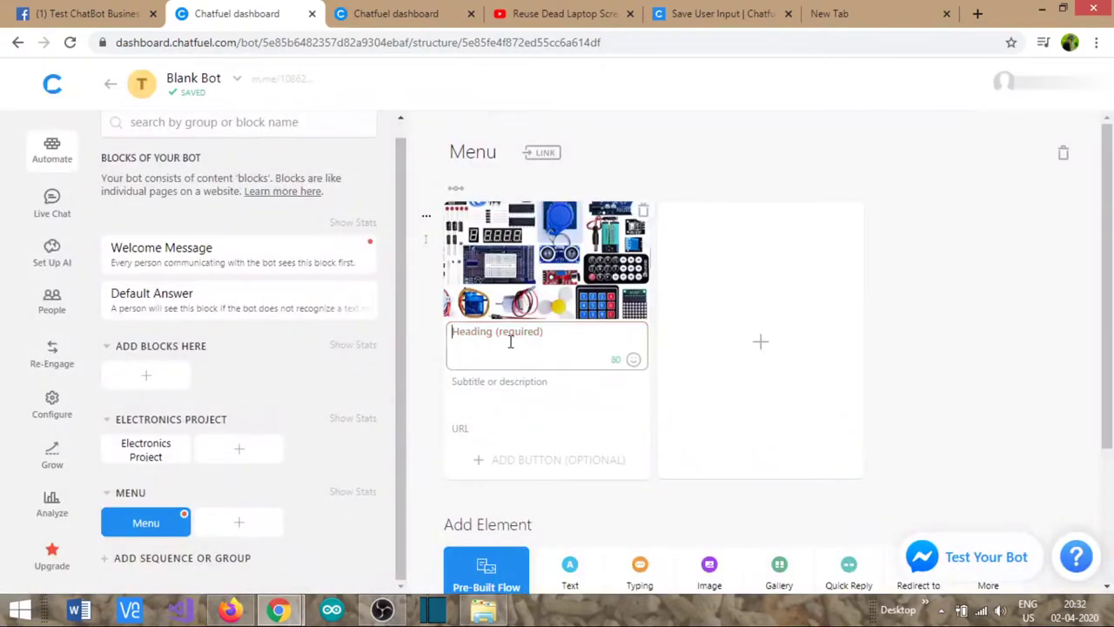
pyautogui.write('Electronics DIY Projects')
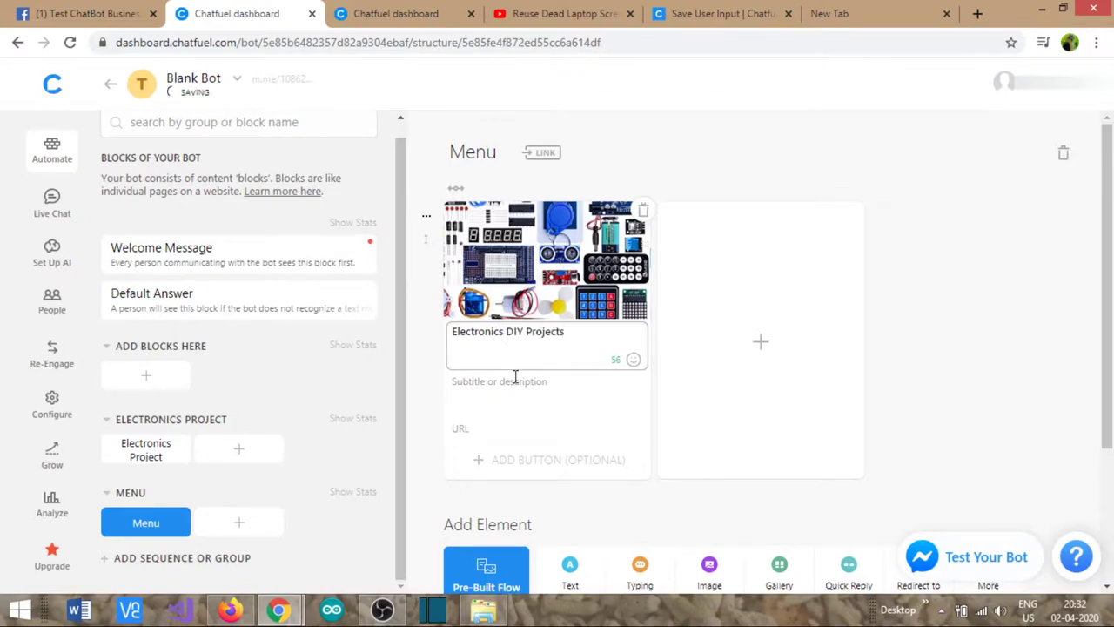
pyautogui.click(518, 385)
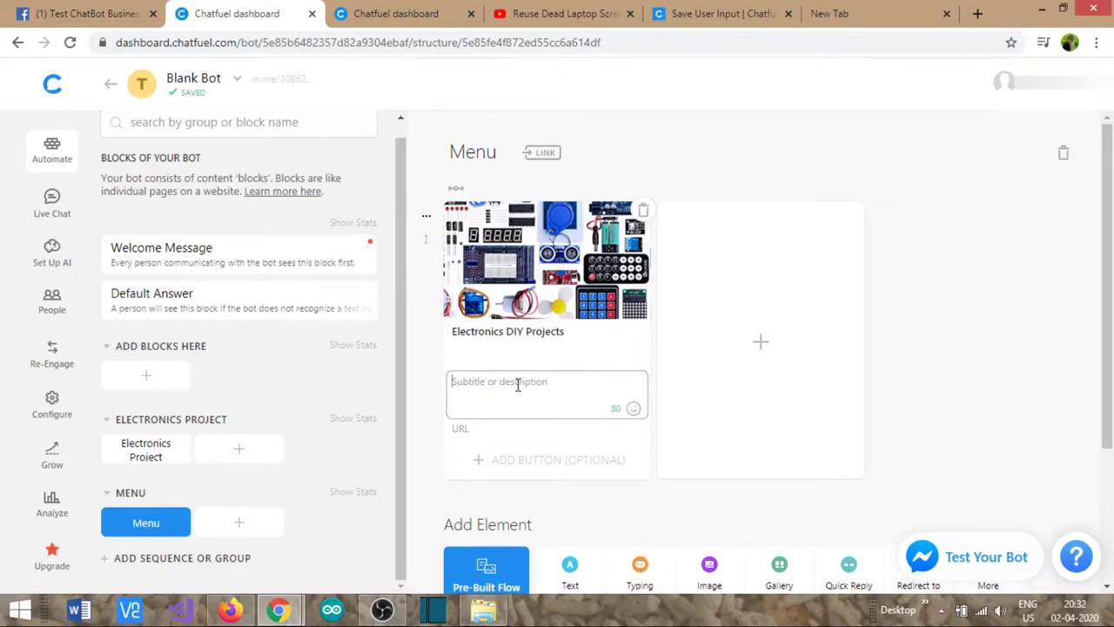
pyautogui.write('List of')
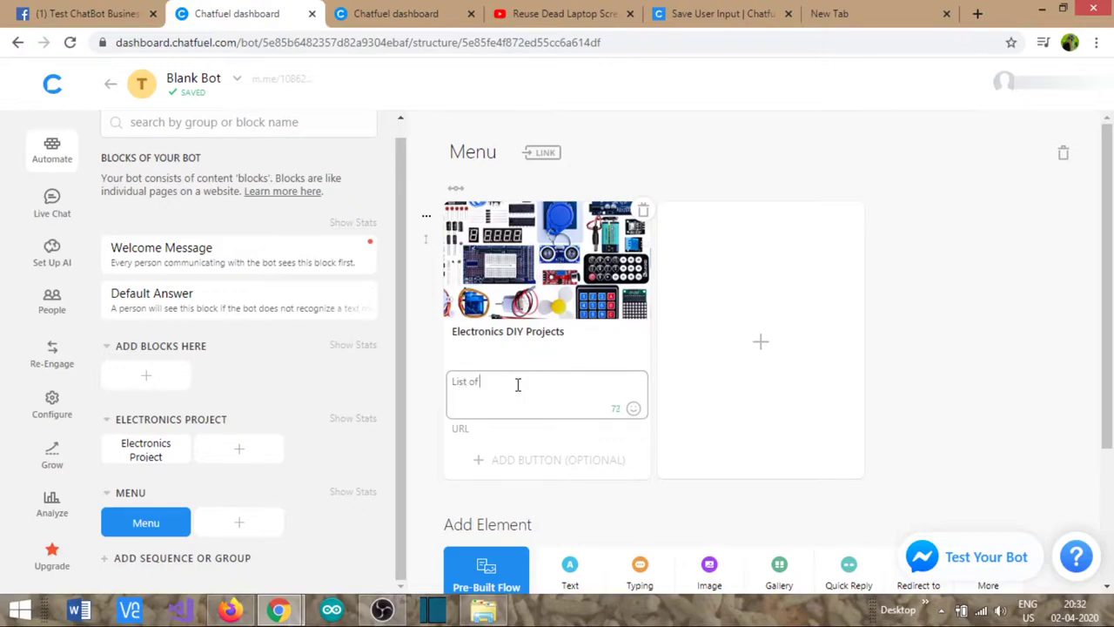
pyautogui.write(' all Electronic DIY project')
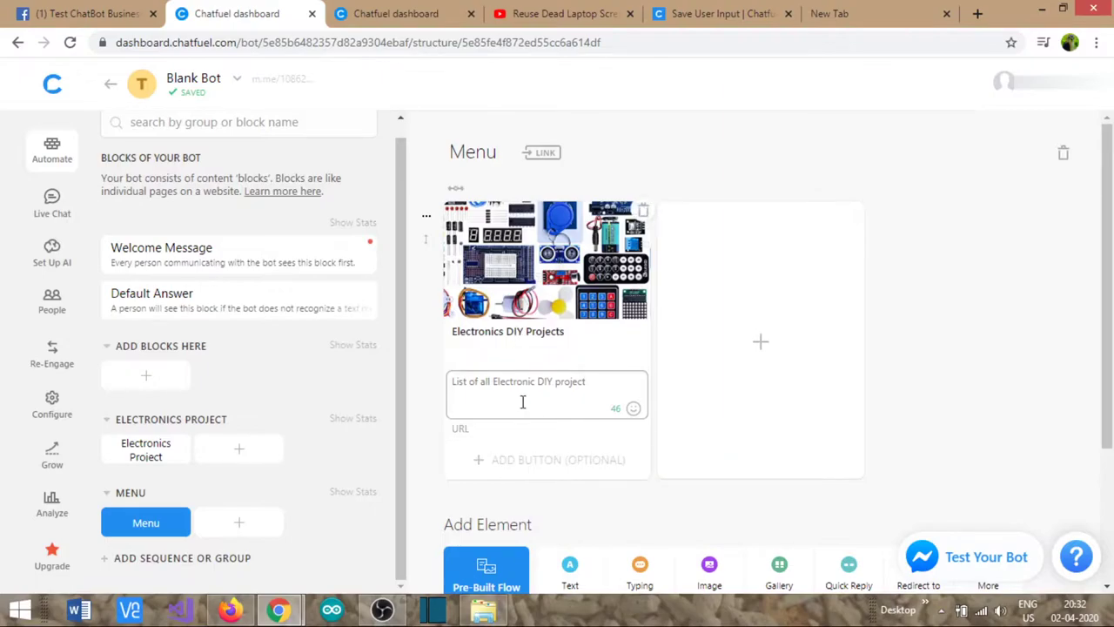
pyautogui.click(759, 348)
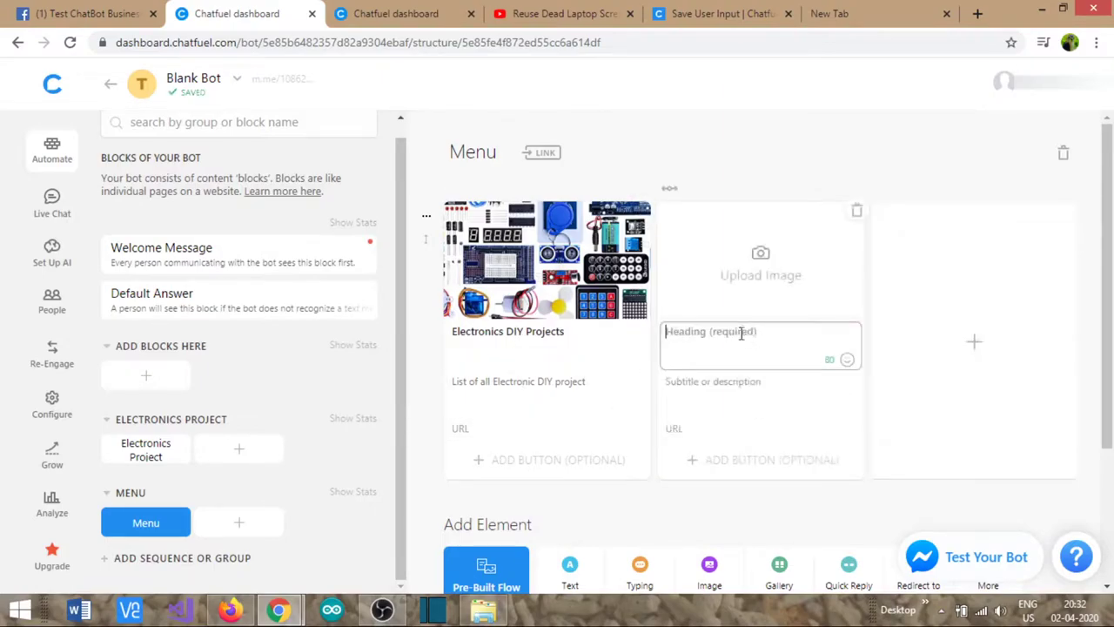
# - Fill the second card: electrical diy.jpg, heading 'Electrical DIY Projects', subtitle copied and edited to Electrical
pyautogui.click(761, 270)
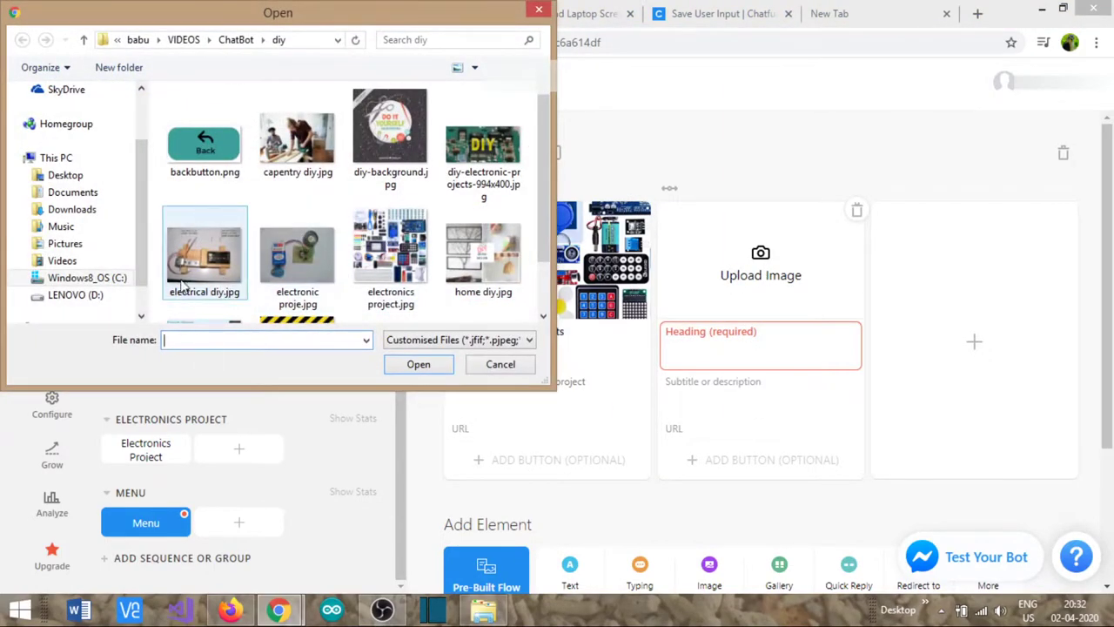
pyautogui.doubleClick(187, 269)
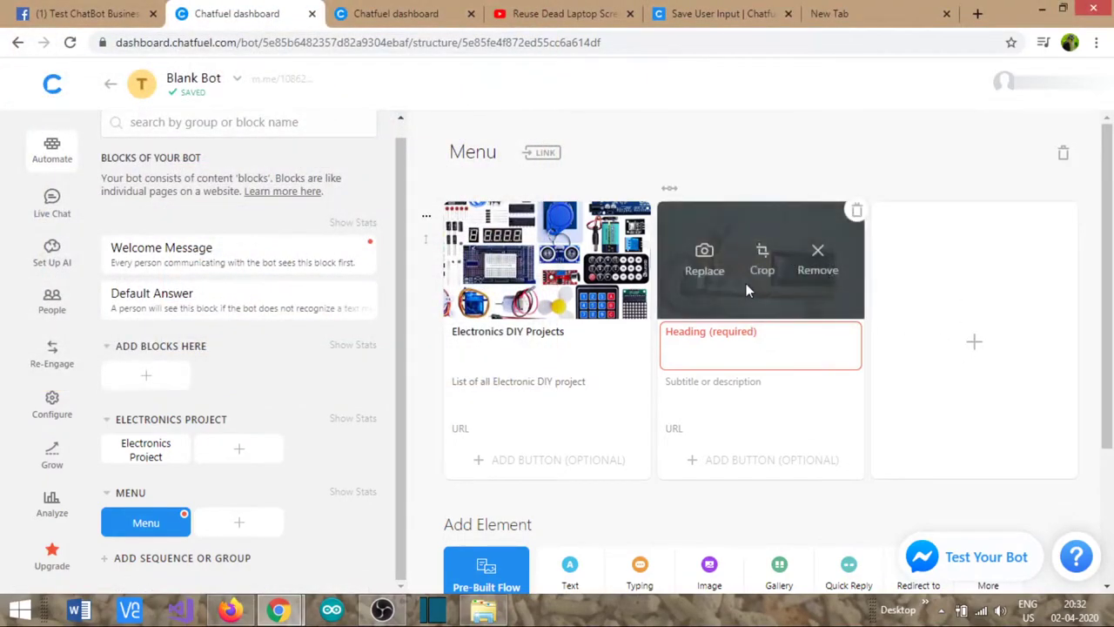
pyautogui.click(753, 349)
pyautogui.write('Electrical DIY Projects')
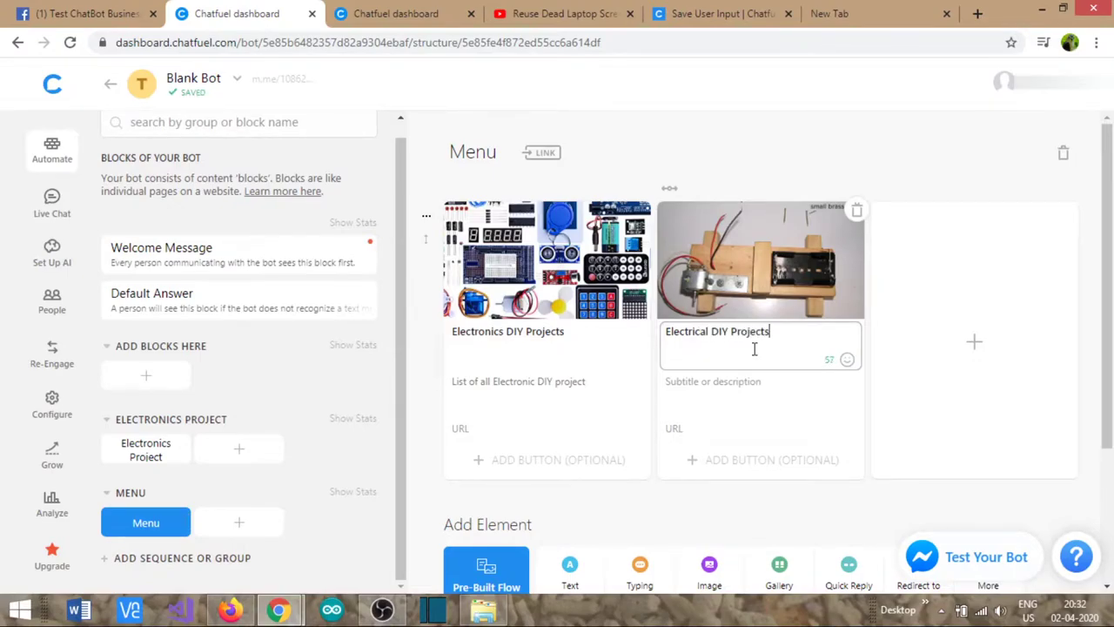
pyautogui.tripleClick(566, 380)
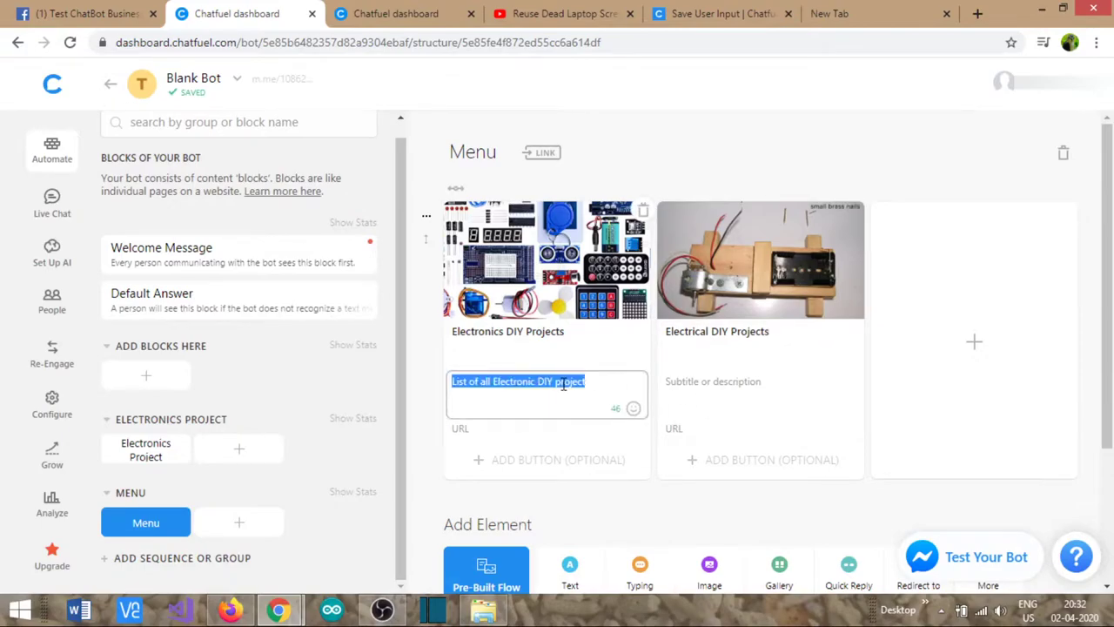
pyautogui.hotkey('ctrl', 'c')
pyautogui.click(755, 394)
pyautogui.hotkey('ctrl', 'v')
pyautogui.doubleClick(724, 381)
pyautogui.write('Electrical DIY project')
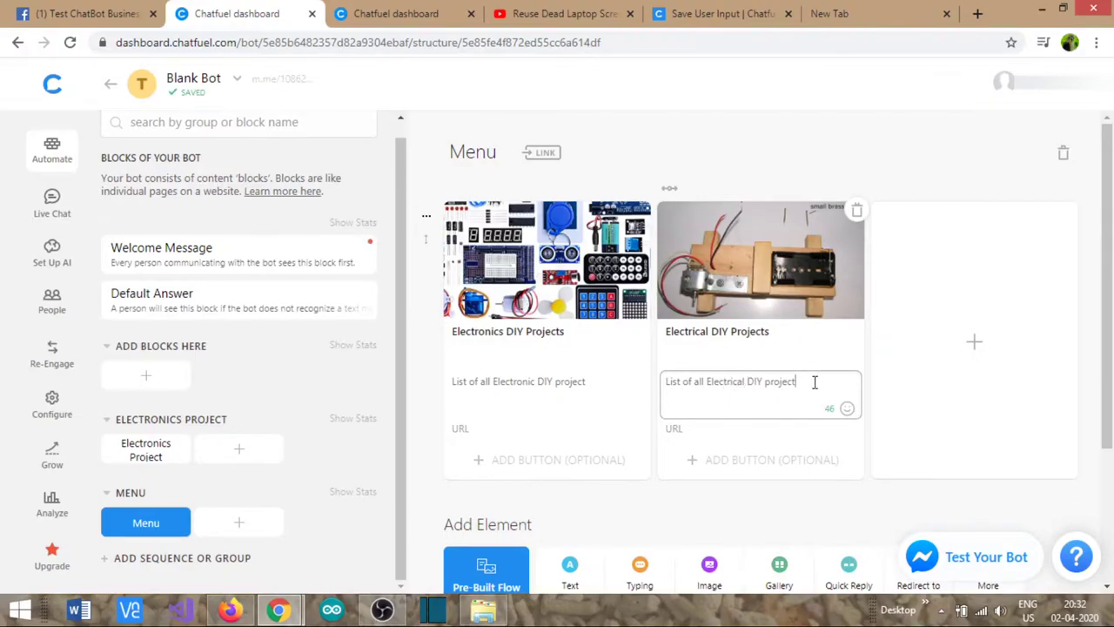
pyautogui.write('s')
pyautogui.click(974, 344)
# - Fill a third card with home diy.jpg, heading 'Home Improvement DIY Projects', and a 'List of Home' subtitle
pyautogui.click(973, 266)
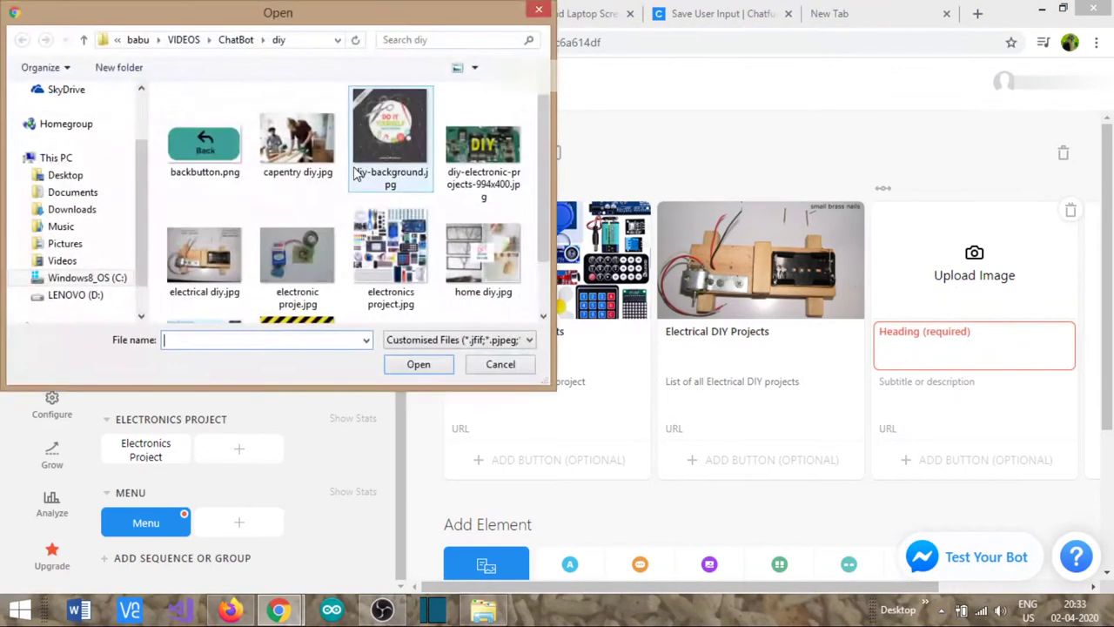
pyautogui.click(505, 257)
pyautogui.doubleClick(505, 257)
pyautogui.click(937, 349)
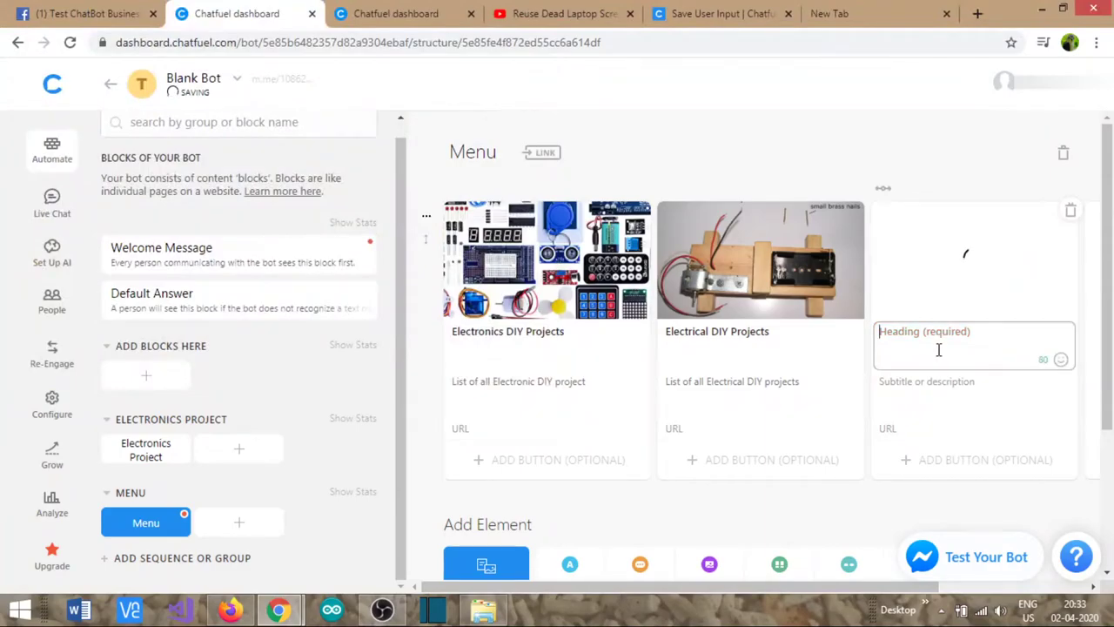
pyautogui.write('Hoem')
pyautogui.press('BackSpace')
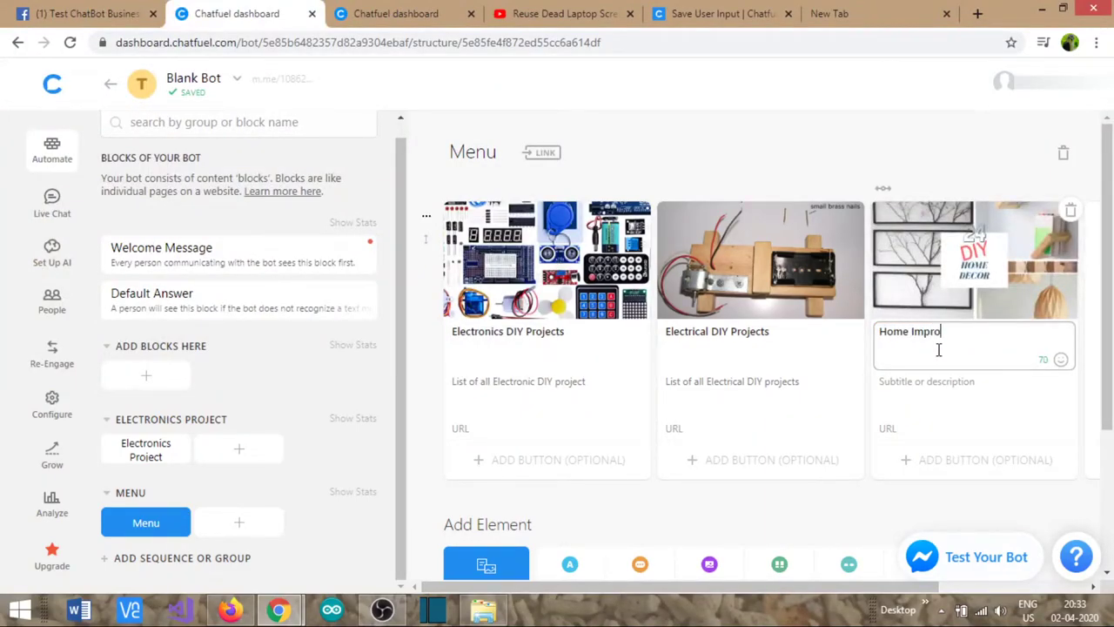
pyautogui.press('BackSpace')
pyautogui.press('BackSpace')
pyautogui.click(943, 380)
pyautogui.write('List od')
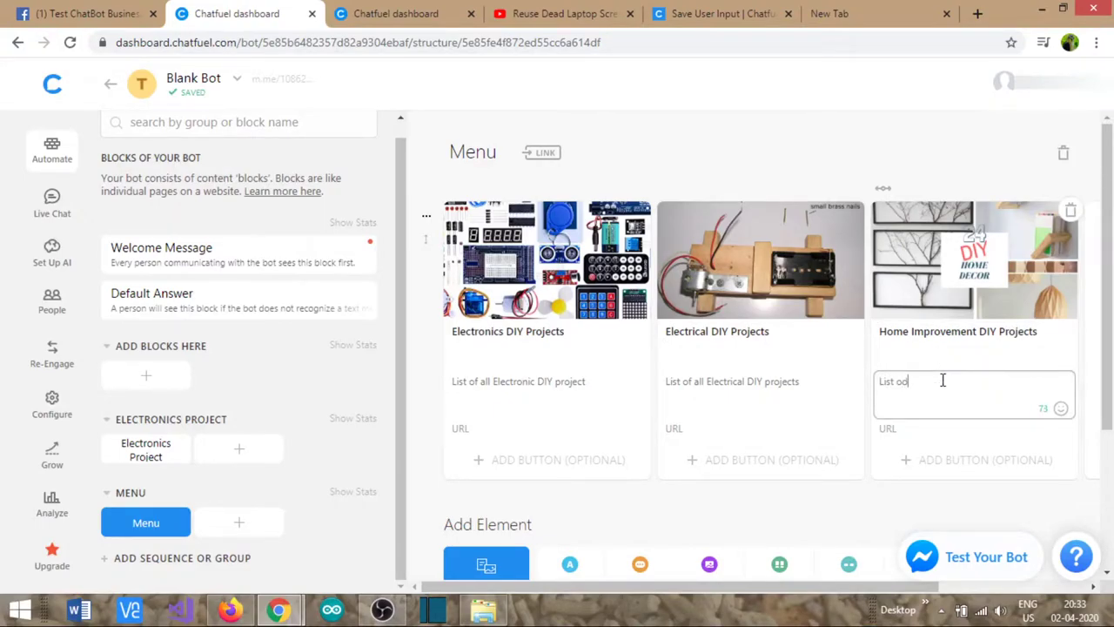
pyautogui.press('BackSpace')
pyautogui.write('f Home DIY Projects')
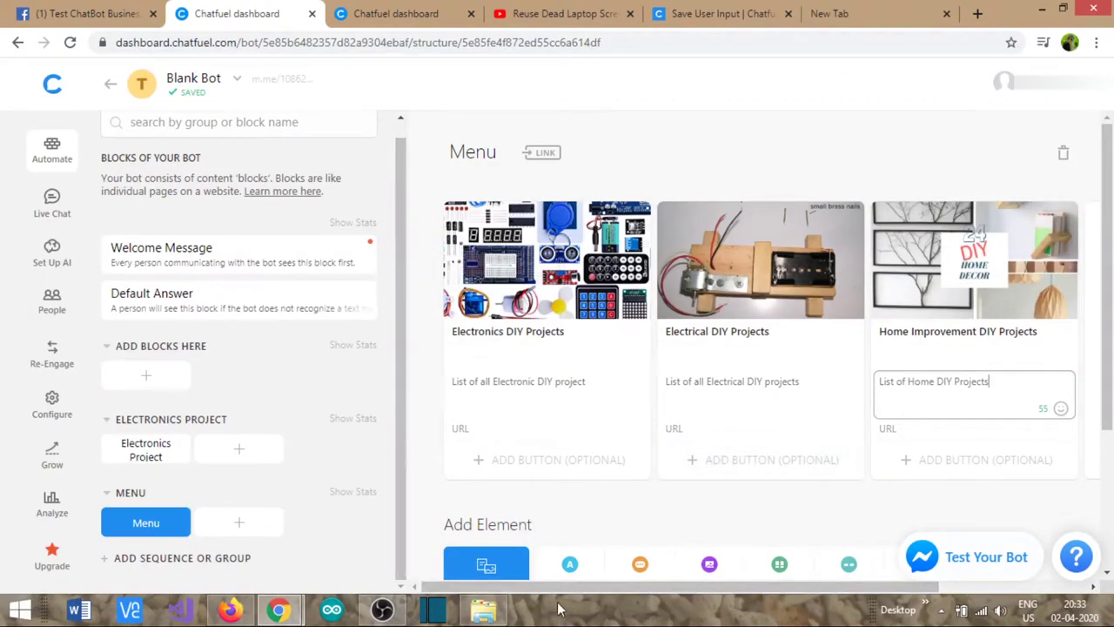
pyautogui.hscroll(2, 565, 588)
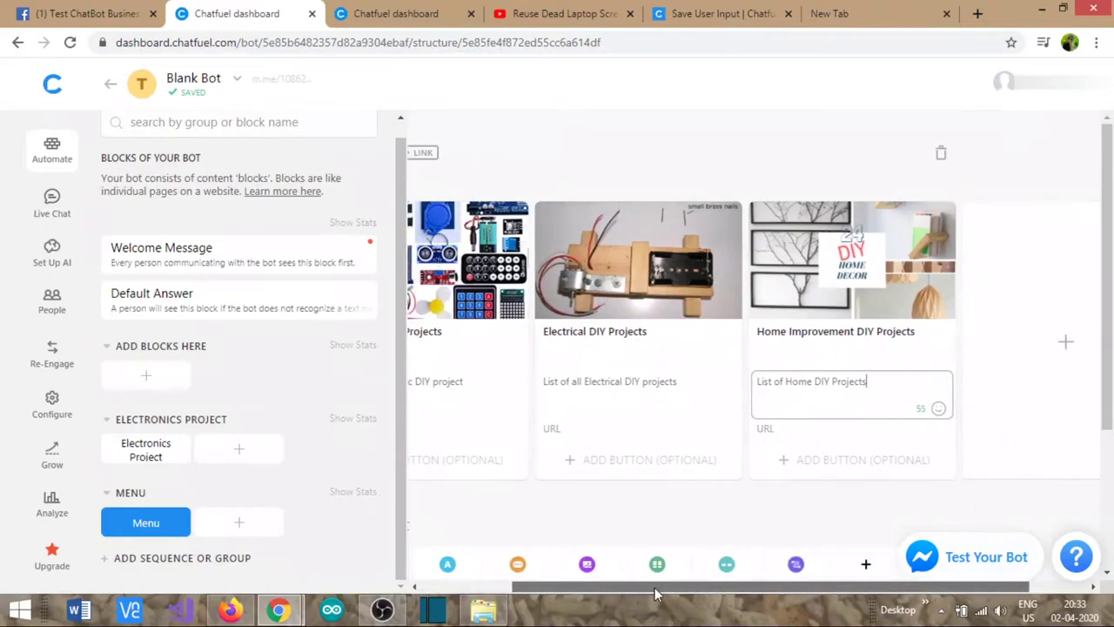
# - Add a fourth card with capentry diy.jpg, heading 'Carpentry DIY Projects', and a 'List of Ca…' subtitle
pyautogui.click(1064, 342)
pyautogui.click(1062, 252)
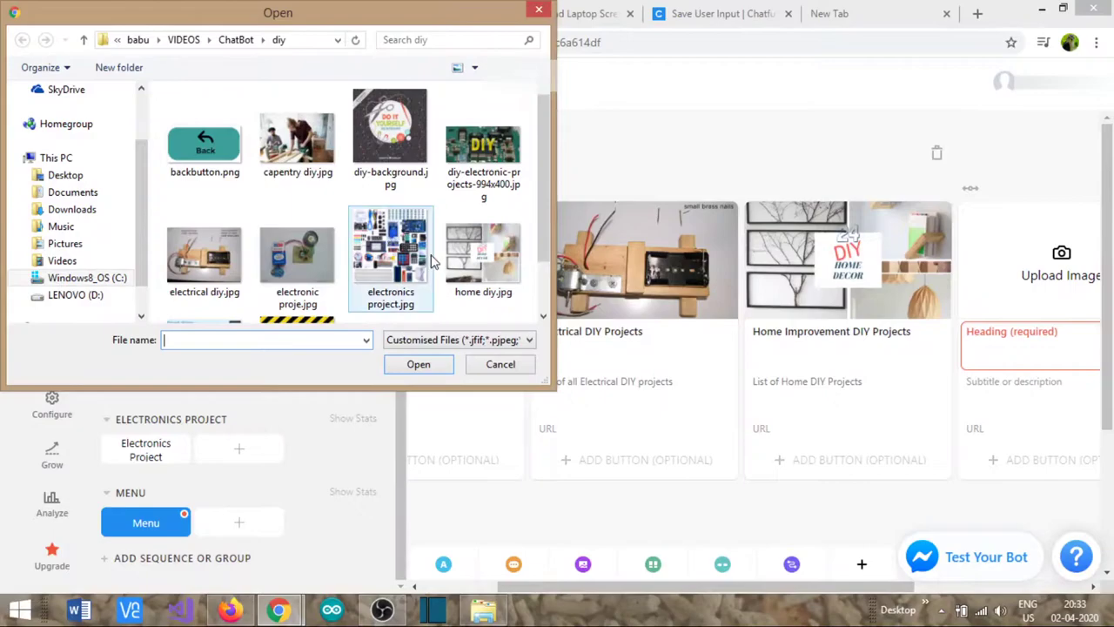
pyautogui.doubleClick(297, 144)
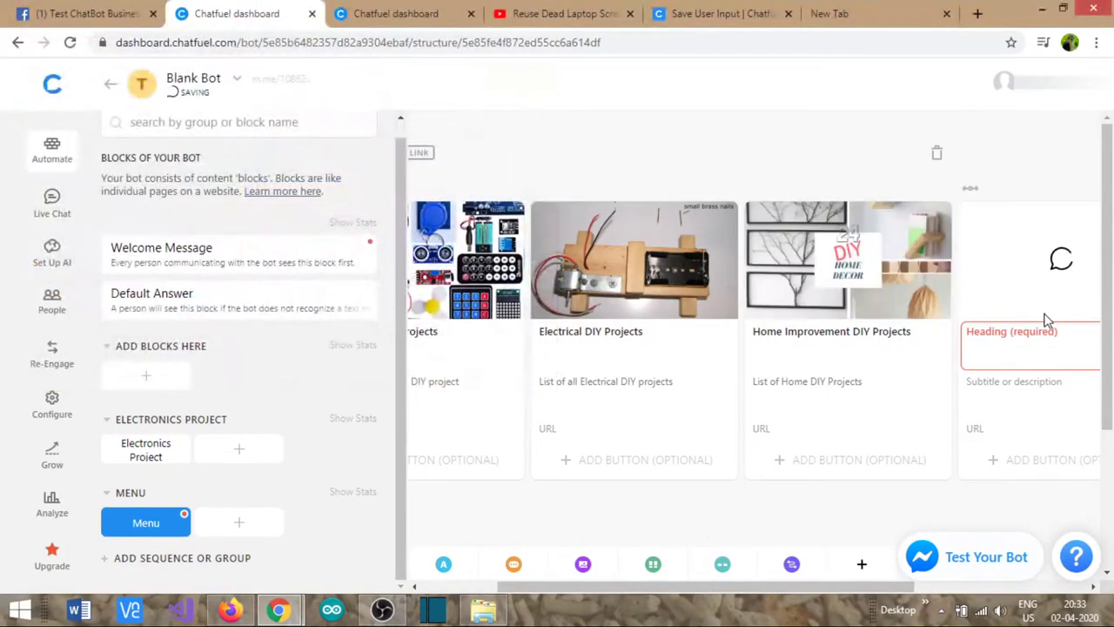
pyautogui.click(1009, 342)
pyautogui.write('Carpentry DIY Projects')
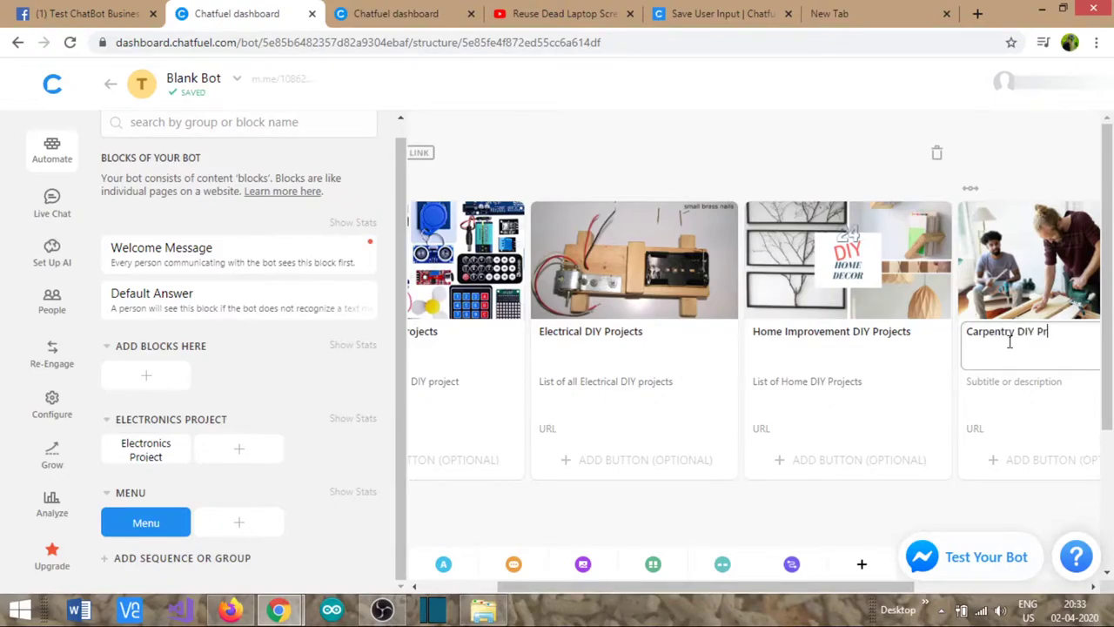
pyautogui.click(1005, 388)
pyautogui.write('Lis')
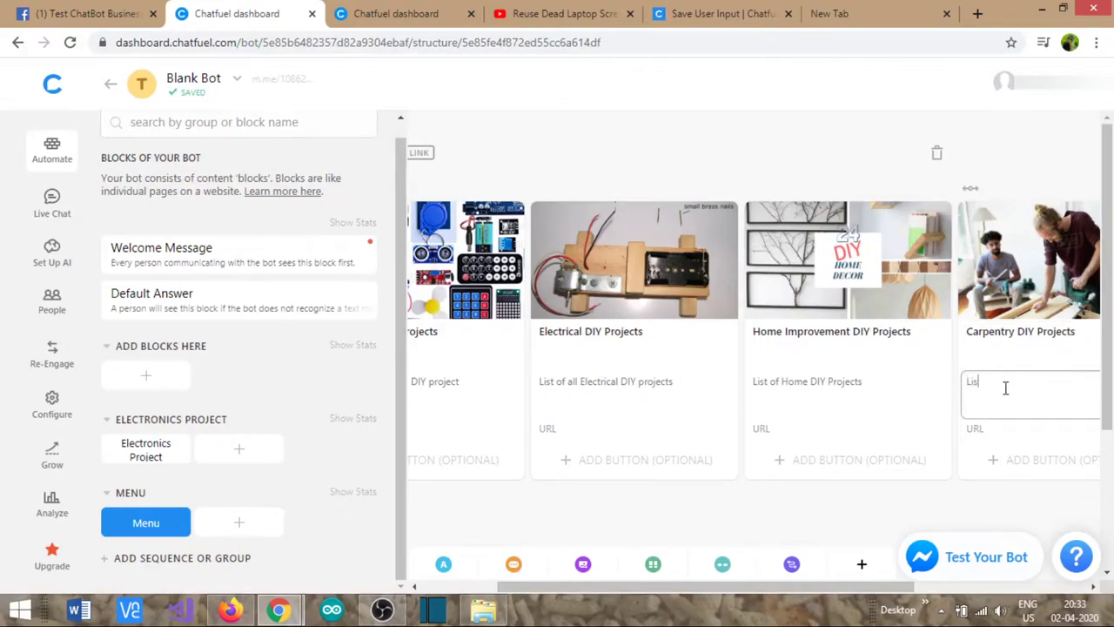
pyautogui.write('t of Carpentry DIY projects')
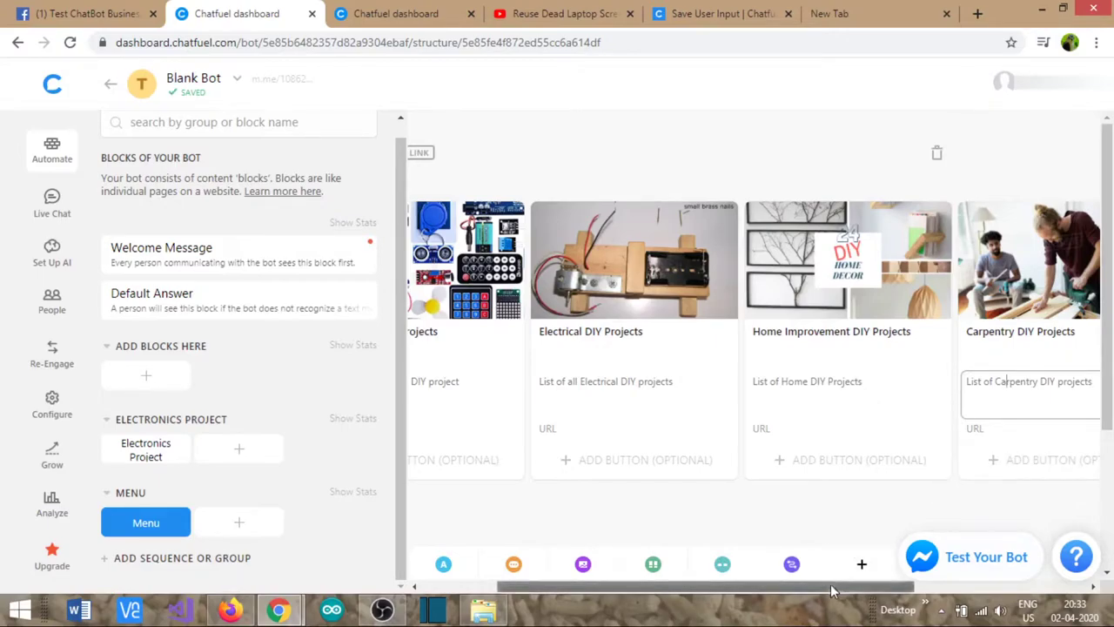
pyautogui.moveTo(851, 587); pyautogui.dragTo(642, 597)
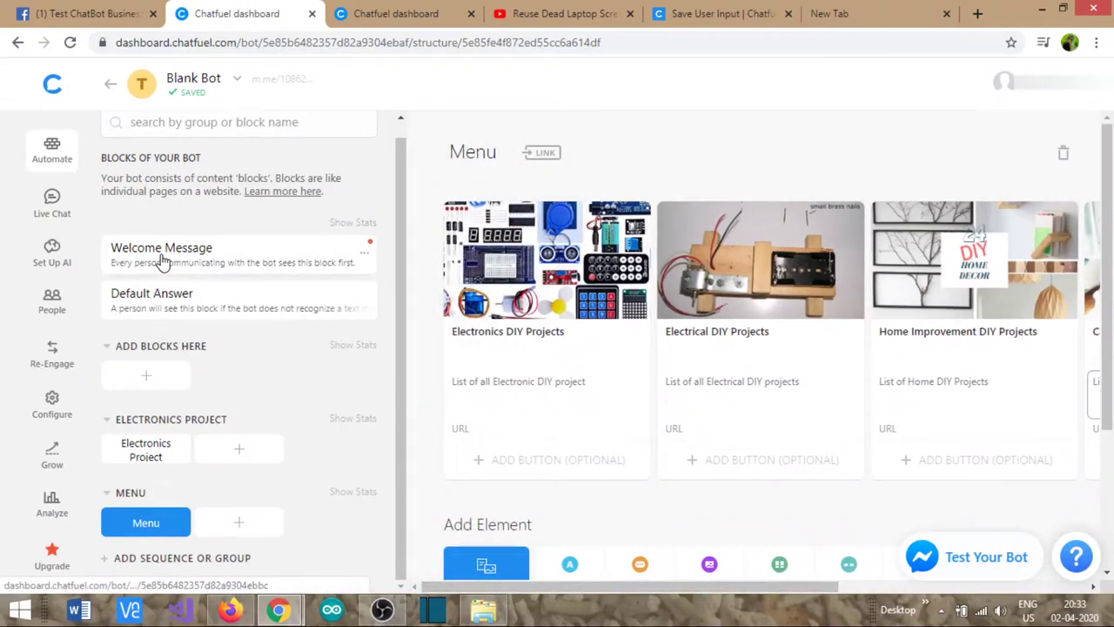
# - Link the Welcome Message's Menu button to the Menu block
pyautogui.click(162, 258)
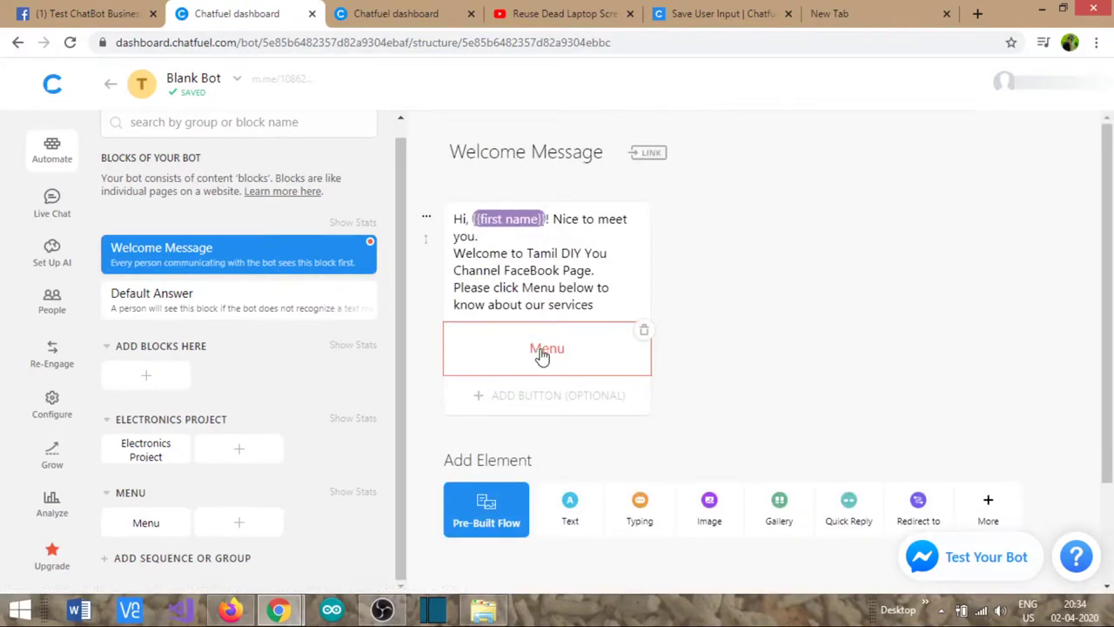
pyautogui.click(540, 351)
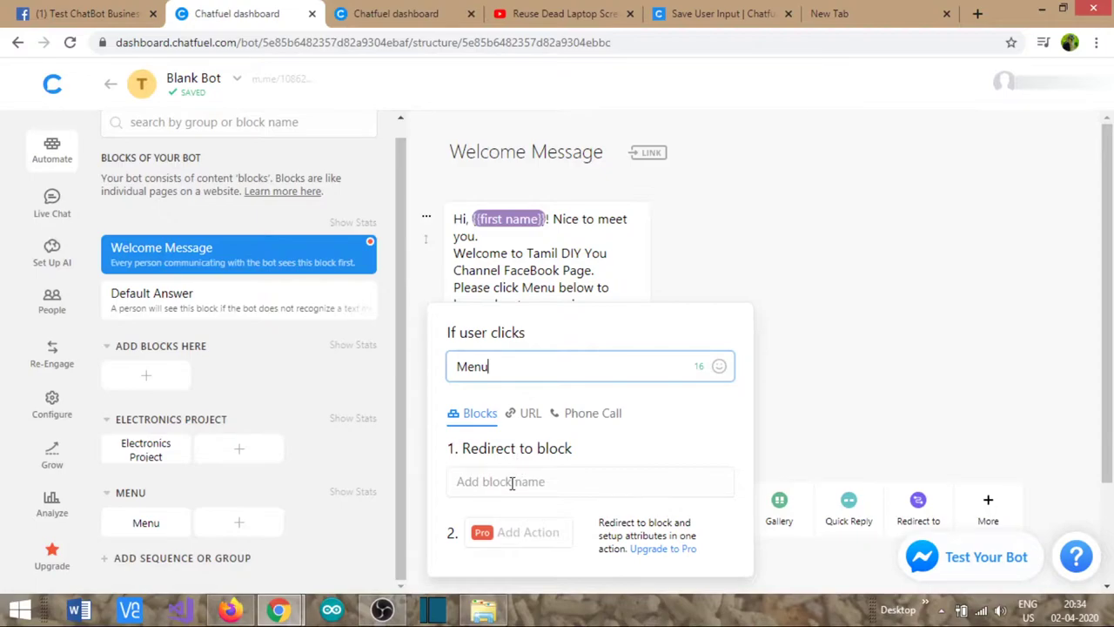
pyautogui.click(512, 483)
pyautogui.click(491, 456)
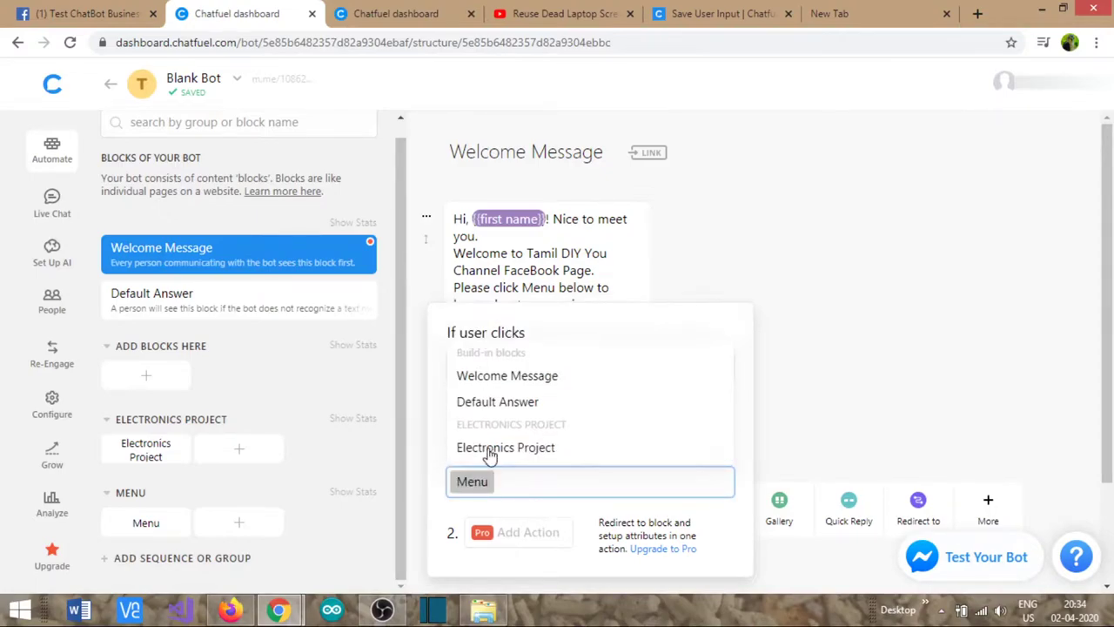
pyautogui.click(731, 273)
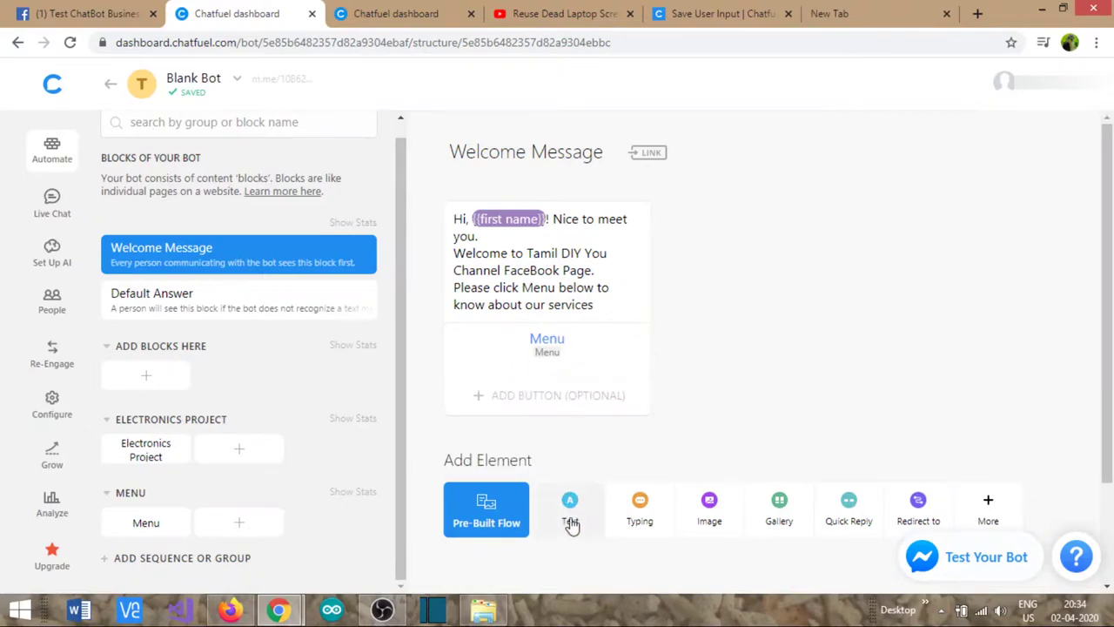
# - Add a gallery card to the Welcome Message, discarding an image card added by mistake
pyautogui.click(710, 509)
pyautogui.scroll(-2, 586, 470)
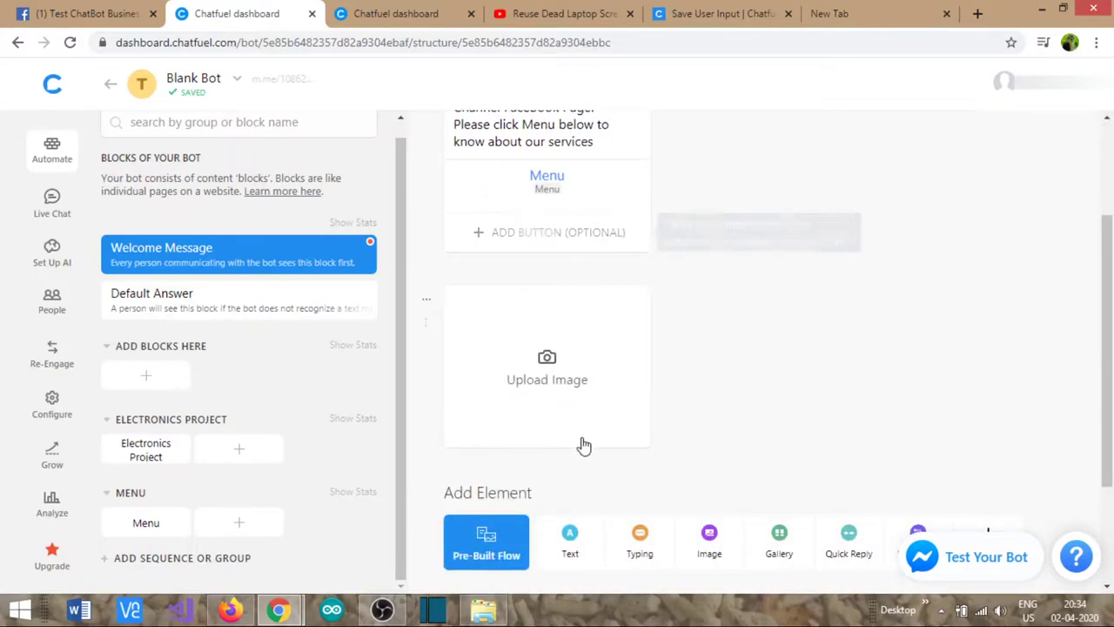
pyautogui.click(426, 300)
pyautogui.click(441, 394)
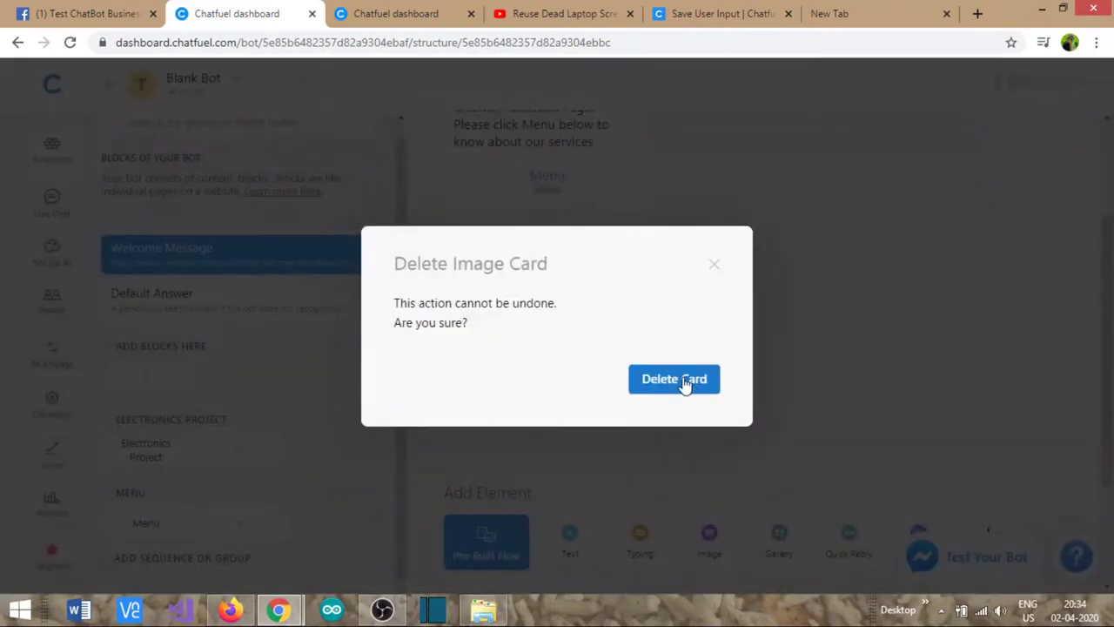
pyautogui.click(686, 385)
pyautogui.scroll(2, 775, 515)
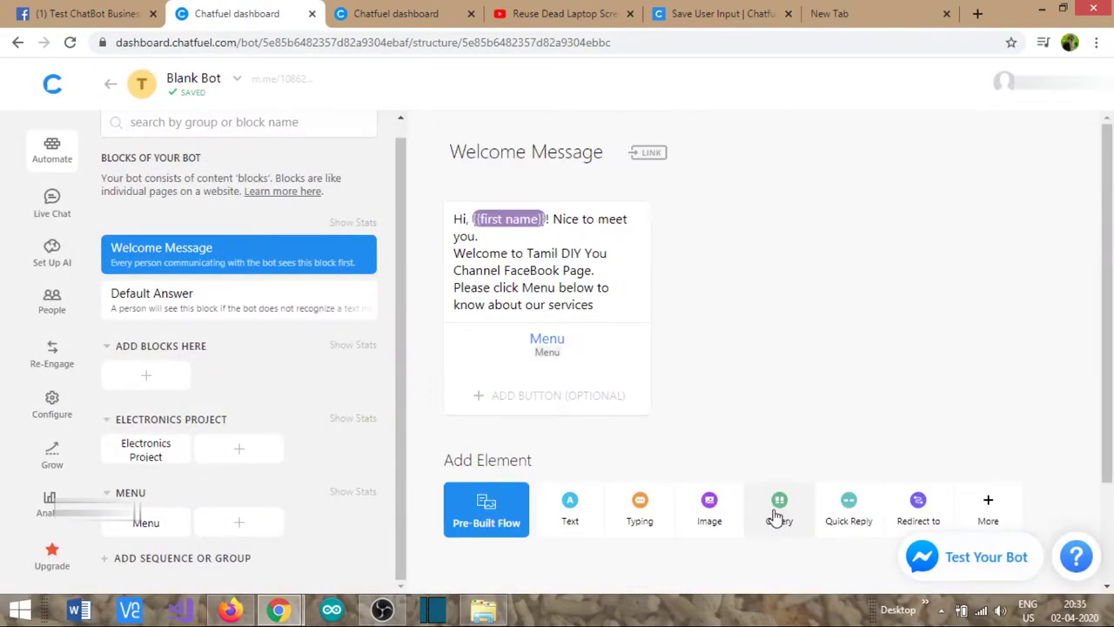
pyautogui.click(775, 514)
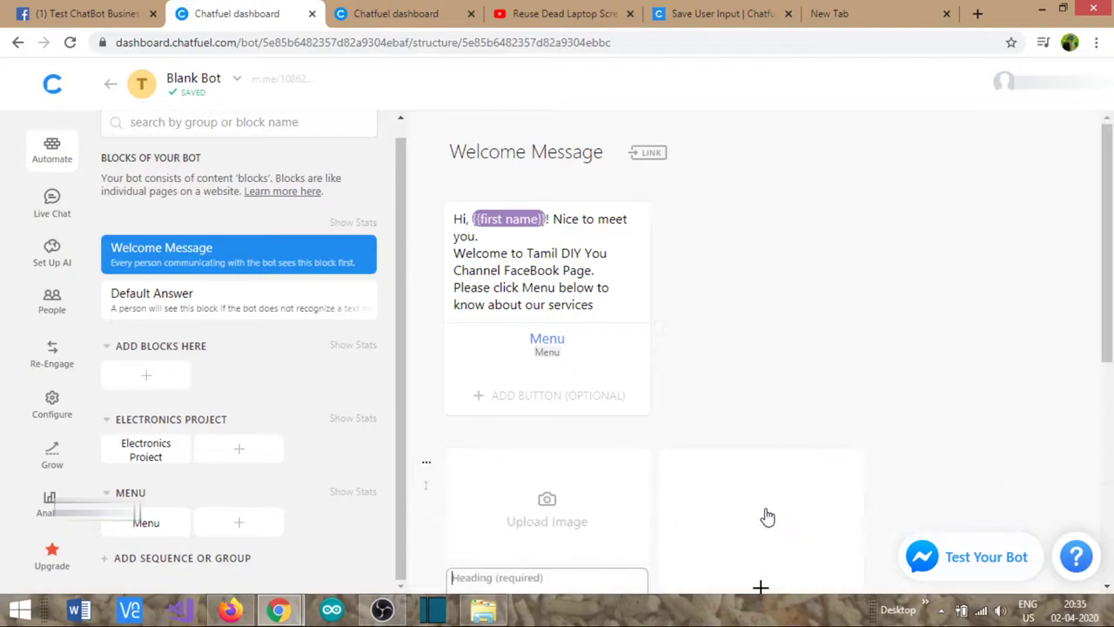
pyautogui.scroll(-3, 614, 377)
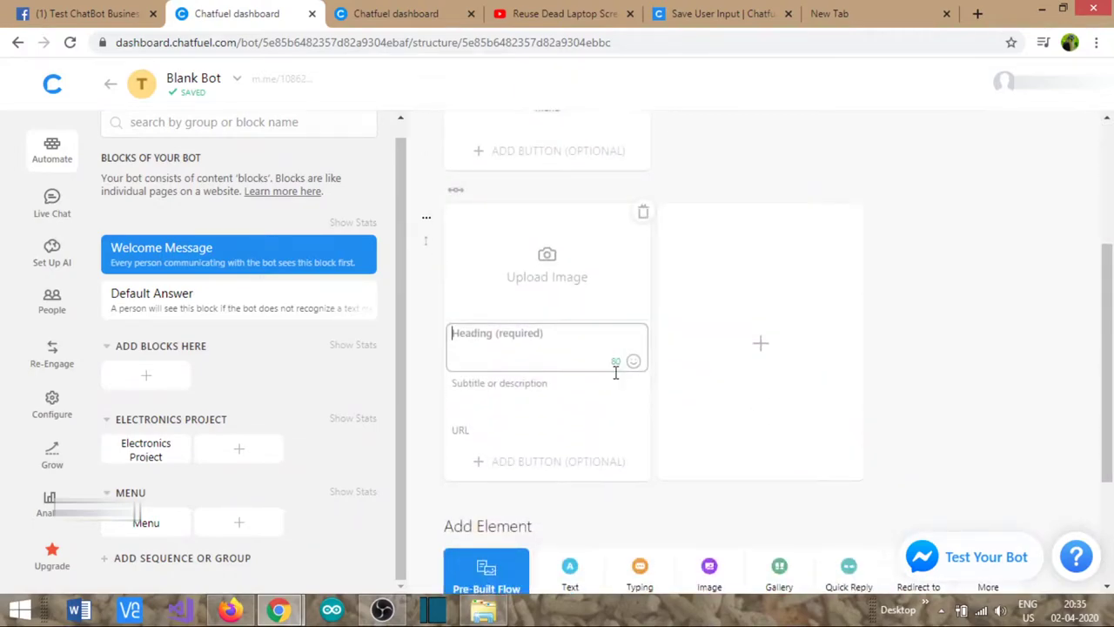
pyautogui.scroll(2, 615, 371)
# - Move the welcome greeting from the text card into the gallery card's heading
pyautogui.click(580, 223)
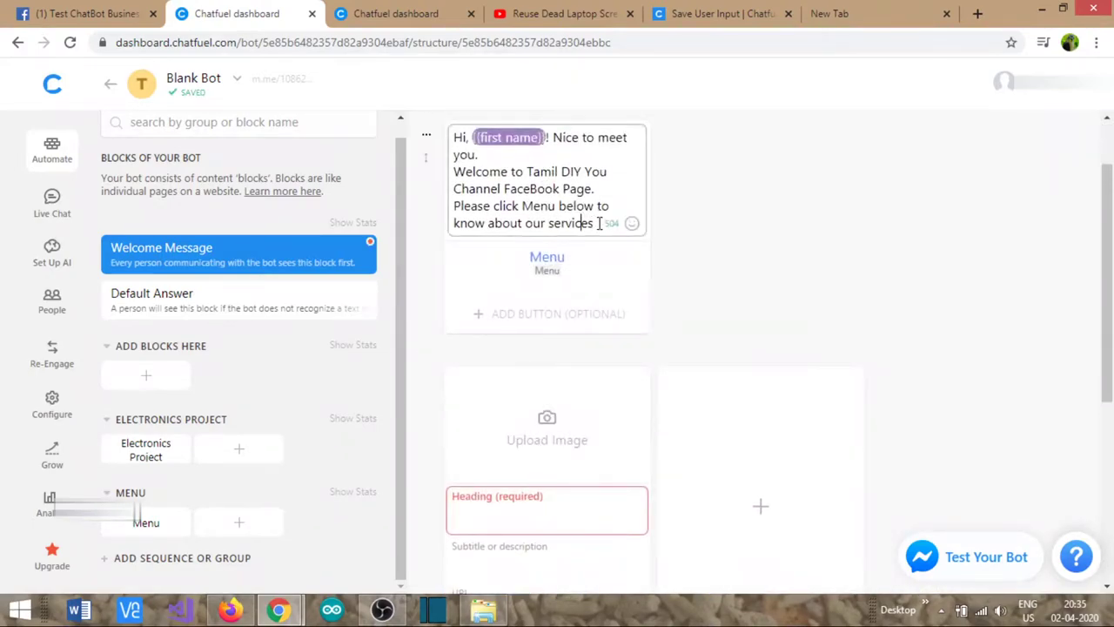
pyautogui.moveTo(597, 223); pyautogui.dragTo(412, 133)
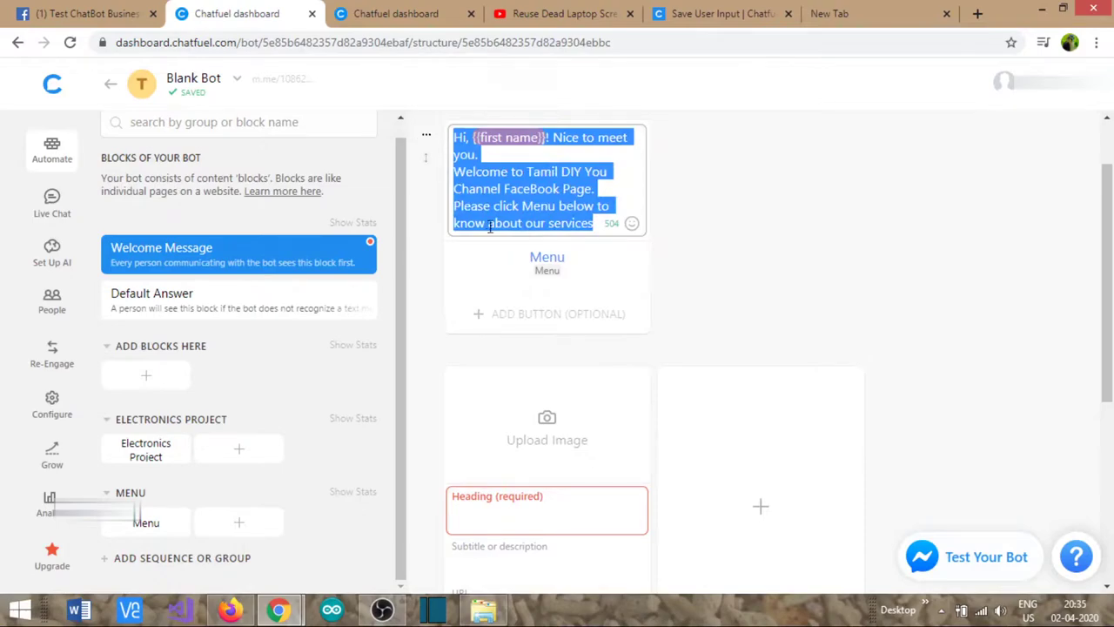
pyautogui.press('BackSpace')
pyautogui.scroll(-1, 534, 453)
pyautogui.click(540, 438)
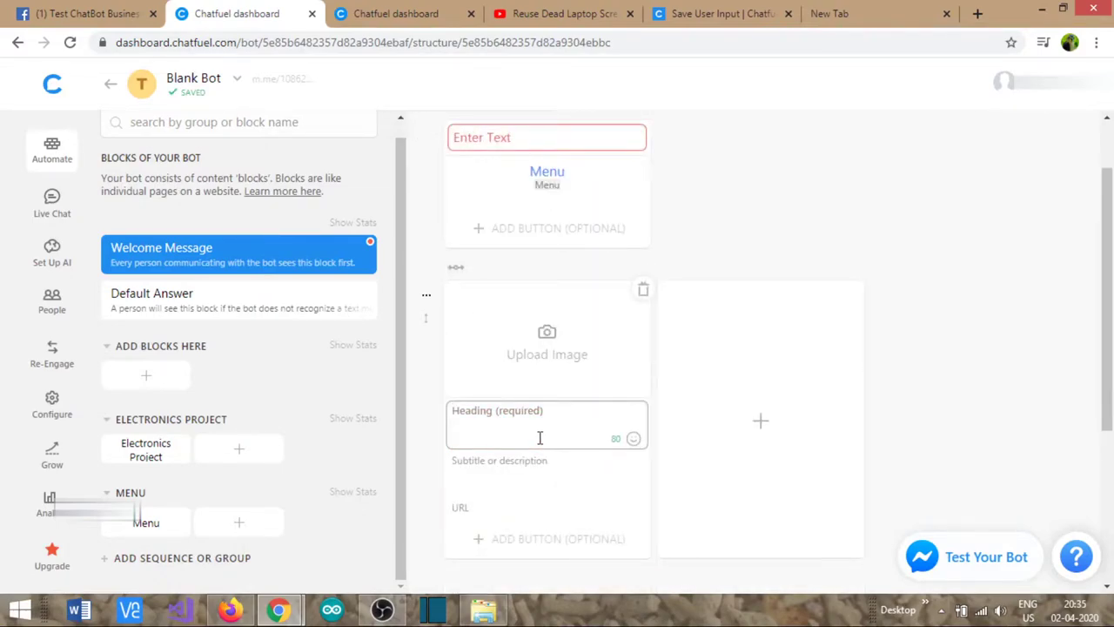
pyautogui.write('Hi, {{first name}}! Nice to meet you. Welcome to Tamil DIY You Channel FaceBook')
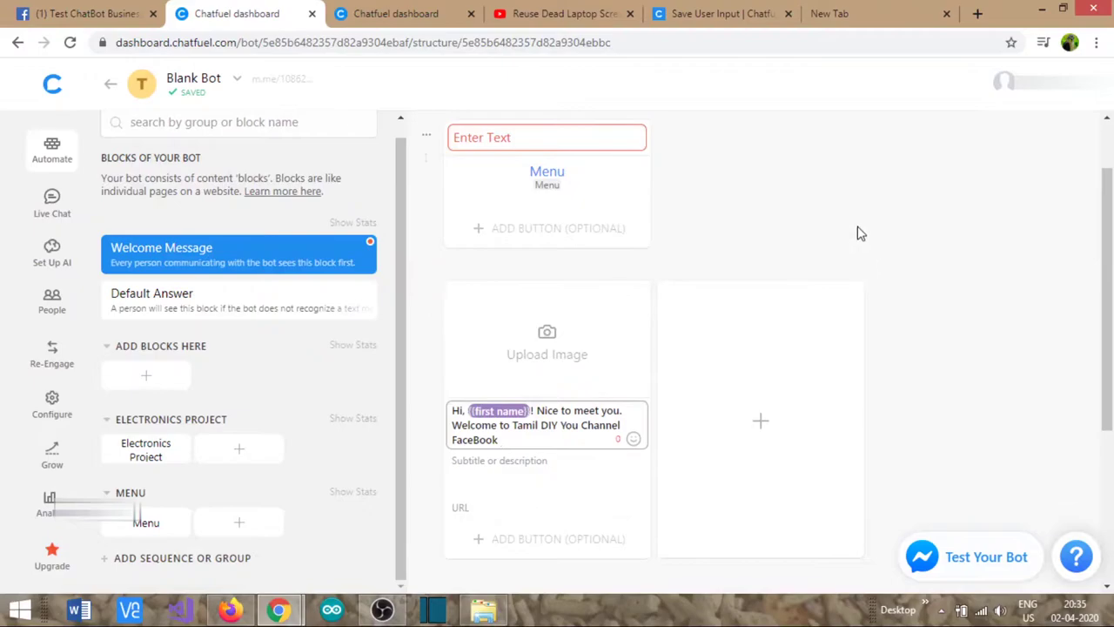
# - Set the gallery card's picture to diy-electronic-projects-994x400.jpg with horizontal proportion
pyautogui.click(546, 338)
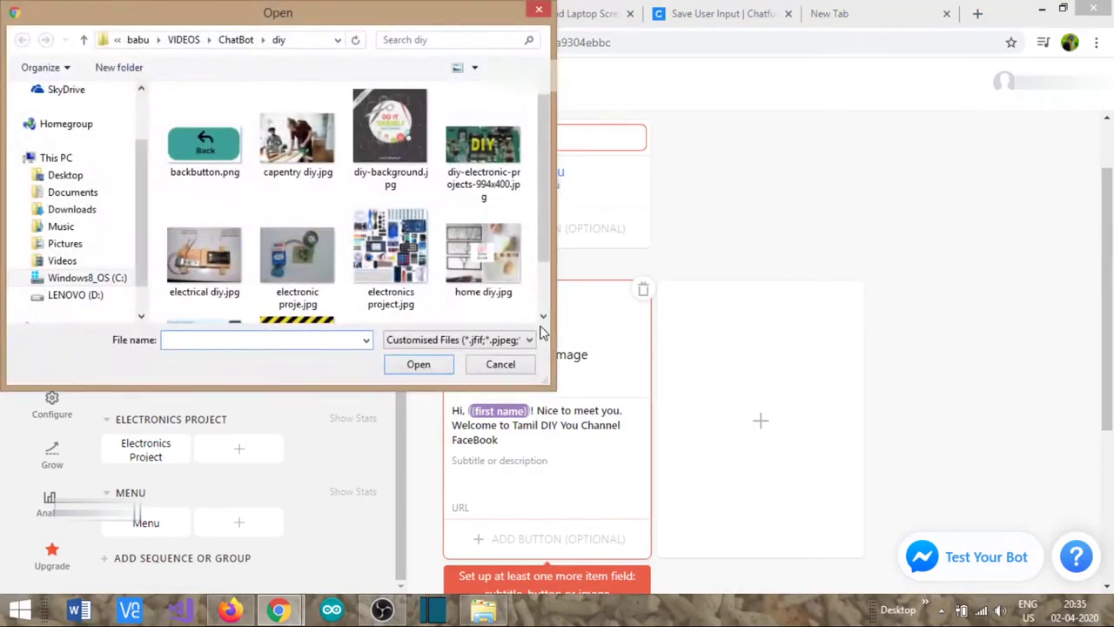
pyautogui.doubleClick(474, 161)
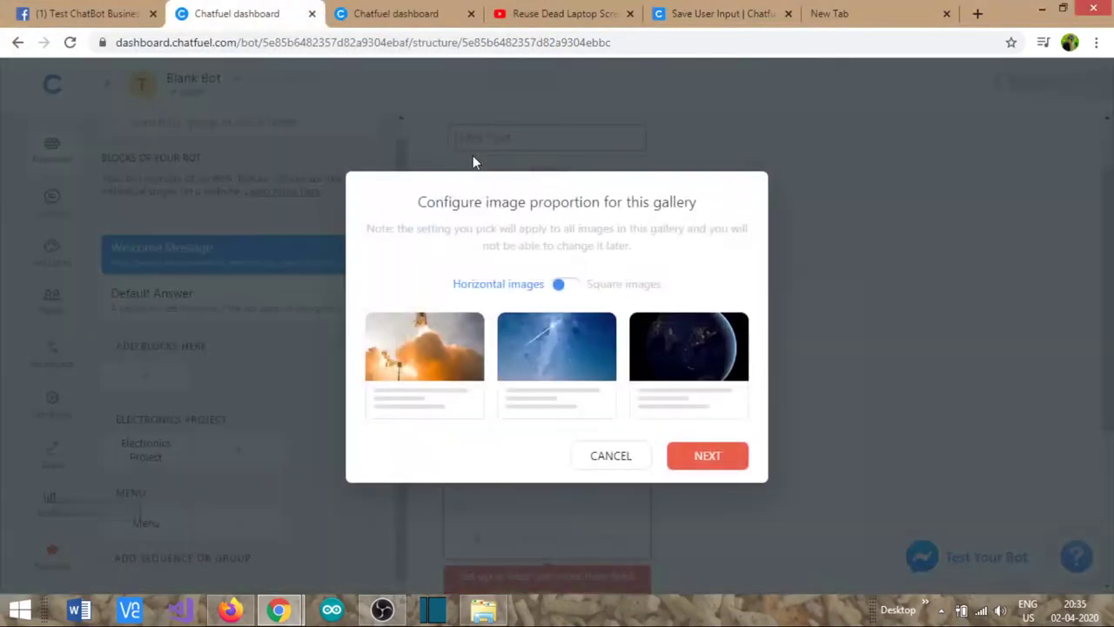
pyautogui.click(707, 459)
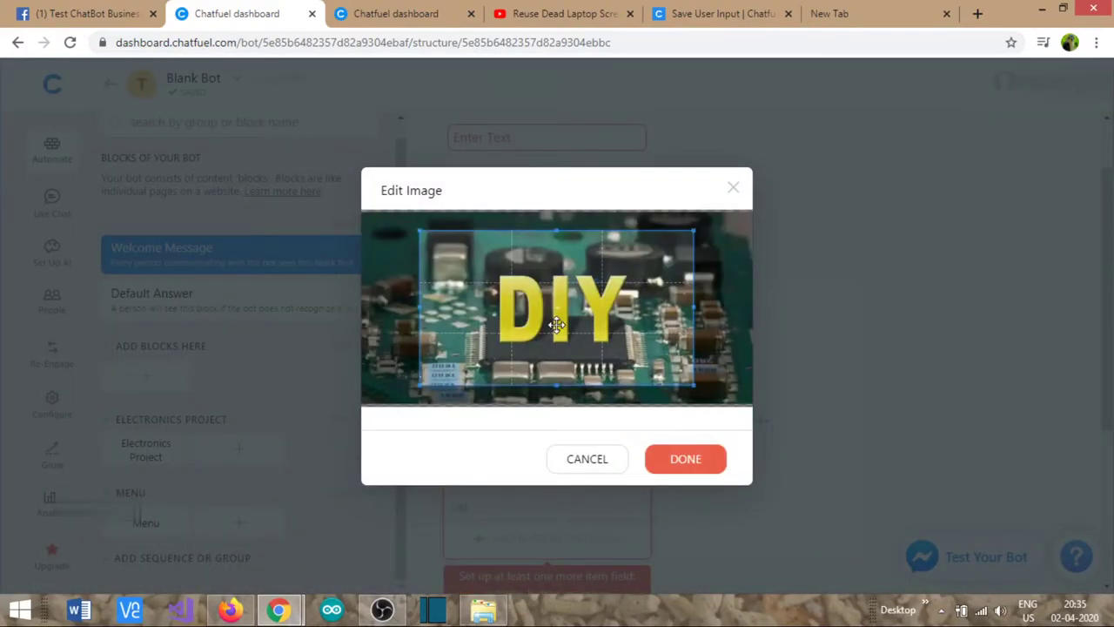
pyautogui.click(687, 461)
# - Delete the empty text card from the Welcome Message
pyautogui.scroll(1, 566, 316)
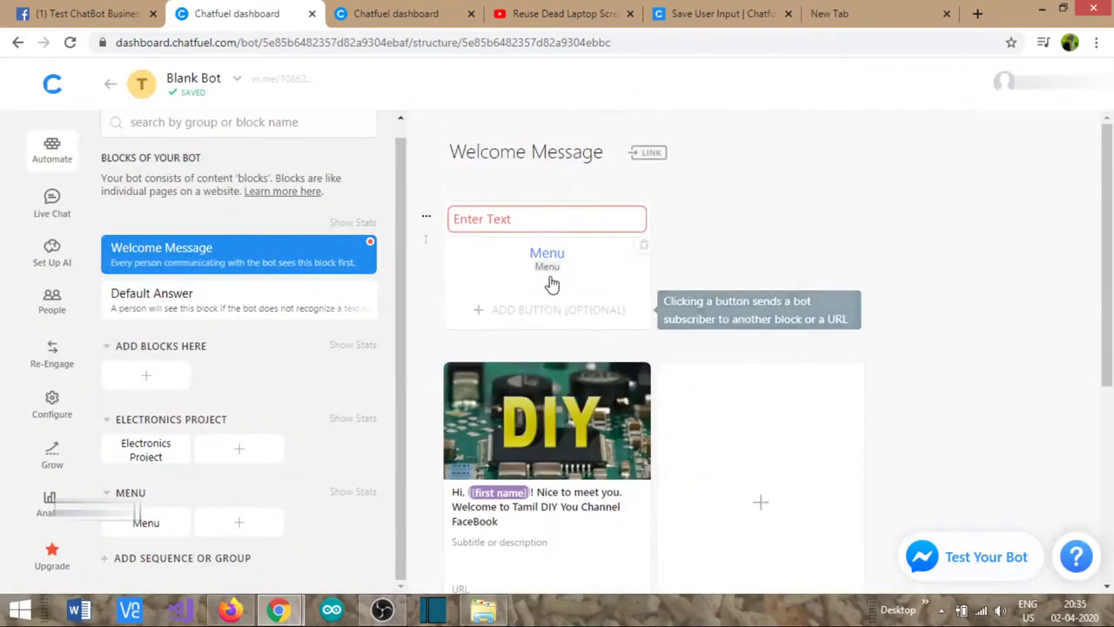
pyautogui.click(427, 219)
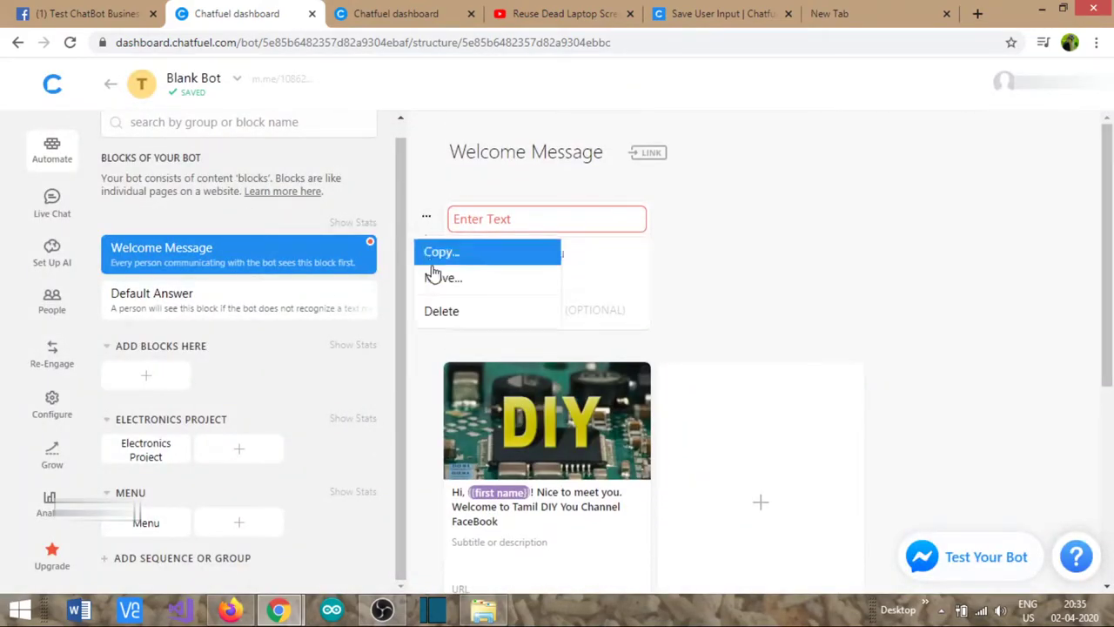
pyautogui.click(451, 316)
pyautogui.click(661, 375)
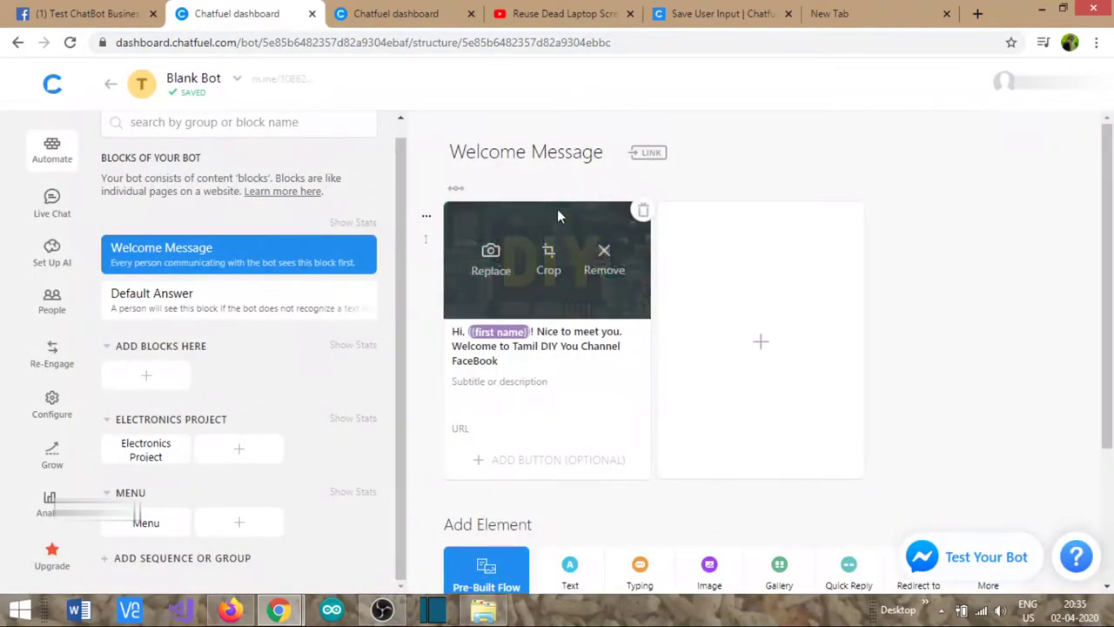
# - Add a Menu button to the gallery card that redirects to the Menu block
pyautogui.moveTo(567, 325)
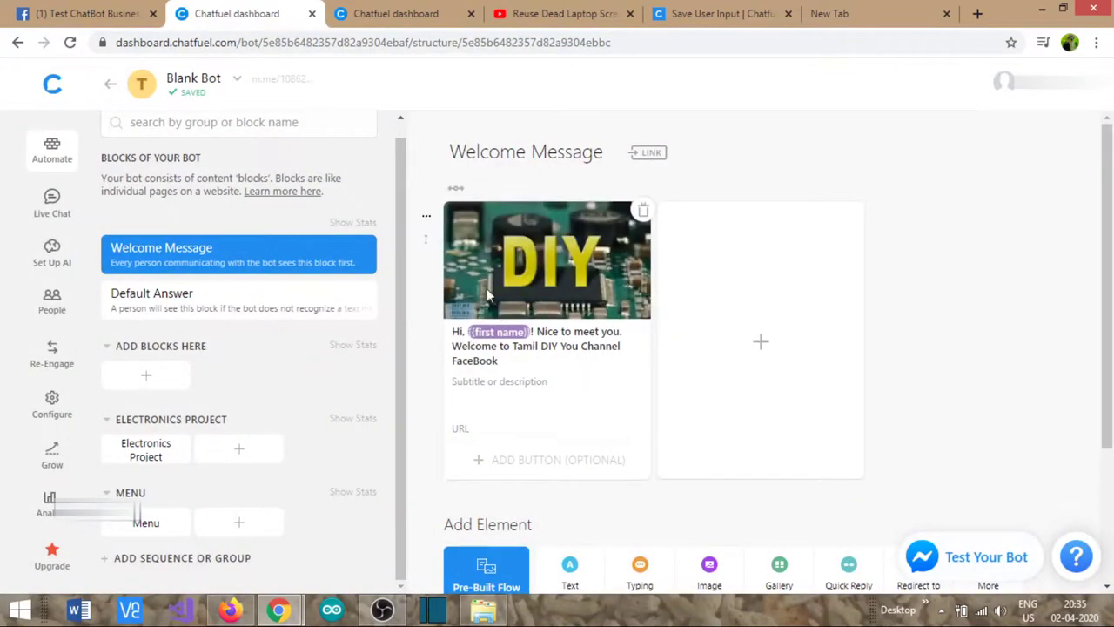
pyautogui.click(519, 460)
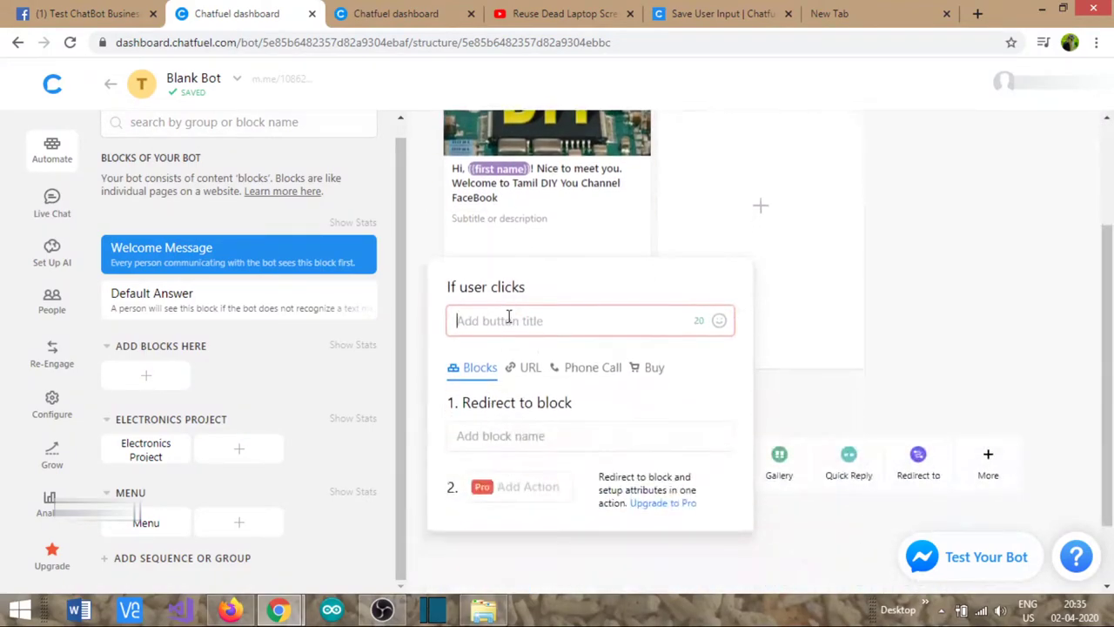
pyautogui.click(547, 315)
pyautogui.write('ME')
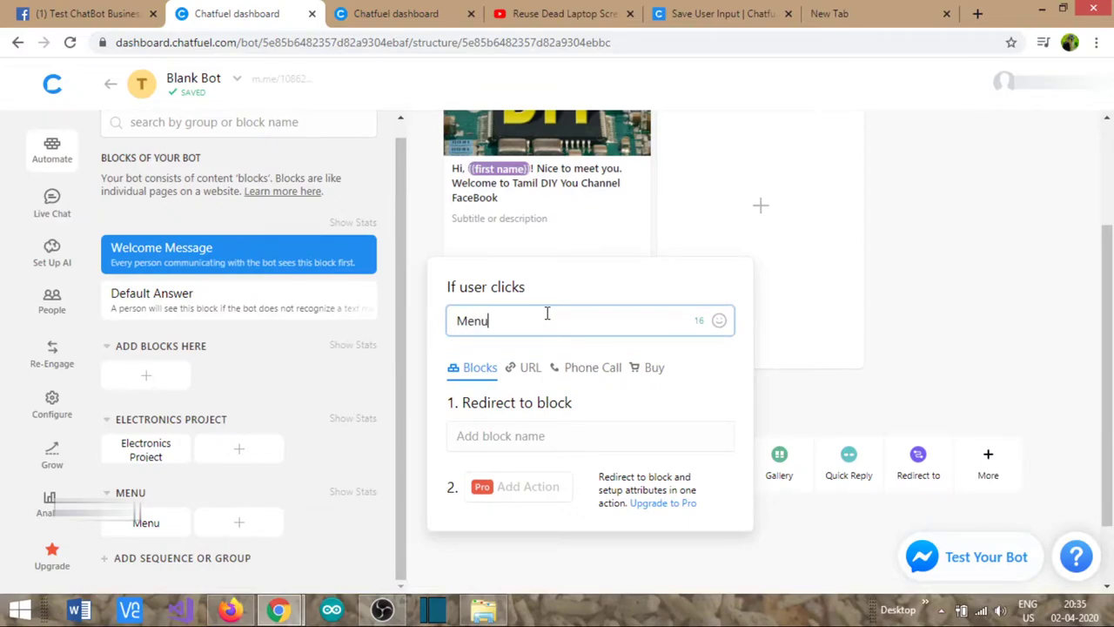
pyautogui.click(560, 435)
pyautogui.click(504, 404)
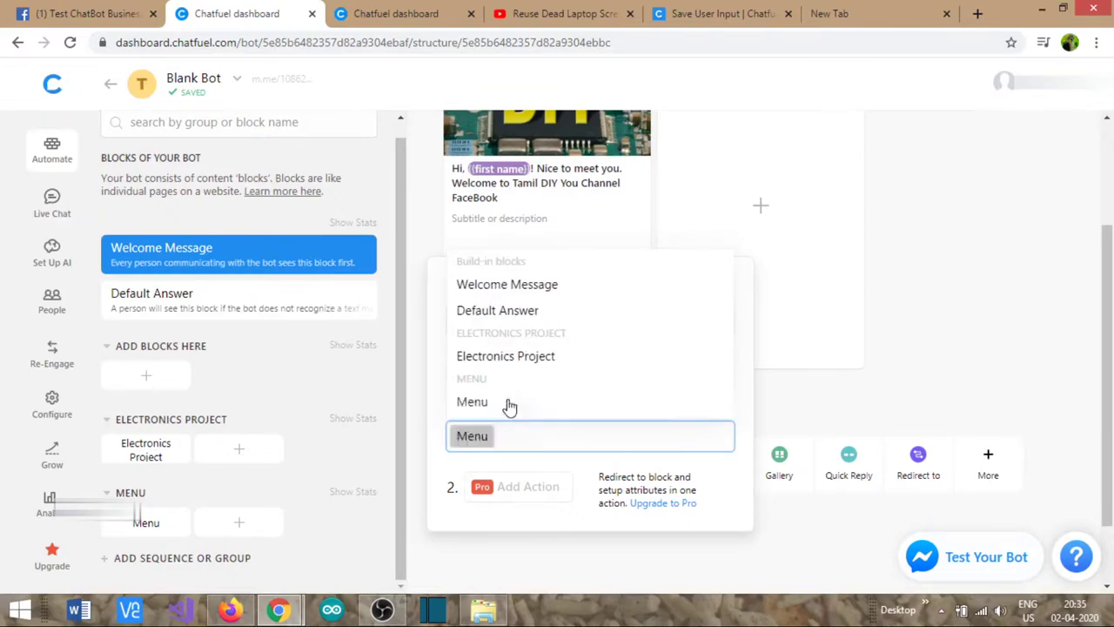
pyautogui.click(888, 341)
pyautogui.scroll(2, 883, 365)
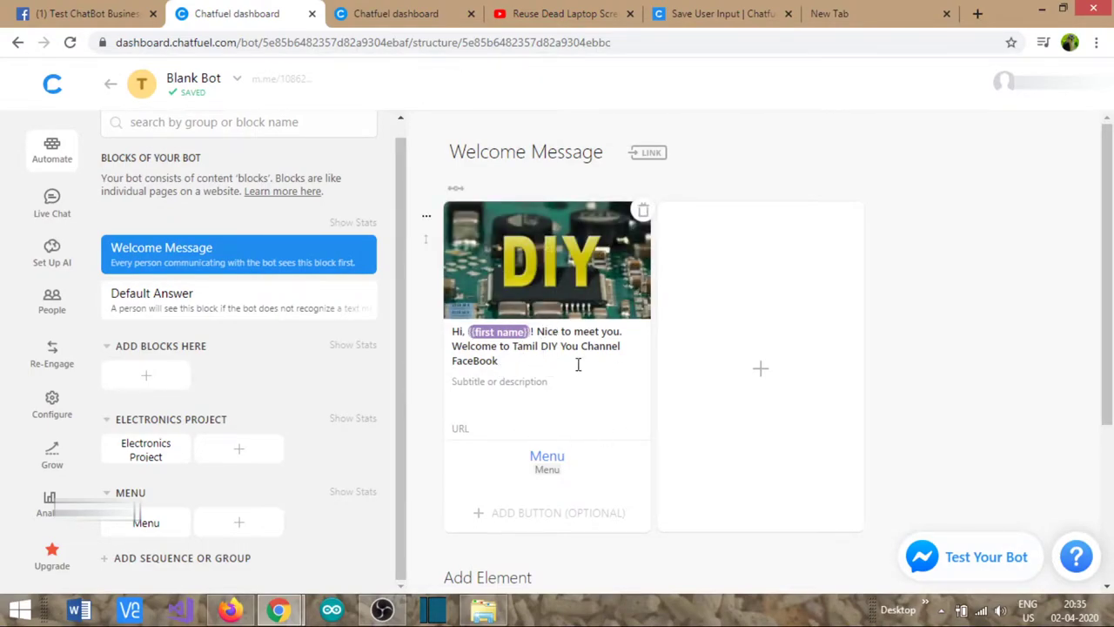
# - Delete the old test conversation on the Facebook page
pyautogui.click(48, 12)
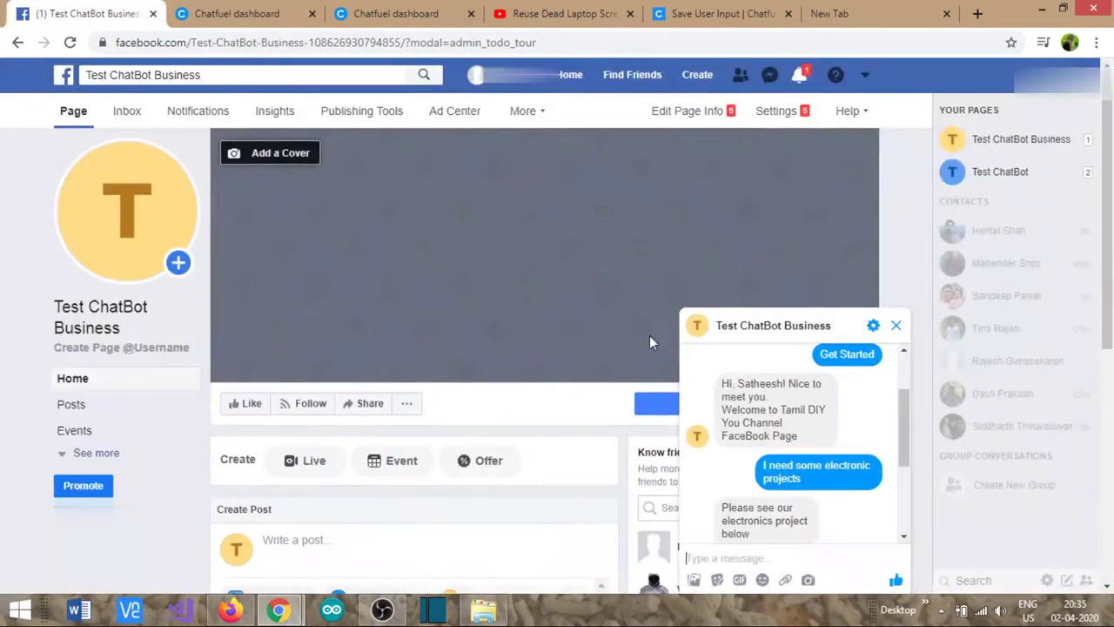
pyautogui.click(874, 327)
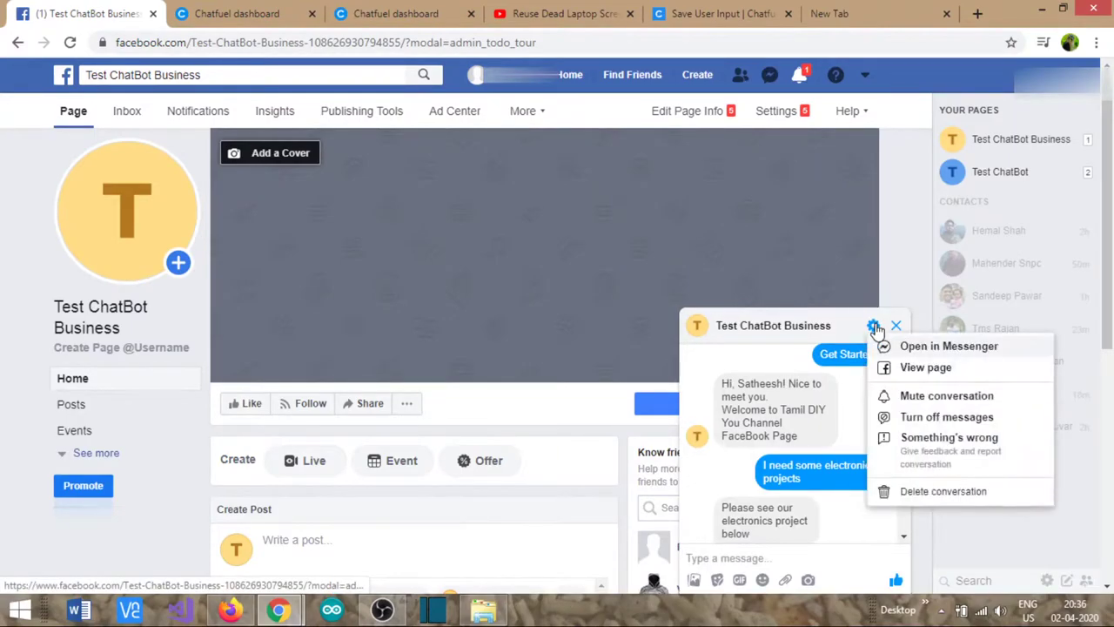
pyautogui.click(944, 491)
pyautogui.click(688, 297)
# - Start a fresh test chat with Get Started and page through the Menu gallery to Carpentry
pyautogui.moveTo(726, 400)
pyautogui.click(678, 441)
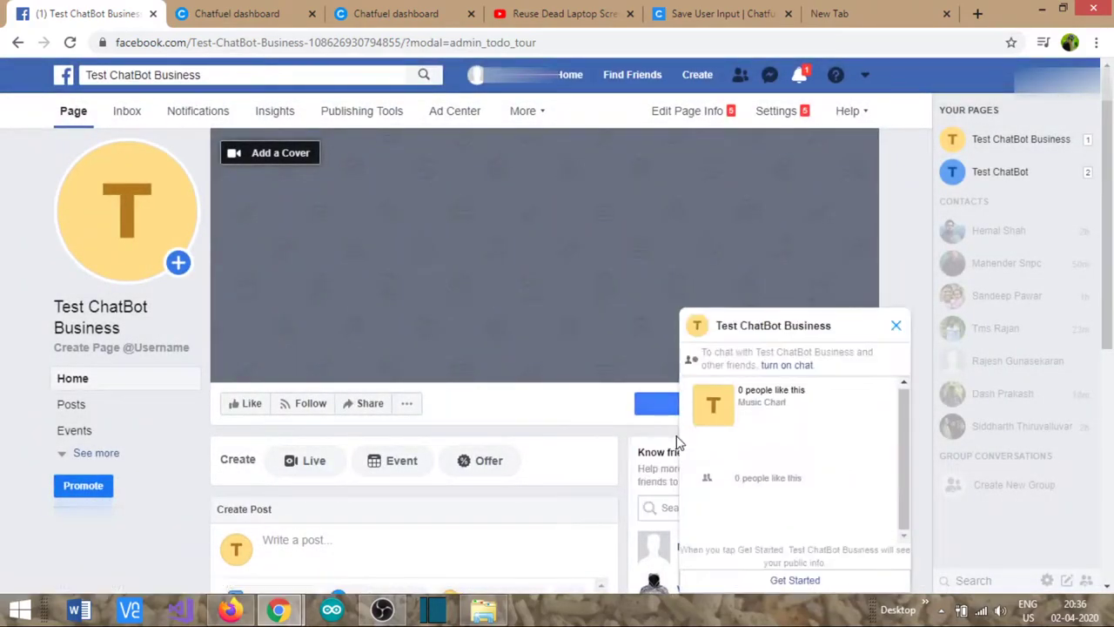
pyautogui.click(794, 581)
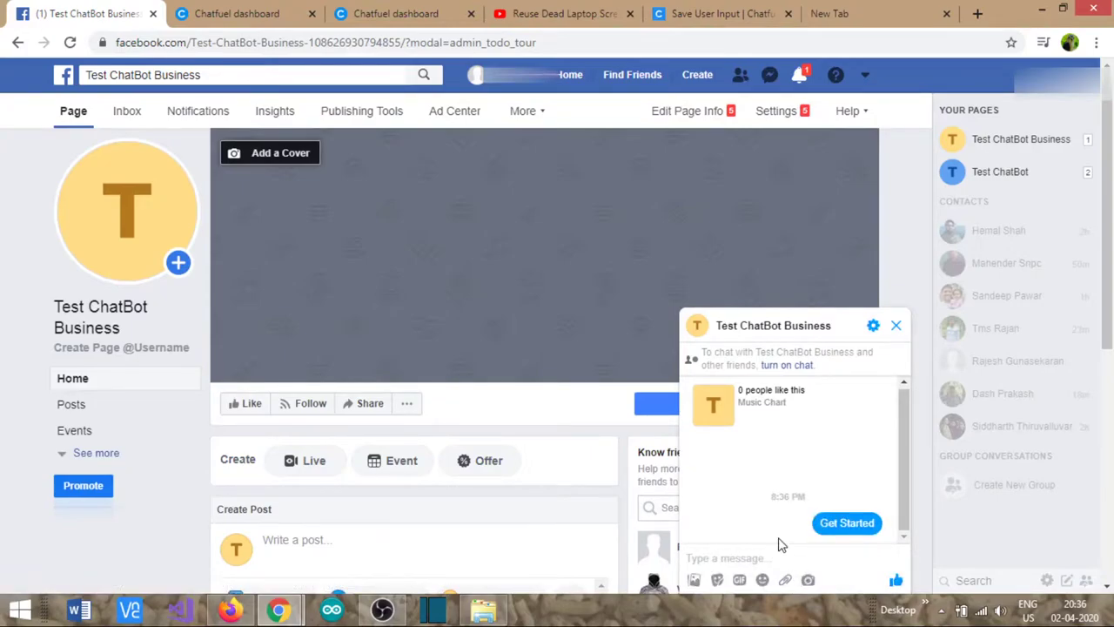
pyautogui.scroll(2, 906, 475)
pyautogui.scroll(-2, 901, 451)
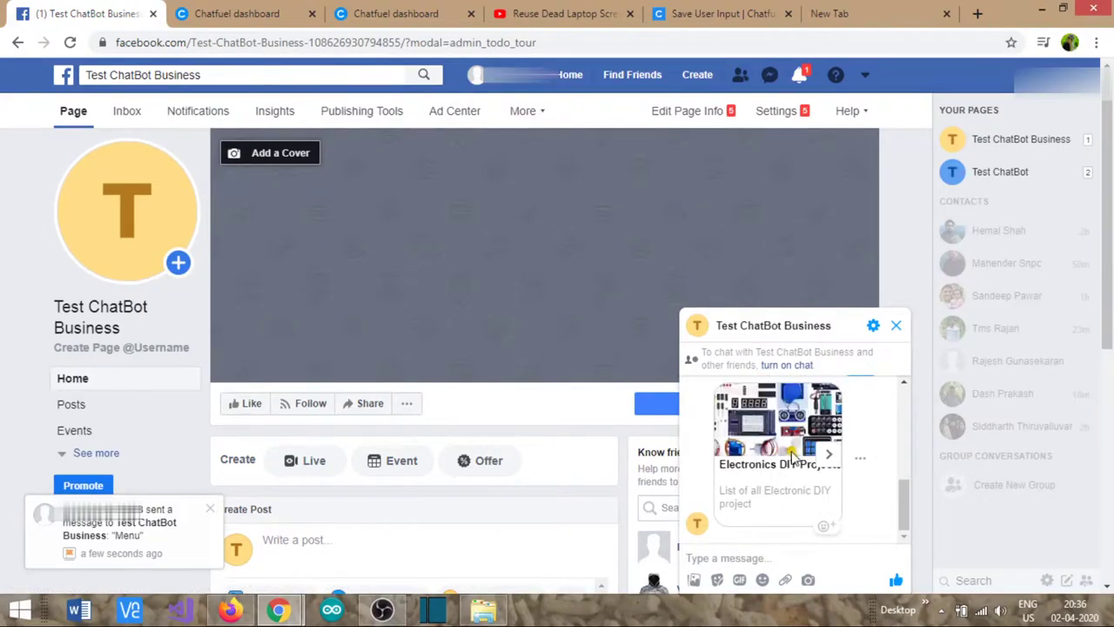
pyautogui.click(828, 457)
pyautogui.click(827, 459)
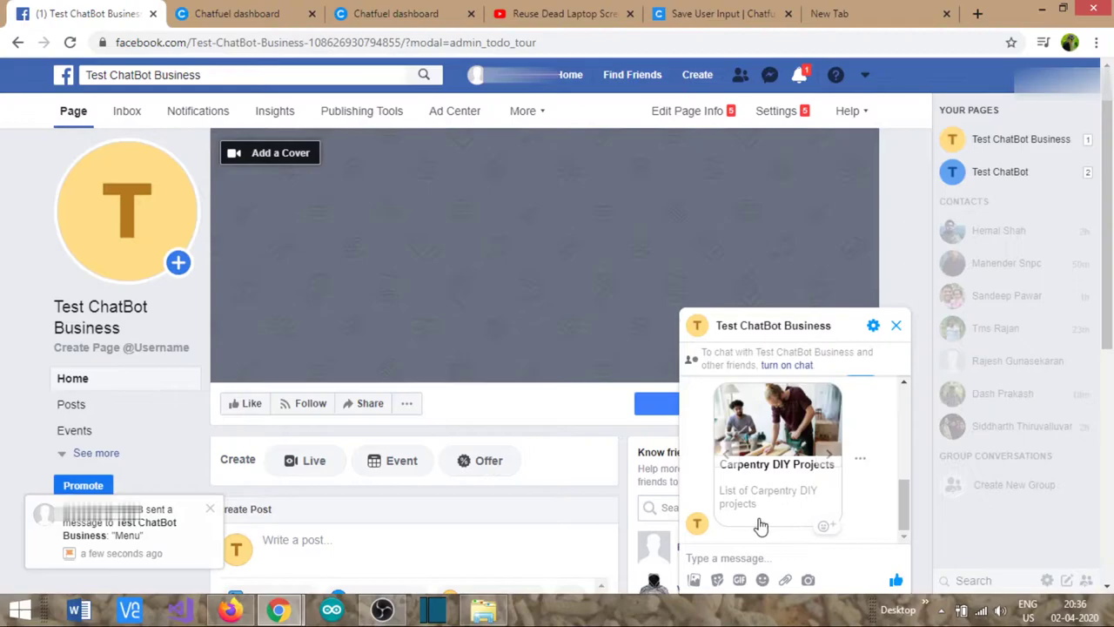
# - Add a Details button to Electronics DIY Projects, linked to the Electronics Project block
pyautogui.click(239, 16)
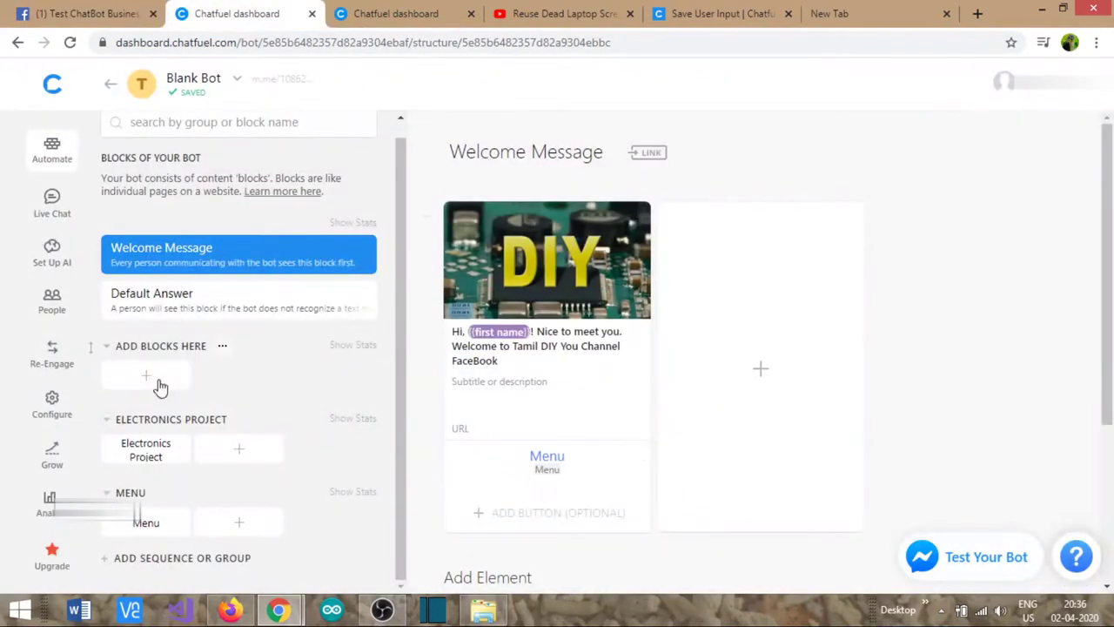
pyautogui.click(173, 527)
pyautogui.click(148, 523)
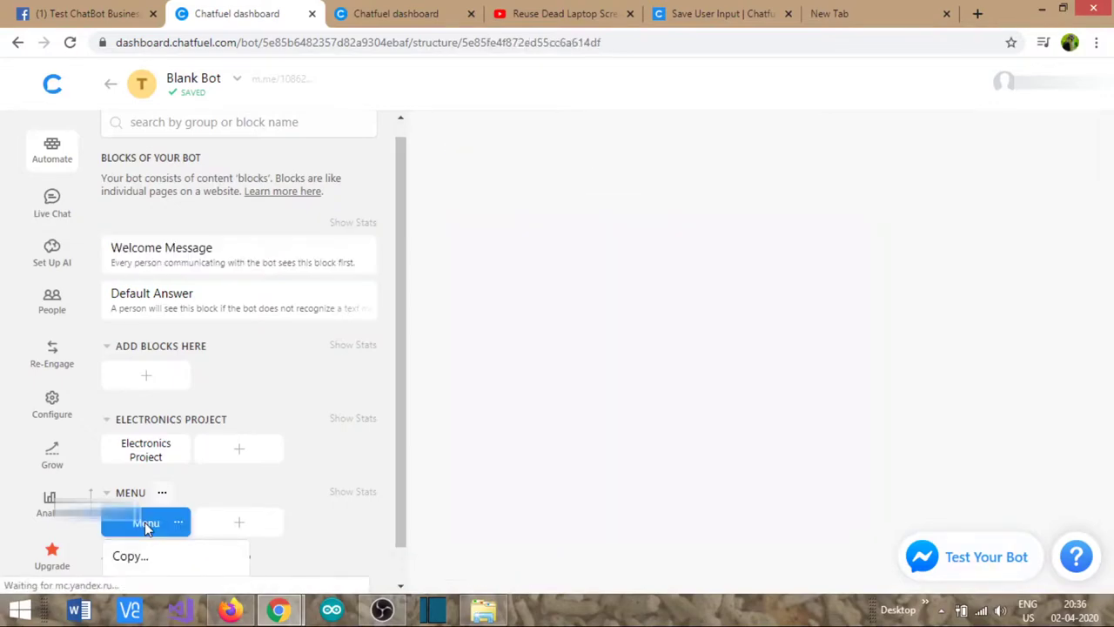
pyautogui.scroll(-2, 590, 383)
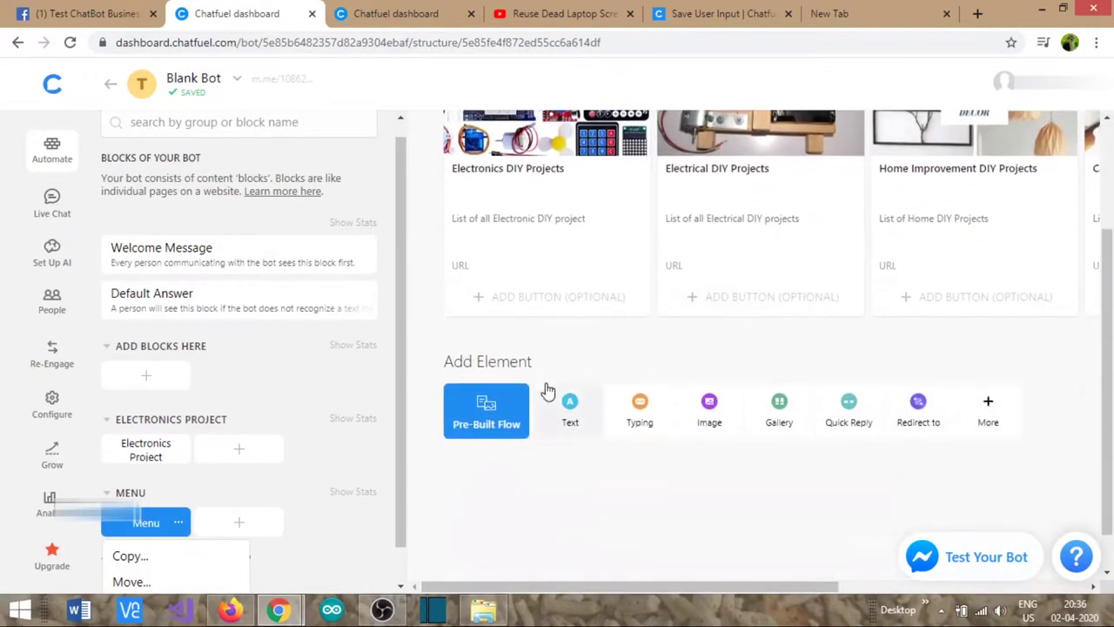
pyautogui.click(490, 296)
pyautogui.write('Details')
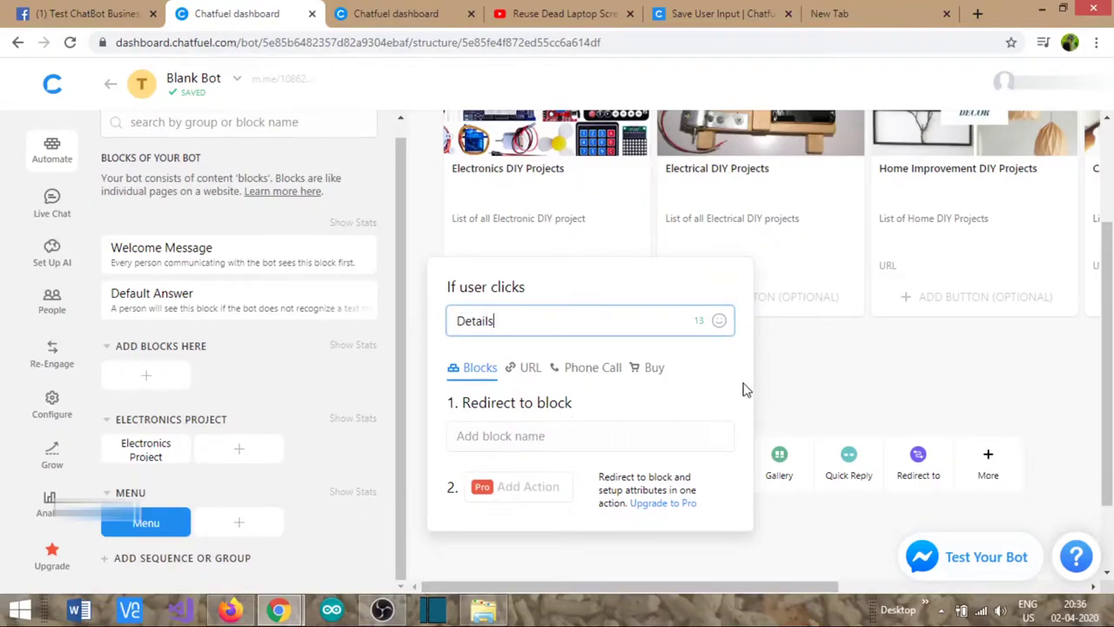
pyautogui.click(802, 393)
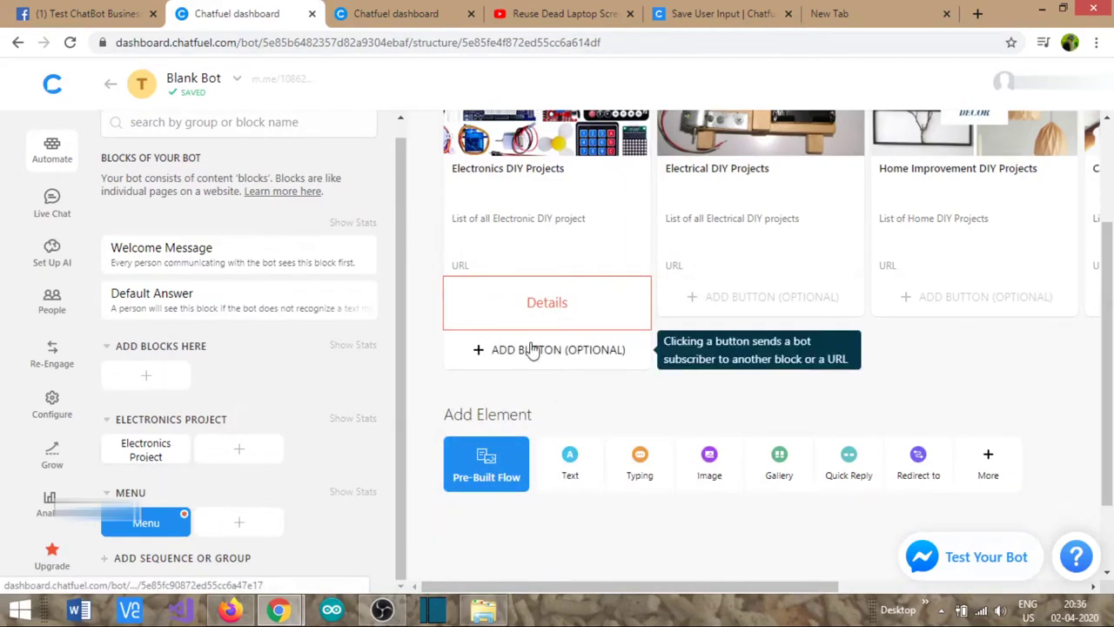
pyautogui.click(533, 311)
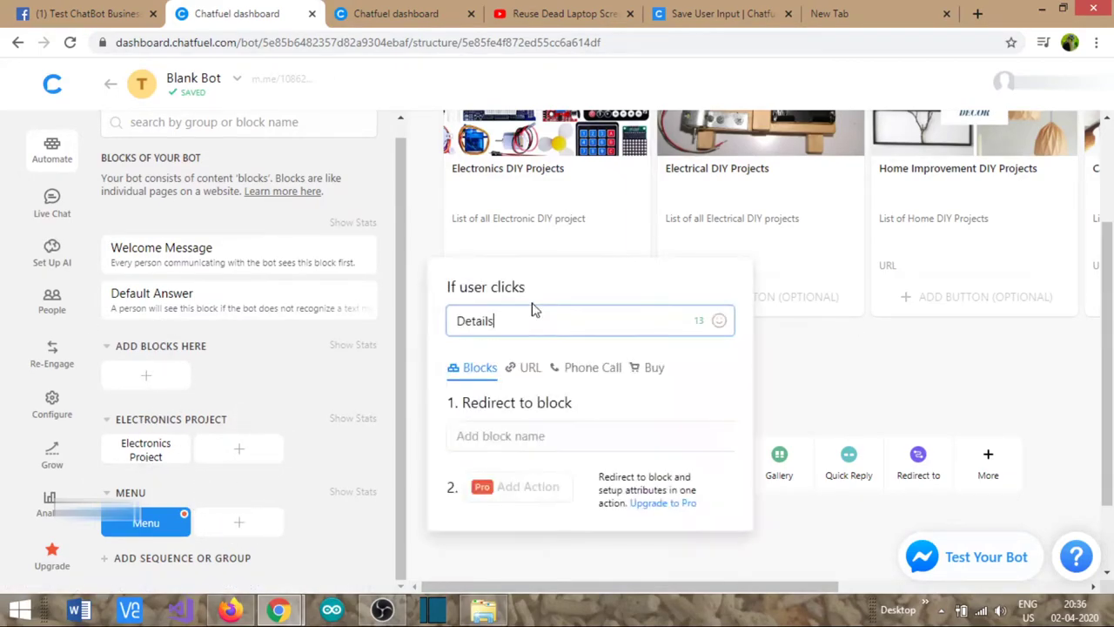
pyautogui.click(529, 444)
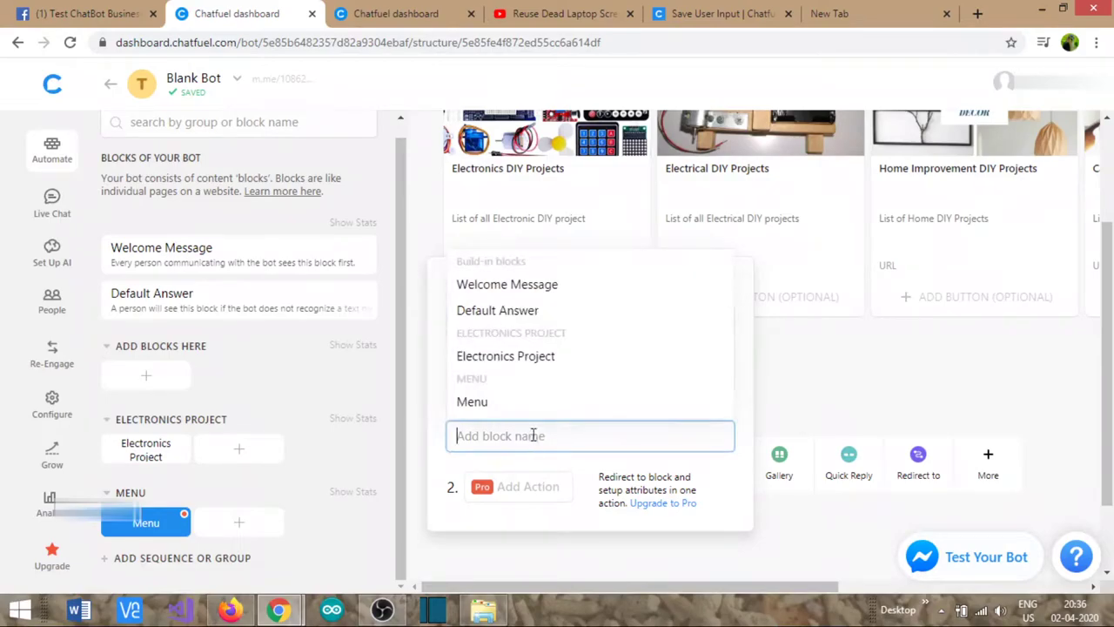
pyautogui.click(520, 362)
pyautogui.click(826, 392)
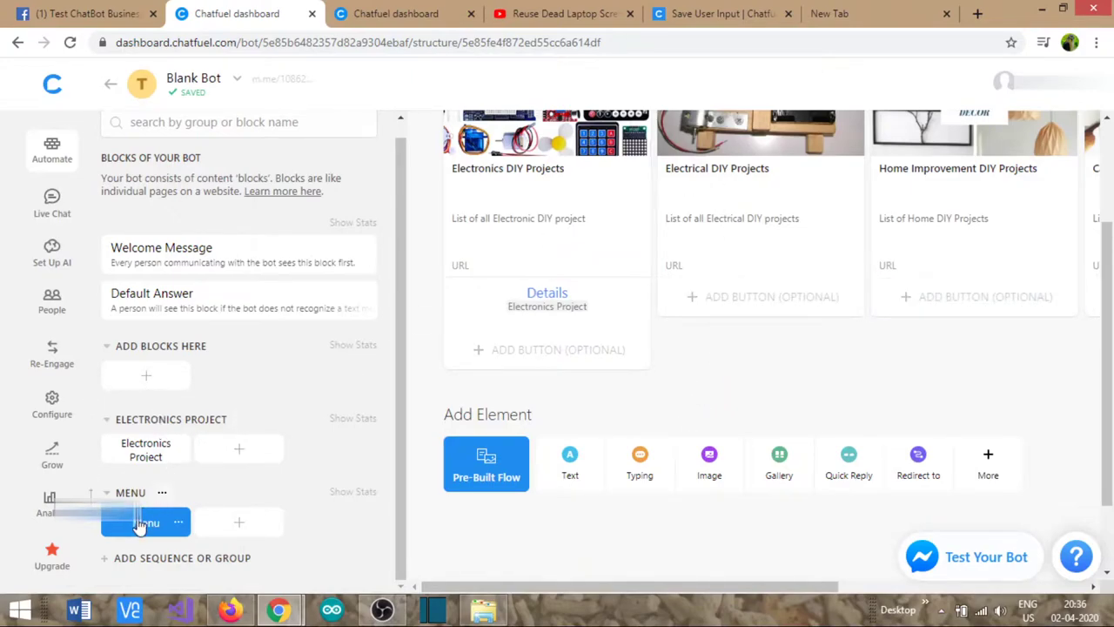
# - Create a new group containing a block named Electrical Project
pyautogui.click(116, 561)
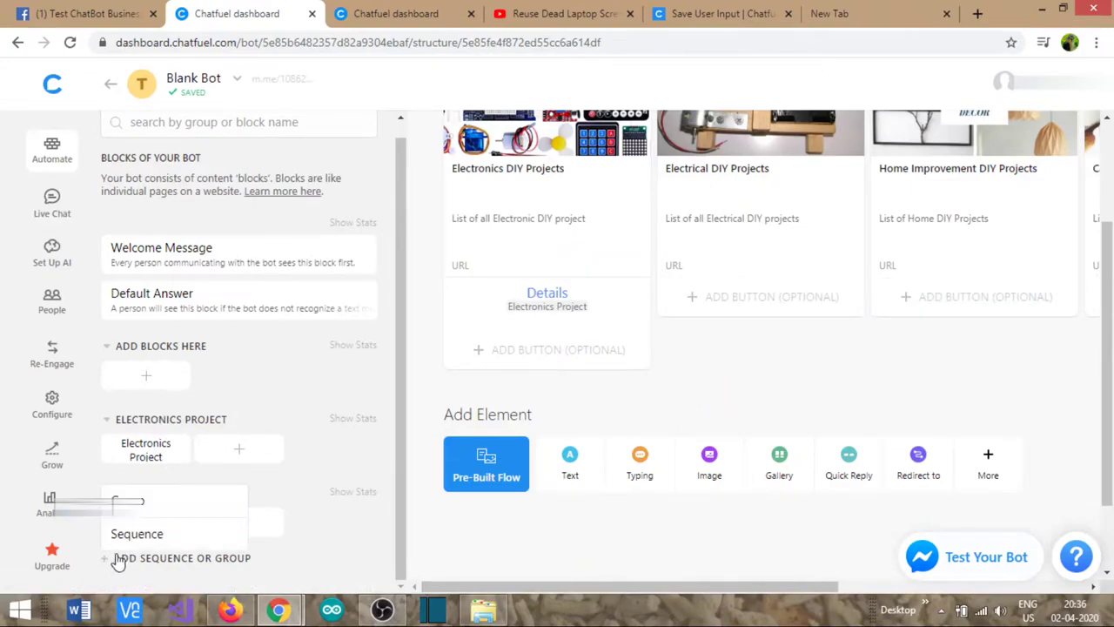
pyautogui.click(139, 502)
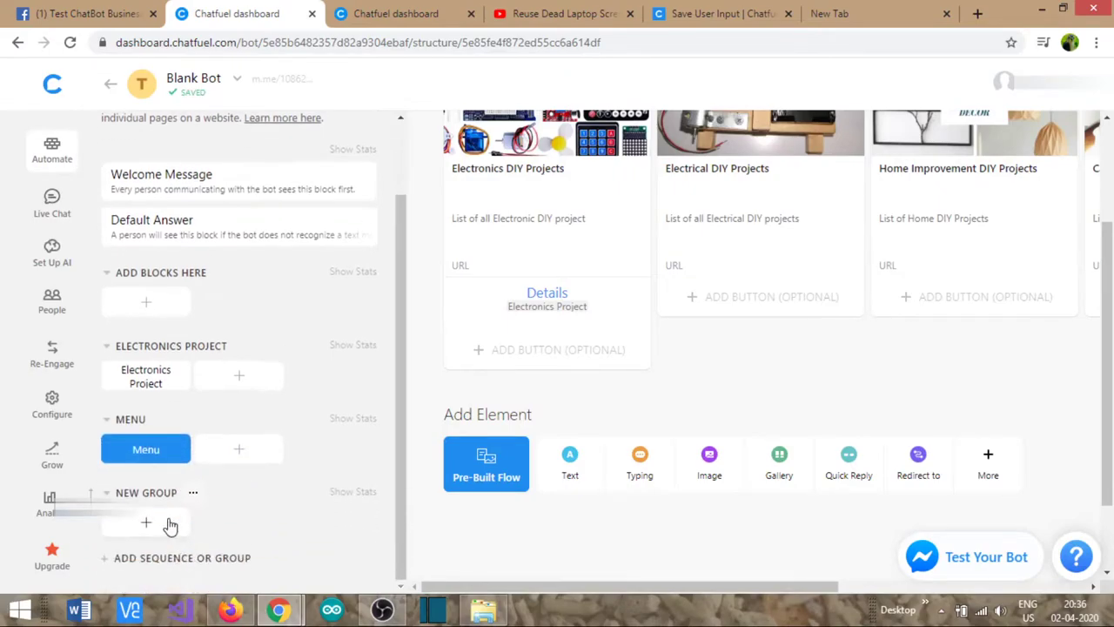
pyautogui.click(169, 526)
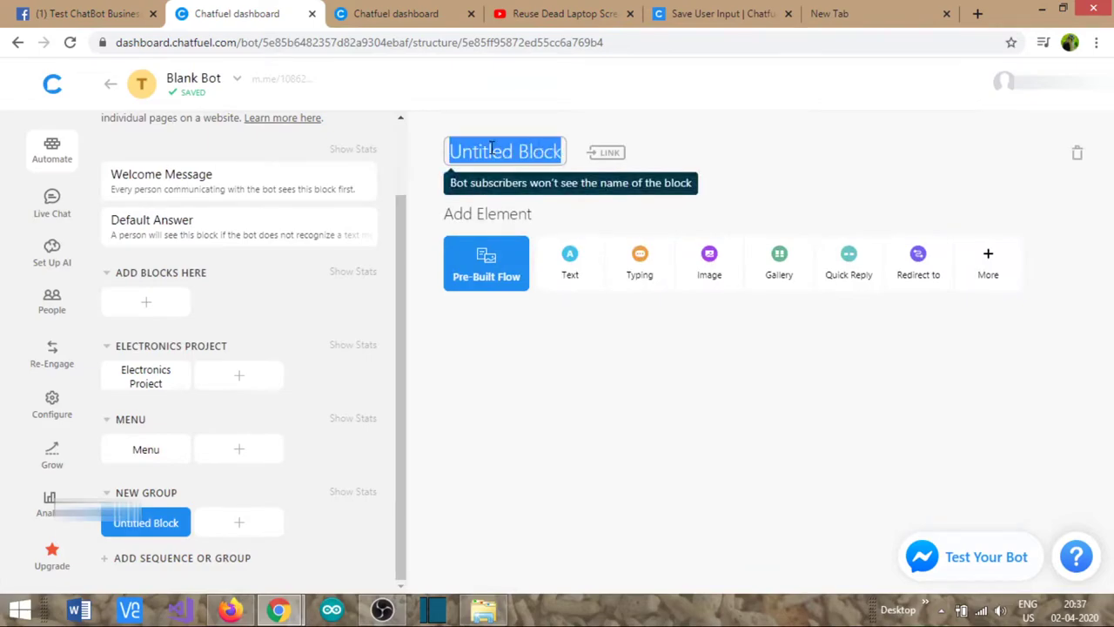
pyautogui.write('Electrical P')
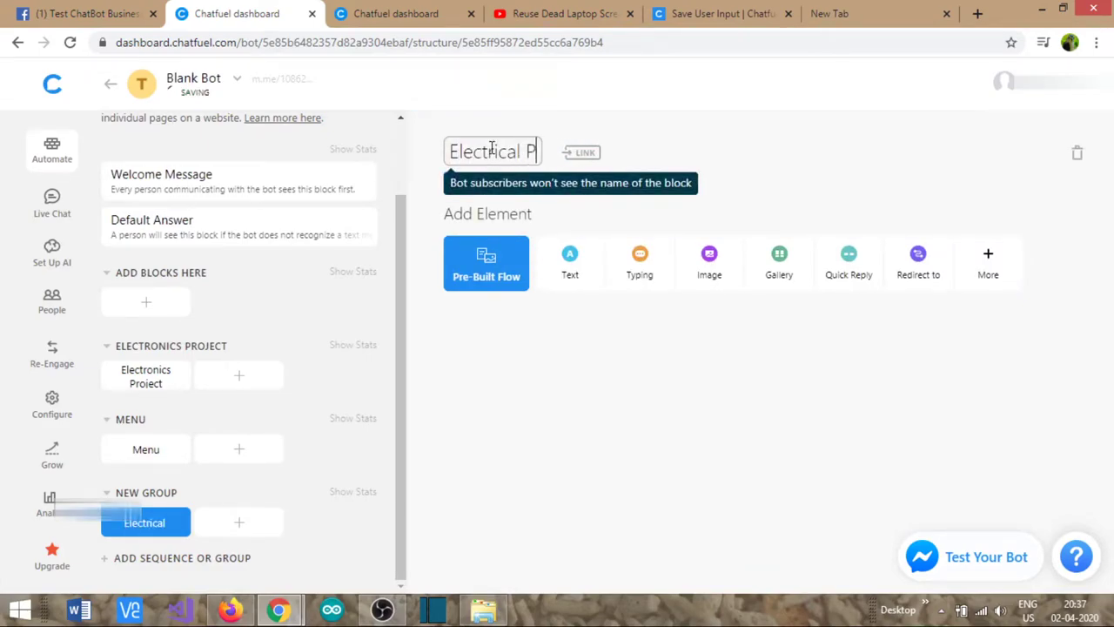
pyautogui.write('roject')
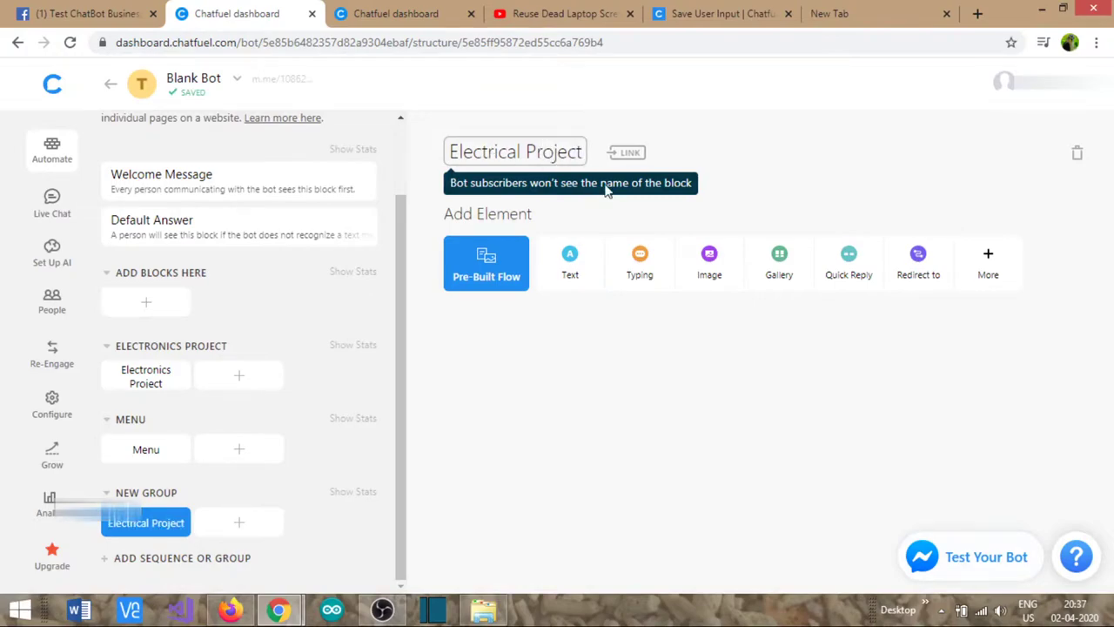
pyautogui.click(756, 160)
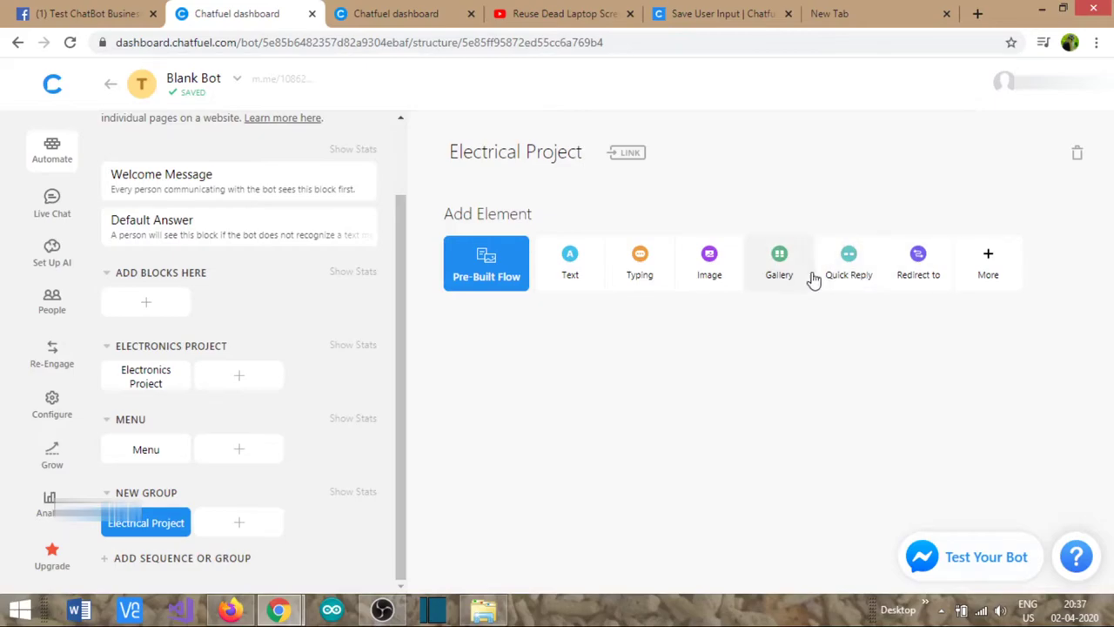
# - Add a gallery card with the electrical diy.jpg photo, cropped slightly lower
pyautogui.click(781, 270)
pyautogui.click(548, 263)
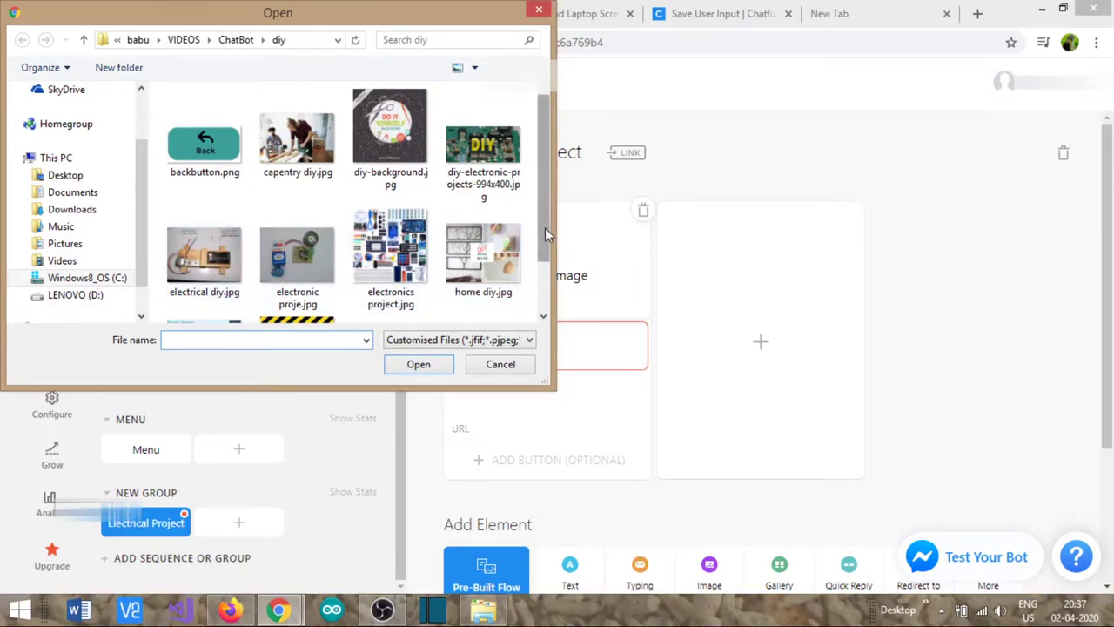
pyautogui.moveTo(543, 233); pyautogui.dragTo(544, 282)
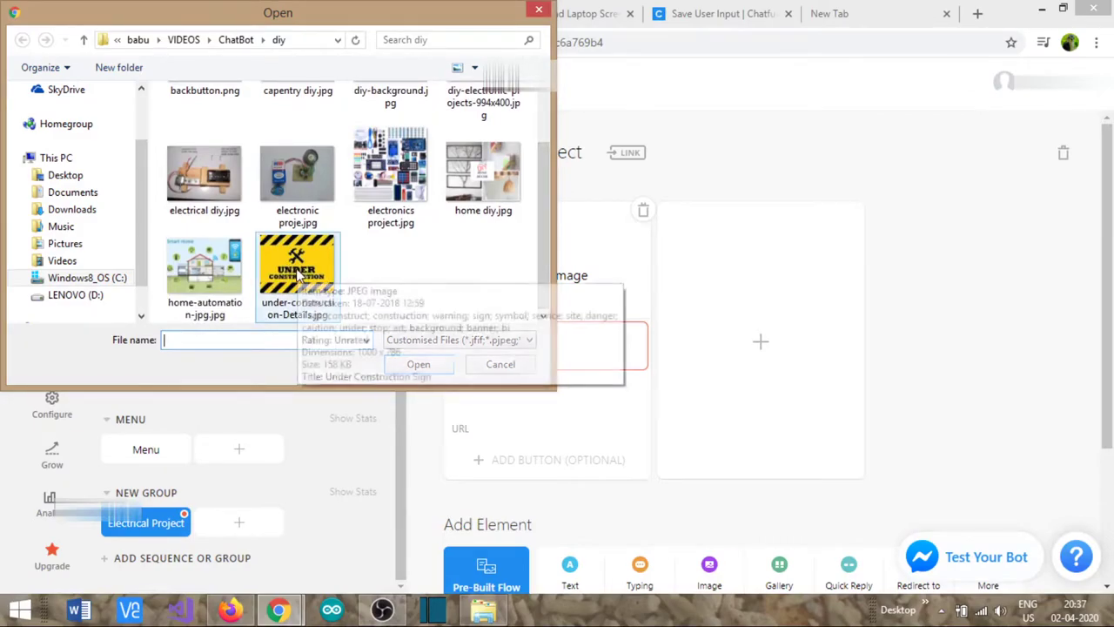
pyautogui.doubleClick(200, 183)
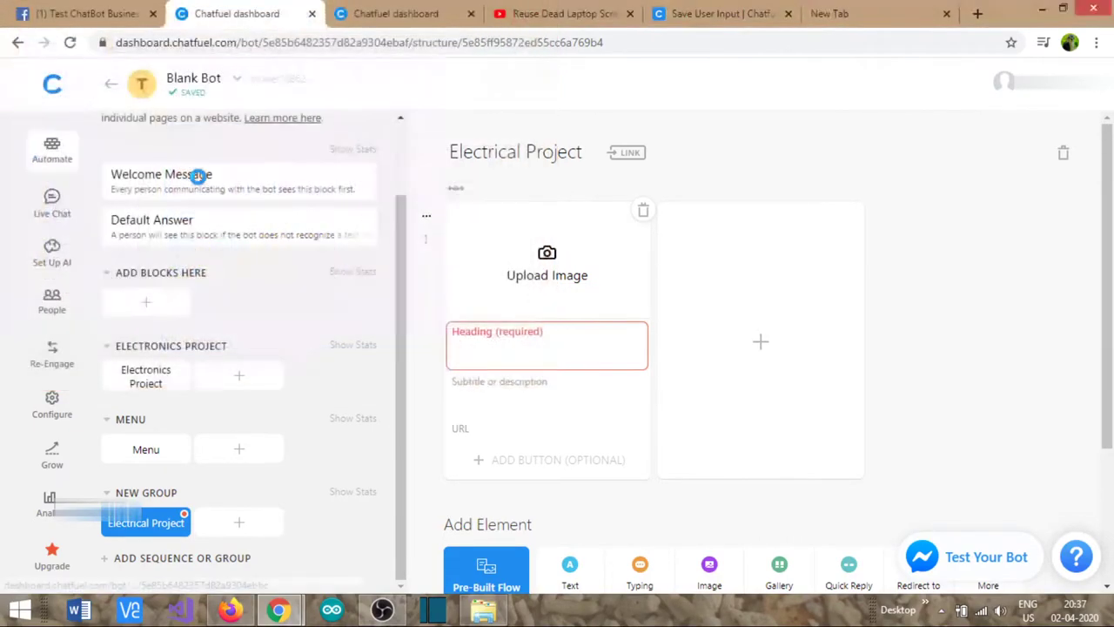
pyautogui.click(708, 455)
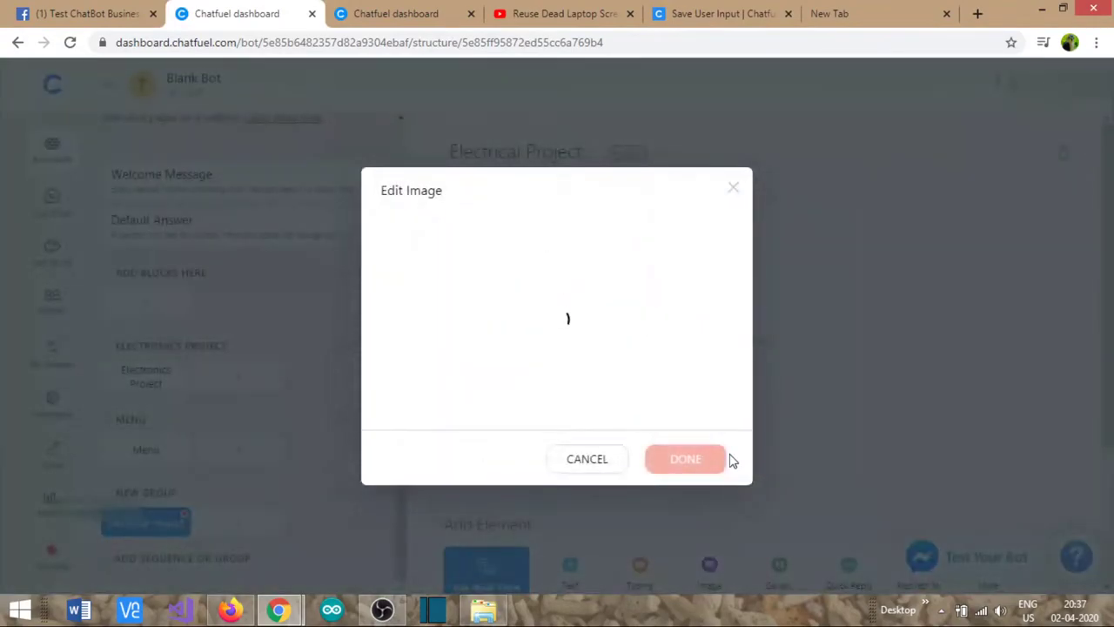
pyautogui.moveTo(570, 357); pyautogui.dragTo(570, 373)
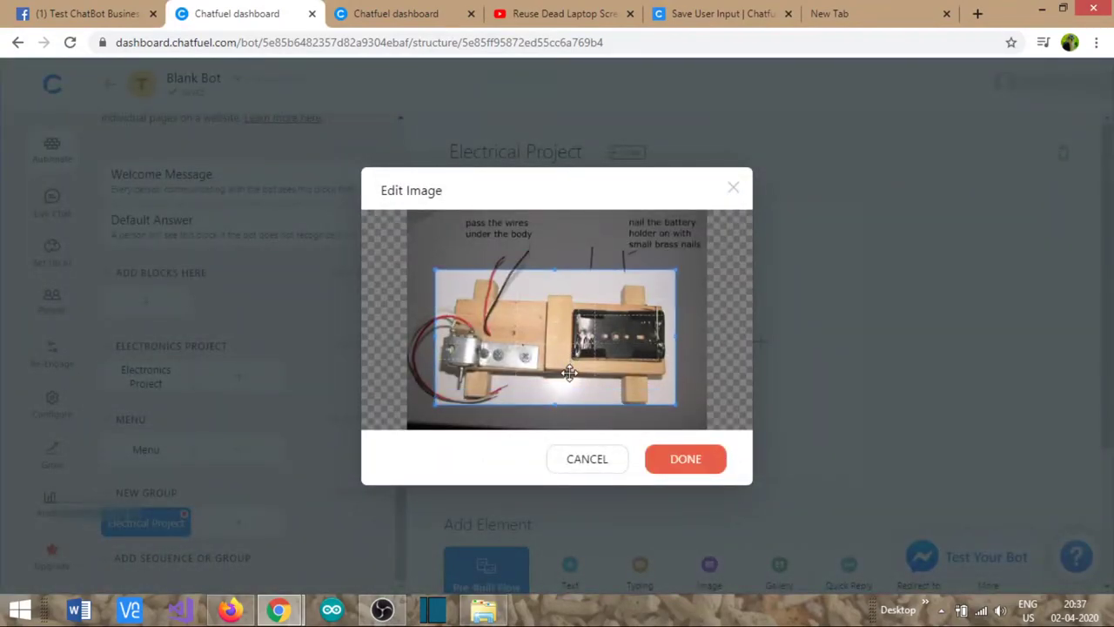
pyautogui.click(692, 471)
# - Give the card the heading 'How to make Extention Box ourselves'
pyautogui.click(512, 355)
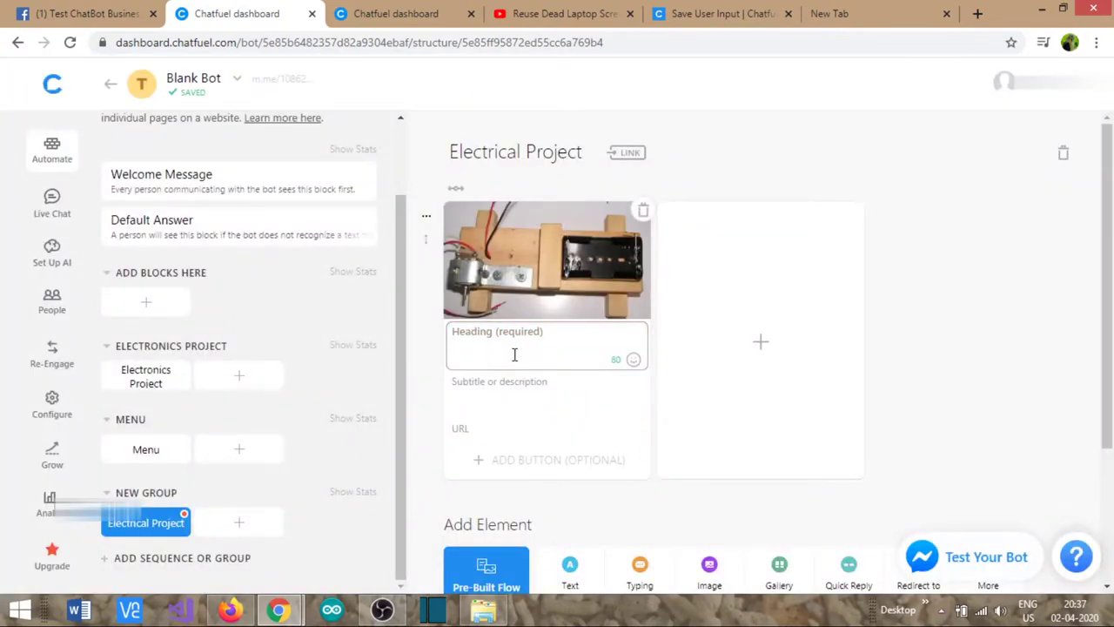
pyautogui.write('How to make Extention Box our')
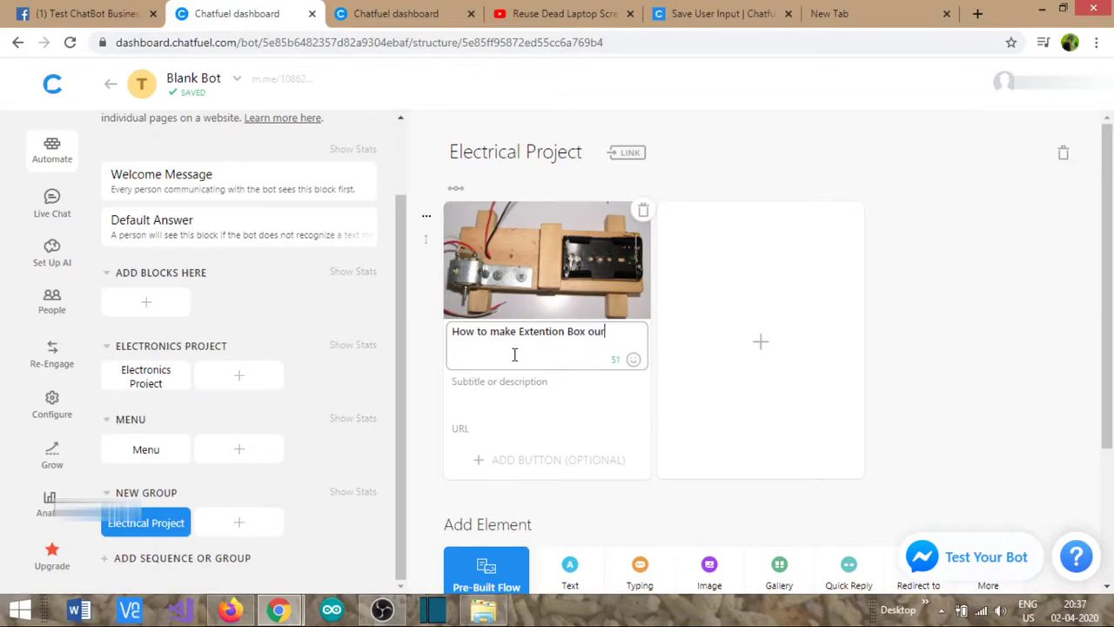
pyautogui.click(466, 428)
# - Copy the channel's Extention Box video URL from YouTube and paste it into the card
pyautogui.click(588, 17)
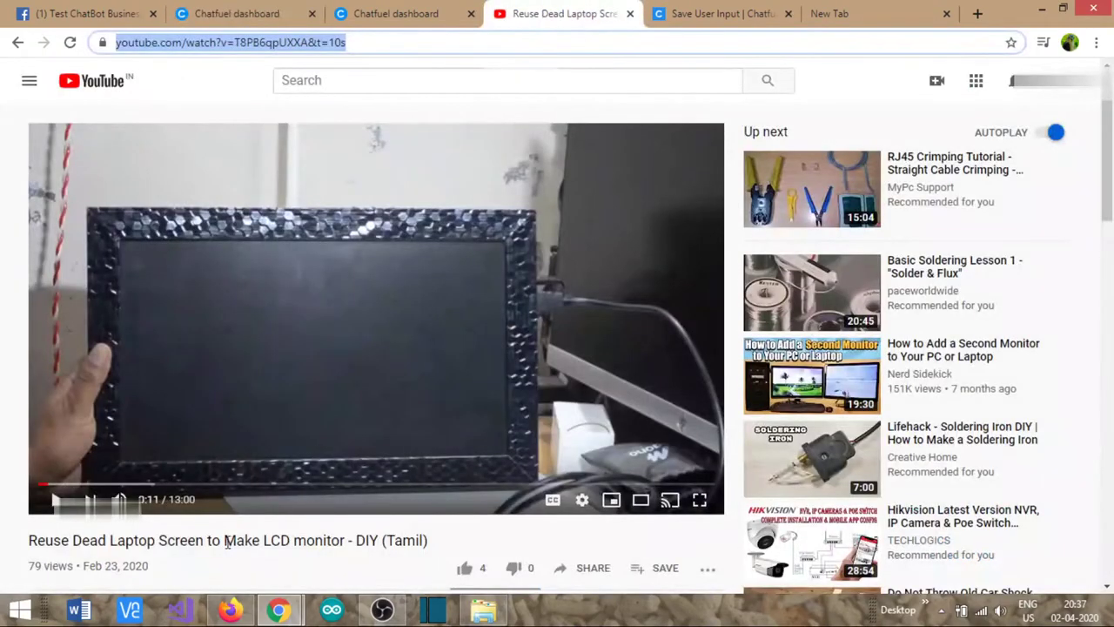
pyautogui.scroll(-3, 228, 540)
pyautogui.click(146, 380)
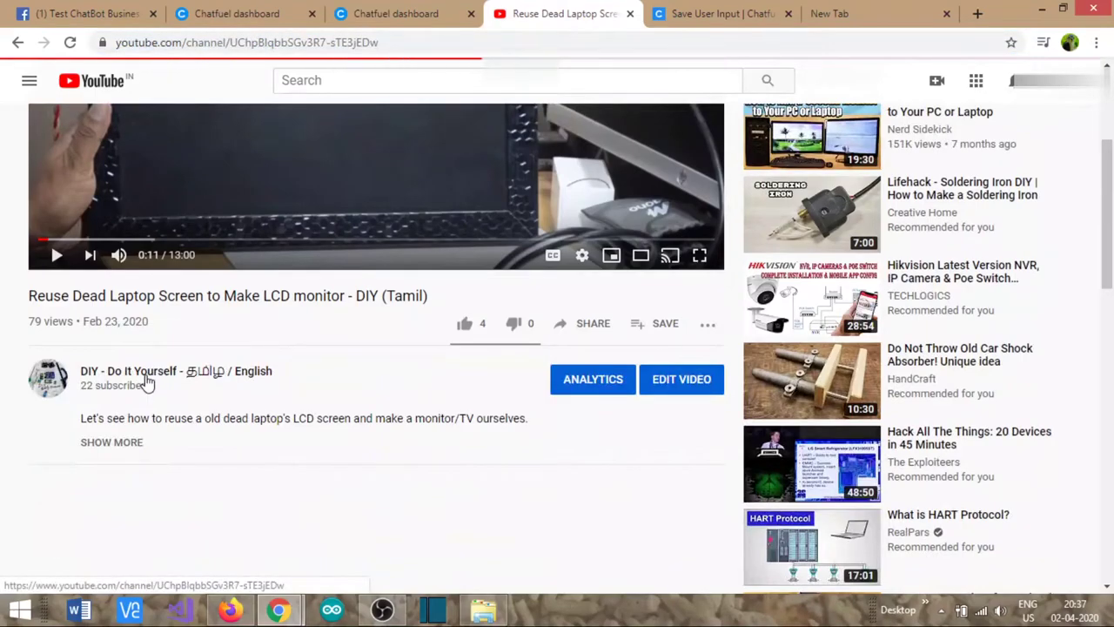
pyautogui.scroll(-3, 453, 393)
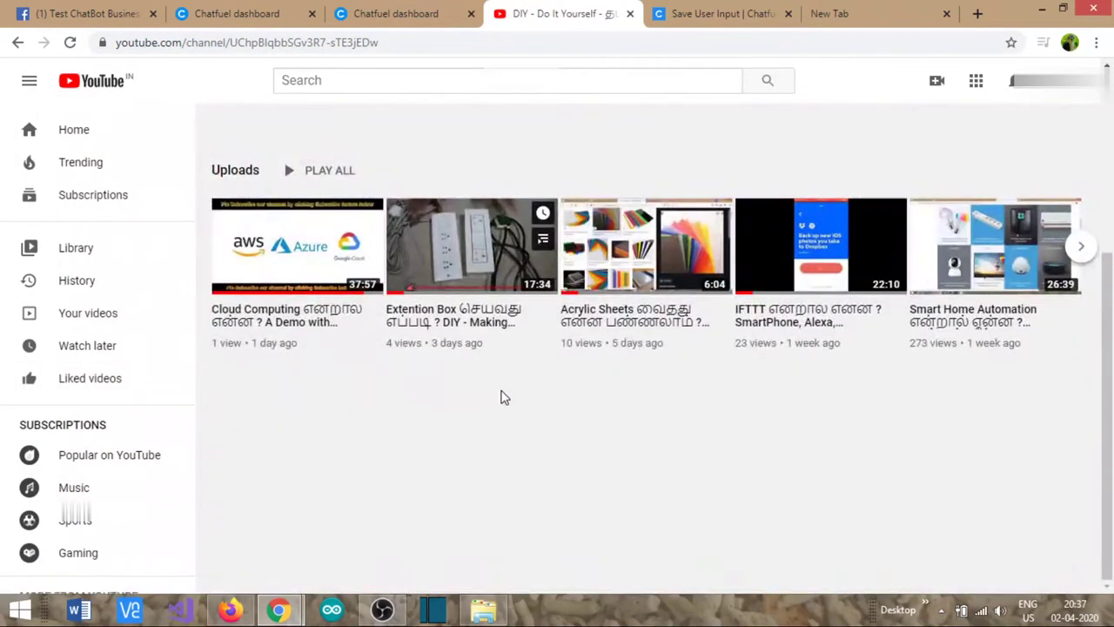
pyautogui.click(456, 318)
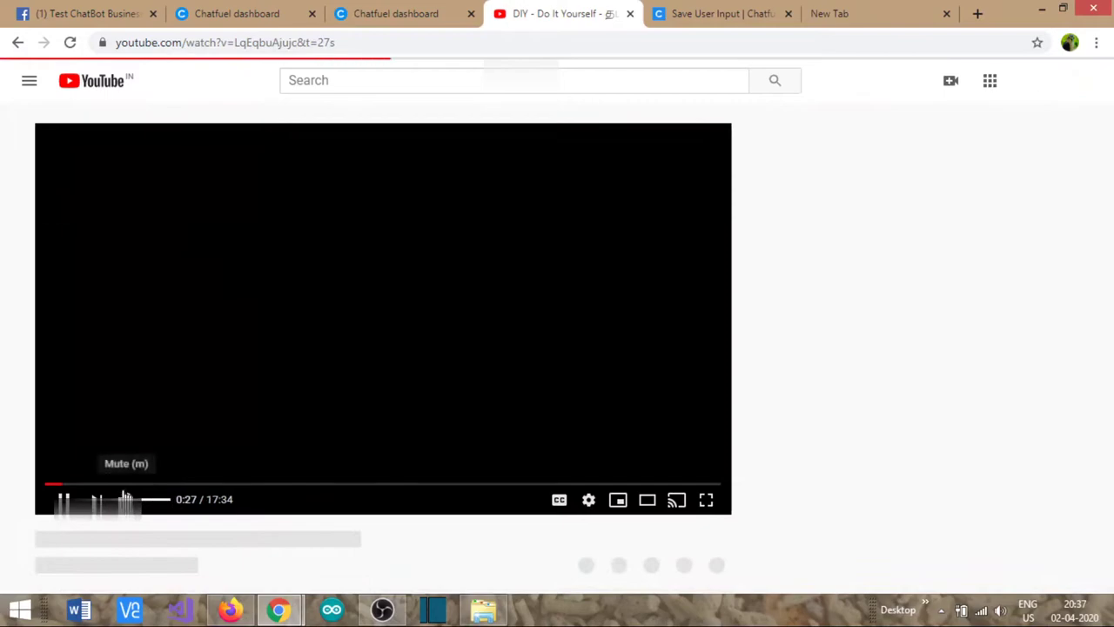
pyautogui.click(231, 50)
pyautogui.hotkey('ctrl', 'c')
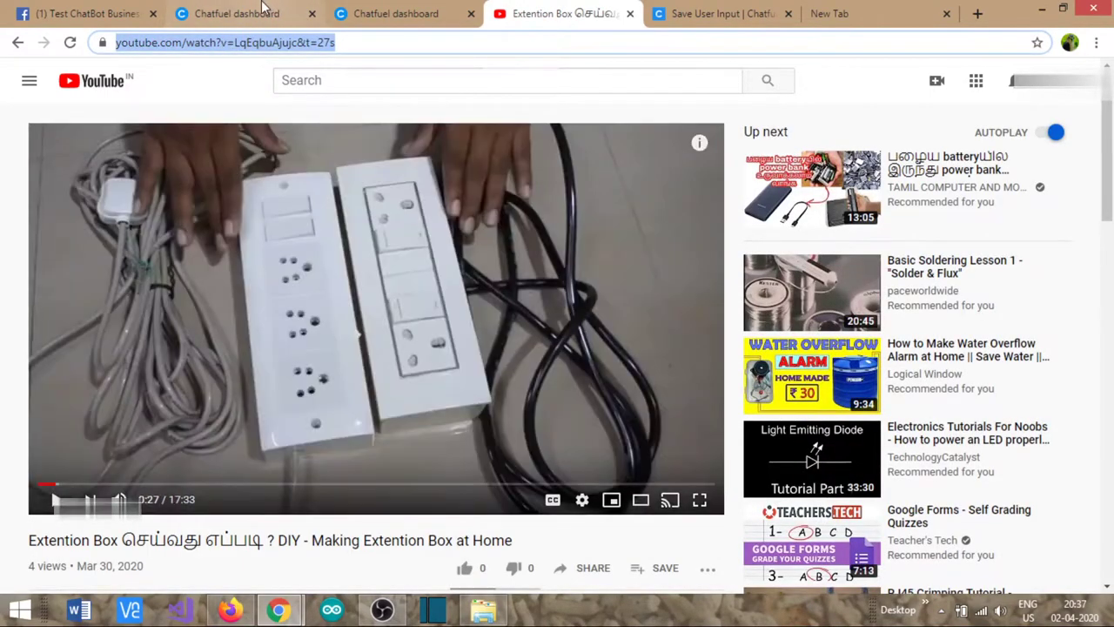
pyautogui.click(265, 8)
pyautogui.hotkey('ctrl', 'v')
# - Add the subtitle 'Please see the video below' and rename the group ELECTRICAL PROJECT
pyautogui.click(505, 383)
pyautogui.write('P')
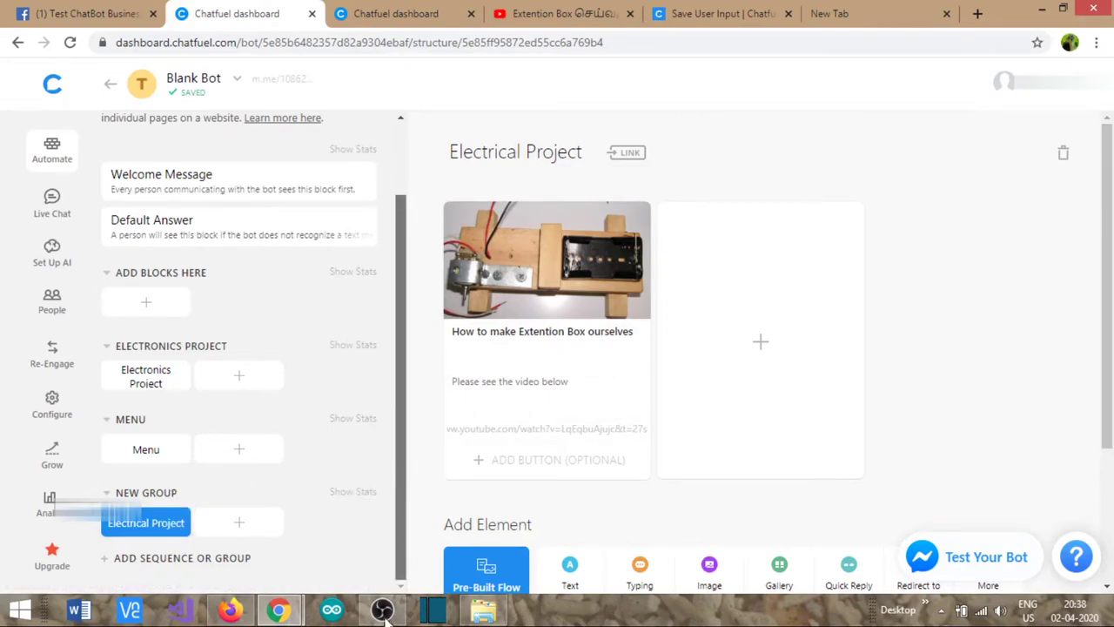
pyautogui.click(161, 489)
pyautogui.write('ELECTRICAL PROJECT')
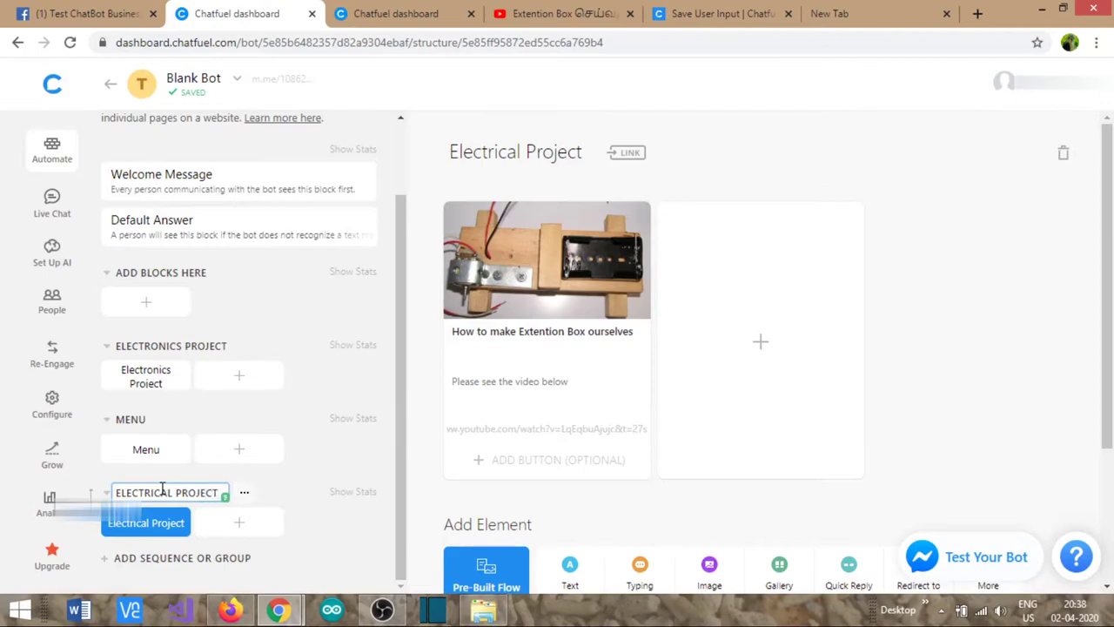
pyautogui.click(601, 517)
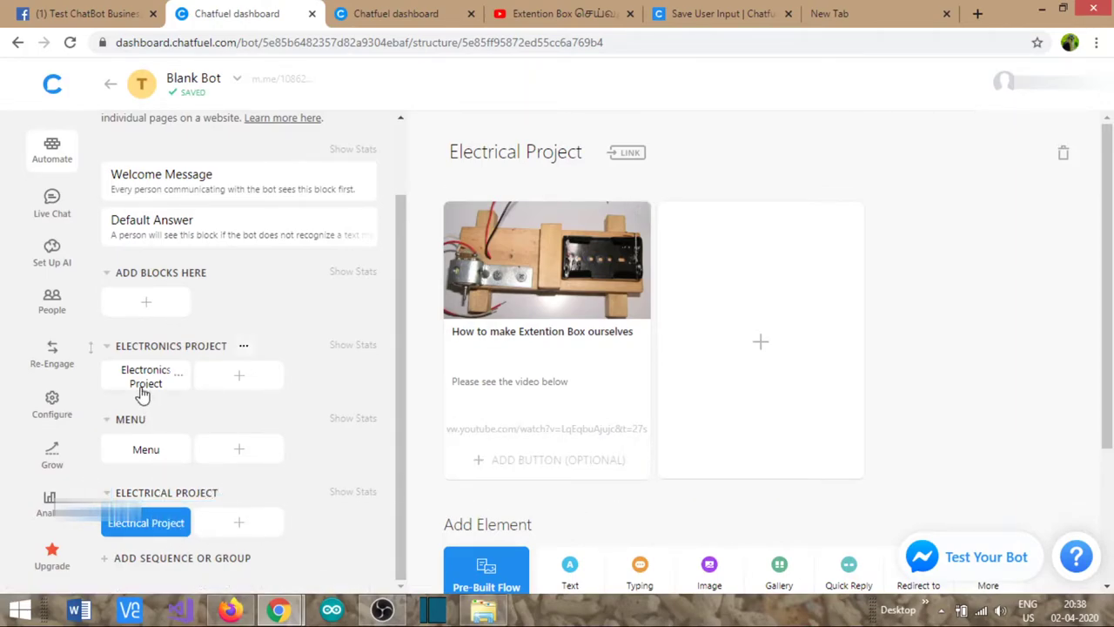
pyautogui.click(145, 450)
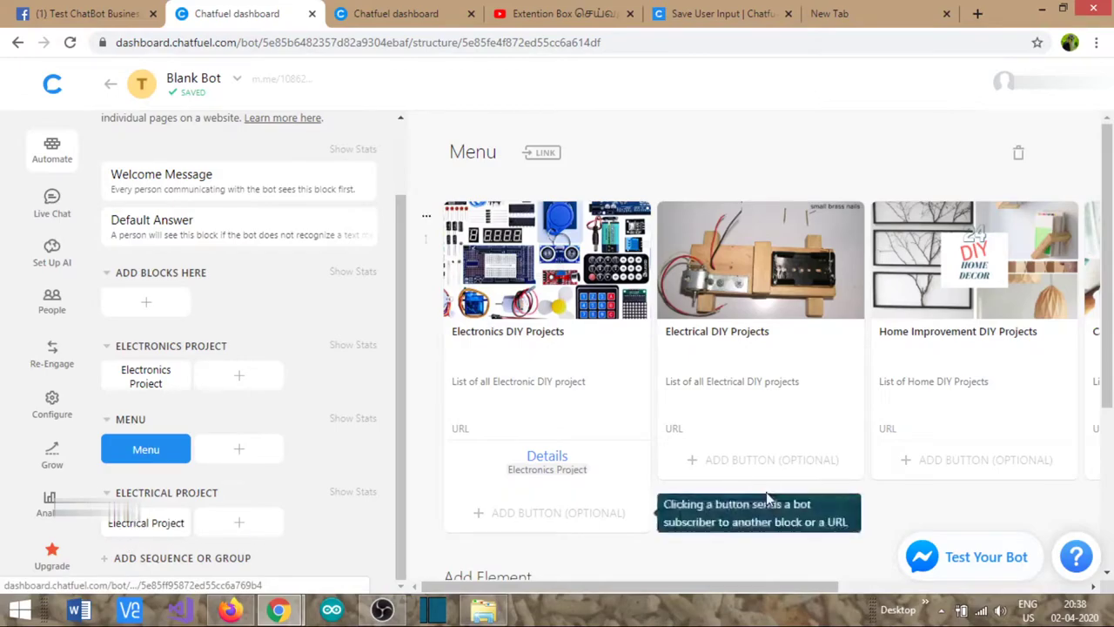
# - Add a Details button to Electrical DIY Projects, linked to the Electrical Project block
pyautogui.click(713, 461)
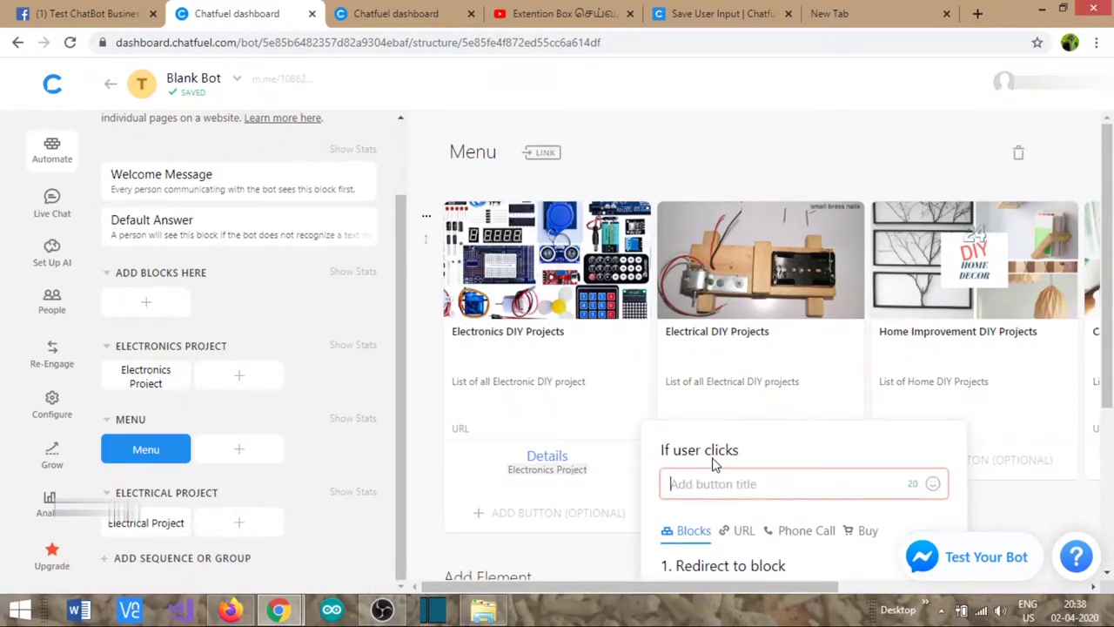
pyautogui.write('Details')
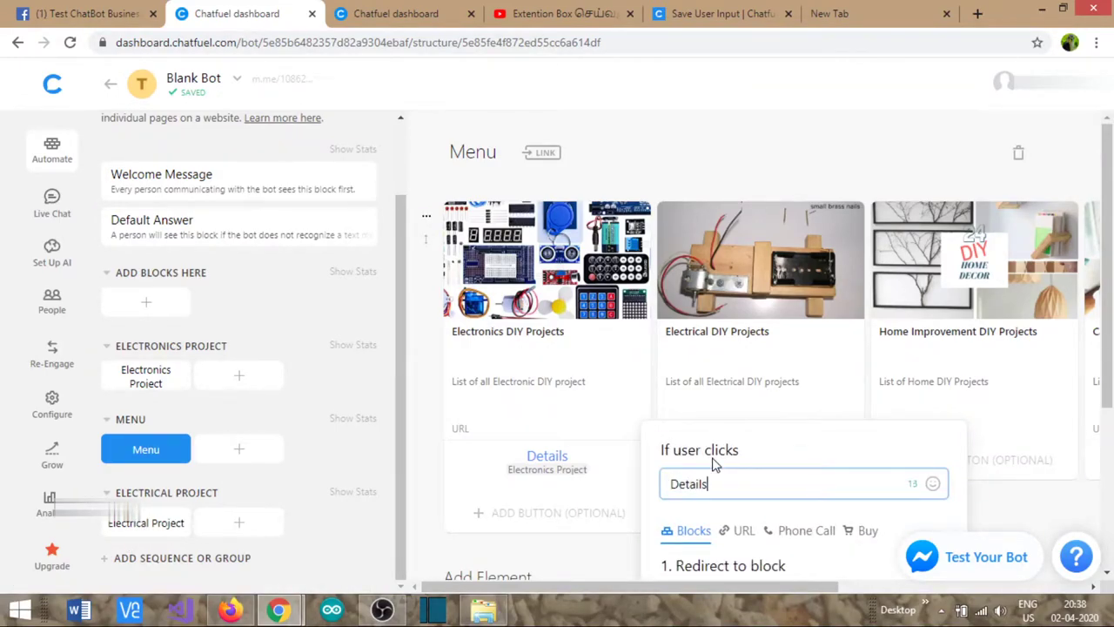
pyautogui.scroll(-3, 757, 449)
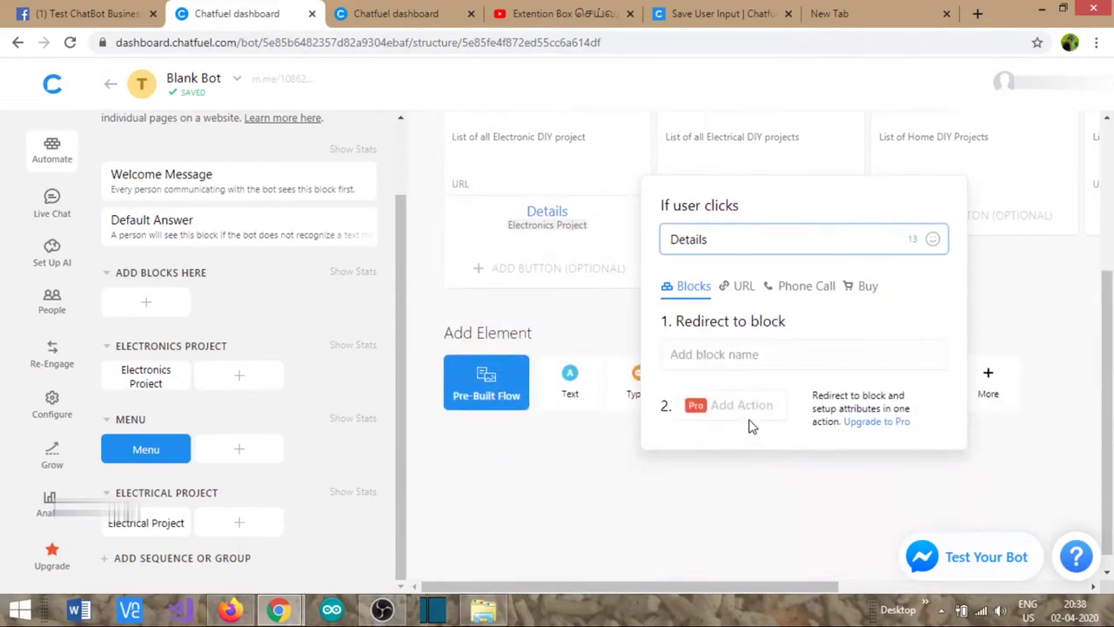
pyautogui.click(744, 361)
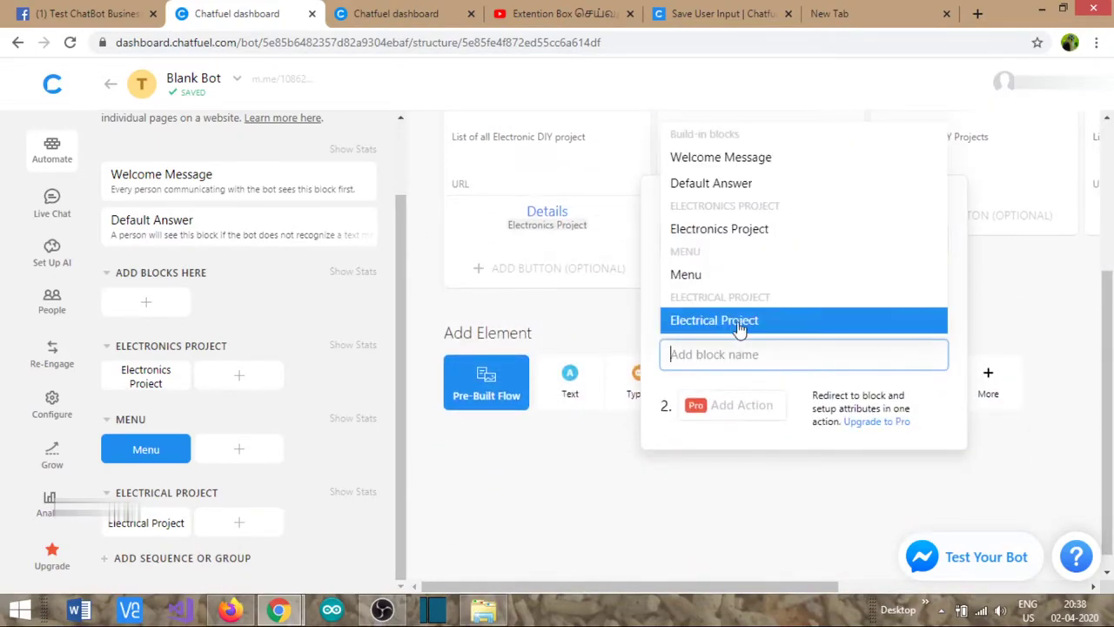
pyautogui.click(739, 322)
pyautogui.click(557, 529)
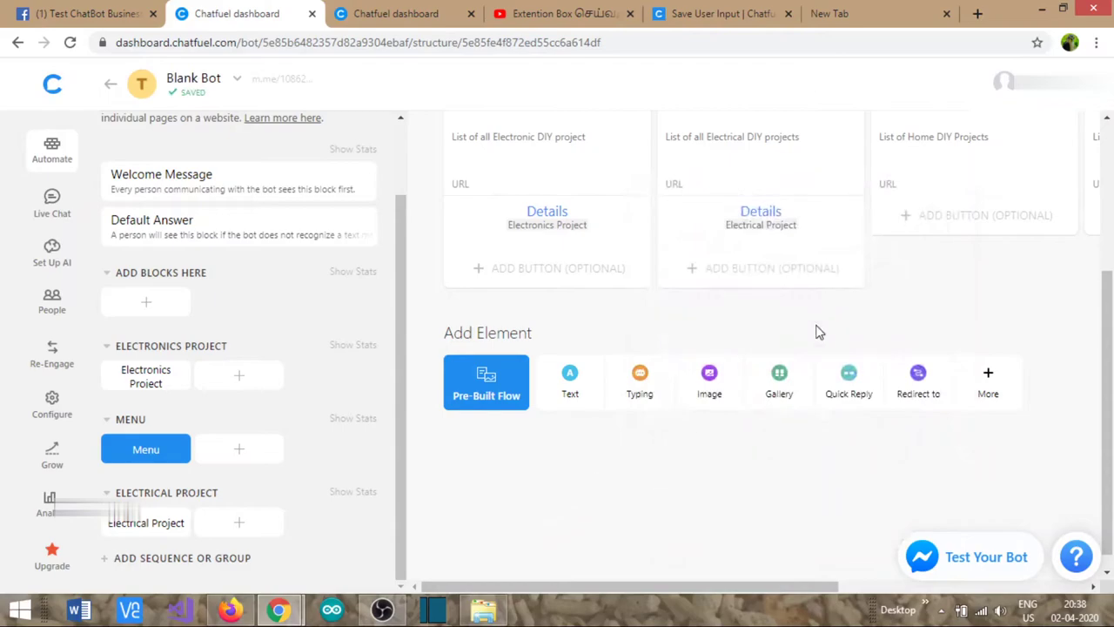
pyautogui.scroll(1, 818, 331)
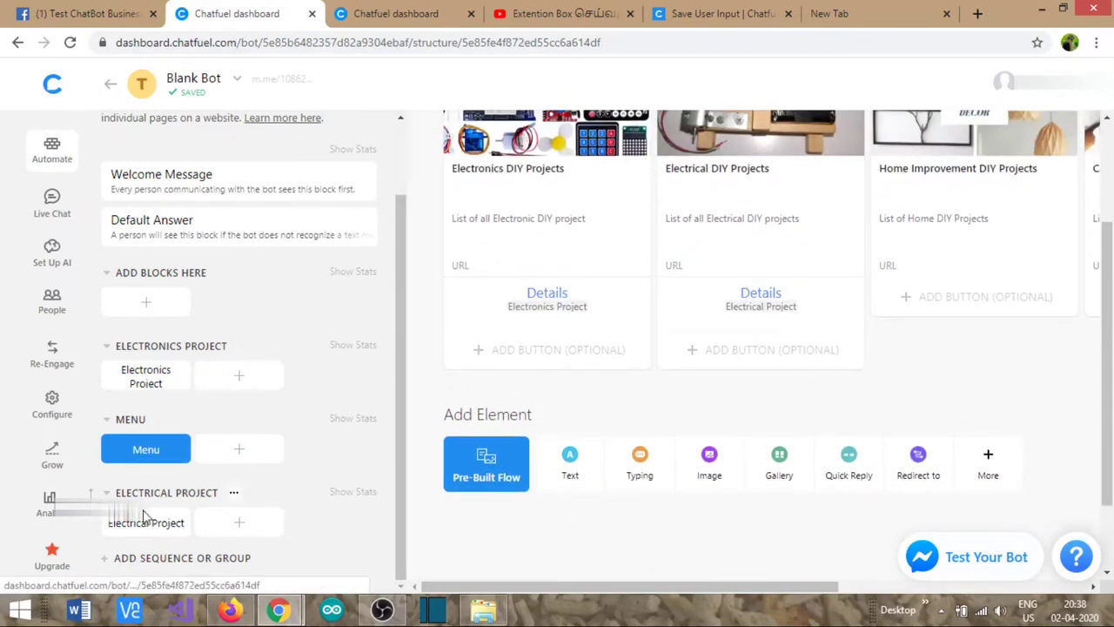
# - Create a new block group named HOME IMPROVEMENT
pyautogui.click(142, 558)
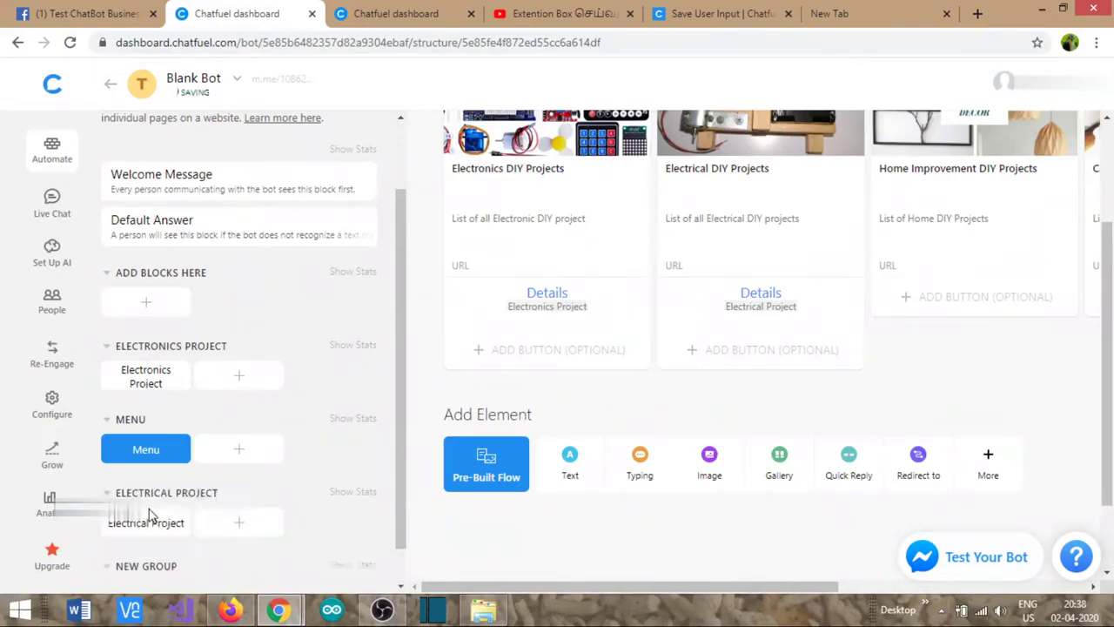
pyautogui.click(149, 510)
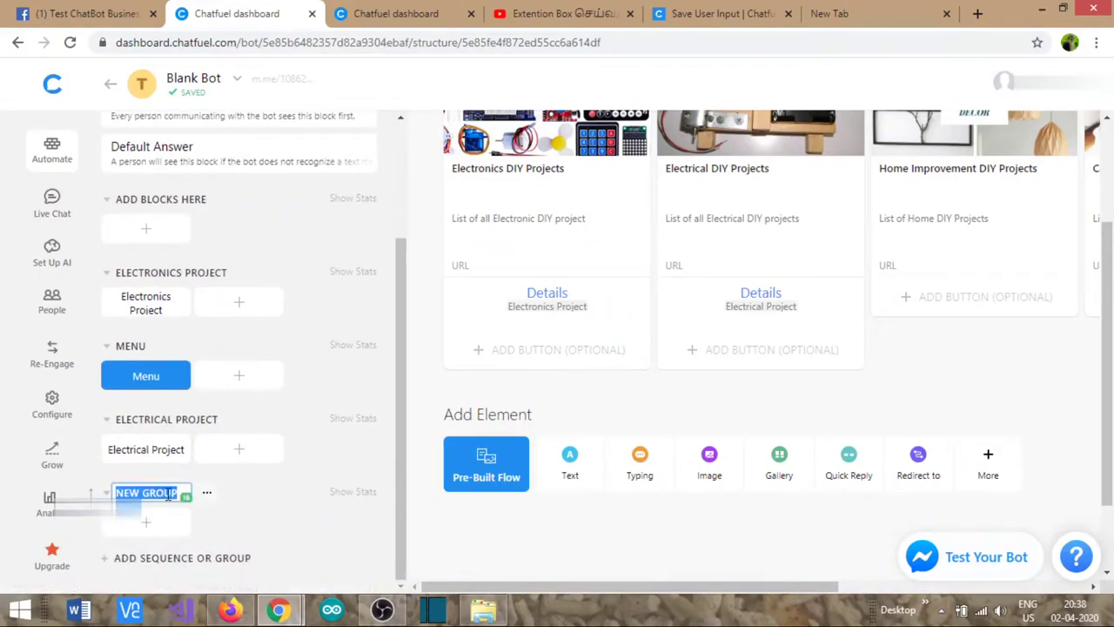
pyautogui.write('HOME ')
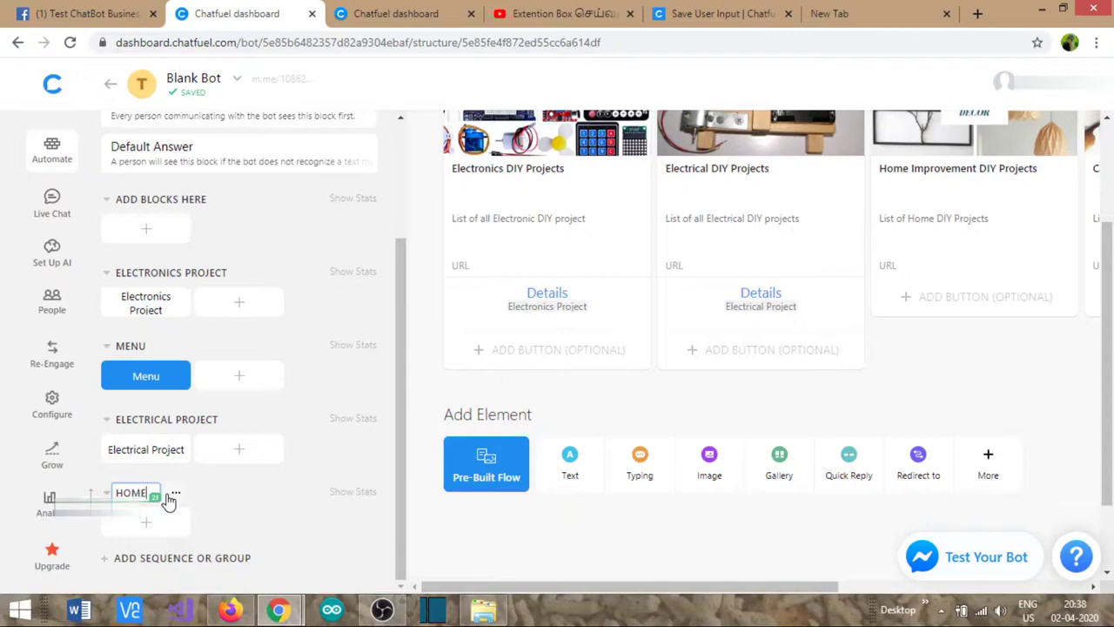
pyautogui.write('IMPROVEMENT')
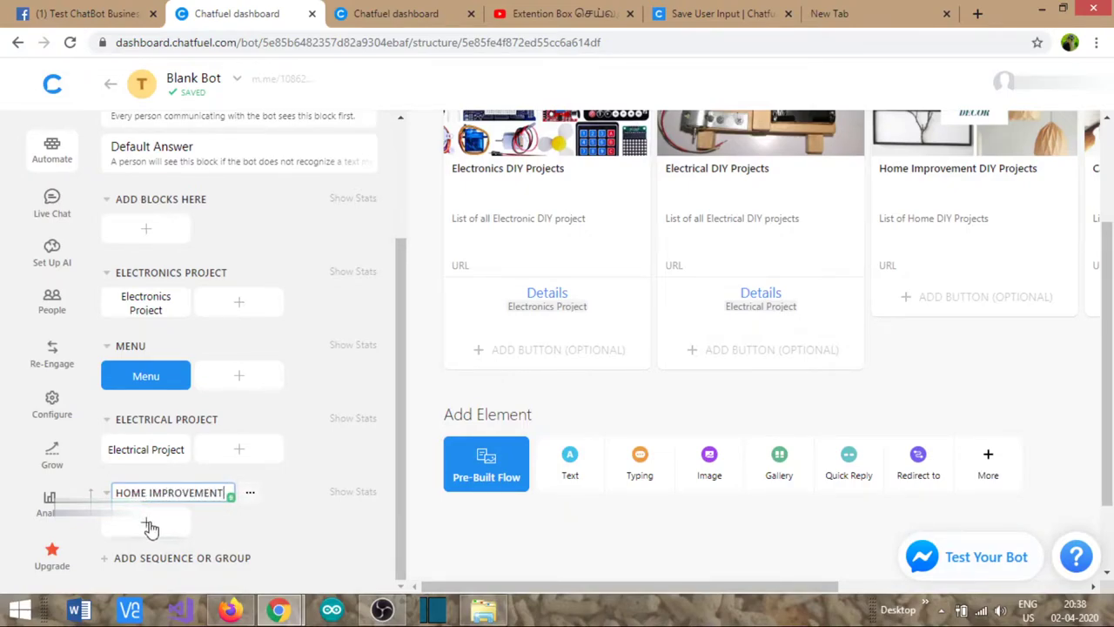
# - Add a block named Home Improvement DIY to the group and give it a gallery card
pyautogui.click(149, 527)
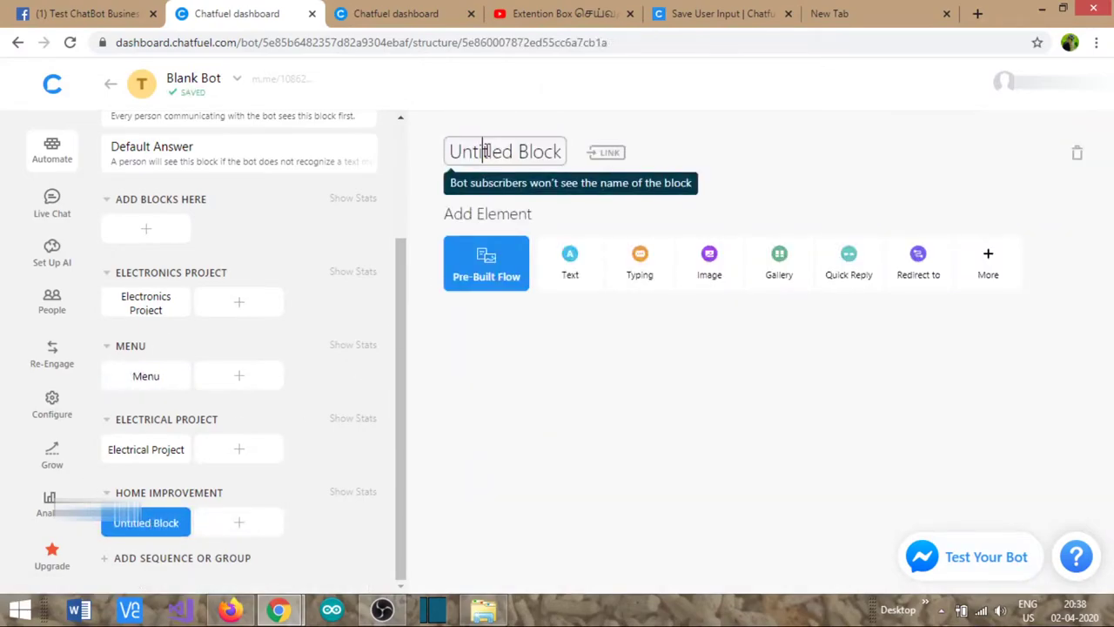
pyautogui.click(487, 152)
pyautogui.write('H')
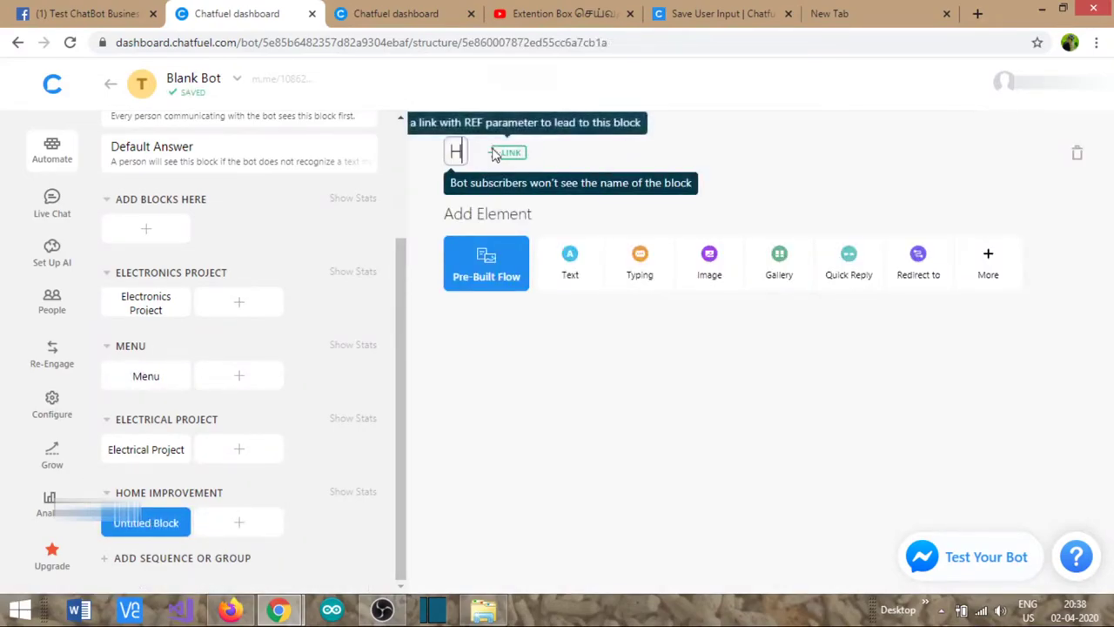
pyautogui.write('ome Improv')
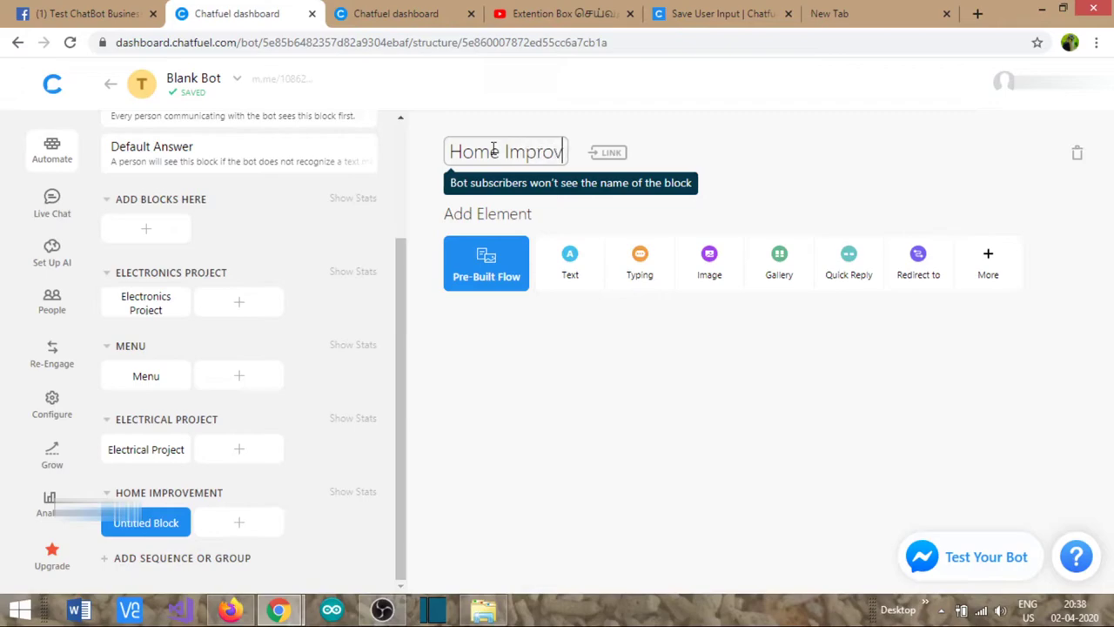
pyautogui.write('ement DIY')
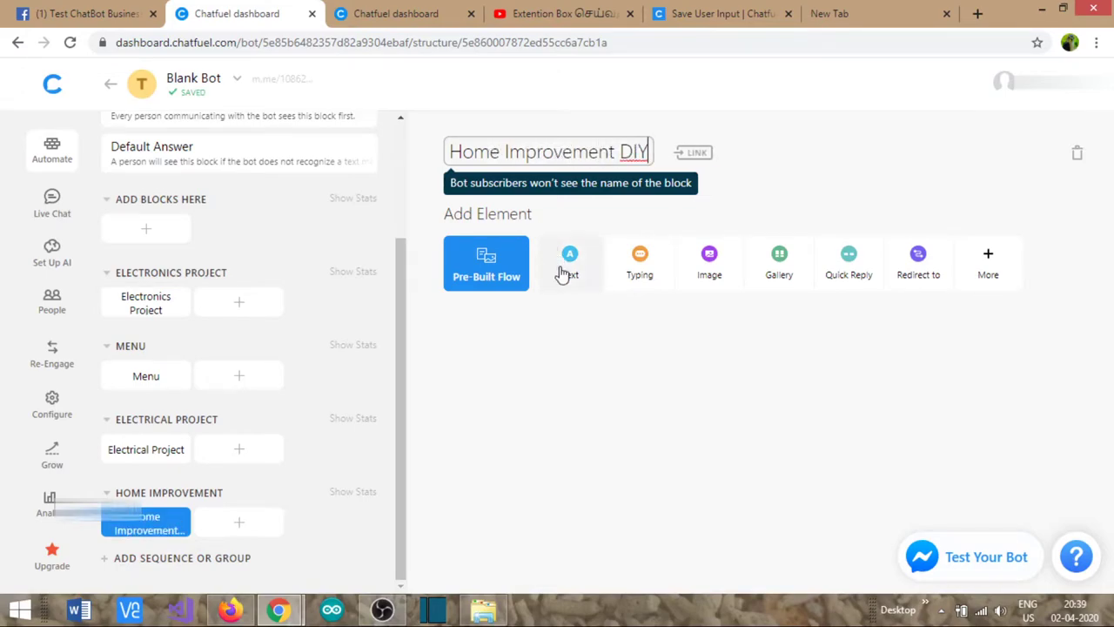
pyautogui.click(584, 339)
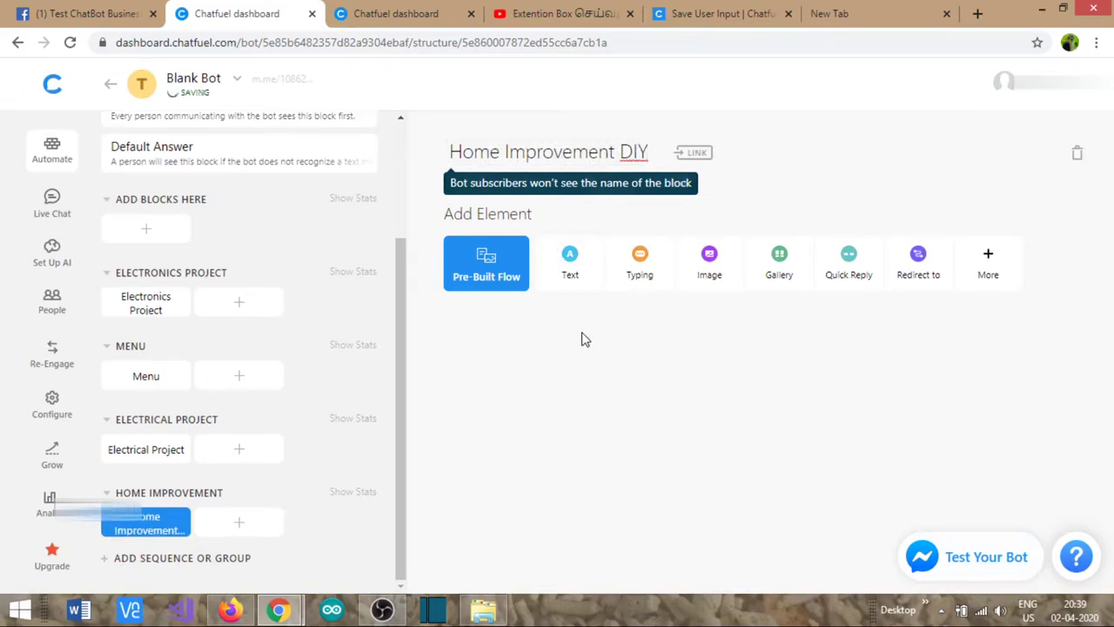
pyautogui.click(778, 272)
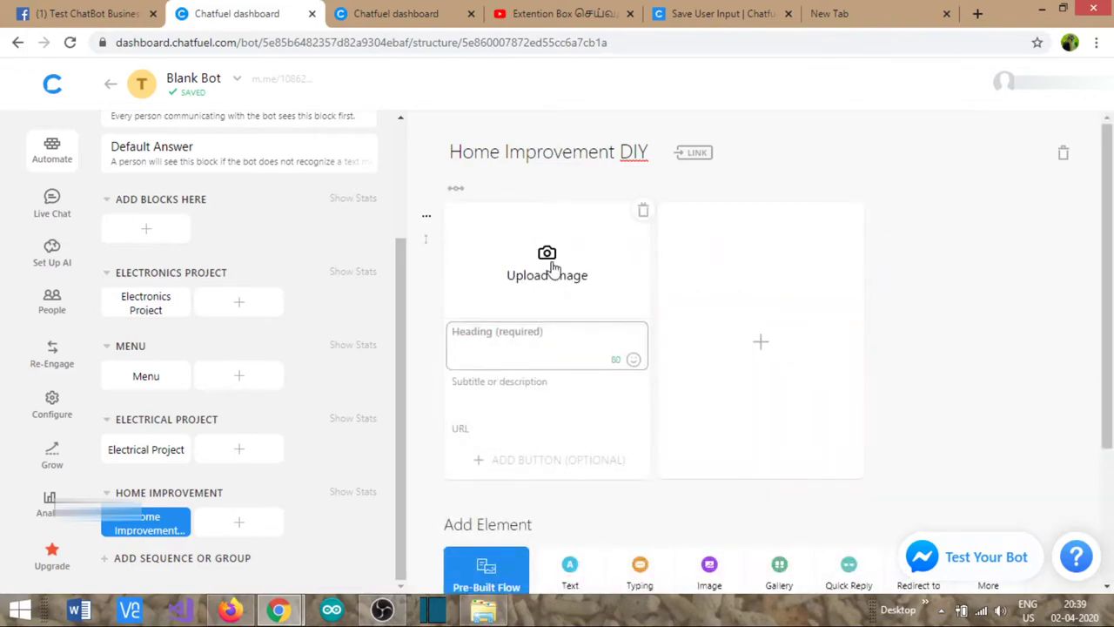
# - Upload the home-automation-jpg.jpg image to the gallery card and confirm its crop
pyautogui.click(547, 256)
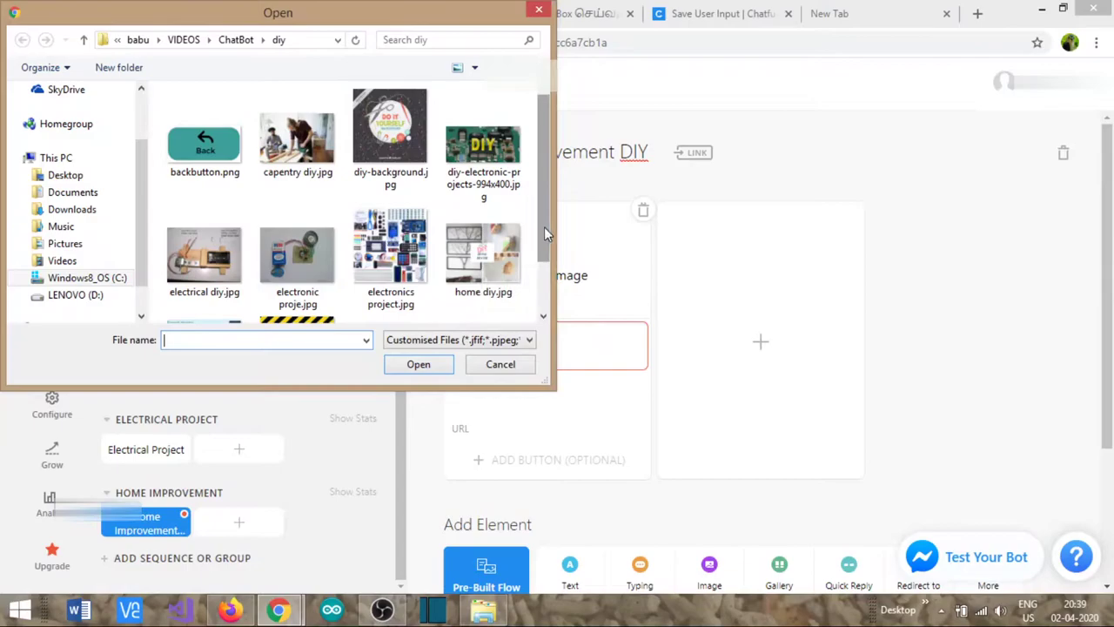
pyautogui.moveTo(547, 233); pyautogui.dragTo(548, 287)
pyautogui.doubleClick(205, 269)
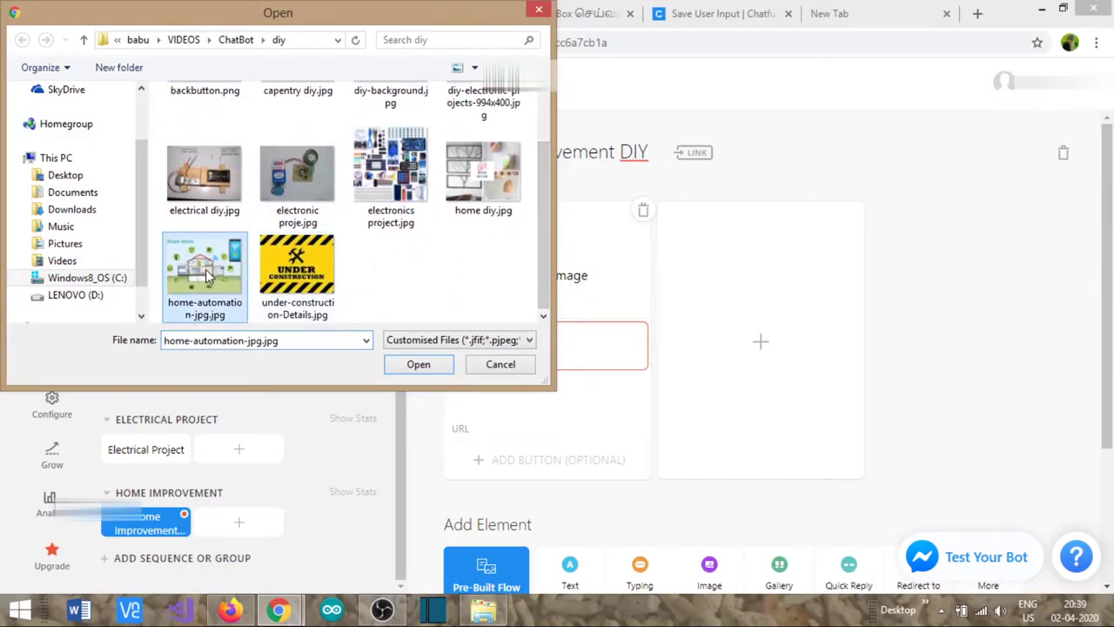
pyautogui.click(704, 461)
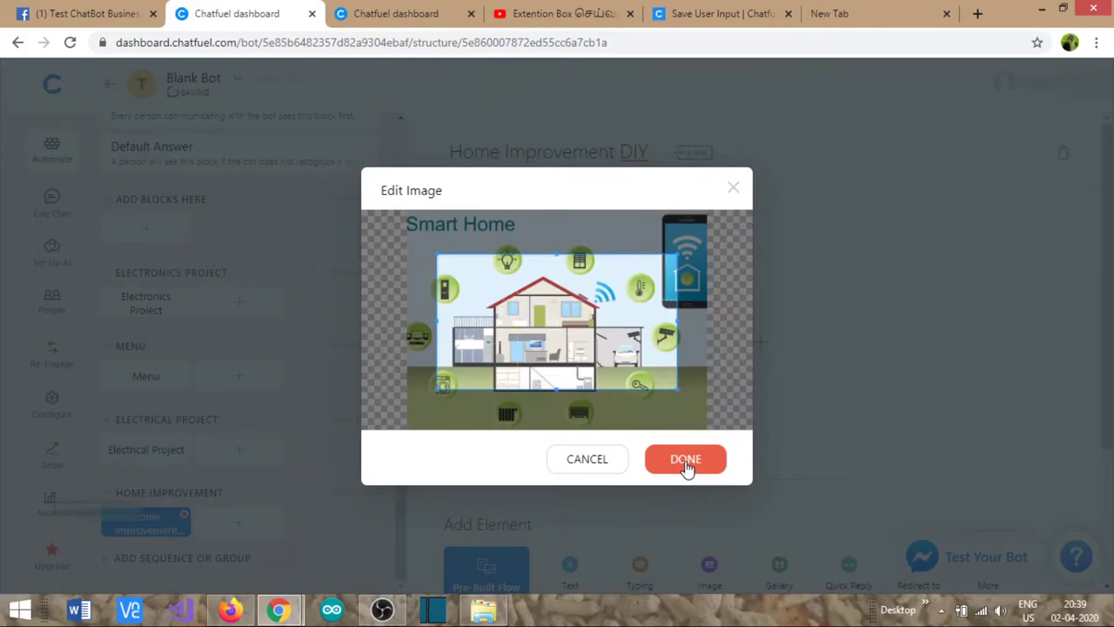
pyautogui.click(686, 460)
# - Give the card the heading 'Home Improvement with Amazon Alexa'
pyautogui.click(547, 359)
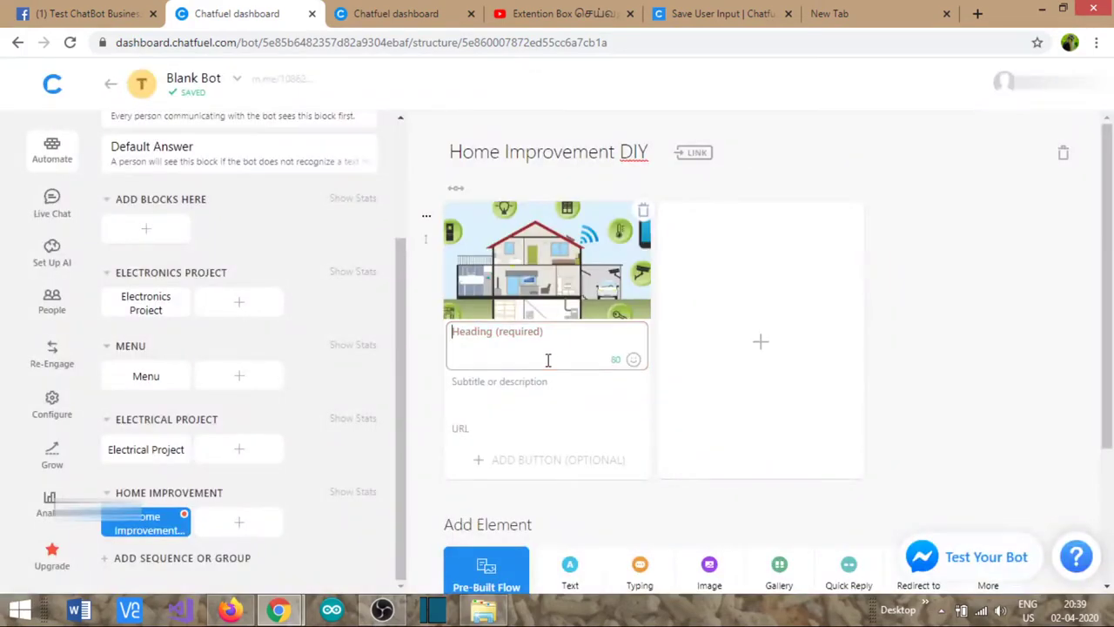
pyautogui.write('Home Improvement with Amazon A')
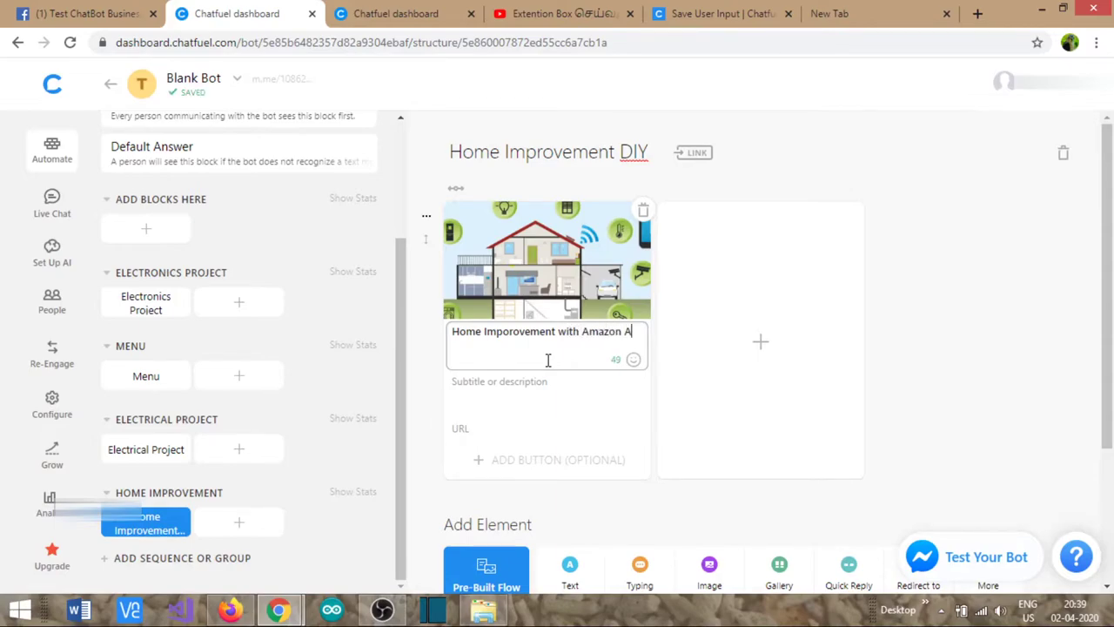
pyautogui.click(493, 382)
pyautogui.click(478, 428)
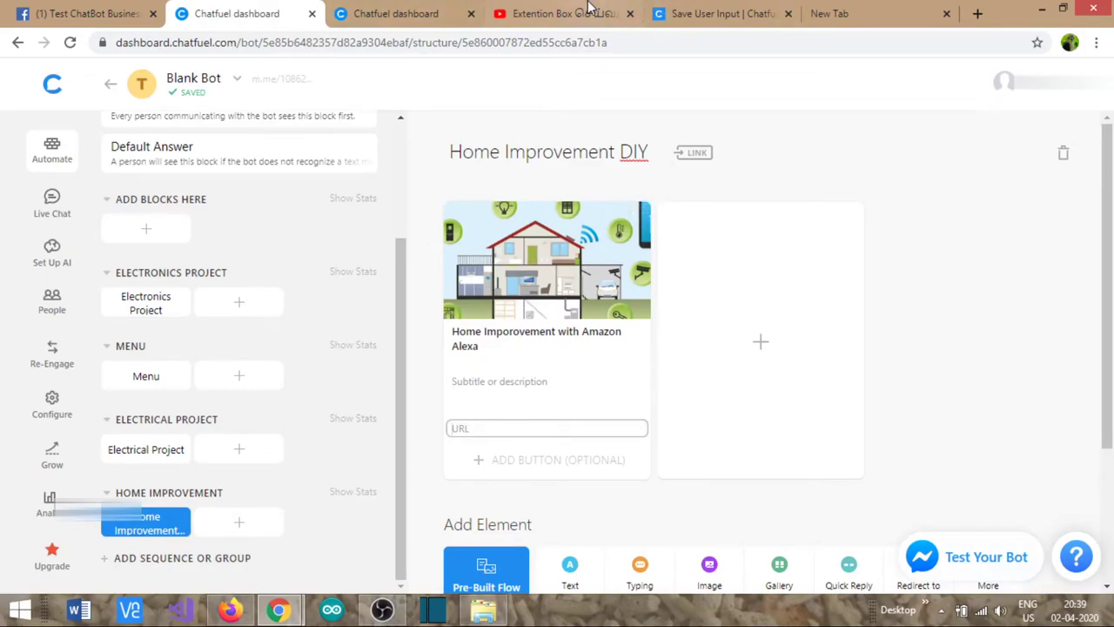
pyautogui.click(588, 10)
# - Copy the Smart Home Automation video's address from the DIY channel into the card's URL field
pyautogui.scroll(-5, 117, 429)
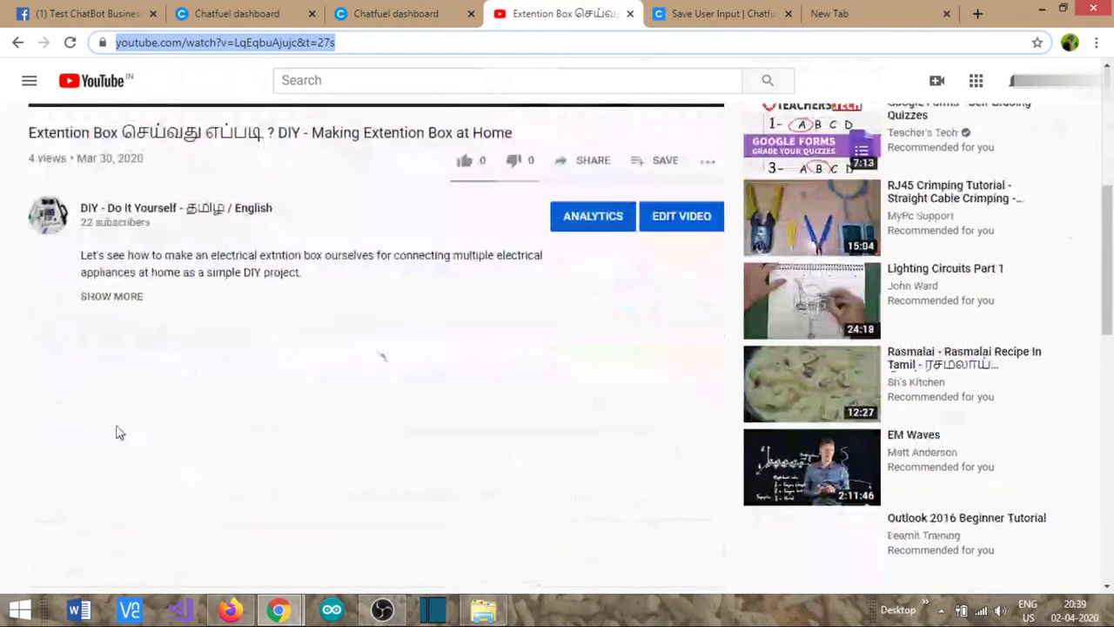
pyautogui.click(122, 211)
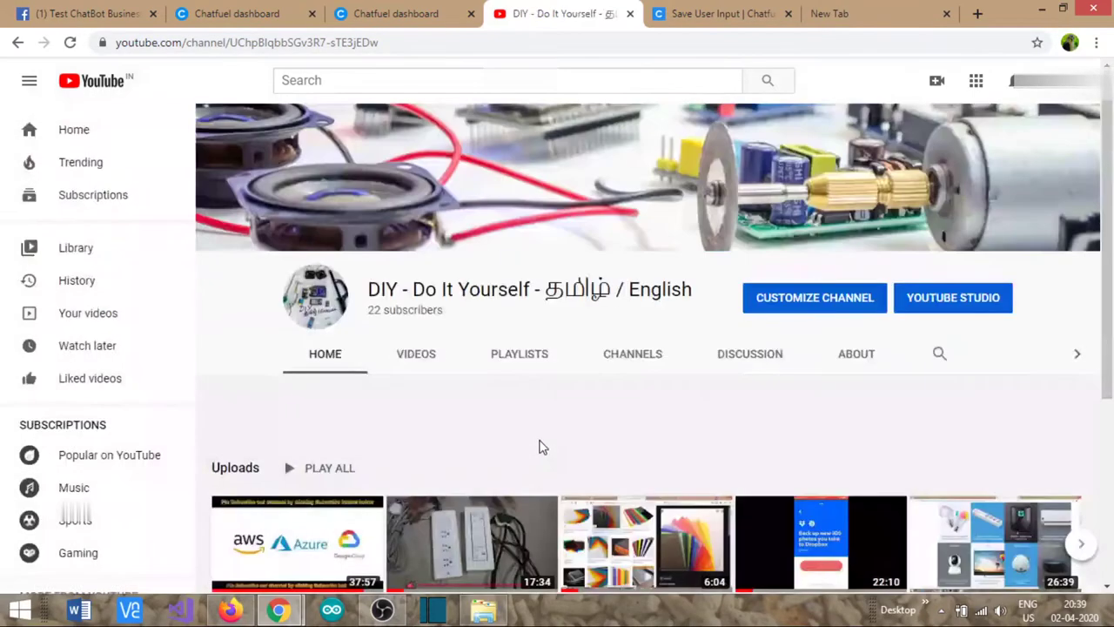
pyautogui.scroll(-3, 557, 452)
pyautogui.click(975, 318)
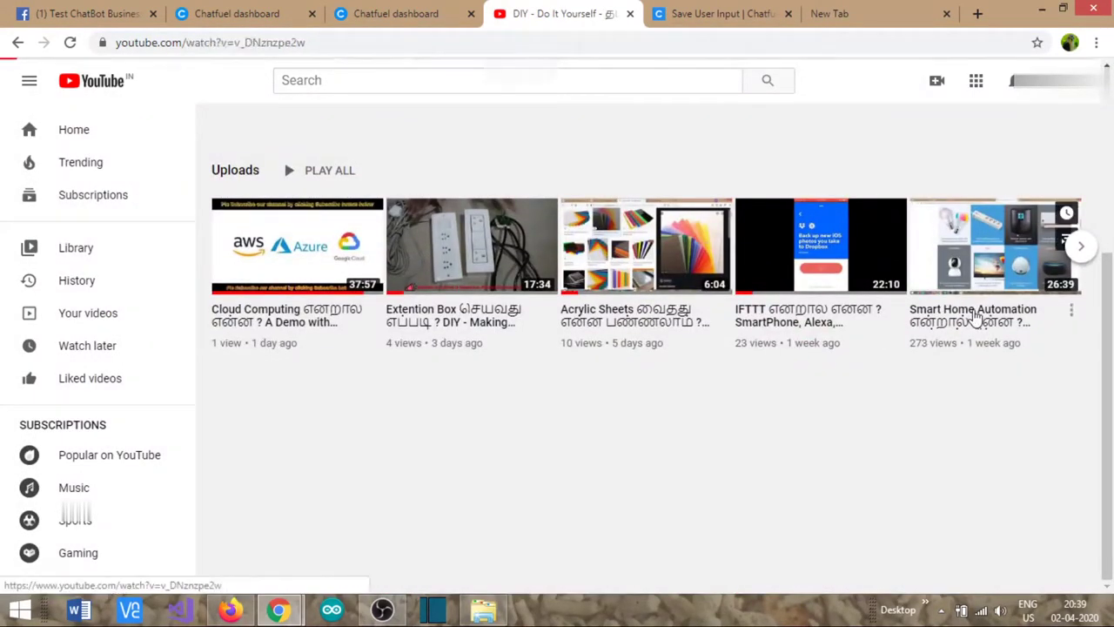
pyautogui.click(175, 48)
pyautogui.hotkey('ctrl', 'c')
pyautogui.click(213, 14)
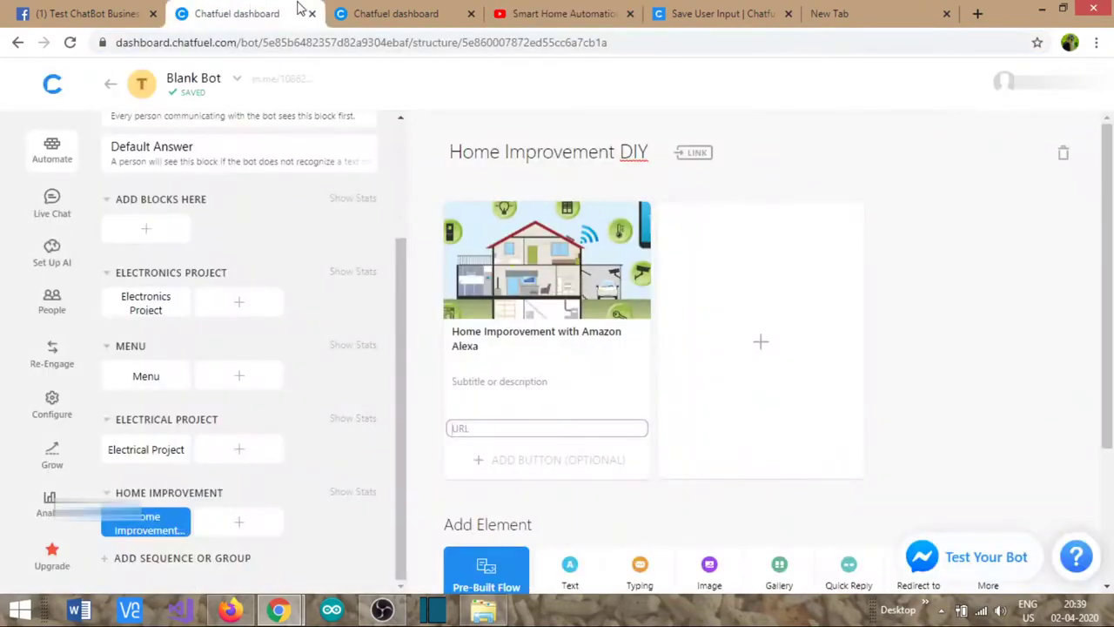
pyautogui.click(482, 429)
pyautogui.hotkey('ctrl', 'v')
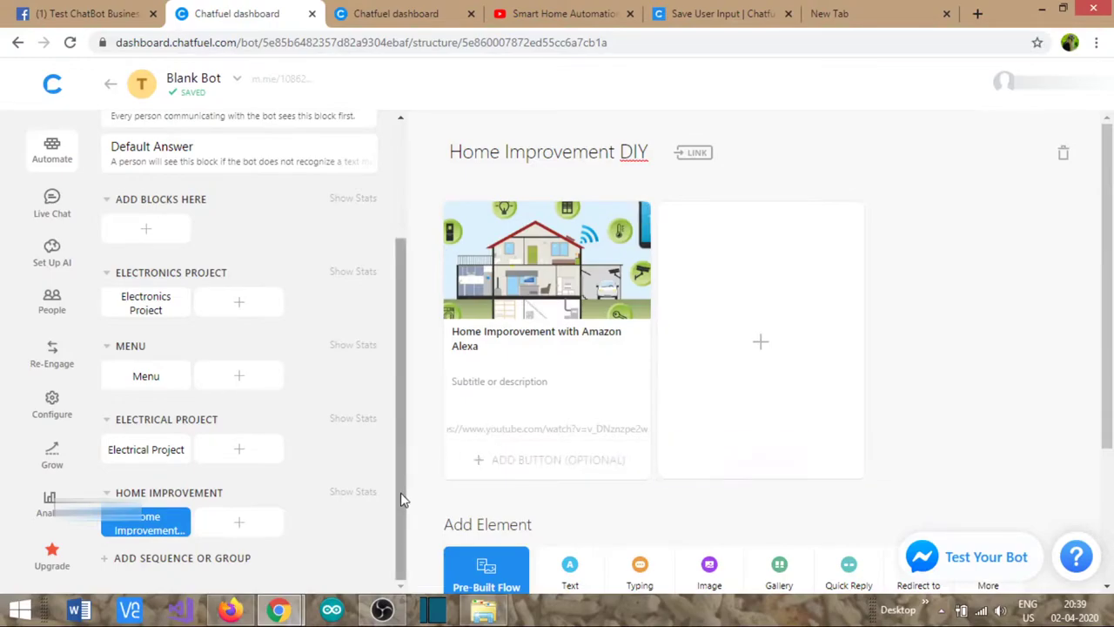
# - Add a Details button to the Menu's Home Improvement DIY Projects card, redirecting to Home Improvement DIY
pyautogui.click(147, 376)
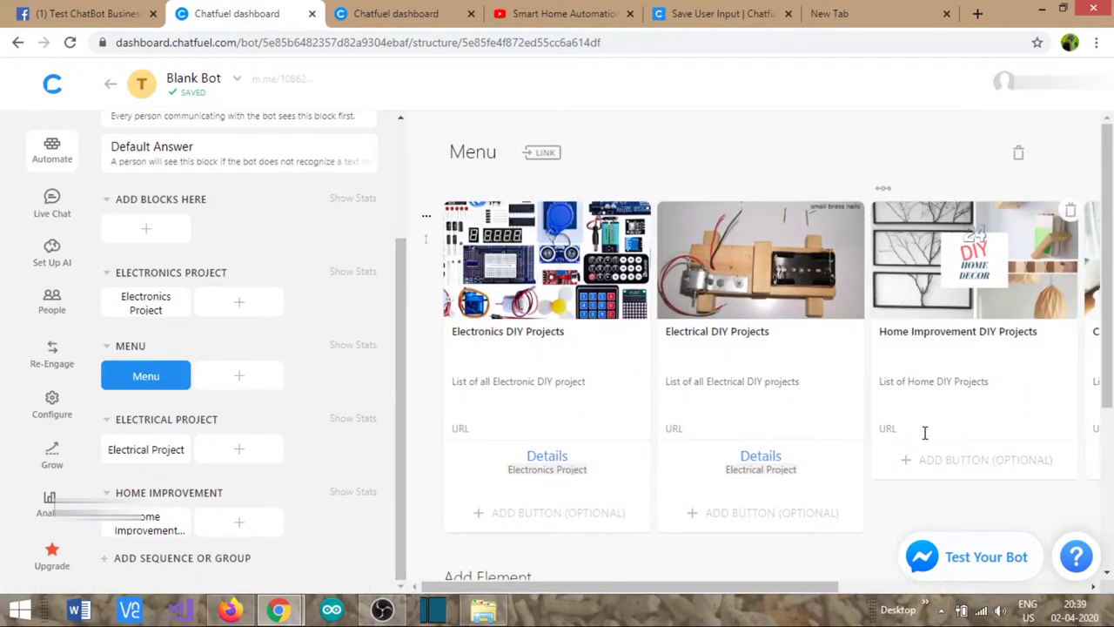
pyautogui.click(932, 467)
pyautogui.write('Details')
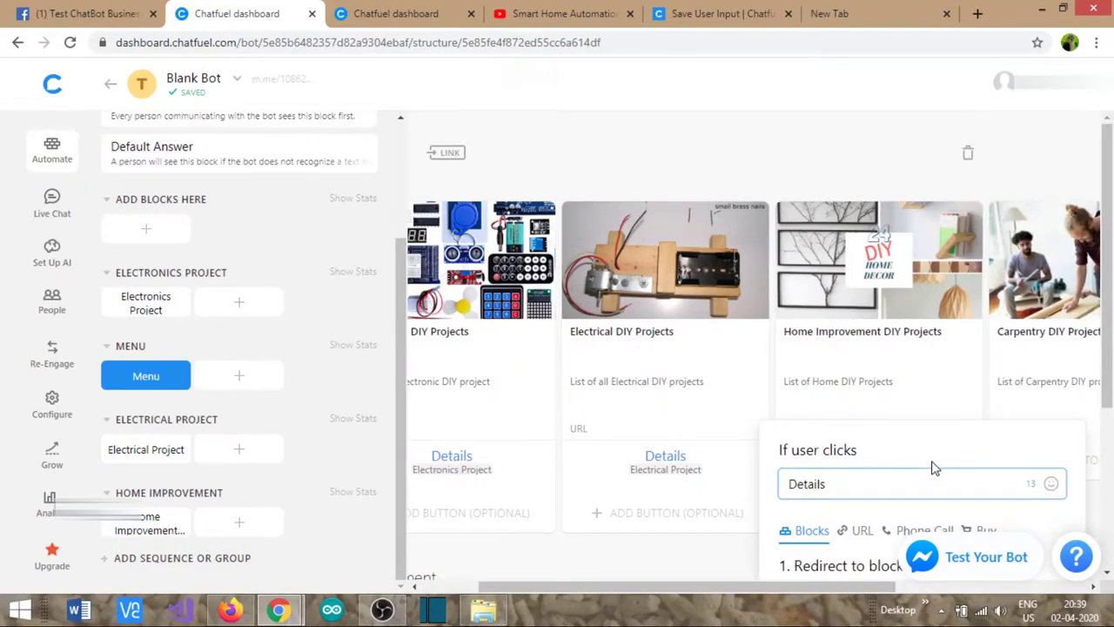
pyautogui.scroll(-3, 931, 469)
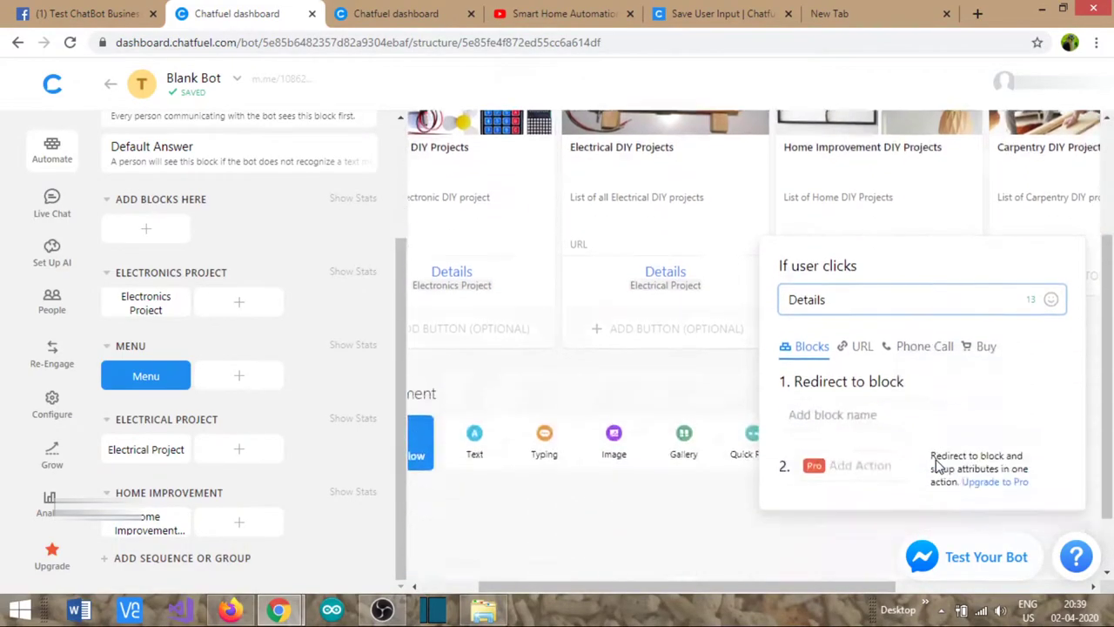
pyautogui.click(865, 362)
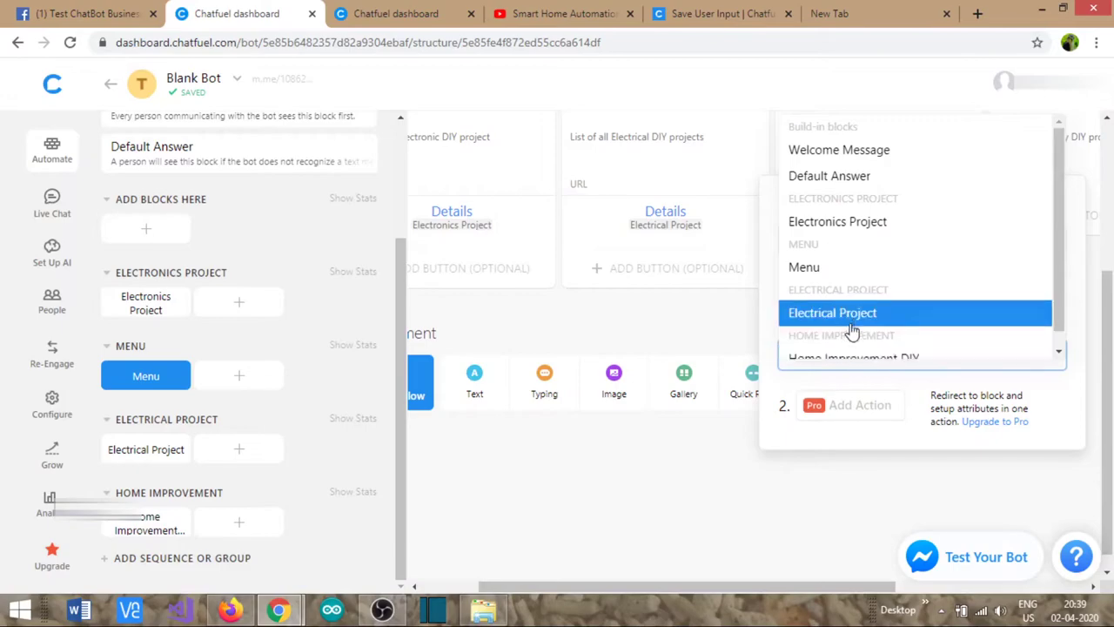
pyautogui.scroll(-1, 851, 324)
pyautogui.click(869, 343)
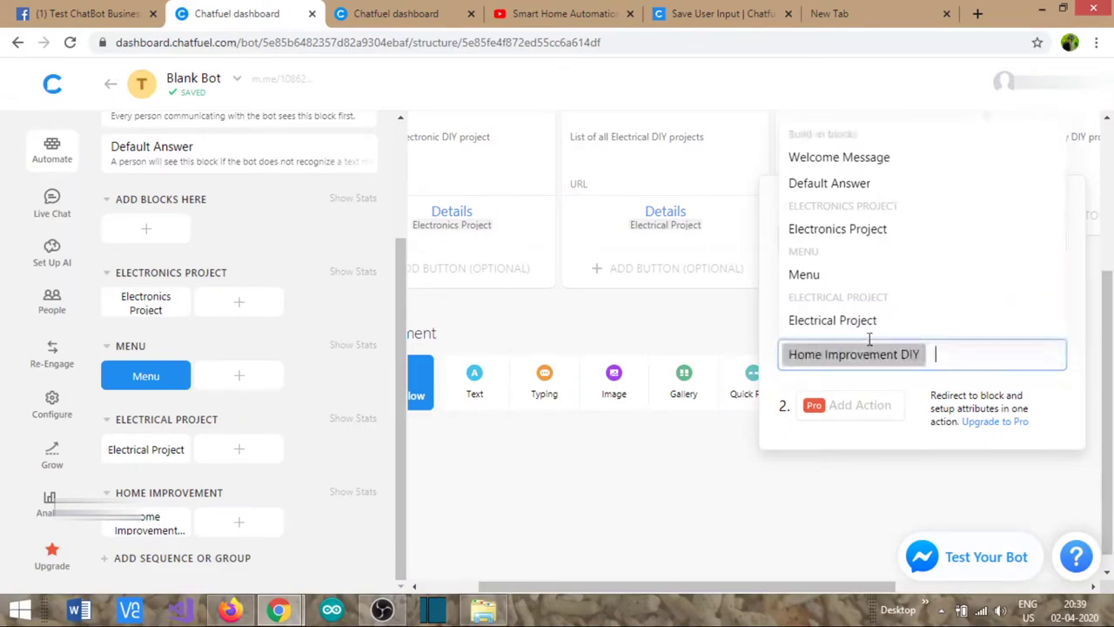
pyautogui.click(759, 485)
pyautogui.hscroll(3, 983, 475)
pyautogui.scroll(3, 987, 453)
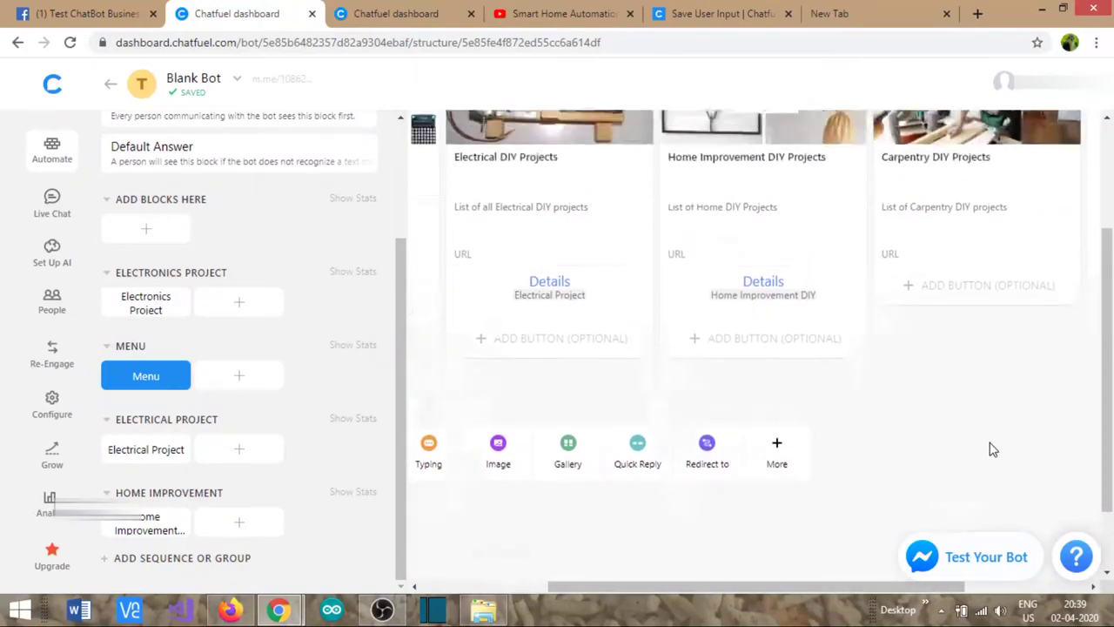
# - Create a new block group named CARPENTRY PROJECT
pyautogui.click(196, 564)
pyautogui.click(169, 512)
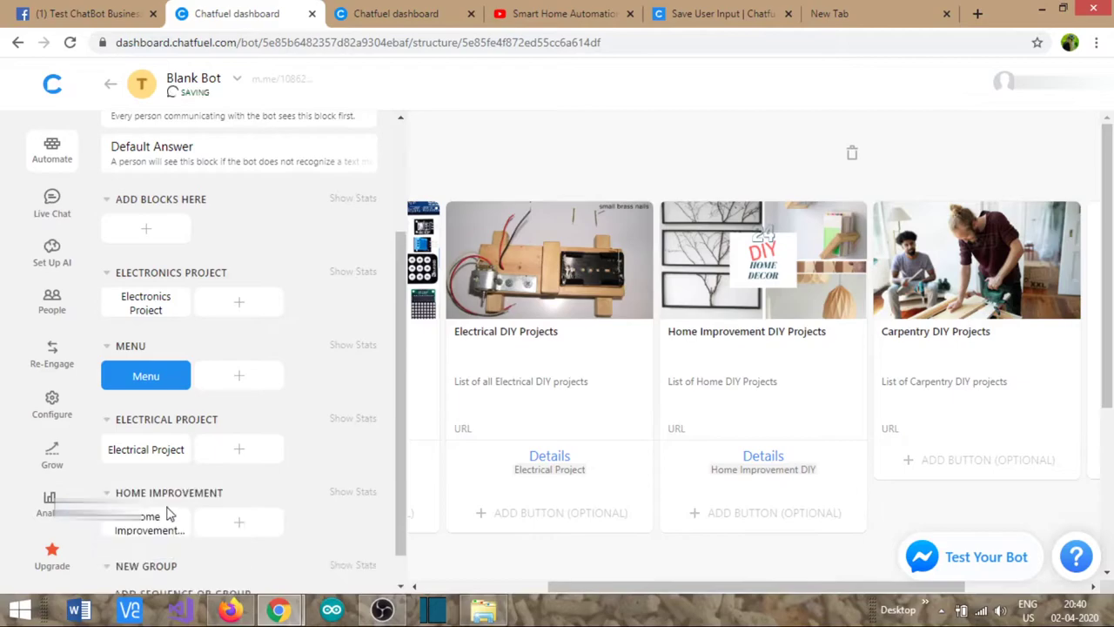
pyautogui.scroll(-1, 165, 509)
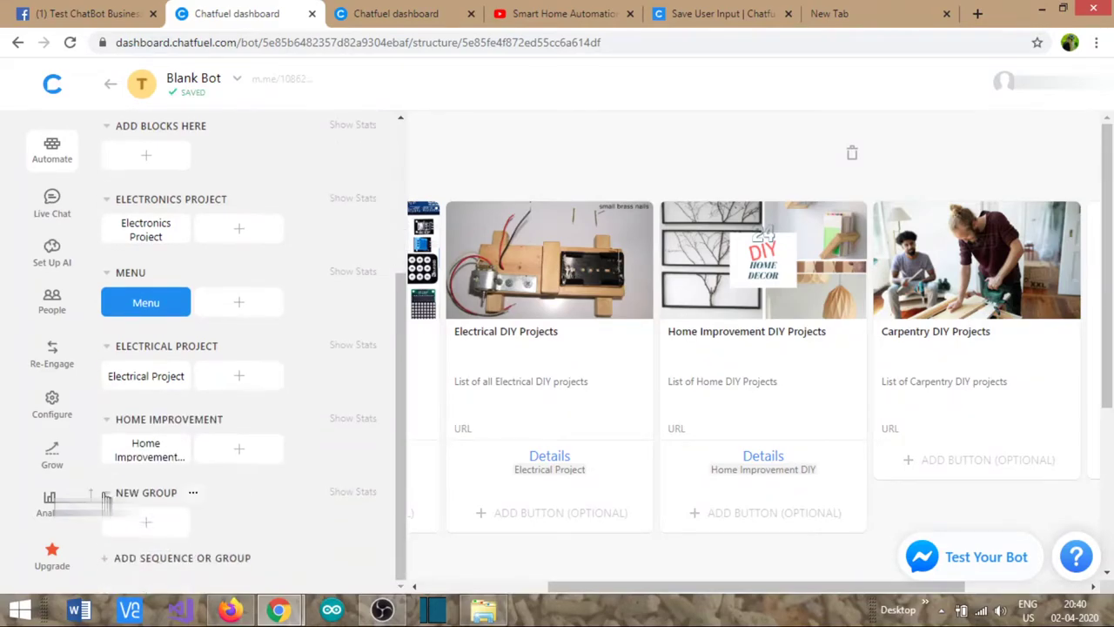
pyautogui.click(161, 493)
pyautogui.write('CAR')
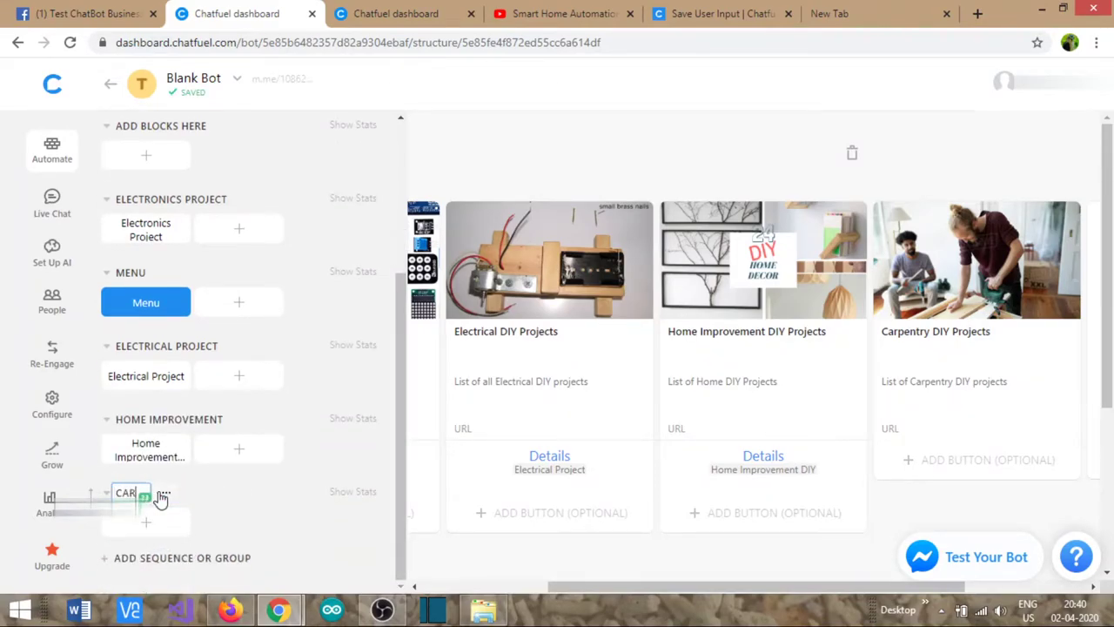
pyautogui.write('PENTRY')
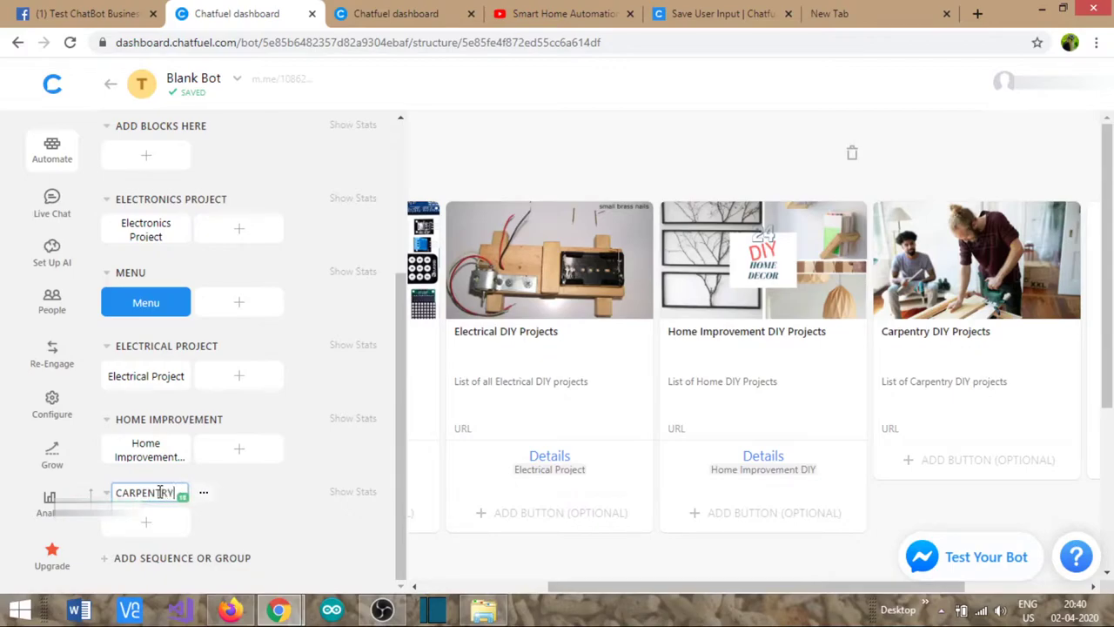
pyautogui.write(' PROJECT')
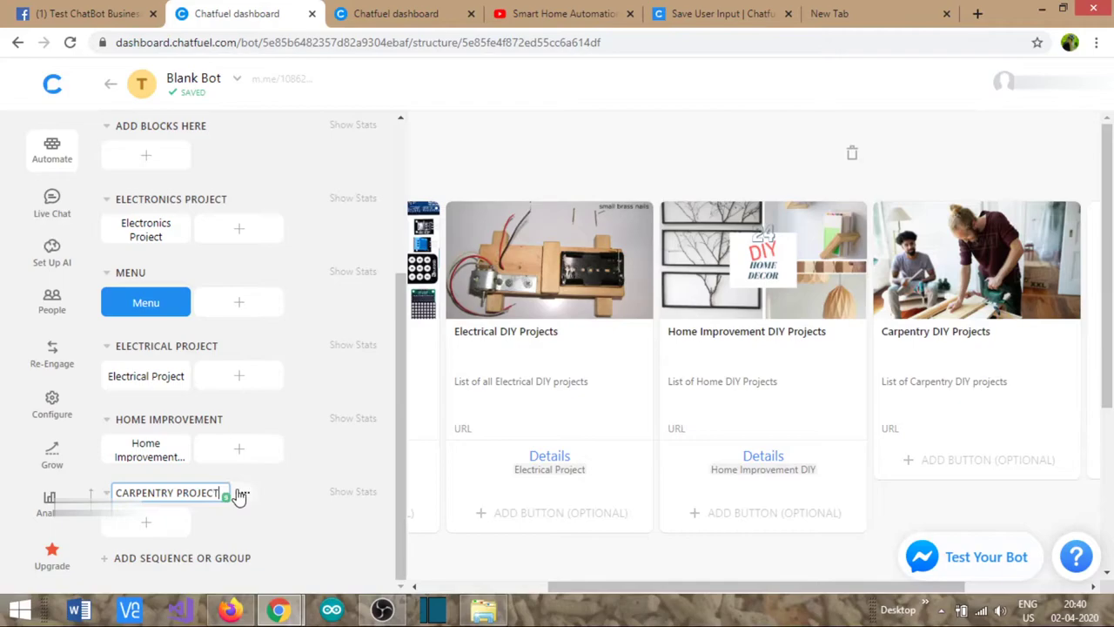
# - Add a block named Carpentry Project to the CARPENTRY PROJECT group
pyautogui.click(155, 526)
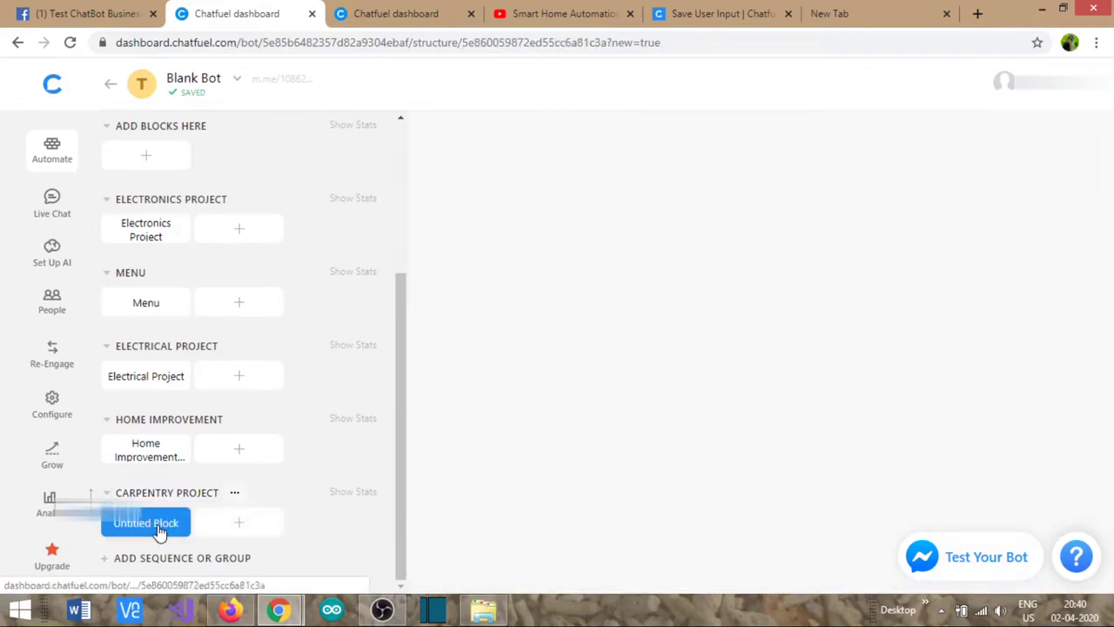
pyautogui.doubleClick(500, 159)
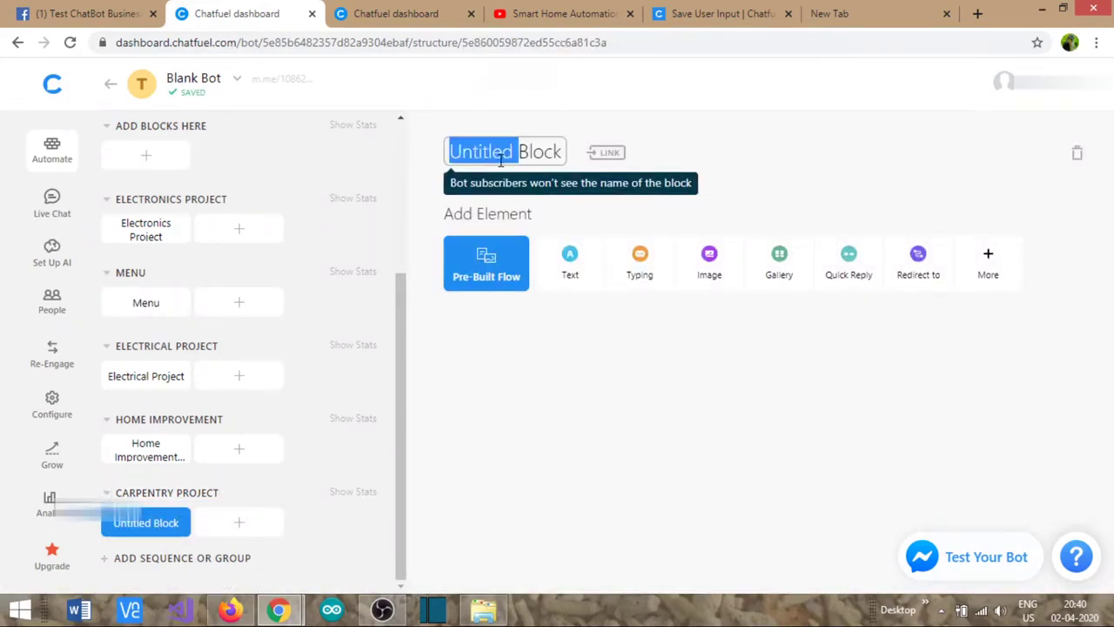
pyautogui.hotkey('ctrl', 'a')
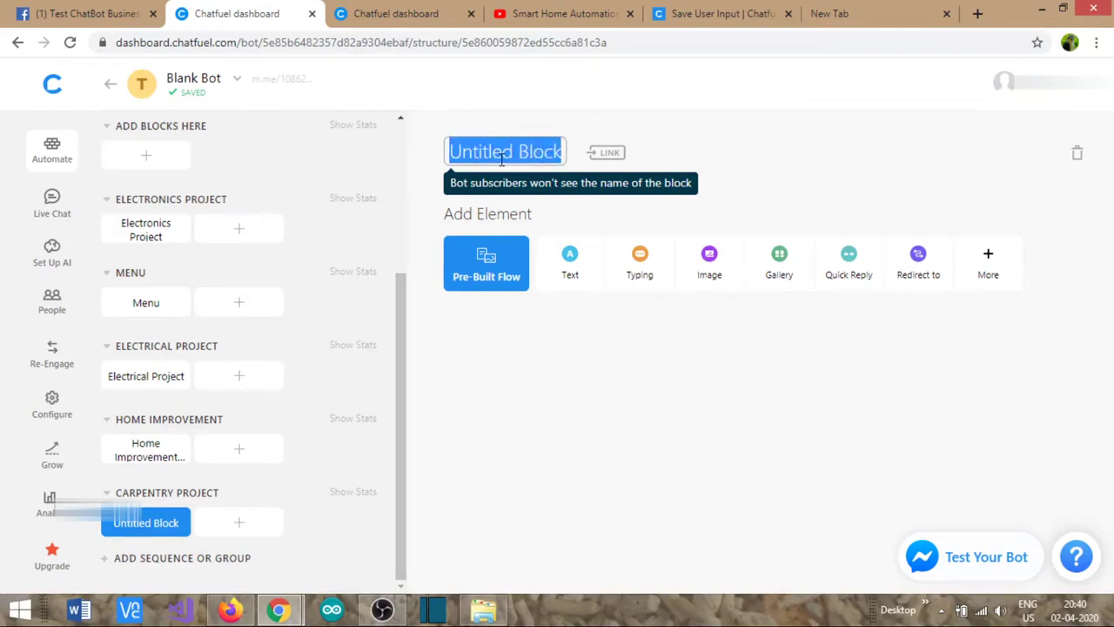
pyautogui.write('Carpentry Proj')
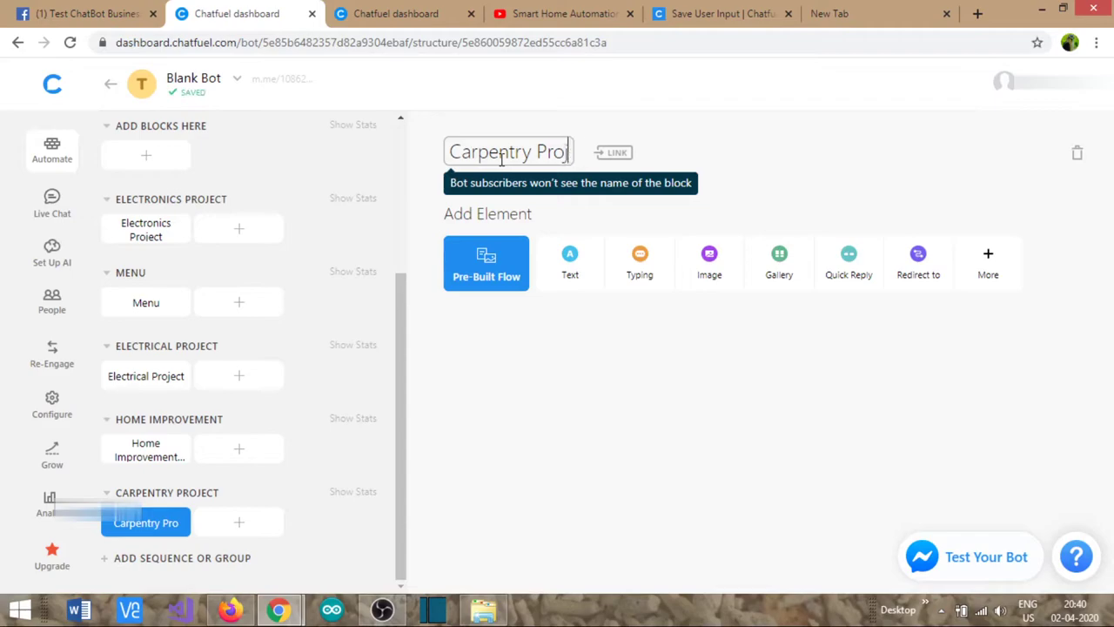
pyautogui.write('ect')
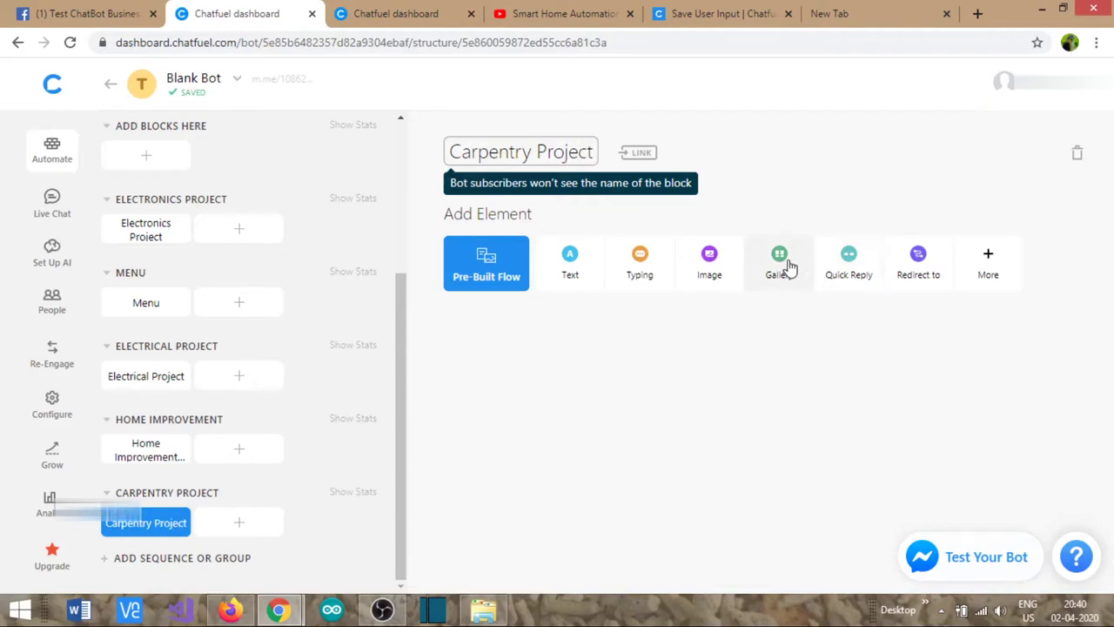
pyautogui.click(788, 266)
# - Give the gallery card the cropped capentry diy.jpg photo and heading 'Carpentry DIY with Acrylic Sheets'
pyautogui.click(548, 261)
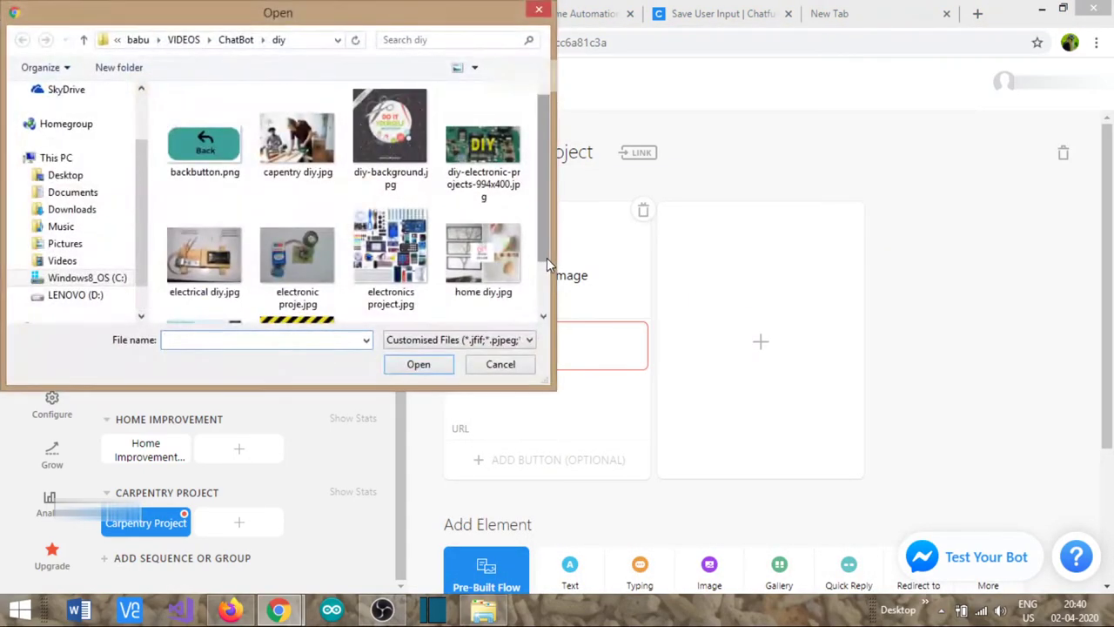
pyautogui.doubleClick(306, 139)
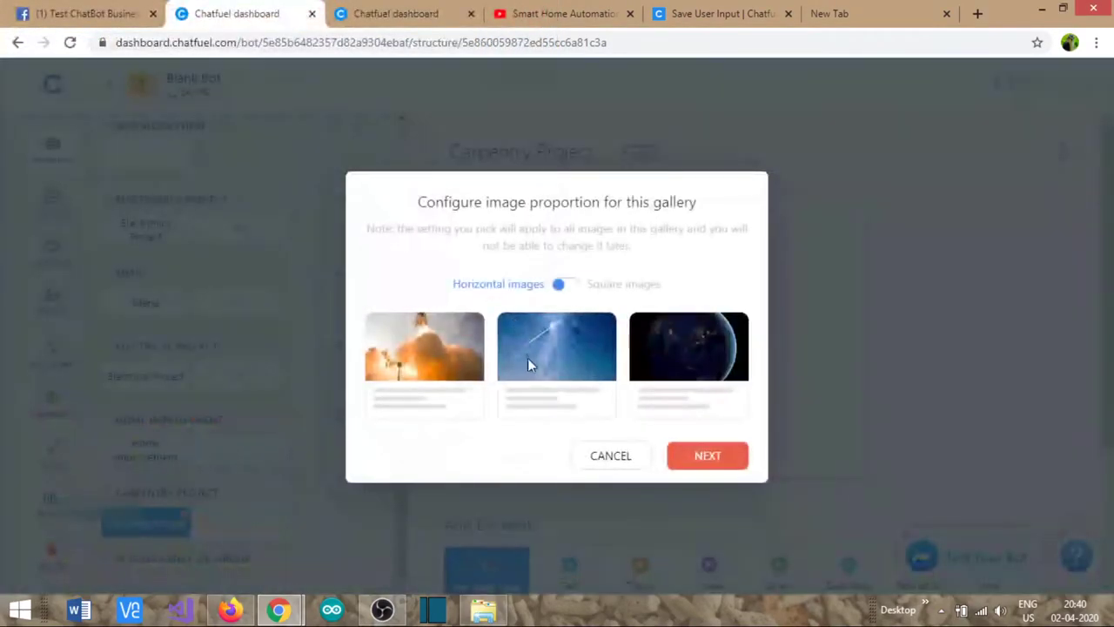
pyautogui.click(709, 455)
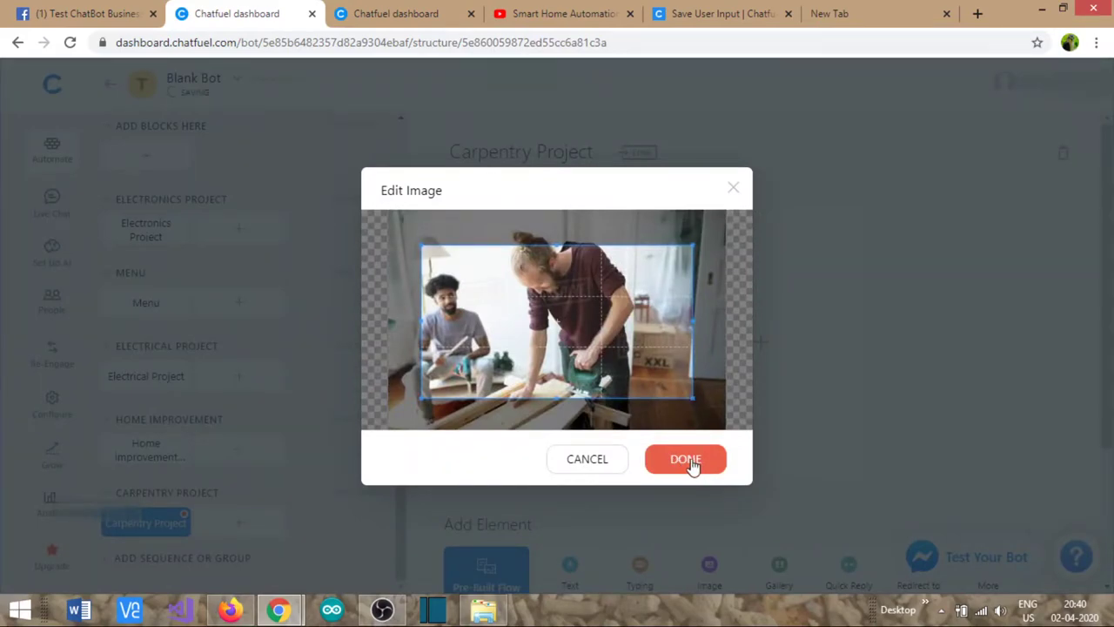
pyautogui.click(686, 469)
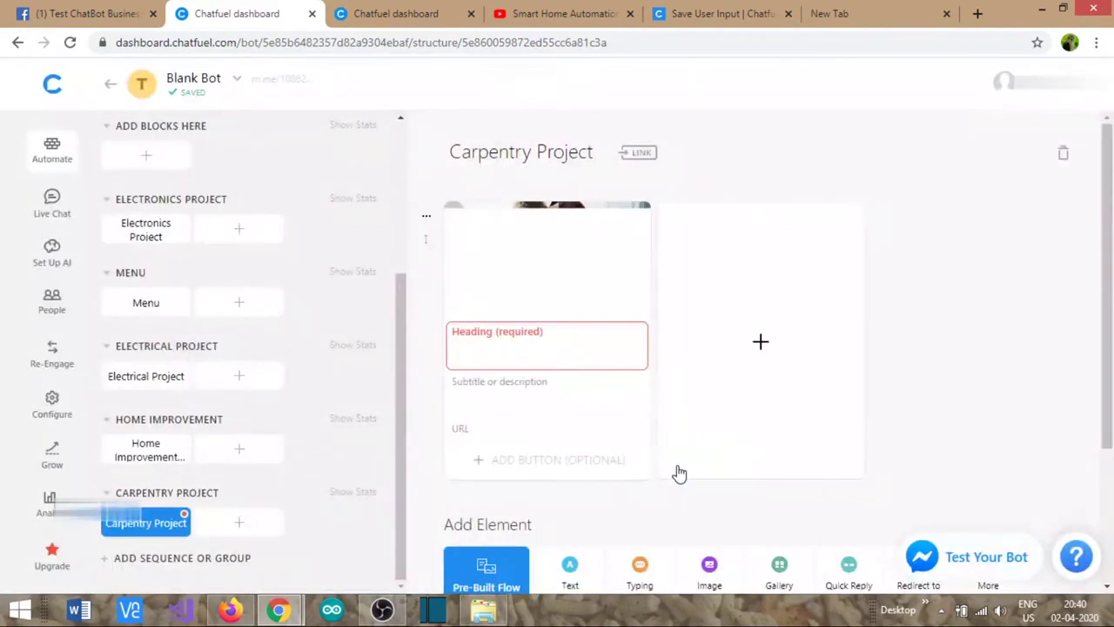
pyautogui.click(554, 360)
pyautogui.write('C')
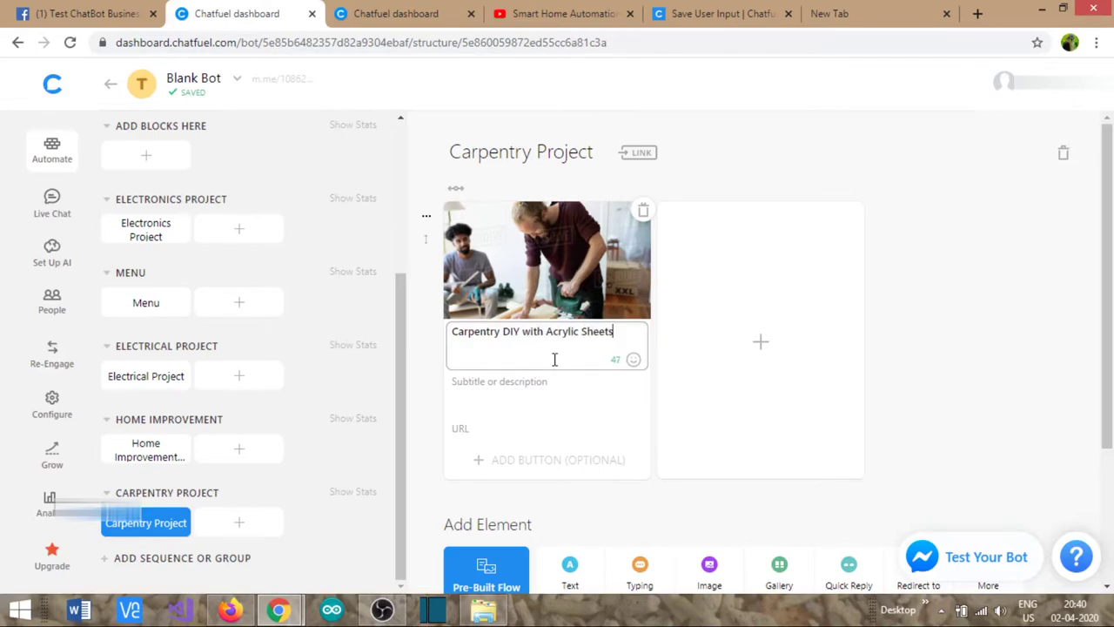
# - Copy the Acrylic Sheets video's YouTube address into the Carpentry card's URL field
pyautogui.click(529, 14)
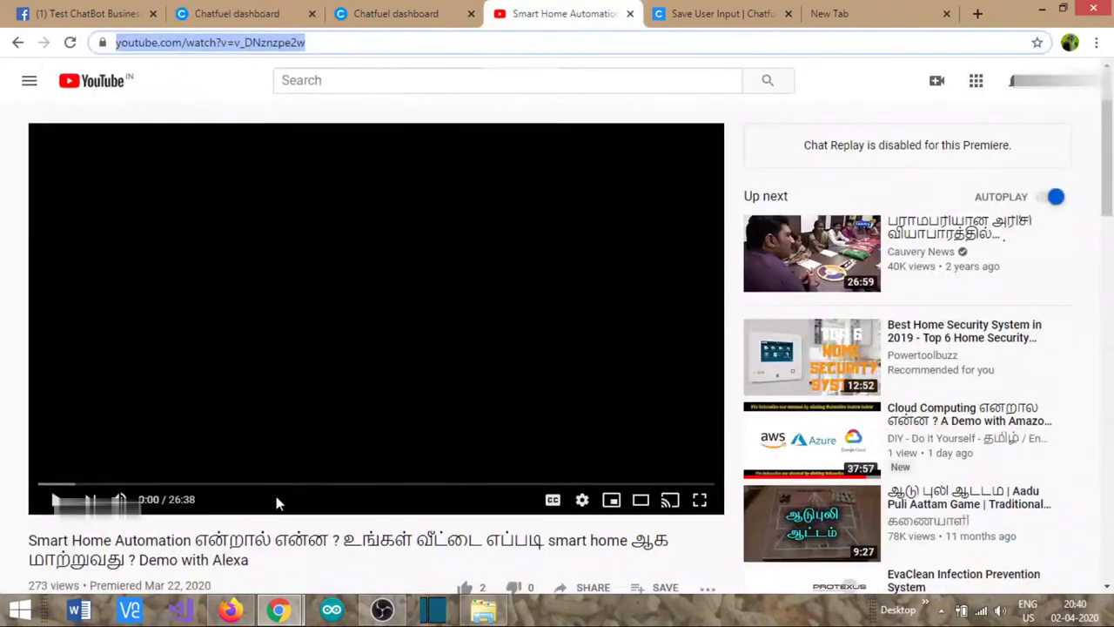
pyautogui.scroll(-5, 165, 435)
pyautogui.click(128, 231)
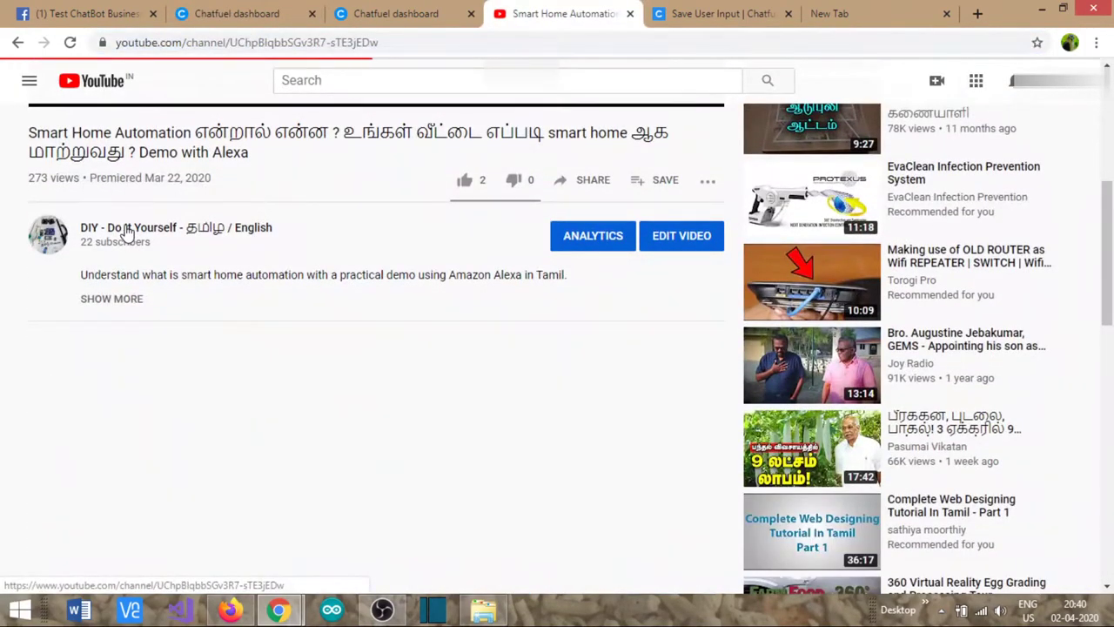
pyautogui.scroll(-3, 544, 435)
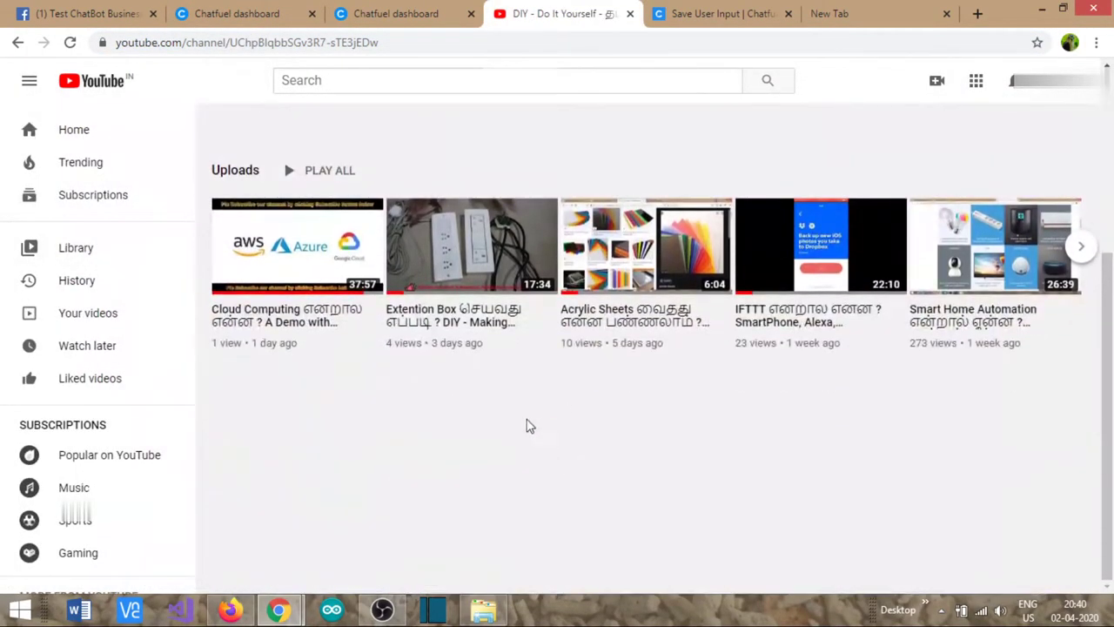
pyautogui.click(597, 331)
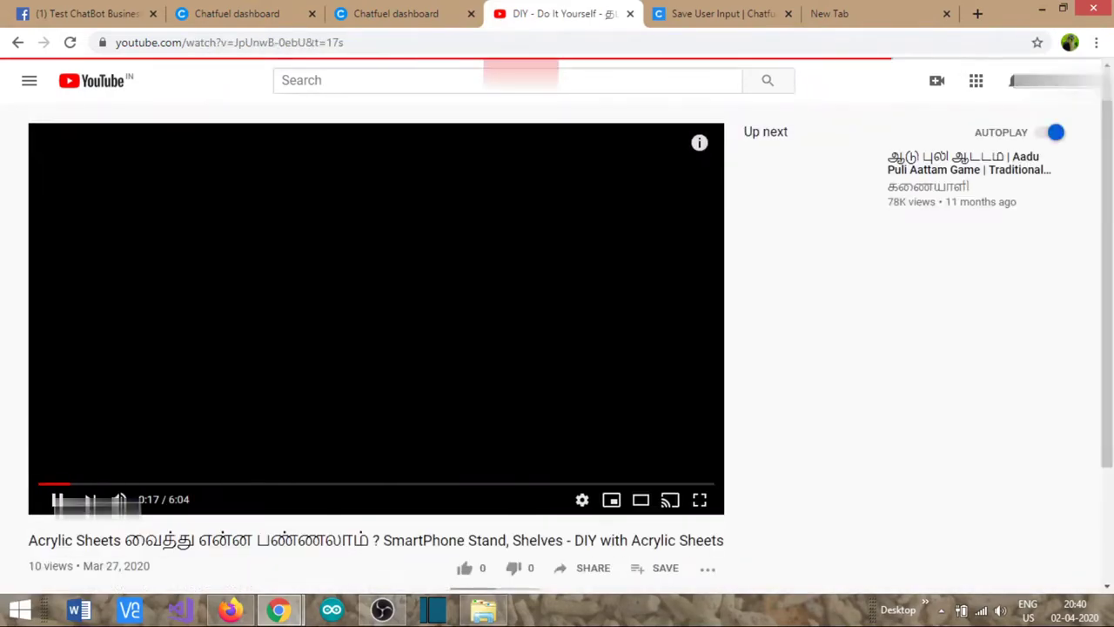
pyautogui.click(203, 42)
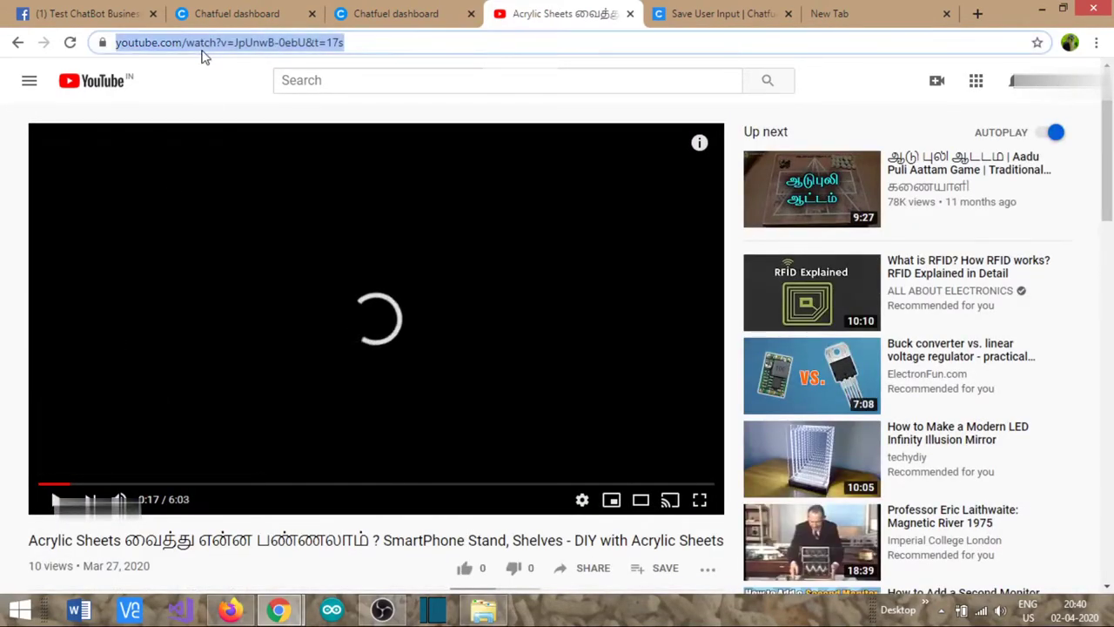
pyautogui.click(255, 9)
pyautogui.click(506, 432)
pyautogui.write('https://www.youtube.com/watch?v=lpUnwB-0ebU&t=17s')
pyautogui.click(935, 394)
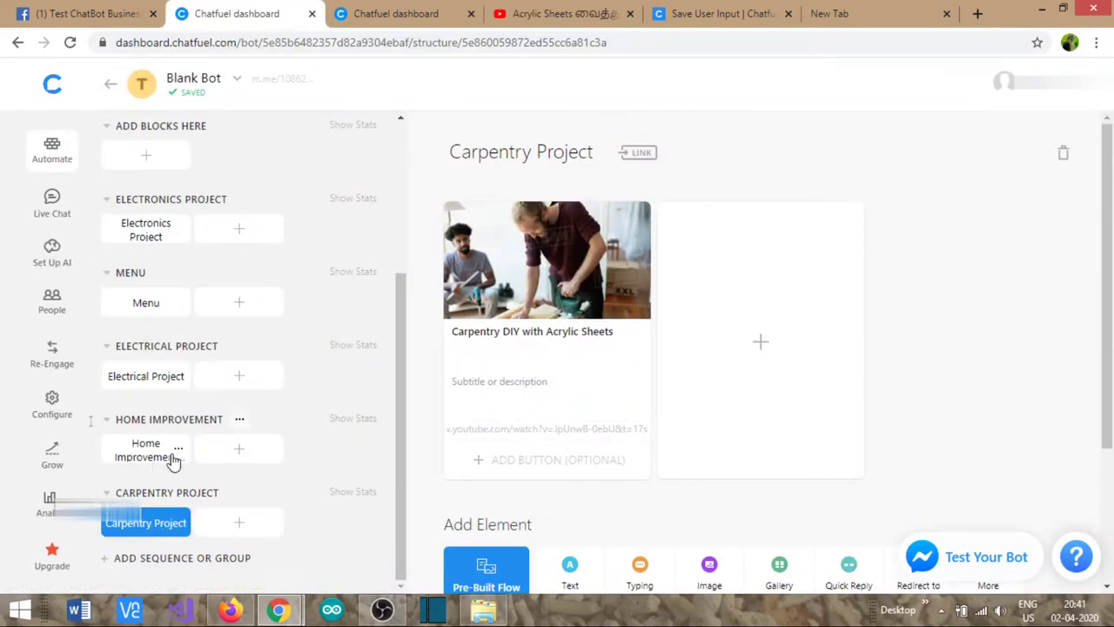
# - Add a Details button to the Menu's Carpentry DIY Projects card, redirecting to Carpentry Project
pyautogui.click(146, 304)
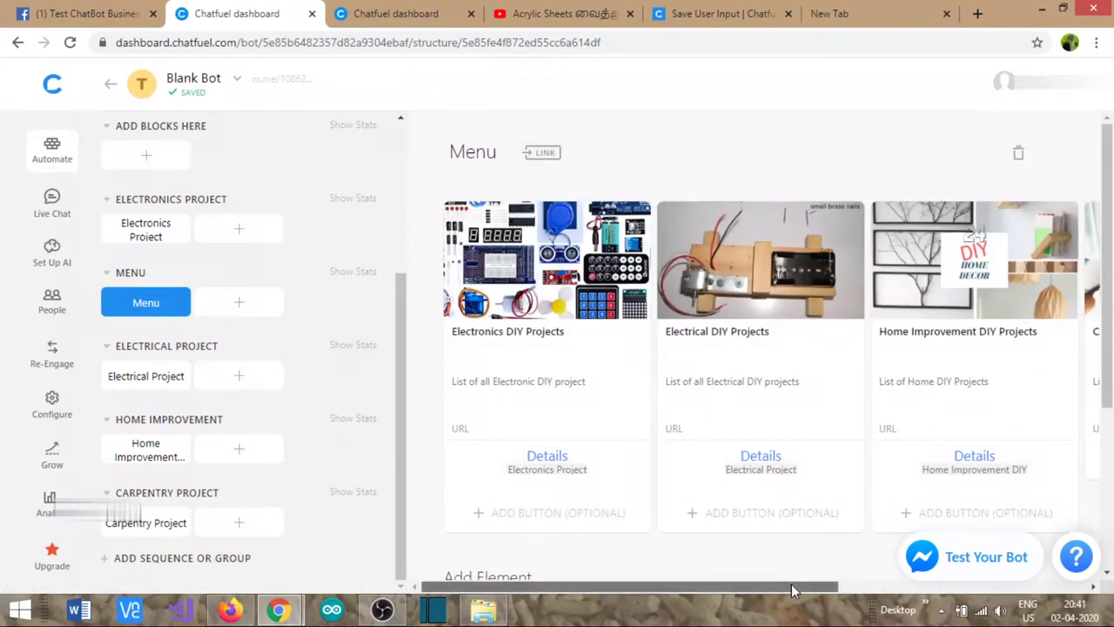
pyautogui.moveTo(792, 591); pyautogui.dragTo(928, 590)
pyautogui.click(916, 461)
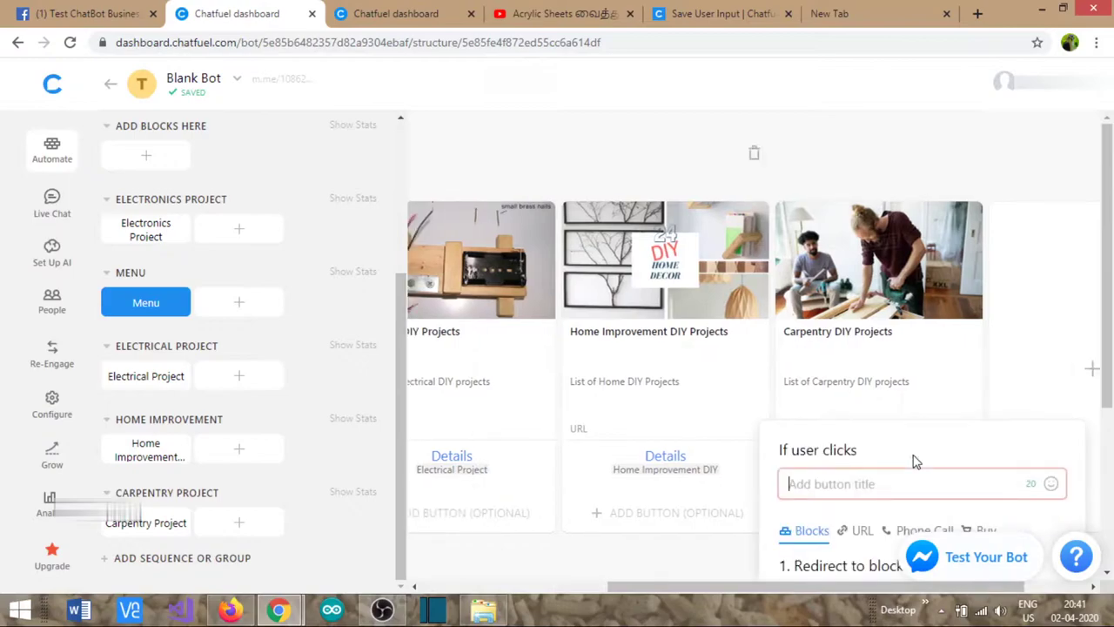
pyautogui.write('Details')
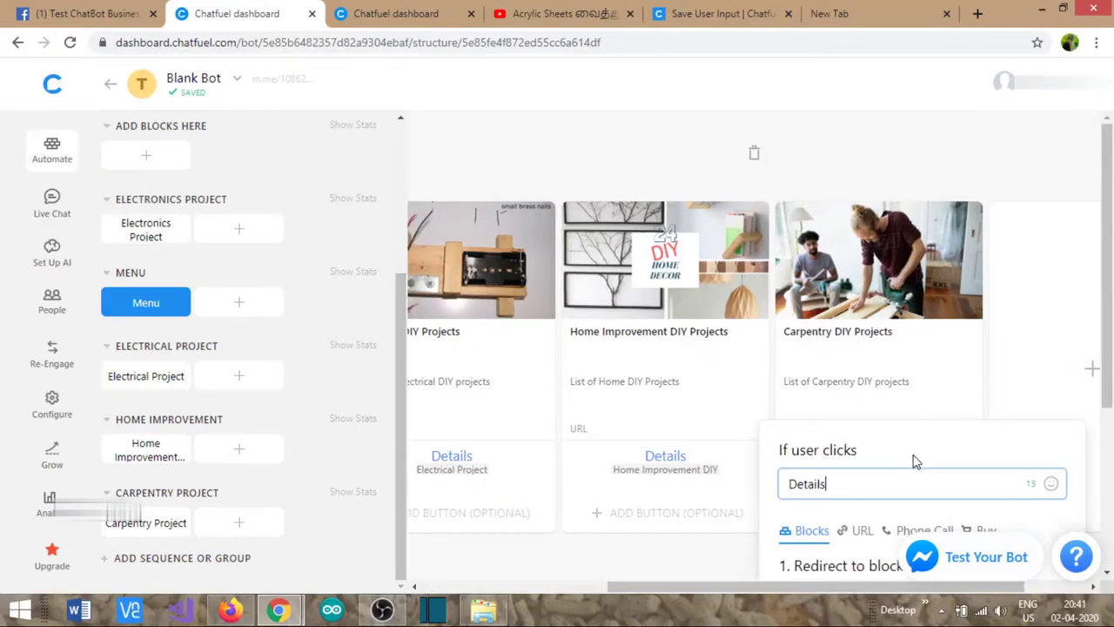
pyautogui.scroll(-2, 916, 461)
pyautogui.click(842, 440)
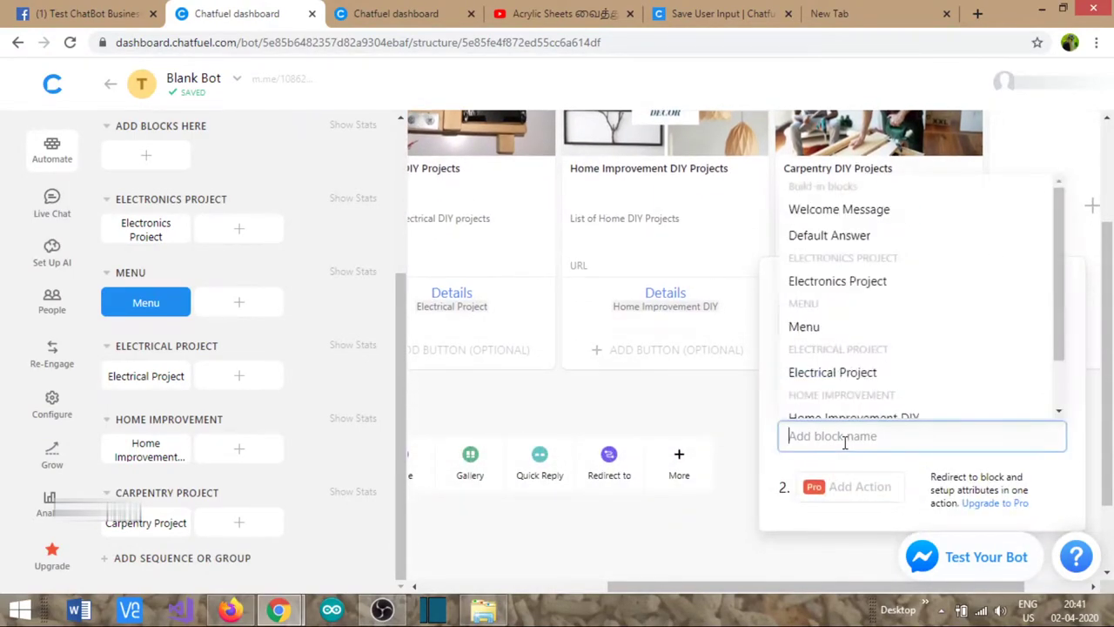
pyautogui.scroll(-2, 862, 415)
pyautogui.click(860, 409)
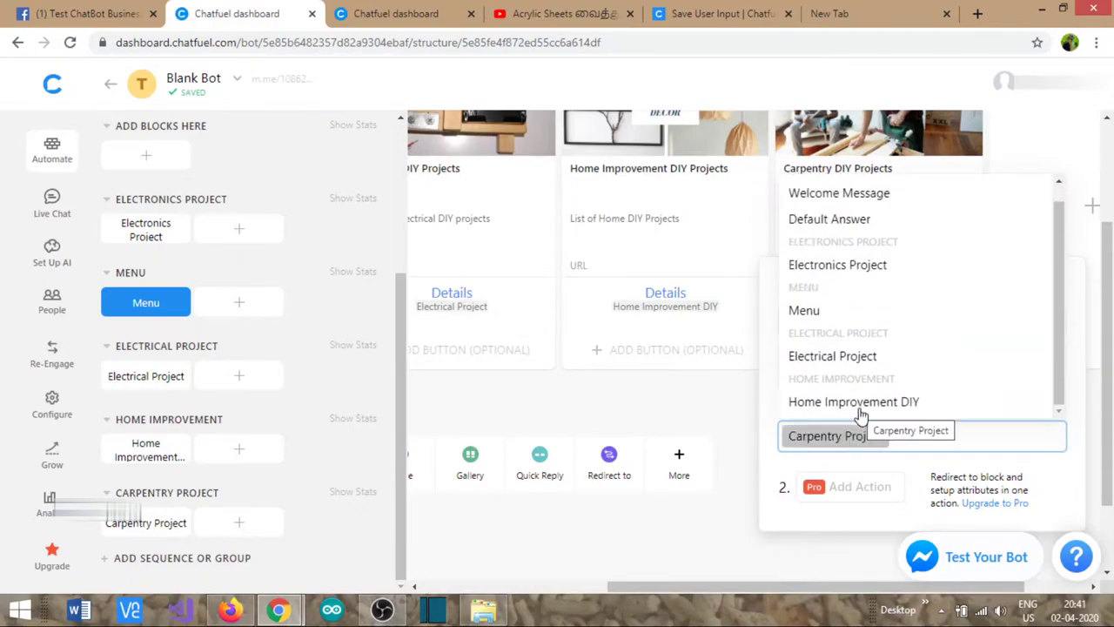
pyautogui.click(731, 423)
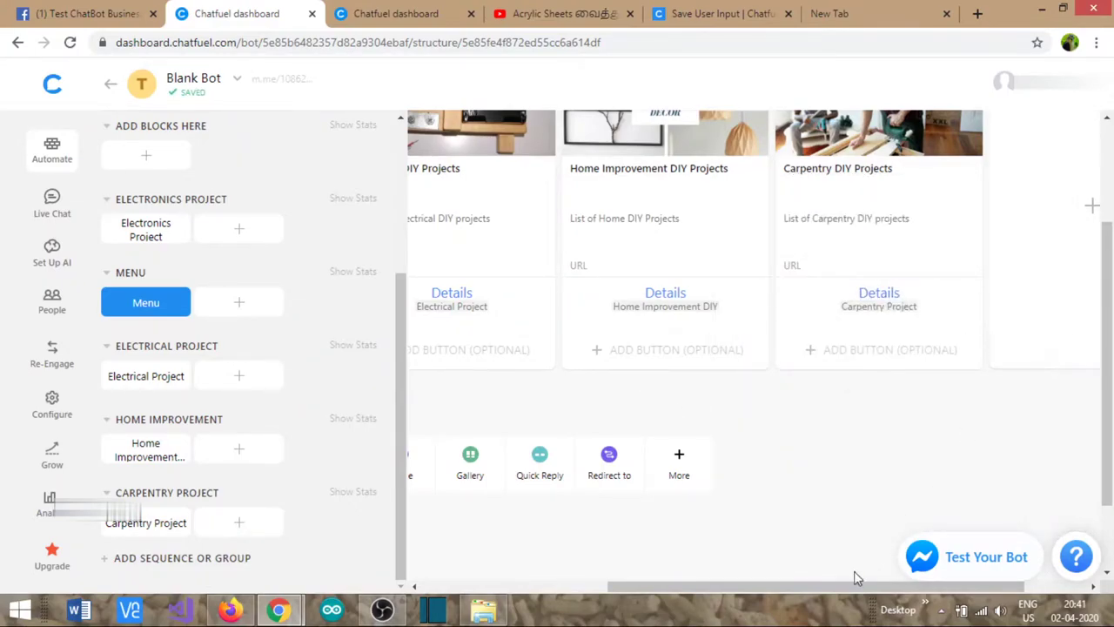
# - Add a fifth Menu gallery card with the backbutton.png image and heading 'Go Back'
pyautogui.moveTo(848, 586); pyautogui.dragTo(916, 586)
pyautogui.scroll(2, 895, 391)
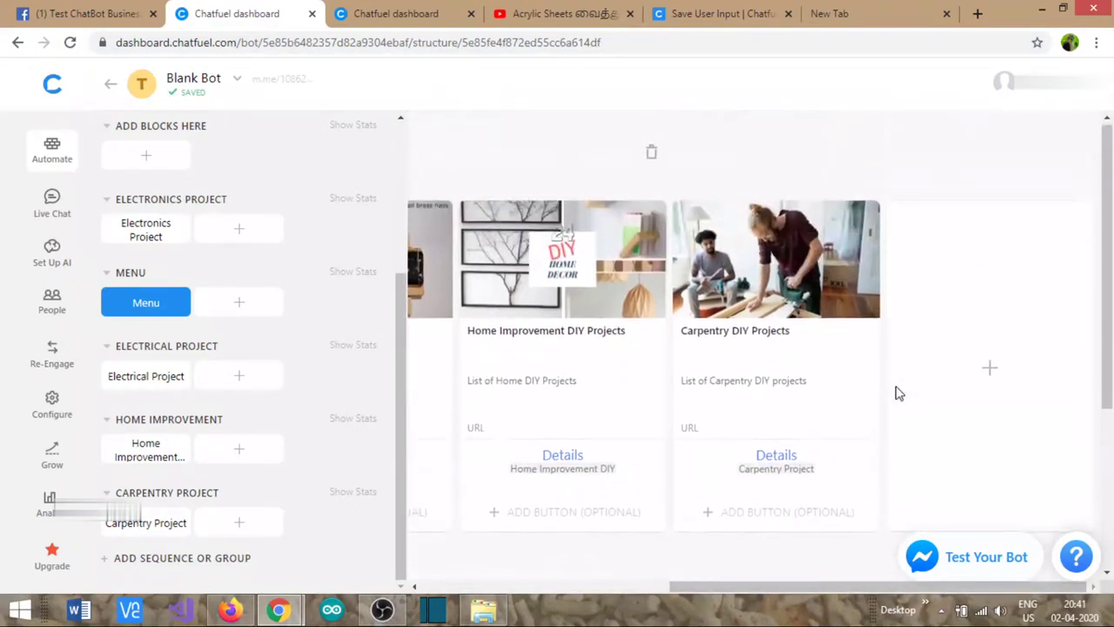
pyautogui.click(992, 372)
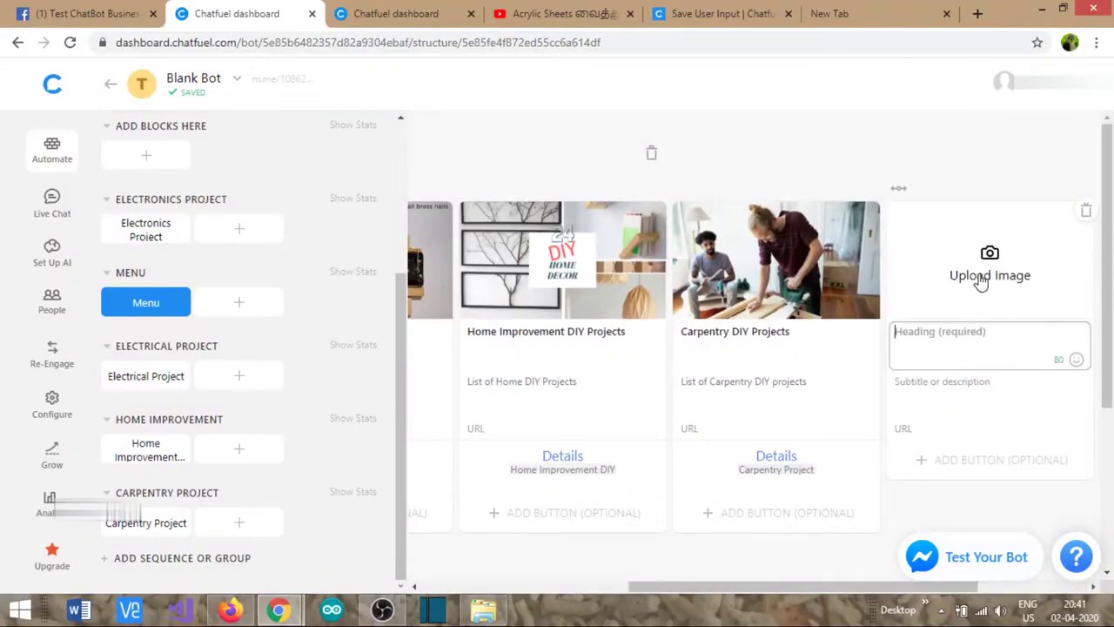
pyautogui.click(988, 272)
pyautogui.doubleClick(202, 151)
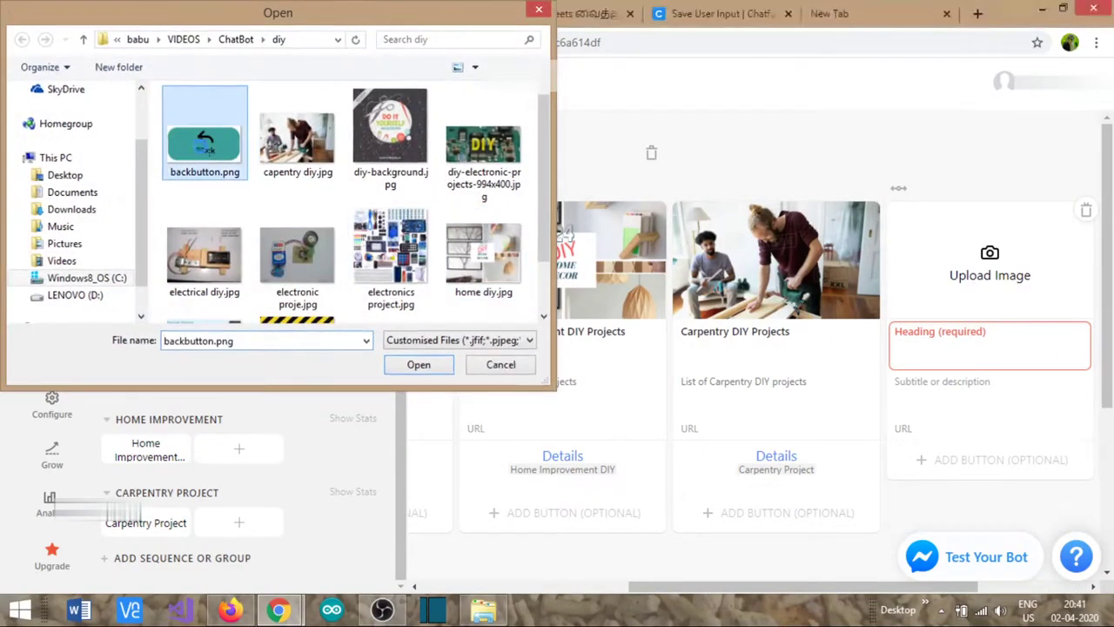
pyautogui.click(962, 345)
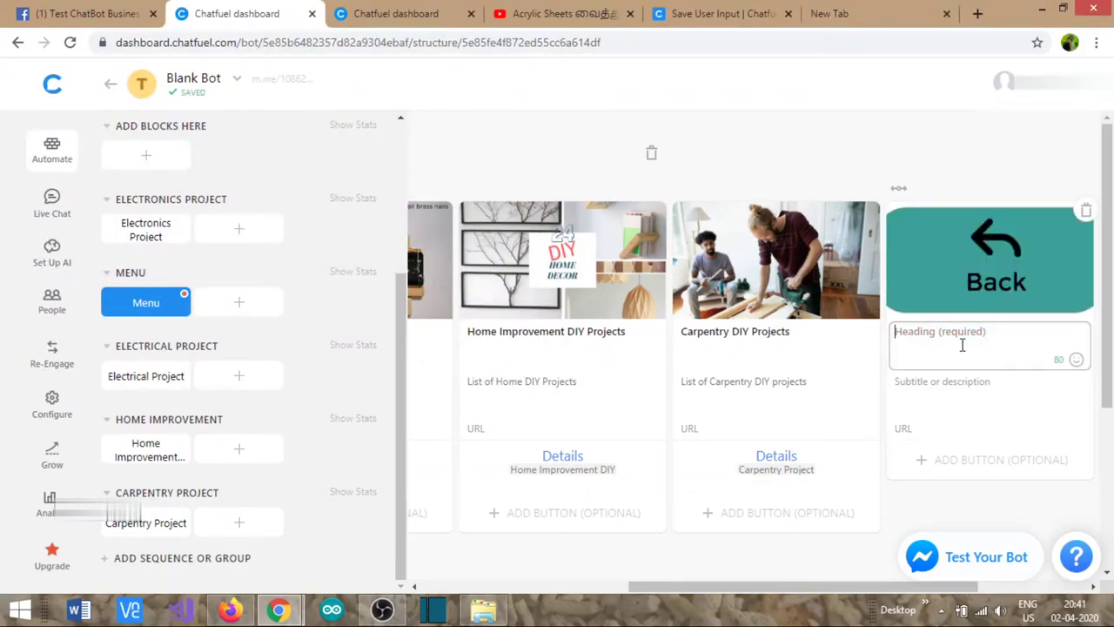
pyautogui.write('Go Back')
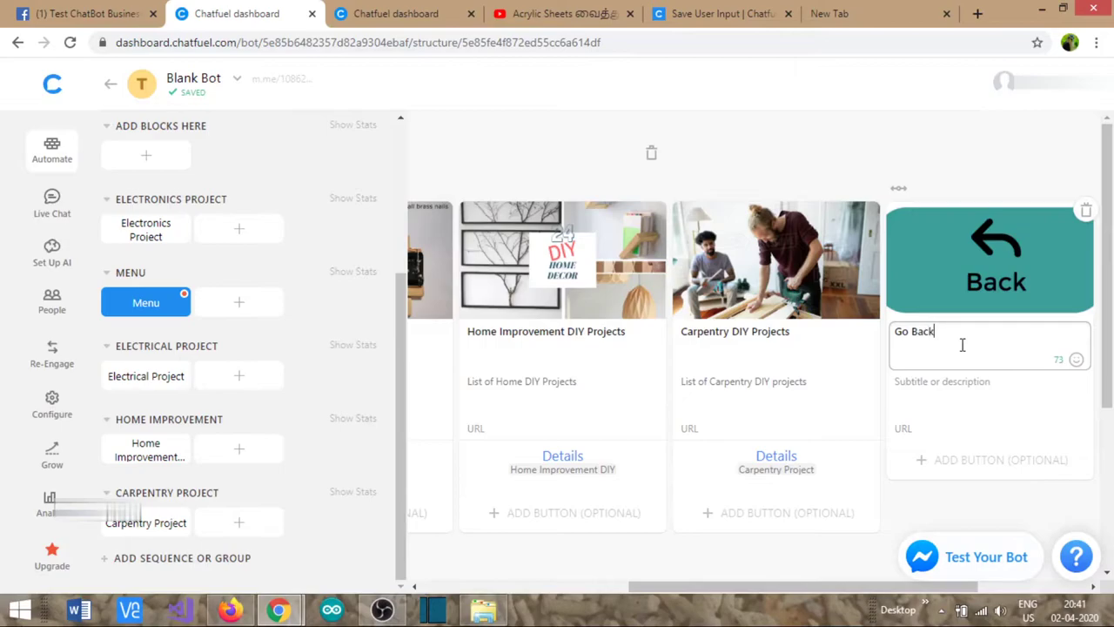
# - Give the Go Back card a button titled 'Back'
pyautogui.click(964, 461)
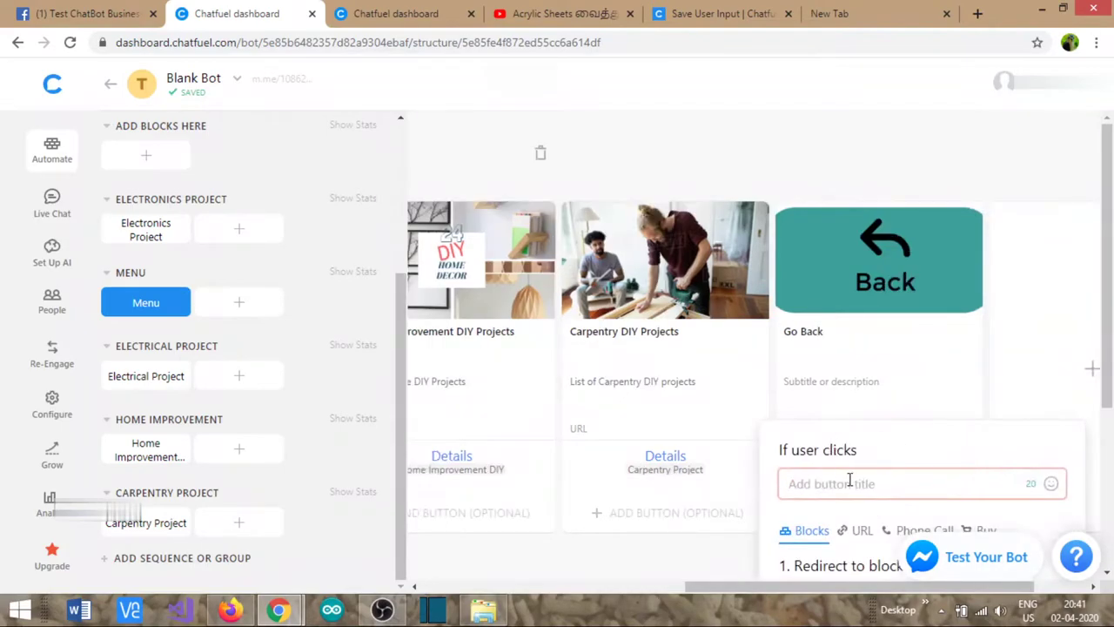
pyautogui.write('Back')
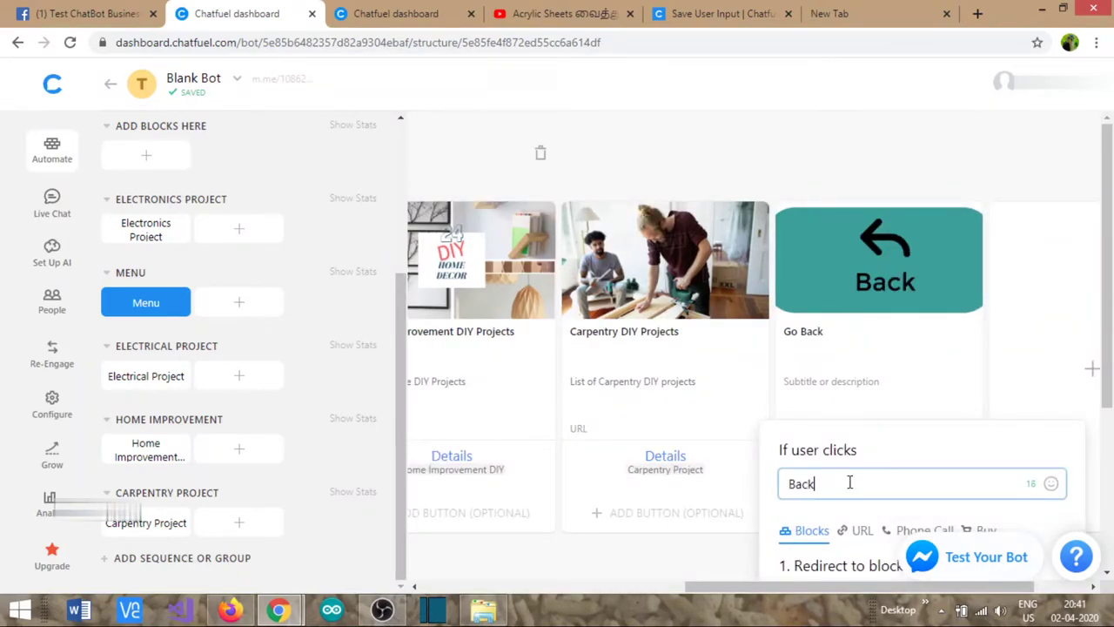
pyautogui.scroll(-3, 849, 483)
pyautogui.click(858, 356)
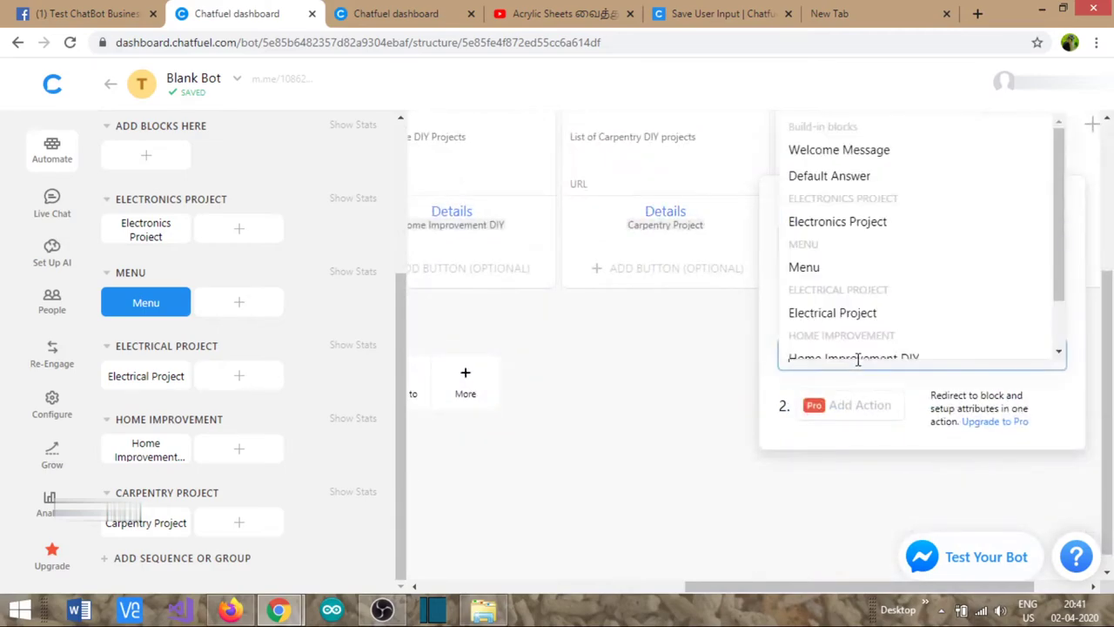
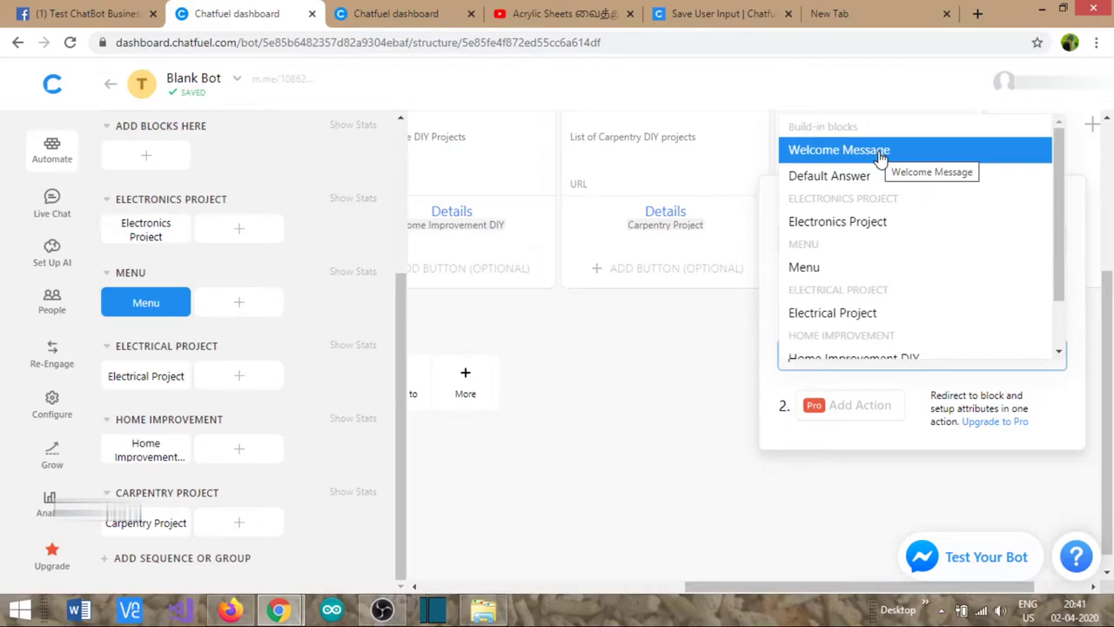
# - Link the third card's Back button to the Welcome Message block
pyautogui.click(718, 416)
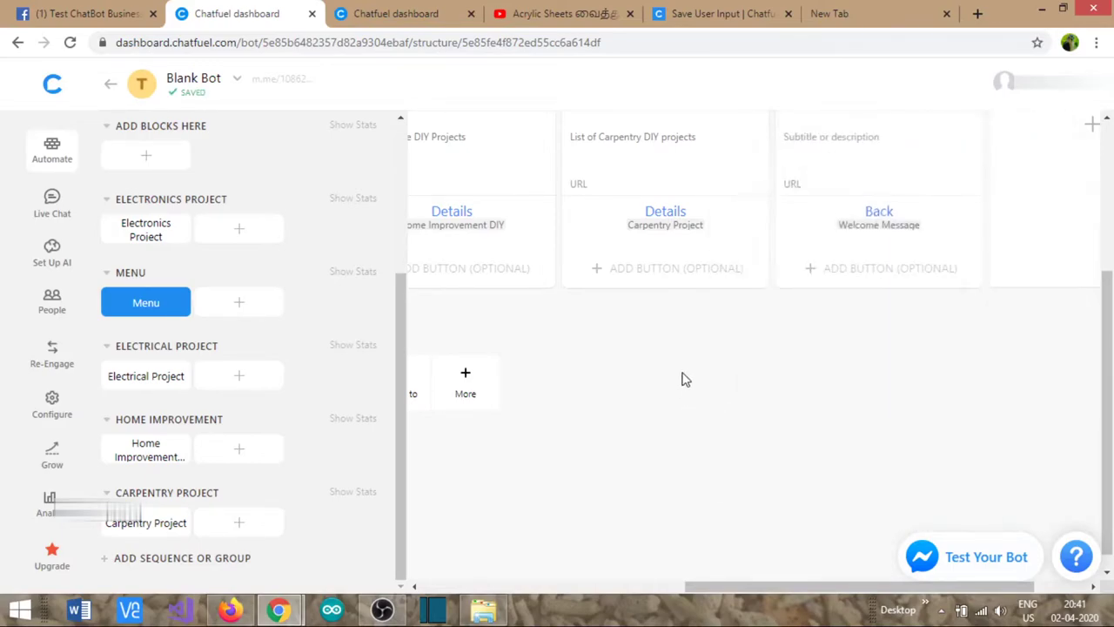
pyautogui.moveTo(742, 591); pyautogui.dragTo(480, 591)
pyautogui.scroll(1, 551, 213)
pyautogui.scroll(1, 551, 213)
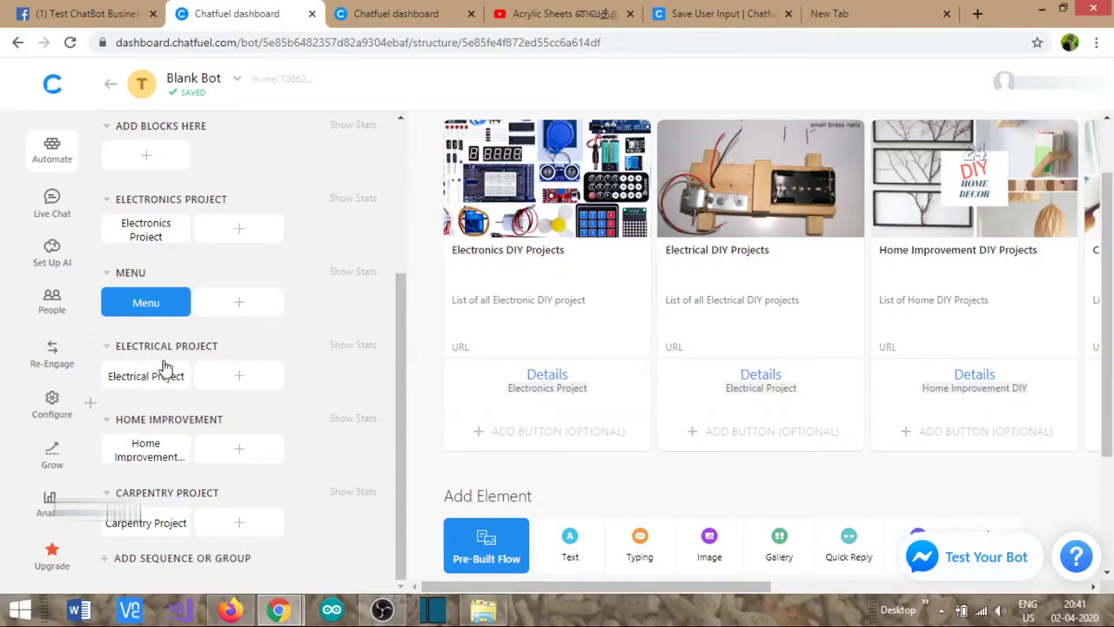
# - Send 'hi' to the Test ChatBot Business bot and read its default reply
pyautogui.click(90, 15)
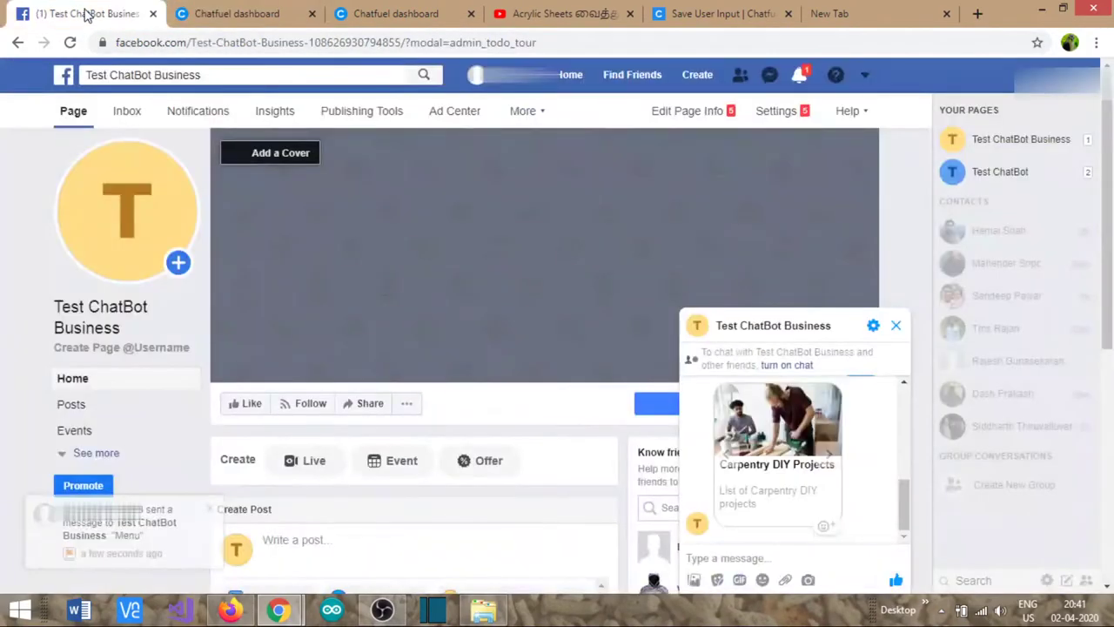
pyautogui.click(745, 558)
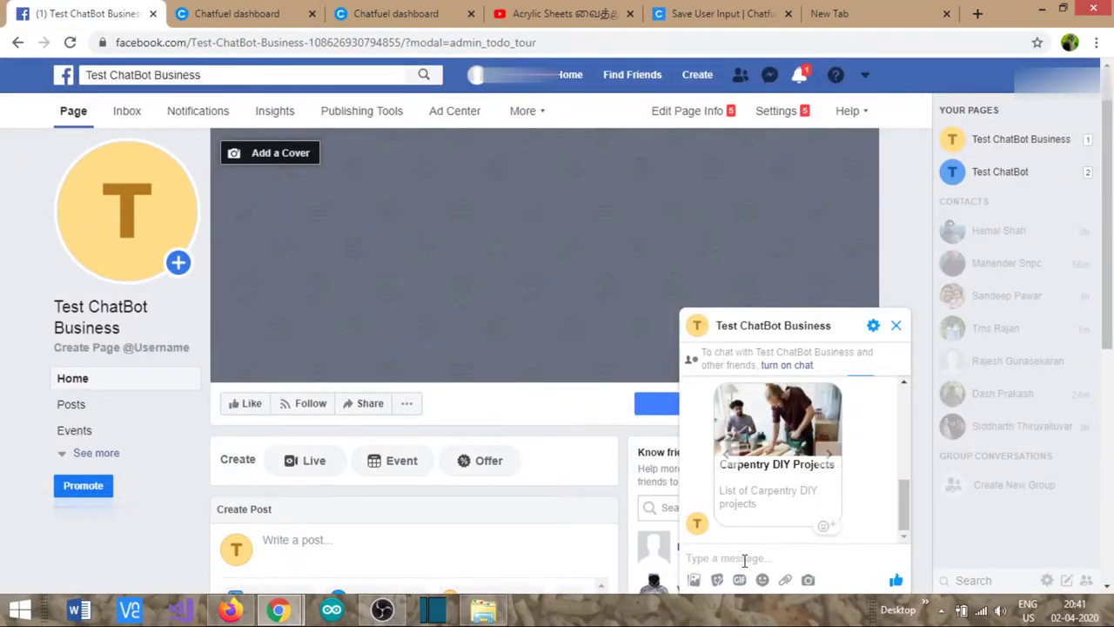
pyautogui.write('he')
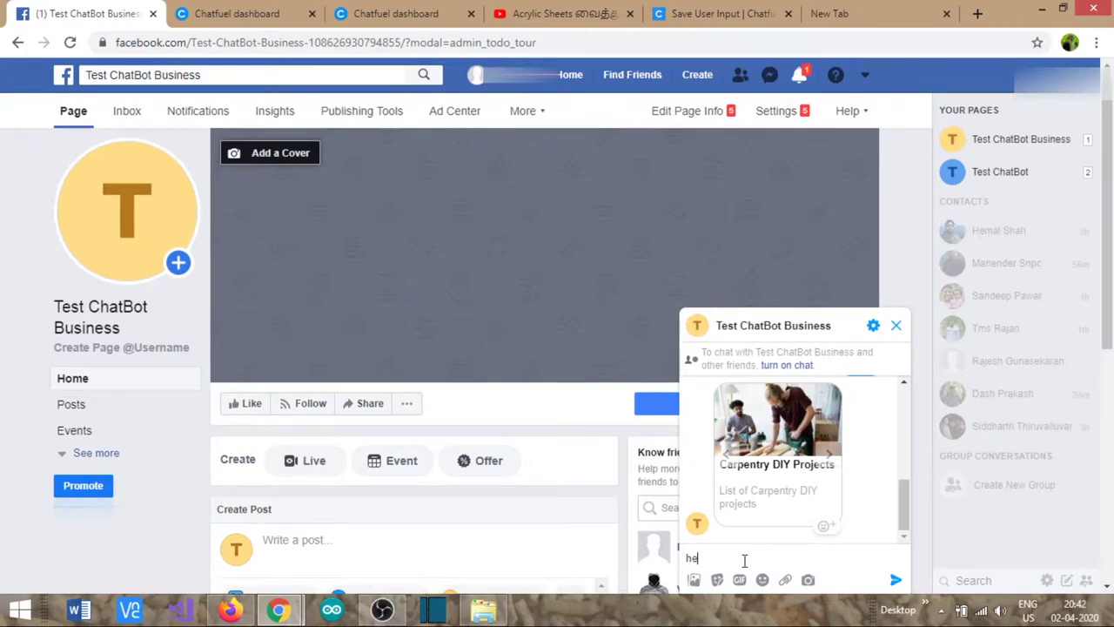
pyautogui.press('BackSpace')
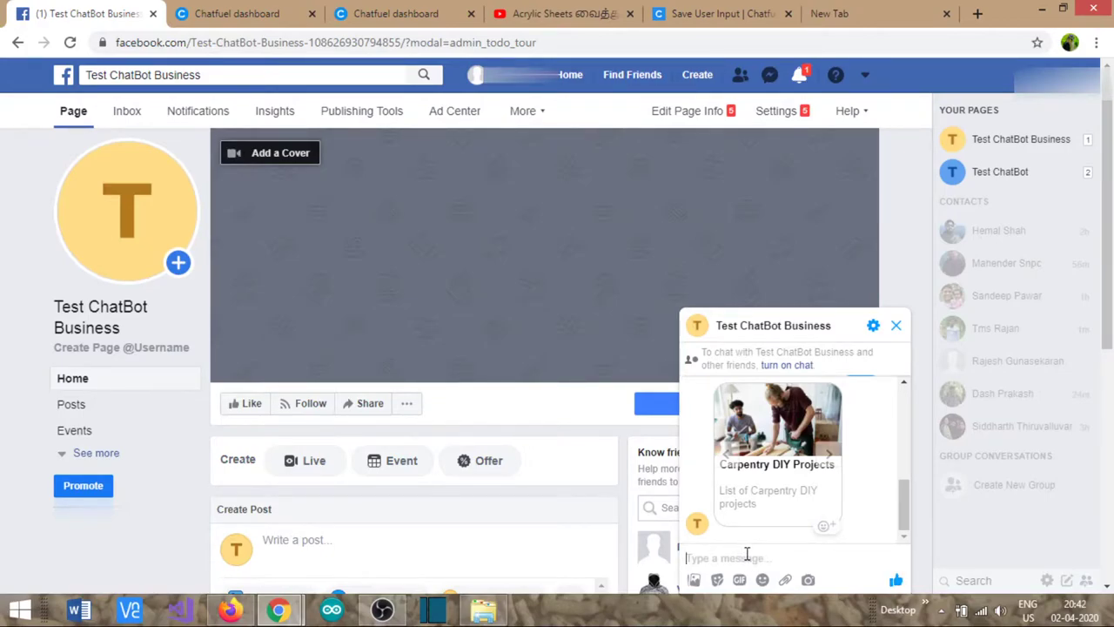
pyautogui.write('hi')
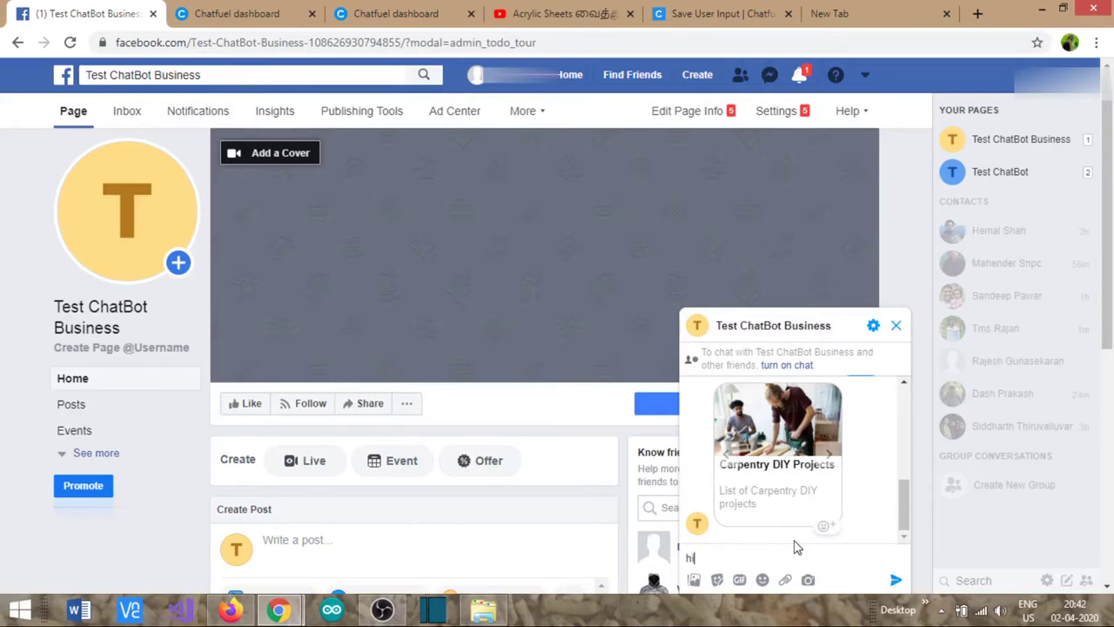
pyautogui.press('Return')
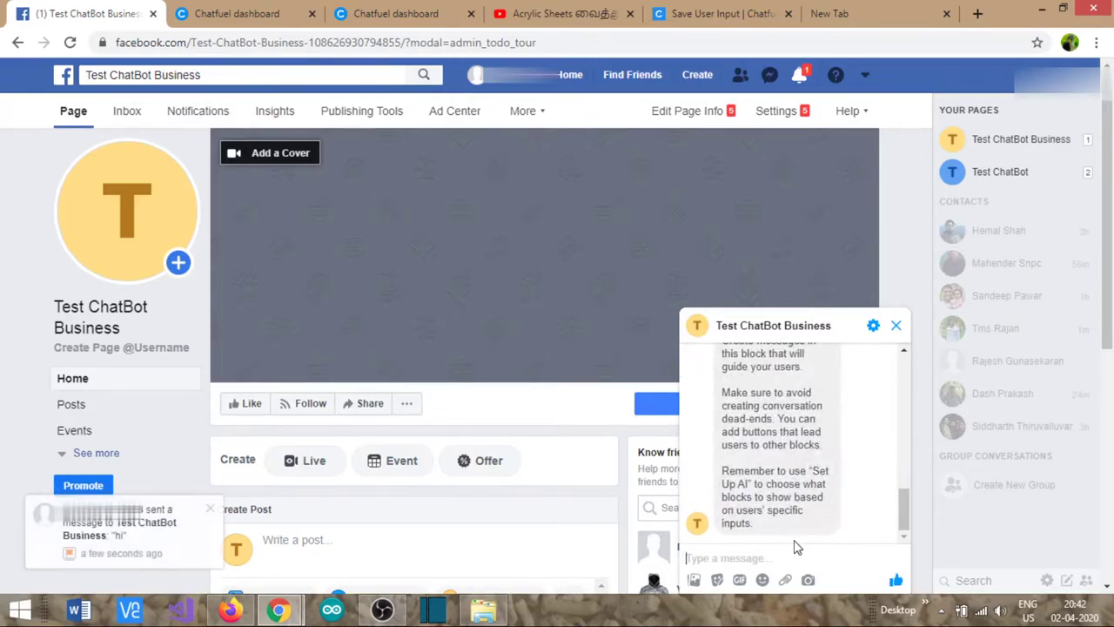
pyautogui.scroll(3, 822, 501)
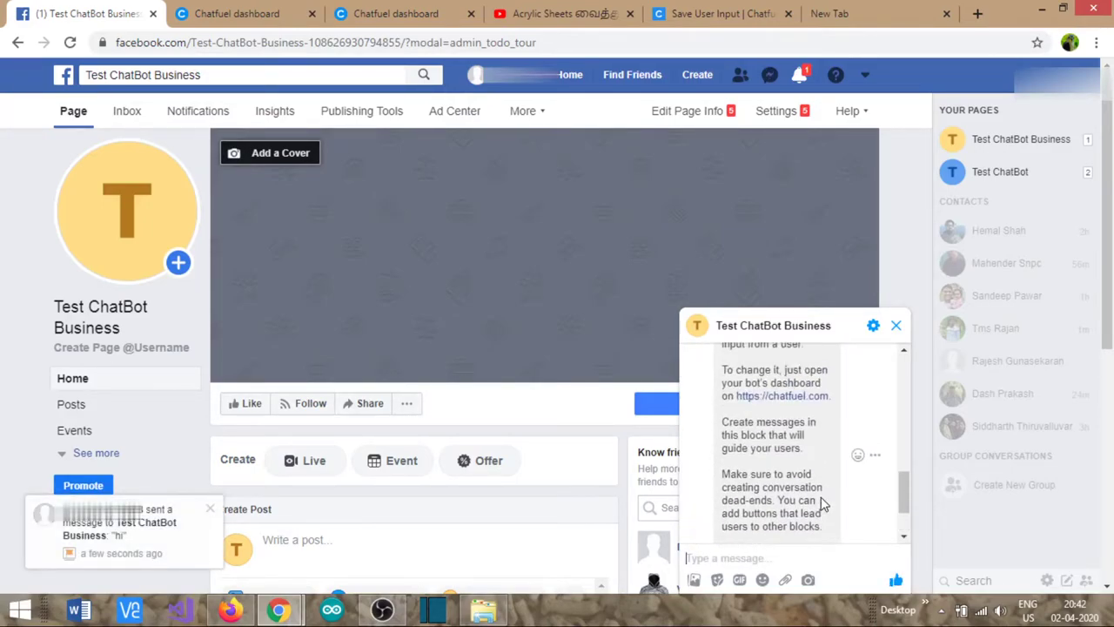
pyautogui.scroll(-3, 822, 503)
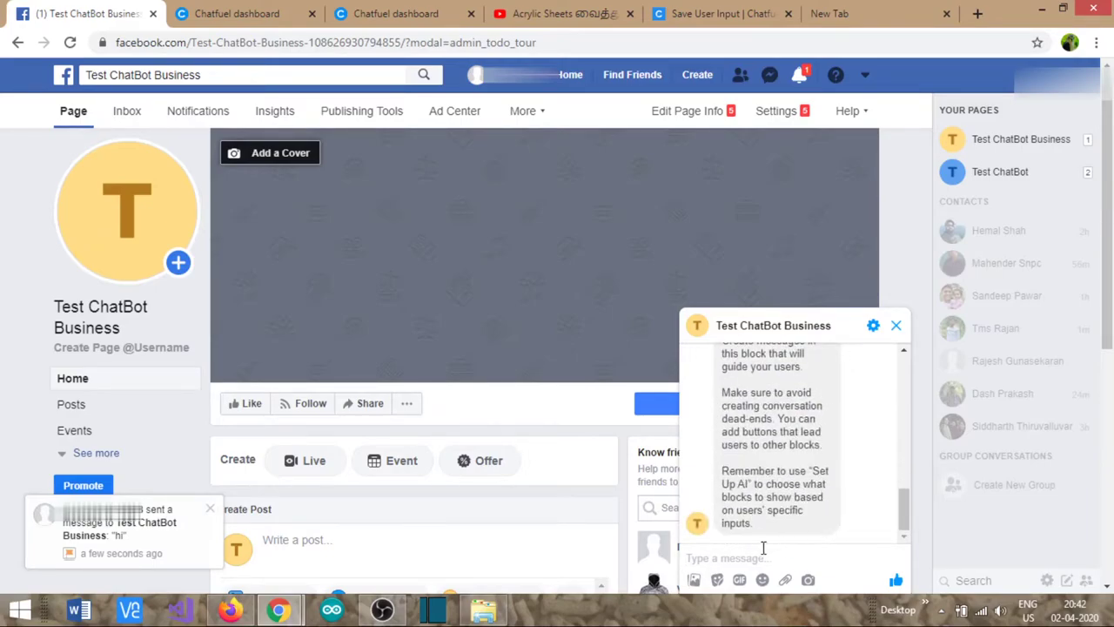
# - Delete the entire test chat conversation
pyautogui.click(873, 325)
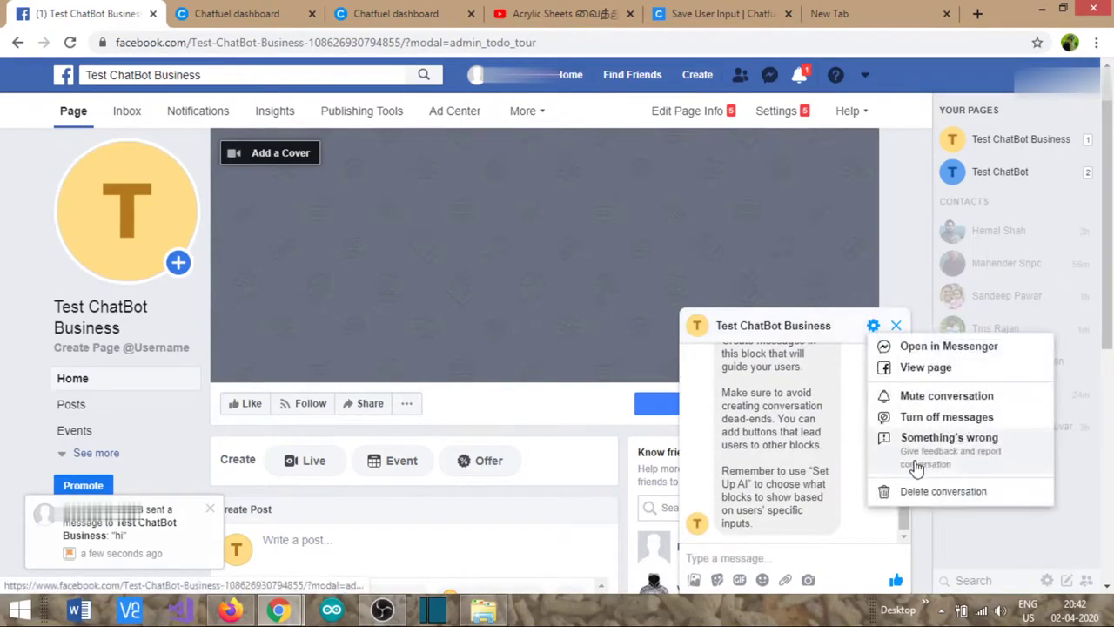
pyautogui.click(934, 493)
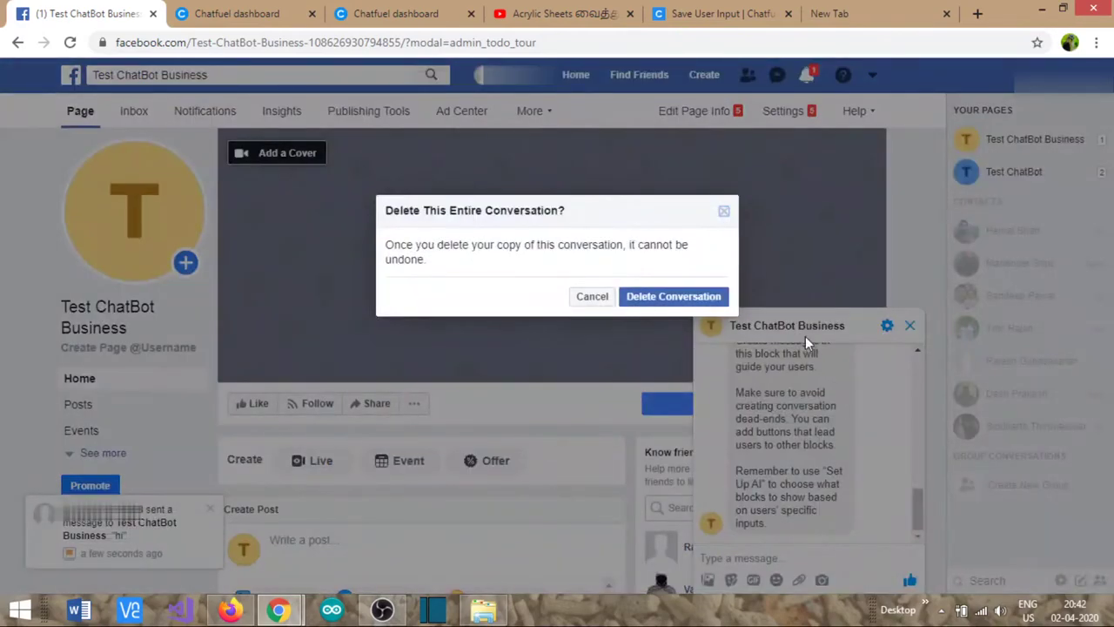
pyautogui.click(674, 297)
# - Start a fresh test chat with the bot and request its Menu
pyautogui.moveTo(744, 409)
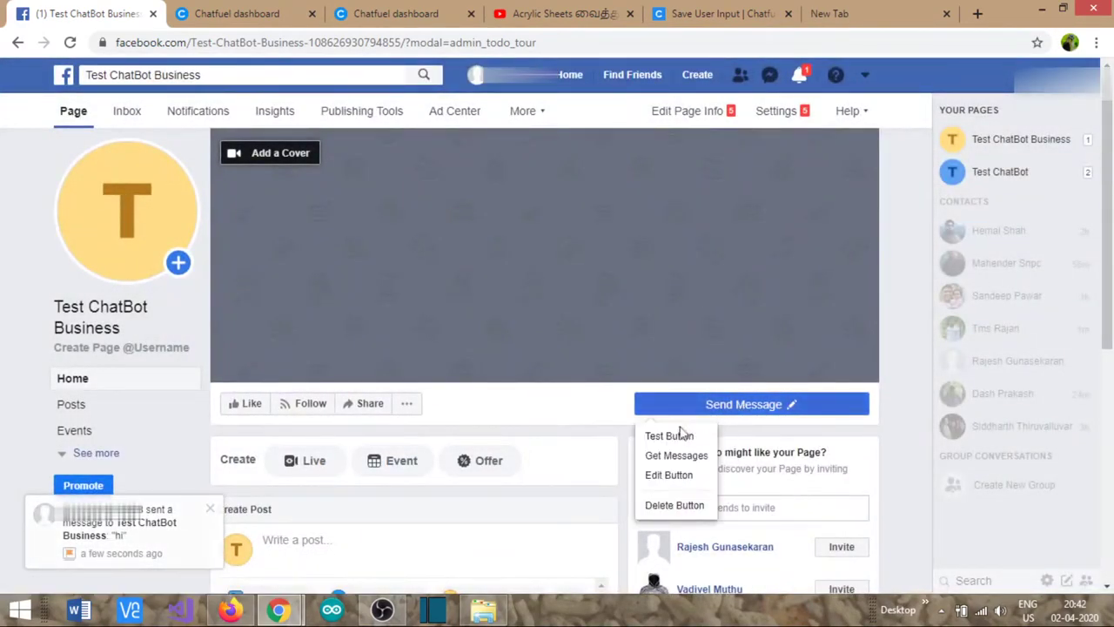
pyautogui.click(679, 438)
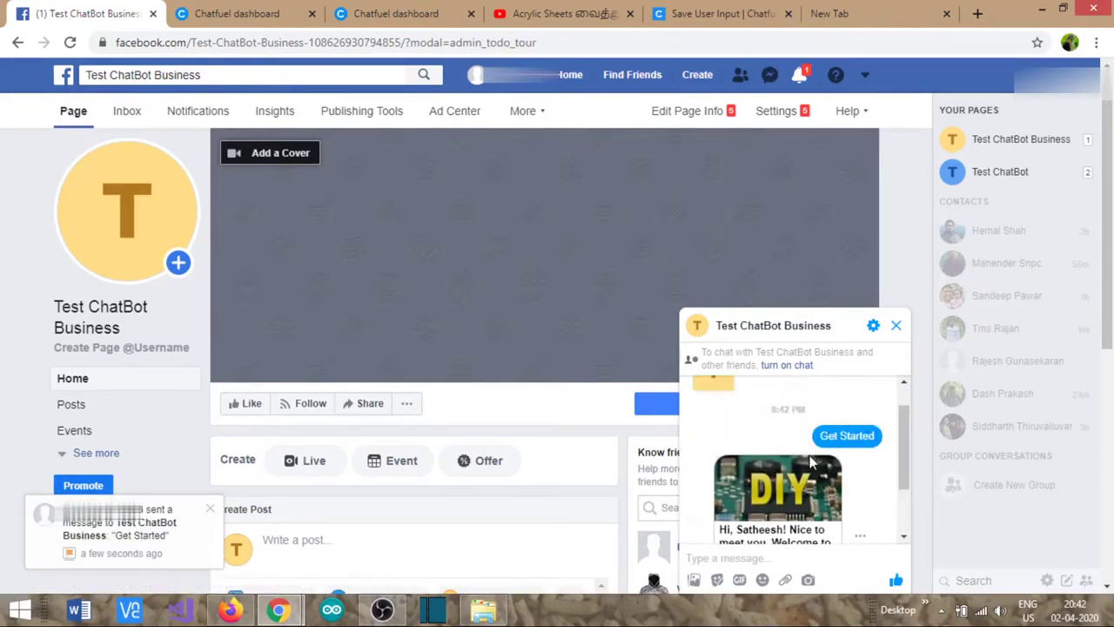
pyautogui.click(778, 514)
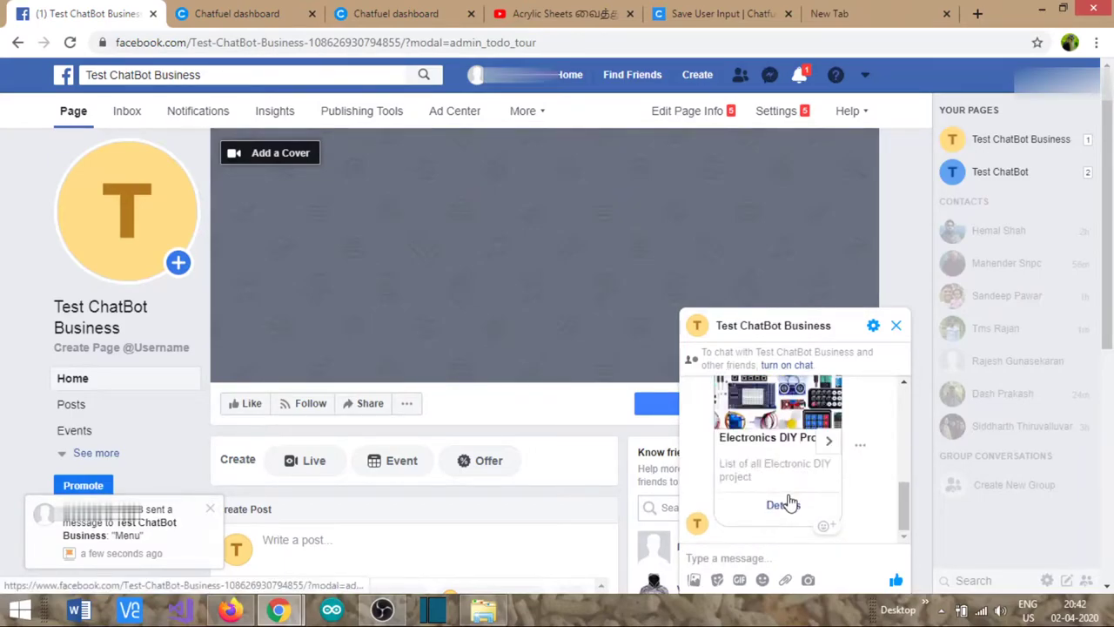
# - Page the carousel to the Home Improvement card and request its Details
pyautogui.click(829, 442)
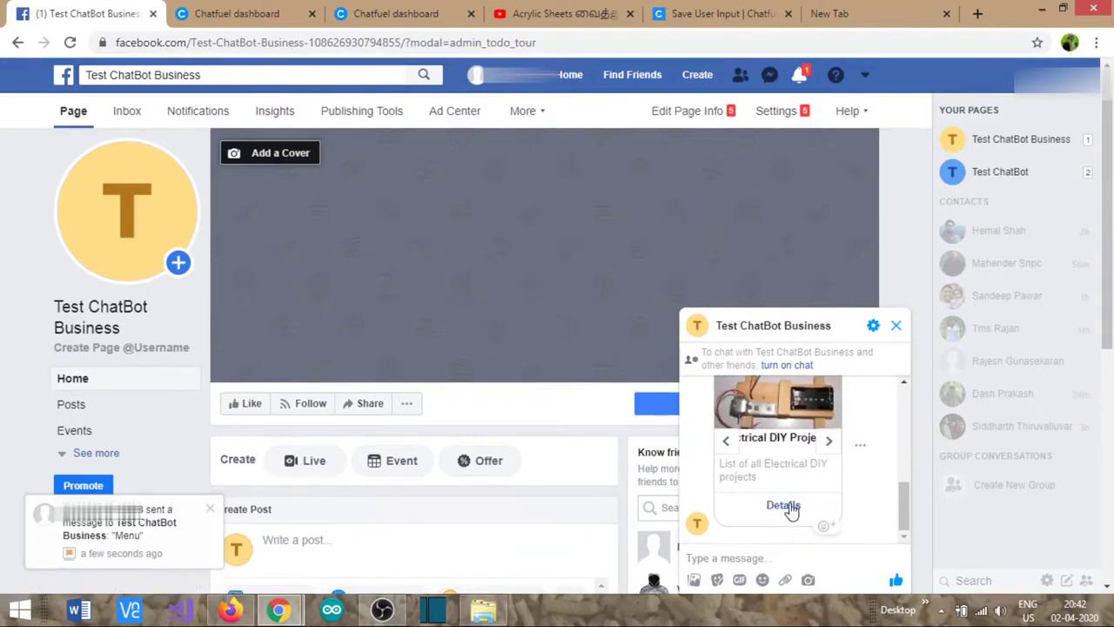
pyautogui.click(828, 443)
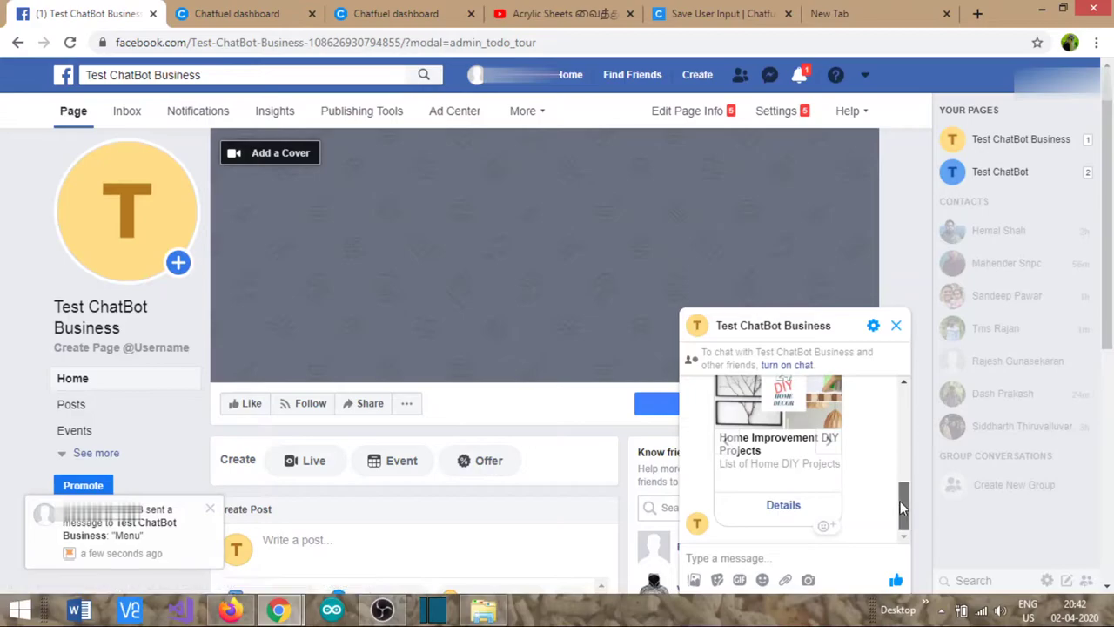
pyautogui.scroll(1, 900, 487)
pyautogui.moveTo(818, 497)
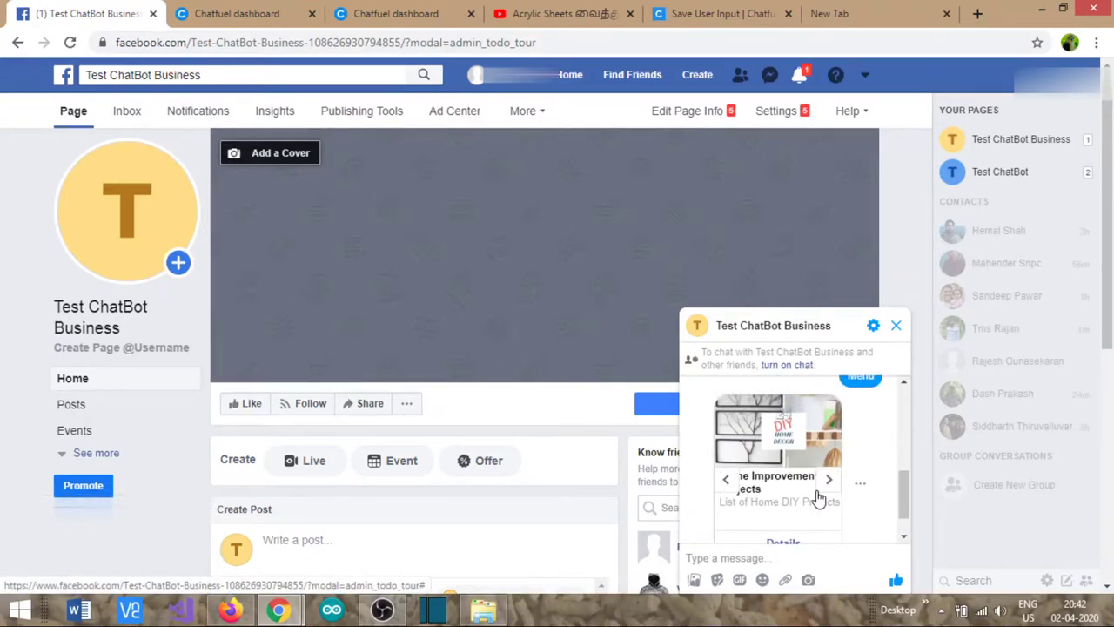
pyautogui.press('super+plus')
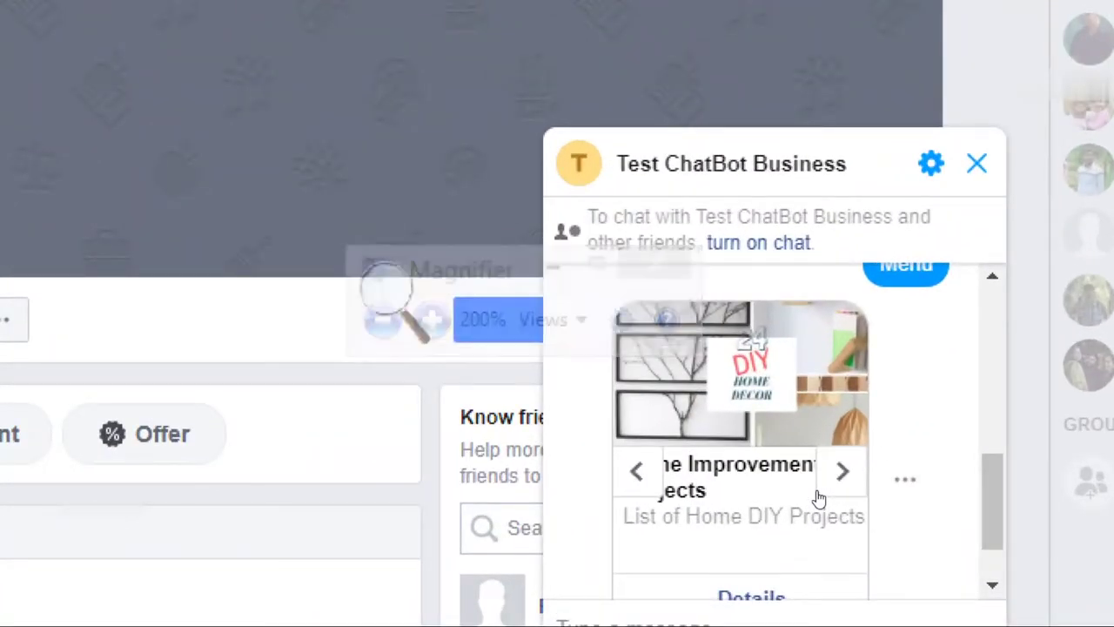
pyautogui.press('super+minus')
pyautogui.press('super+plus')
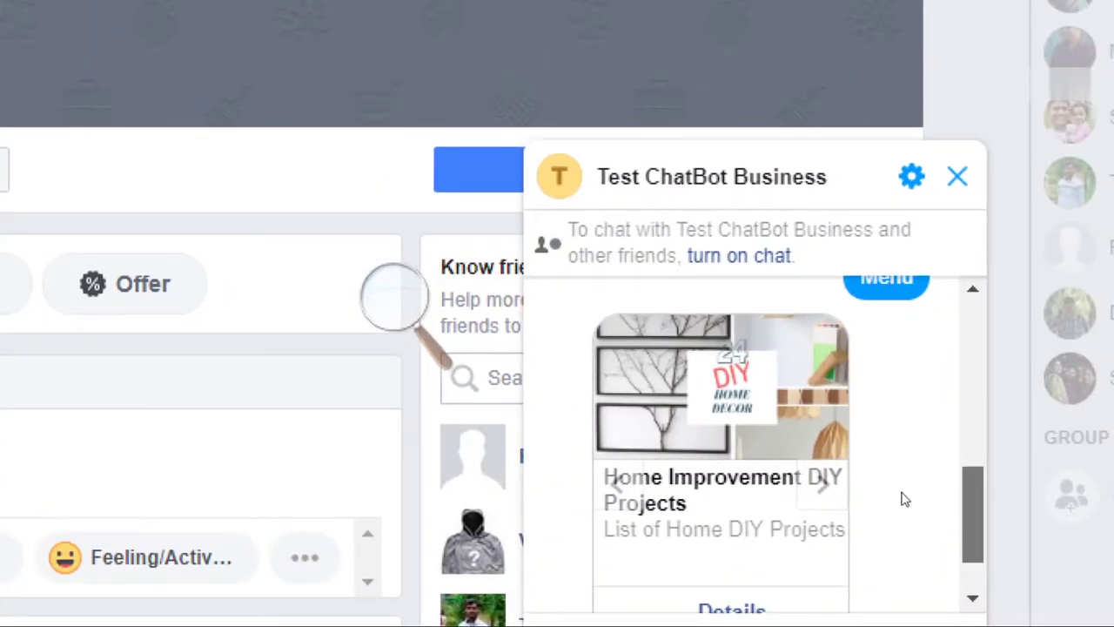
pyautogui.scroll(-2, 903, 497)
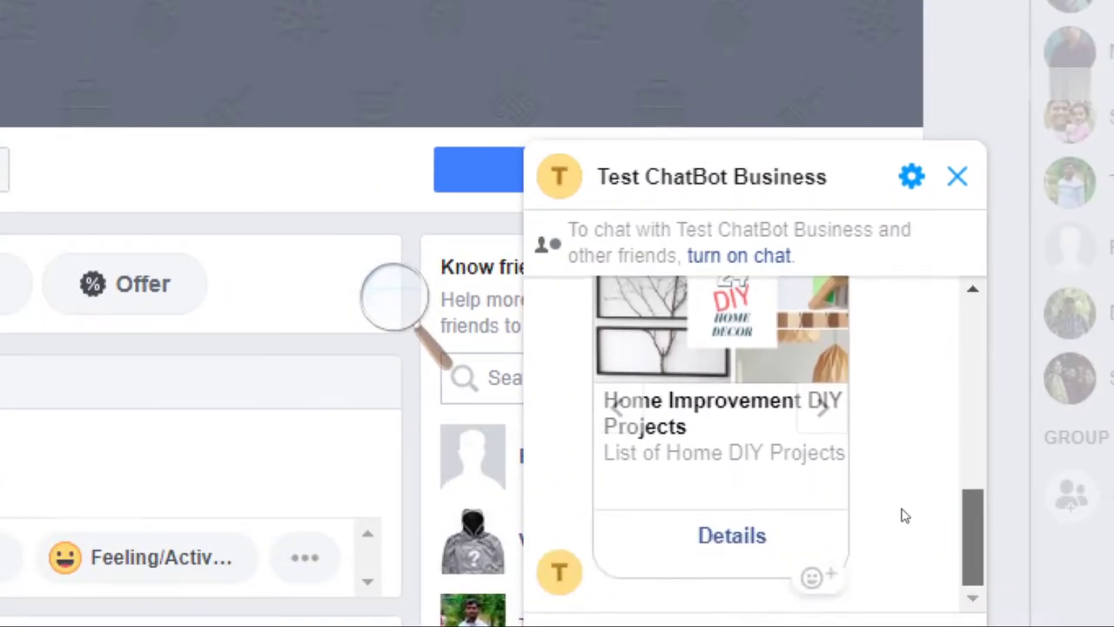
pyautogui.click(780, 512)
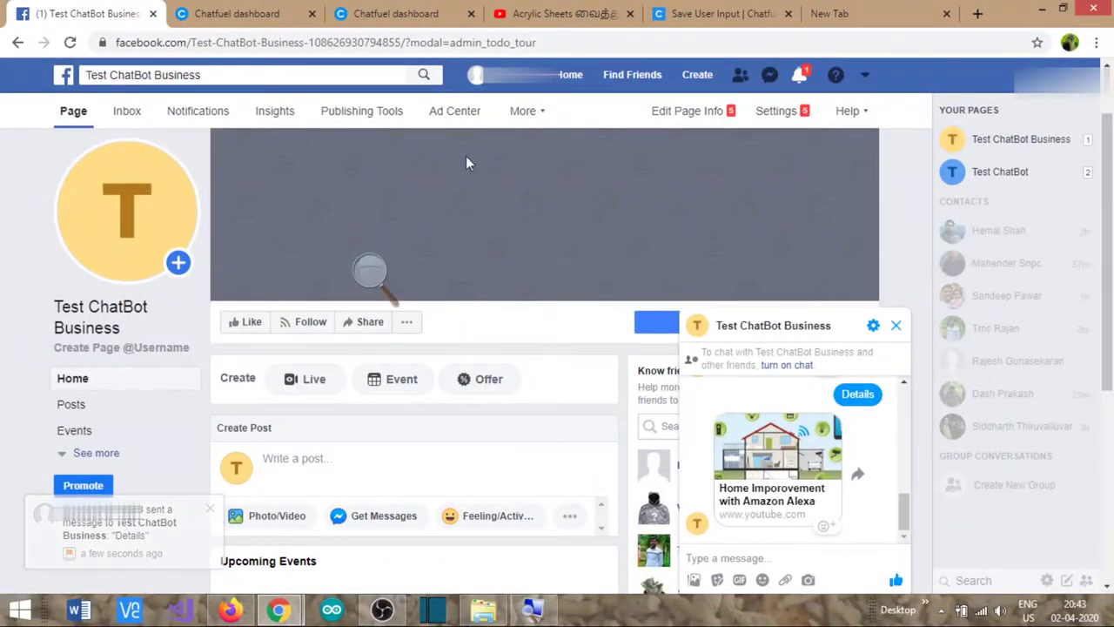
# - Go to Chatfuel's Set Up AI page and add a new AI rule
pyautogui.click(231, 7)
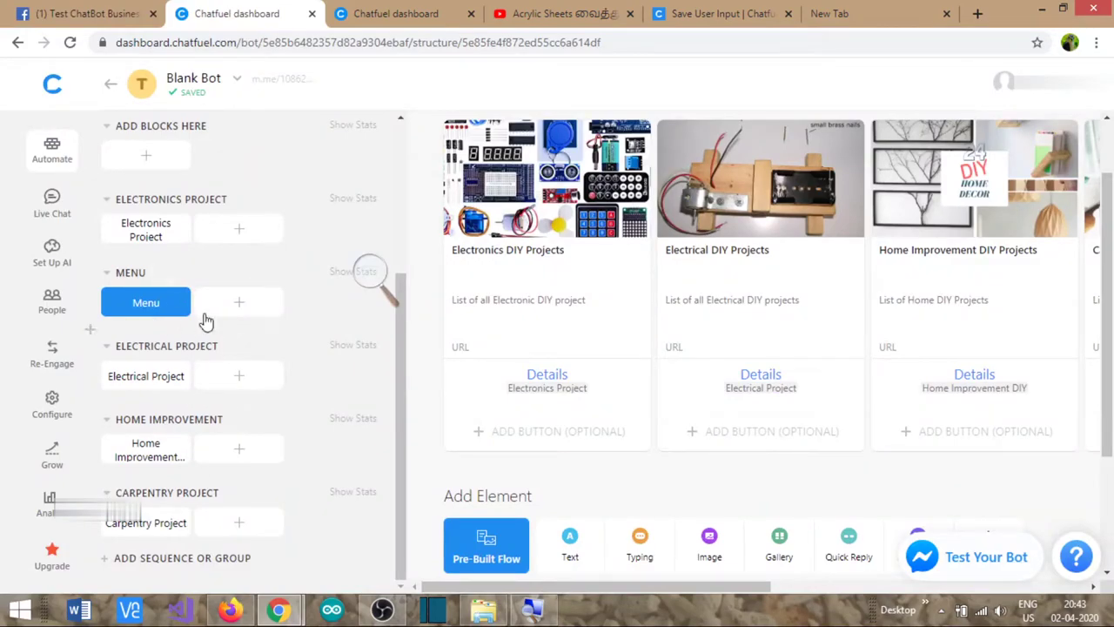
pyautogui.scroll(3, 157, 281)
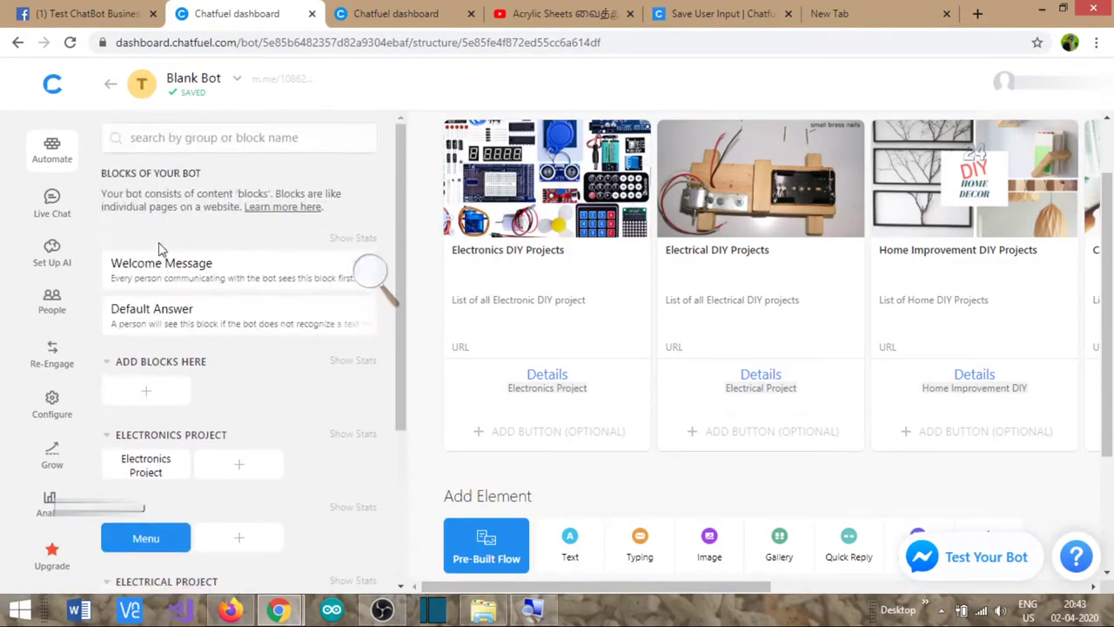
pyautogui.click(157, 275)
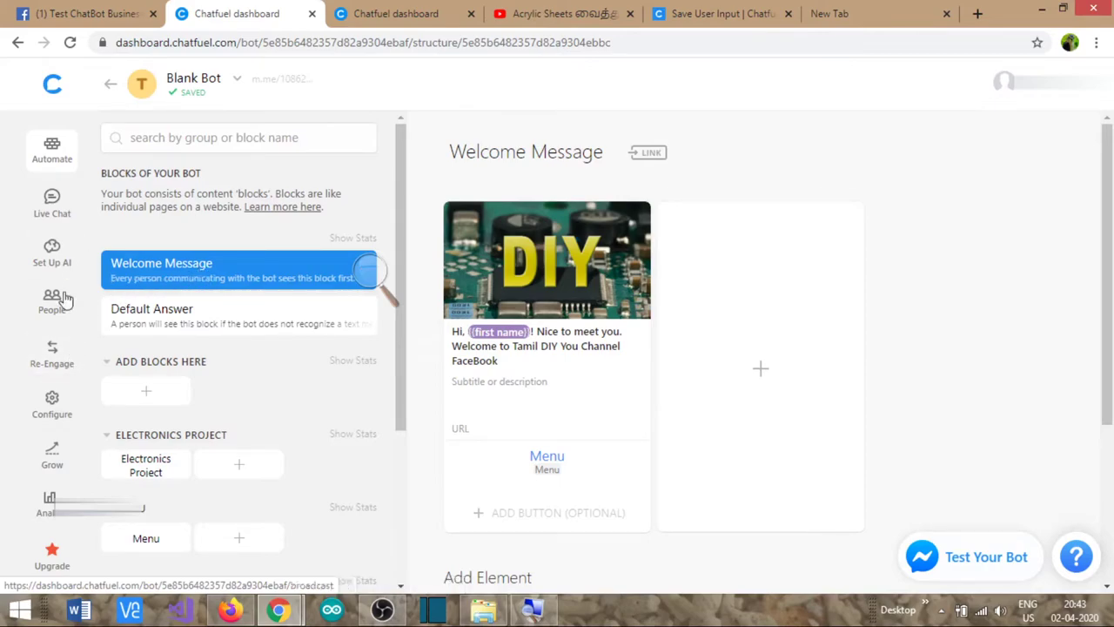
pyautogui.click(52, 259)
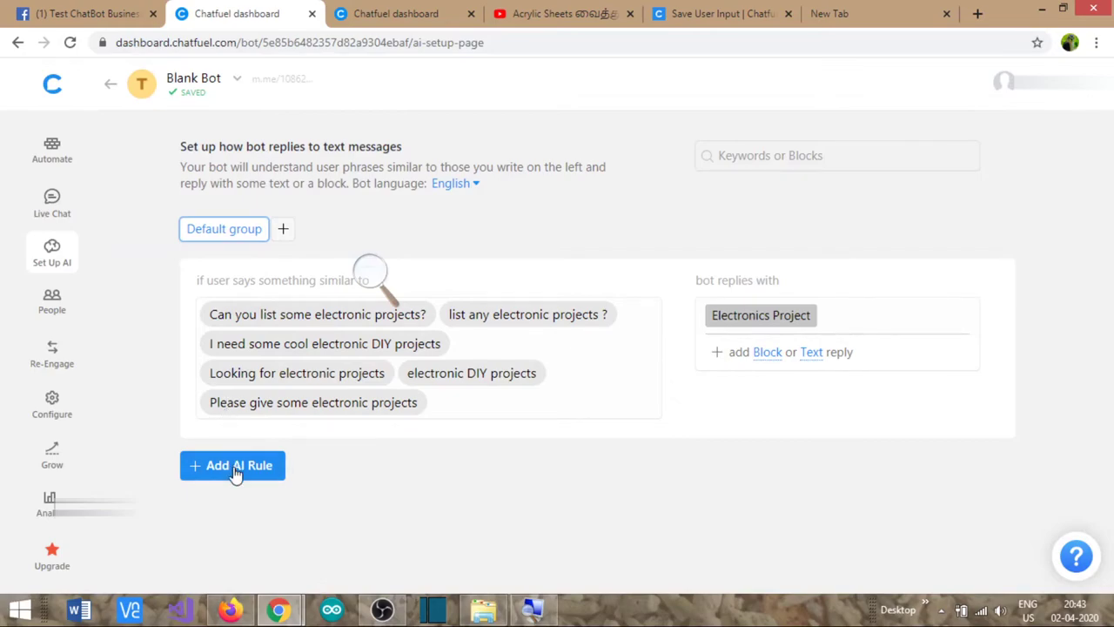
pyautogui.click(236, 471)
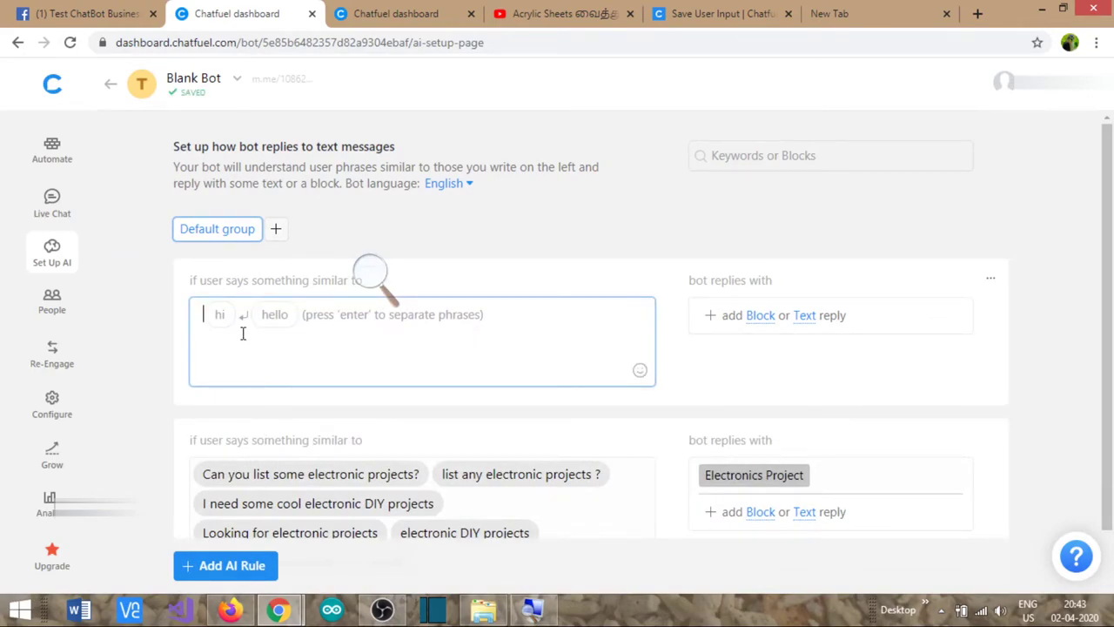
# - Enter greeting phrases Hi, Hello, Good morning, Good Evening, Are you there?, Need some help, Hey
pyautogui.write('Hi')
pyautogui.press('Return')
pyautogui.write('Hello')
pyautogui.press('Return')
pyautogui.write('Good morning Goo')
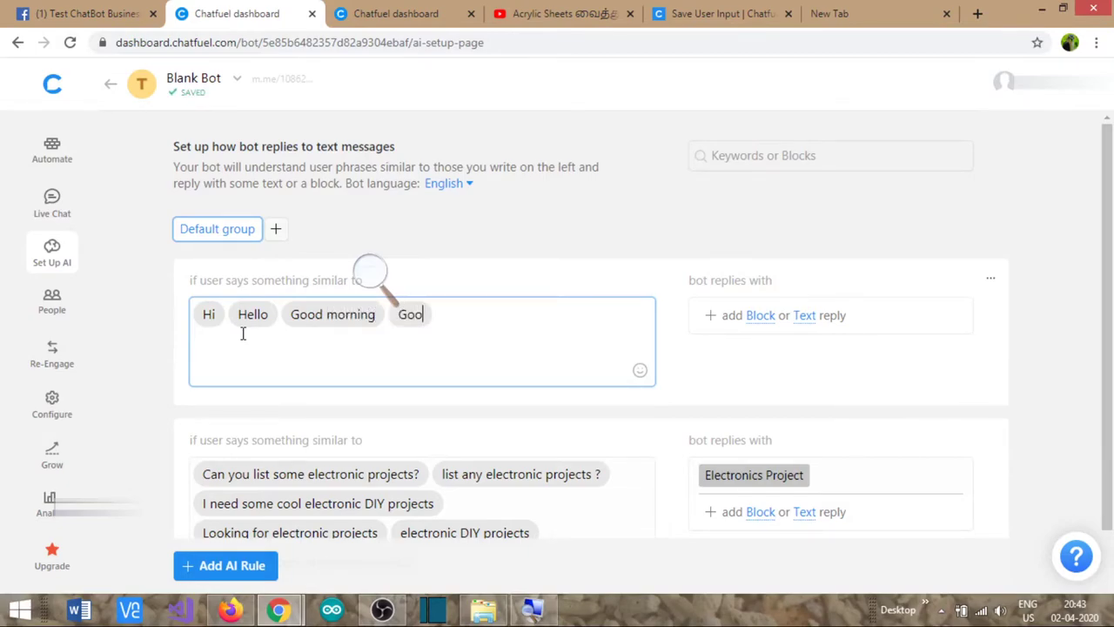
pyautogui.write('d Evening')
pyautogui.press('Return')
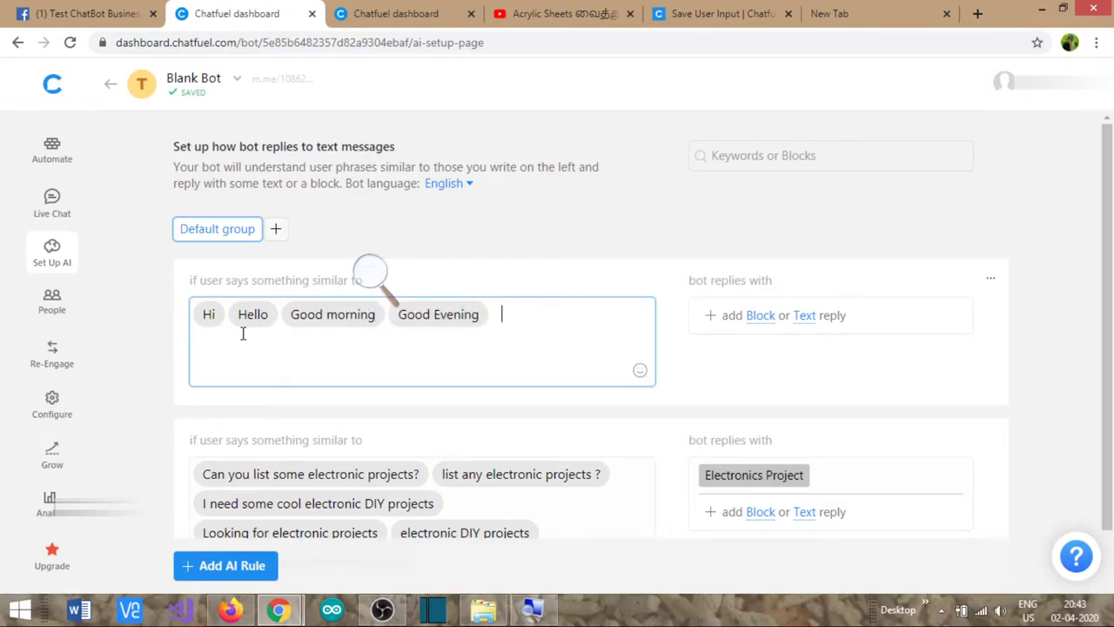
pyautogui.write('Are you there? ')
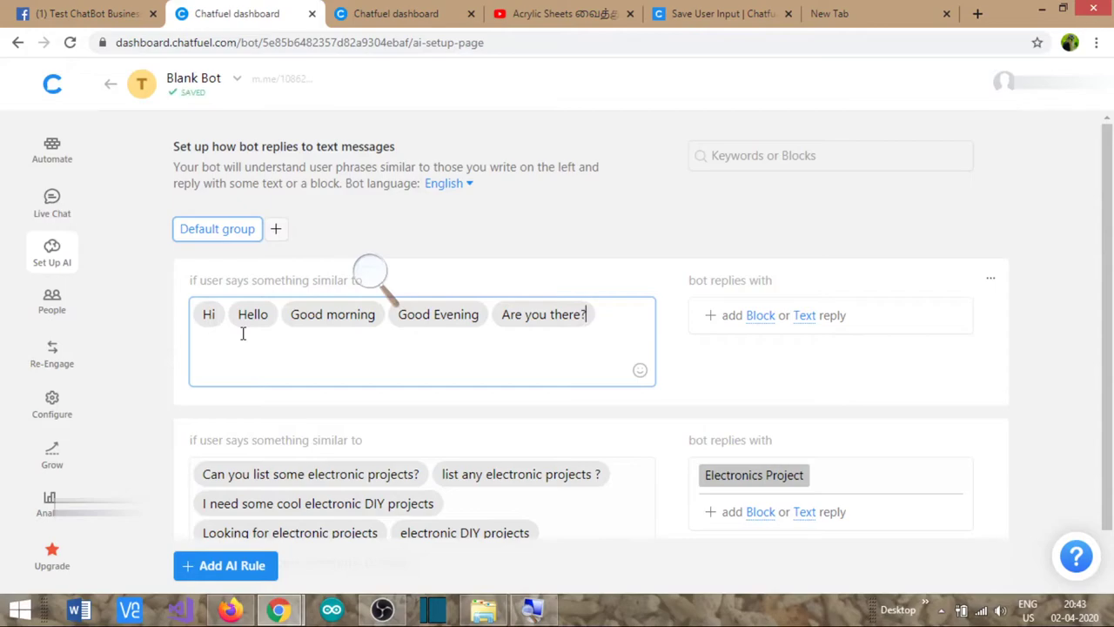
pyautogui.write('Need some help')
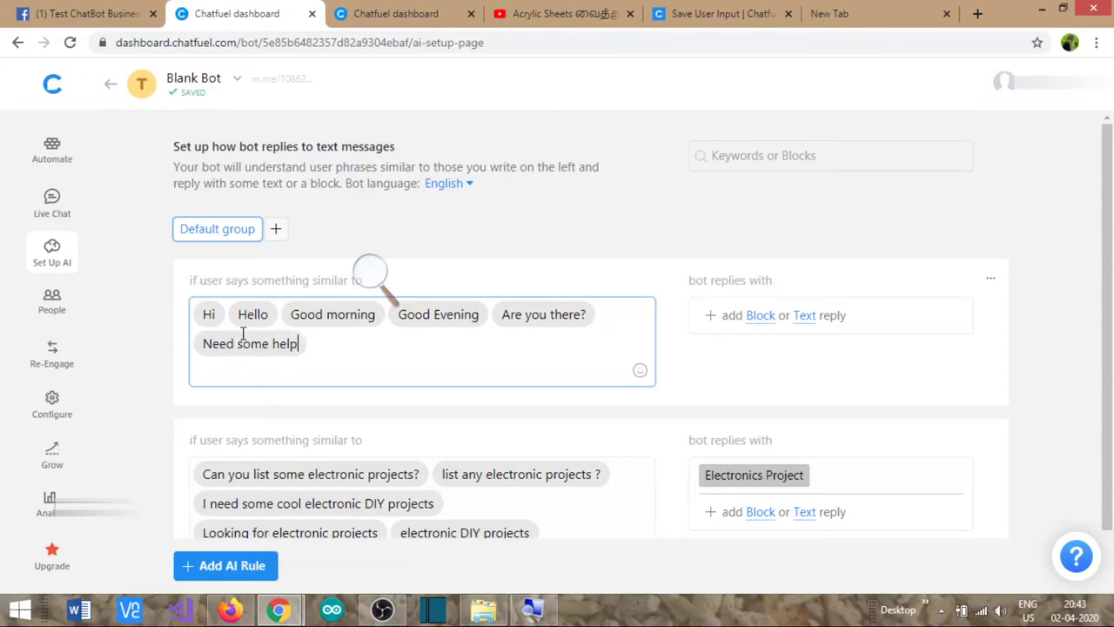
pyautogui.press('Return')
pyautogui.write('Hey')
pyautogui.press('Return')
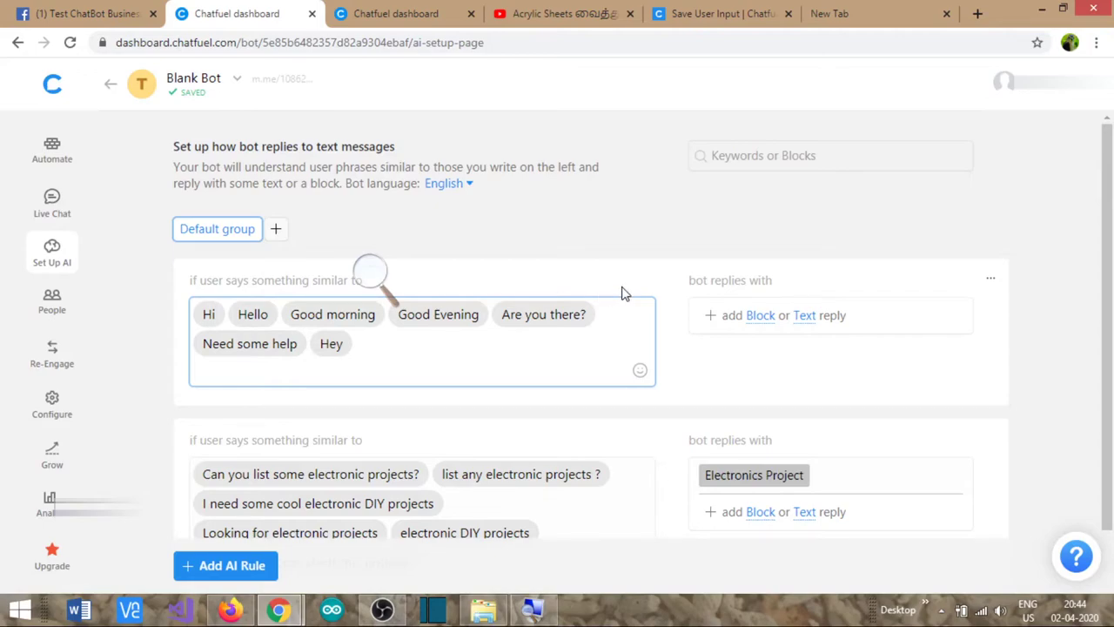
# - Set the rule's reply to the Welcome Message block
pyautogui.click(761, 316)
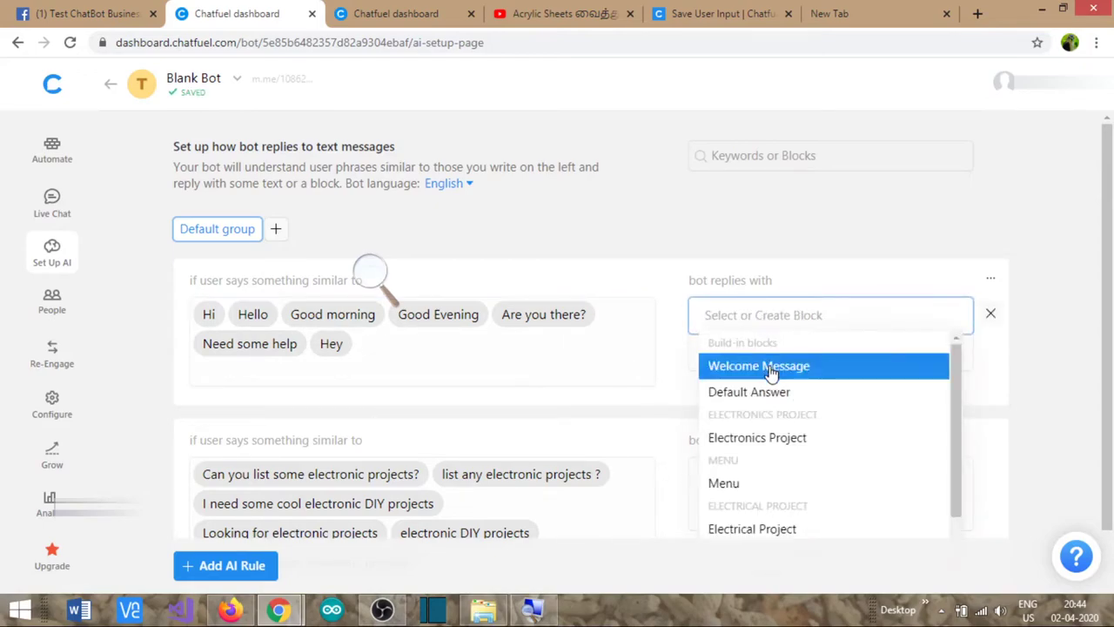
pyautogui.click(770, 370)
pyautogui.click(813, 275)
pyautogui.click(441, 355)
pyautogui.scroll(-1, 418, 335)
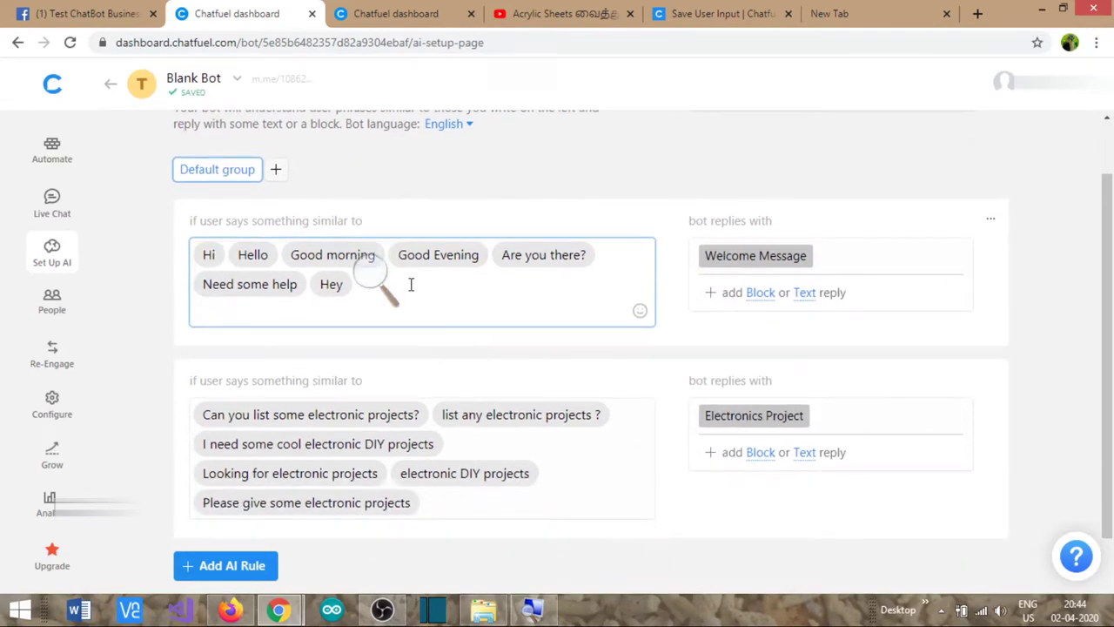
pyautogui.scroll(1, 406, 297)
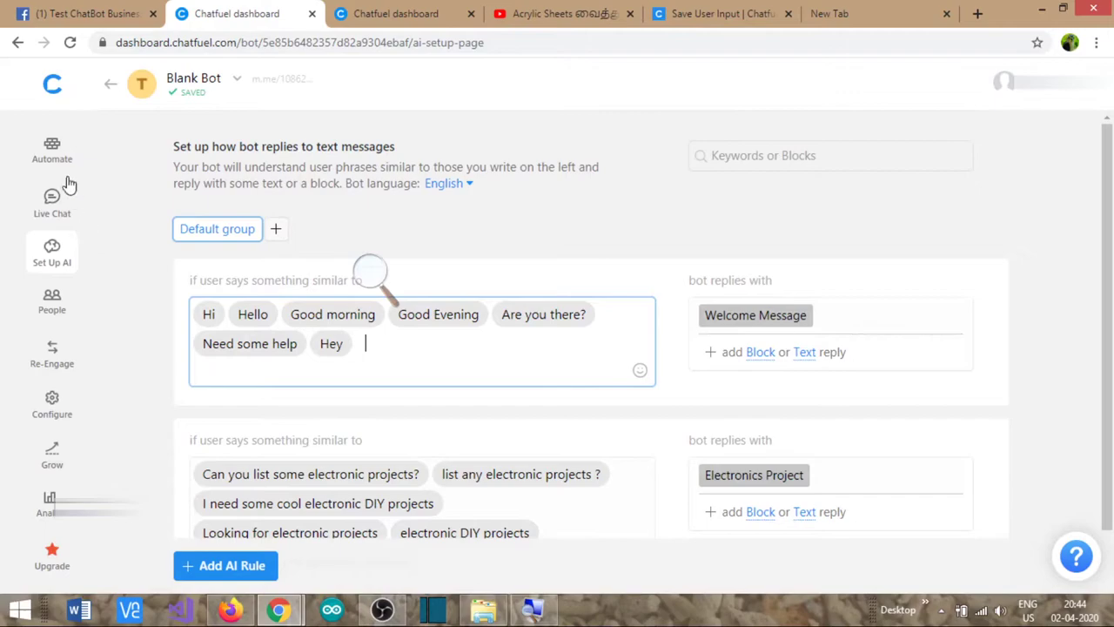
# - Send 'hi' and 'hello' in the Facebook test chat to check the greeting rule
pyautogui.click(85, 12)
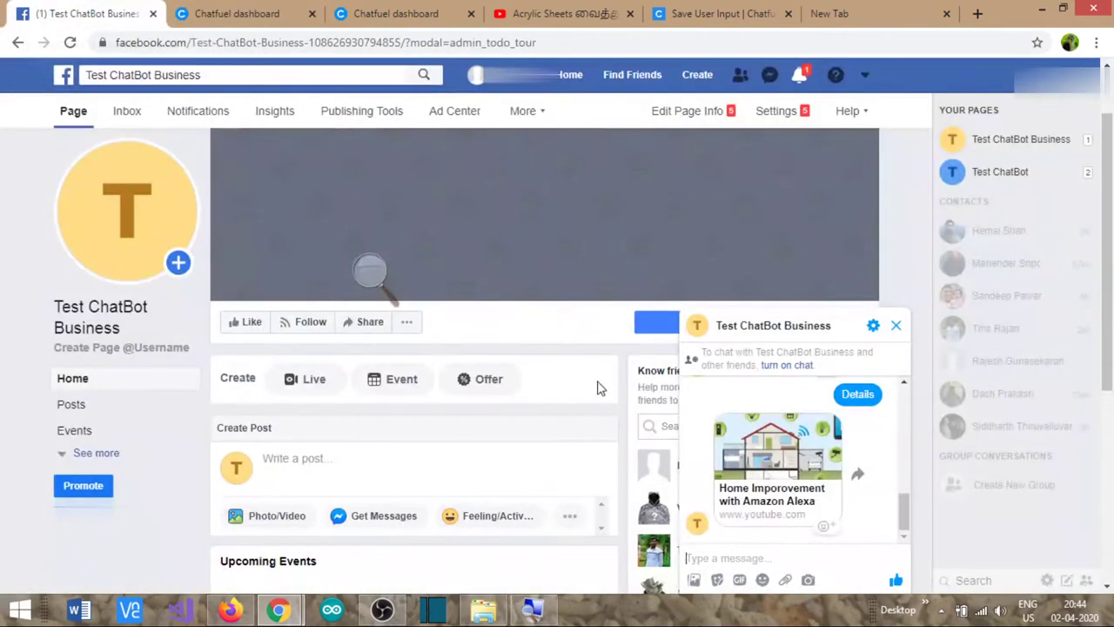
pyautogui.moveTo(898, 517); pyautogui.dragTo(905, 523)
pyautogui.click(272, 12)
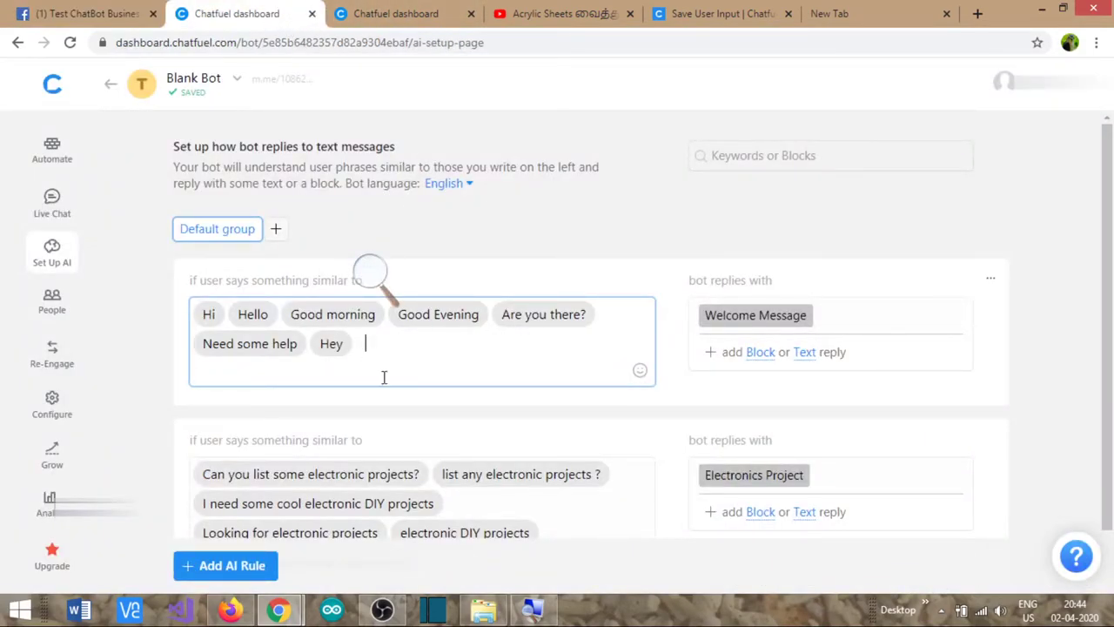
pyautogui.click(87, 14)
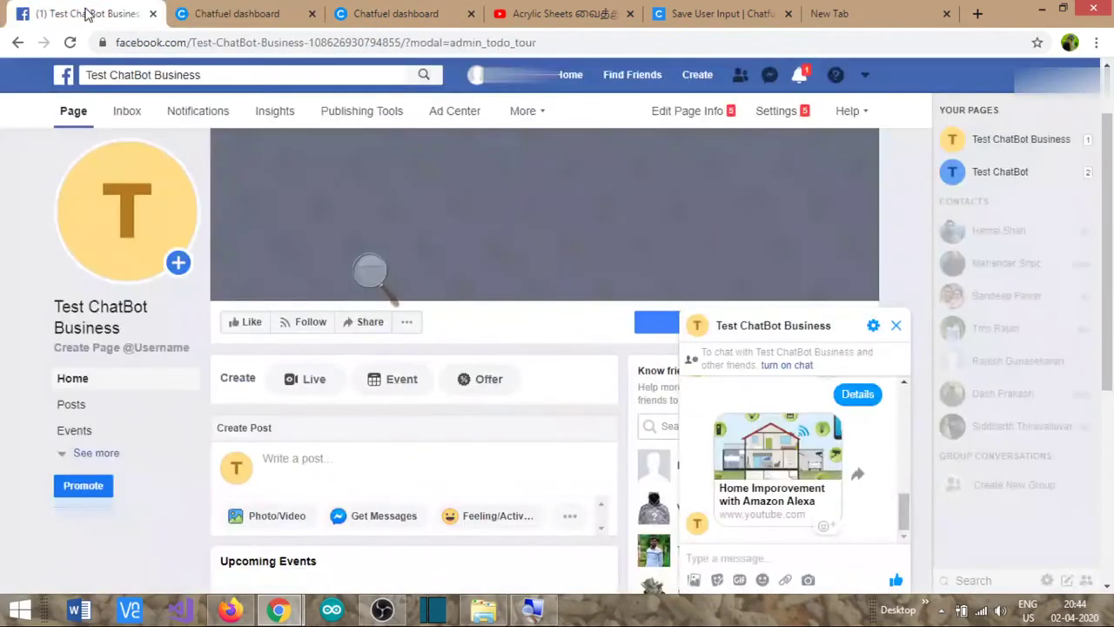
pyautogui.click(746, 555)
pyautogui.write('hi')
pyautogui.press('Return')
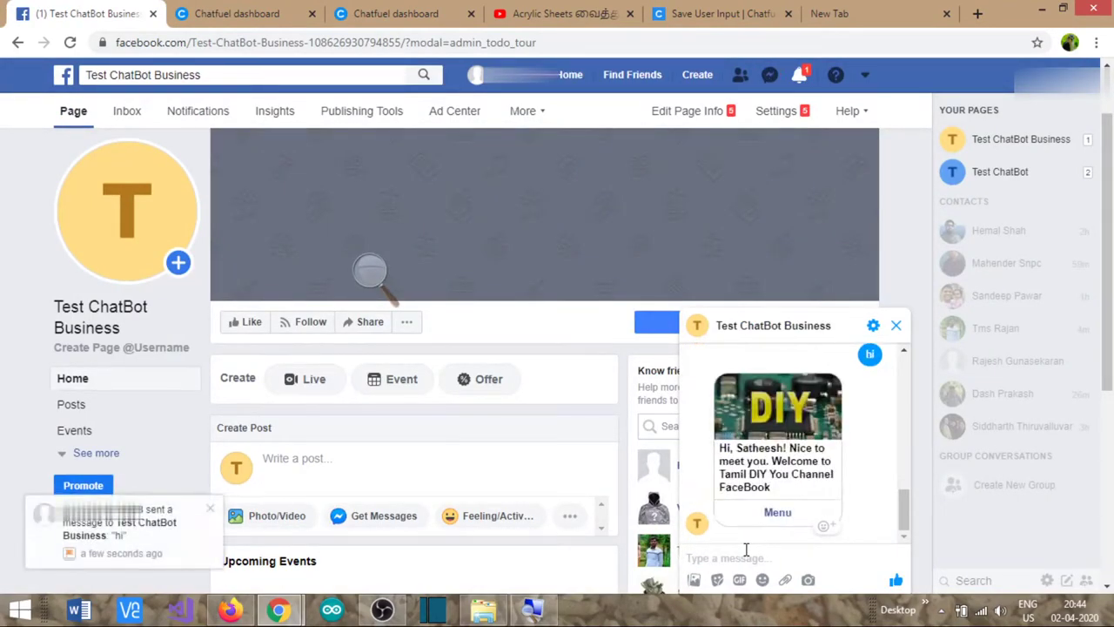
pyautogui.write('hello')
pyautogui.press('Return')
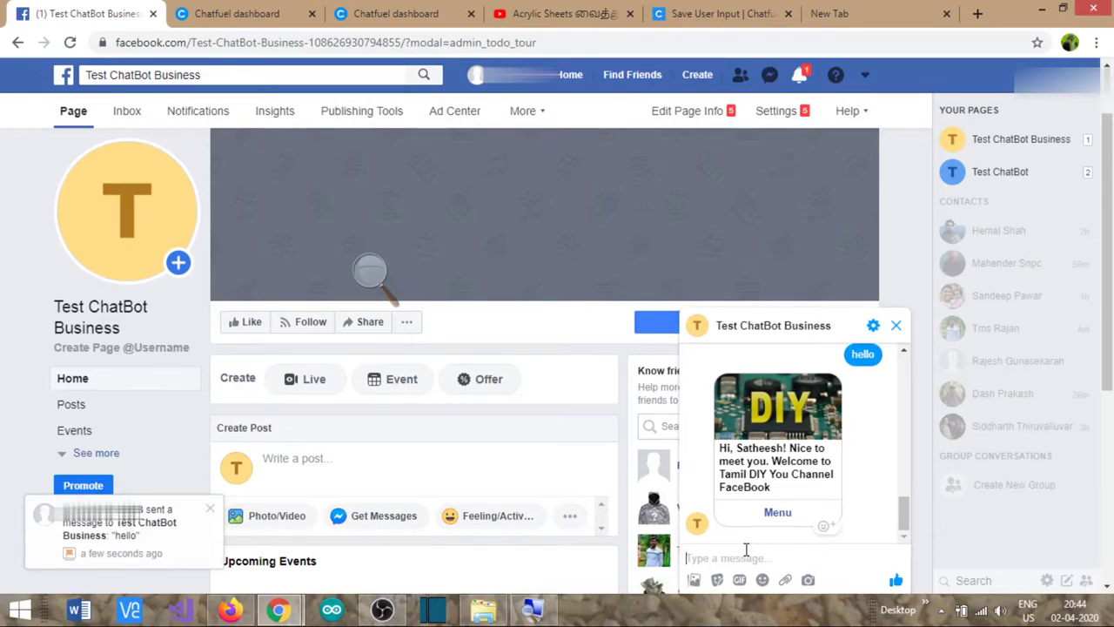
pyautogui.click(256, 15)
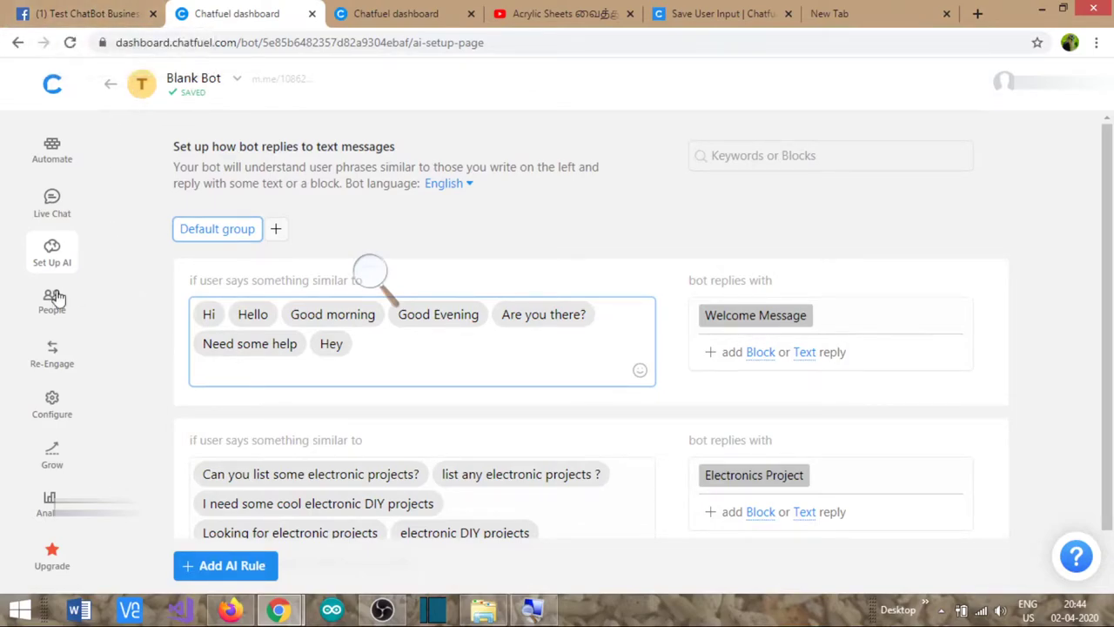
# - Add a Back button redirecting to the Menu block on the Electronics Project card
pyautogui.click(52, 154)
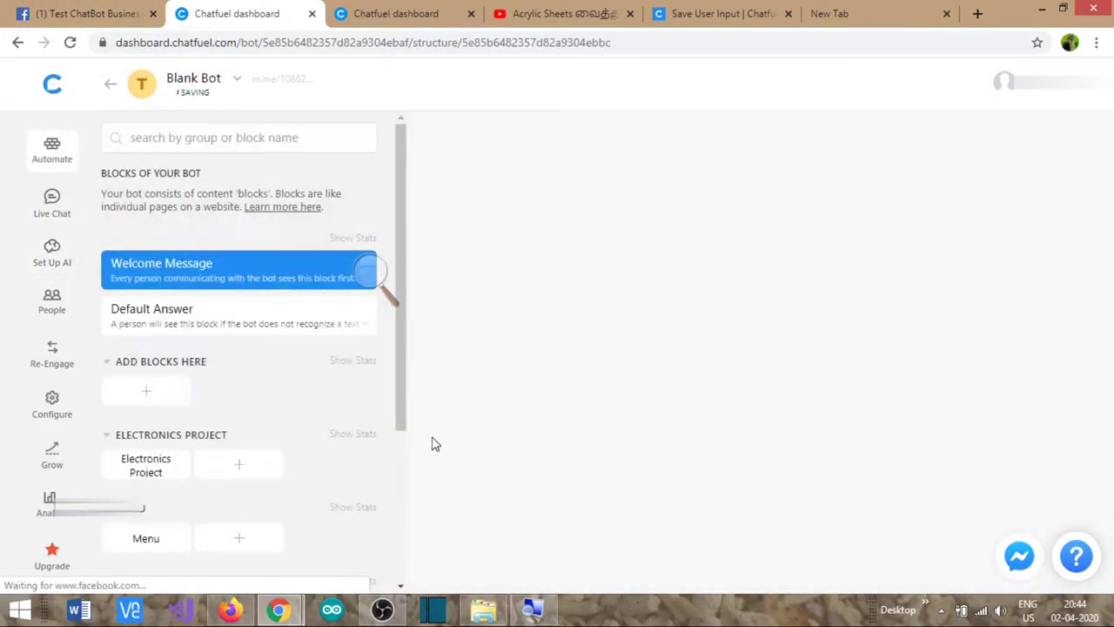
pyautogui.click(141, 468)
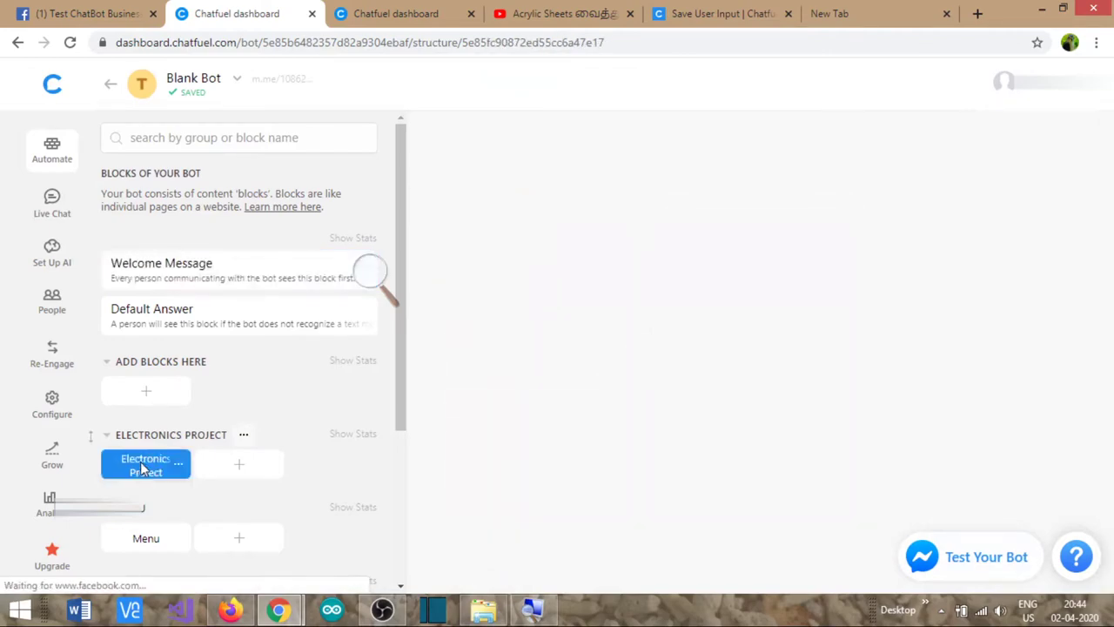
pyautogui.scroll(-2, 562, 481)
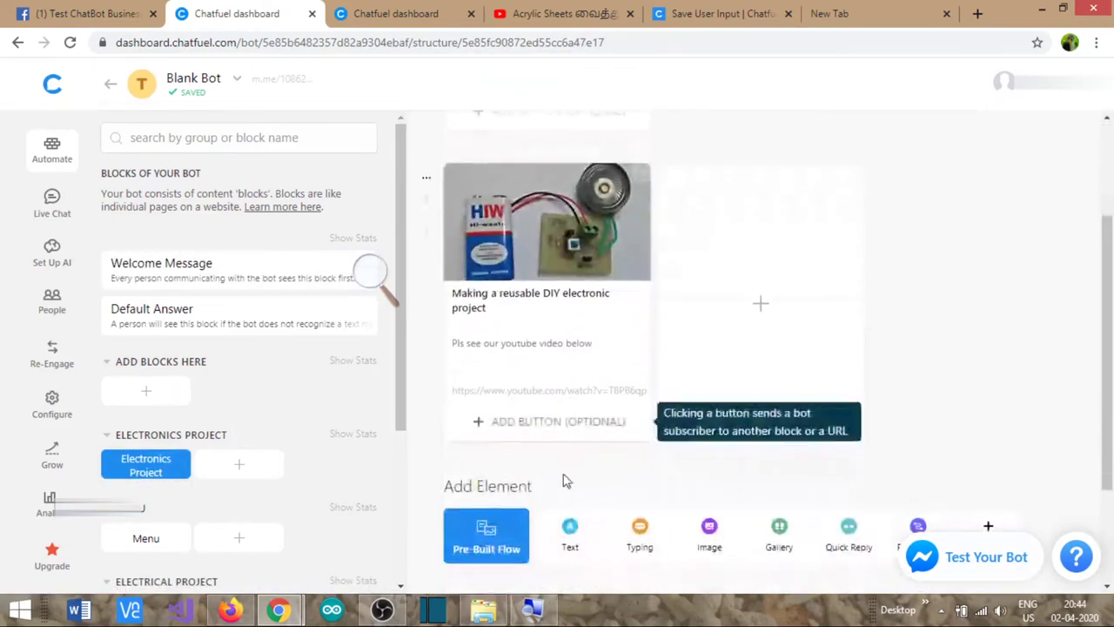
pyautogui.click(514, 423)
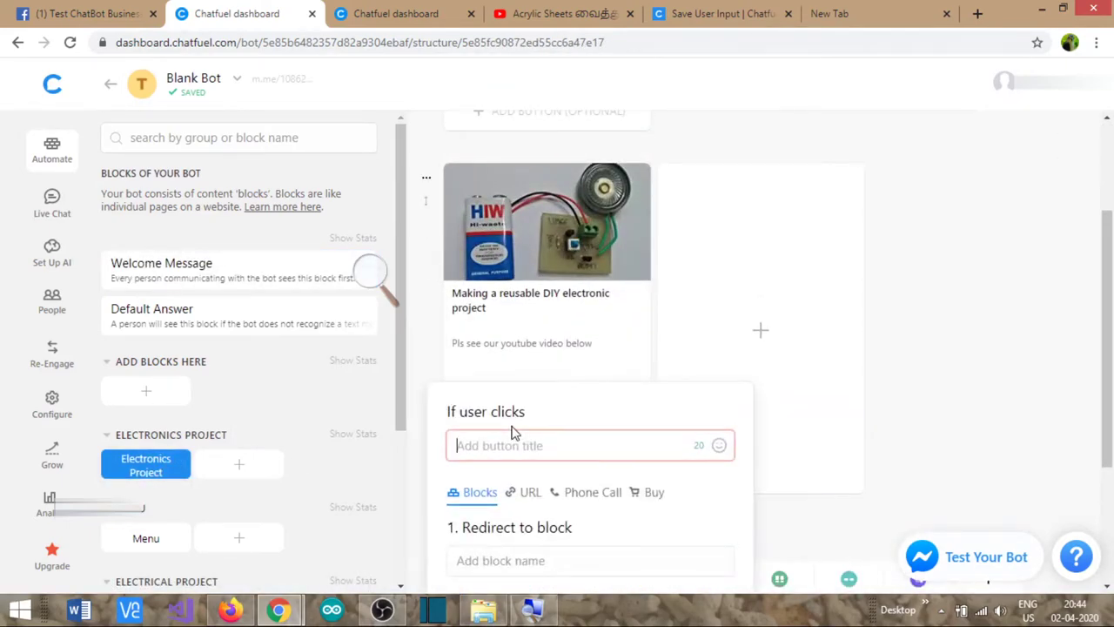
pyautogui.write('Back')
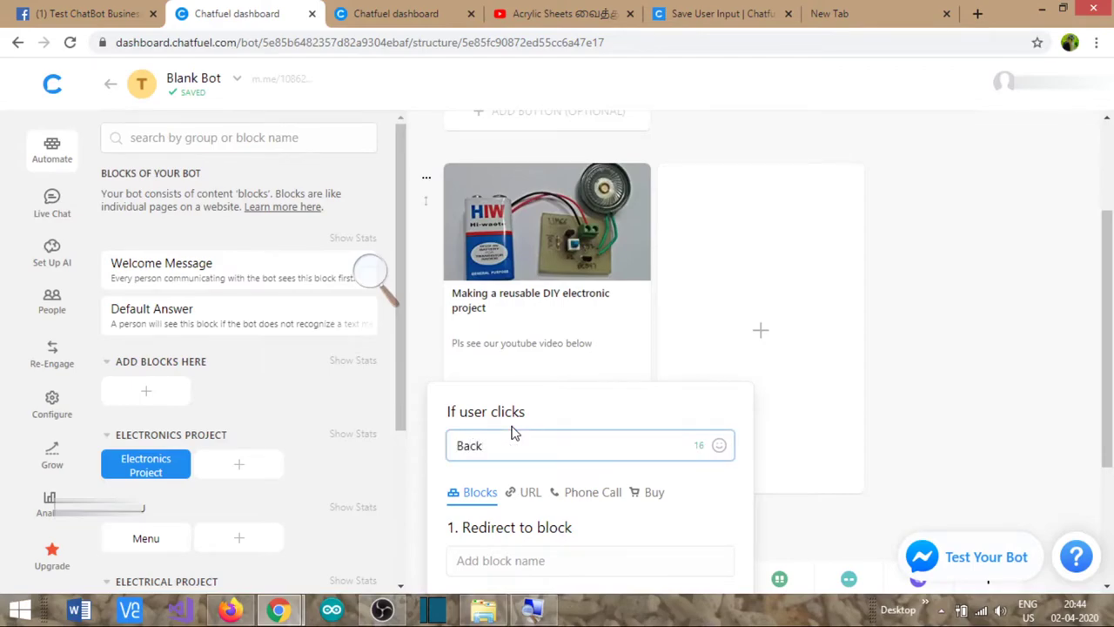
pyautogui.scroll(-2, 514, 433)
pyautogui.click(513, 403)
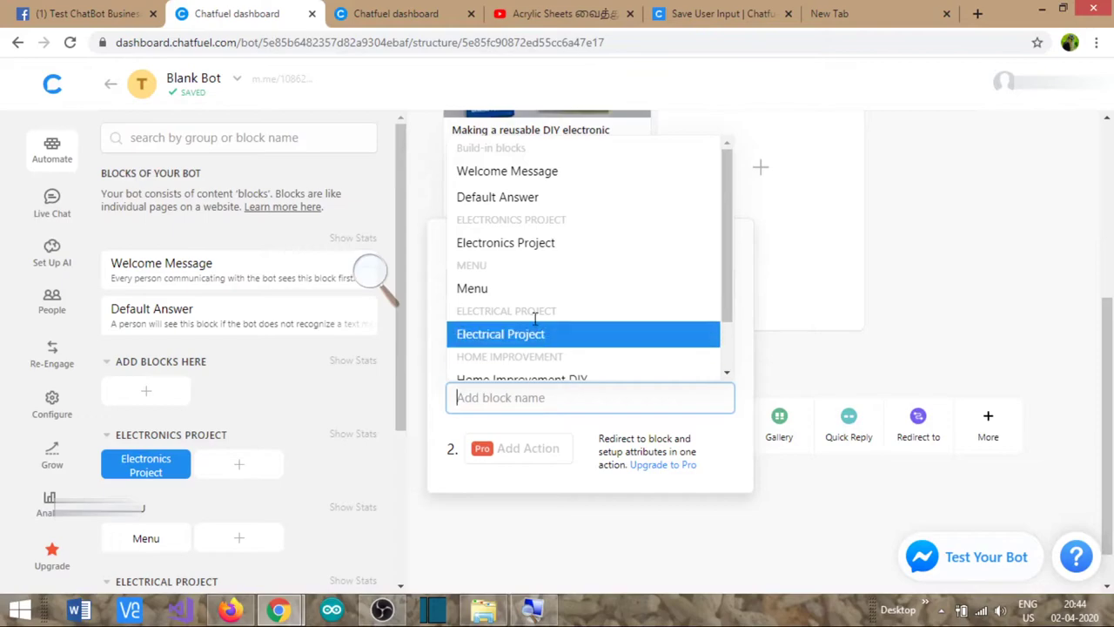
pyautogui.click(517, 294)
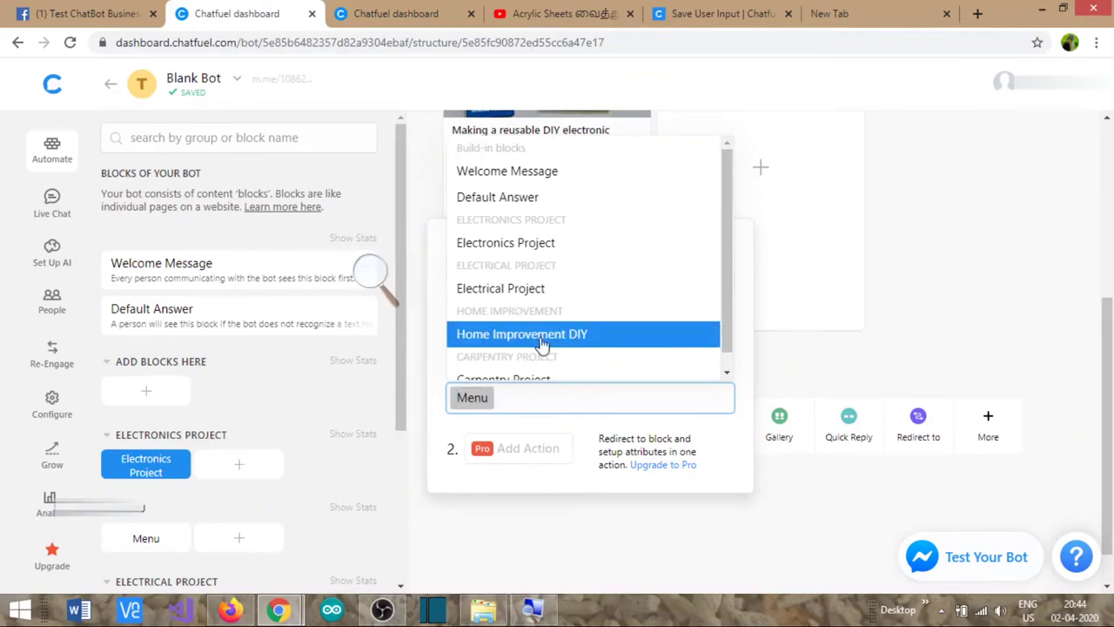
pyautogui.click(850, 356)
pyautogui.scroll(-2, 130, 475)
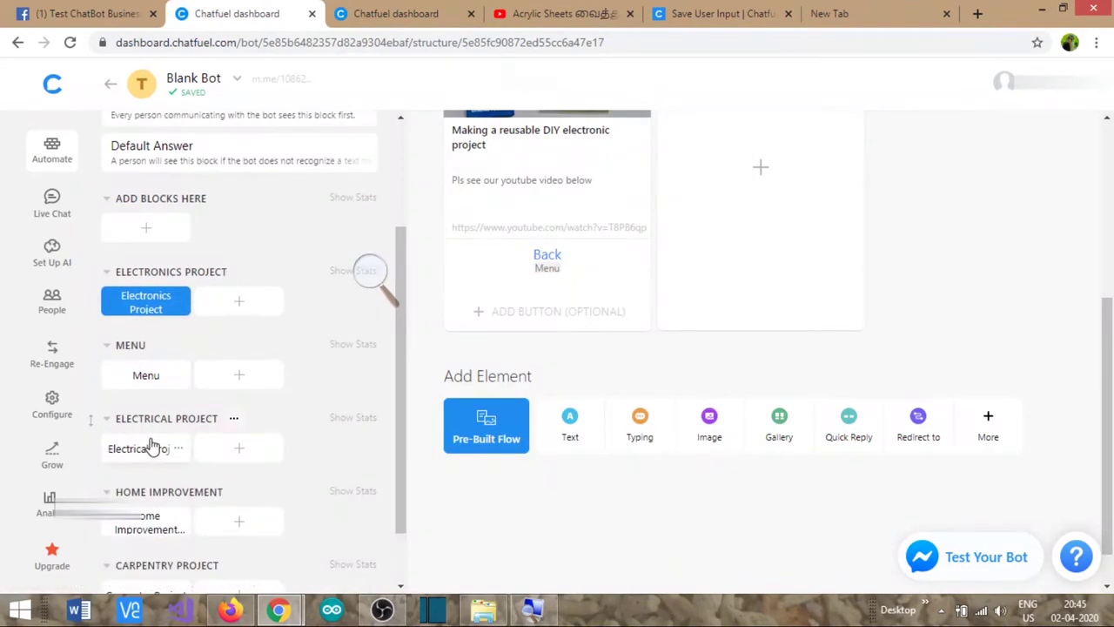
# - Add a Back button redirecting to Menu on the Electrical Project card
pyautogui.click(151, 449)
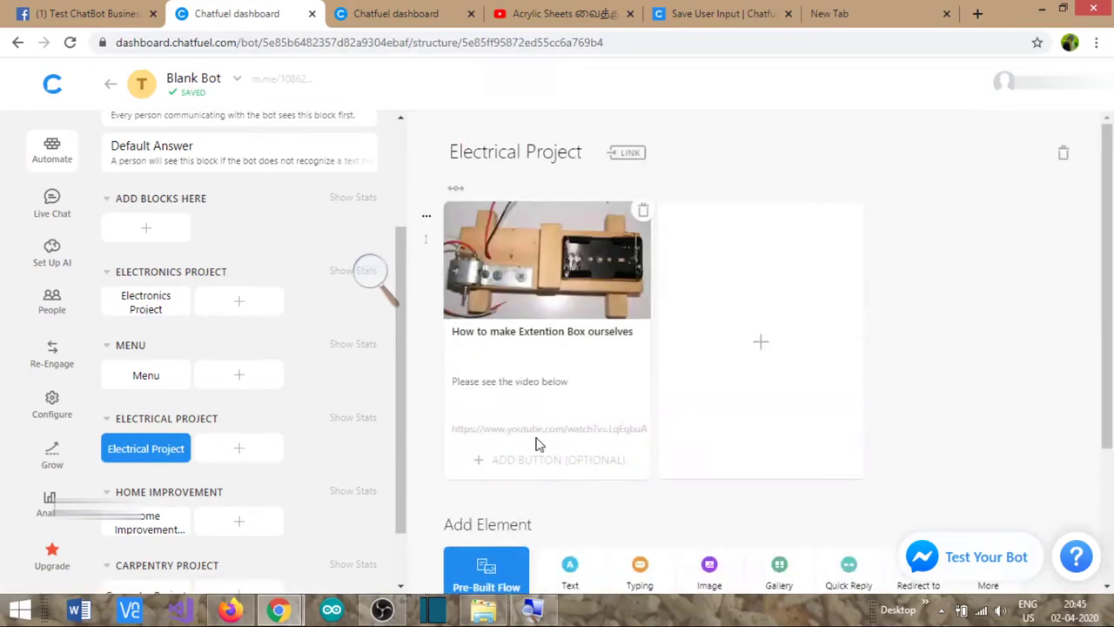
pyautogui.click(520, 457)
pyautogui.write('B')
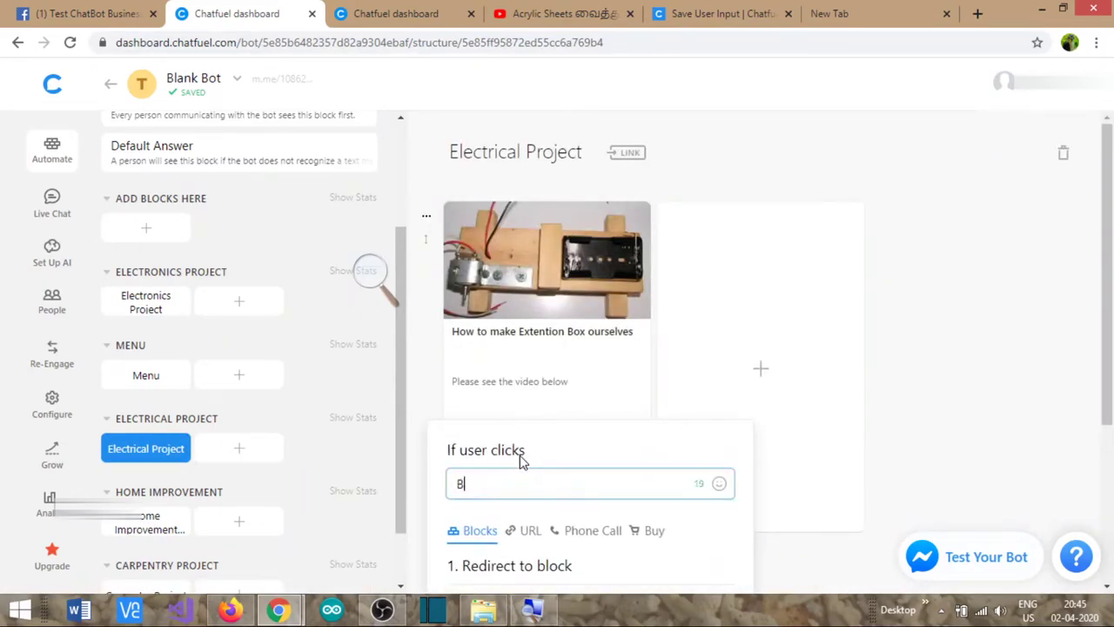
pyautogui.write('ack')
pyautogui.click(531, 515)
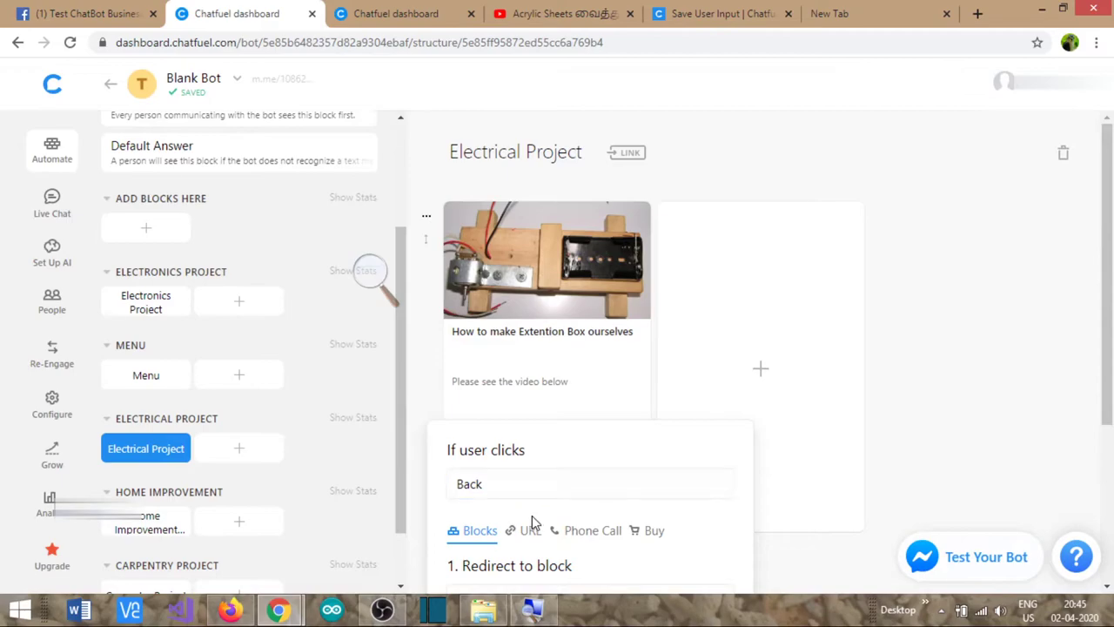
pyautogui.scroll(-2, 532, 516)
pyautogui.click(506, 436)
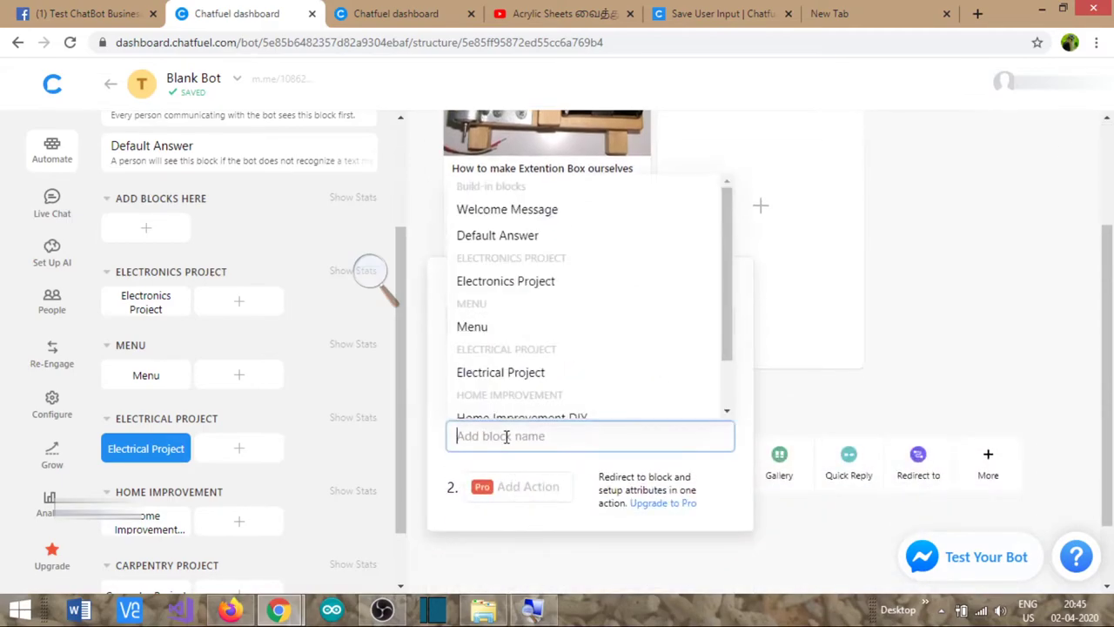
pyautogui.scroll(-1, 522, 383)
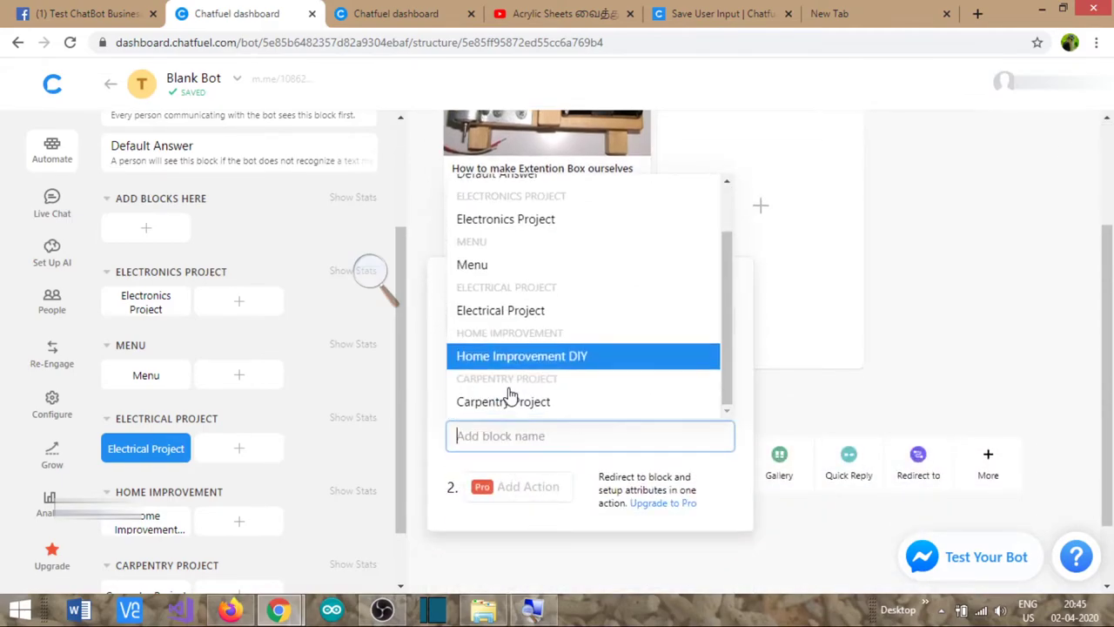
pyautogui.click(486, 275)
pyautogui.click(850, 380)
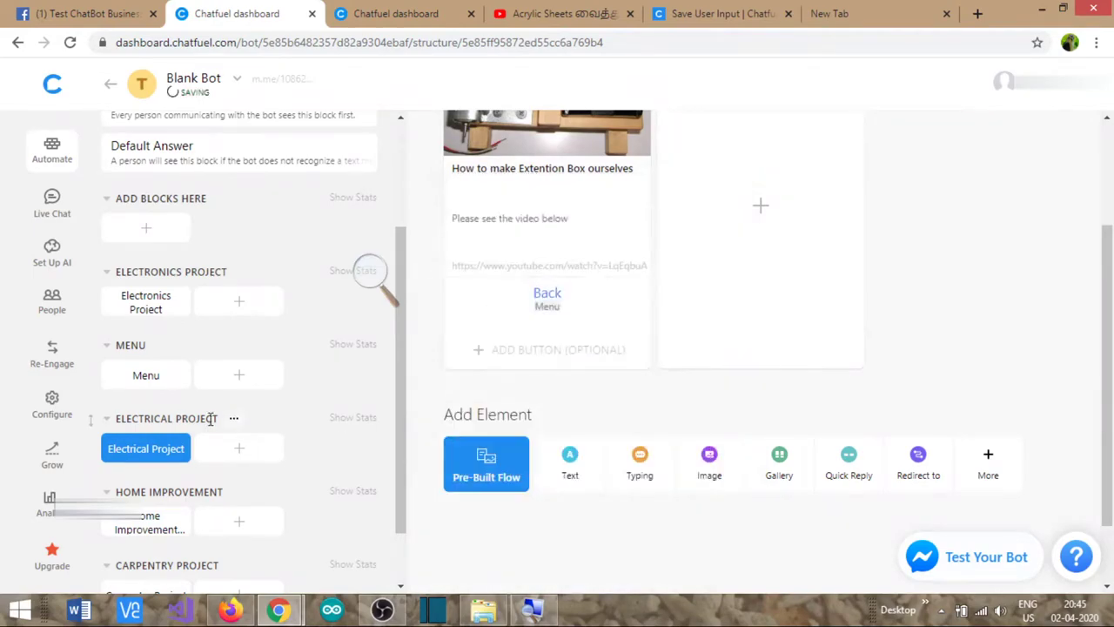
# - Add a Back button redirecting to Menu on the Home Improvement DIY card
pyautogui.click(161, 519)
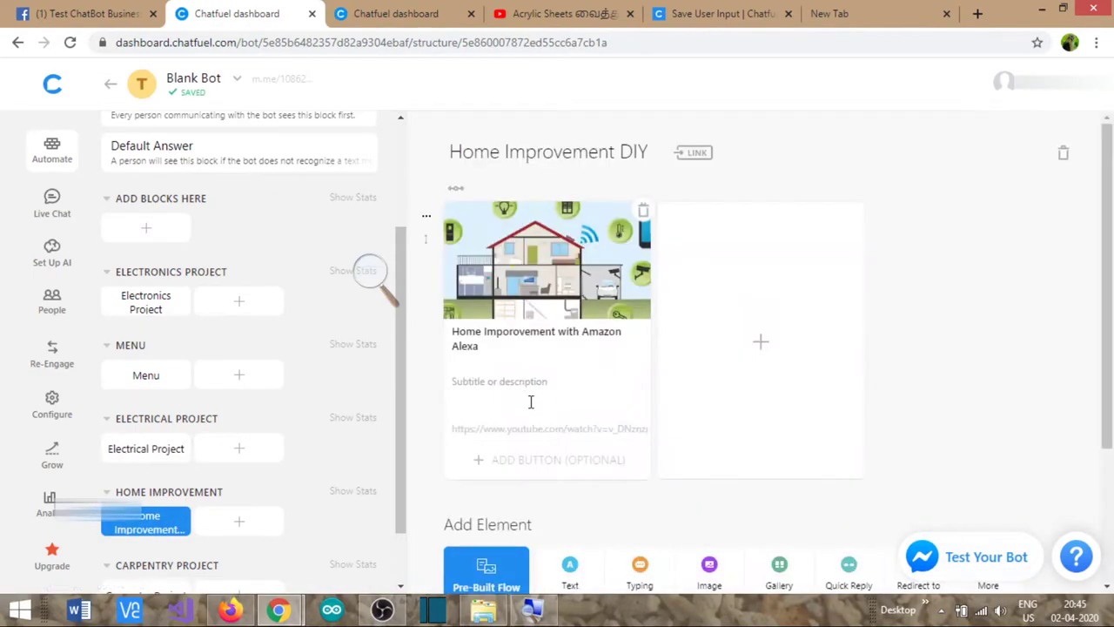
pyautogui.click(516, 467)
pyautogui.write('B')
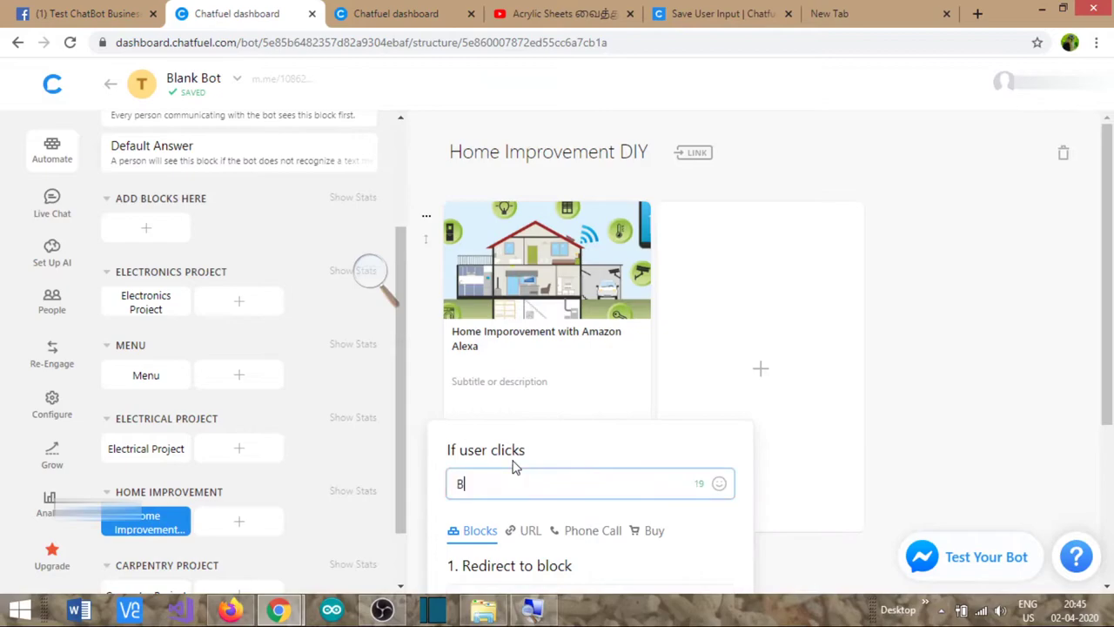
pyautogui.write('ack')
pyautogui.scroll(-2, 522, 557)
pyautogui.click(504, 428)
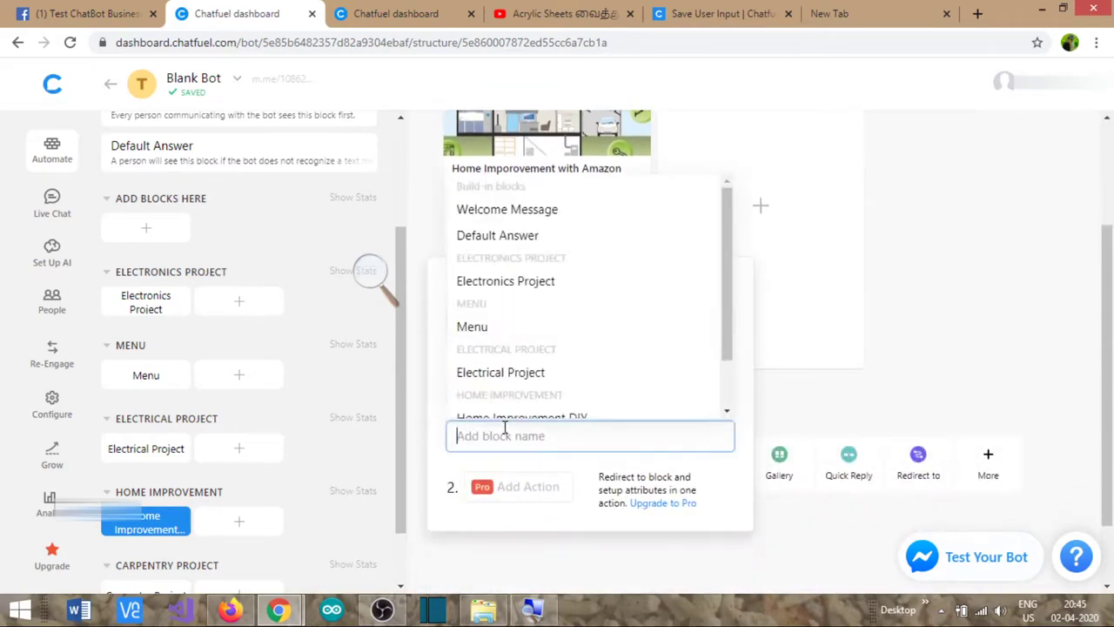
pyautogui.click(488, 330)
pyautogui.click(754, 413)
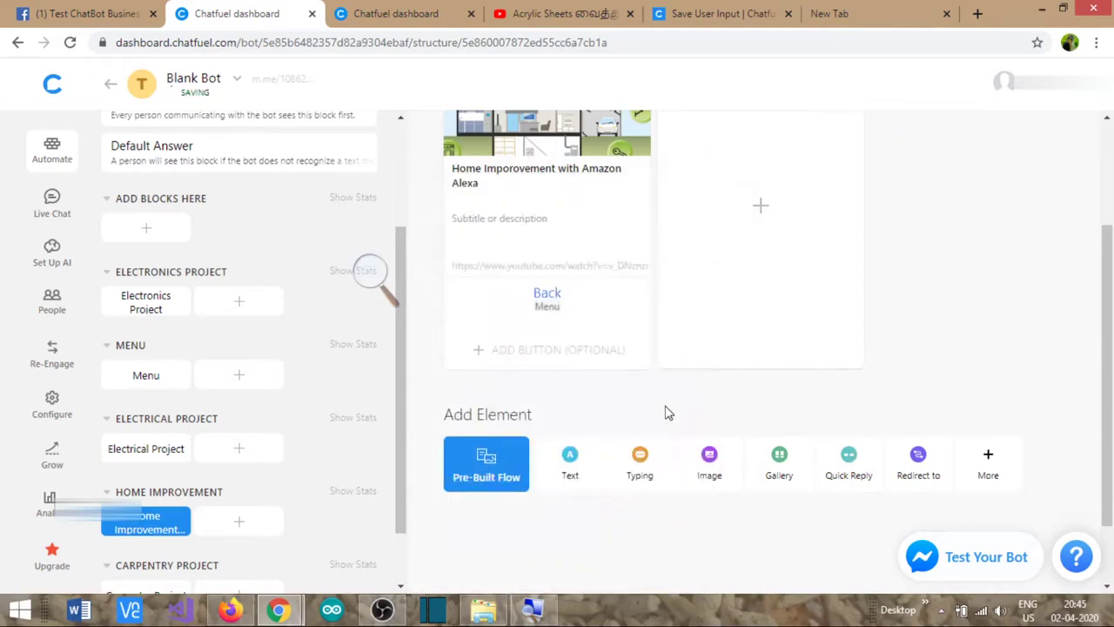
pyautogui.scroll(-1, 131, 466)
# - Add a Back button redirecting to Menu on the Carpentry Project card
pyautogui.click(142, 522)
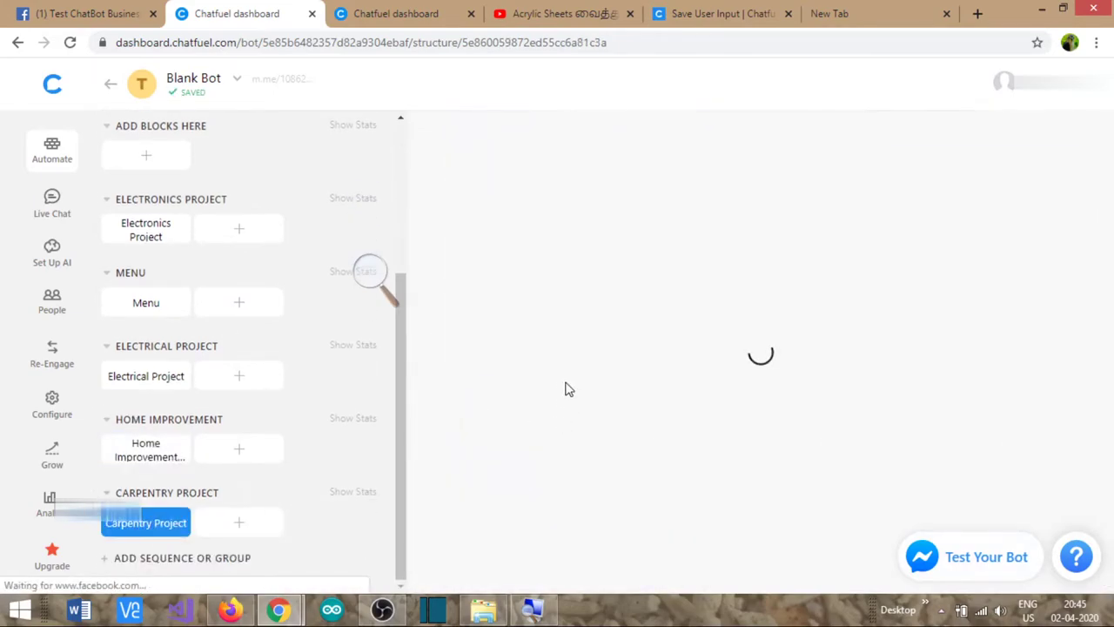
pyautogui.click(520, 470)
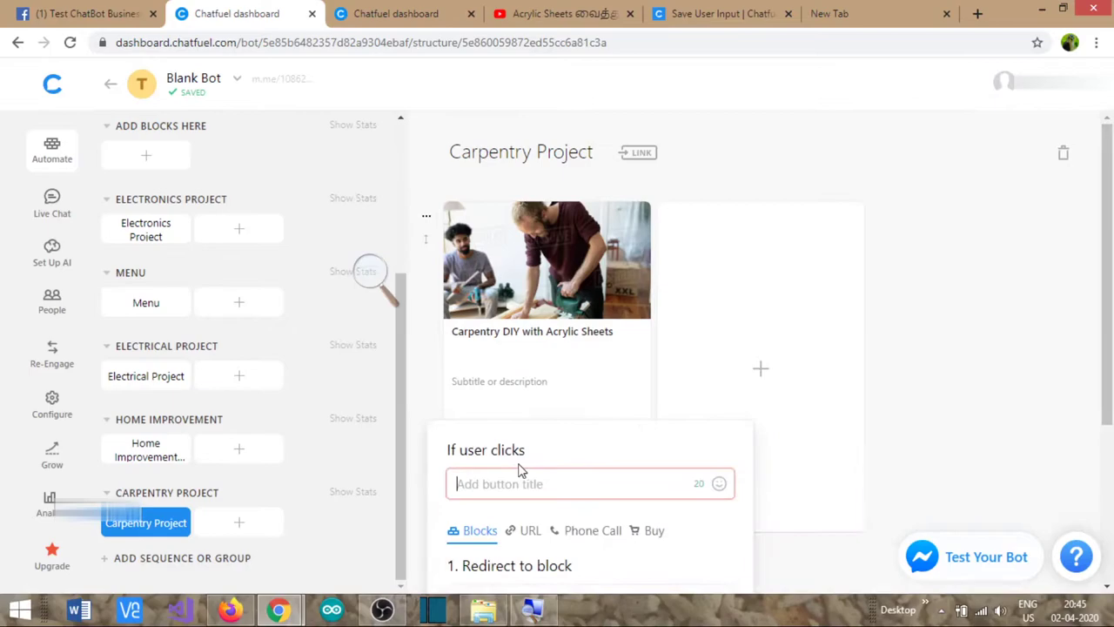
pyautogui.write('Back')
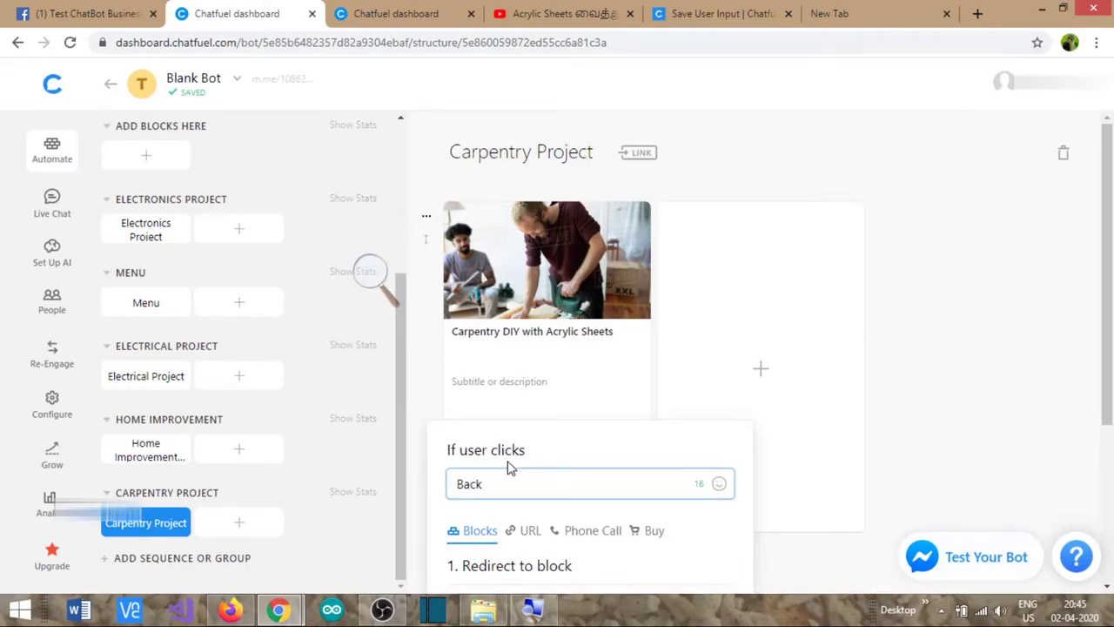
pyautogui.scroll(-3, 511, 479)
pyautogui.click(506, 364)
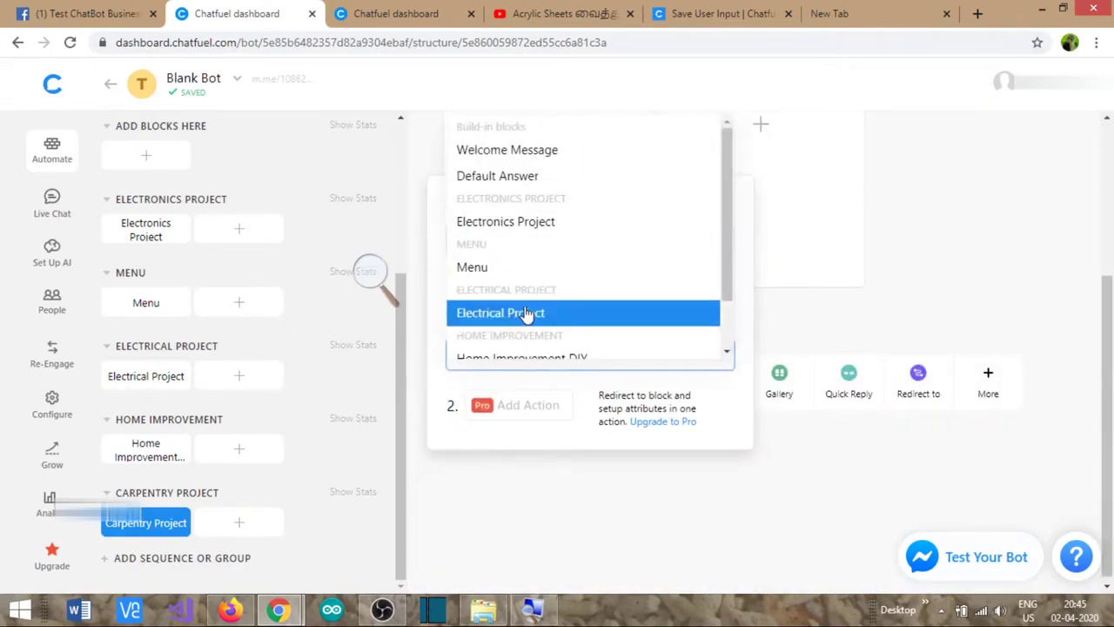
pyautogui.scroll(-1, 510, 313)
pyautogui.click(481, 217)
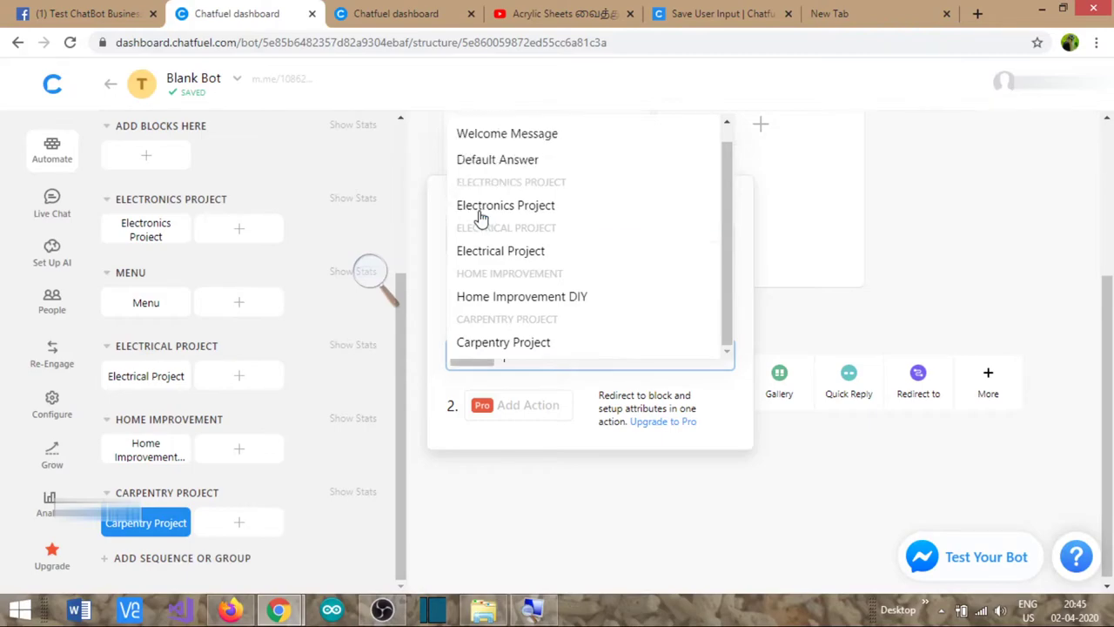
pyautogui.click(826, 306)
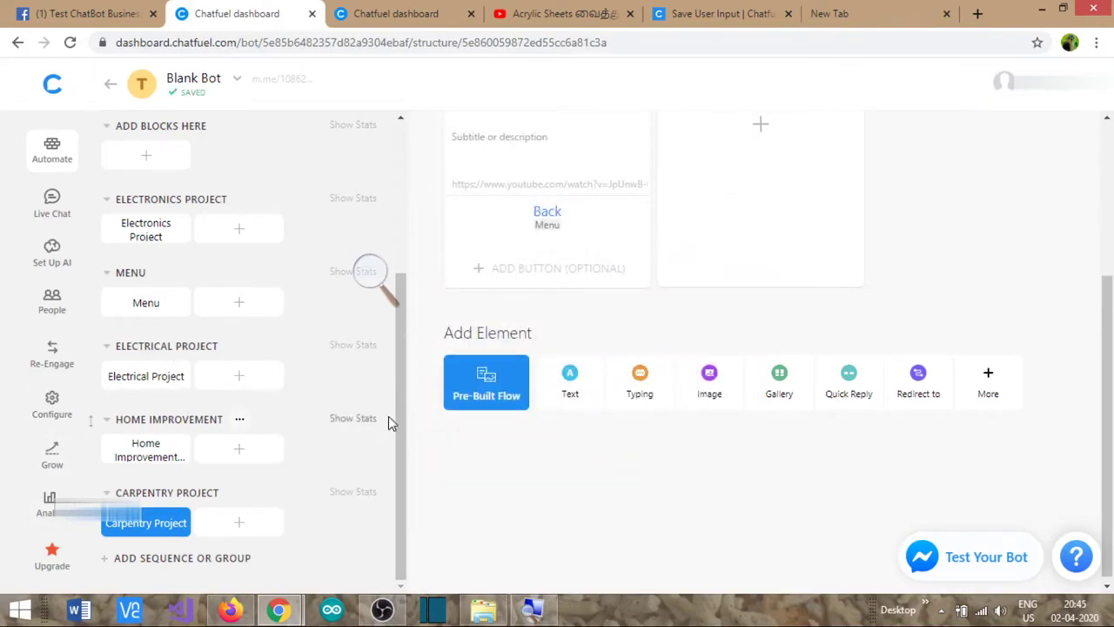
pyautogui.moveTo(402, 410); pyautogui.dragTo(391, 232)
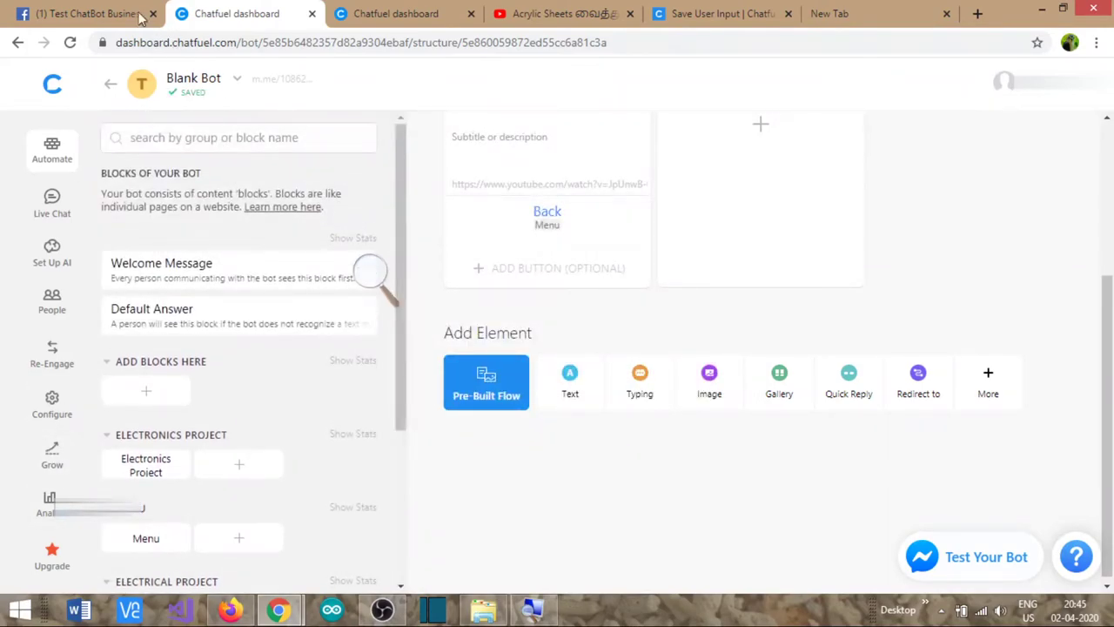
# - Delete the old test conversation on the Facebook page
pyautogui.click(111, 16)
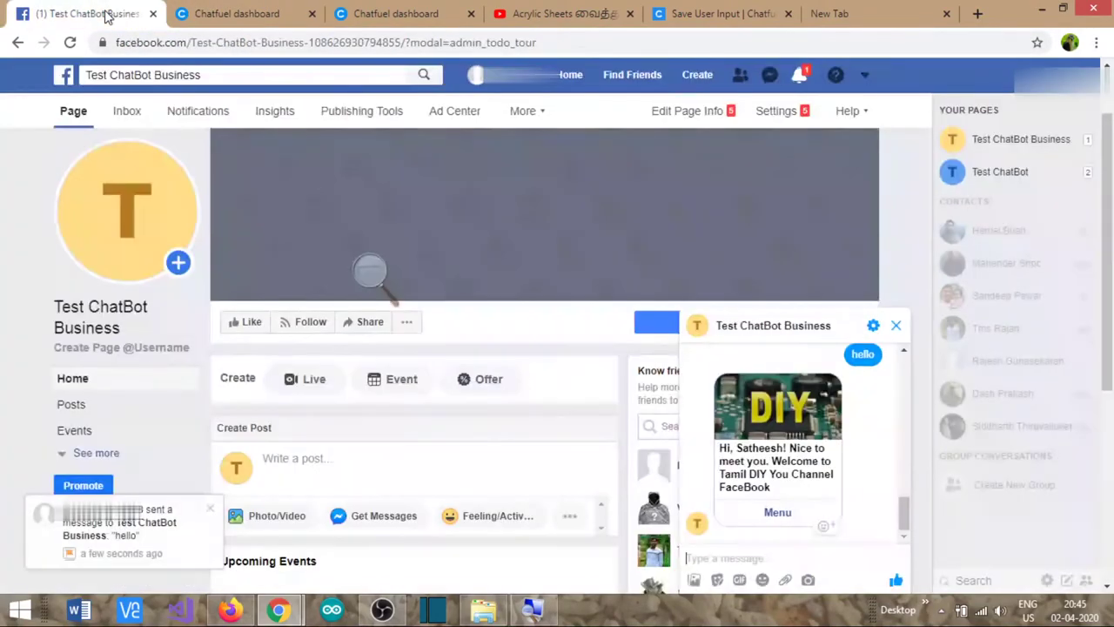
pyautogui.click(873, 326)
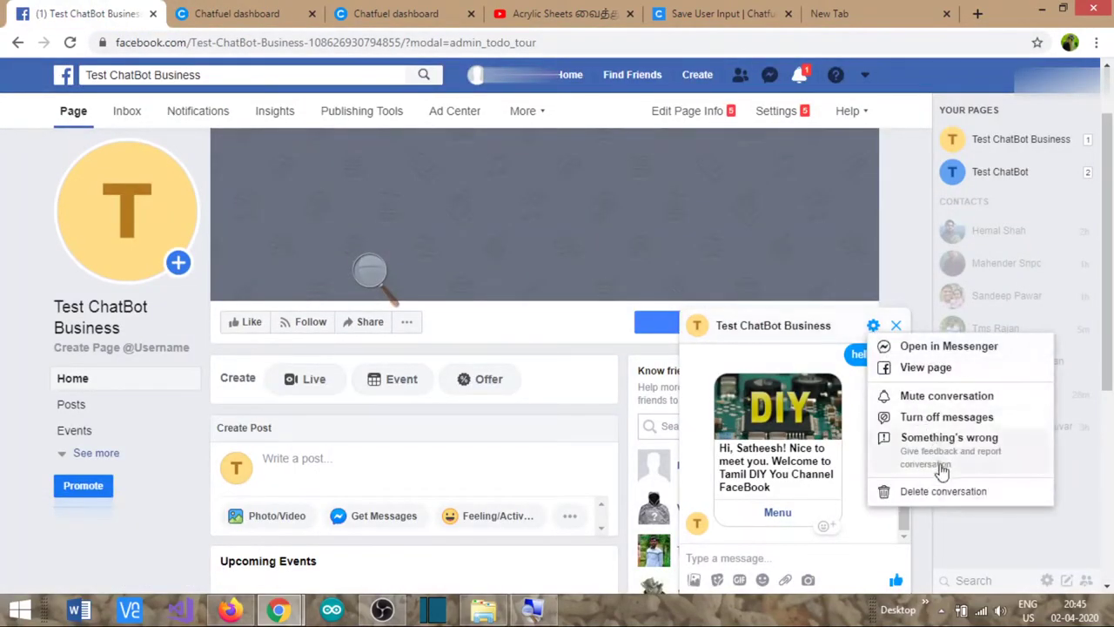
pyautogui.click(946, 494)
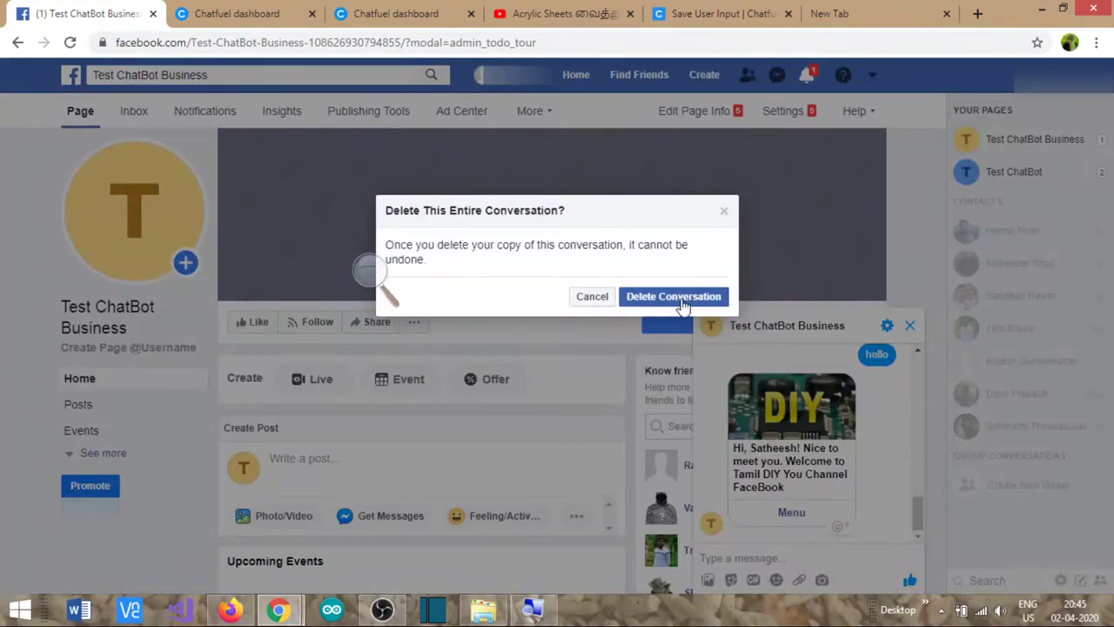
pyautogui.click(674, 297)
# - Open a new test chat and start the bot with Get Started
pyautogui.moveTo(663, 335)
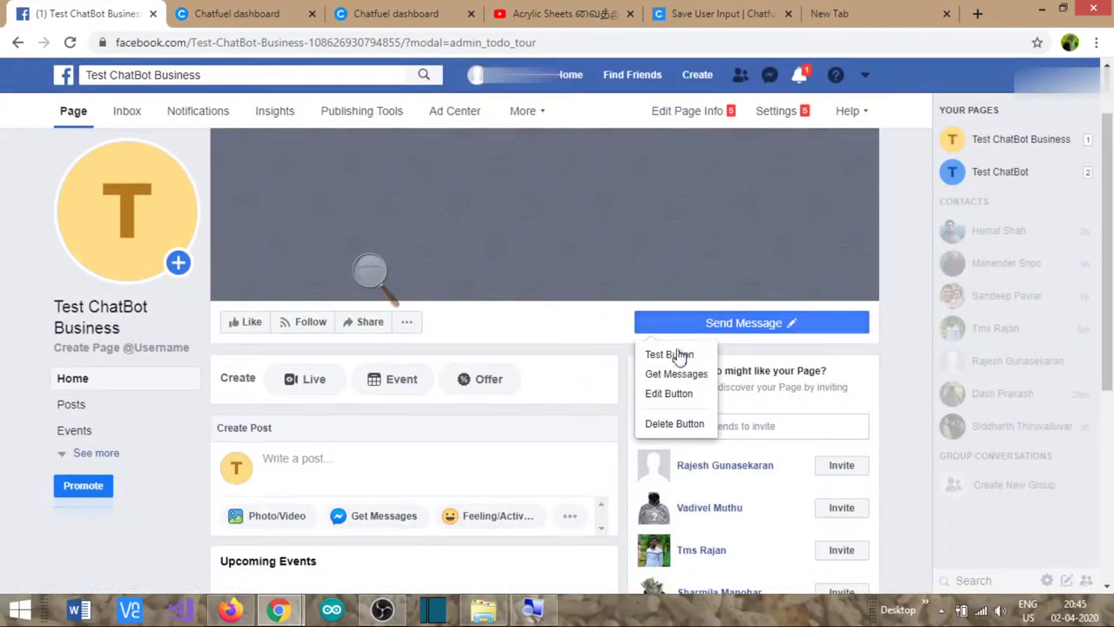
pyautogui.click(672, 355)
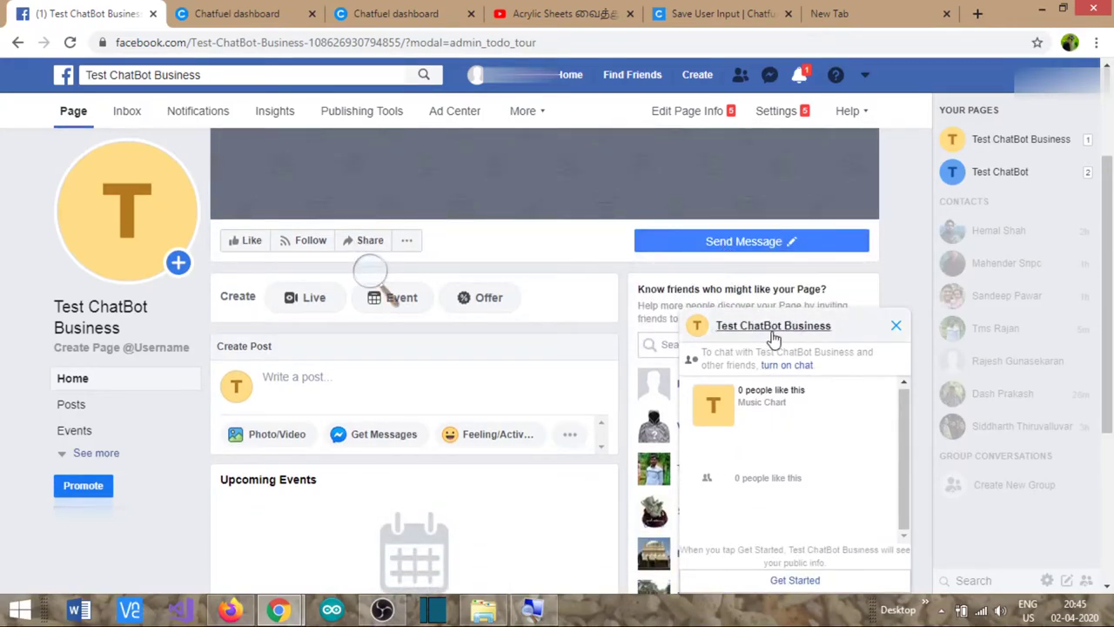
pyautogui.moveTo(772, 335)
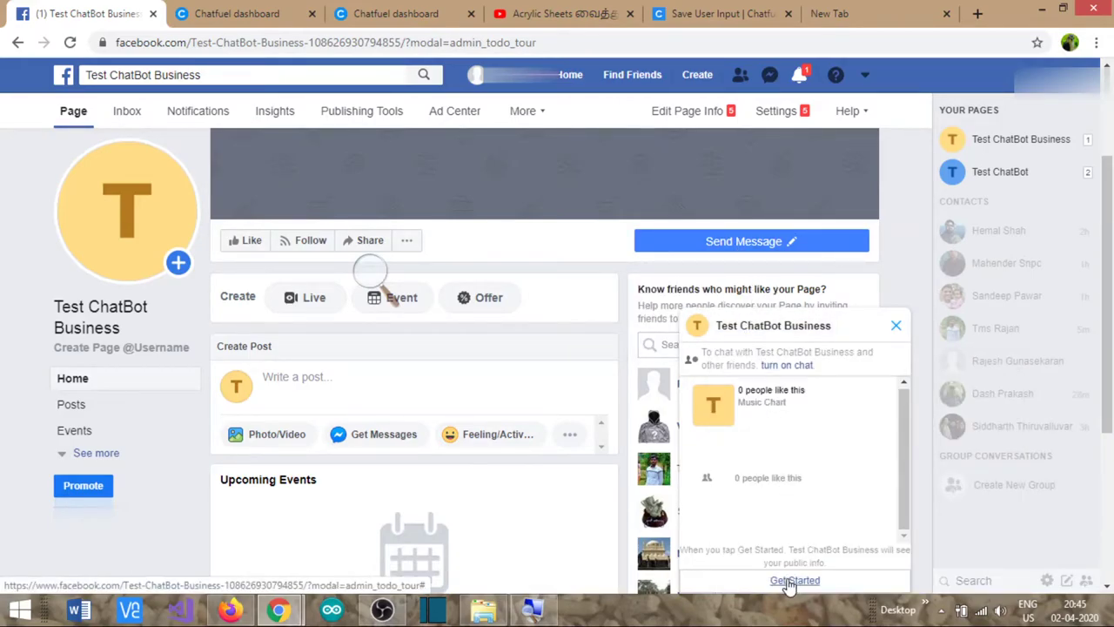
pyautogui.click(789, 581)
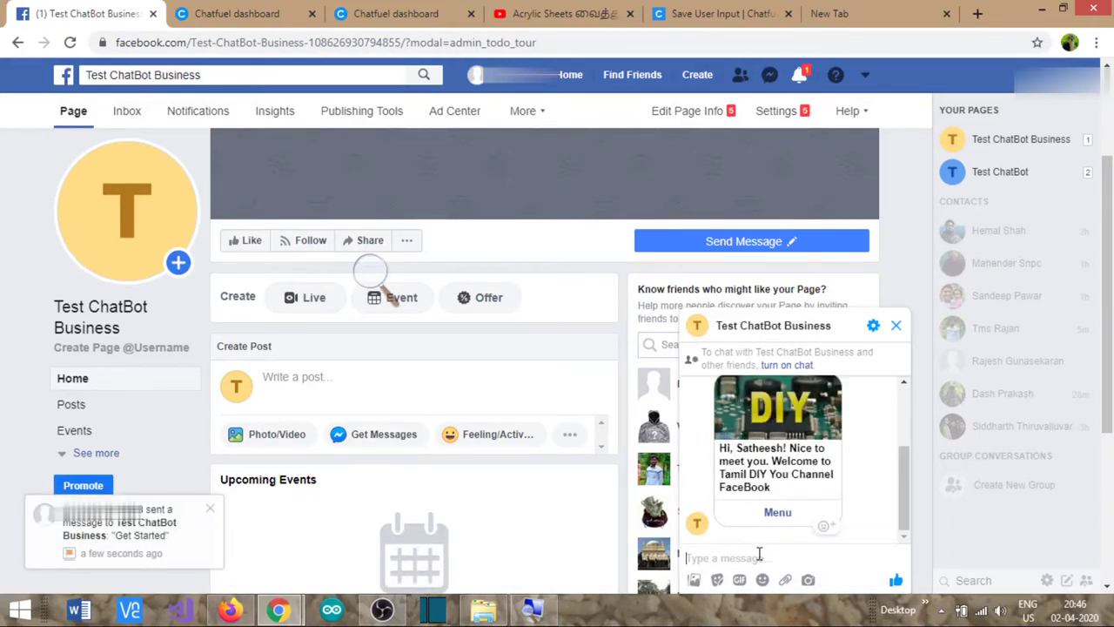
# - Send hello, open Menu, page to Carpentry DIY Projects, view Details, then go Back
pyautogui.write('hel')
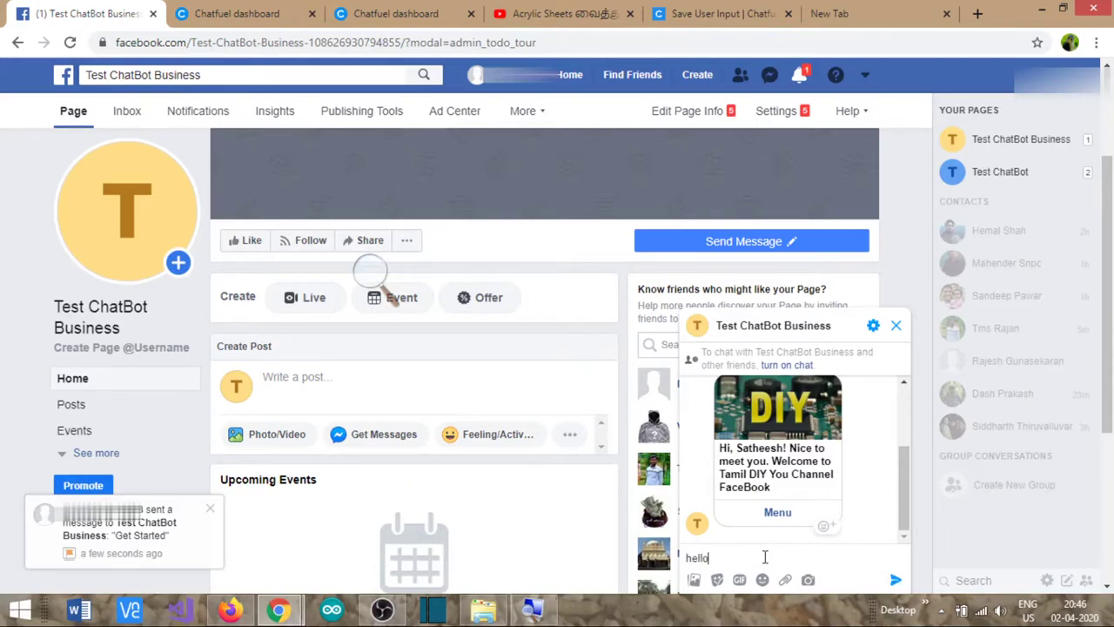
pyautogui.write('lo')
pyautogui.press('Return')
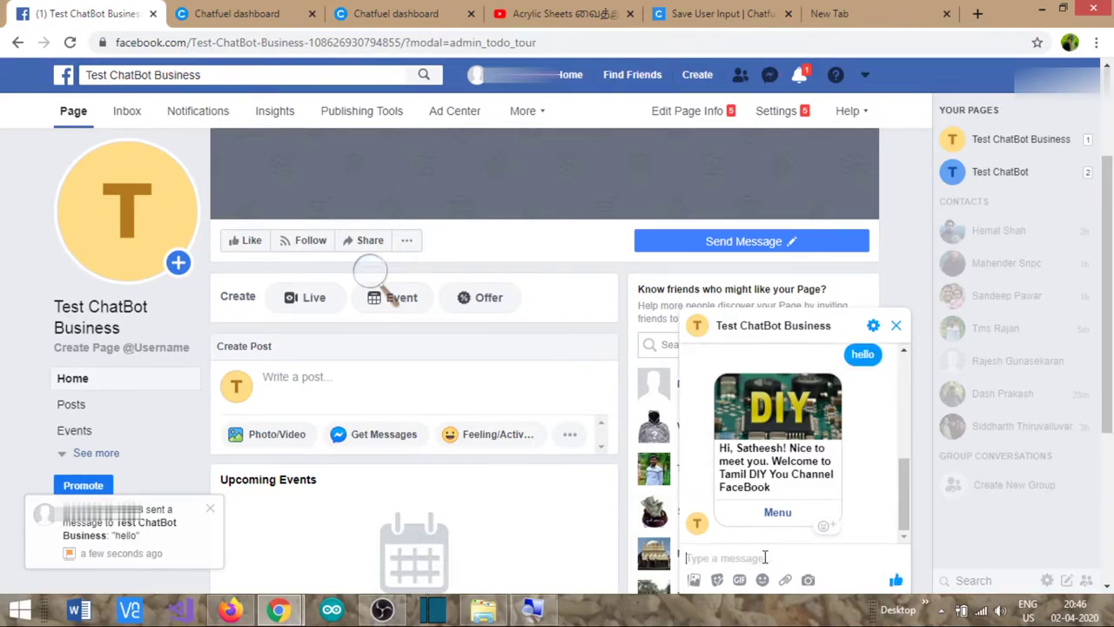
pyautogui.click(779, 515)
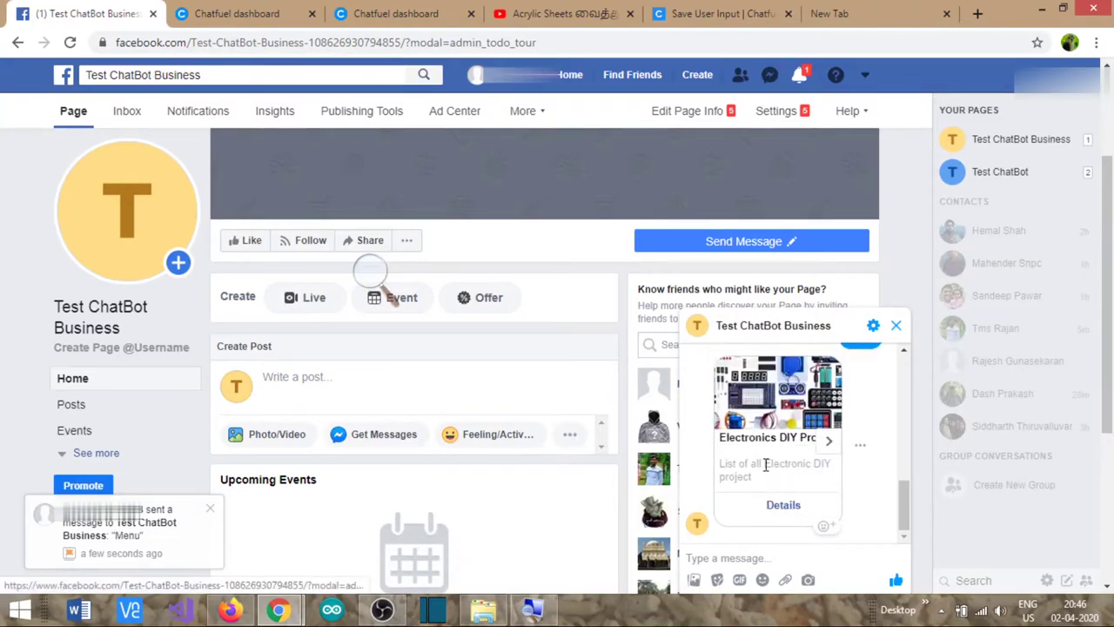
pyautogui.click(831, 443)
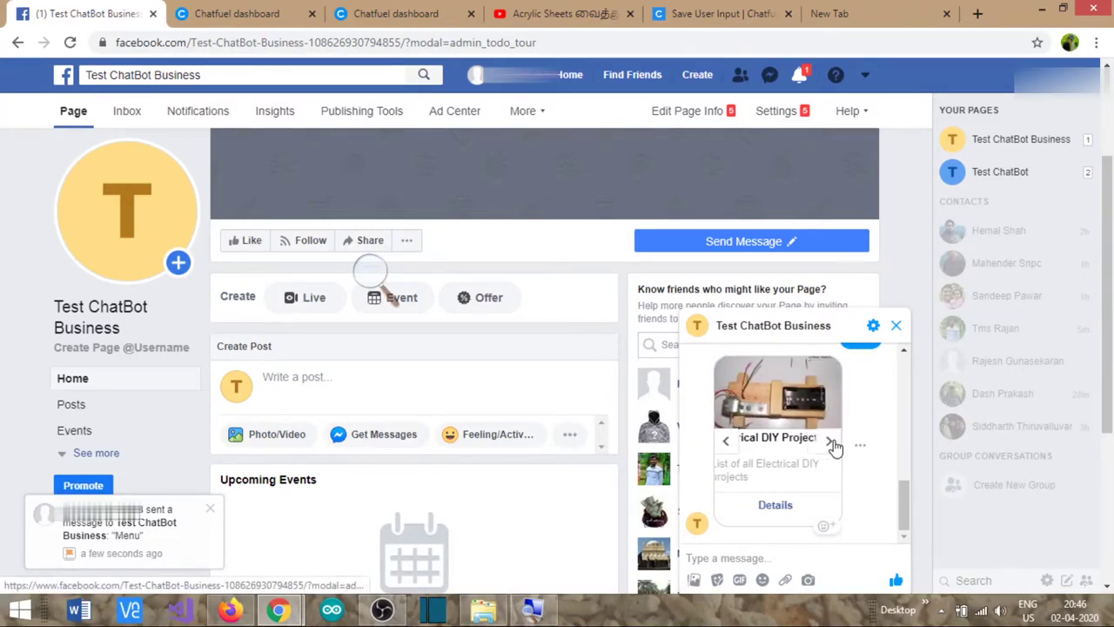
pyautogui.click(832, 444)
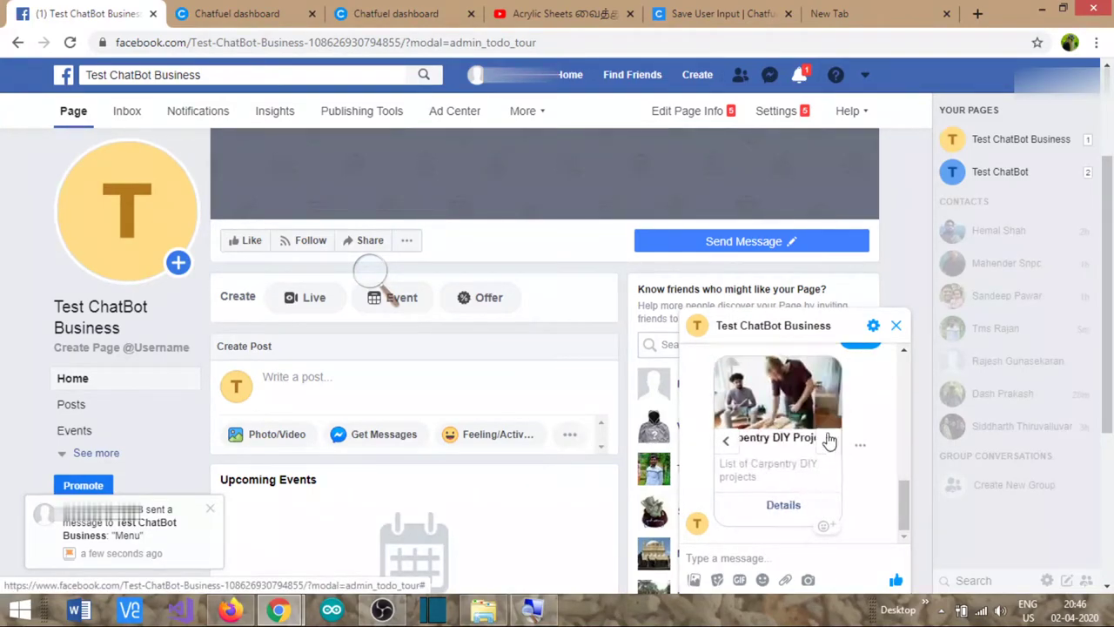
pyautogui.click(785, 509)
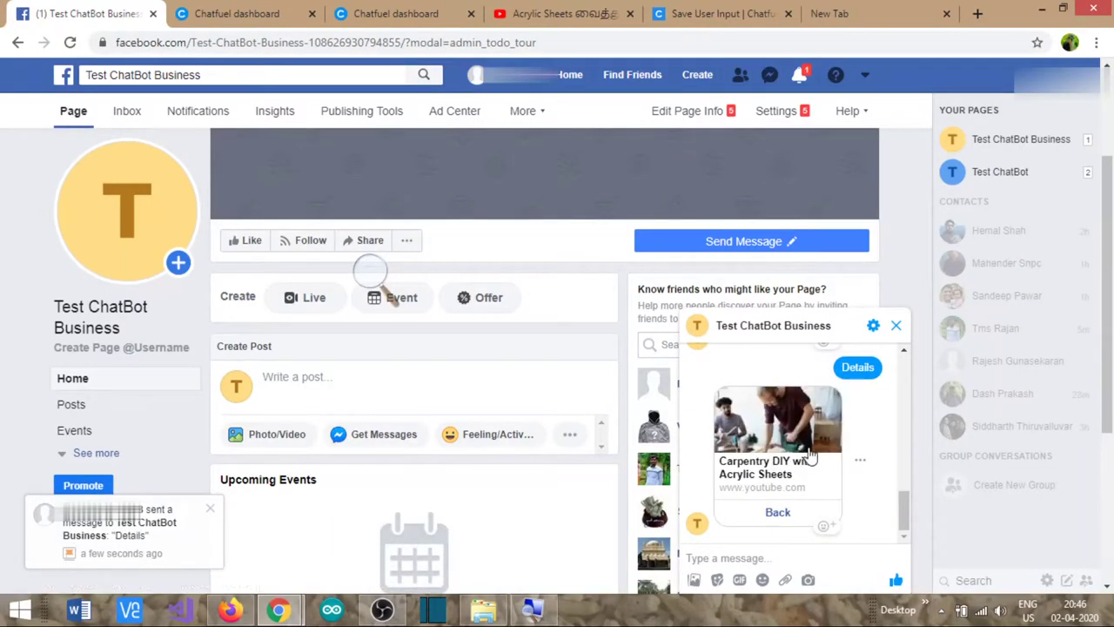
pyautogui.click(778, 512)
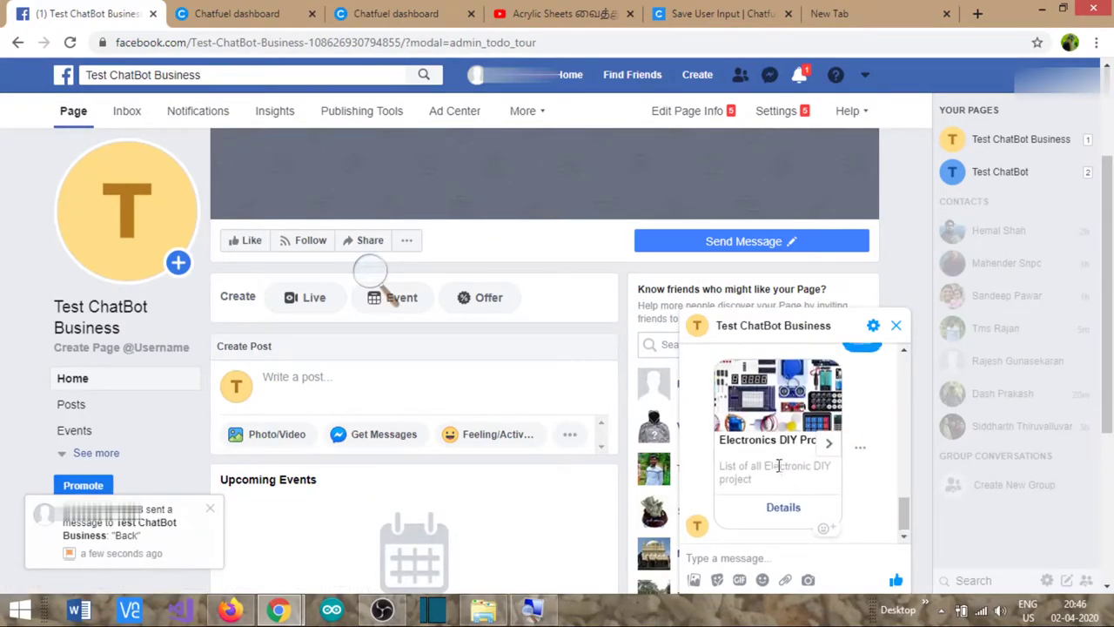
# - Send the message 'i am looking for some electronic projects' to the bot
pyautogui.click(754, 558)
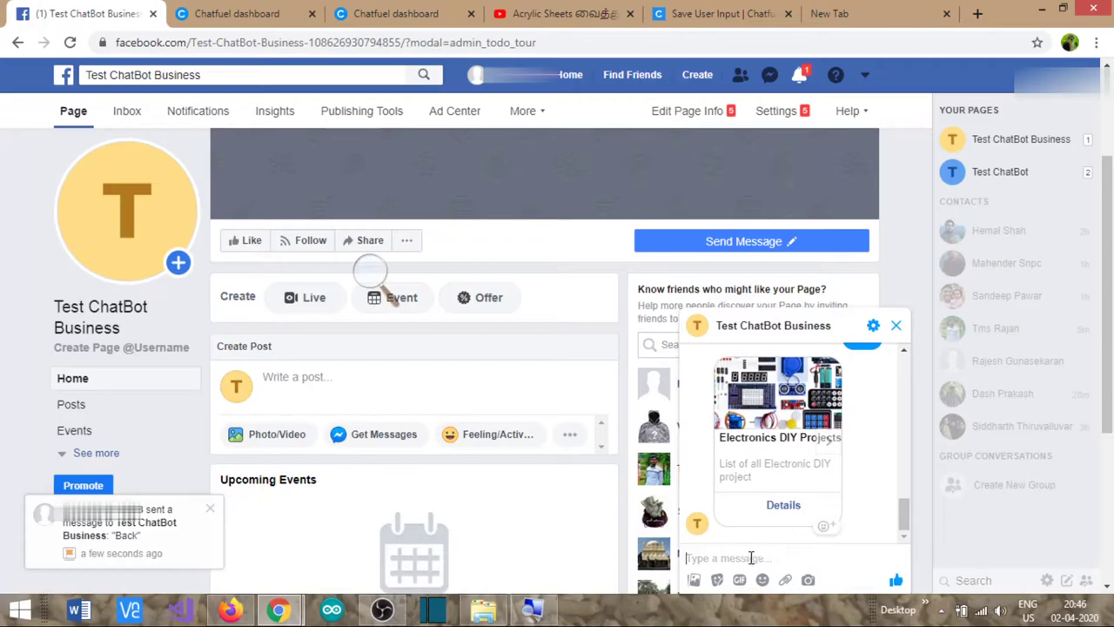
pyautogui.write('i am')
pyautogui.write(' loo')
pyautogui.write('king for some e;ectronic projects')
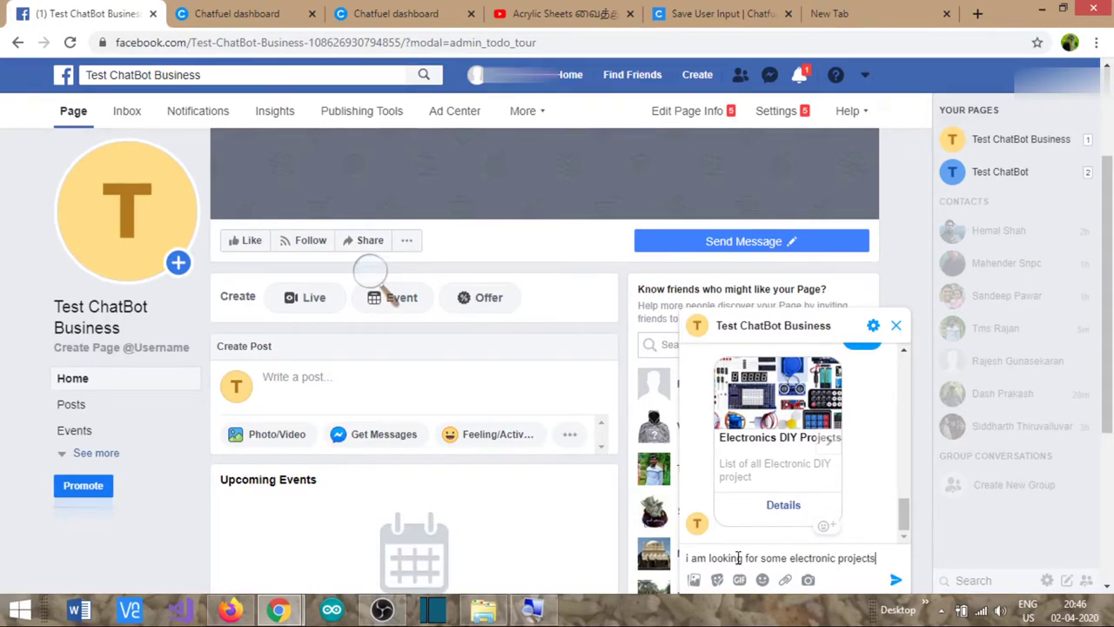
pyautogui.press('Return')
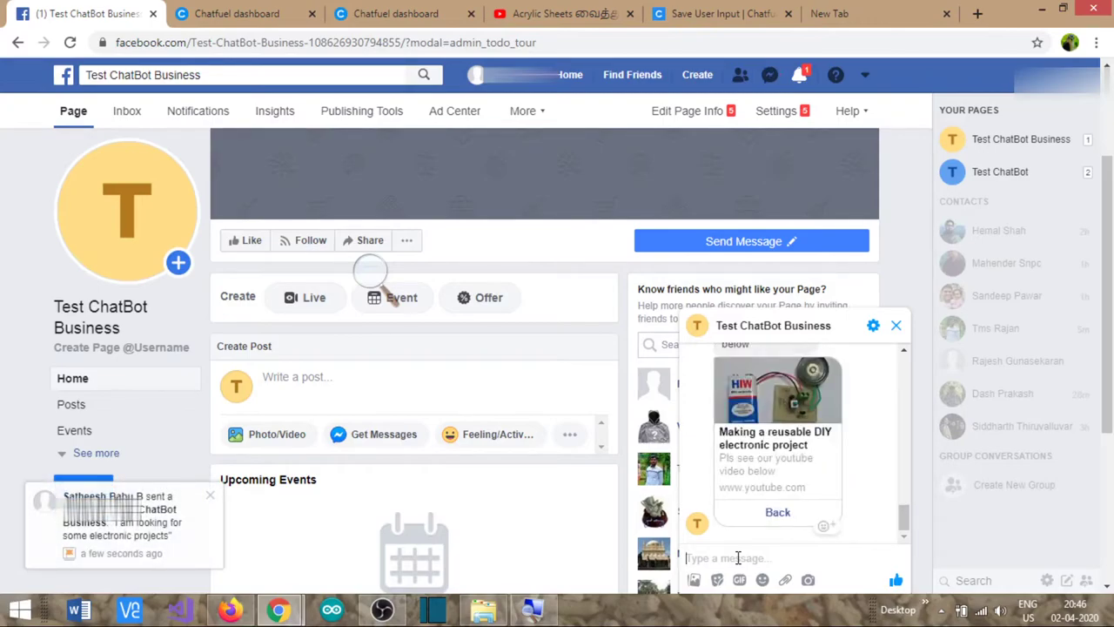
# - Open the Set Up AI page in the Chatfuel dashboard
pyautogui.click(244, 13)
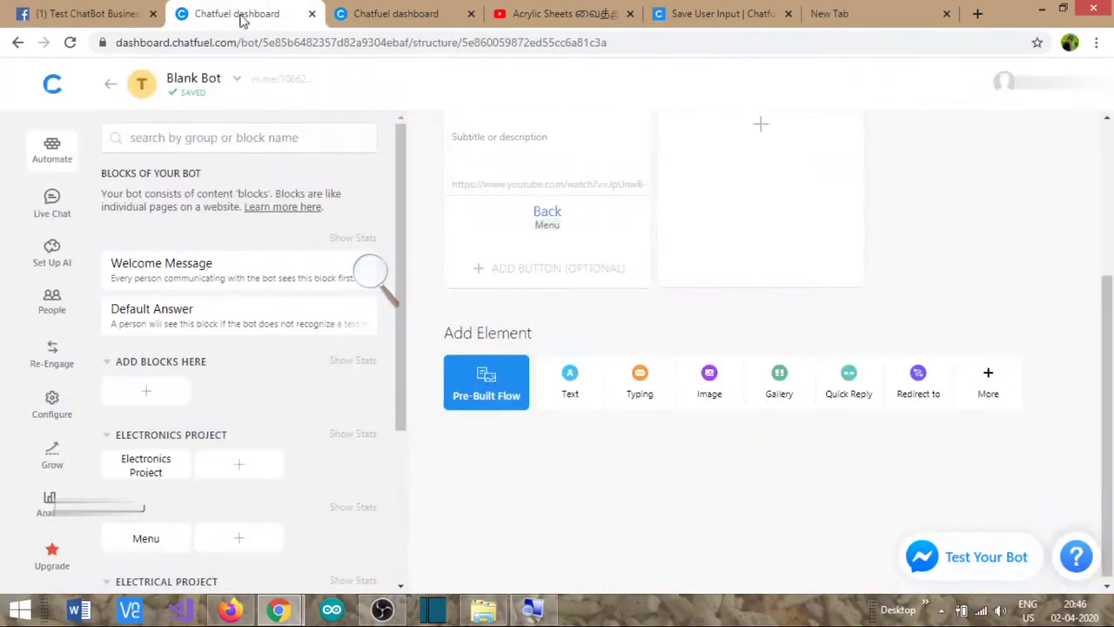
pyautogui.click(400, 13)
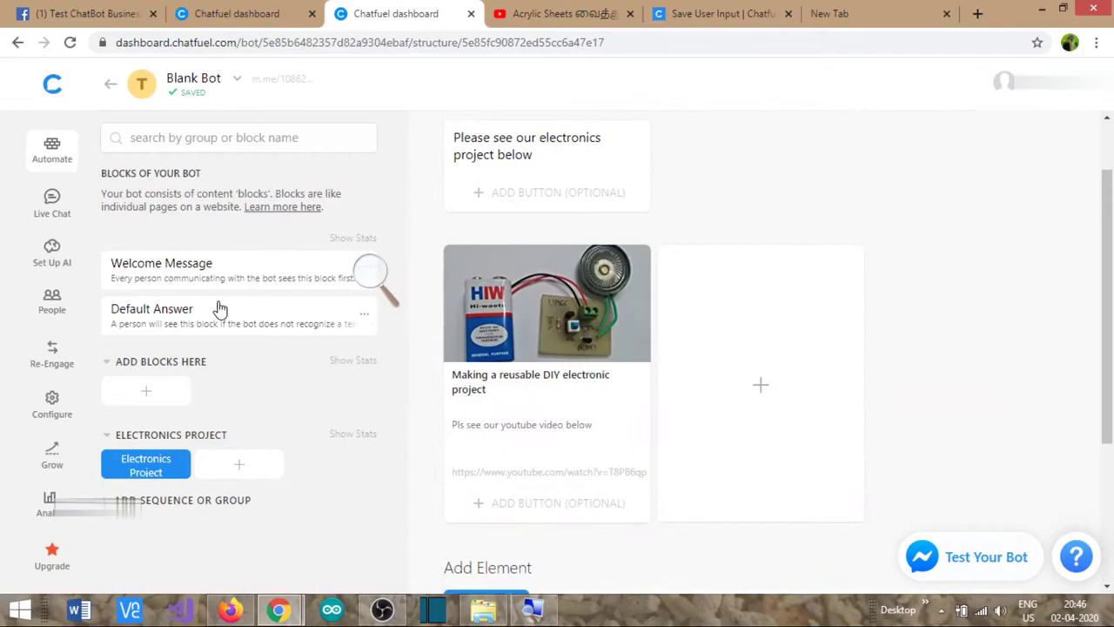
pyautogui.click(51, 250)
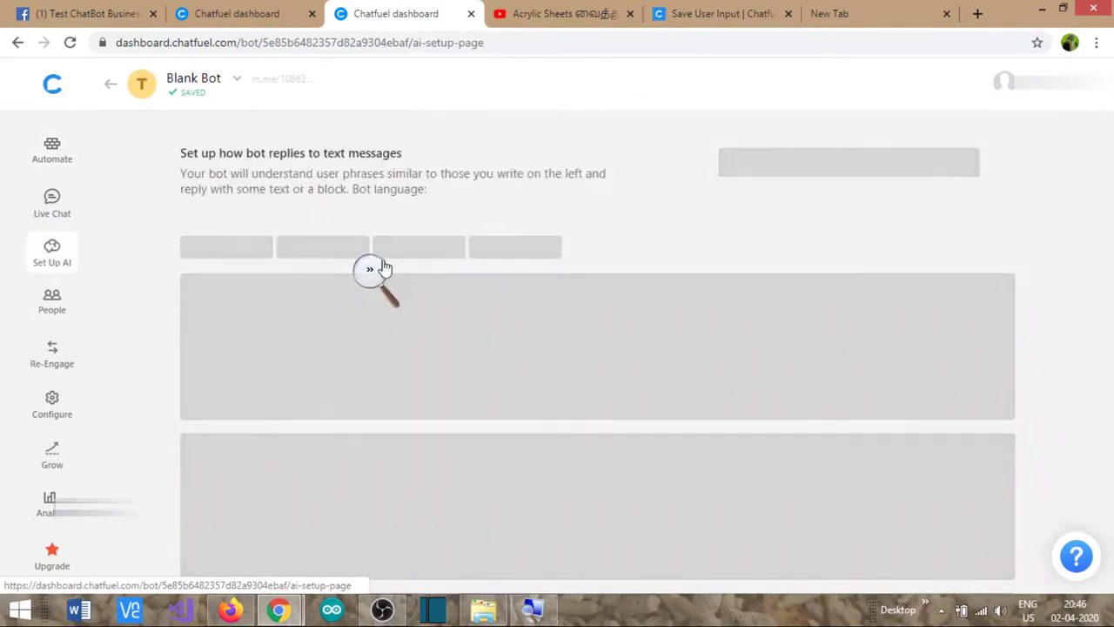
pyautogui.scroll(-1, 318, 490)
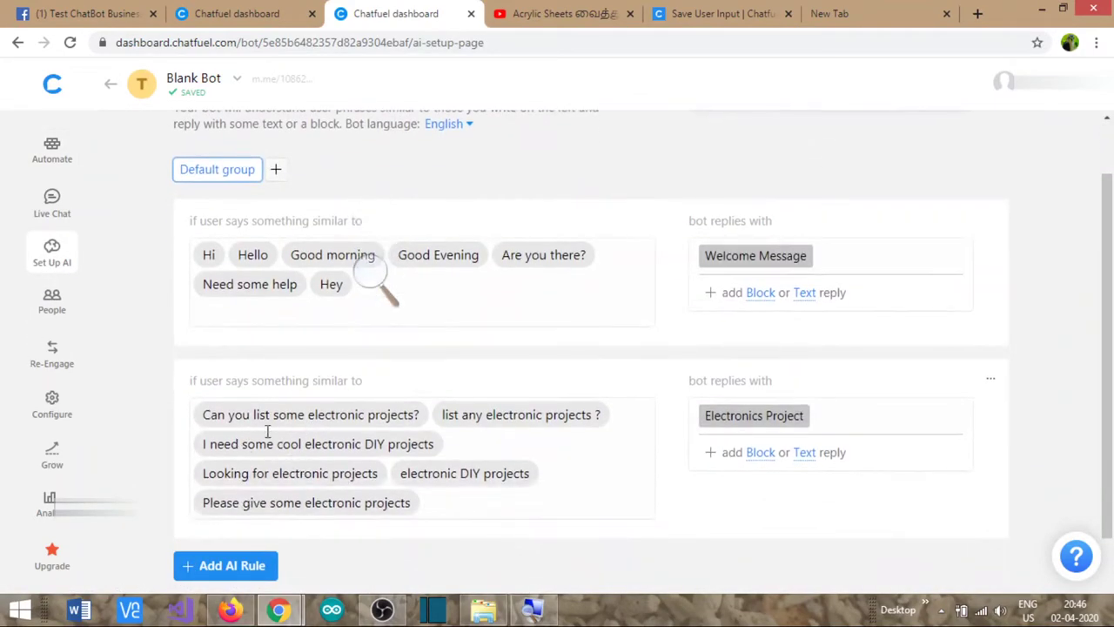
# - Tap Back on the electronic project card in the Facebook test chat
pyautogui.click(85, 13)
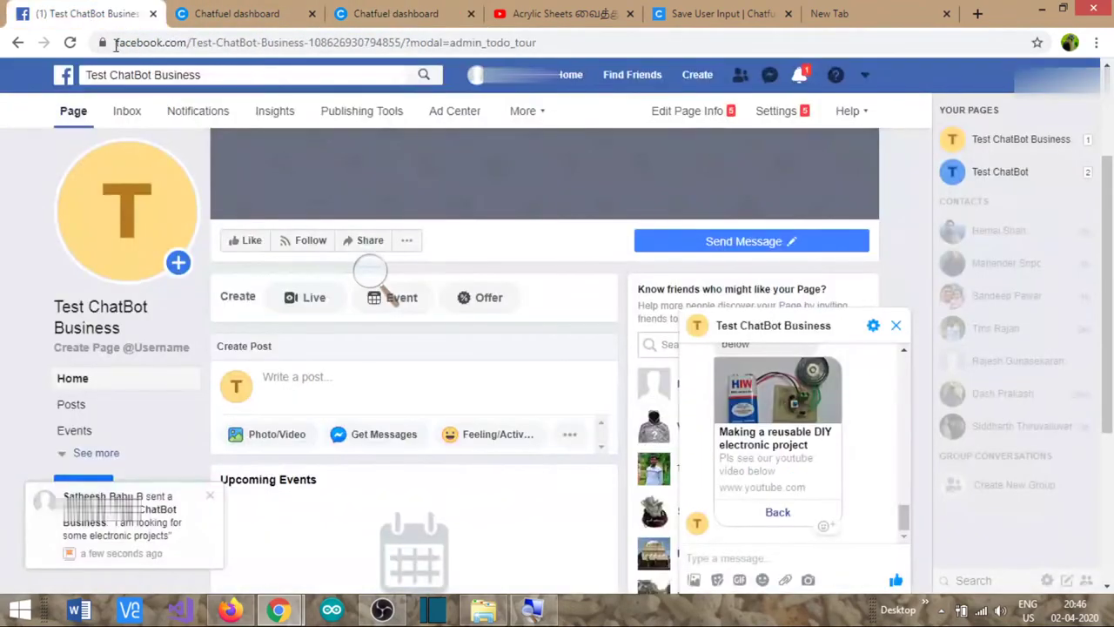
pyautogui.click(810, 505)
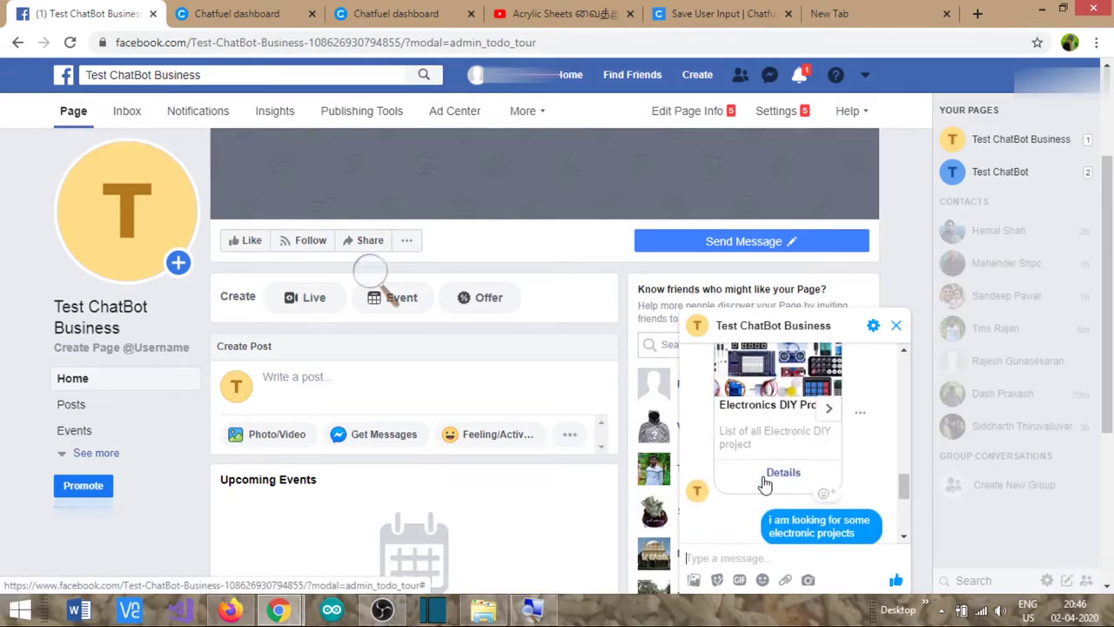
pyautogui.click(396, 14)
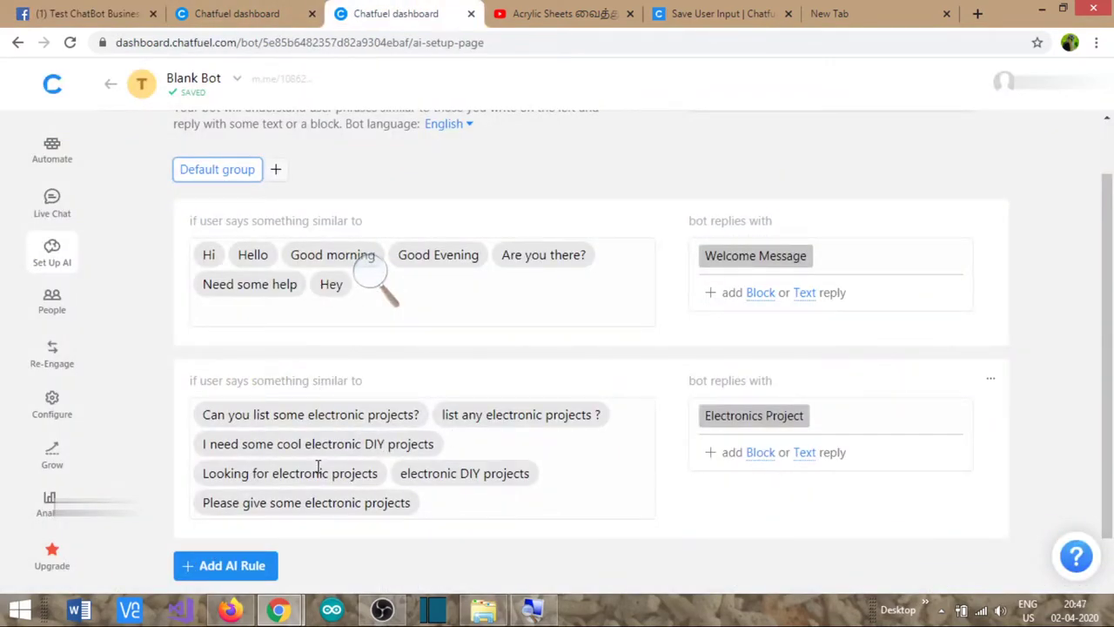
# - Add an AI rule with carpentry, wood work and acrylic sheets project phrases
pyautogui.click(262, 568)
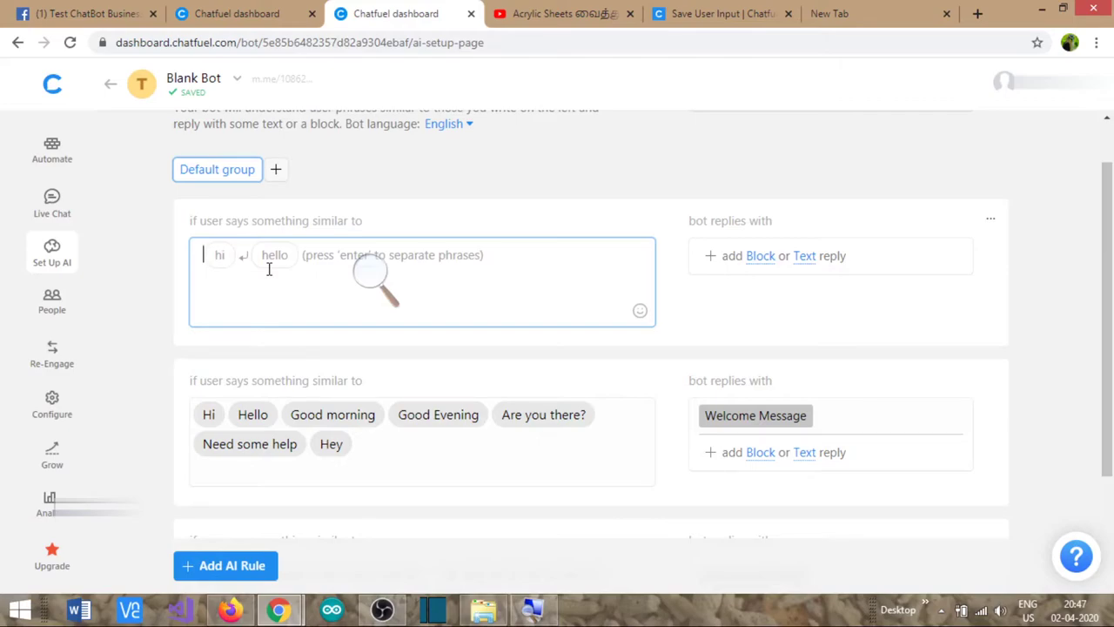
pyautogui.write('I am looking for some carpentry projects')
pyautogui.press('Return')
pyautogui.write('i am')
pyautogui.press('BackSpace')
pyautogui.press('BackSpace')
pyautogui.press('BackSpace')
pyautogui.press('BackSpace')
pyautogui.write('need ')
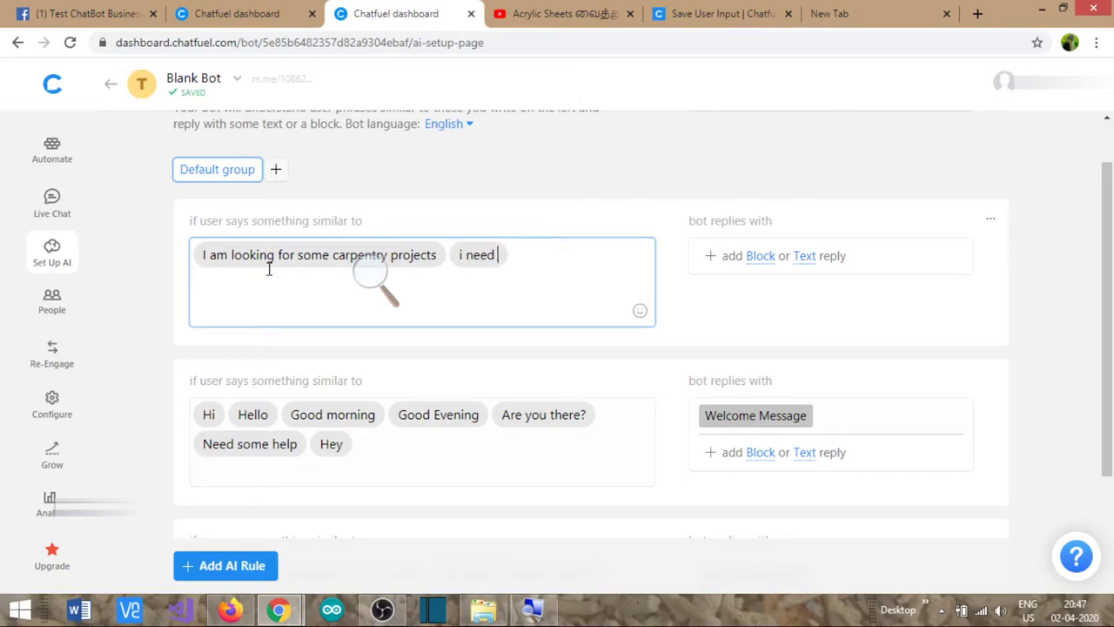
pyautogui.write('some wood work projects ')
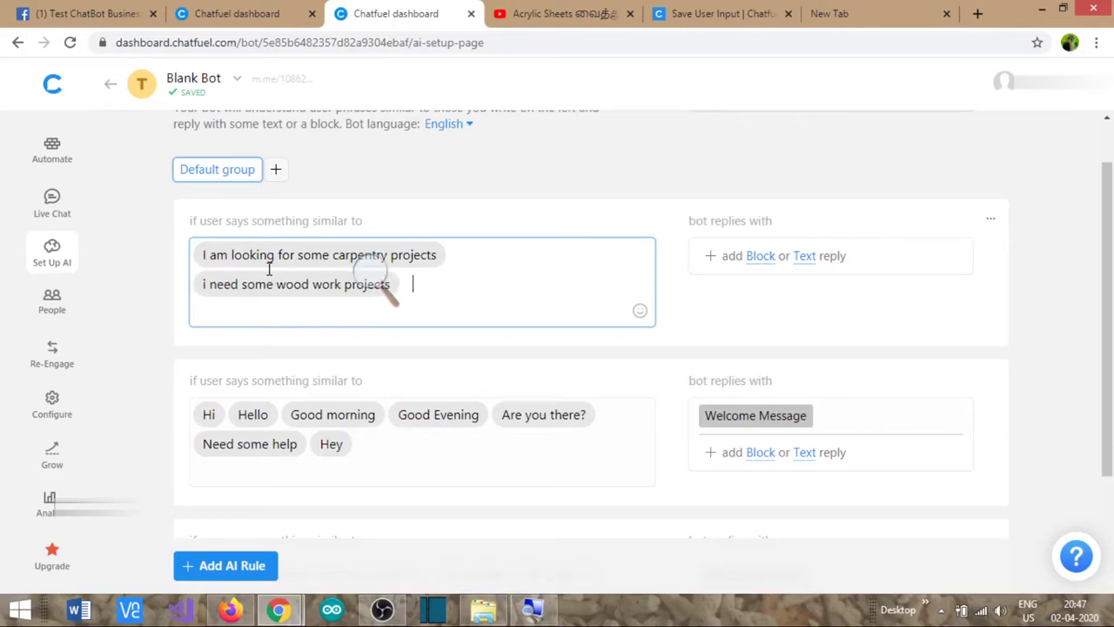
pyautogui.write('can y')
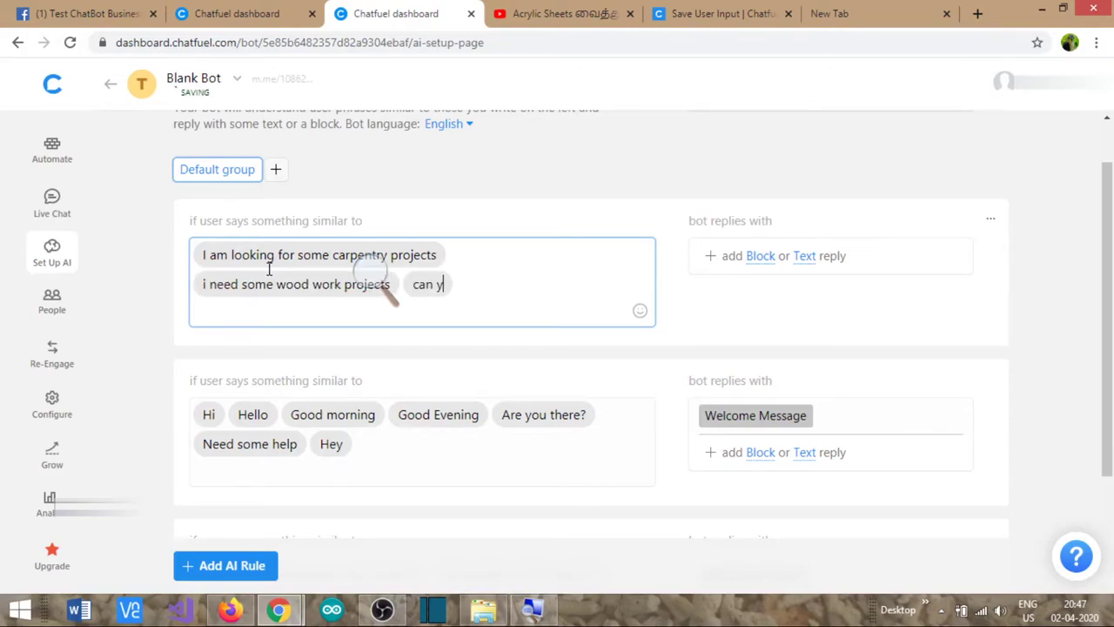
pyautogui.write('ou help me wi')
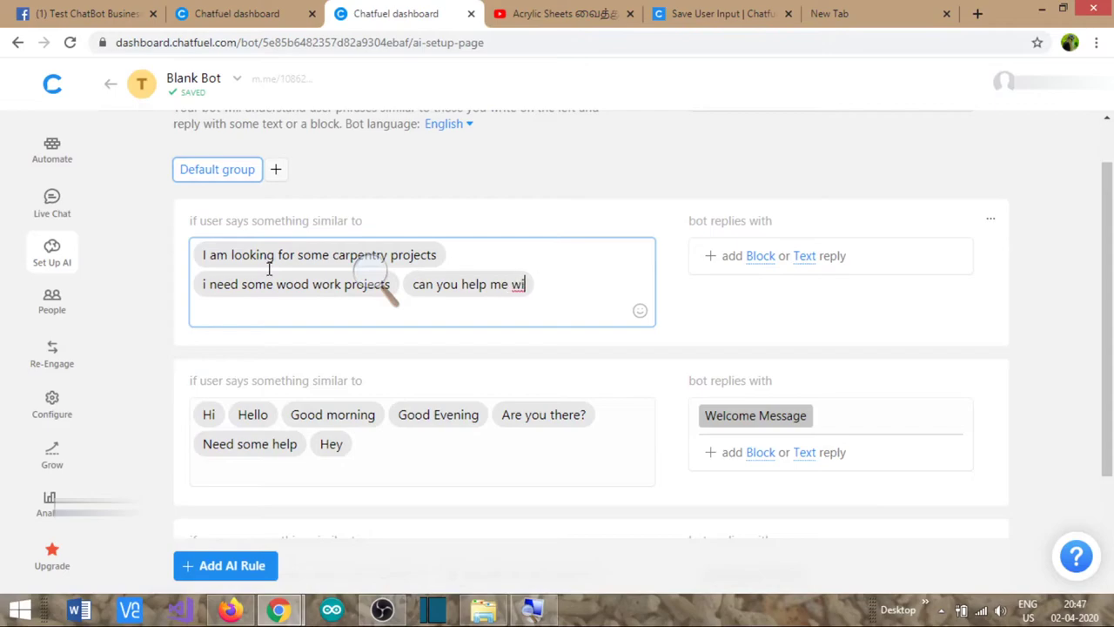
pyautogui.write('th acr')
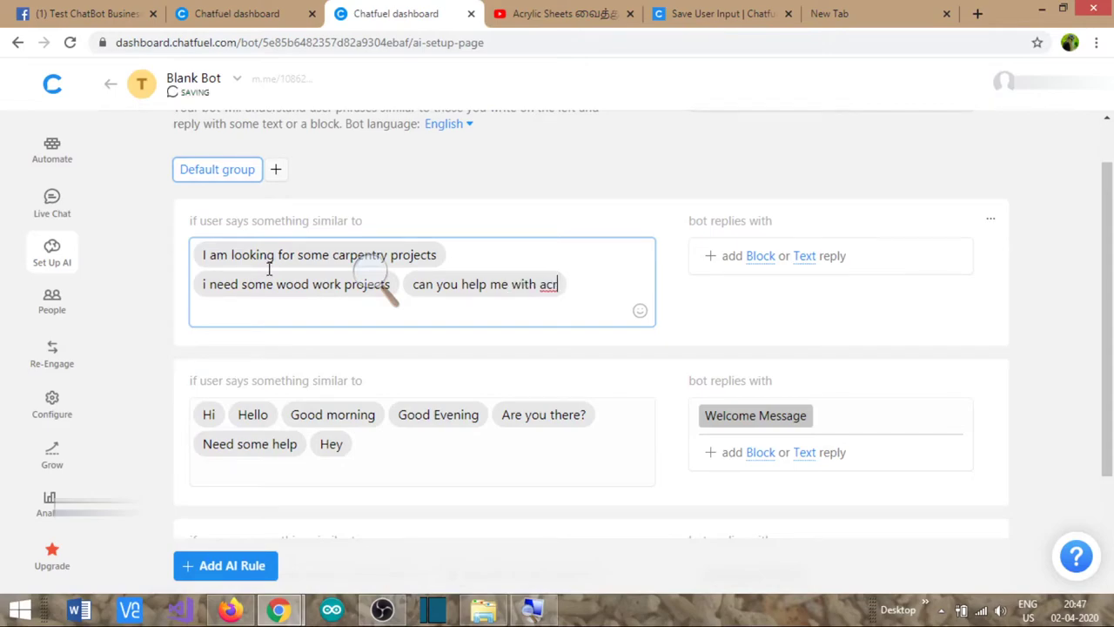
pyautogui.write('ylic sheets')
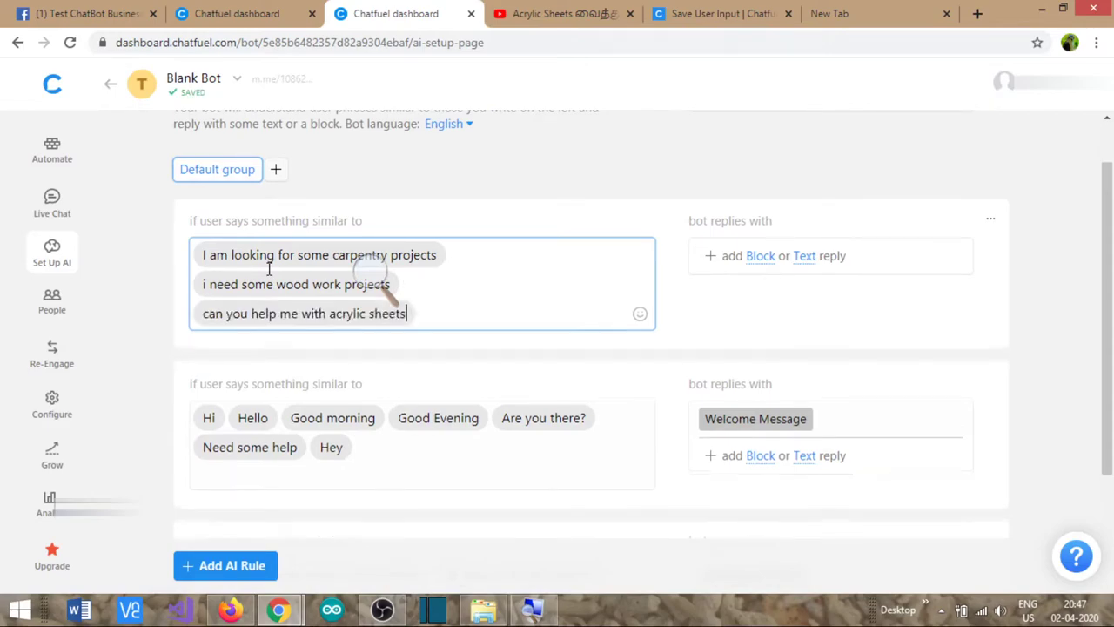
pyautogui.write(' projects')
pyautogui.press('Return')
pyautogui.write('what ')
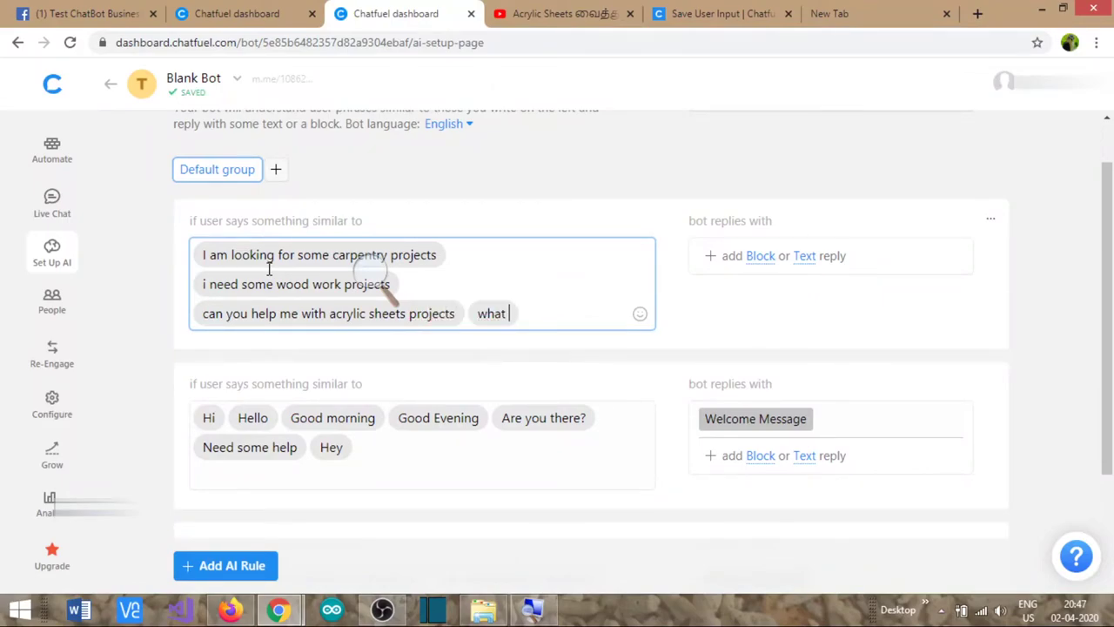
pyautogui.write('are the projects')
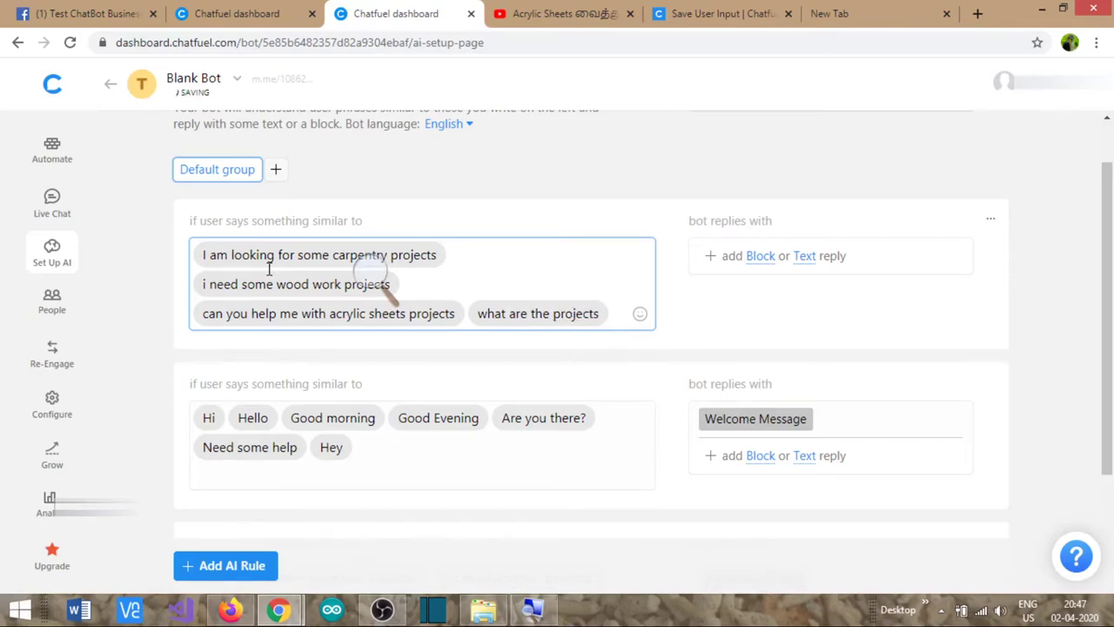
pyautogui.write(' you have ')
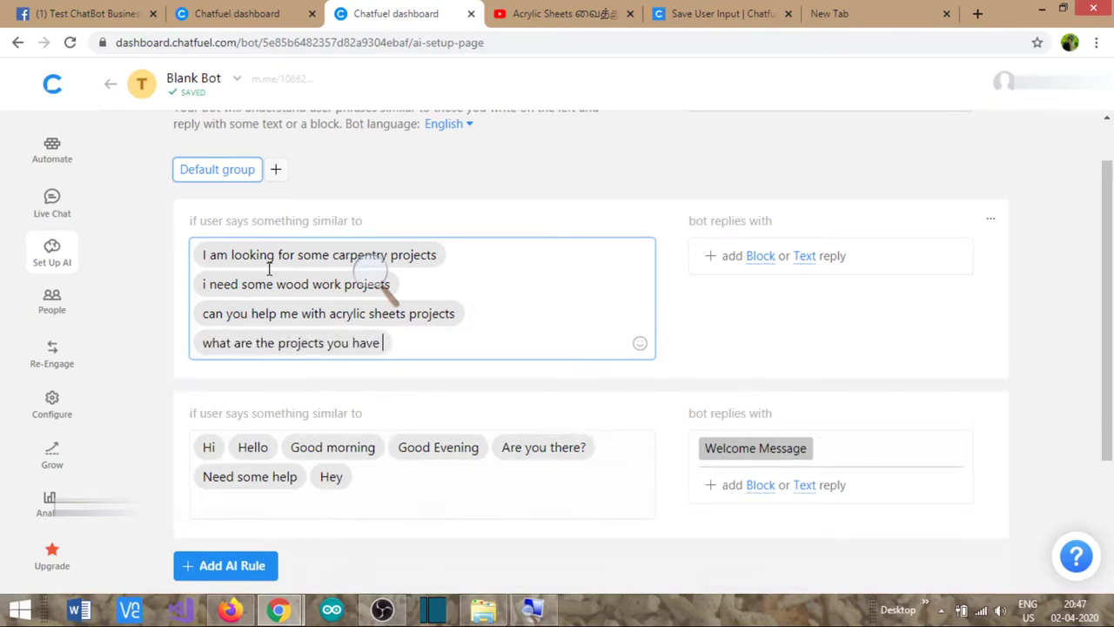
pyautogui.write('made on Ca')
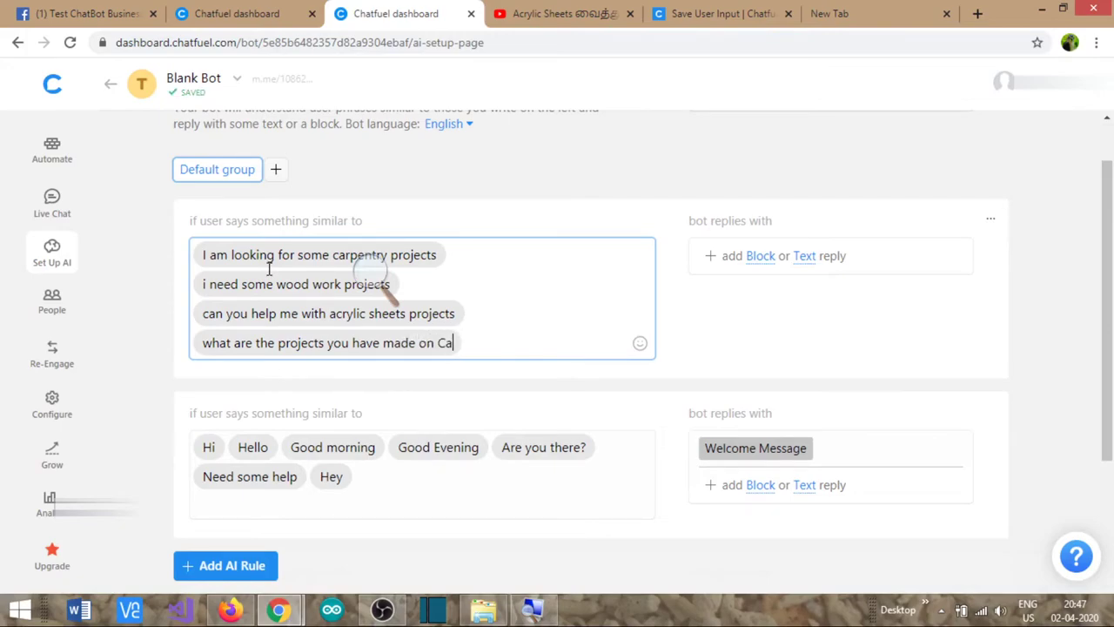
pyautogui.write('rpentry')
pyautogui.press('Return')
pyautogui.write('any carpentry pro')
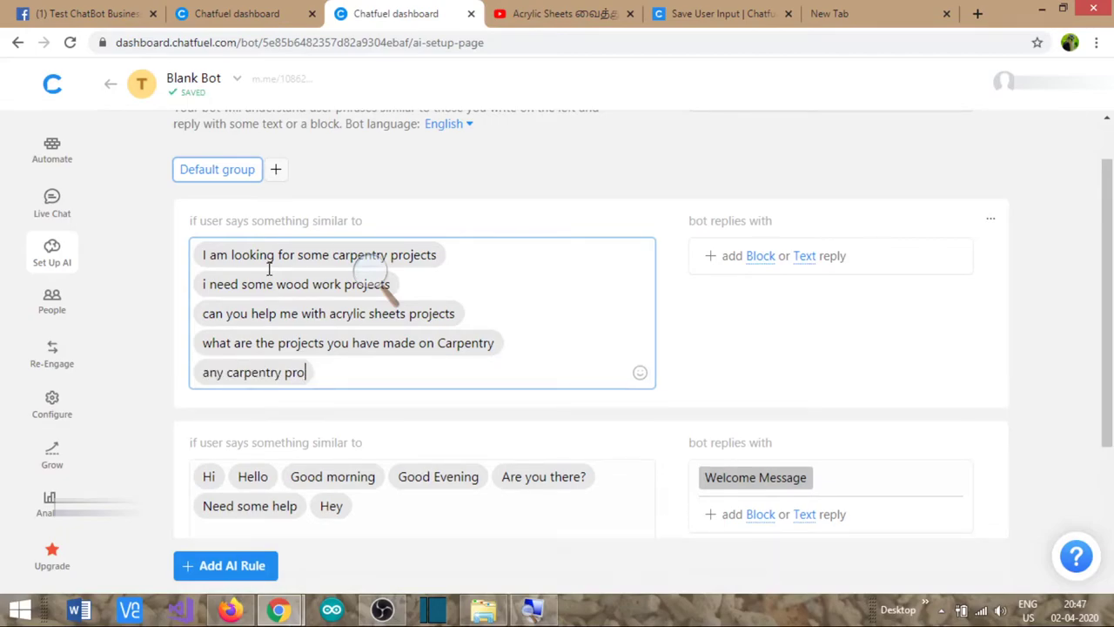
pyautogui.write('jects')
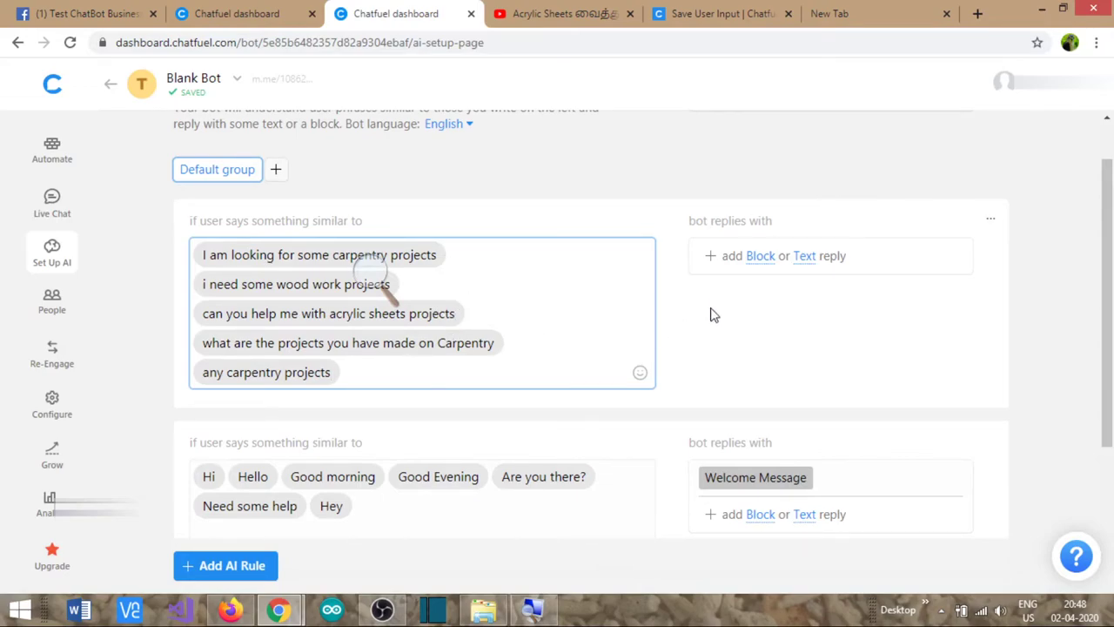
# - Browse the carpentry rule's reply block list without choosing a block
pyautogui.click(760, 257)
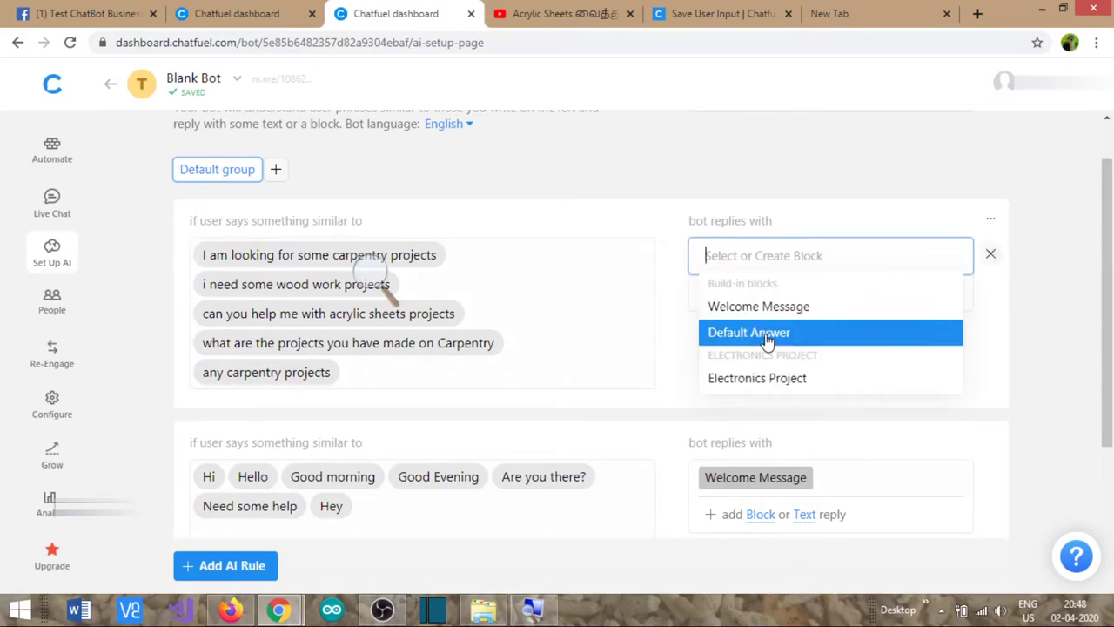
pyautogui.scroll(-2, 766, 339)
pyautogui.scroll(2, 784, 218)
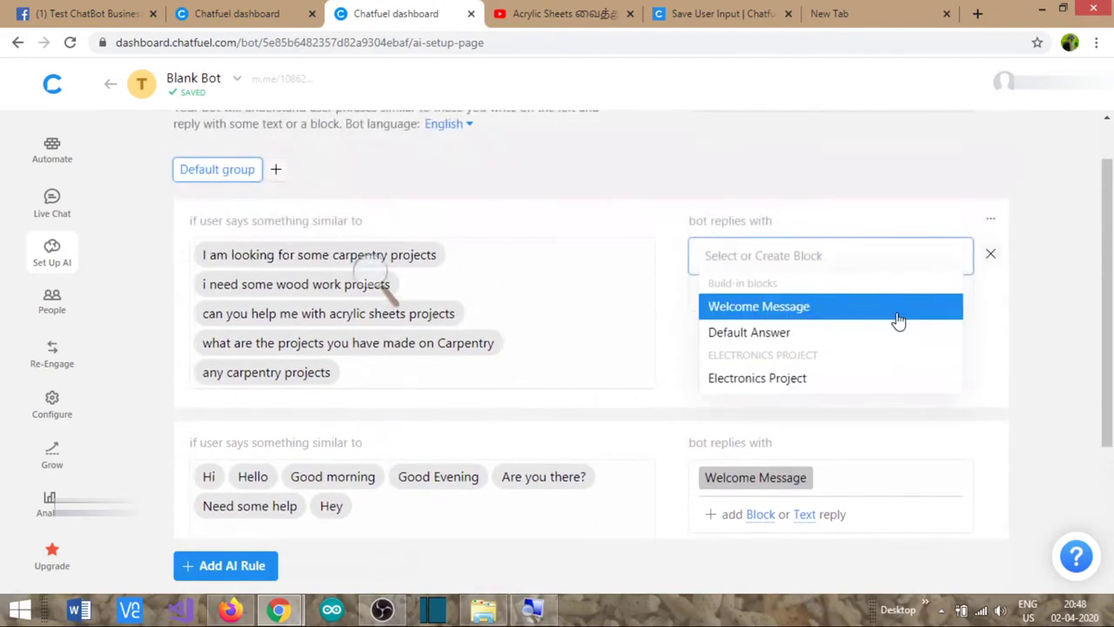
pyautogui.scroll(-1, 868, 323)
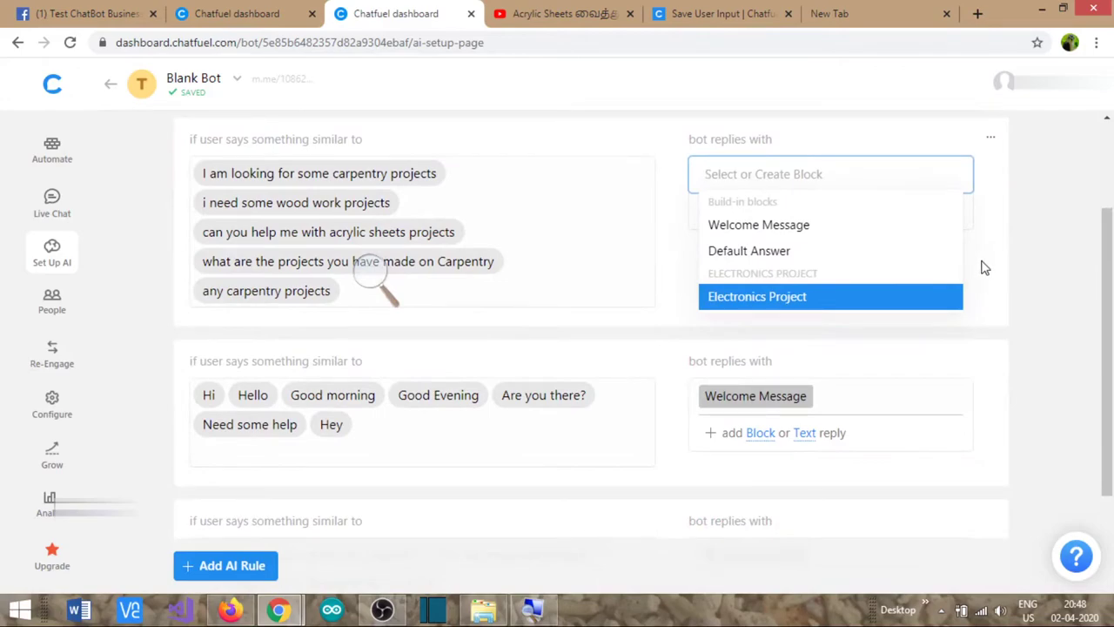
pyautogui.scroll(-2, 857, 224)
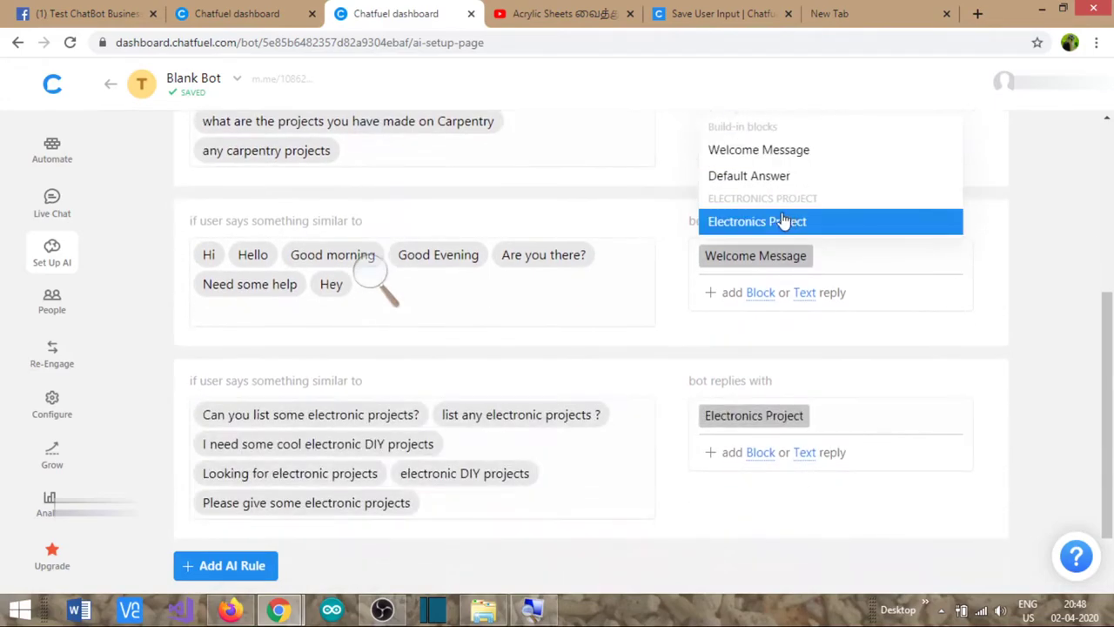
pyautogui.rightClick(670, 154)
pyautogui.click(935, 156)
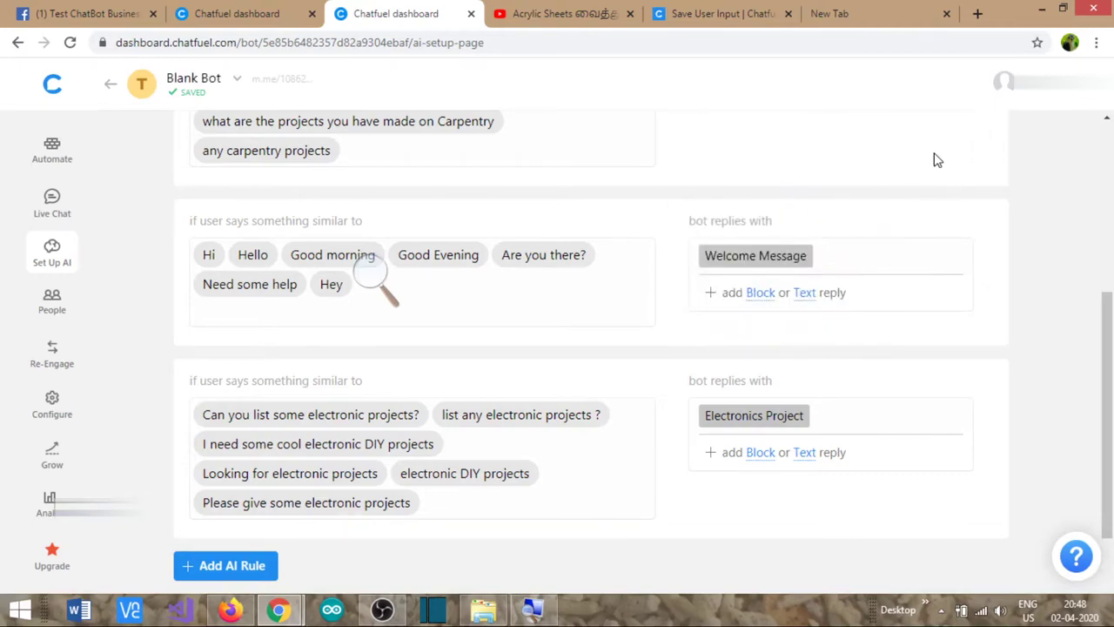
pyautogui.scroll(2, 896, 215)
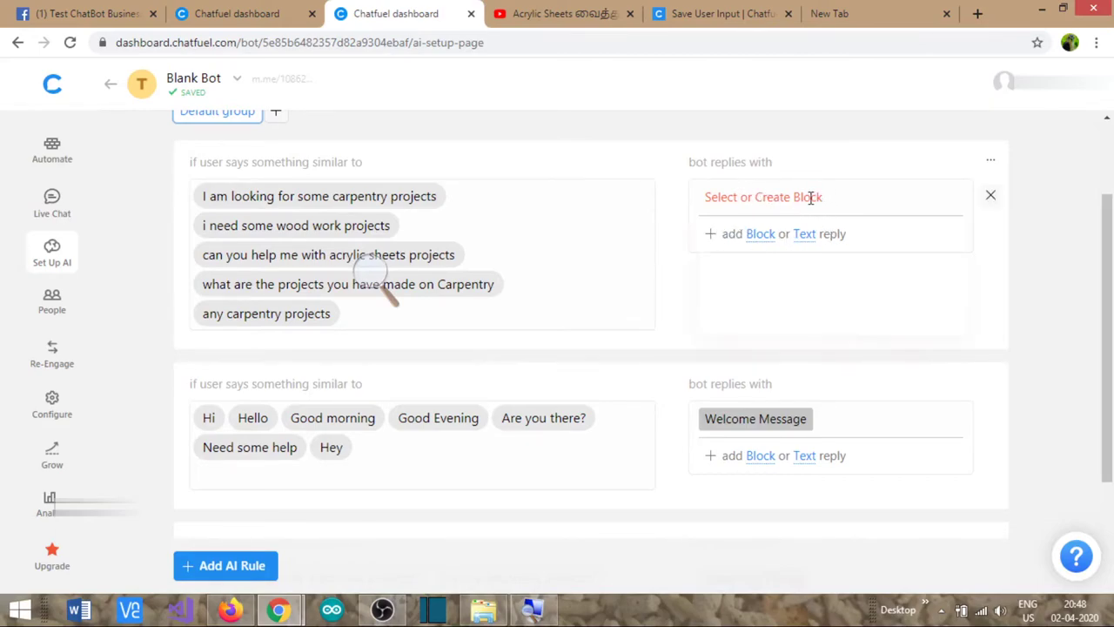
pyautogui.click(811, 198)
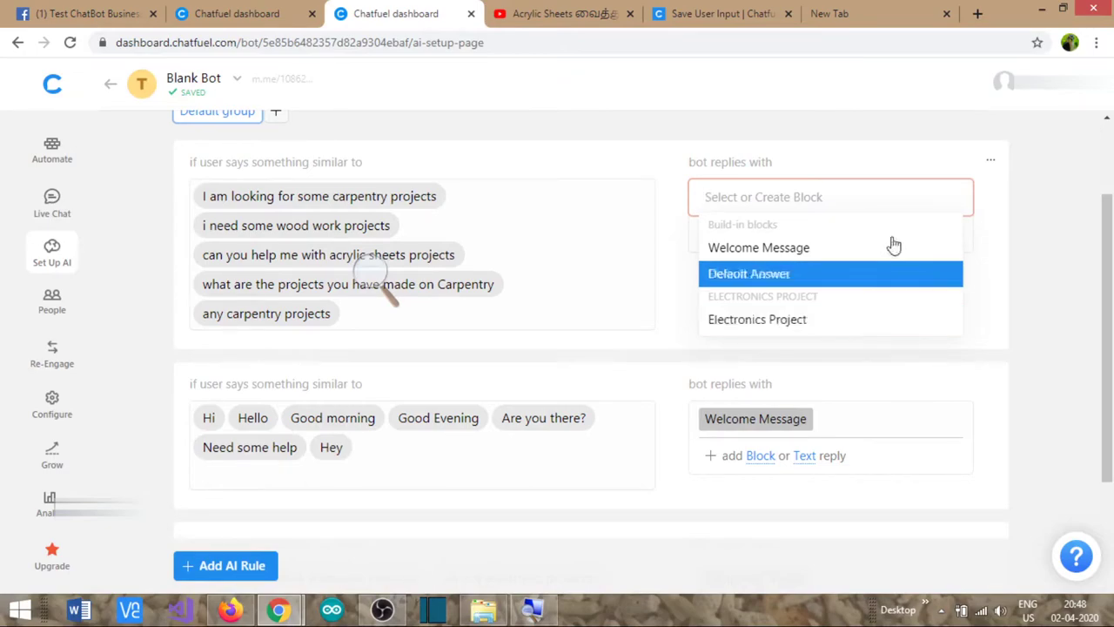
pyautogui.click(987, 209)
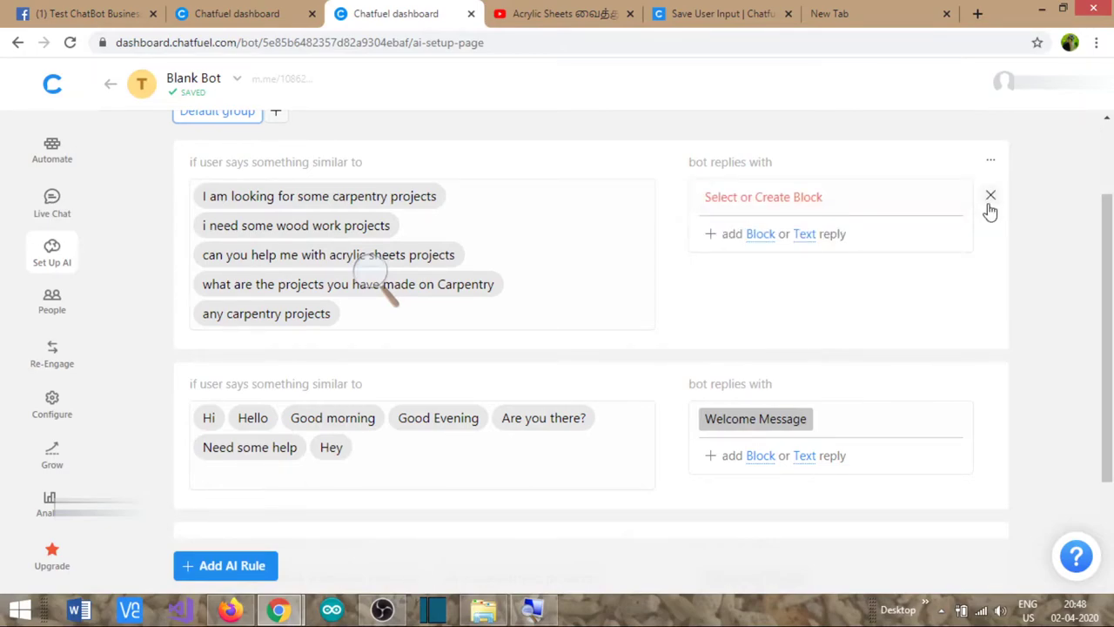
# - Reload the AI setup page and make the carpentry rule reply with the Carpentry Project block
pyautogui.click(298, 43)
pyautogui.press('Return')
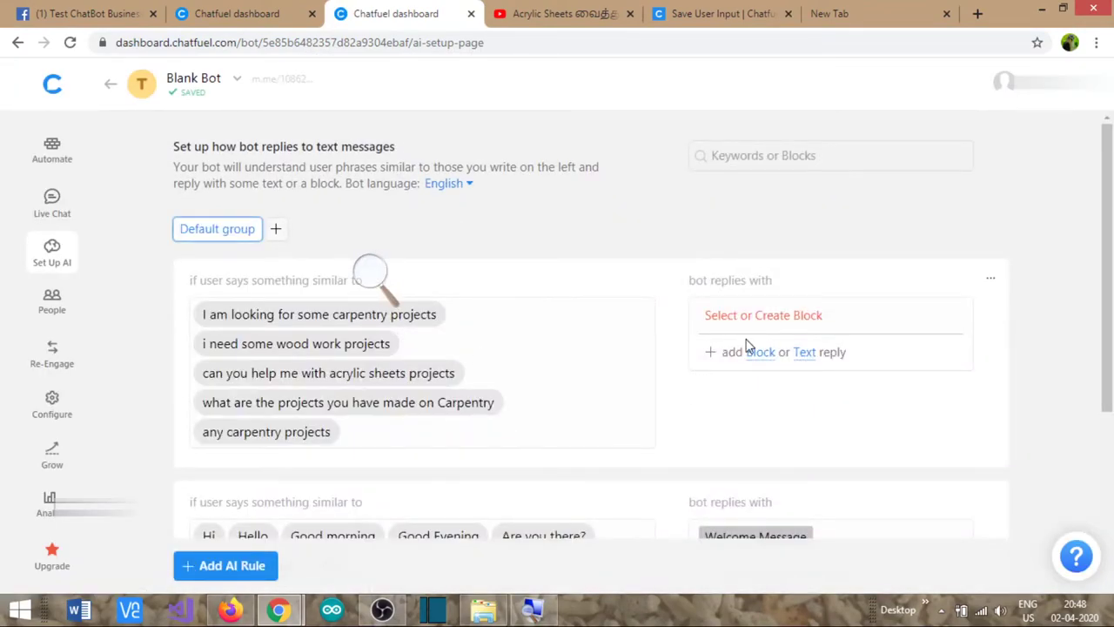
pyautogui.scroll(-1, 746, 345)
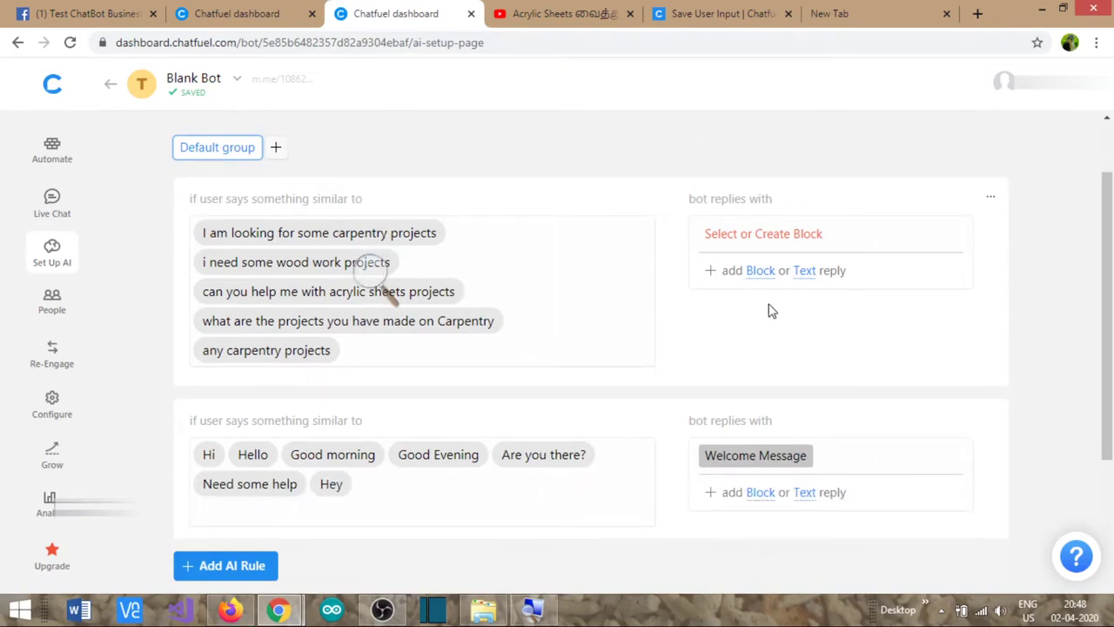
pyautogui.click(759, 270)
pyautogui.scroll(-4, 775, 417)
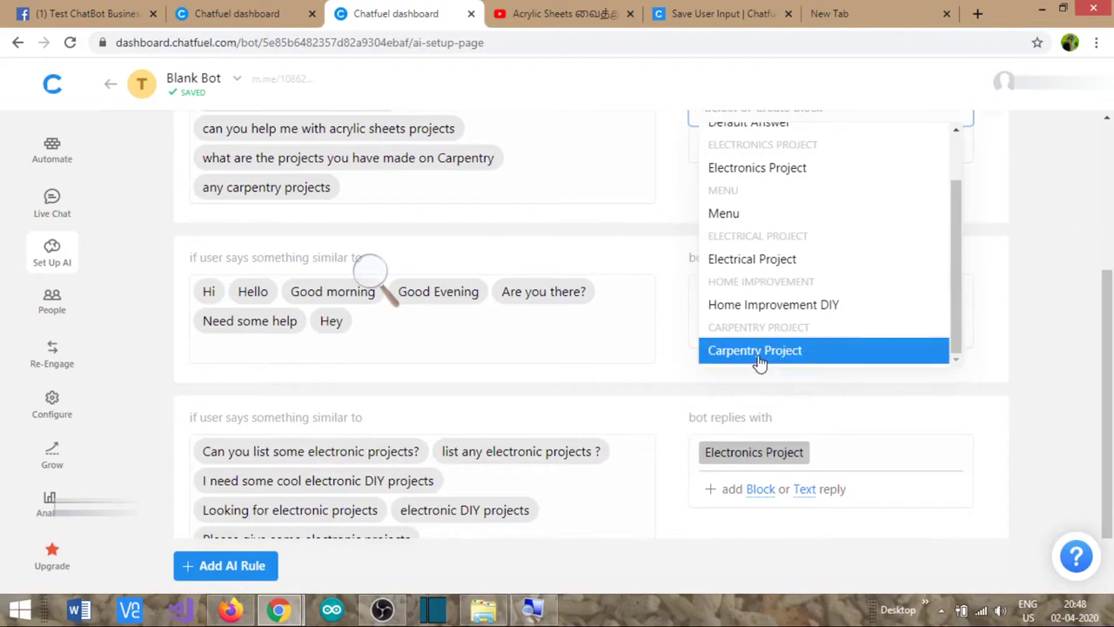
pyautogui.click(755, 351)
pyautogui.click(994, 207)
pyautogui.scroll(1, 992, 214)
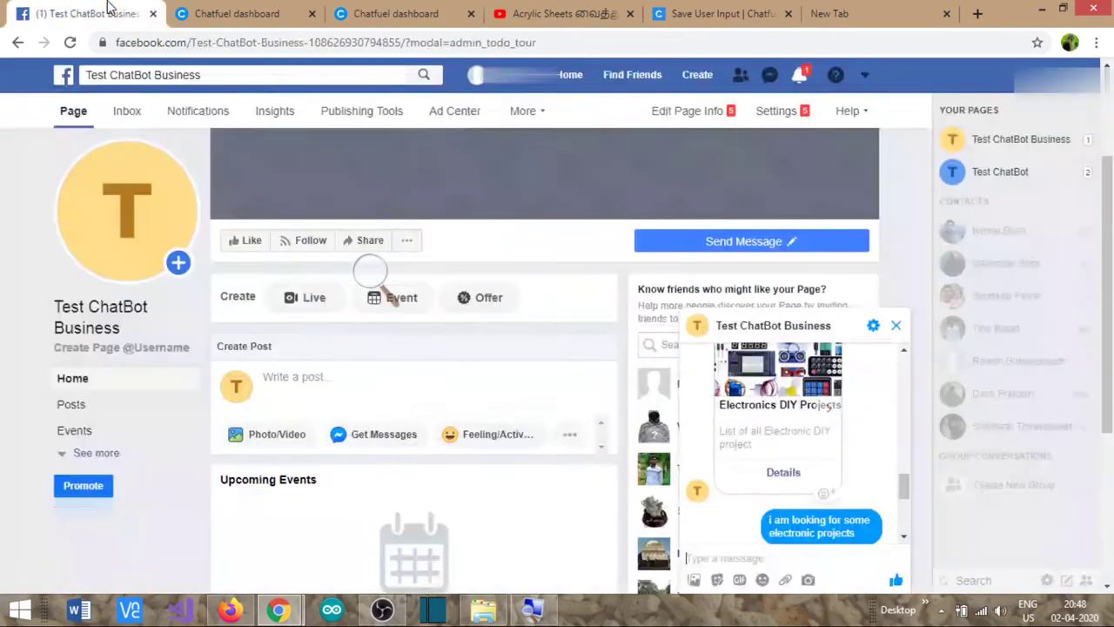
pyautogui.click(114, 13)
# - Send 'hi' and then a carpentry DIY projects request to the bot in Messenger
pyautogui.click(782, 564)
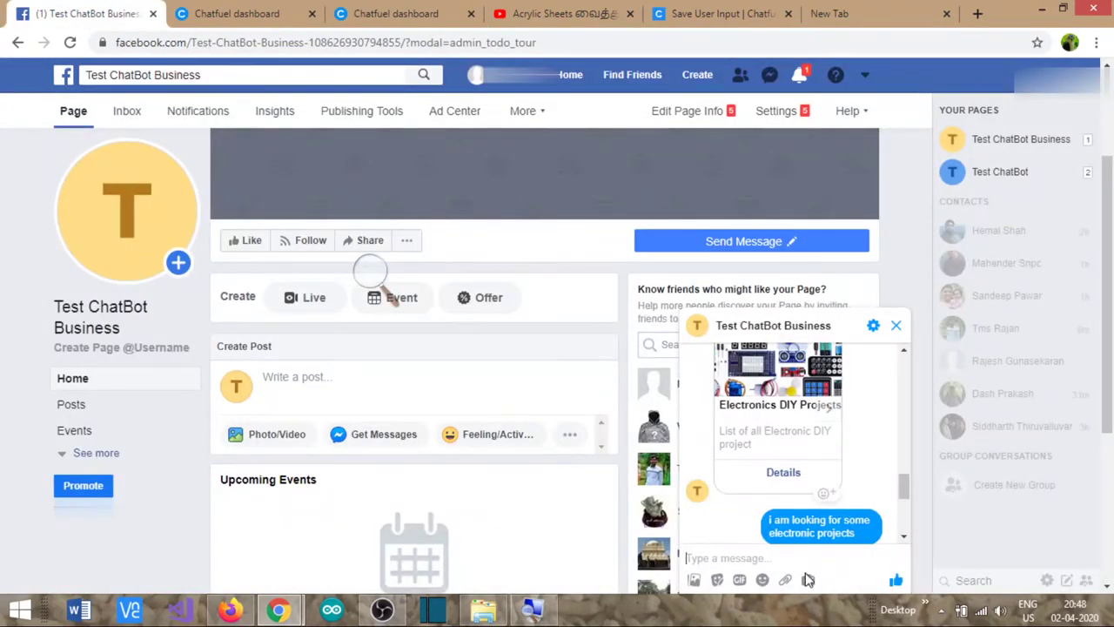
pyautogui.write('hi')
pyautogui.press('Return')
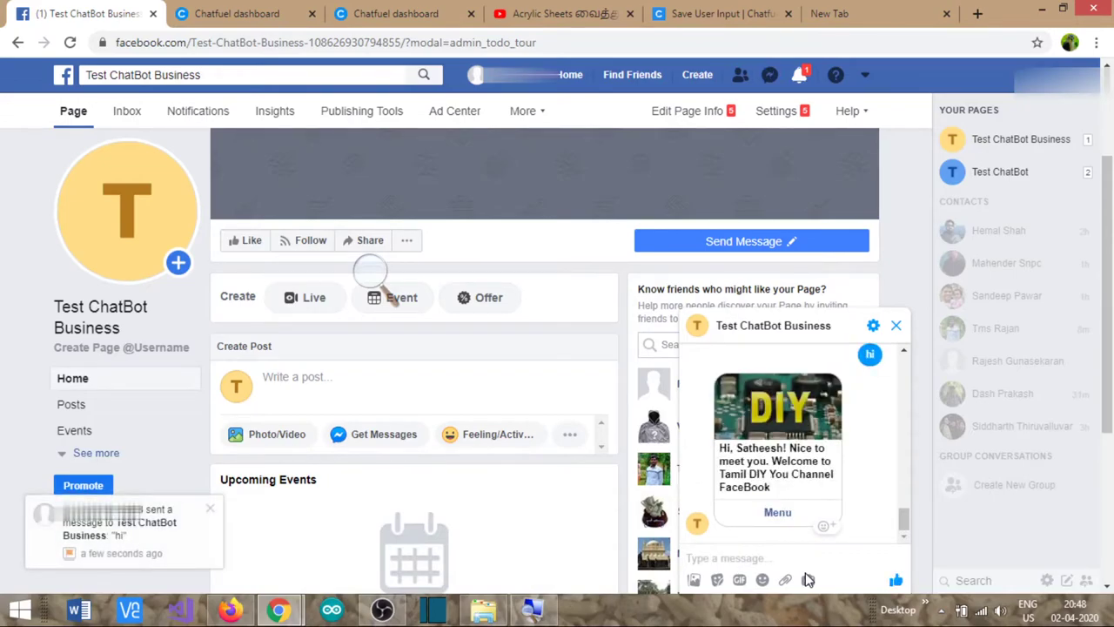
pyautogui.write('i am looking for carpentry diy p')
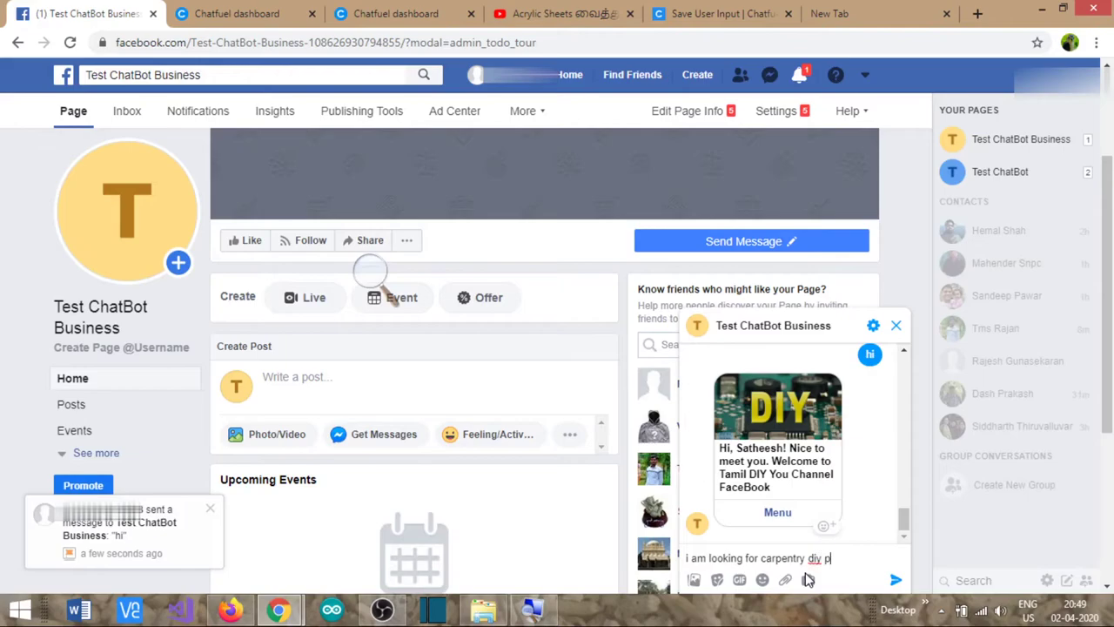
pyautogui.press('Return')
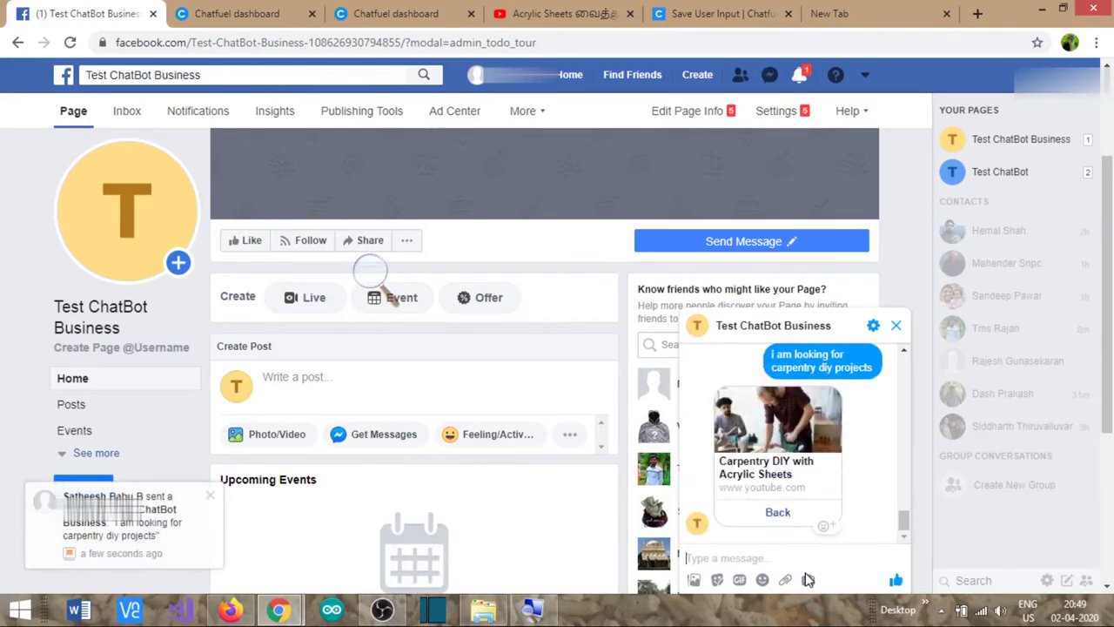
pyautogui.click(360, 10)
pyautogui.scroll(2, 262, 213)
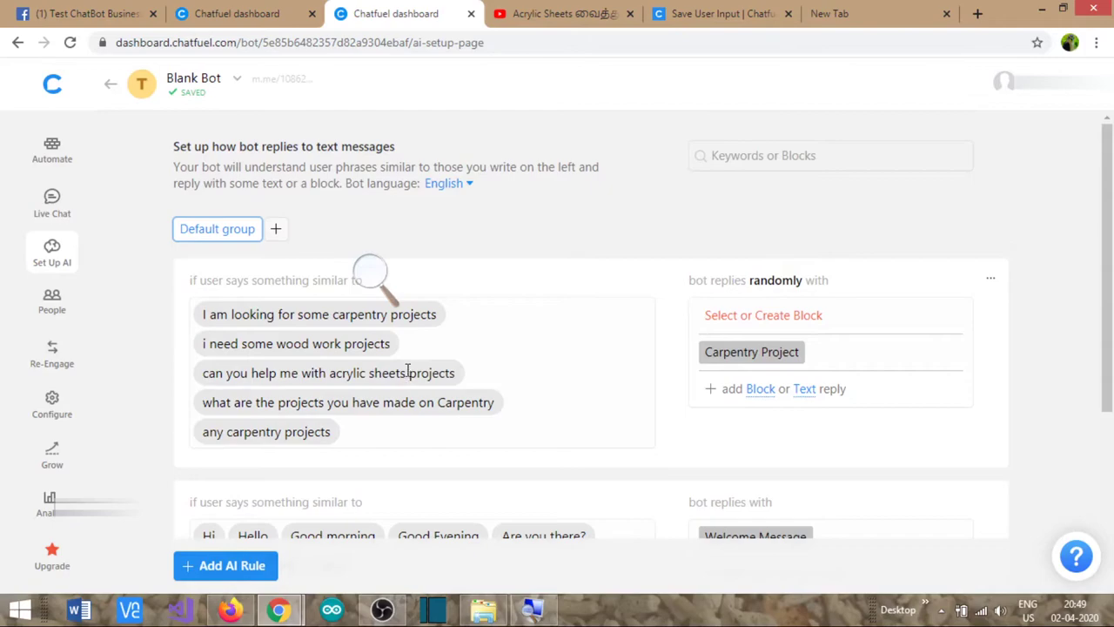
# - Compare the carpentry rule's user phrases with the Carpentry Project block's gallery card
pyautogui.click(463, 339)
pyautogui.hotkey('ctrl', 'shift', 'Tab')
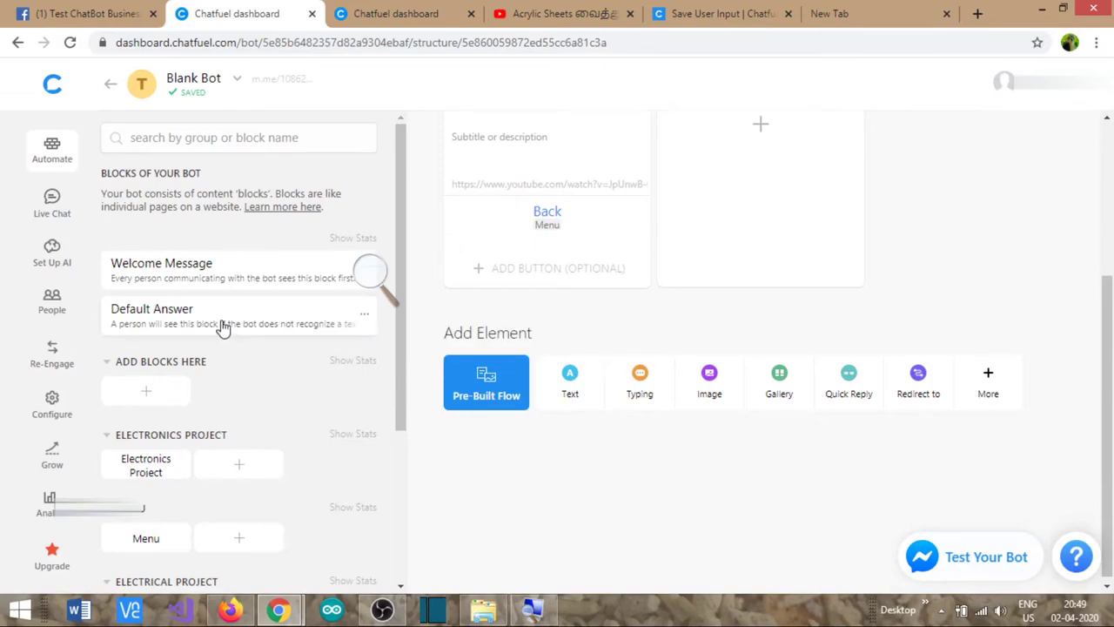
pyautogui.scroll(-3, 222, 327)
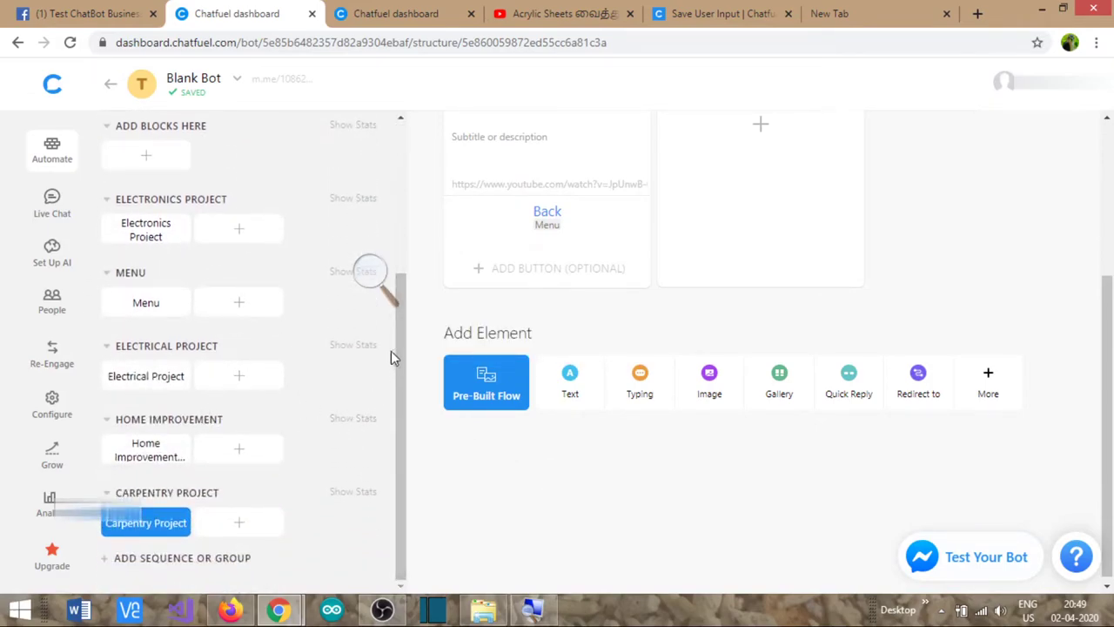
pyautogui.scroll(2, 510, 301)
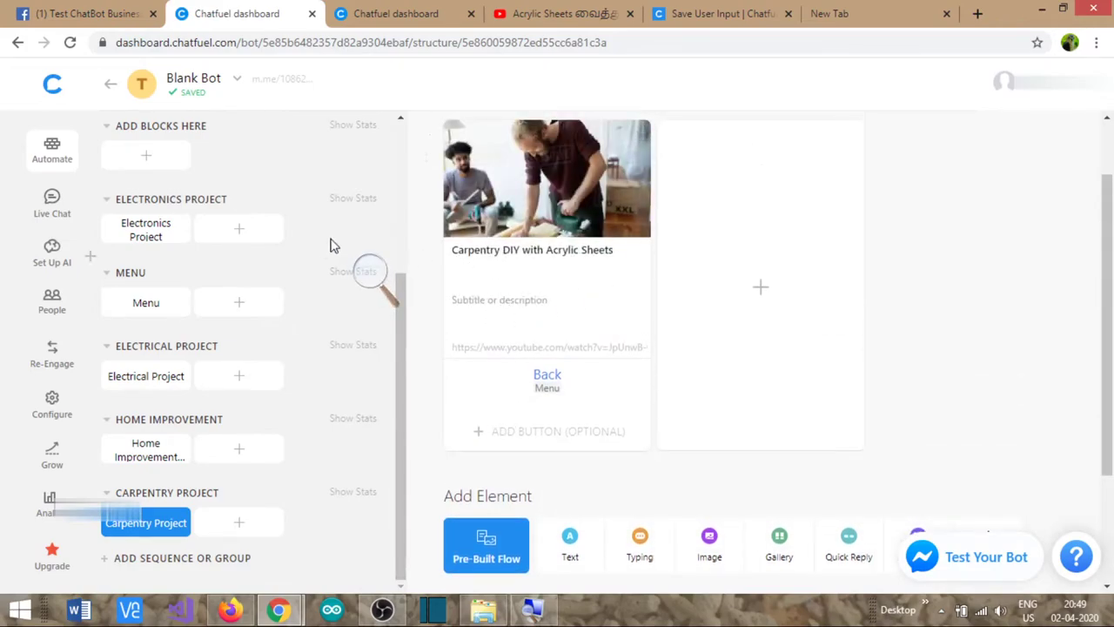
pyautogui.click(378, 21)
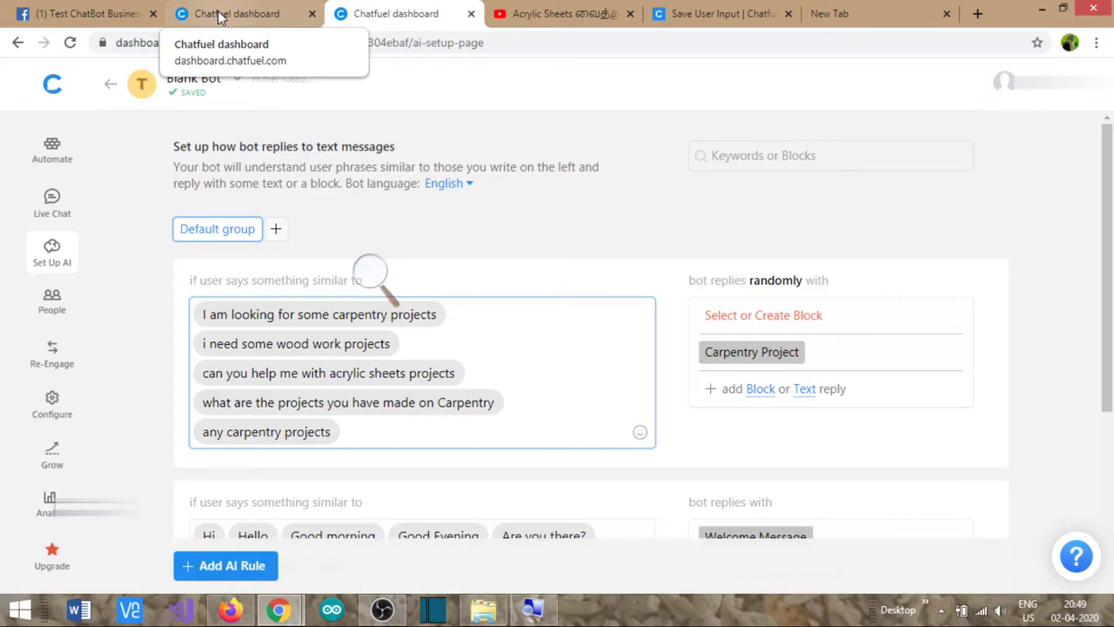
pyautogui.click(219, 14)
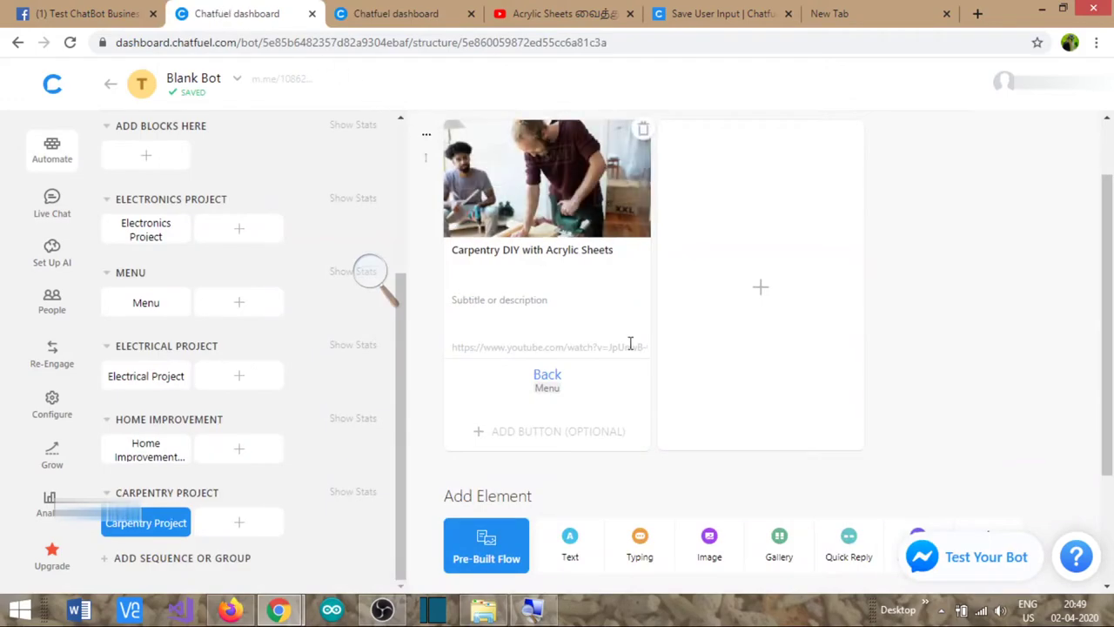
pyautogui.scroll(3, 296, 359)
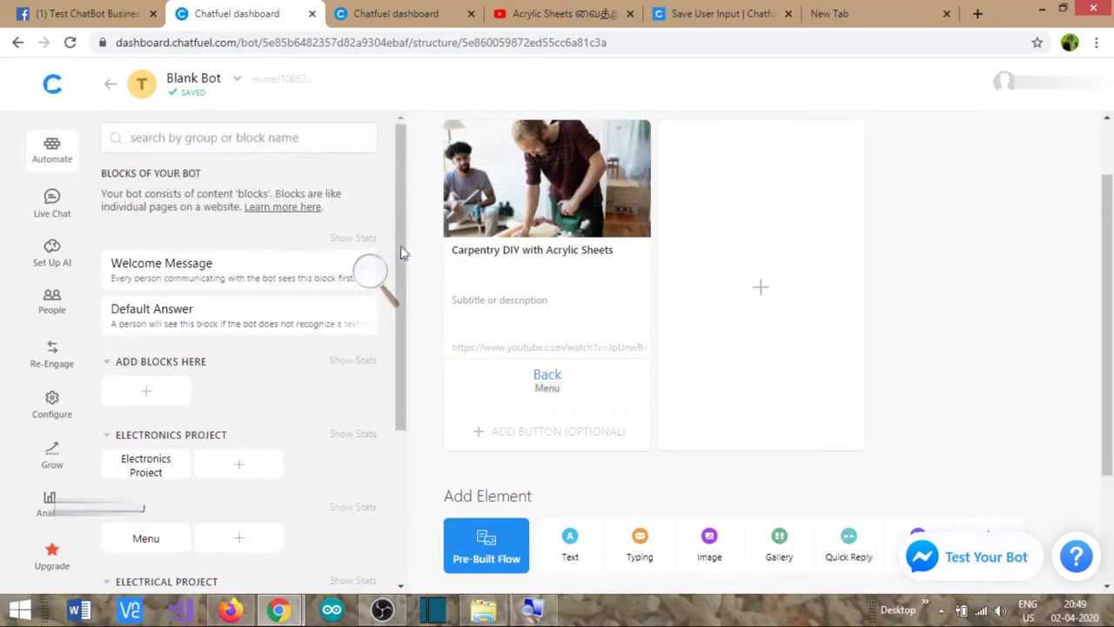
# - Add a 'Contact US' button beside Menu on the Welcome Message card
pyautogui.click(166, 265)
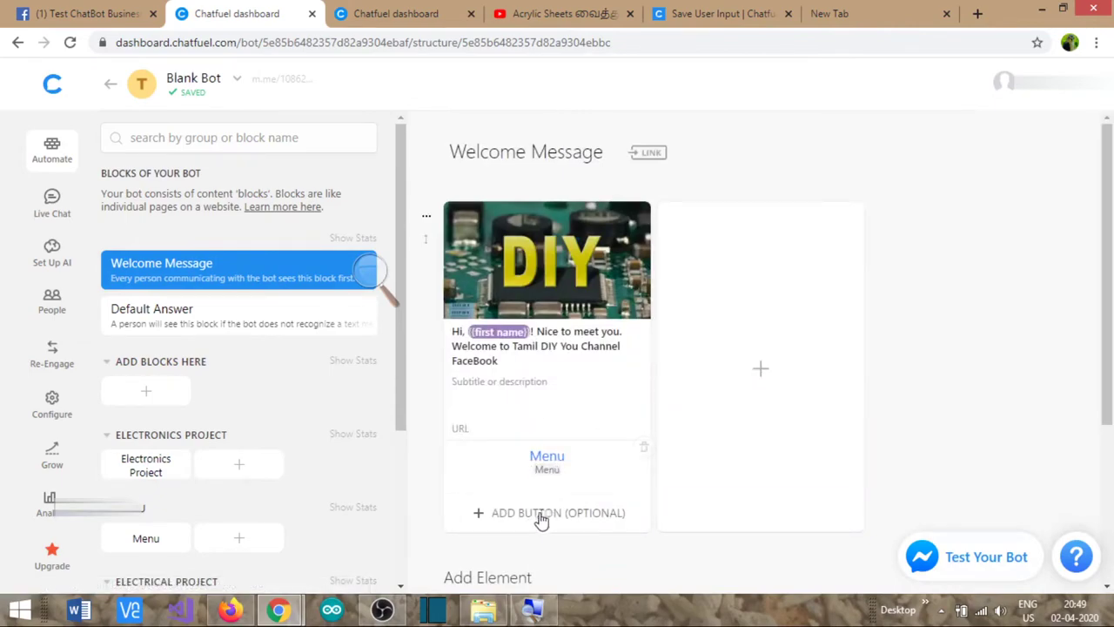
pyautogui.click(512, 520)
pyautogui.write('Contact US')
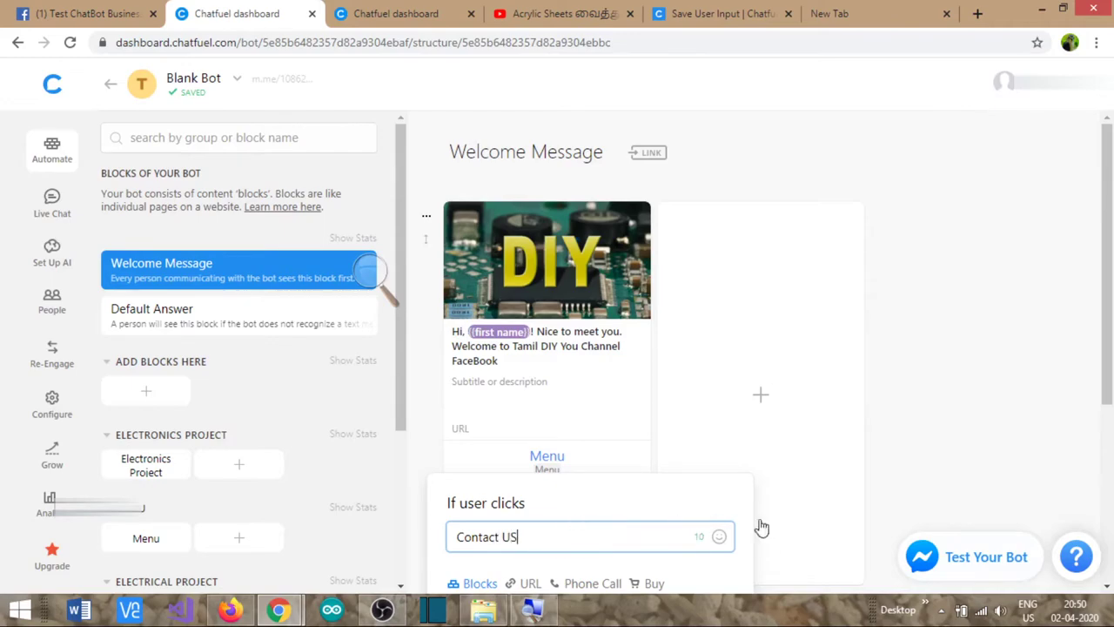
pyautogui.click(928, 459)
pyautogui.scroll(-1, 890, 461)
pyautogui.scroll(-1, 889, 461)
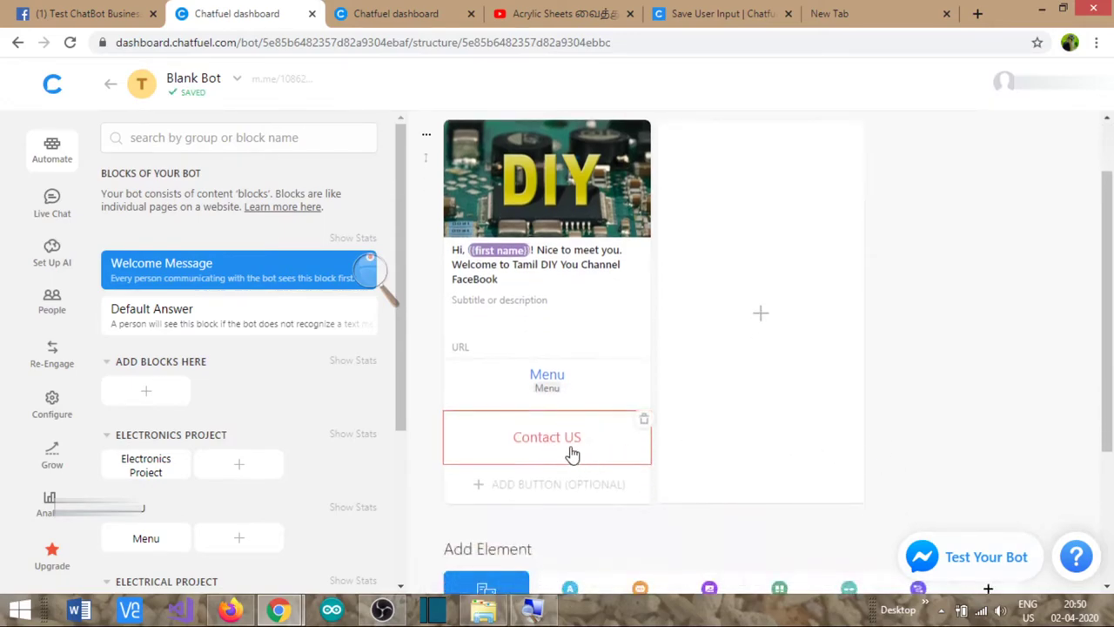
pyautogui.scroll(-1, 530, 442)
pyautogui.scroll(-3, 531, 442)
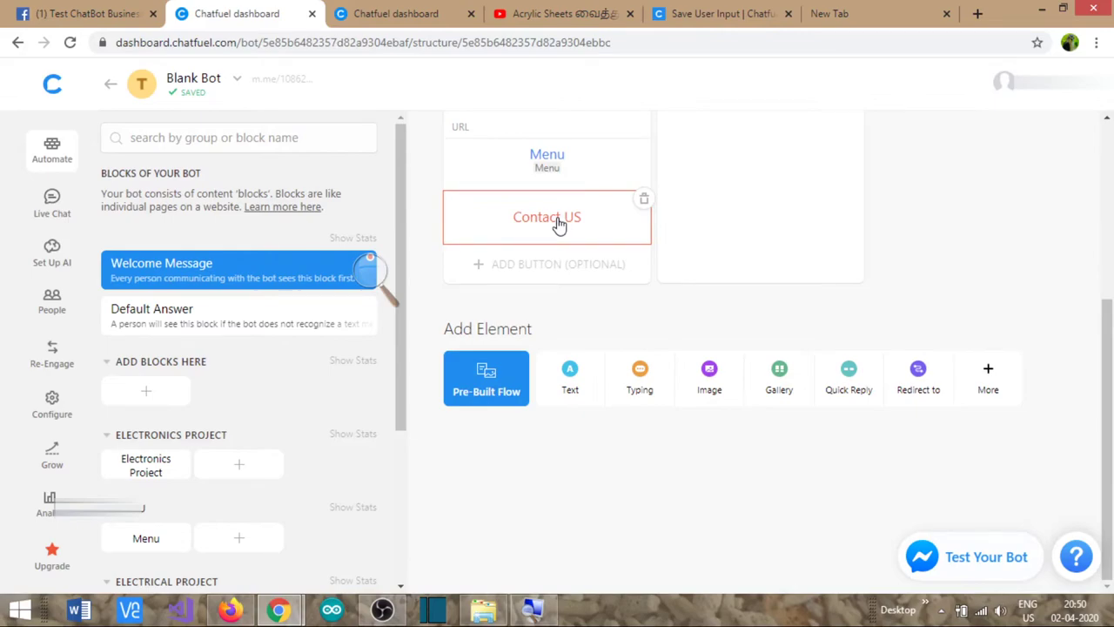
# - Add a new block group named CONTACT US
pyautogui.scroll(-3, 287, 392)
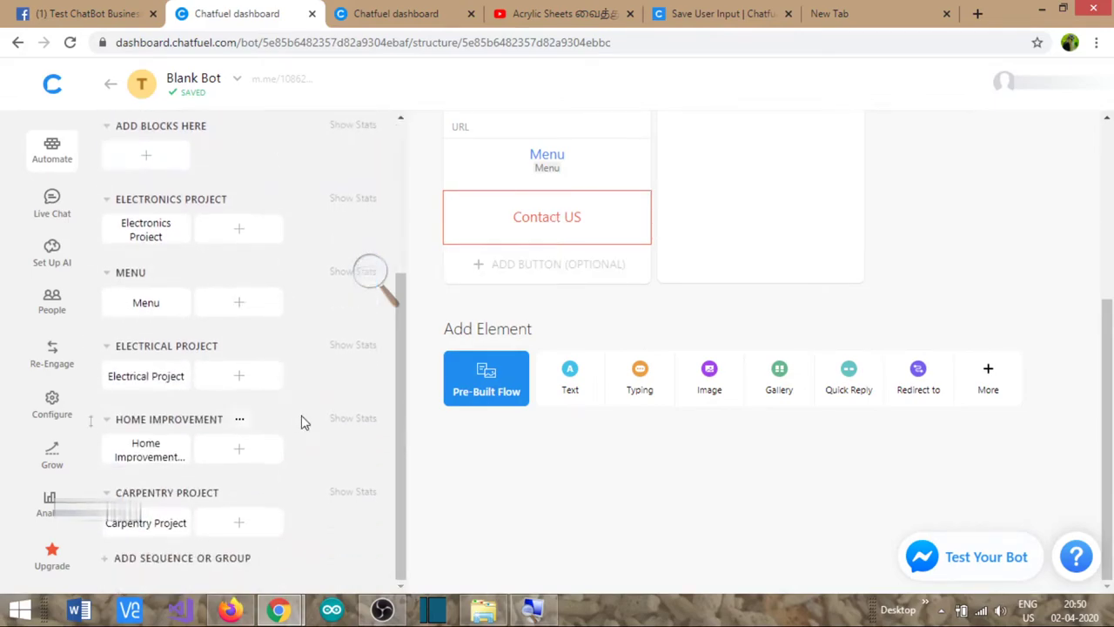
pyautogui.click(173, 559)
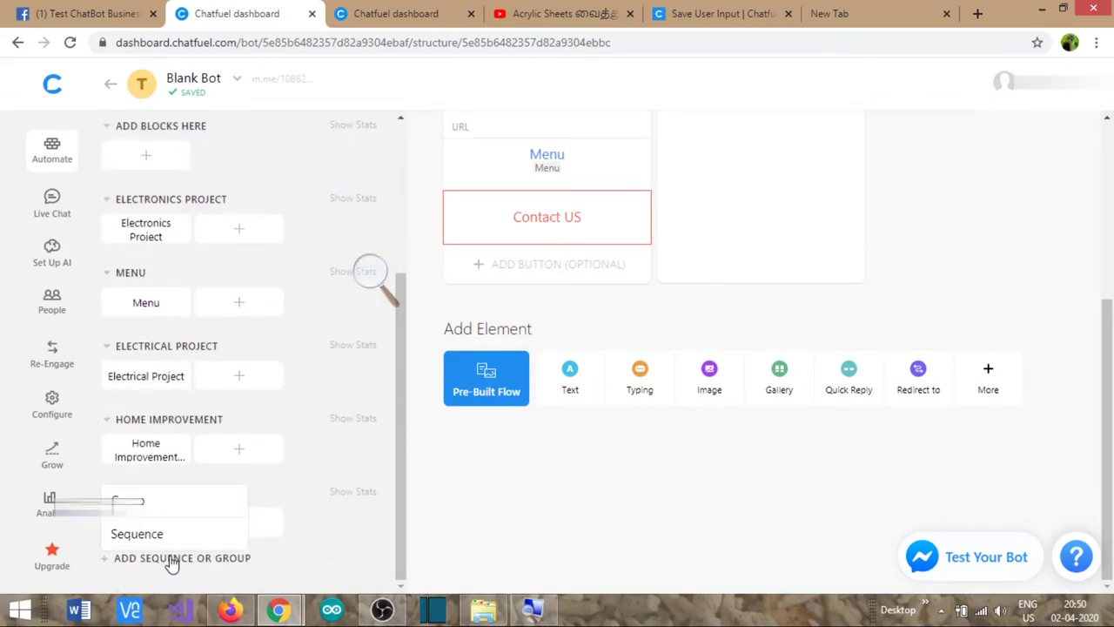
pyautogui.click(131, 499)
pyautogui.scroll(-1, 296, 529)
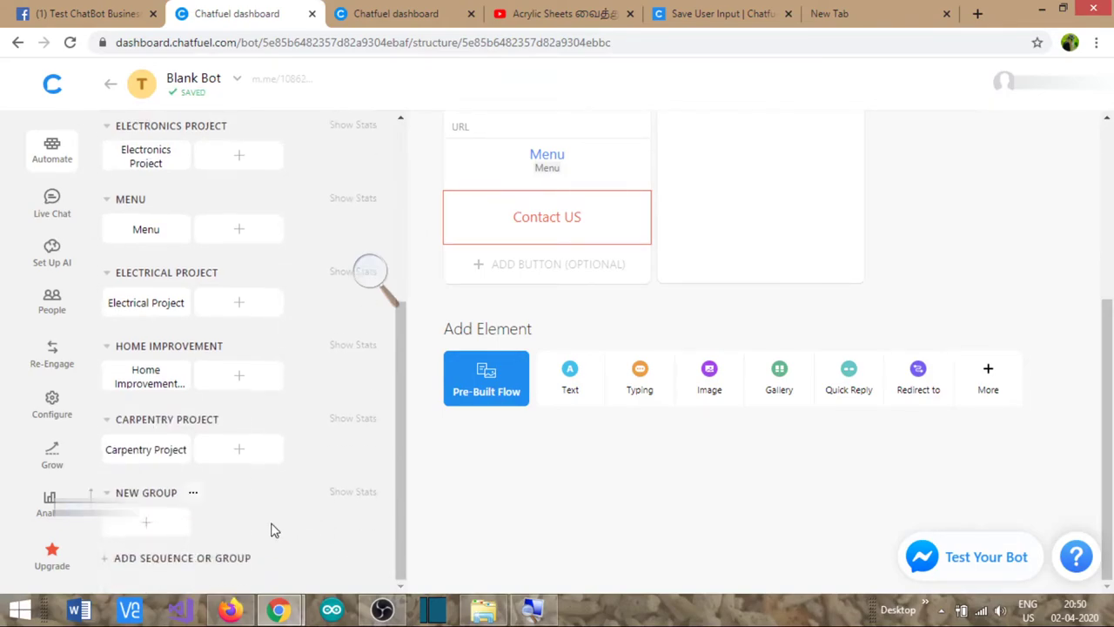
pyautogui.click(145, 494)
pyautogui.write('C')
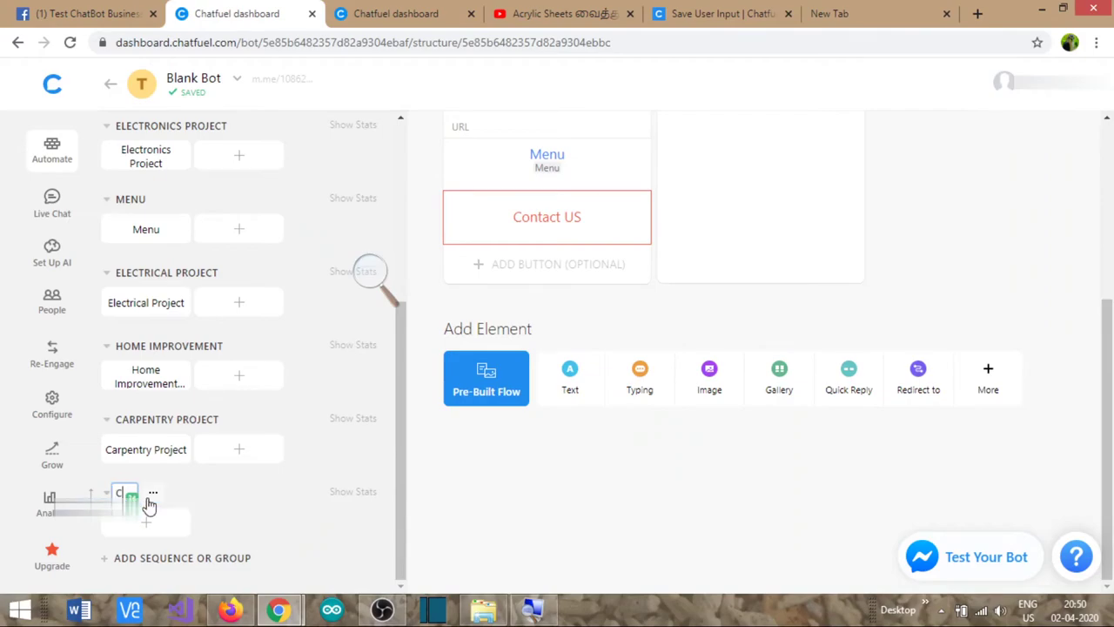
pyautogui.write('ONTACT ')
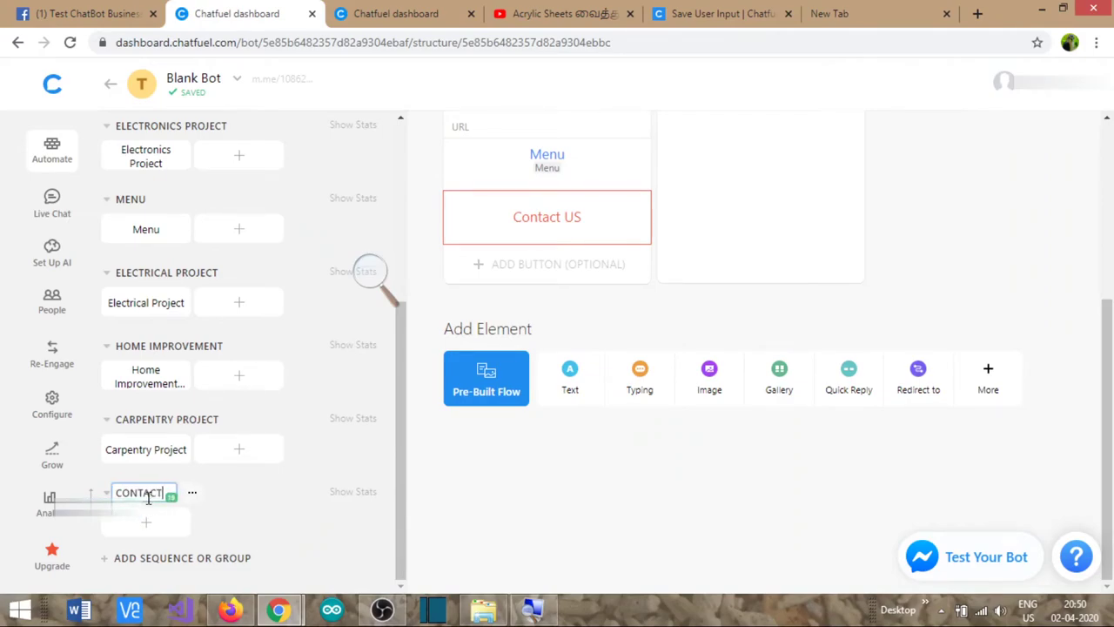
pyautogui.write('US')
pyautogui.press('Return')
# - Add a 'Contact US' block to the group containing a Save User Input element
pyautogui.click(164, 533)
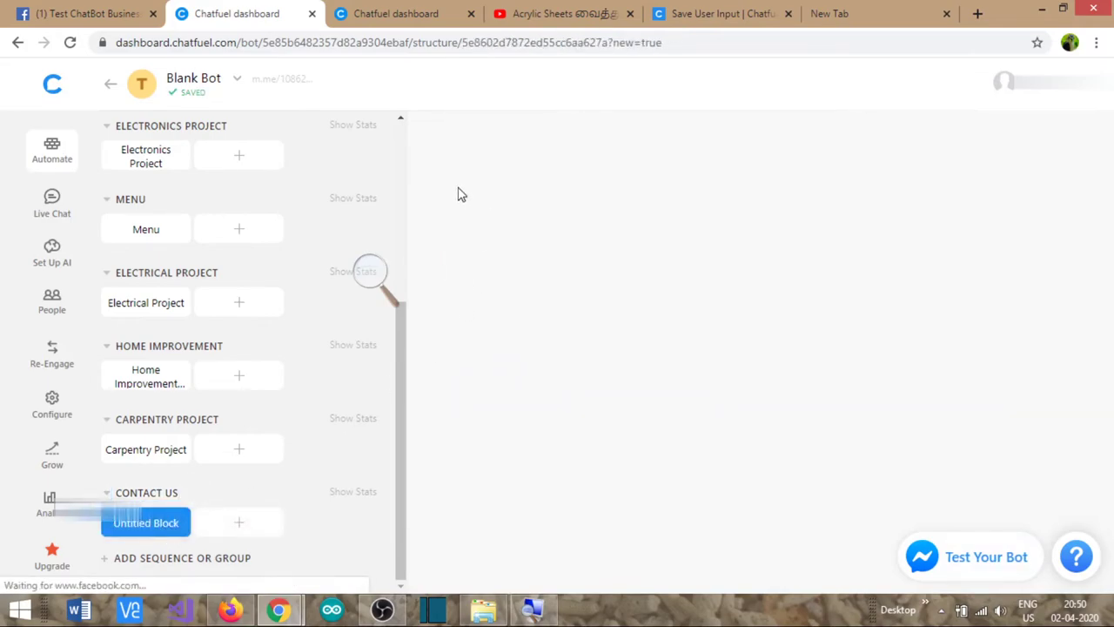
pyautogui.click(514, 155)
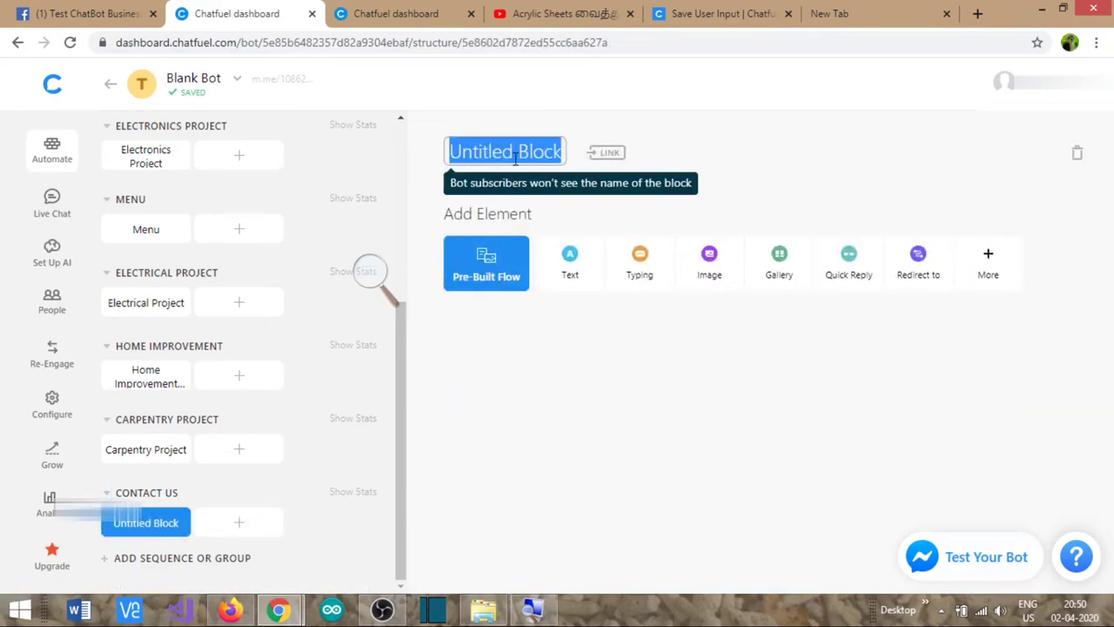
pyautogui.write('Contact US')
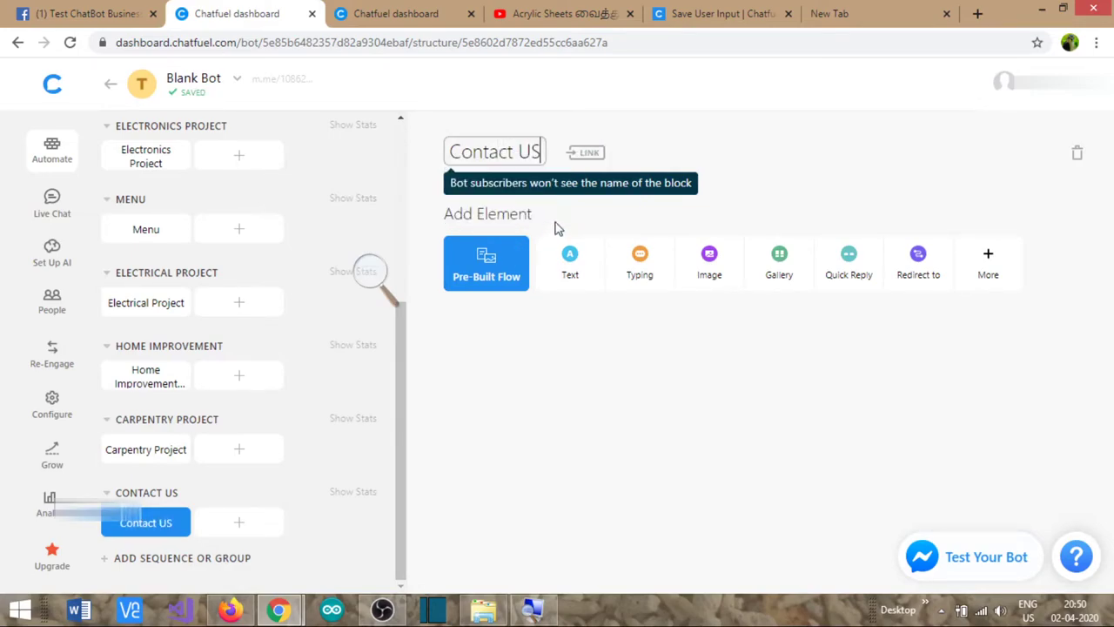
pyautogui.click(561, 222)
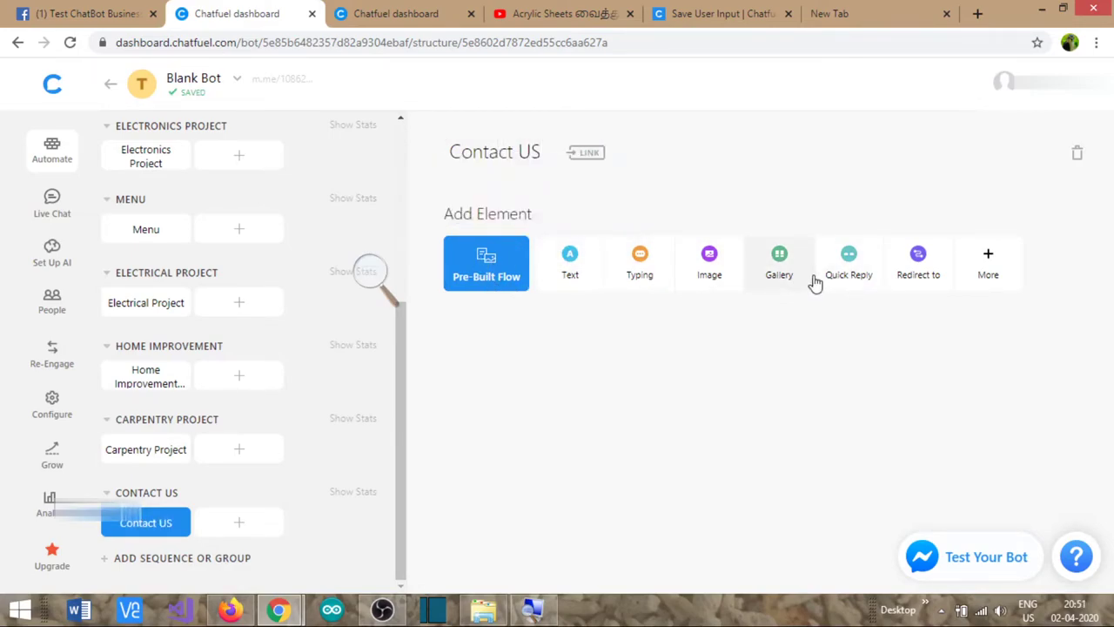
pyautogui.click(987, 270)
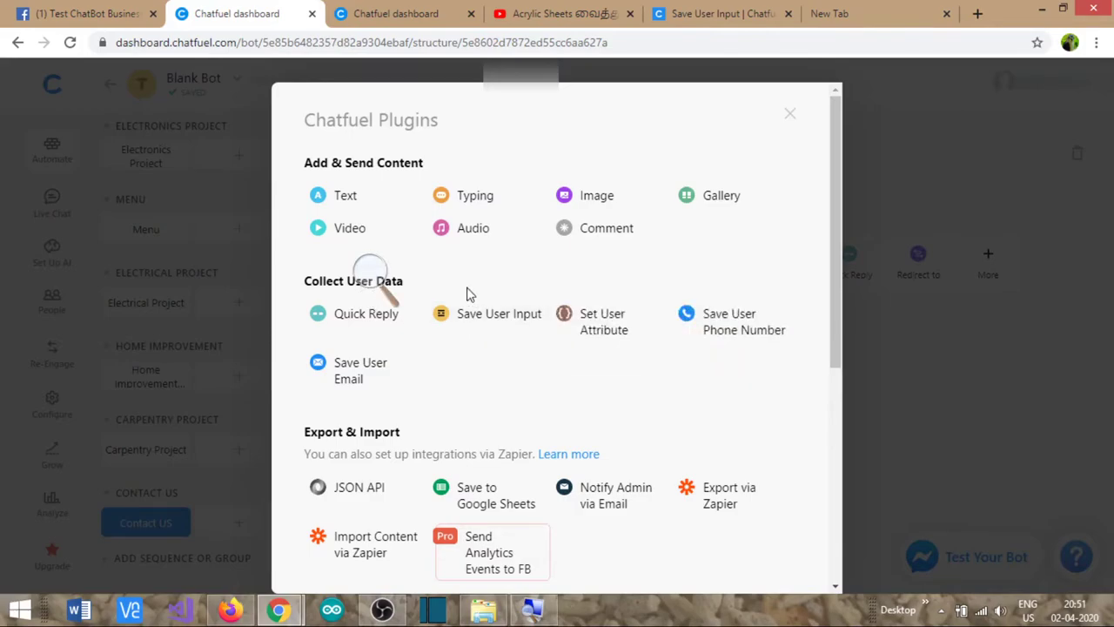
pyautogui.click(490, 323)
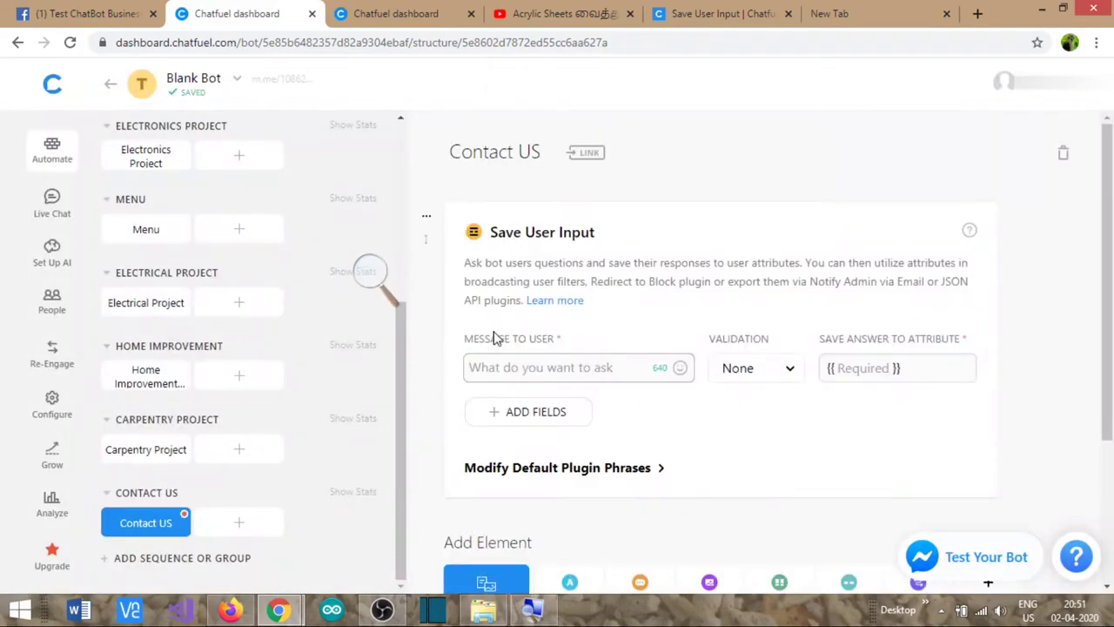
# - Ask 'What is your Email?' with Email validation, saving the answer to email_id
pyautogui.click(508, 367)
pyautogui.write('W')
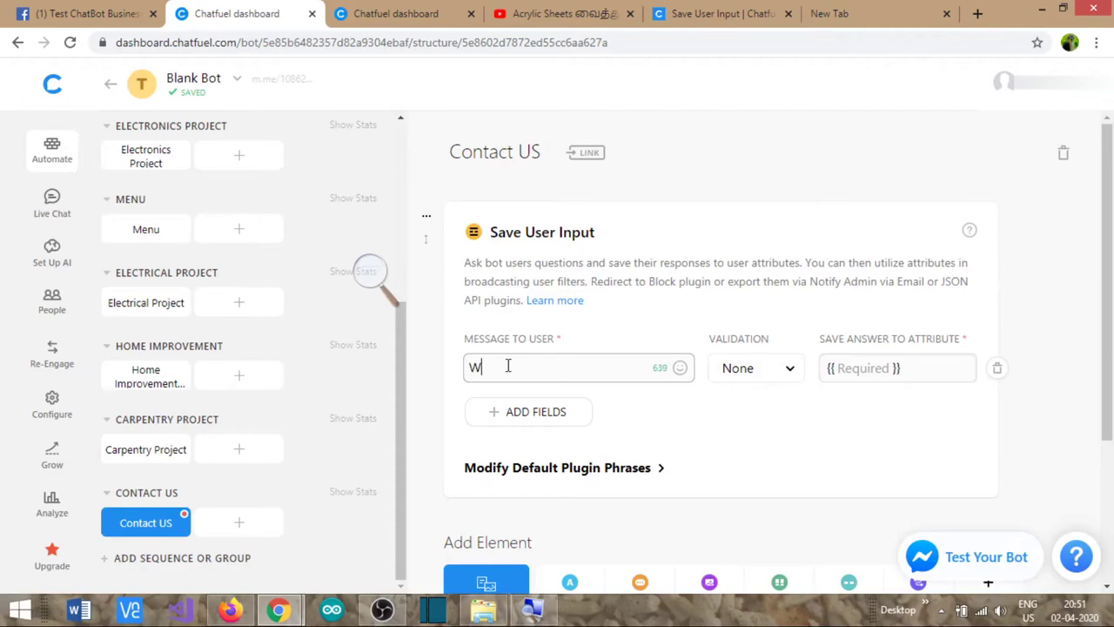
pyautogui.write('hat is your name')
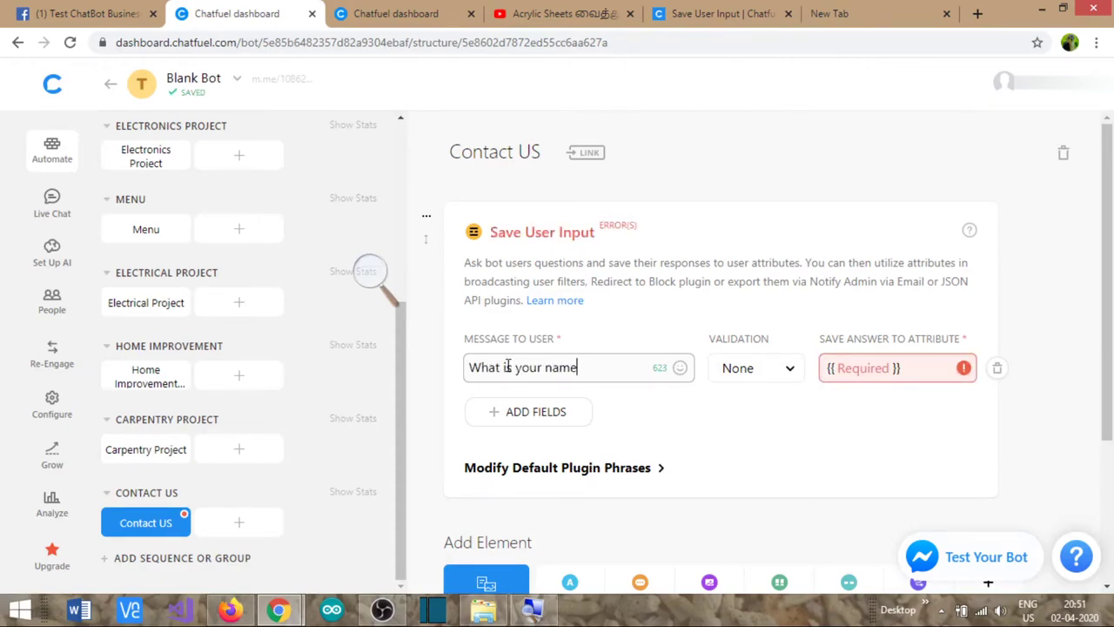
pyautogui.press('BackSpace')
pyautogui.press('BackSpace')
pyautogui.press('BackSpace')
pyautogui.write('Email')
pyautogui.click(784, 368)
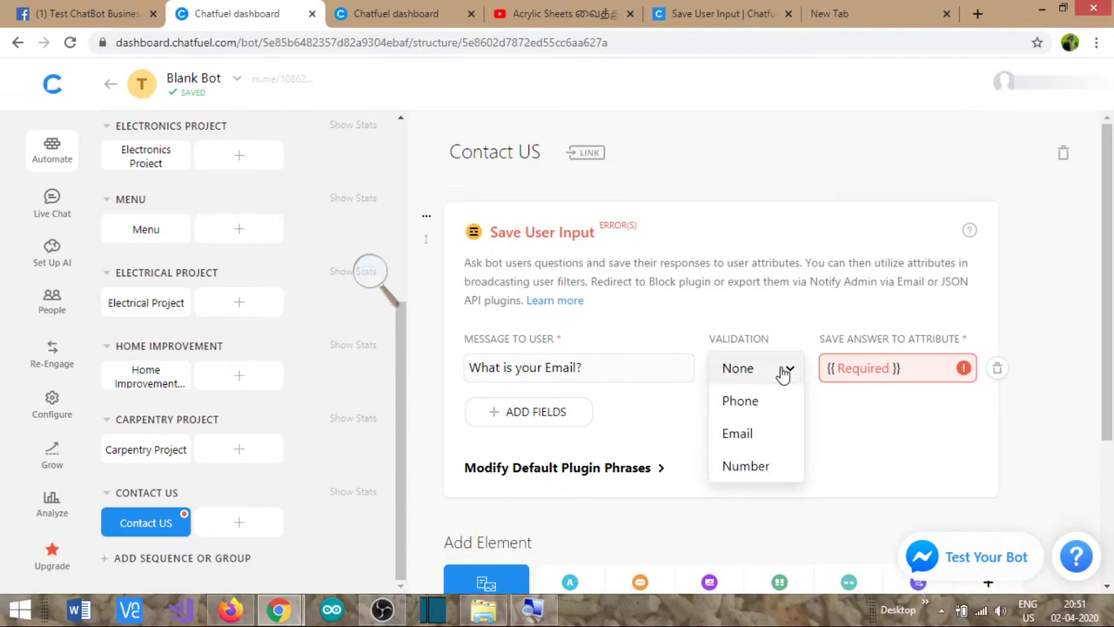
pyautogui.click(762, 435)
pyautogui.click(865, 368)
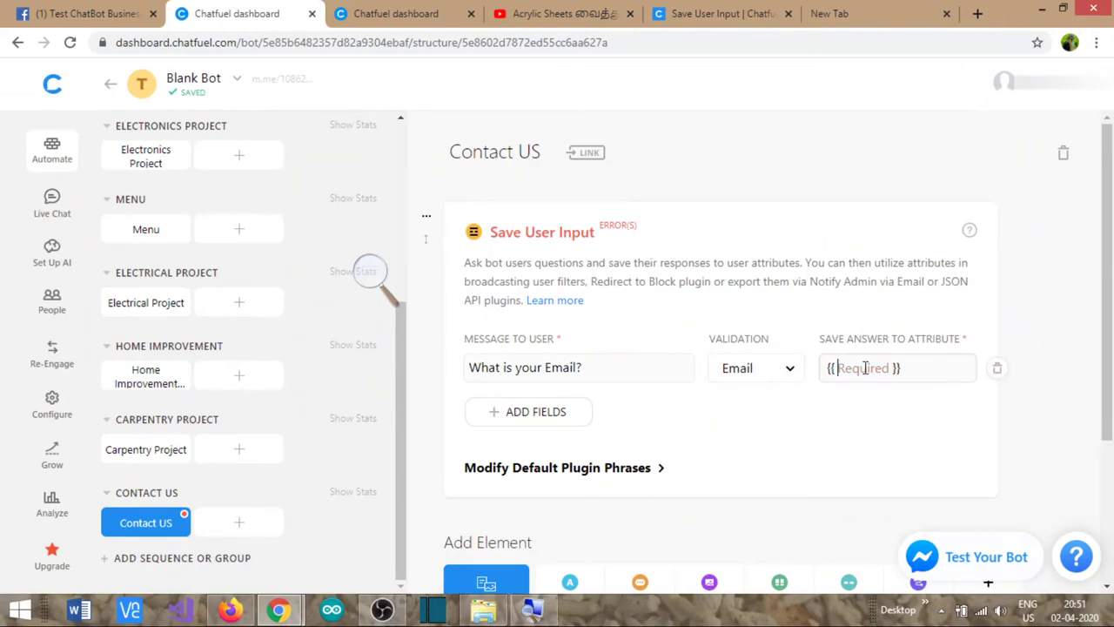
pyautogui.write('email_id')
# - Add a second question 'What is your requirement?' saved to the requirement attribute
pyautogui.click(532, 411)
pyautogui.click(524, 412)
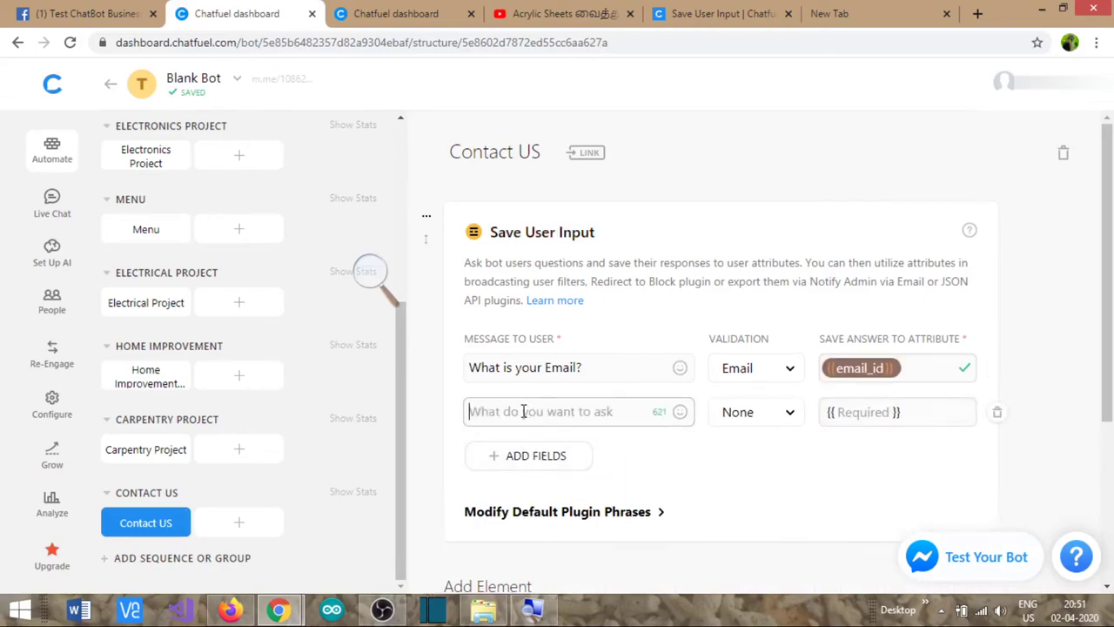
pyautogui.write('wha')
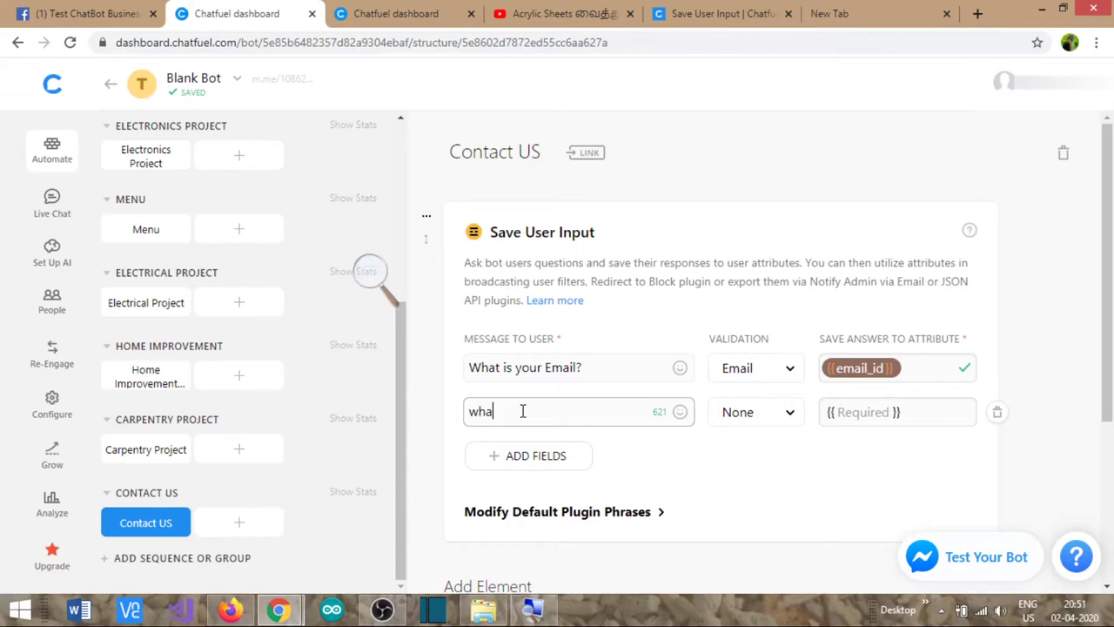
pyautogui.press('BackSpace')
pyautogui.press('BackSpace')
pyautogui.press('BackSpace')
pyautogui.write('What is your requirment')
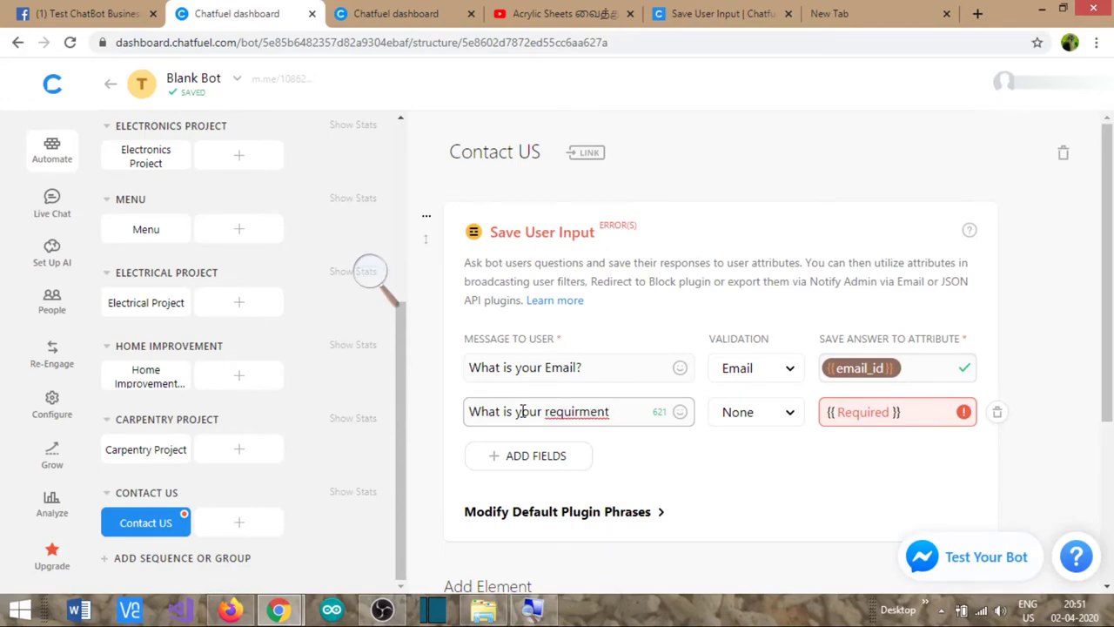
pyautogui.write('?')
pyautogui.click(733, 419)
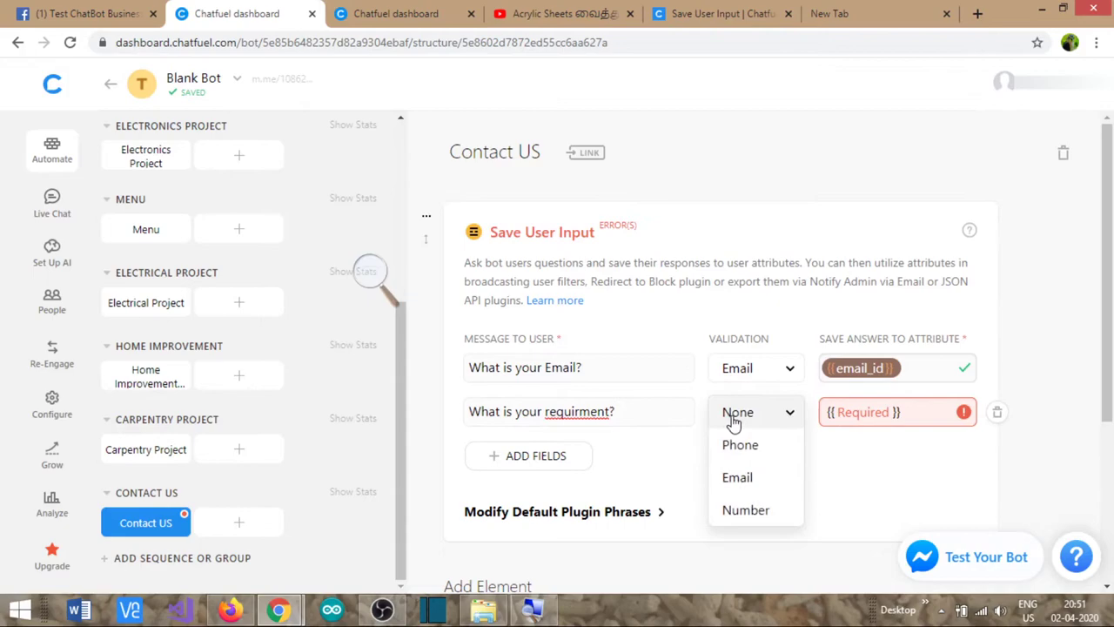
pyautogui.click(873, 446)
pyautogui.click(870, 411)
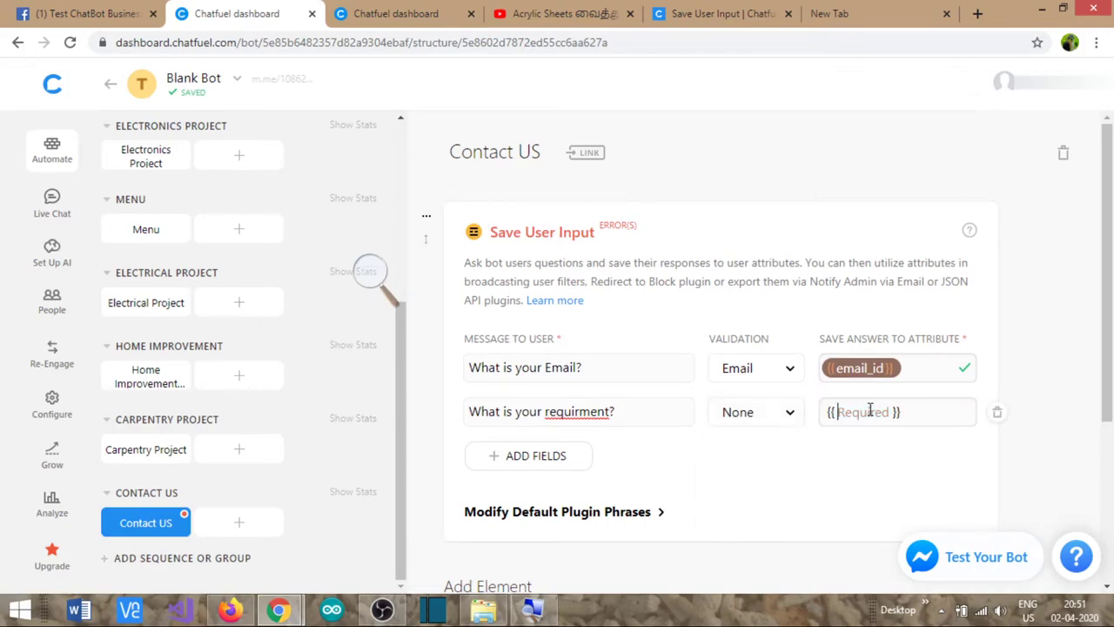
pyautogui.write('requirement')
pyautogui.click(832, 413)
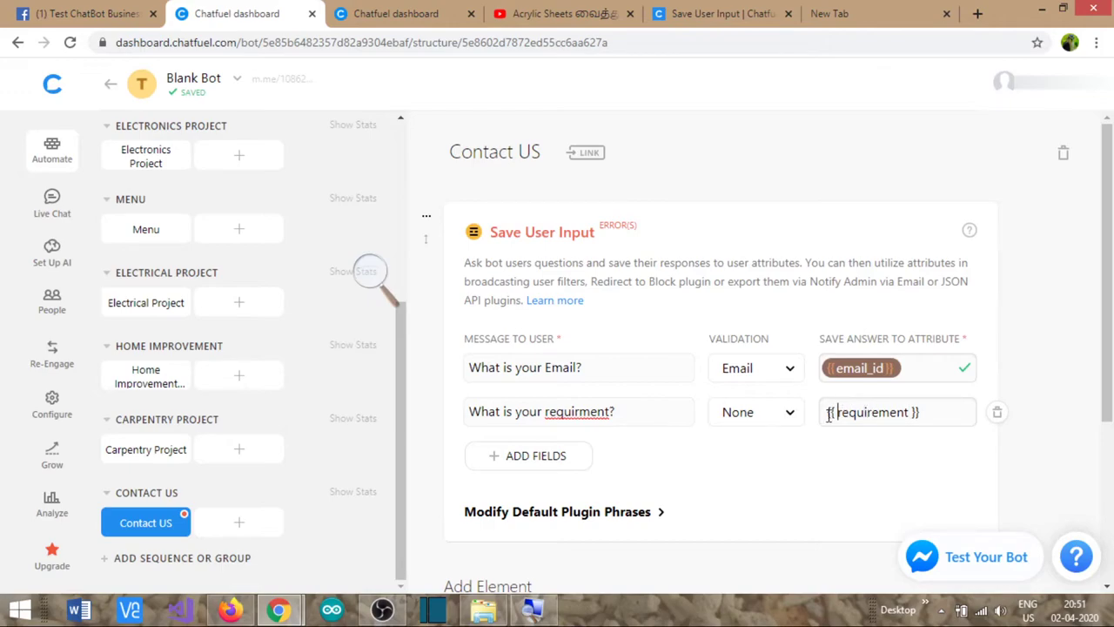
pyautogui.click(617, 448)
pyautogui.click(579, 411)
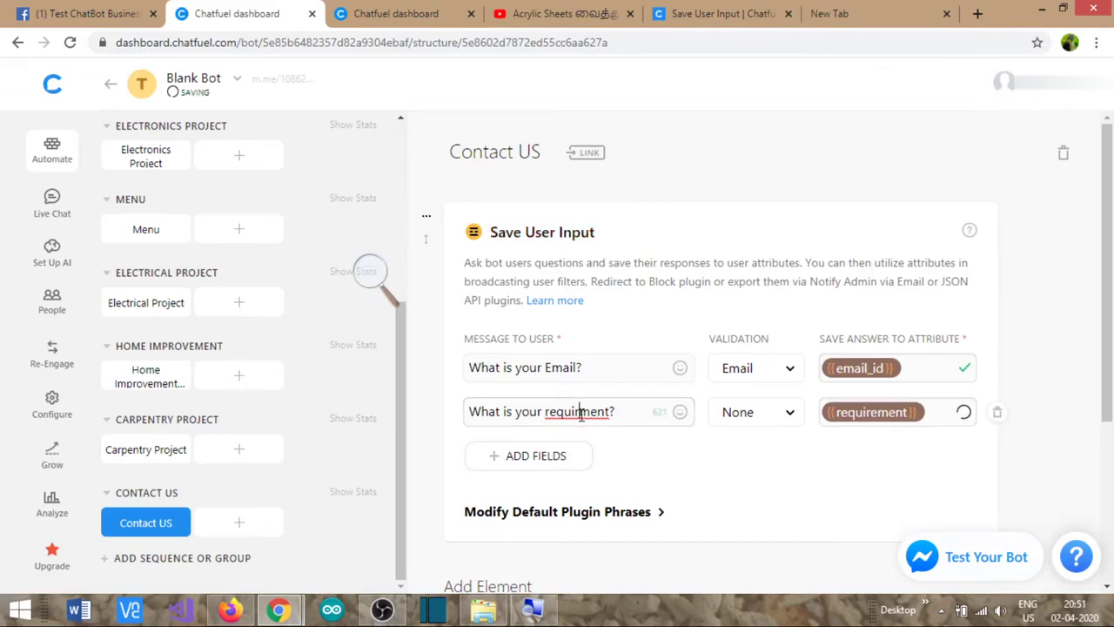
pyautogui.write('e')
pyautogui.click(535, 456)
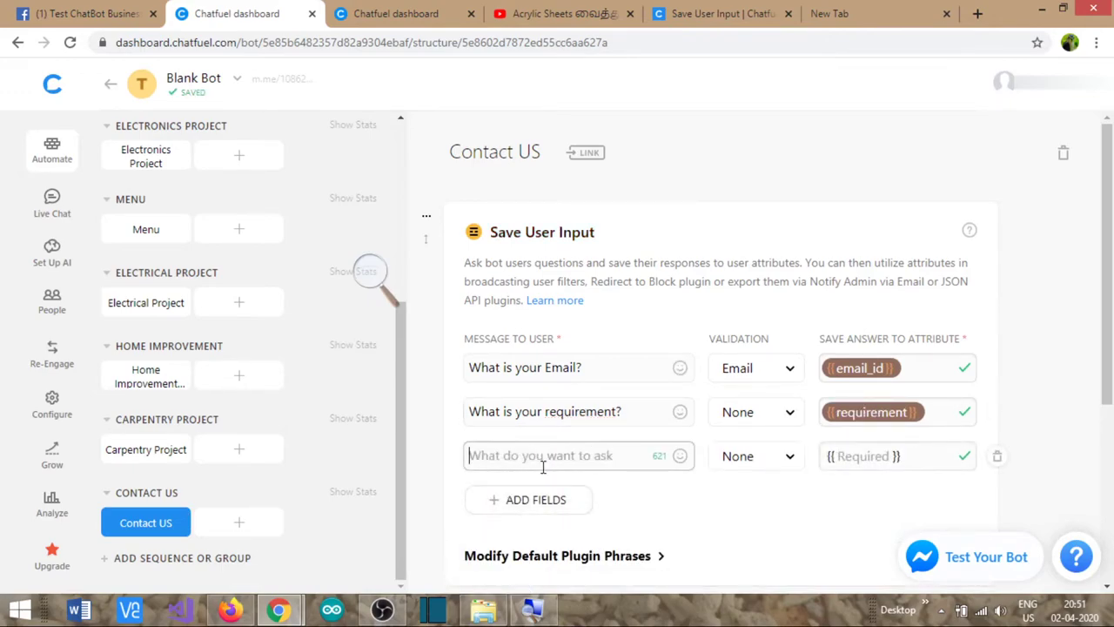
# - Make the third question 'Are you a hobbyist or a student?', saving to contact_type
pyautogui.write('Wha')
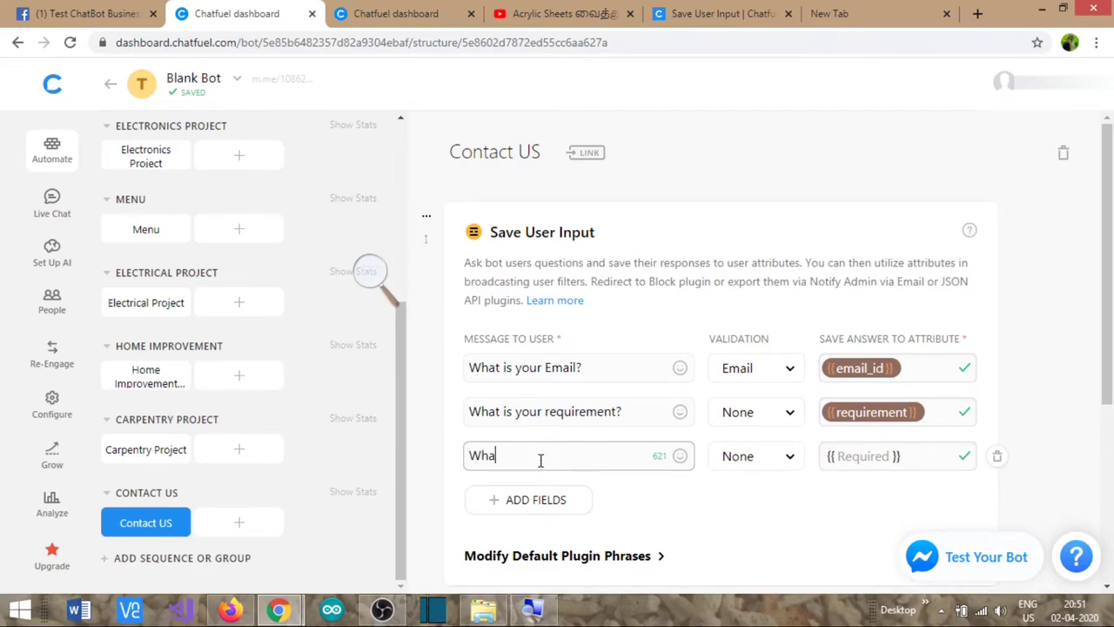
pyautogui.write('t is')
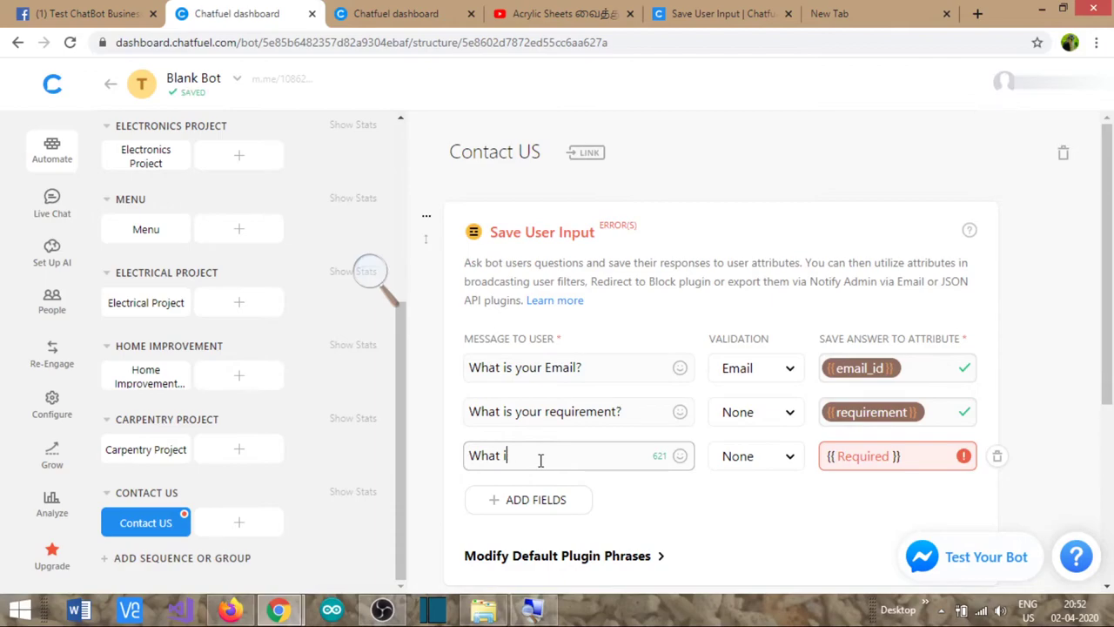
pyautogui.press('BackSpace')
pyautogui.press('BackSpace')
pyautogui.press('BackSpace')
pyautogui.write('Are you a h')
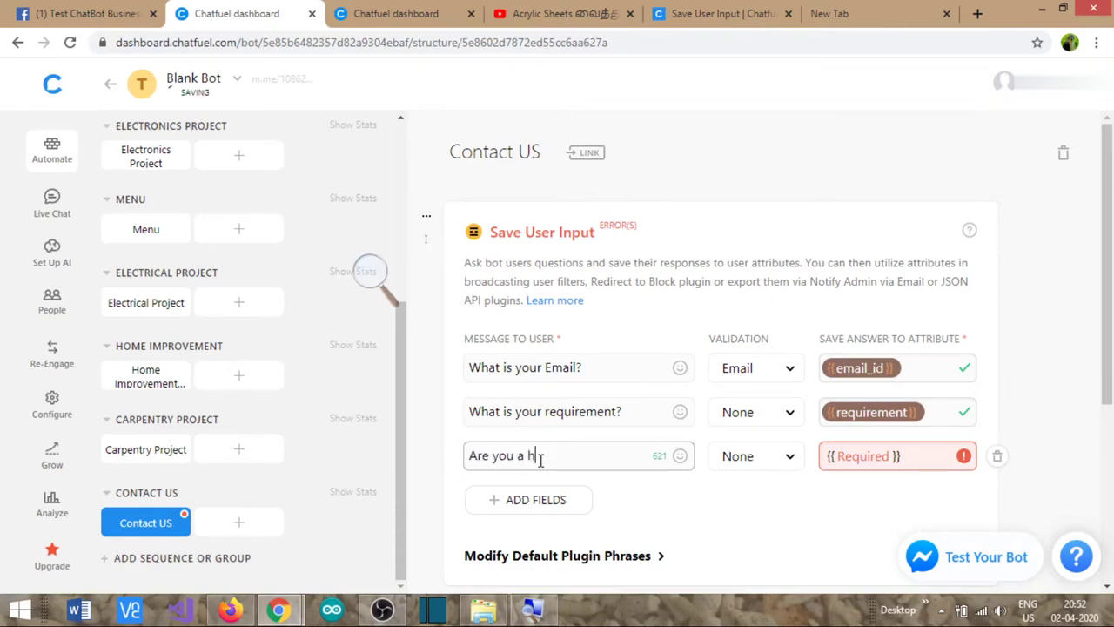
pyautogui.write('qbbyist or a stude')
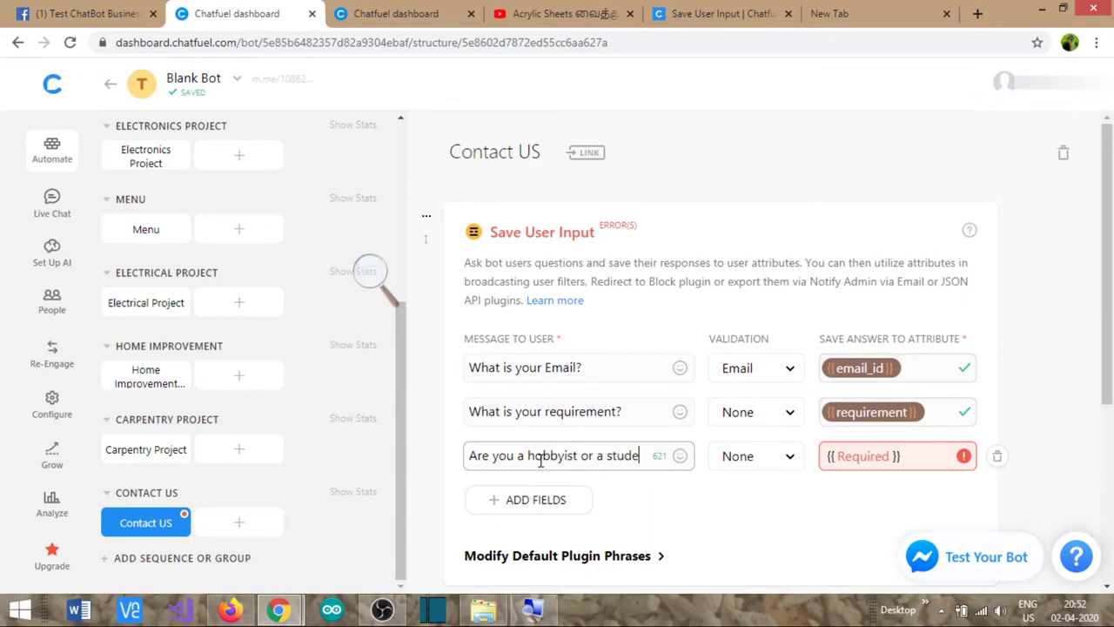
pyautogui.write('nt?')
pyautogui.click(867, 456)
pyautogui.write('contact')
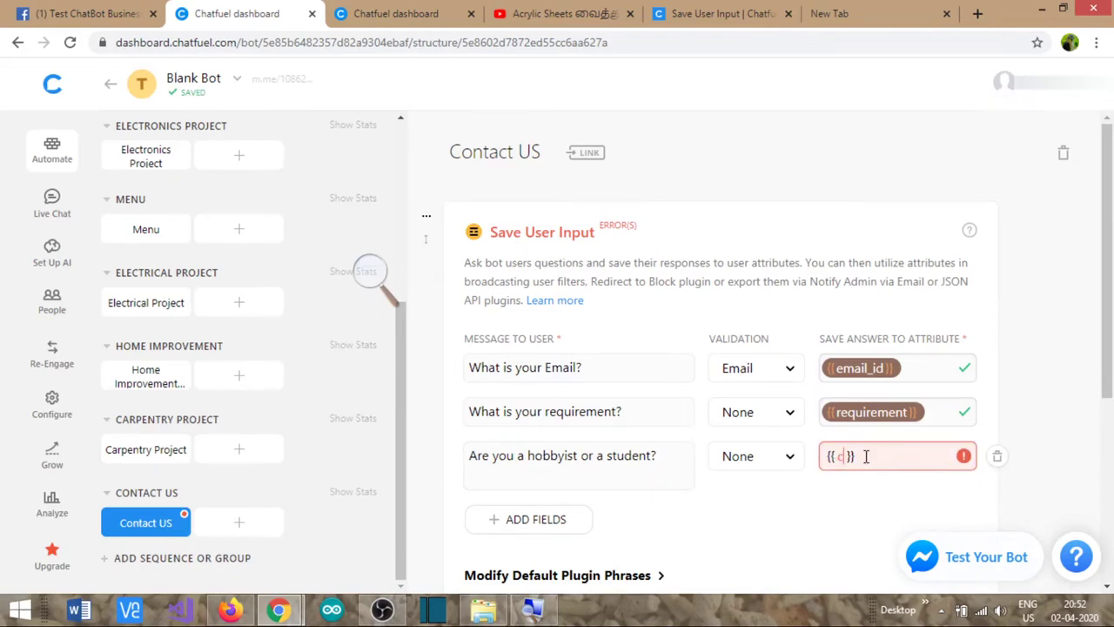
pyautogui.write('_type')
pyautogui.click(846, 516)
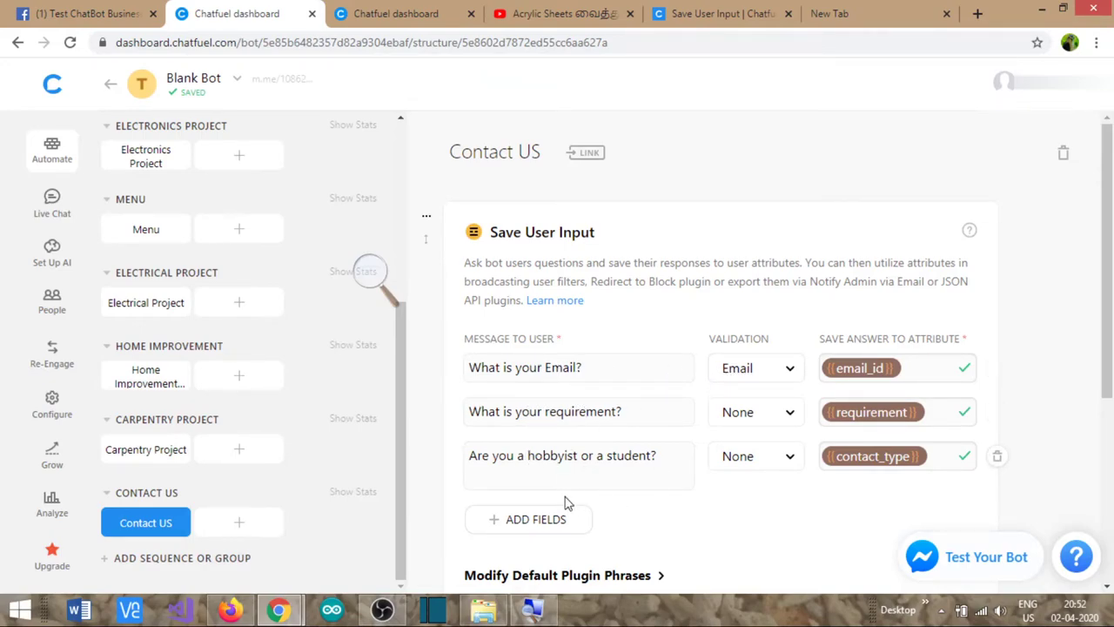
pyautogui.scroll(-1, 715, 527)
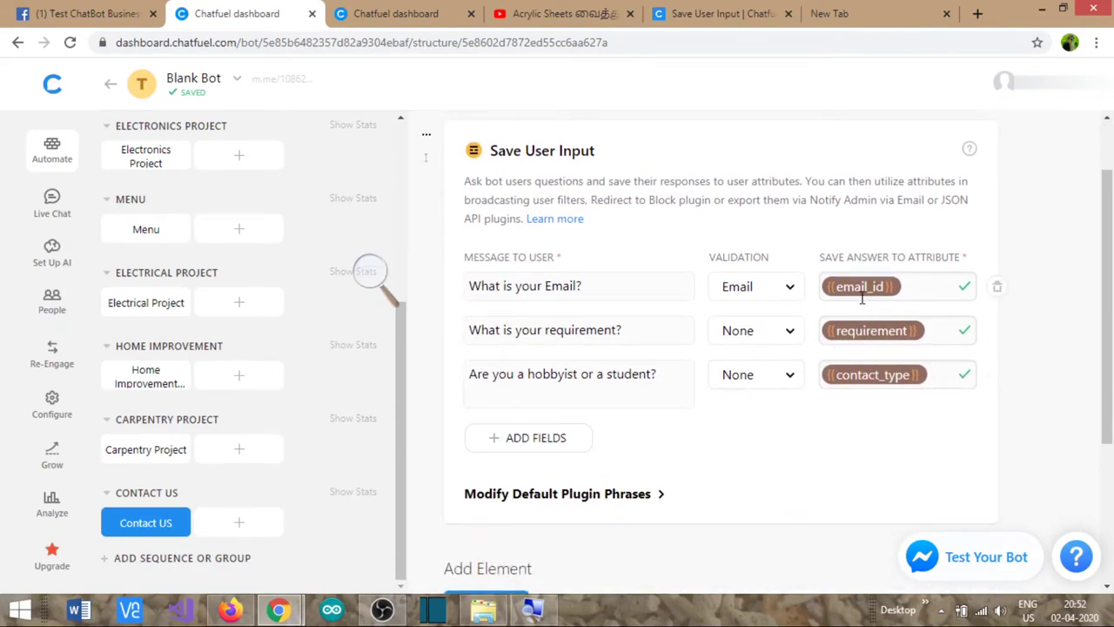
pyautogui.click(581, 495)
pyautogui.scroll(-3, 583, 498)
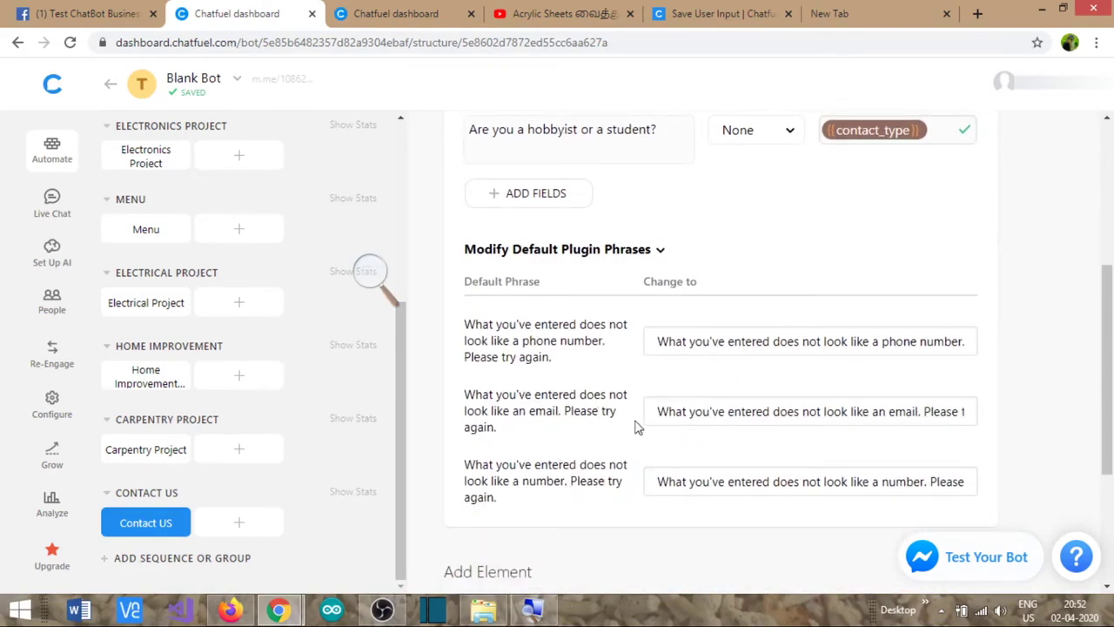
pyautogui.scroll(1, 662, 412)
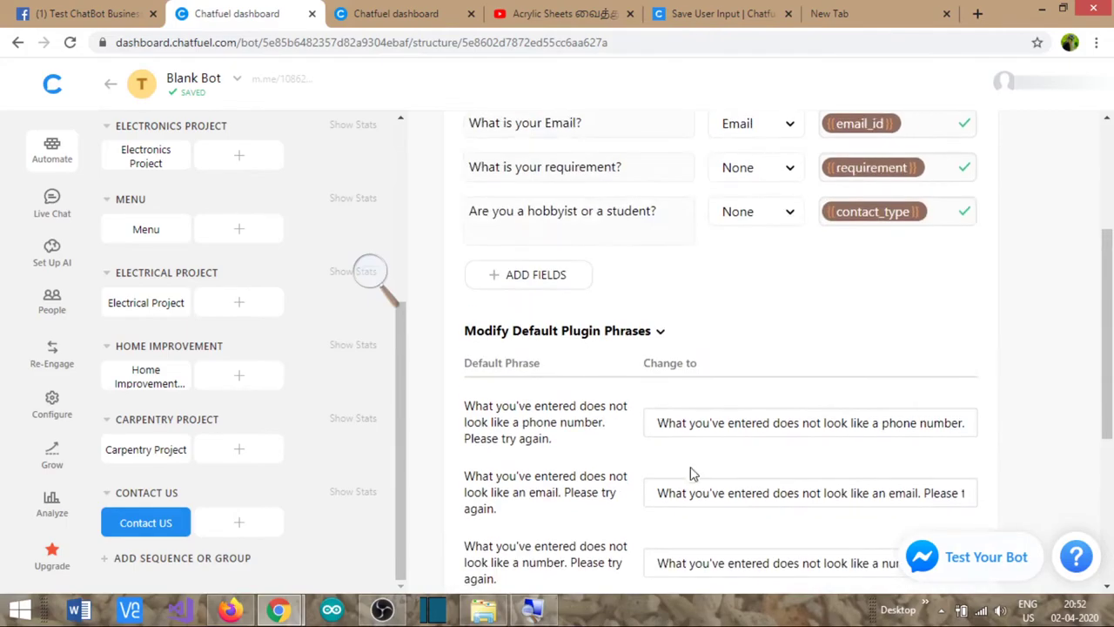
pyautogui.moveTo(658, 493); pyautogui.dragTo(980, 500)
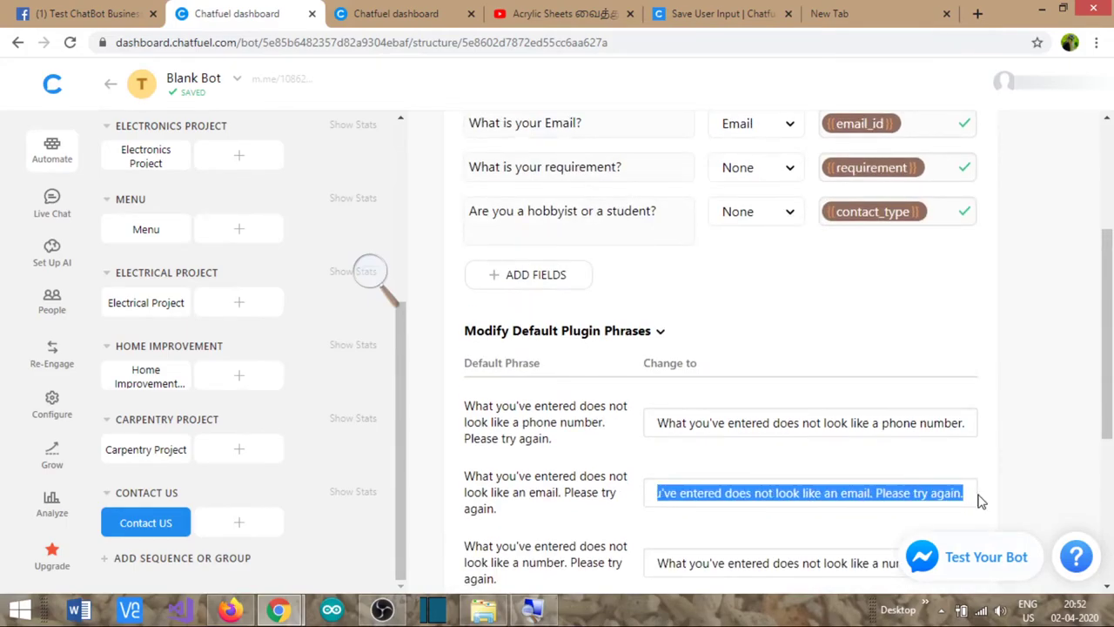
pyautogui.click(639, 339)
pyautogui.scroll(2, 801, 344)
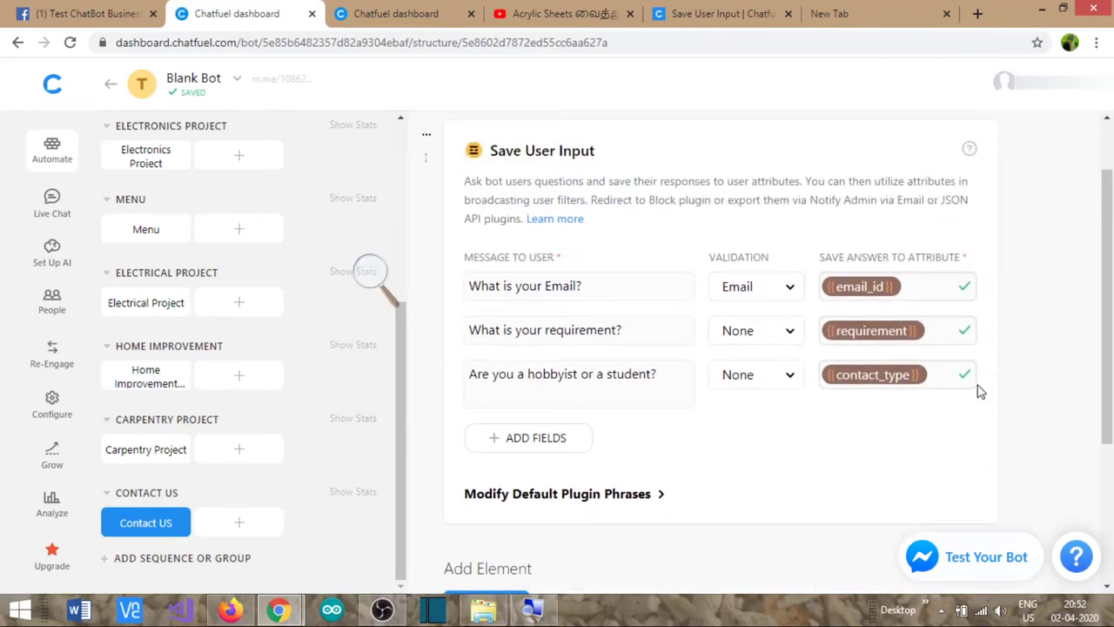
pyautogui.scroll(-2, 977, 391)
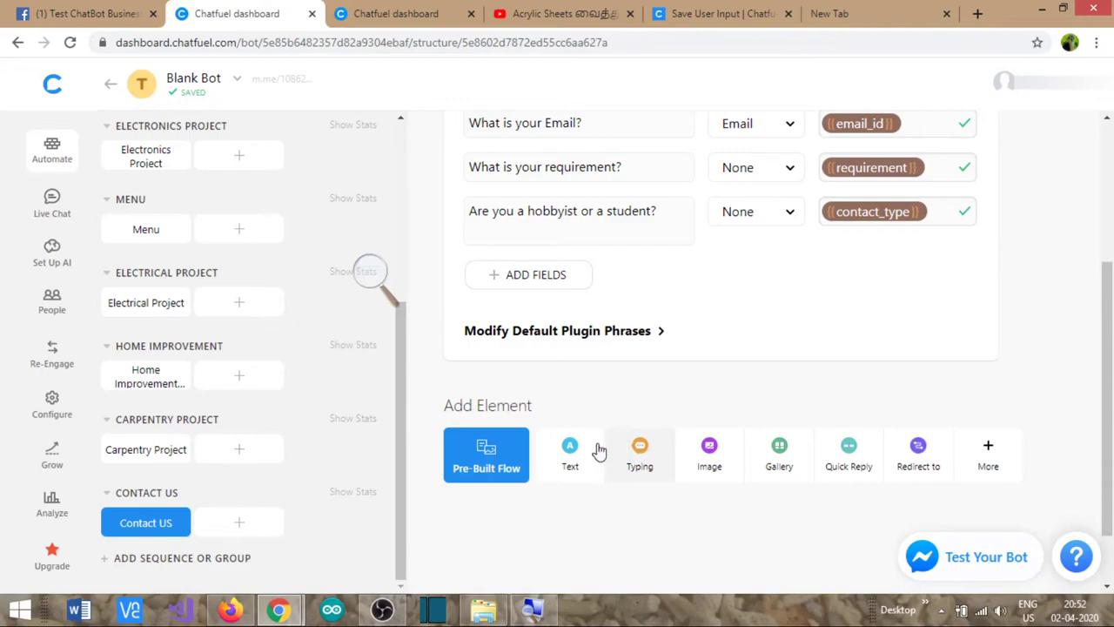
# - Add a thank-you text card ending 'Our Admin will contact you shortly'
pyautogui.click(566, 481)
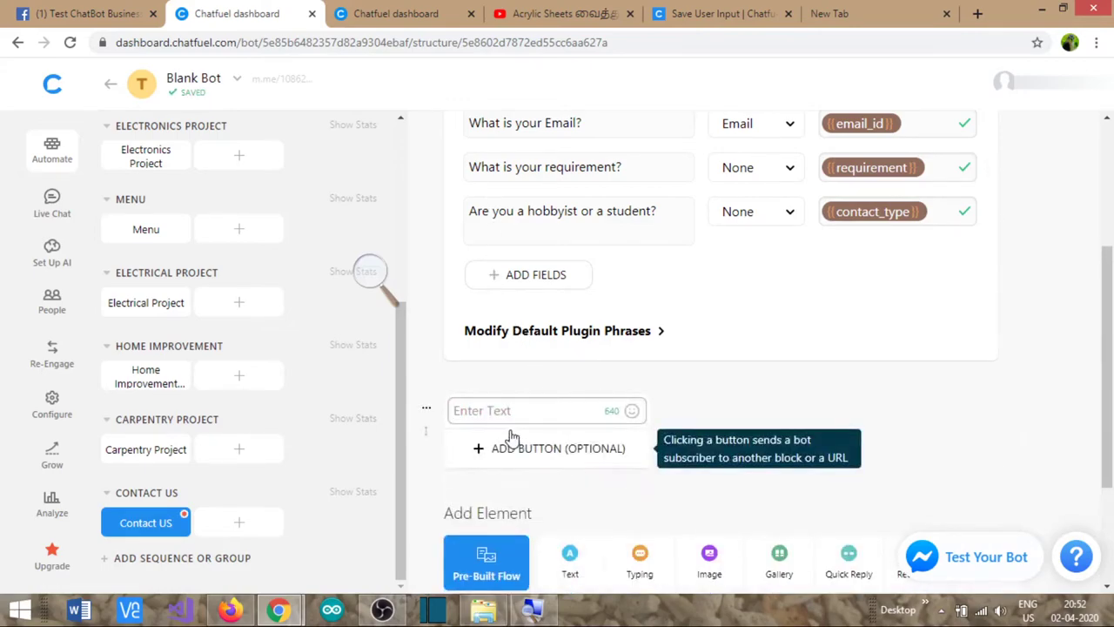
pyautogui.write('T')
pyautogui.write('k')
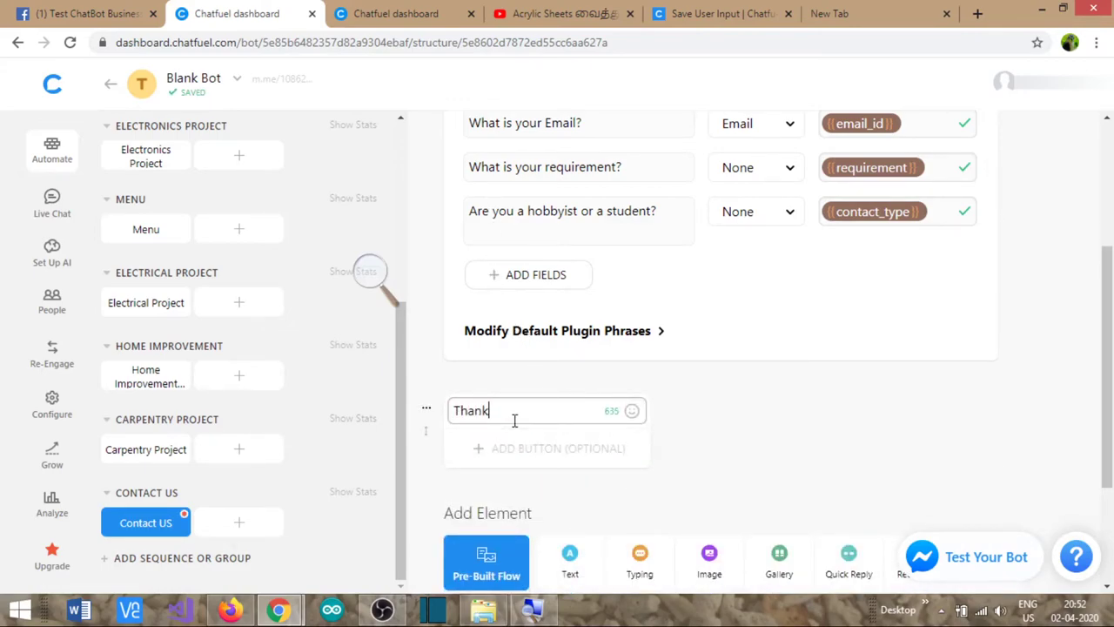
pyautogui.write(' you for procing us the infomr')
pyautogui.press('BackSpace')
pyautogui.press('BackSpace')
pyautogui.write('artio')
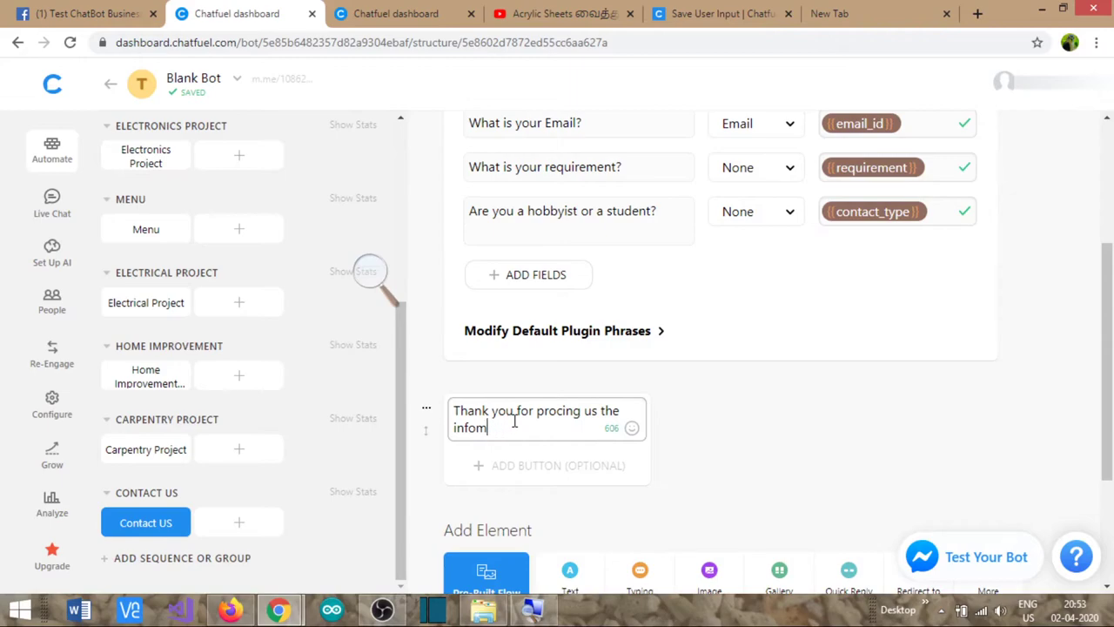
pyautogui.write('rmation.')
pyautogui.press('BackSpace')
pyautogui.write('. Our Admin w')
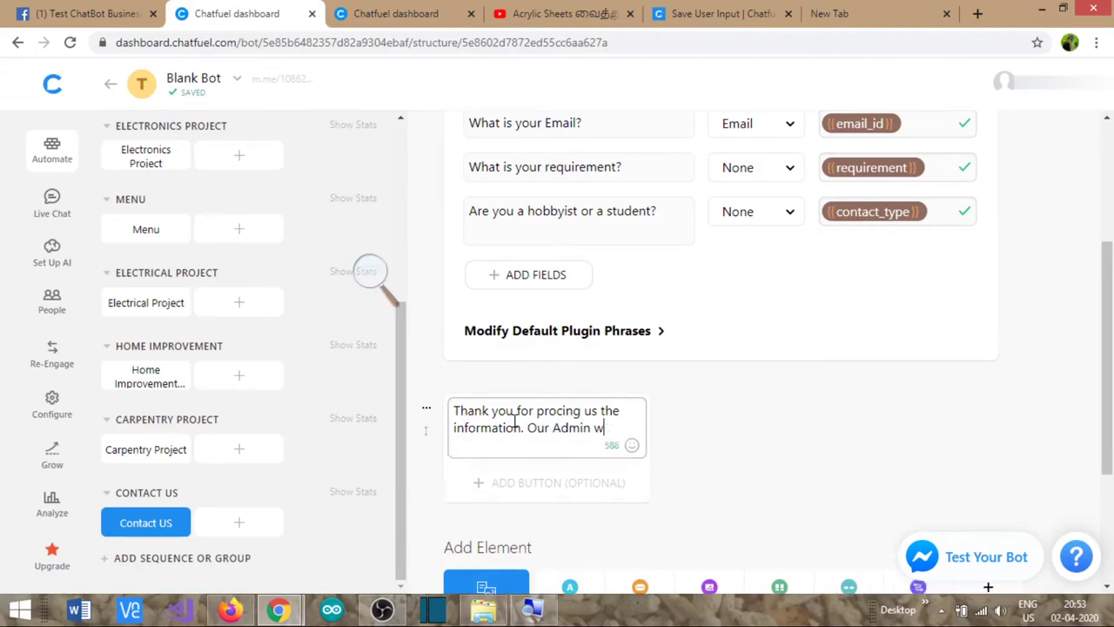
pyautogui.write('ill contact you shortly.')
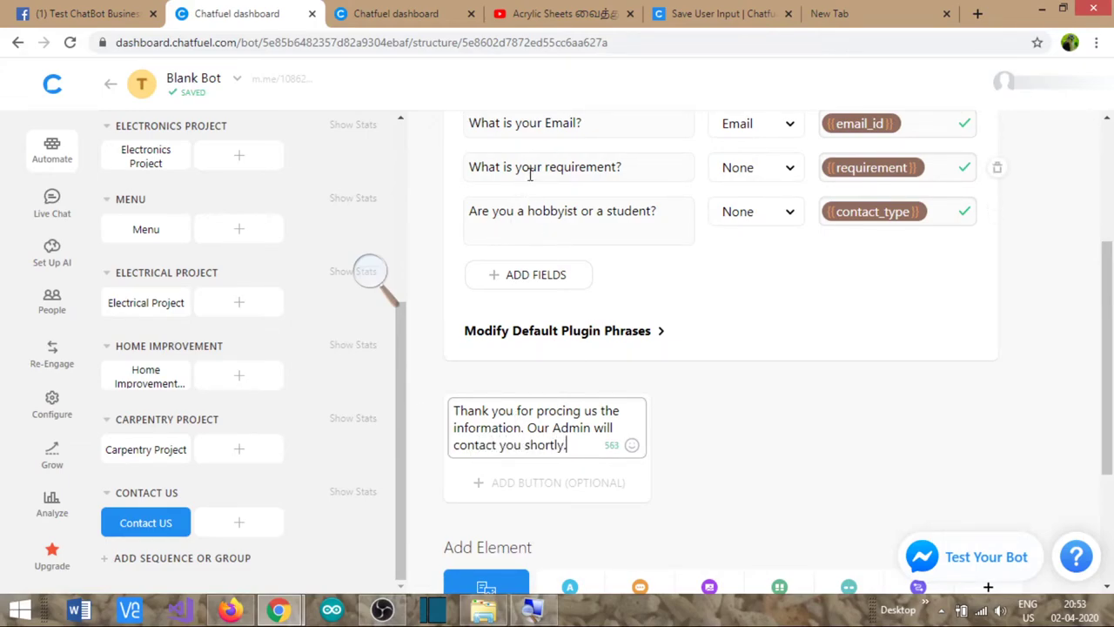
pyautogui.scroll(2, 641, 217)
pyautogui.scroll(-3, 766, 435)
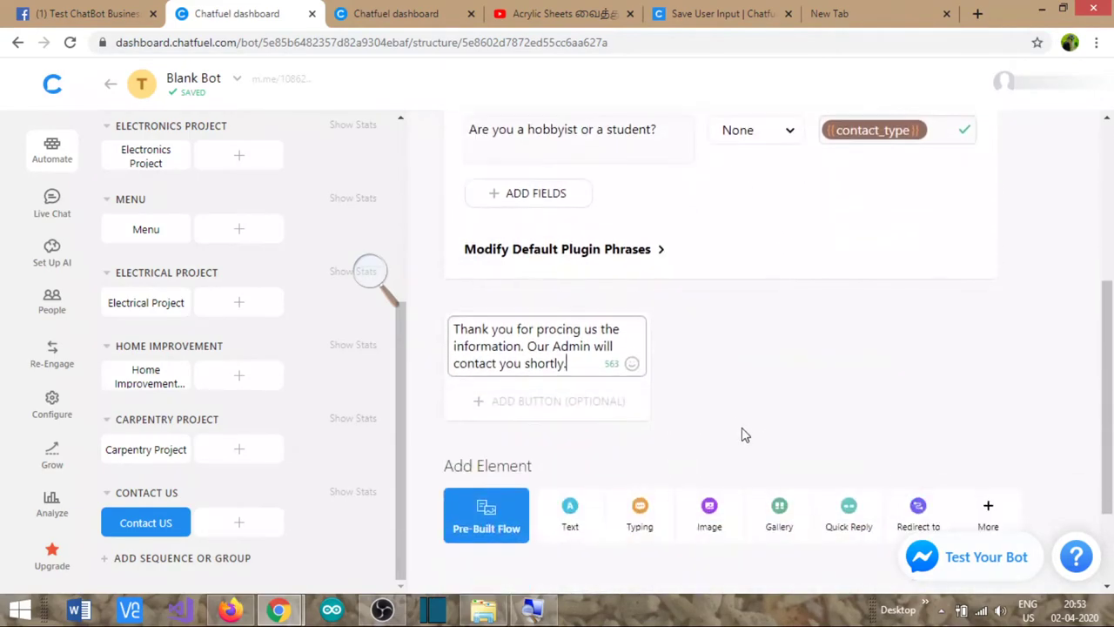
# - Add a Notify Admin via Email element below the thank-you text
pyautogui.click(987, 513)
pyautogui.scroll(-2, 585, 414)
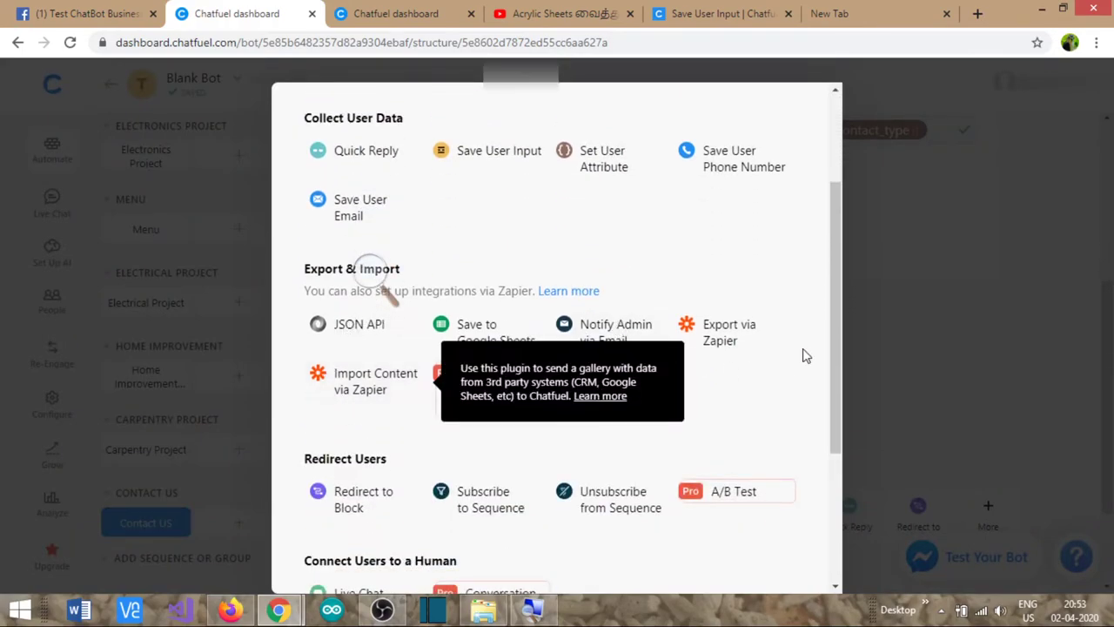
pyautogui.click(616, 338)
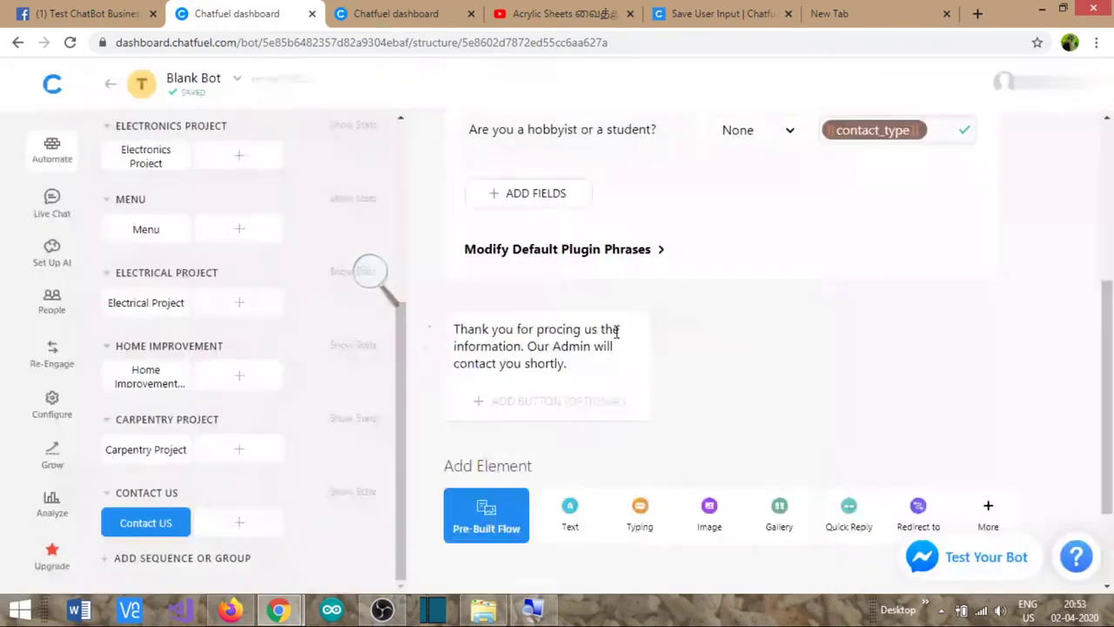
# - Title the notification 'A new prospective customer have contacted' and enter the admin's e-mail address
pyautogui.scroll(-3, 616, 330)
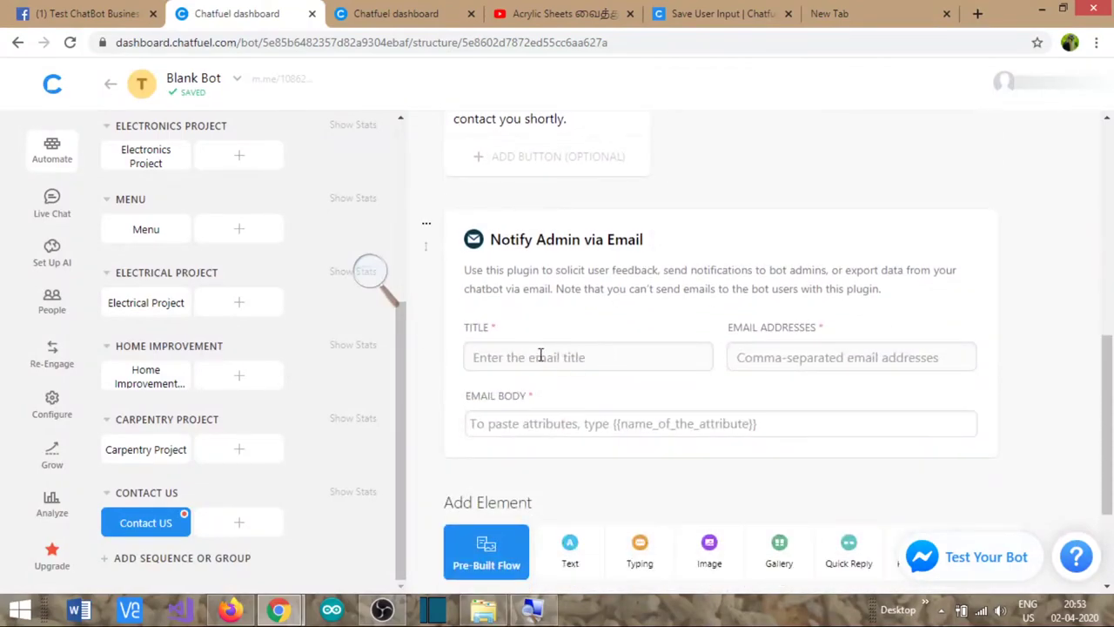
pyautogui.click(538, 356)
pyautogui.write('A ')
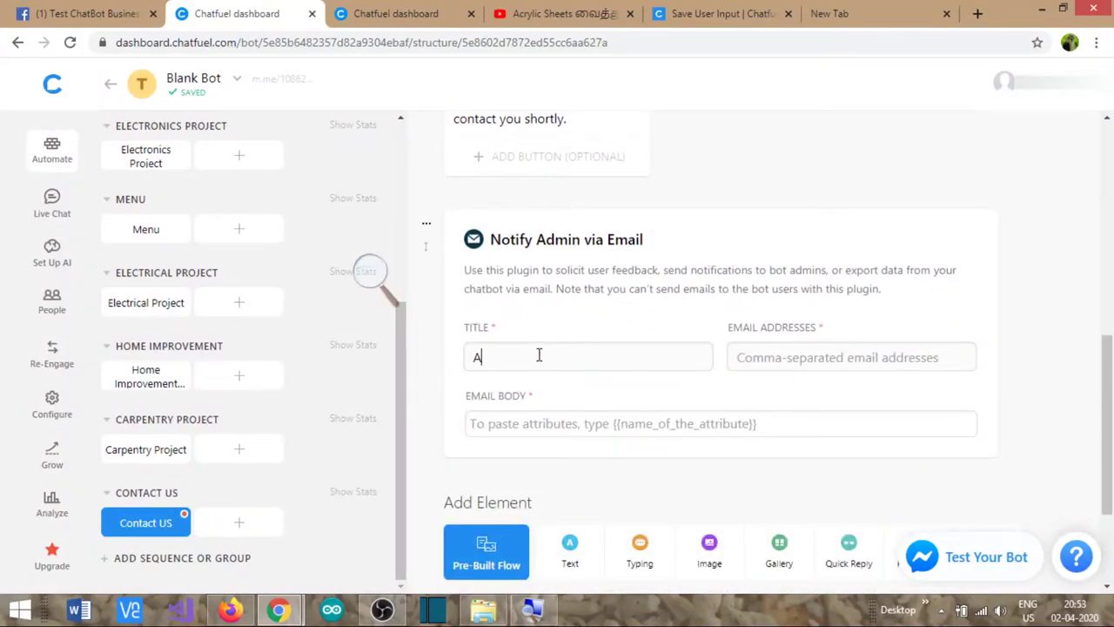
pyautogui.write('new pr')
pyautogui.write('ospective ')
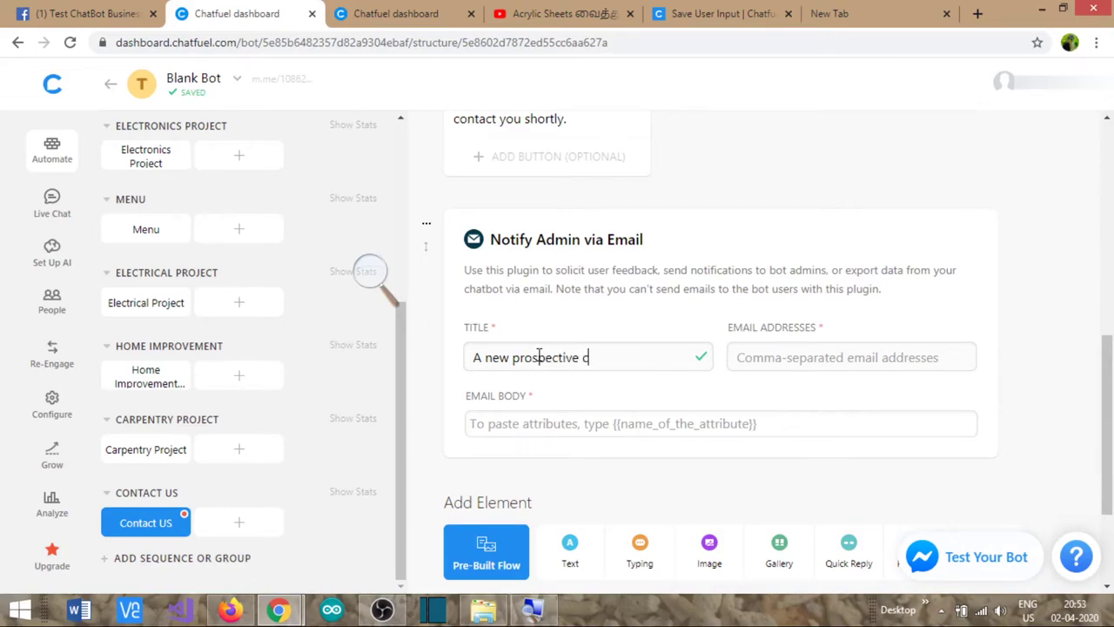
pyautogui.write('customer have cona')
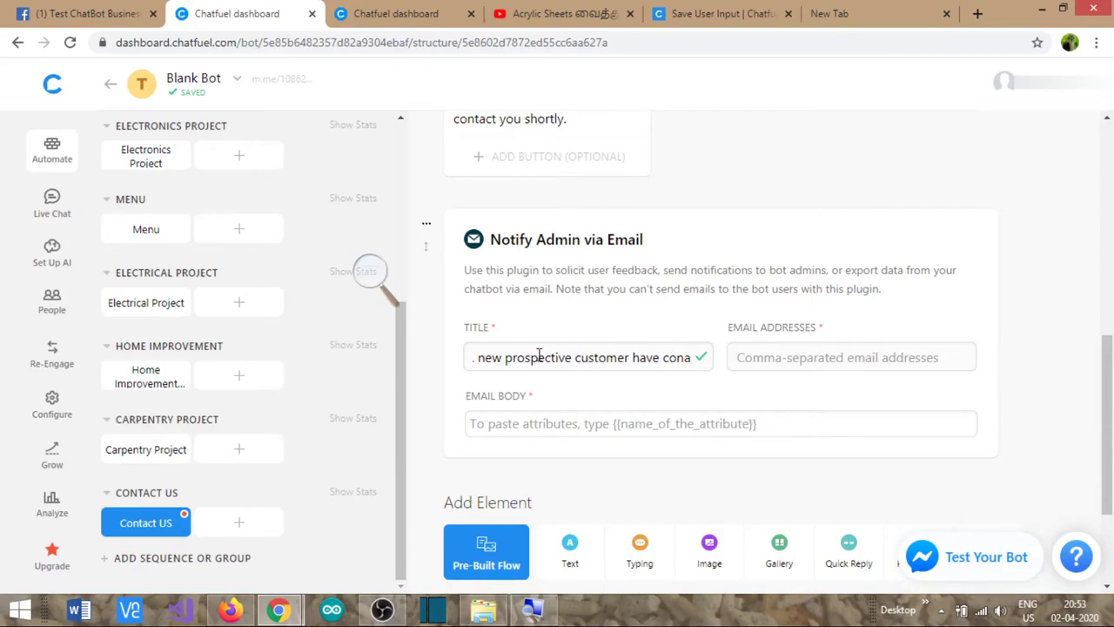
pyautogui.press('BackSpace')
pyautogui.write('tacted')
pyautogui.click(774, 359)
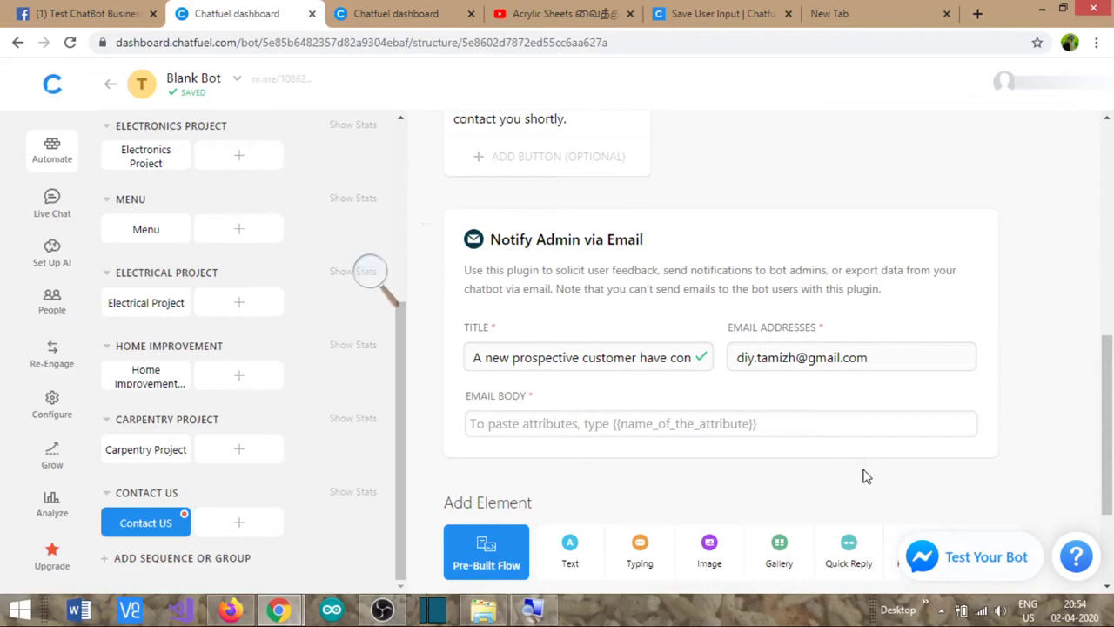
pyautogui.click(594, 430)
pyautogui.scroll(2, 652, 425)
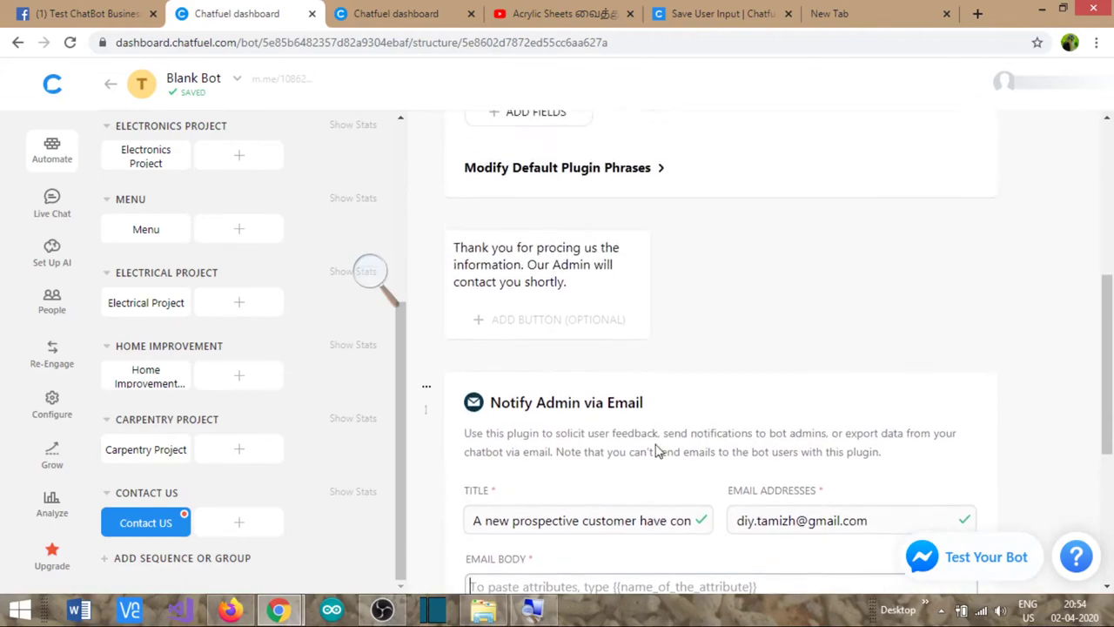
pyautogui.scroll(-2, 659, 452)
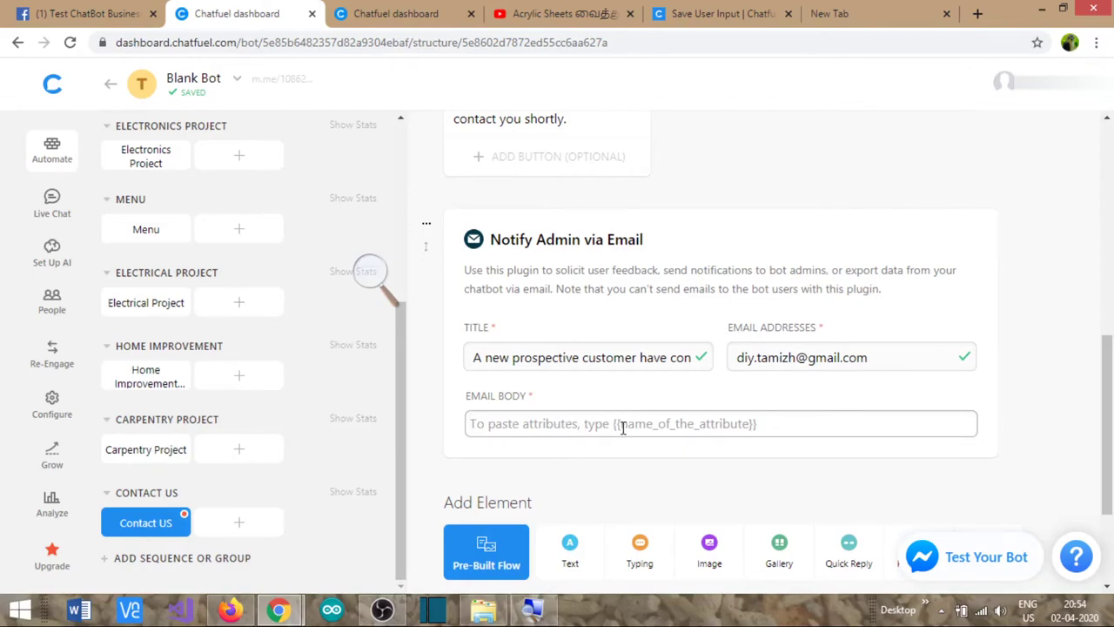
pyautogui.scroll(5, 623, 427)
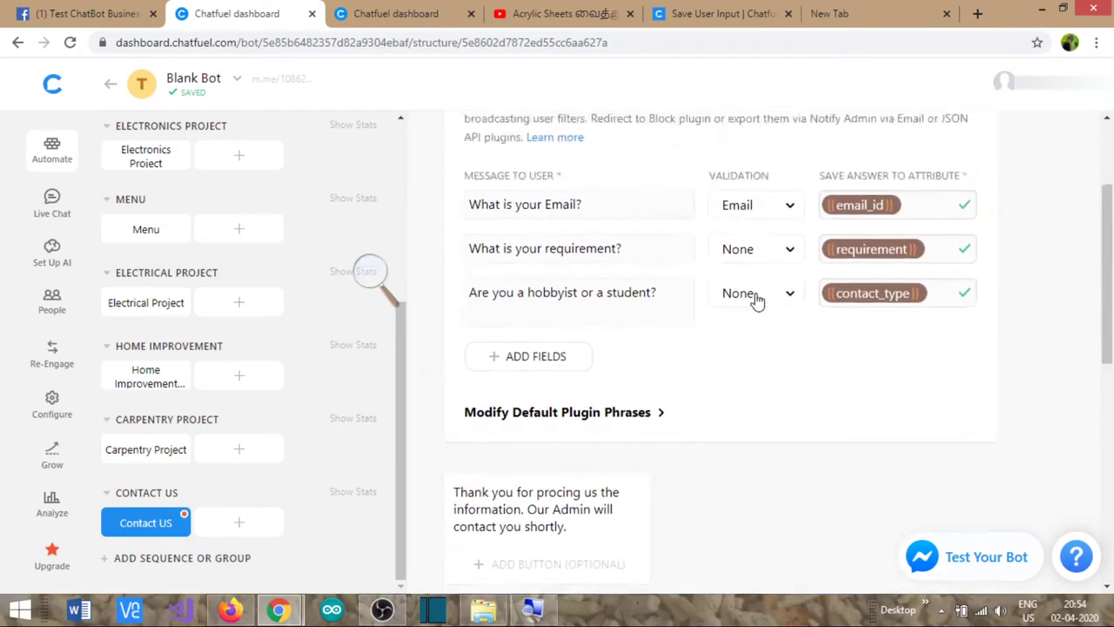
pyautogui.scroll(-3, 781, 290)
pyautogui.scroll(-1, 513, 553)
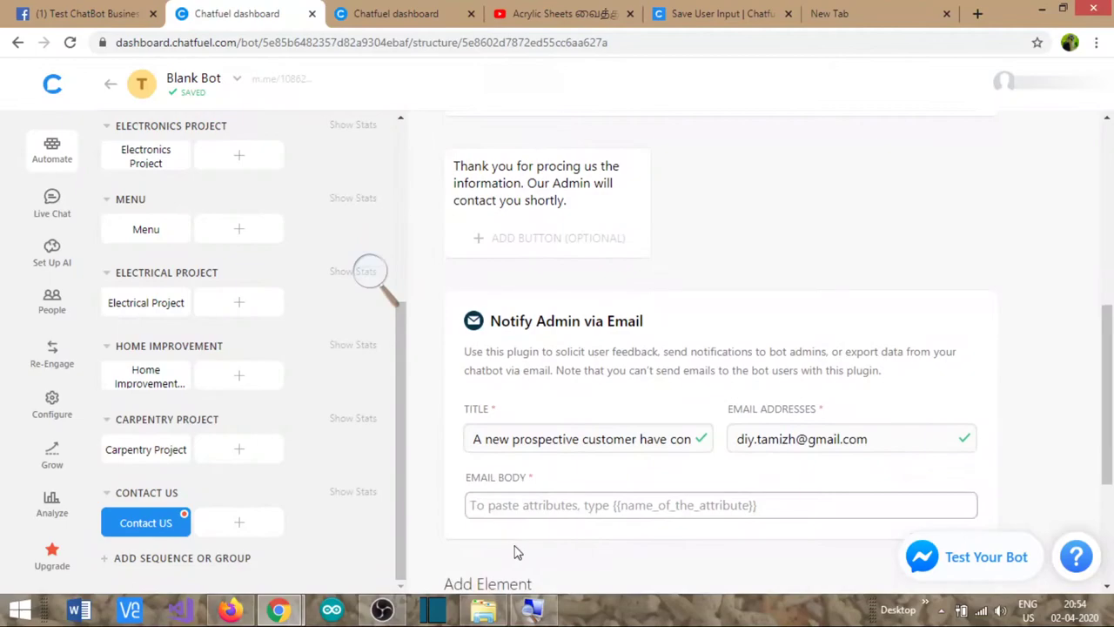
# - Write the email body greeting DIY Admin, inserting email_id, requirement and contact_type attributes
pyautogui.write('Hello')
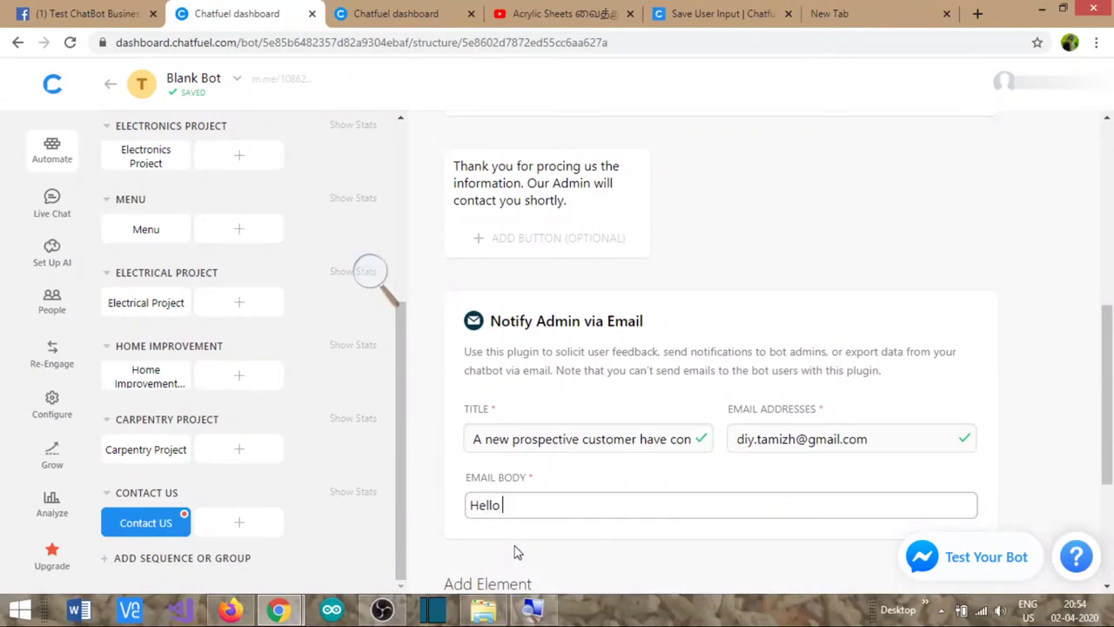
pyautogui.write(' DIY Admin, a prospective client with email')
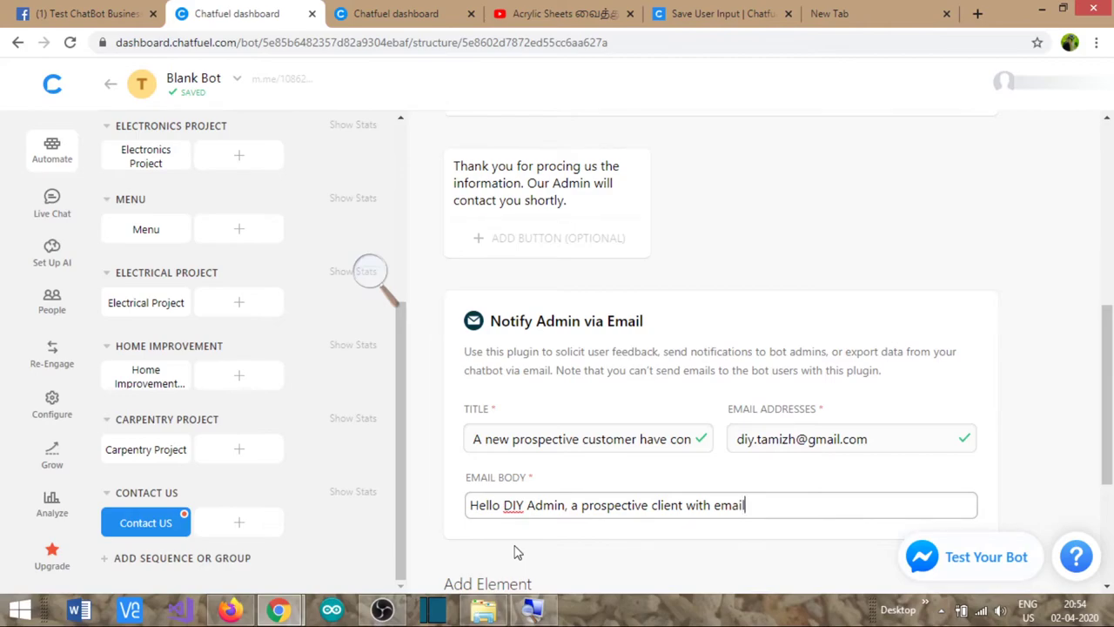
pyautogui.write(' {{')
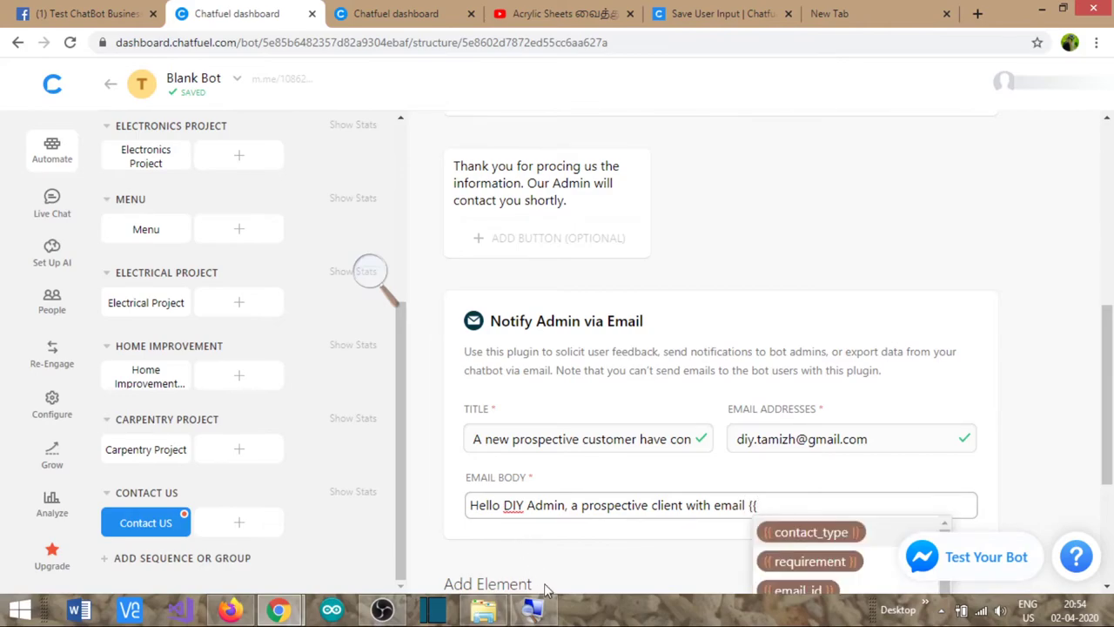
pyautogui.scroll(-2, 629, 543)
pyautogui.click(792, 428)
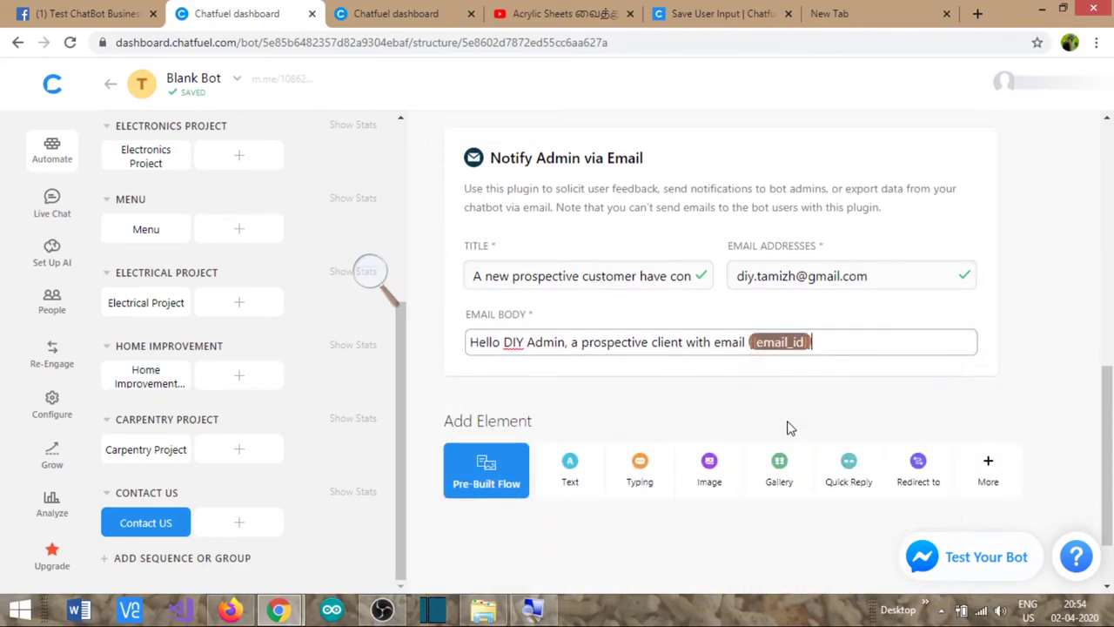
pyautogui.write('has contacted you with t')
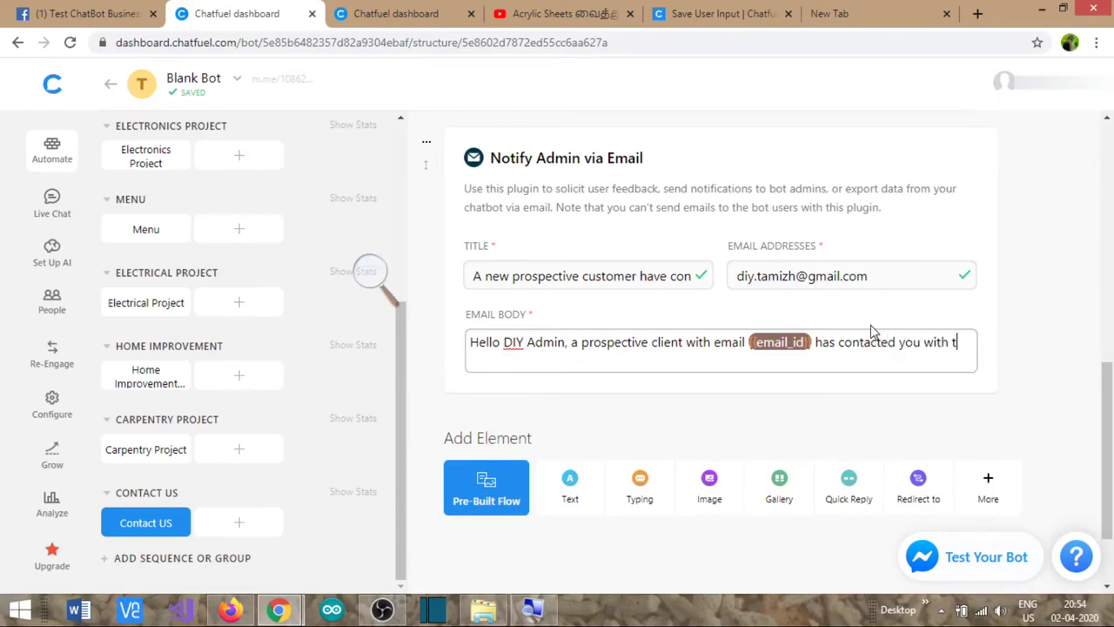
pyautogui.write('he following requirement ')
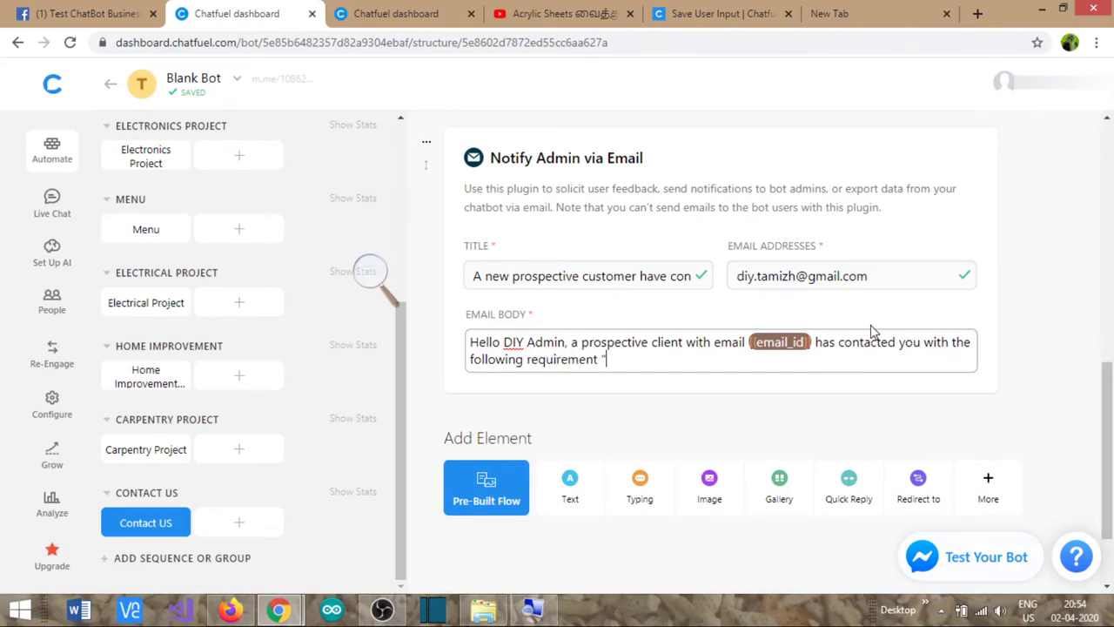
pyautogui.write('"{{')
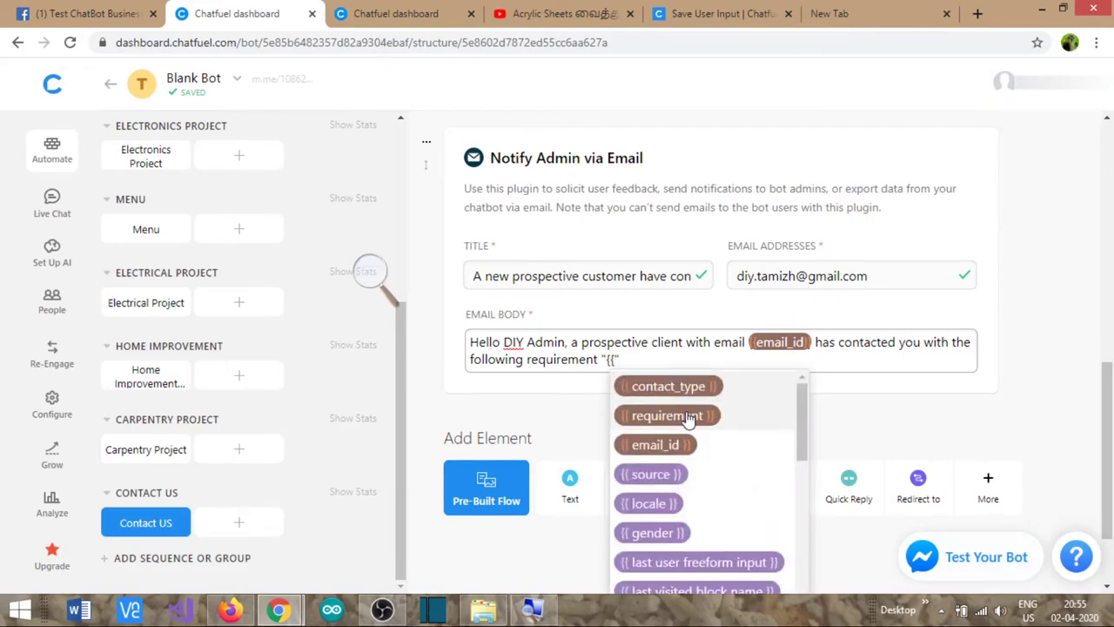
pyautogui.click(686, 416)
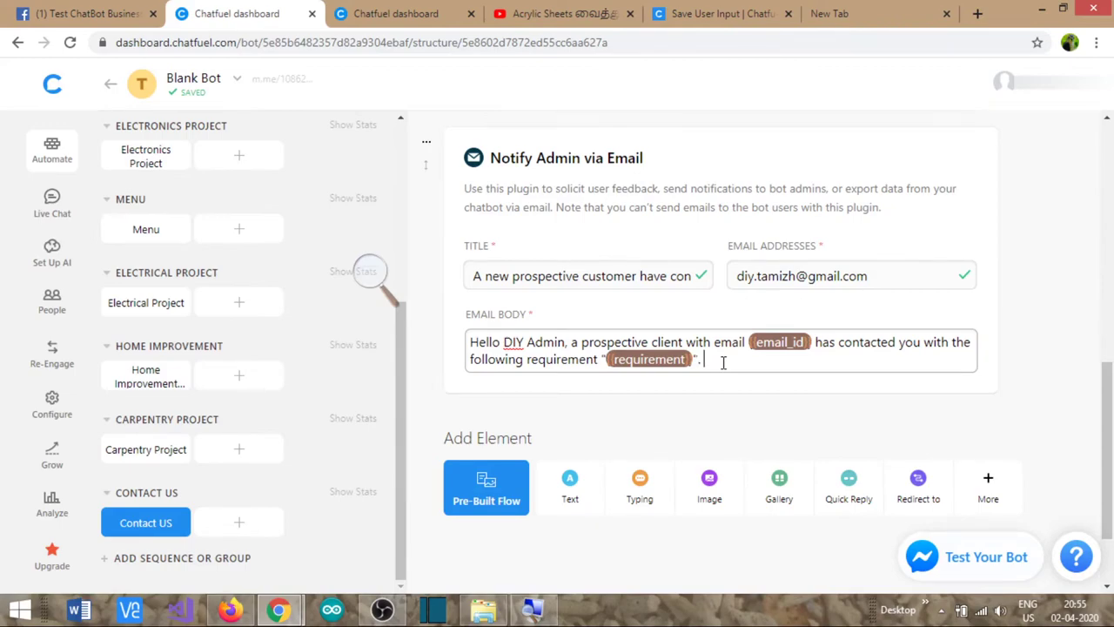
pyautogui.write('". He\'s a {{')
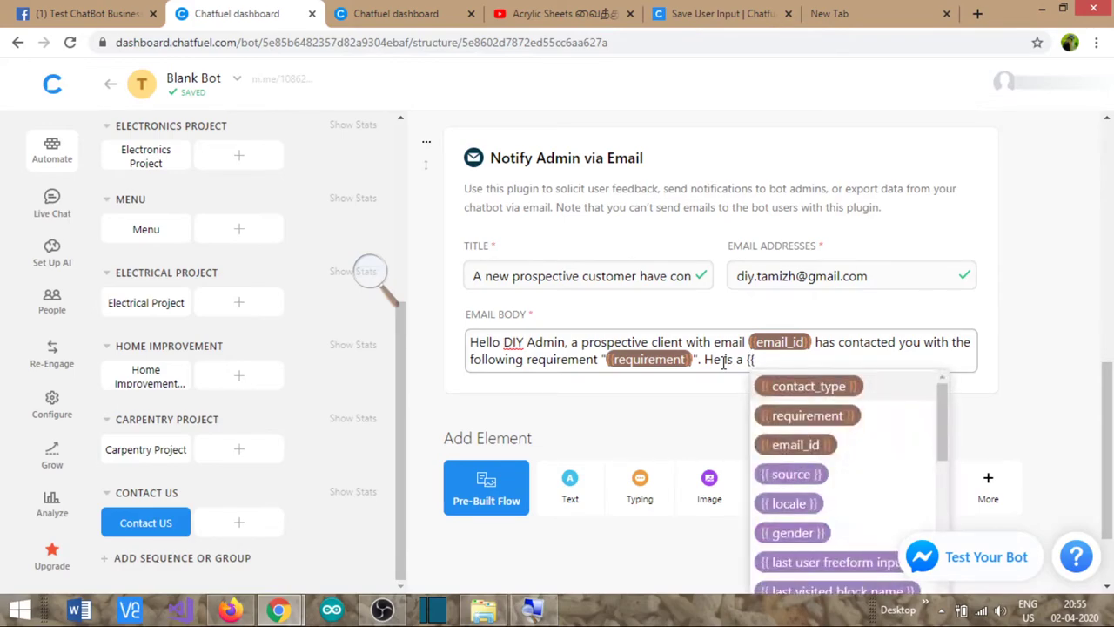
pyautogui.press('Down')
pyautogui.press('Down')
pyautogui.press('Up')
pyautogui.press('Up')
pyautogui.press('Return')
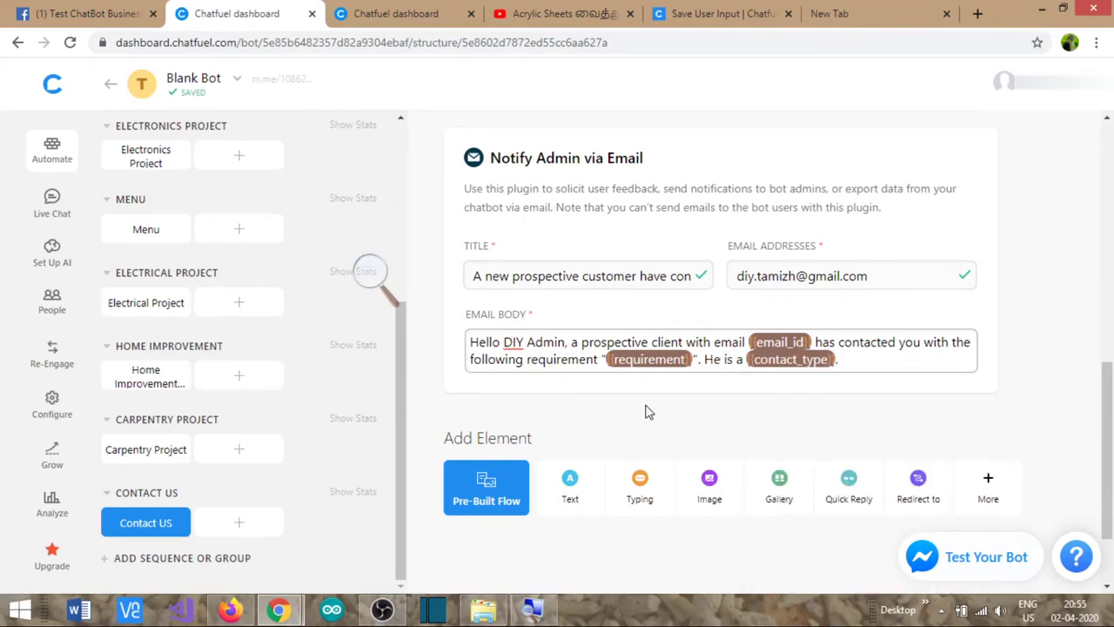
pyautogui.scroll(5, 529, 376)
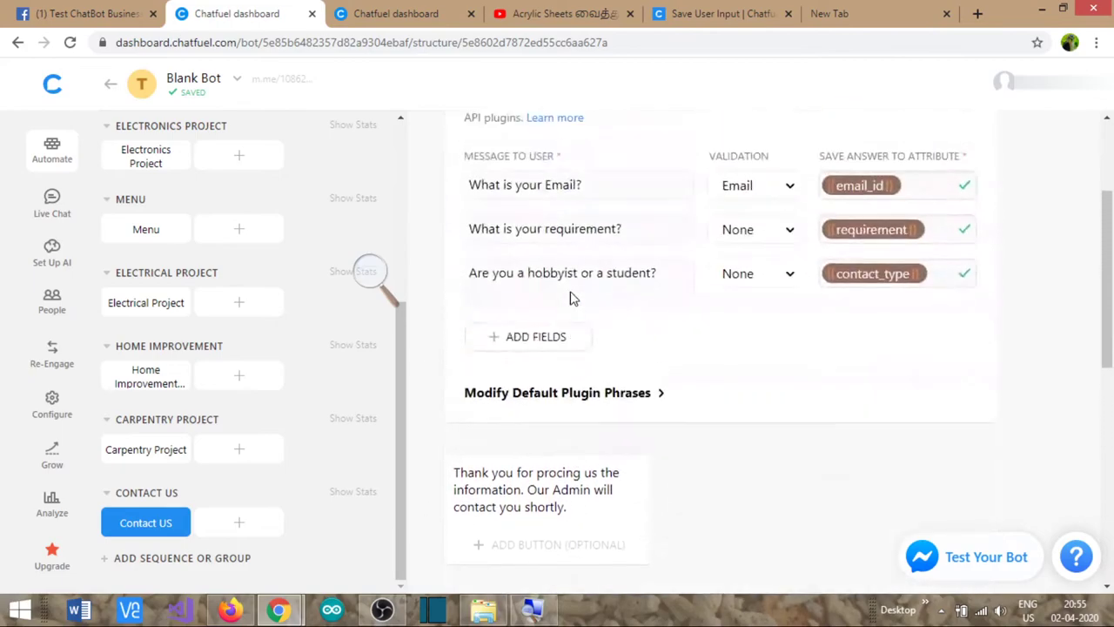
pyautogui.scroll(2, 662, 311)
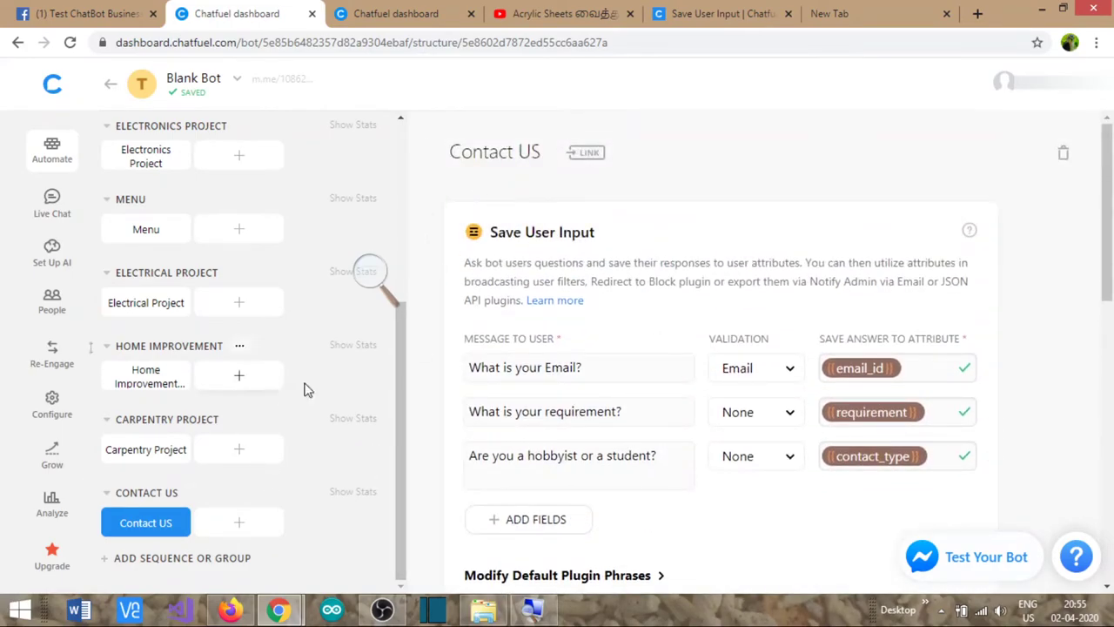
pyautogui.moveTo(398, 343); pyautogui.dragTo(393, 155)
# - Redirect the Welcome Message card's Contact US button to the Contact US block
pyautogui.click(201, 291)
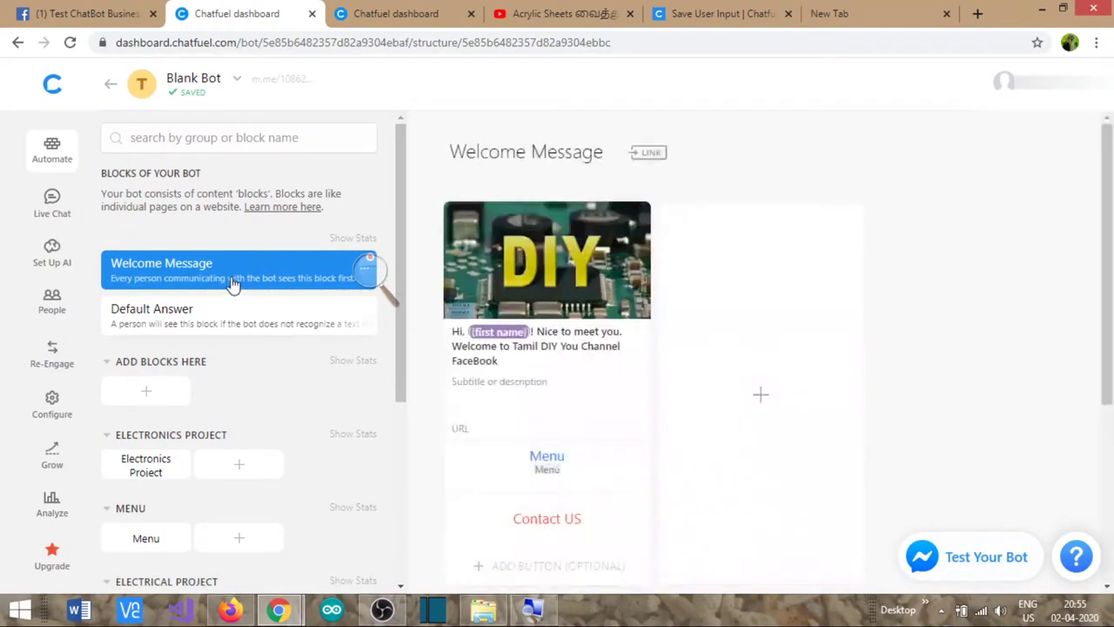
pyautogui.scroll(-1, 540, 492)
pyautogui.click(549, 435)
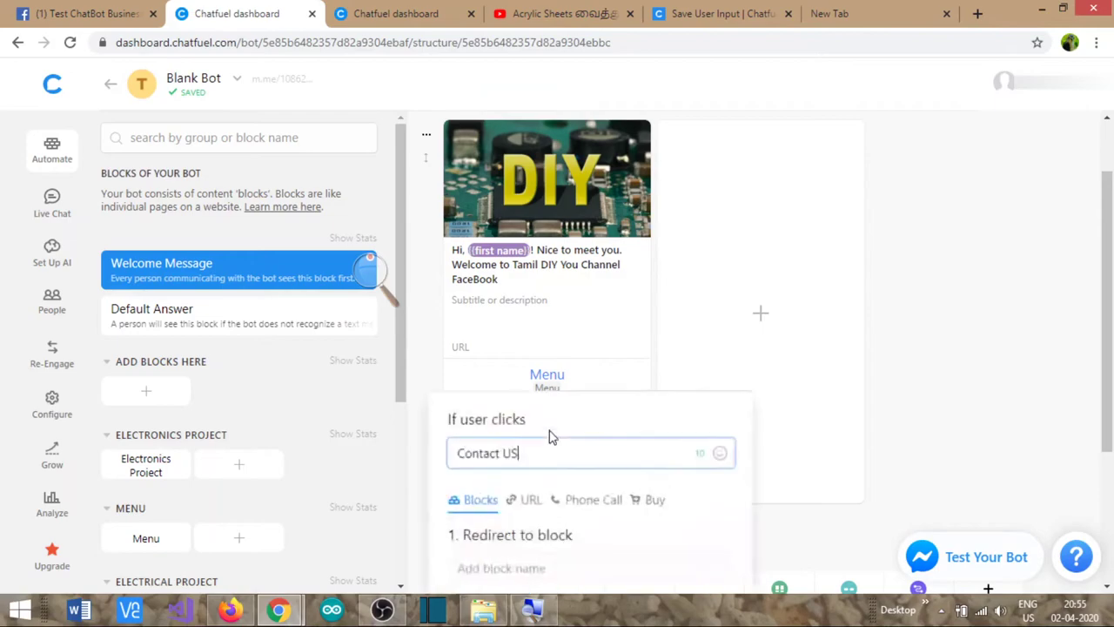
pyautogui.scroll(-3, 533, 505)
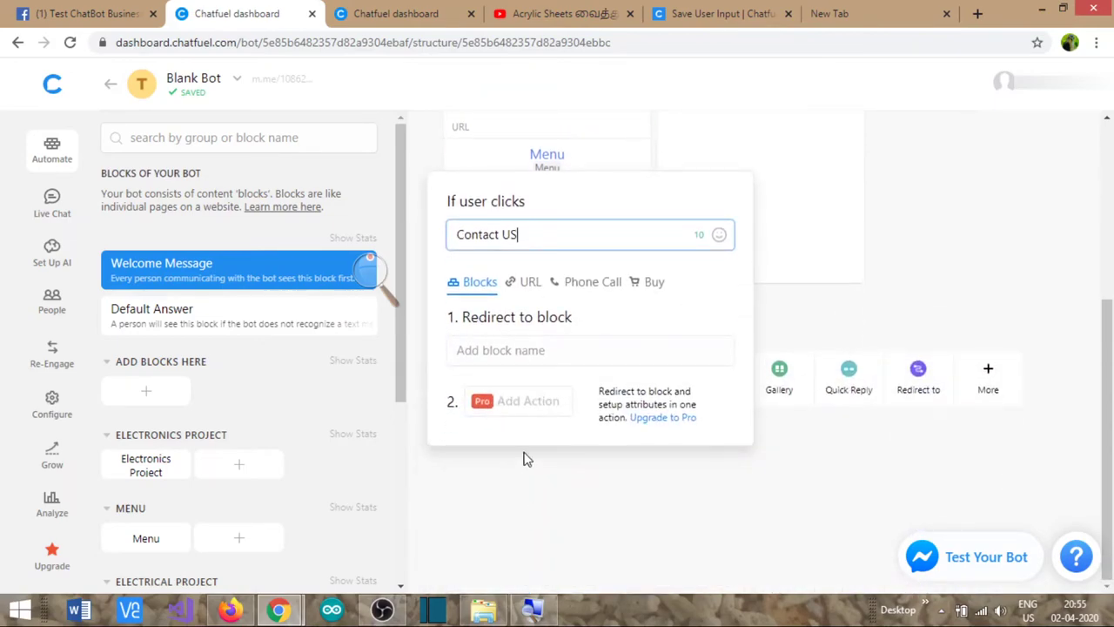
pyautogui.click(530, 349)
pyautogui.scroll(-2, 549, 287)
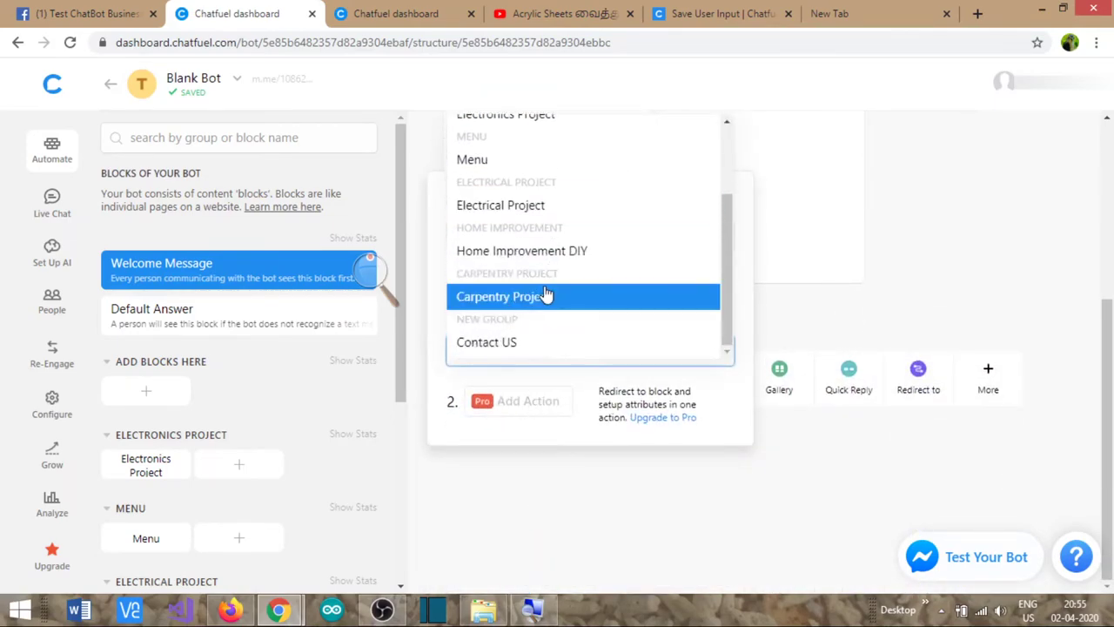
pyautogui.click(500, 349)
pyautogui.click(902, 304)
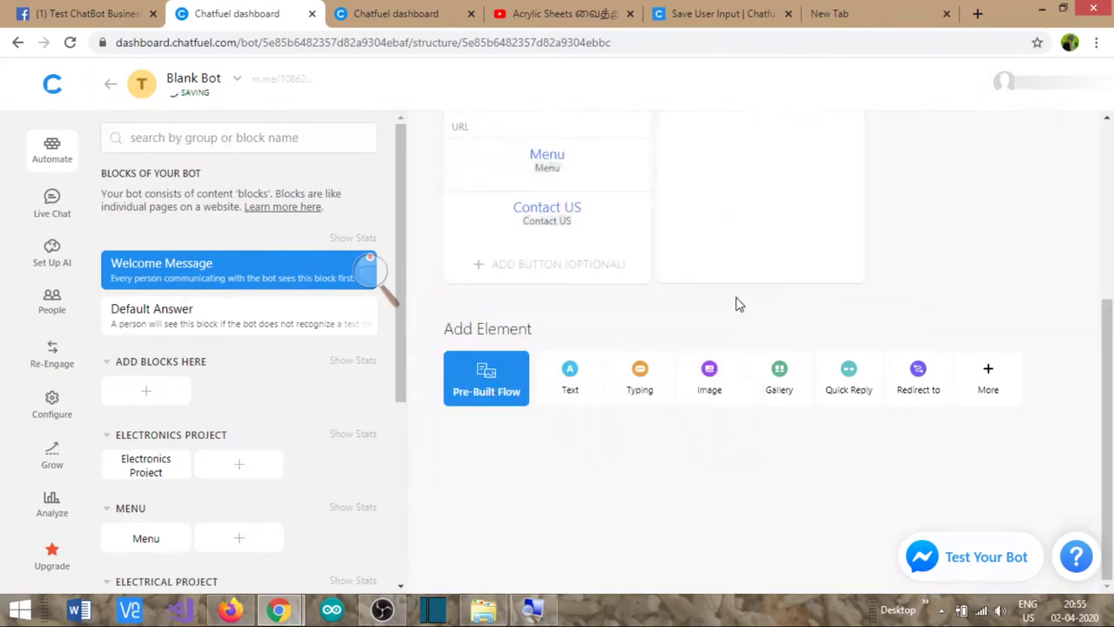
pyautogui.scroll(1, 522, 258)
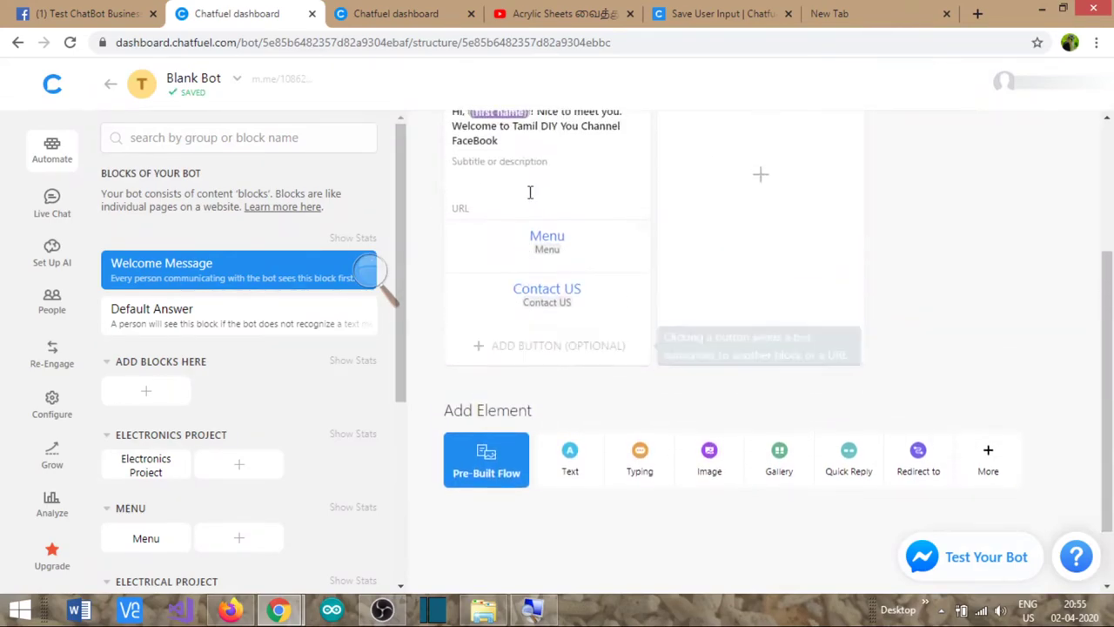
pyautogui.scroll(-4, 339, 340)
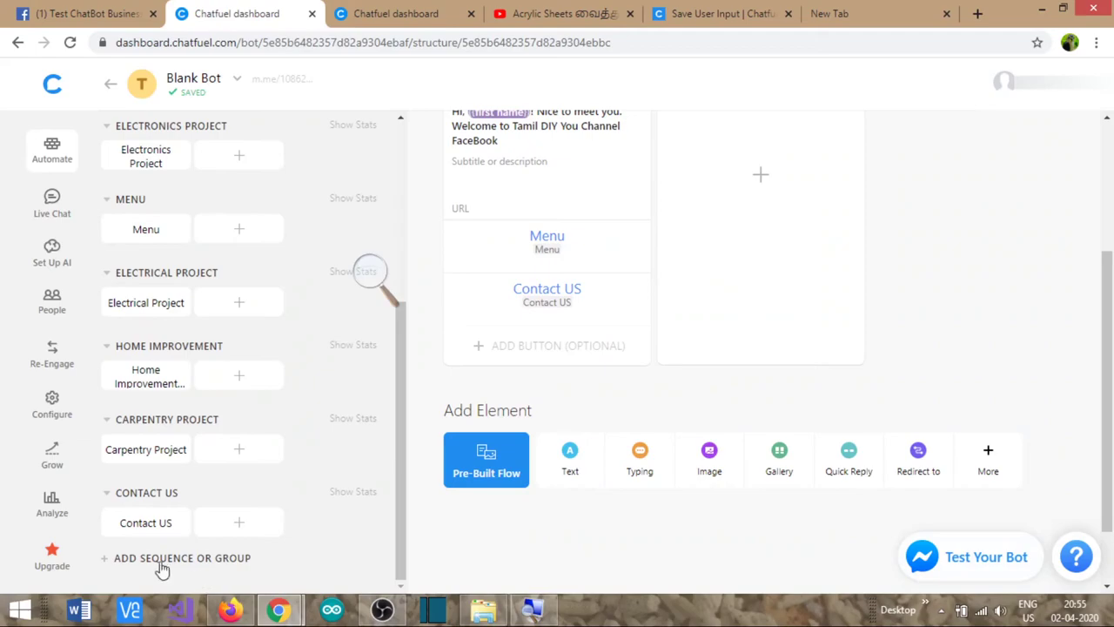
# - In the Contact US block, correct 'procing' to 'providing' in the thank-you message
pyautogui.click(145, 524)
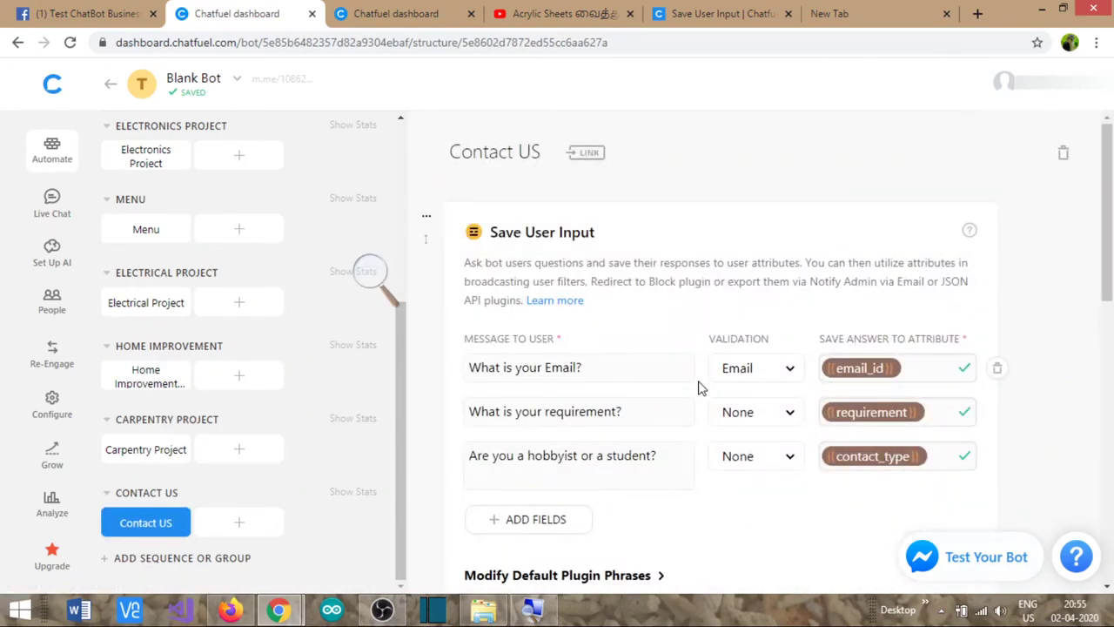
pyautogui.scroll(-4, 697, 397)
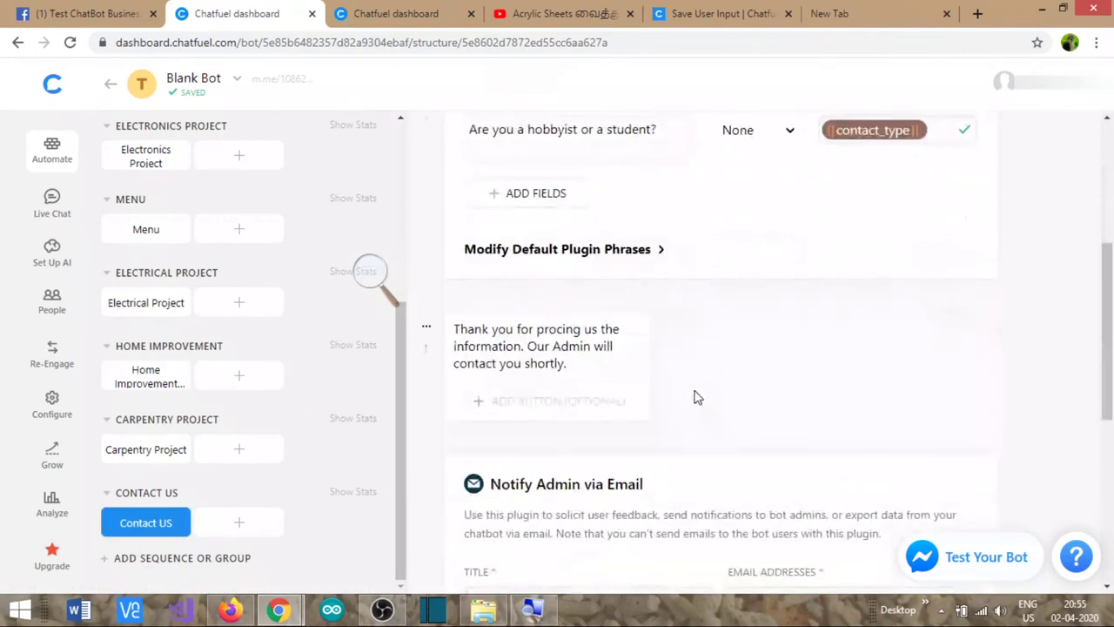
pyautogui.click(559, 334)
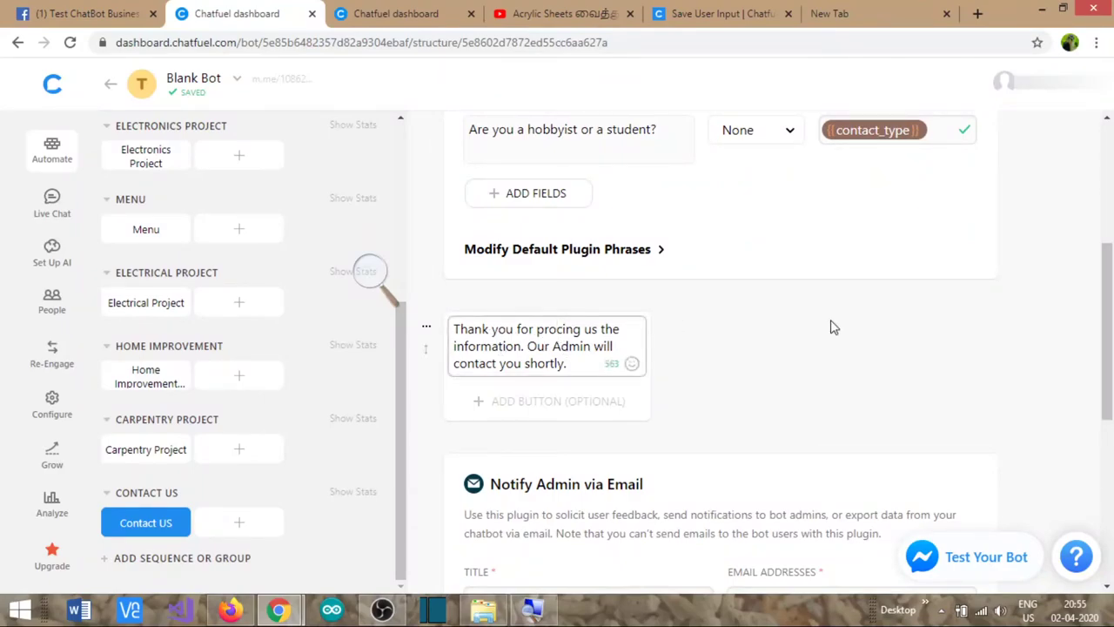
pyautogui.press('Delete')
pyautogui.write('vid')
pyautogui.click(921, 347)
# - Go back to the Welcome Message block with its Menu and Contact US buttons
pyautogui.scroll(-4, 698, 416)
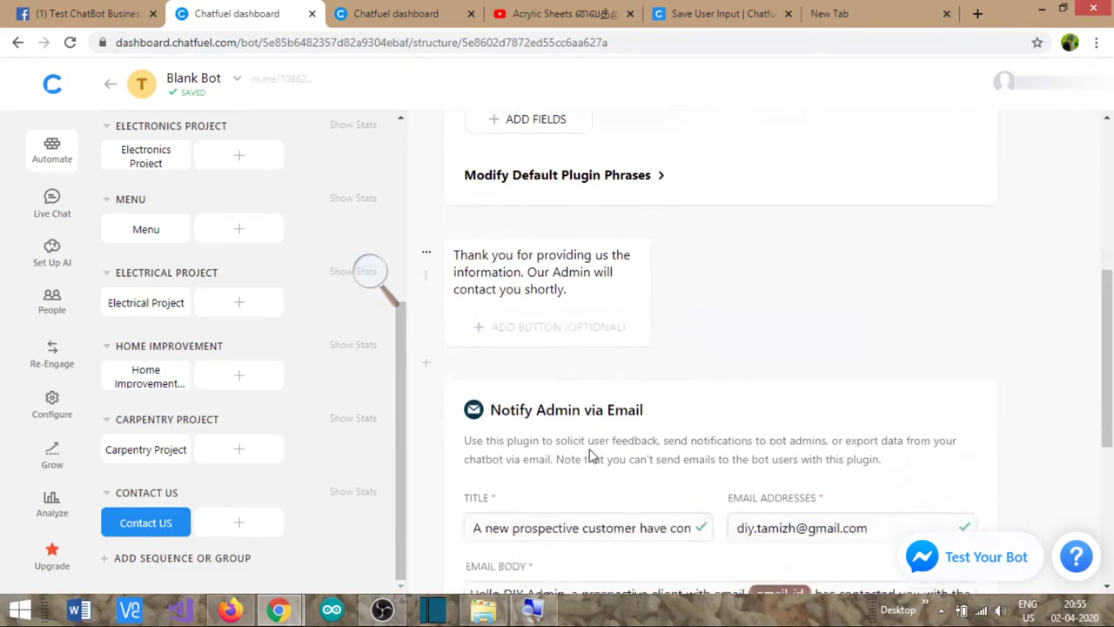
pyautogui.scroll(6, 698, 392)
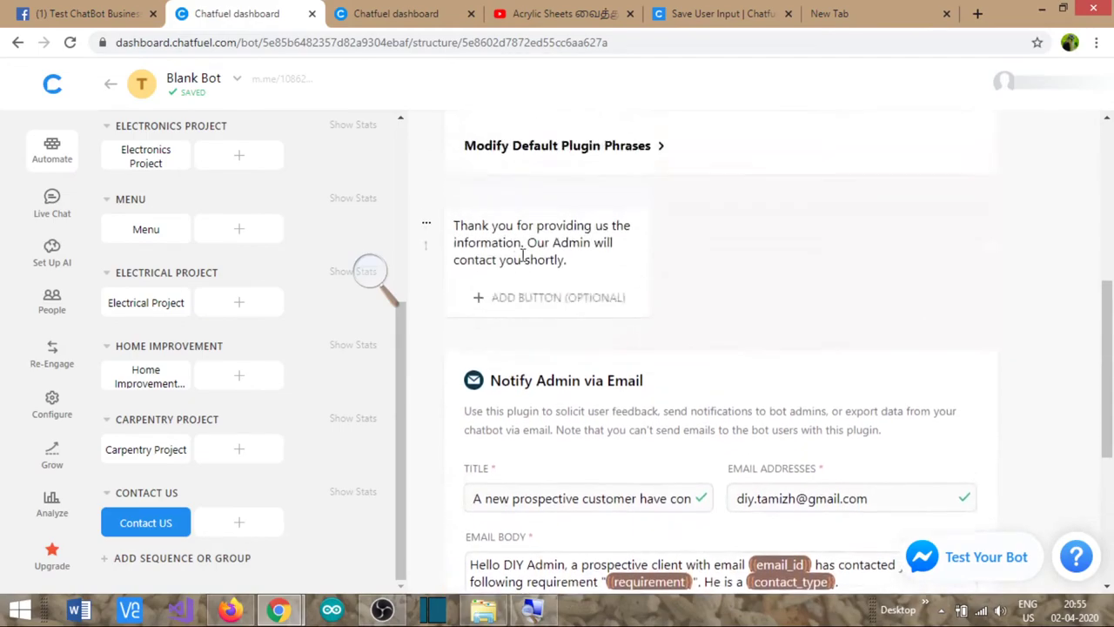
pyautogui.scroll(5, 167, 248)
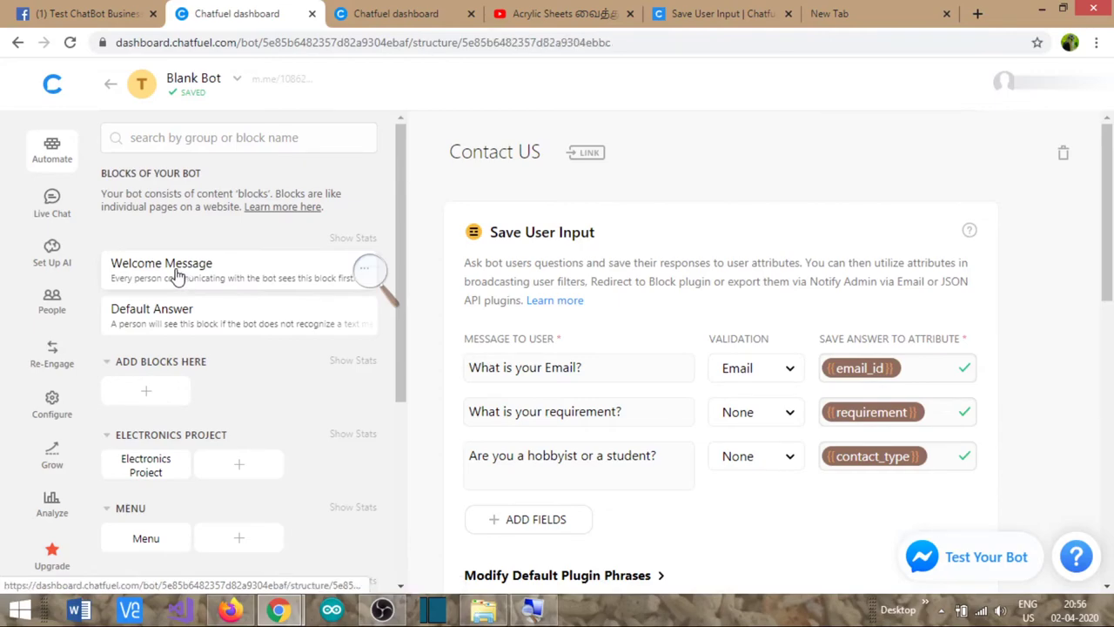
pyautogui.click(181, 276)
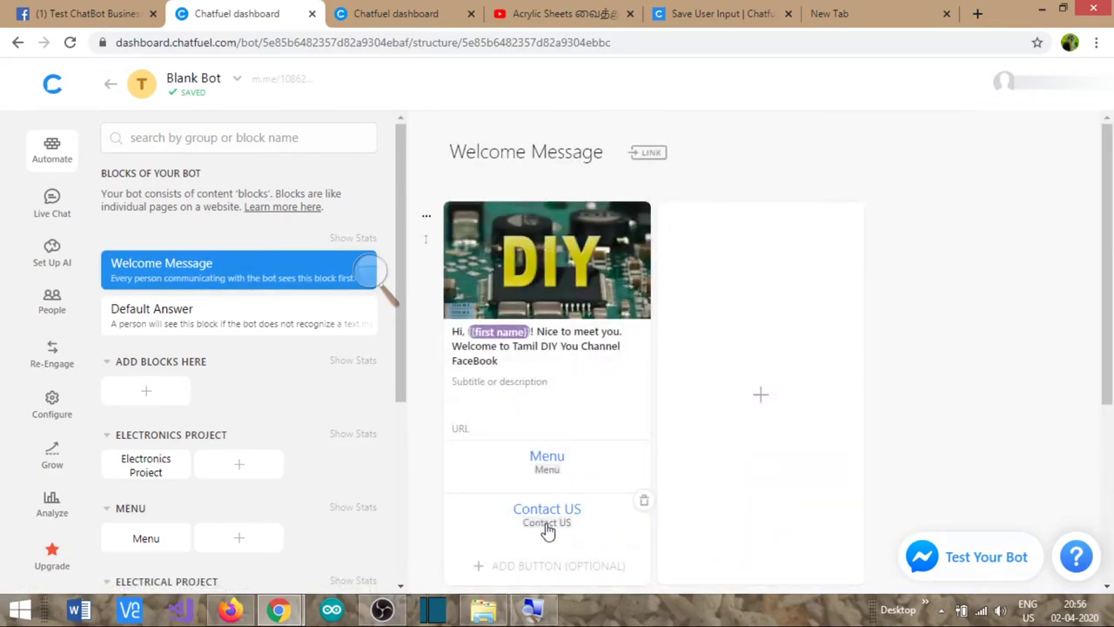
pyautogui.scroll(-1, 255, 397)
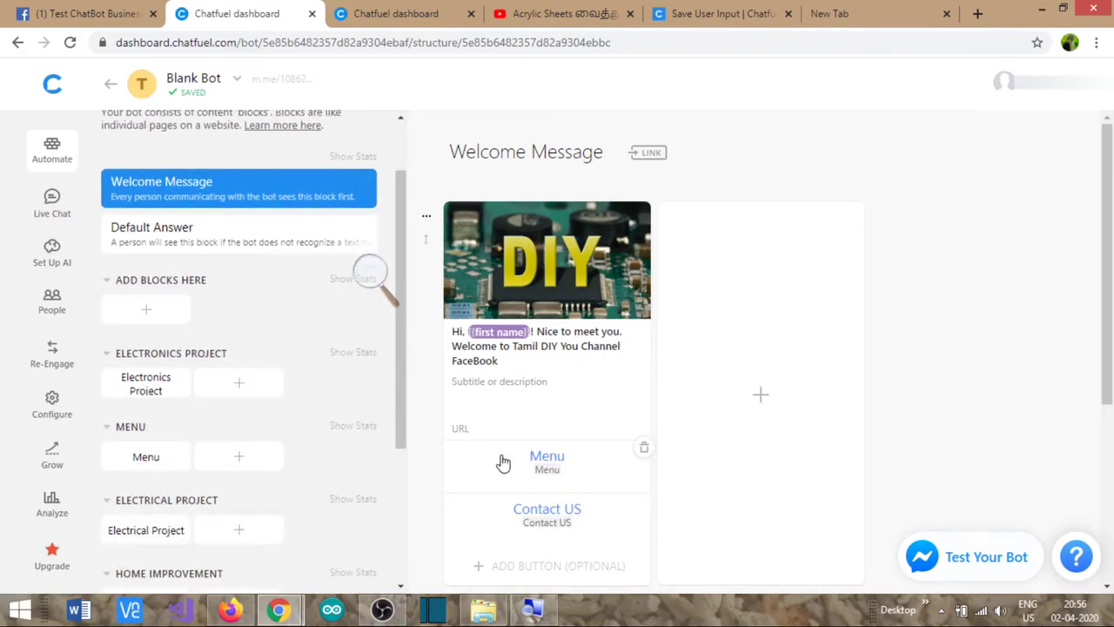
# - On the Set Up AI page, add a new AI rule and delete the extra empty rule
pyautogui.click(380, 26)
pyautogui.scroll(-3, 228, 313)
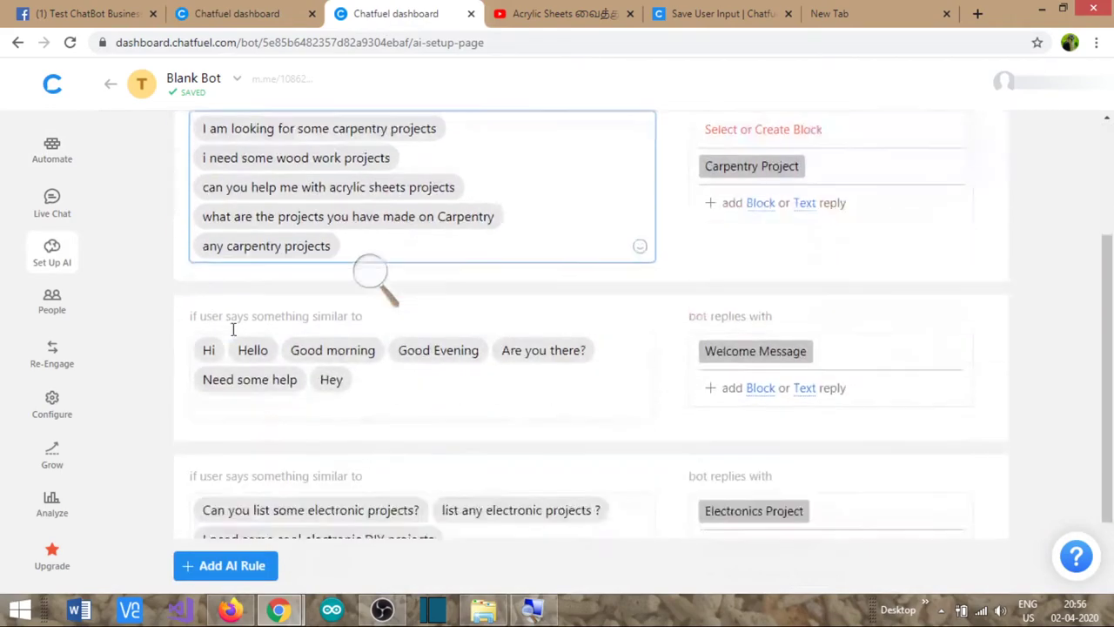
pyautogui.click(230, 567)
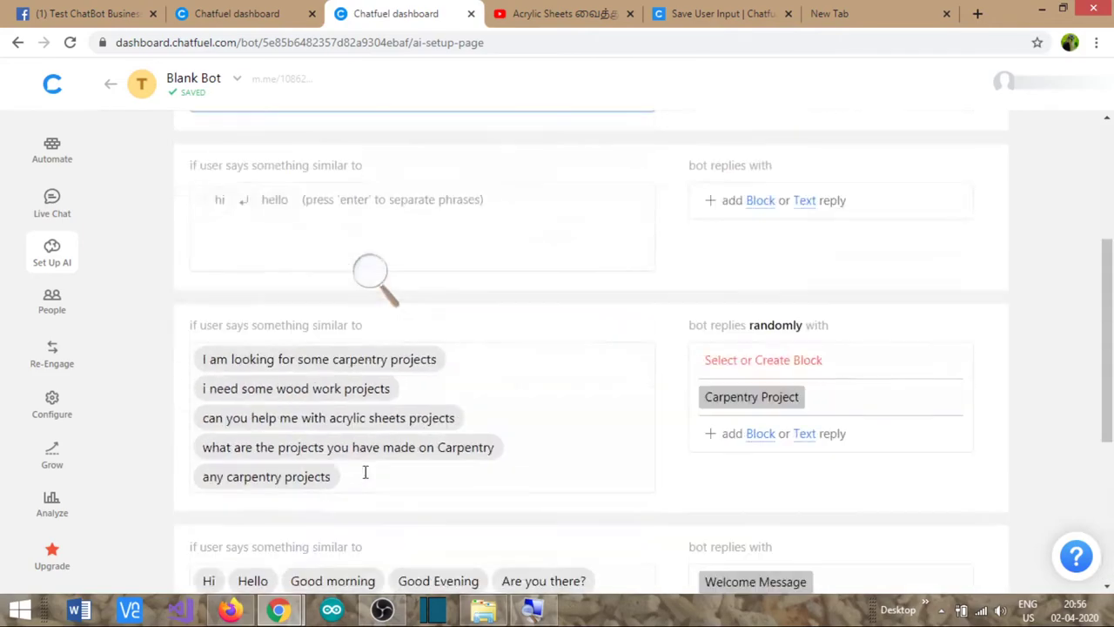
pyautogui.click(990, 443)
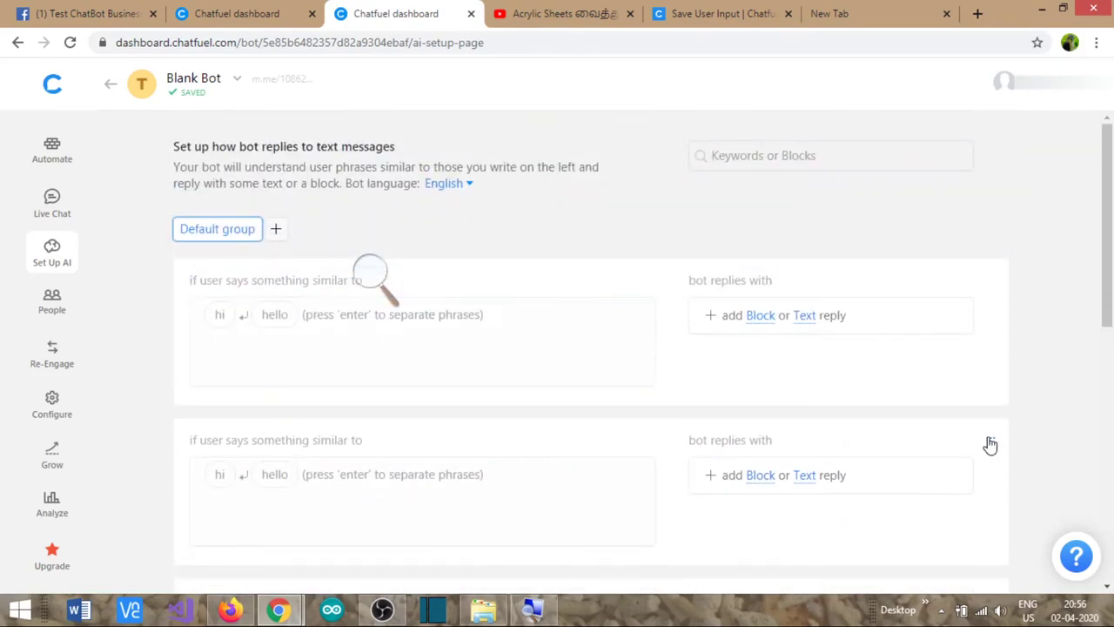
pyautogui.click(929, 449)
# - Enter the phrases 'I'd like to speak to admin How do i contact admin' and 'i need to speak to admin'
pyautogui.click(445, 339)
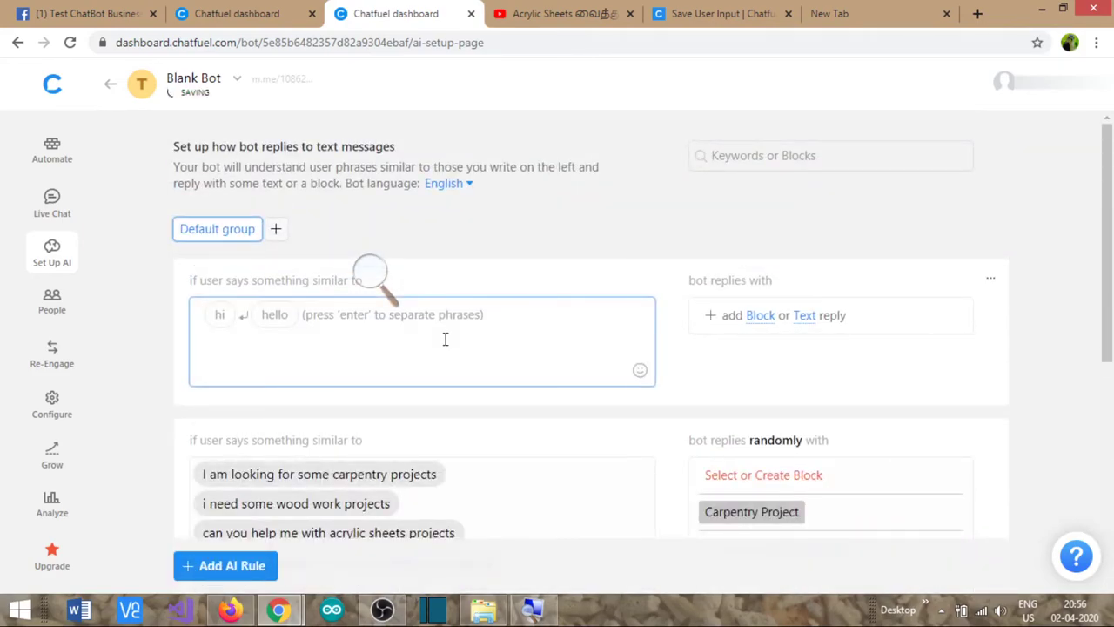
pyautogui.write('I woul')
pyautogui.write('d ')
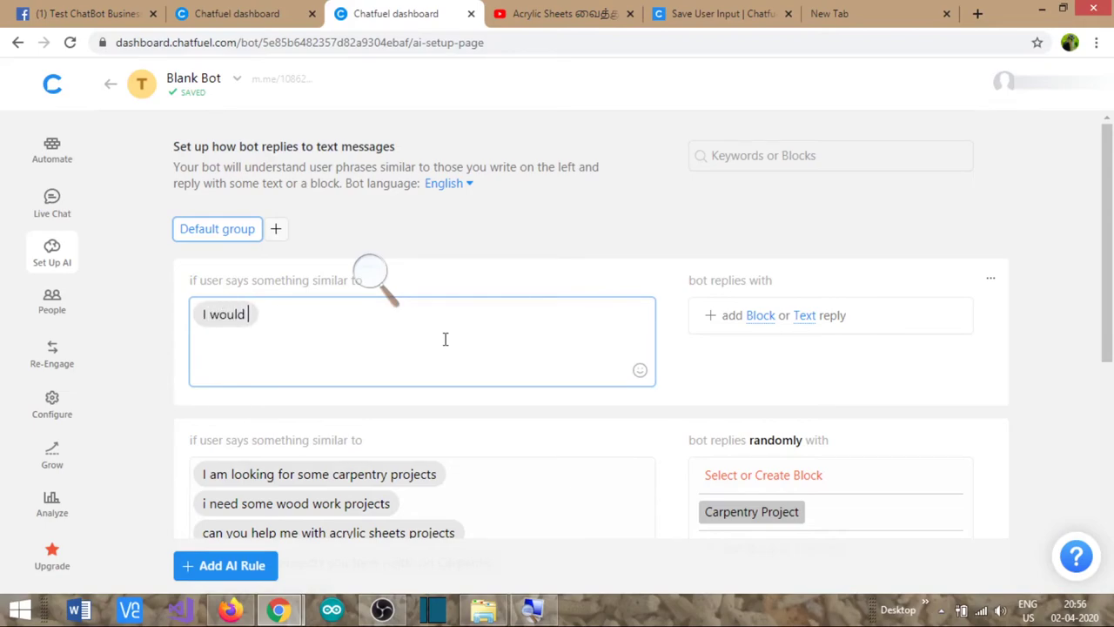
pyautogui.write('like to speak to admin ')
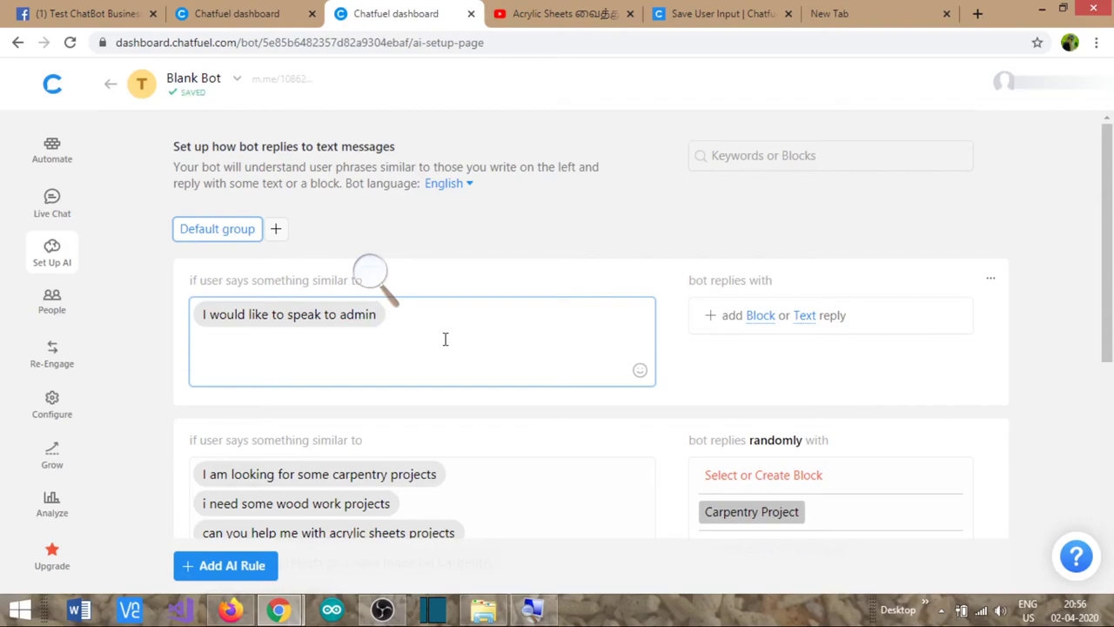
pyautogui.write('How do i contact admin')
pyautogui.press('Return')
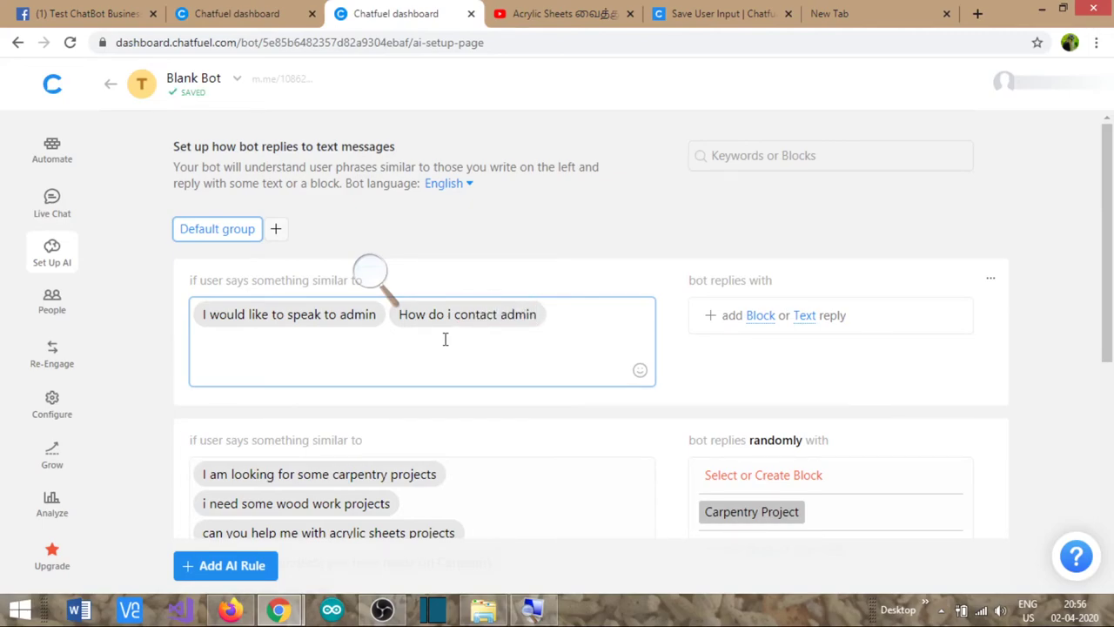
pyautogui.write('i ne')
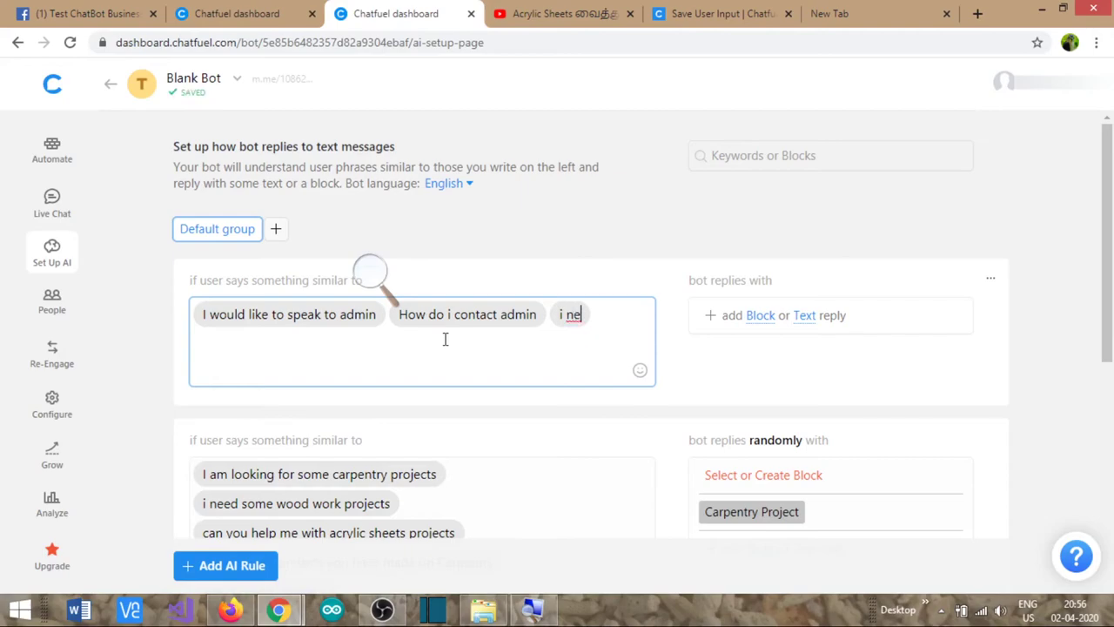
pyautogui.write('ed to spe')
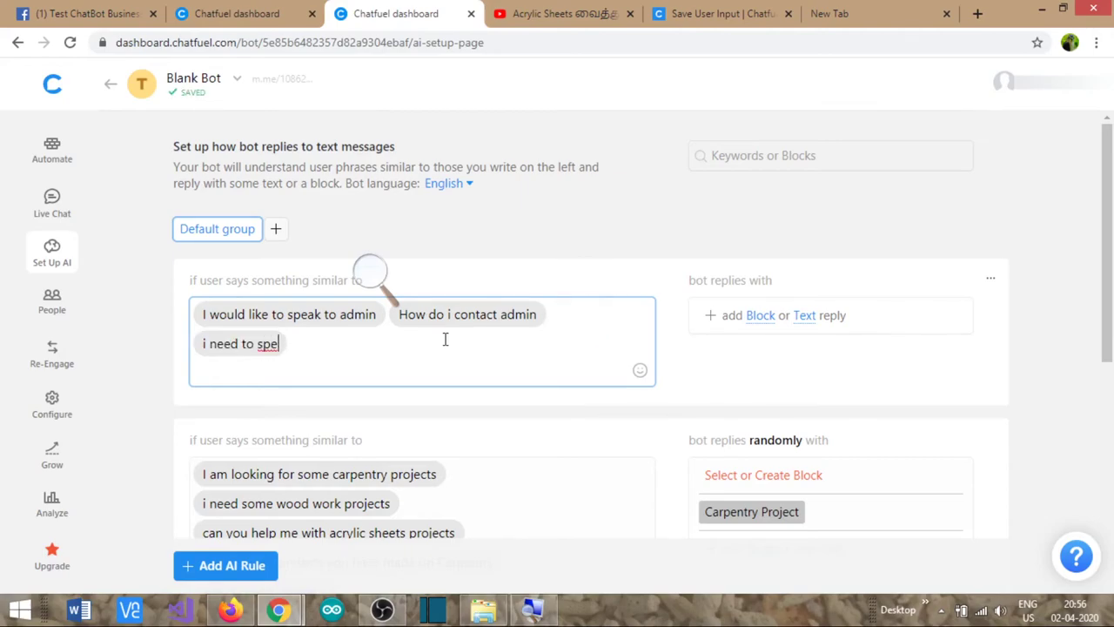
pyautogui.write('ak to admin')
pyautogui.press('Return')
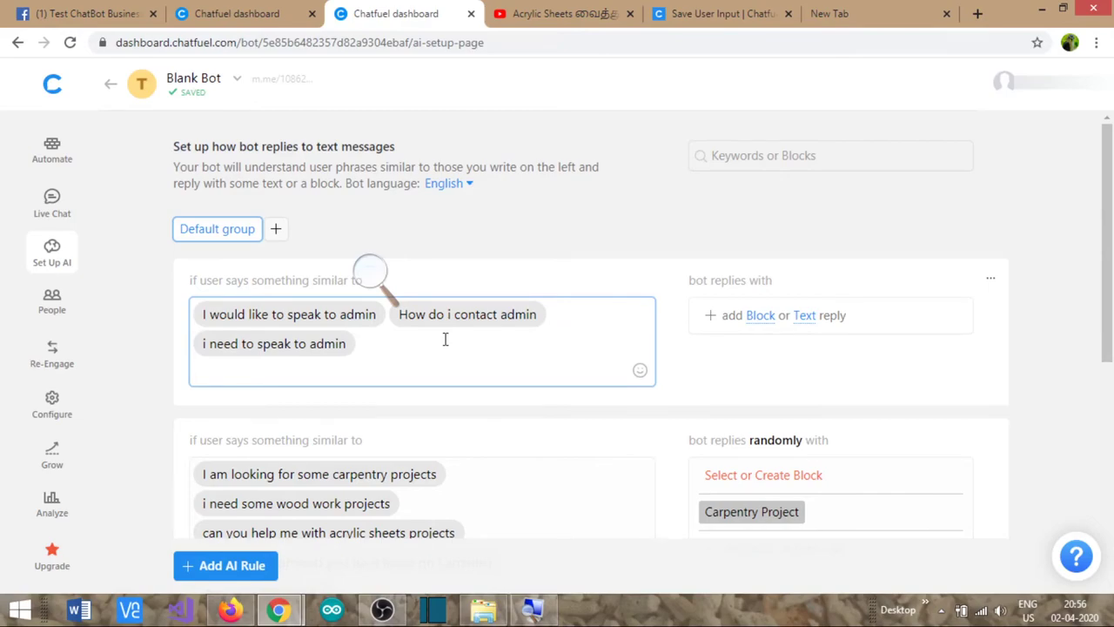
# - Add phrases 'contact admin', 'how do i reach DIY Team', 'I need to have a contact with admin', 'can i speak to admin'
pyautogui.write('contact')
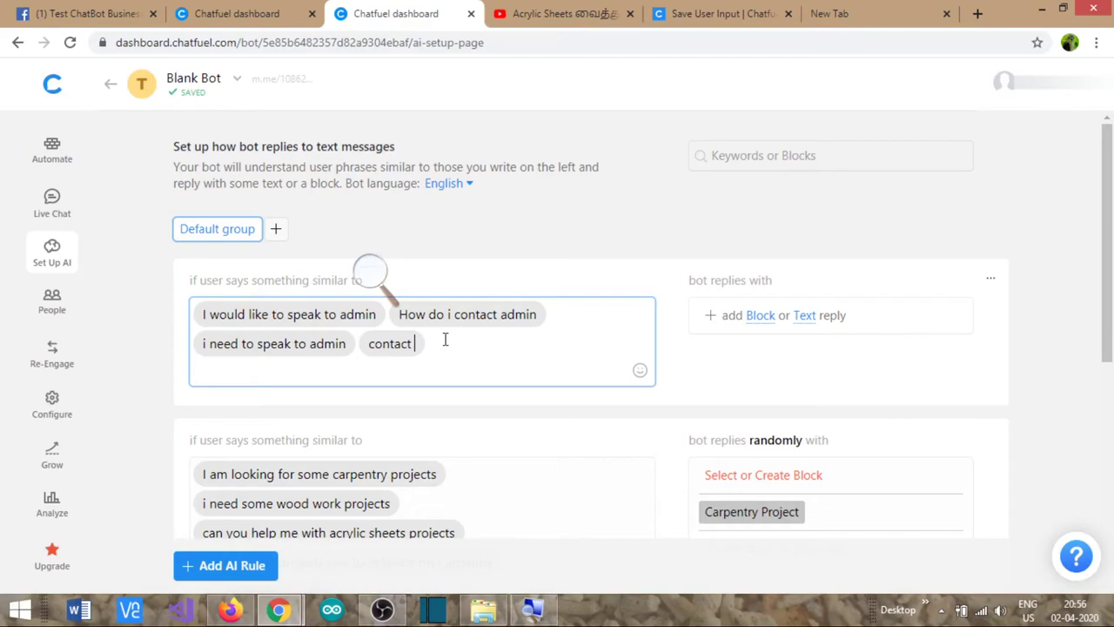
pyautogui.write(' admin')
pyautogui.press('Return')
pyautogui.write('need to send an email to admin')
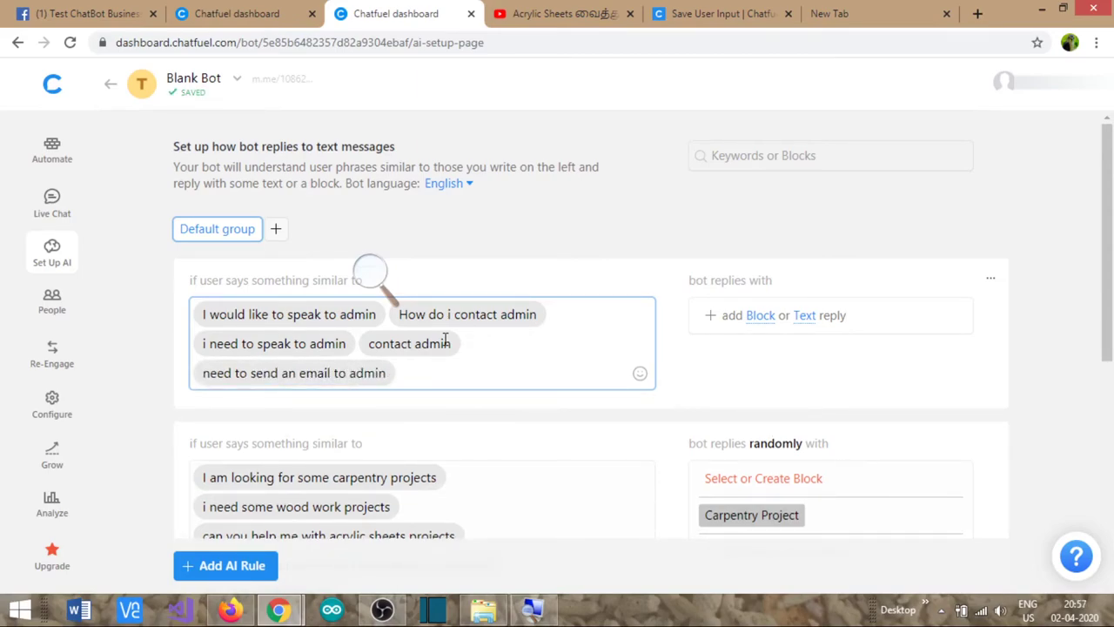
pyautogui.write(' | how do i re')
pyautogui.write('ach ')
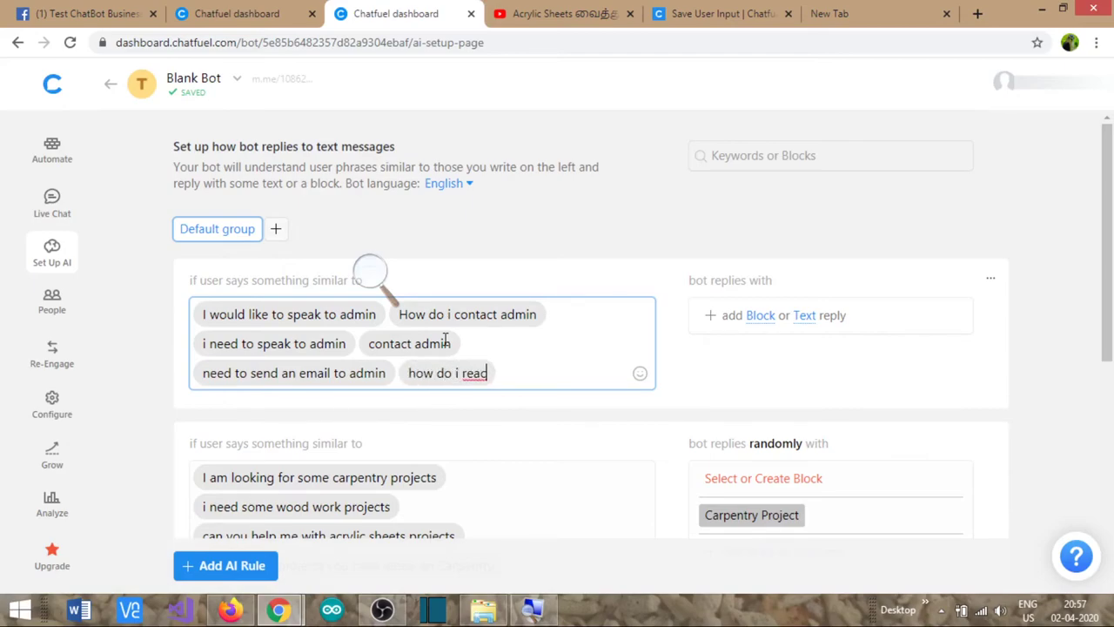
pyautogui.write('DIY')
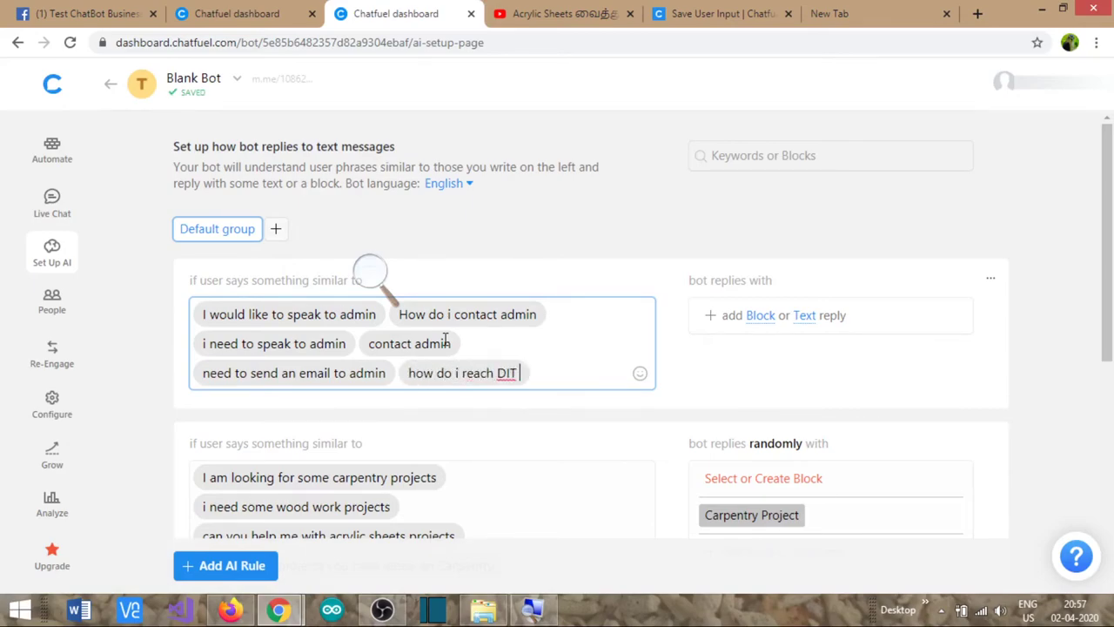
pyautogui.write(' Team')
pyautogui.press('Return')
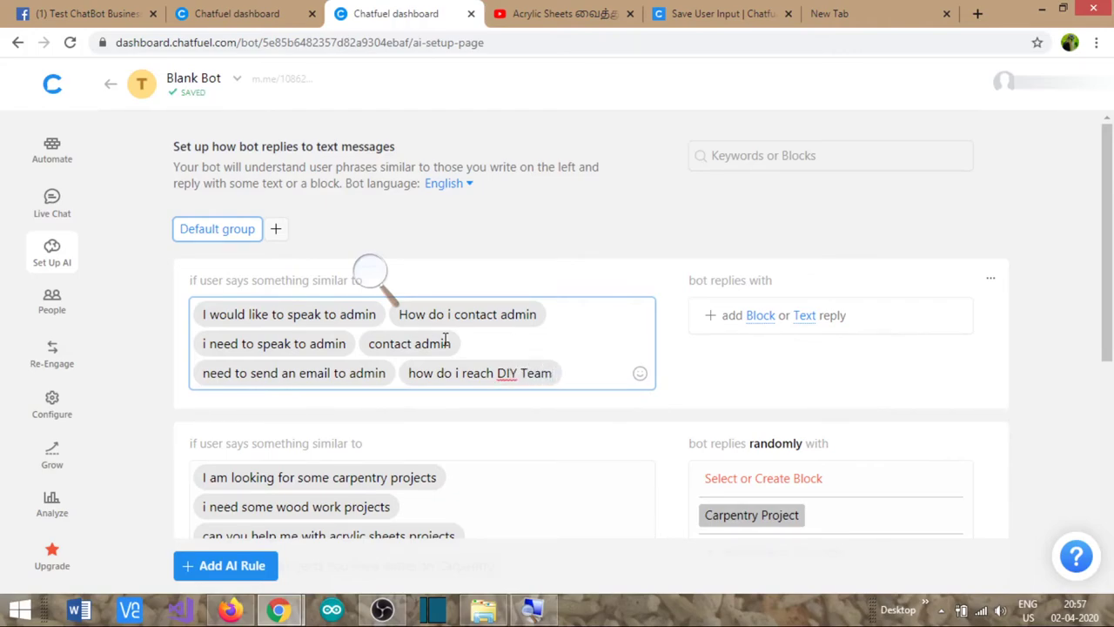
pyautogui.write('I need')
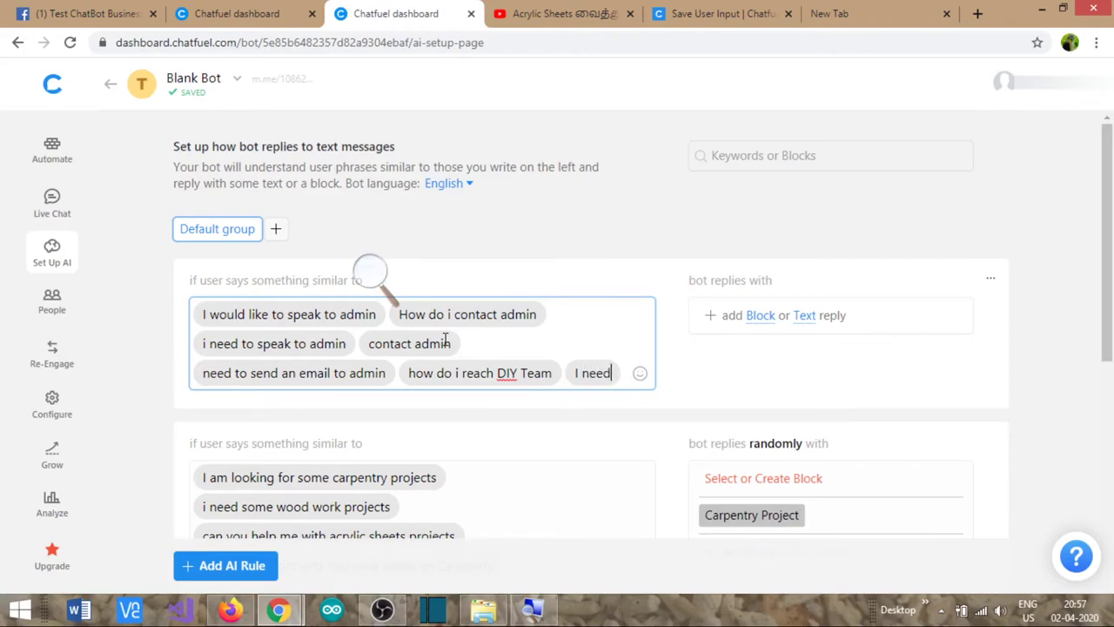
pyautogui.write(' to')
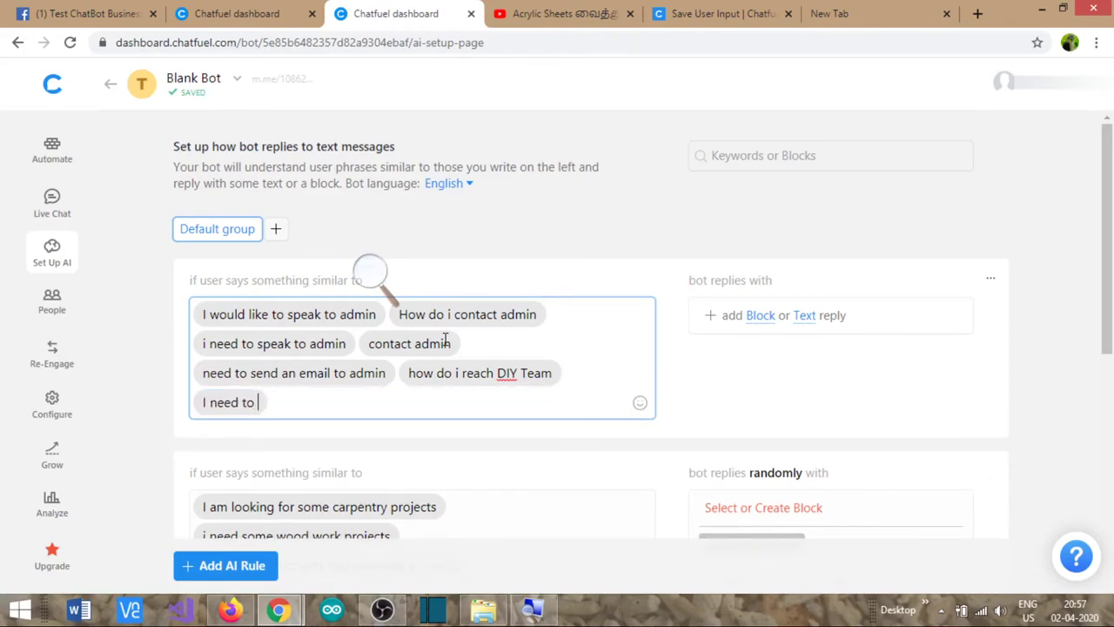
pyautogui.write(' have ')
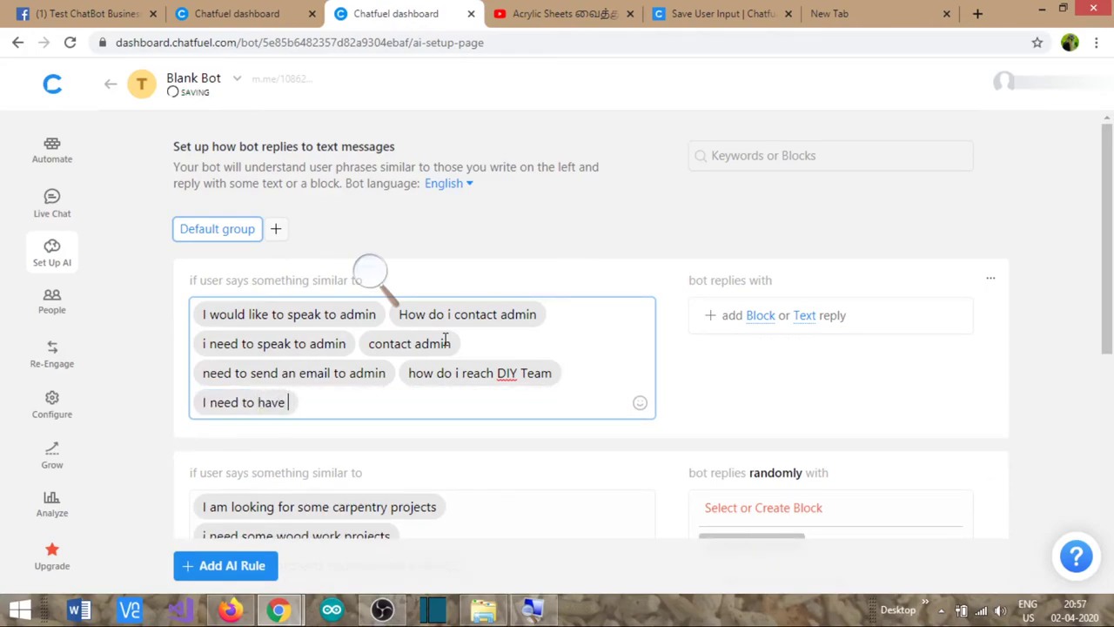
pyautogui.write('a contact with adminh')
pyautogui.press('BackSpace')
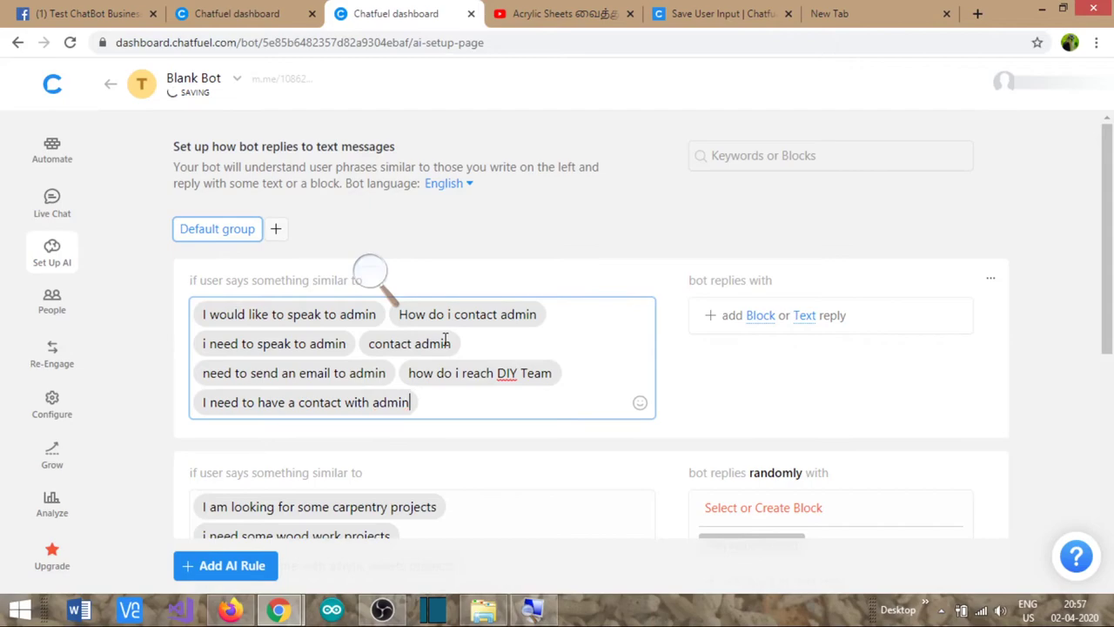
pyautogui.write('can i speak to admin')
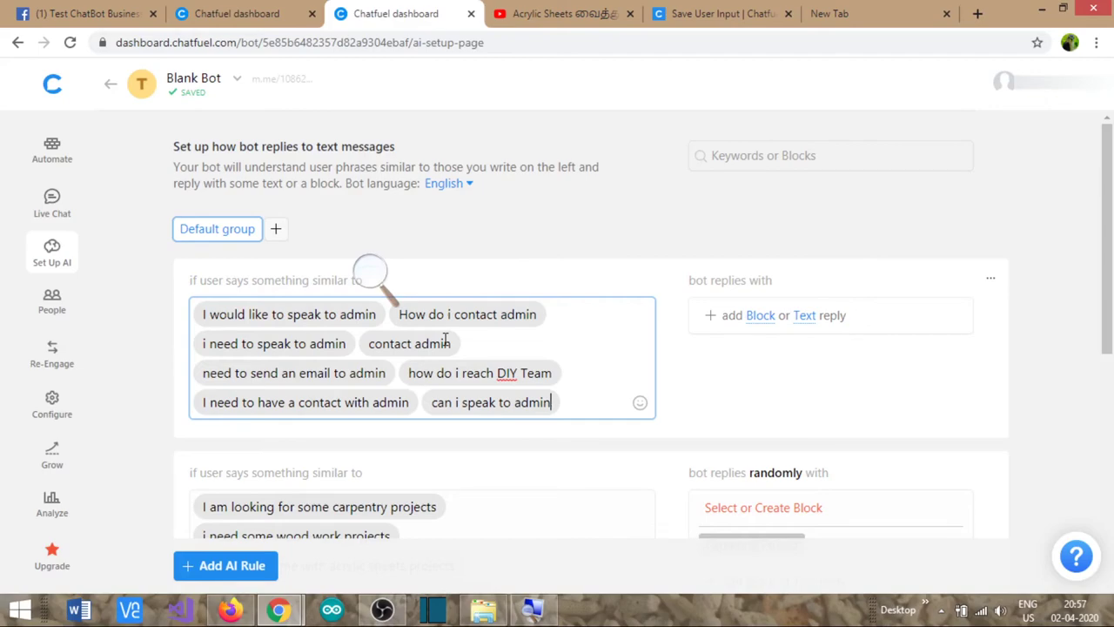
# - Add 'connect to admin' as a phrase of the admin rule and browse the reply block list
pyautogui.write('connec')
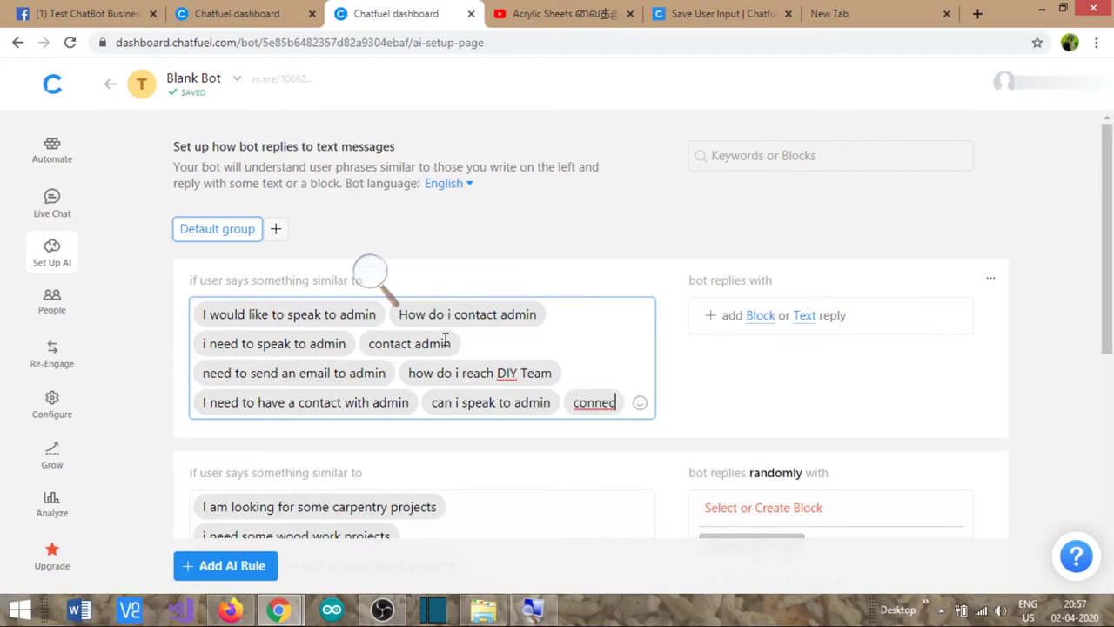
pyautogui.write('t to admin')
pyautogui.press('Return')
pyautogui.click(760, 315)
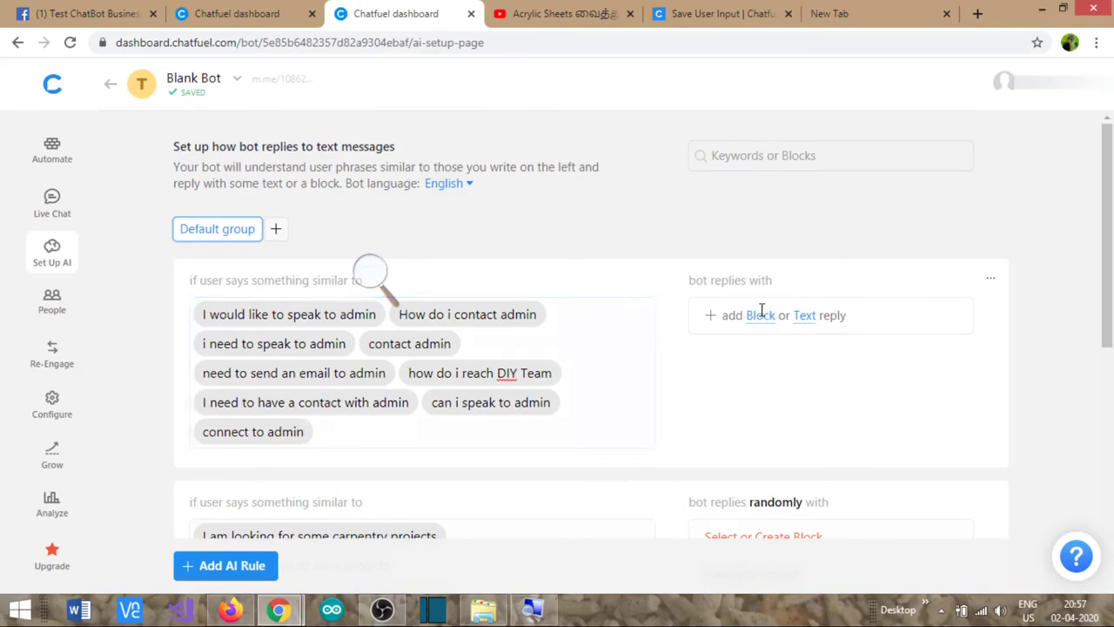
pyautogui.scroll(-1, 776, 436)
pyautogui.scroll(-5, 862, 442)
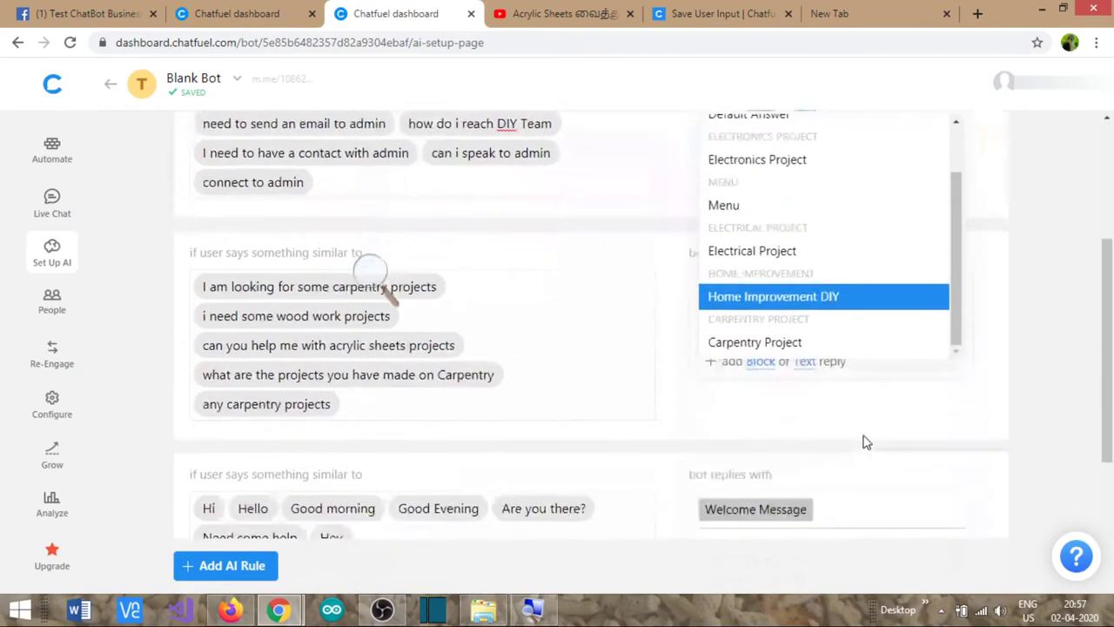
pyautogui.scroll(5, 666, 232)
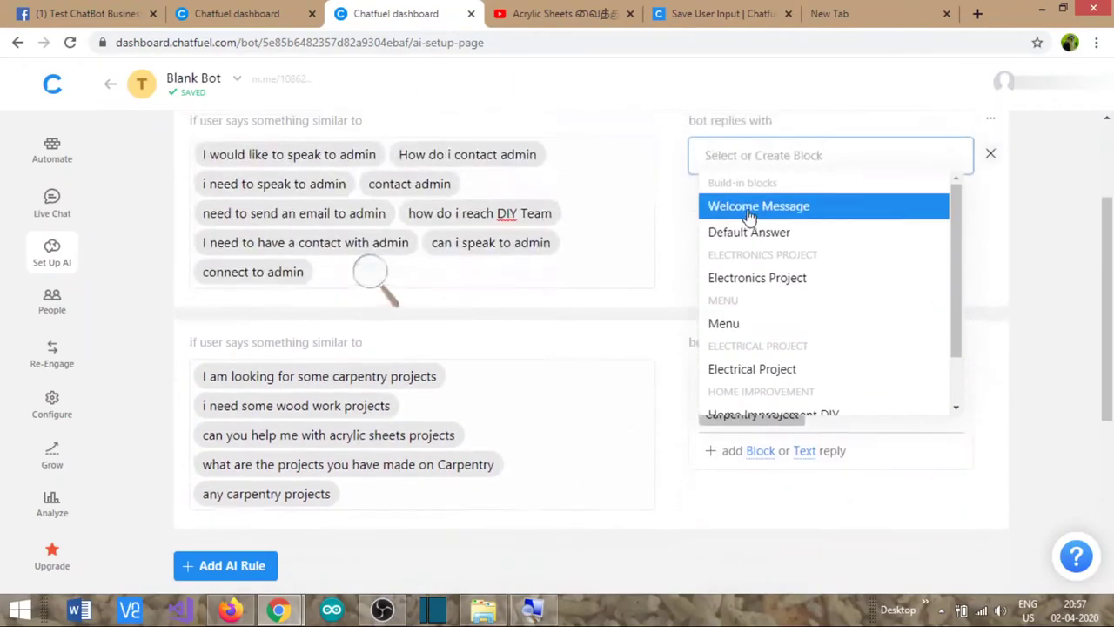
pyautogui.scroll(-1, 853, 435)
pyautogui.scroll(-5, 857, 397)
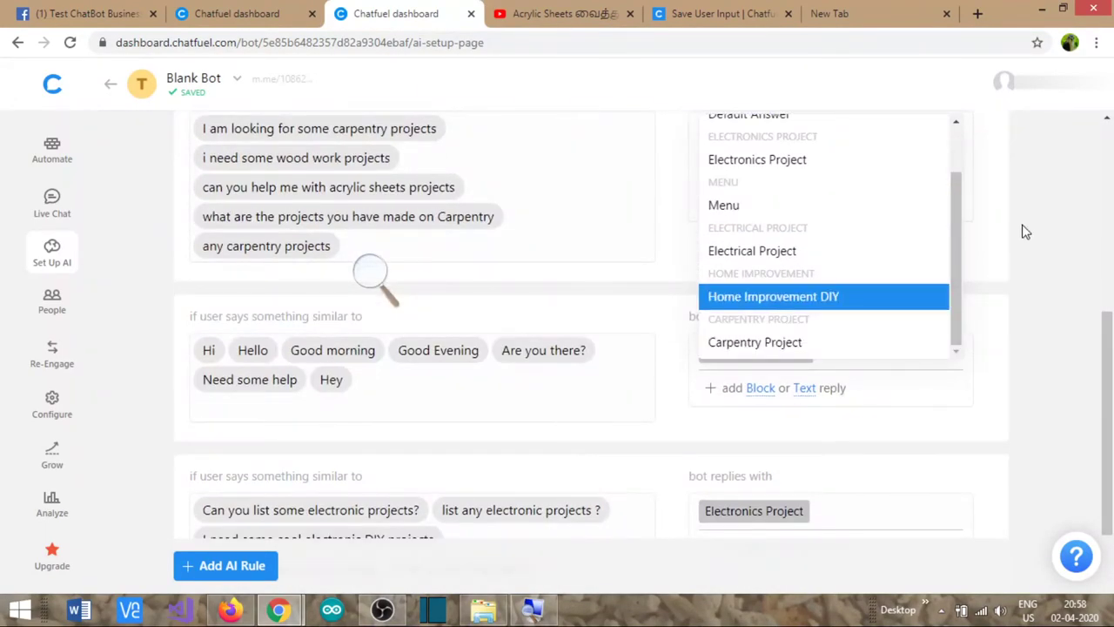
pyautogui.scroll(4, 1023, 230)
pyautogui.scroll(2, 776, 336)
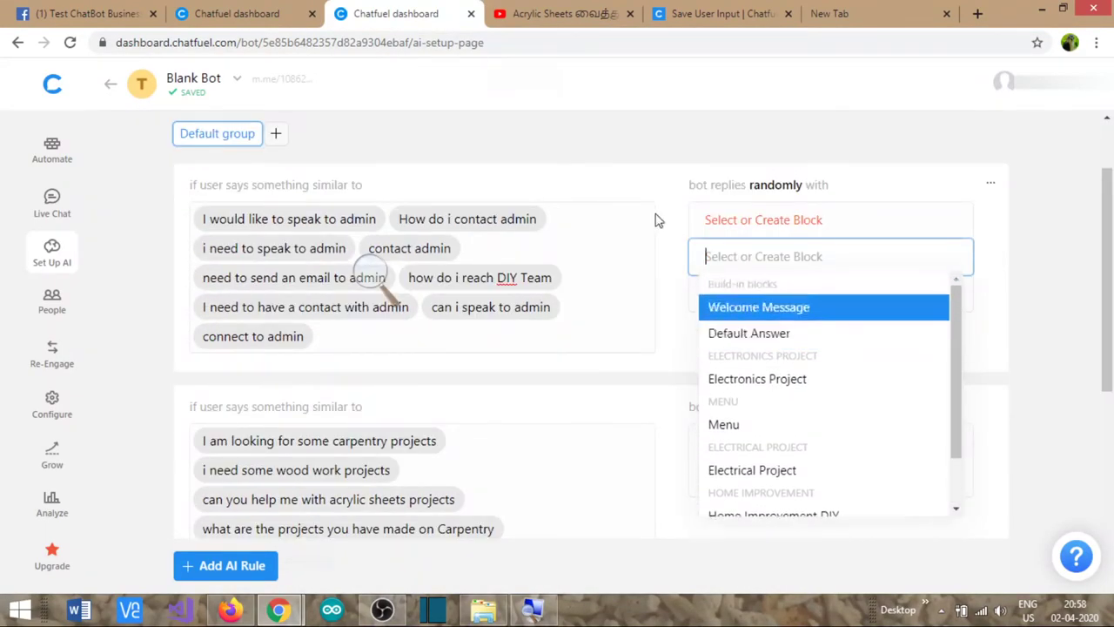
# - Dismiss the block list, glance at Welcome Message, and reload the AI rules page
pyautogui.click(602, 146)
pyautogui.click(218, 11)
pyautogui.click(372, 12)
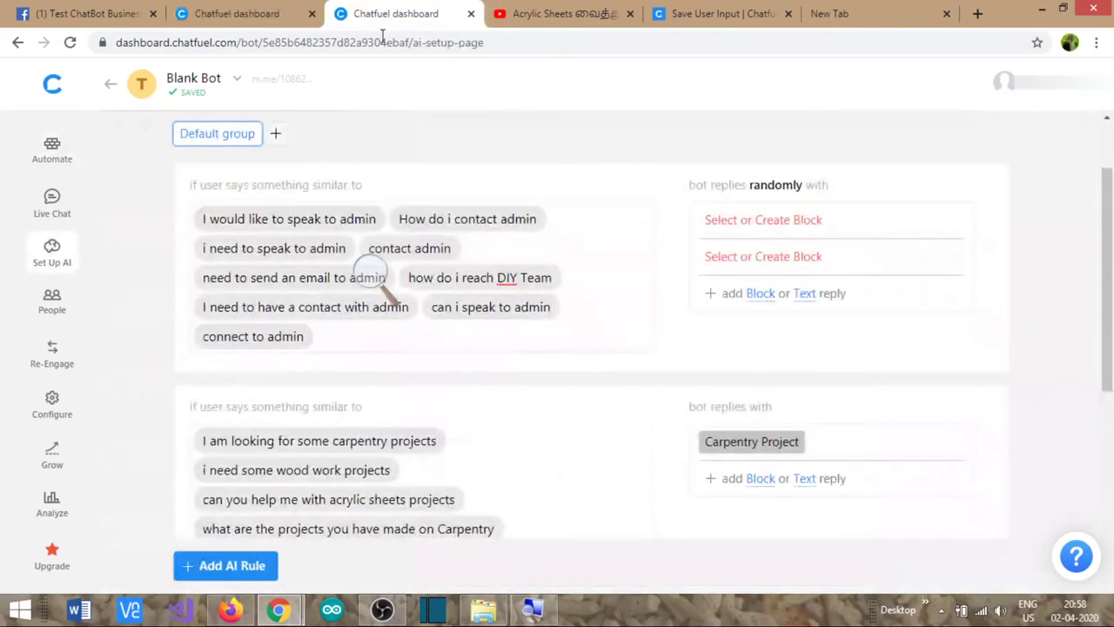
pyautogui.click(72, 47)
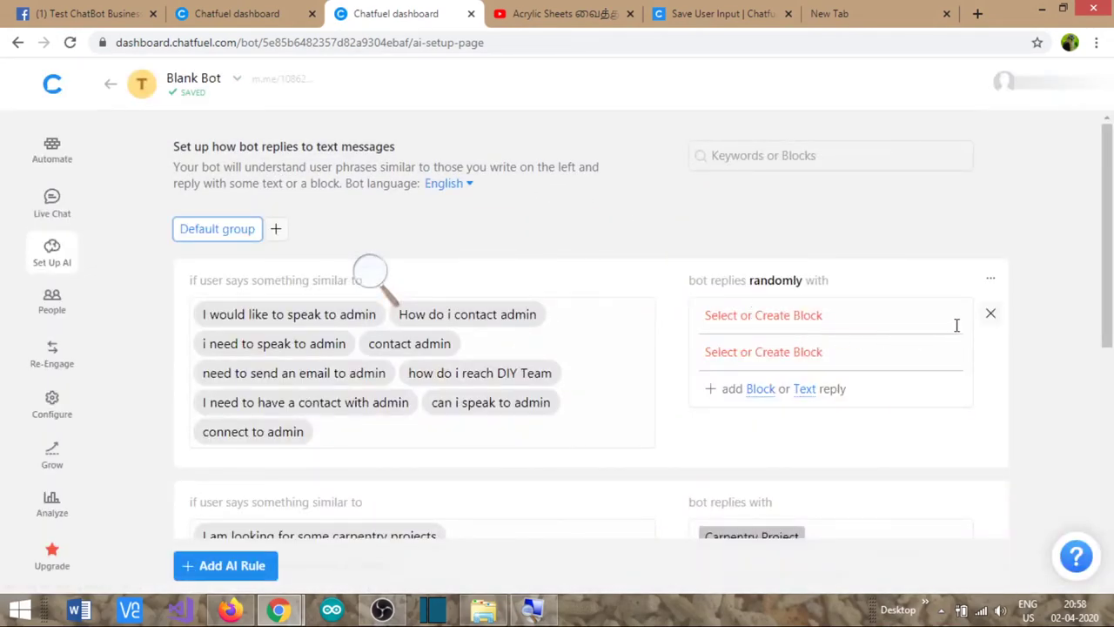
# - Remove the empty reply and make the admin rule answer with the Contact US block
pyautogui.click(989, 318)
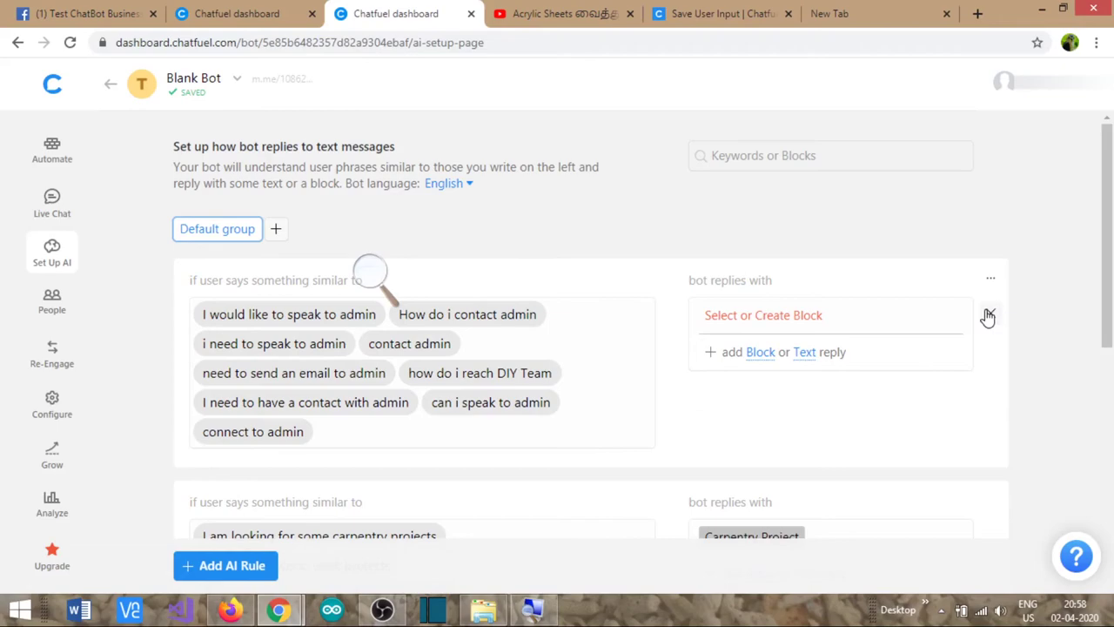
pyautogui.click(760, 352)
pyautogui.scroll(-2, 818, 287)
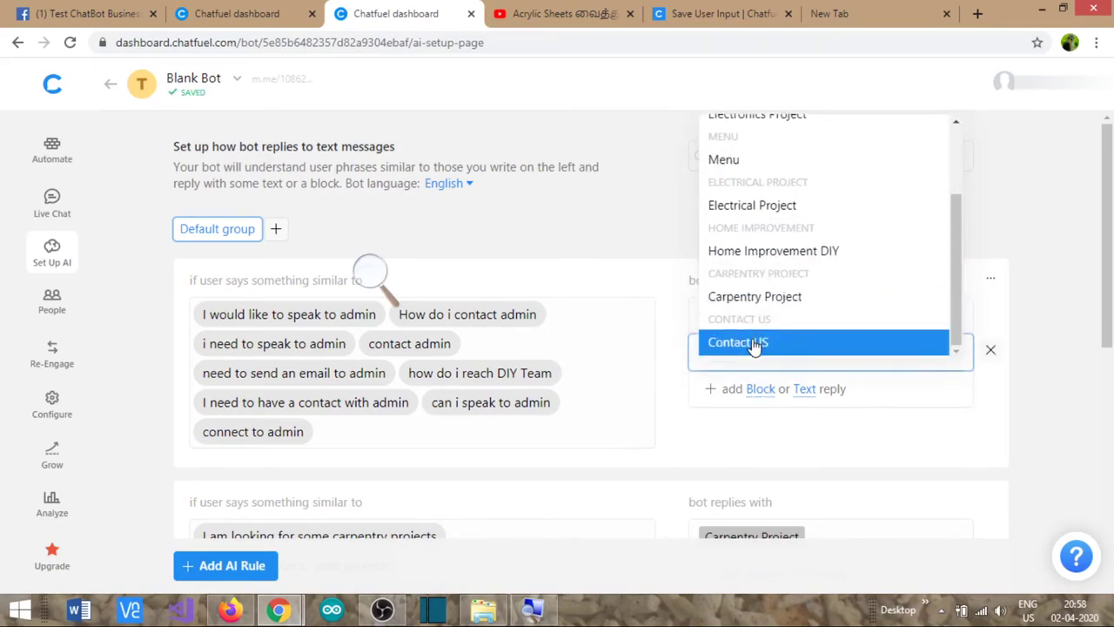
pyautogui.scroll(1, 741, 348)
pyautogui.click(1014, 321)
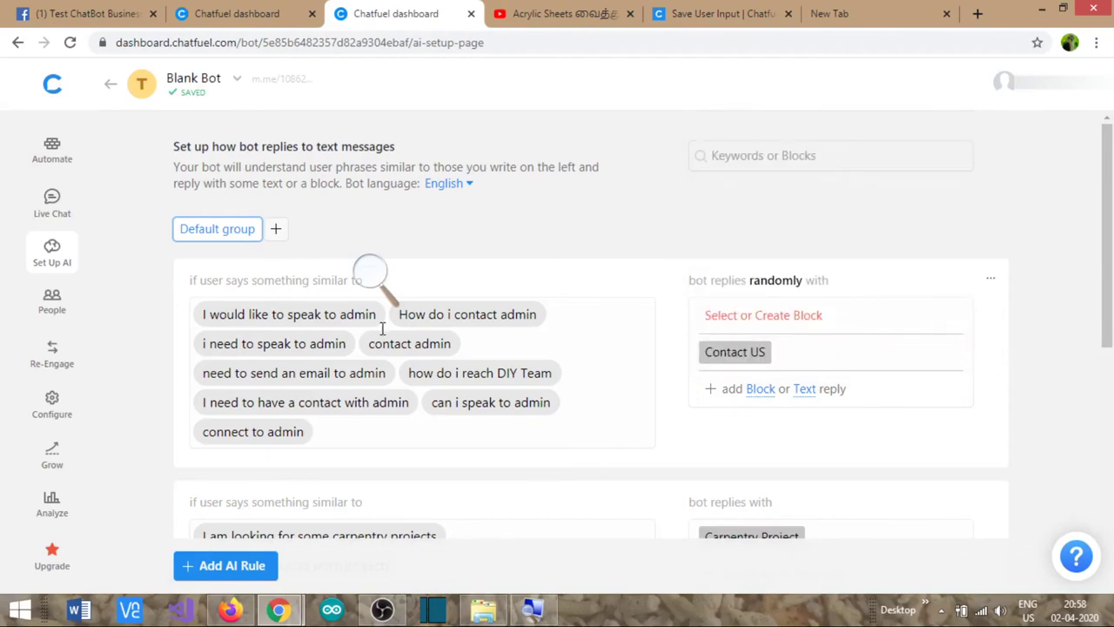
pyautogui.click(236, 13)
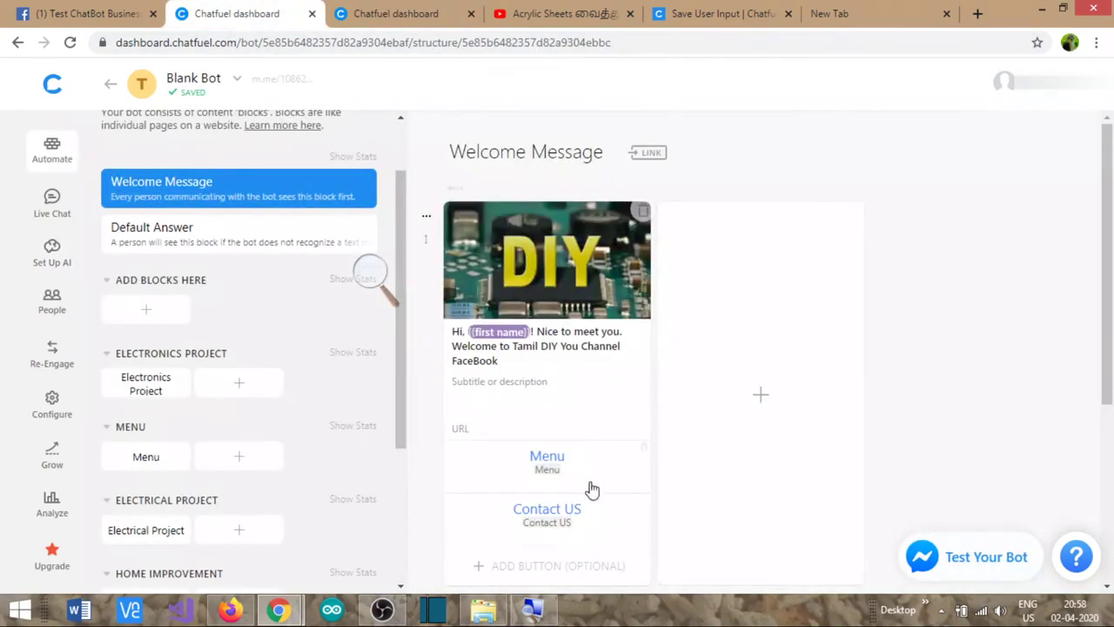
# - Look over the Welcome Message block, then return to AI rules and the Facebook chat
pyautogui.scroll(-3, 561, 518)
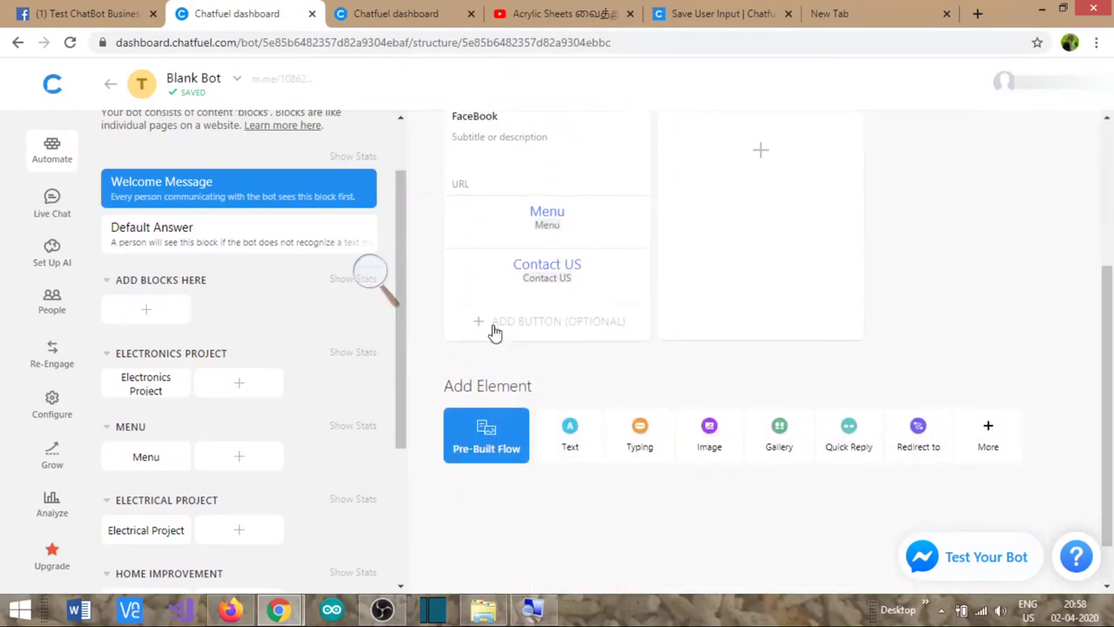
pyautogui.scroll(1, 331, 219)
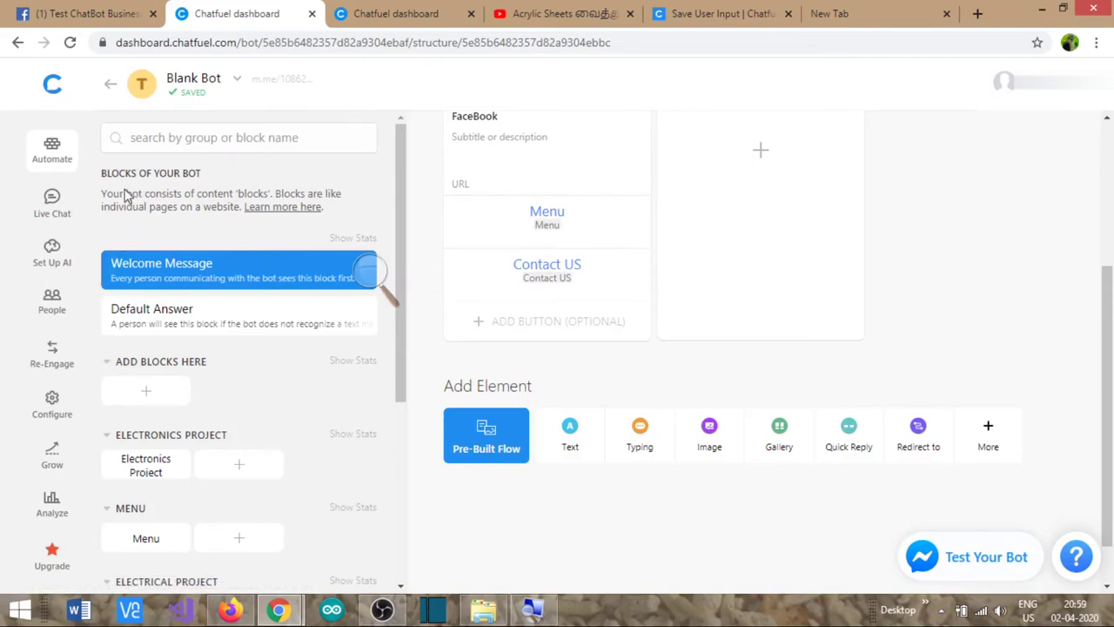
pyautogui.click(380, 11)
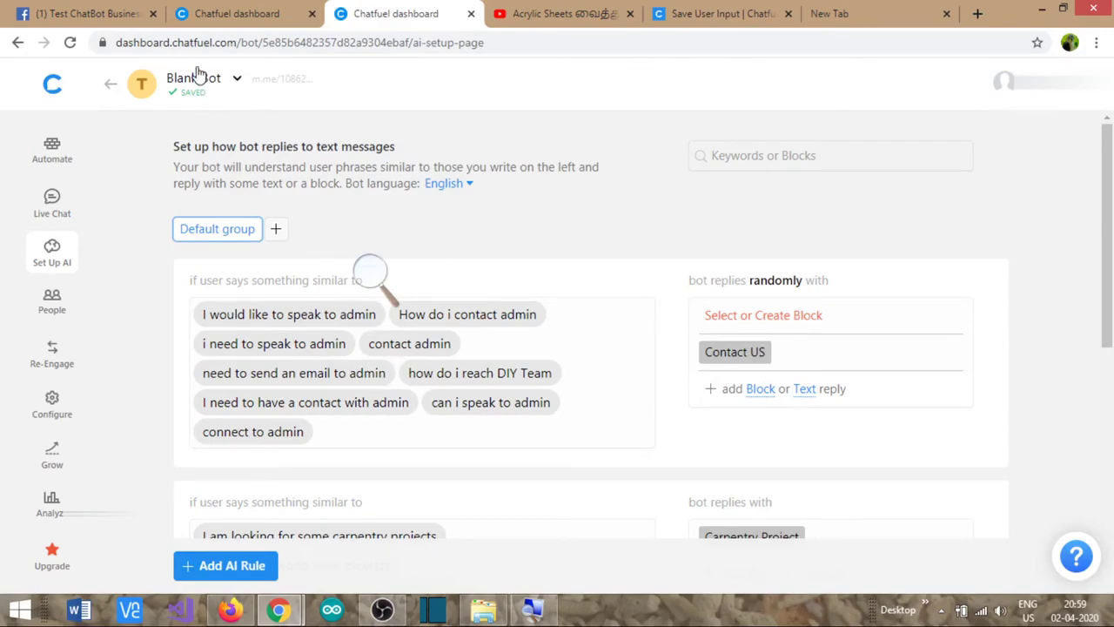
pyautogui.click(96, 9)
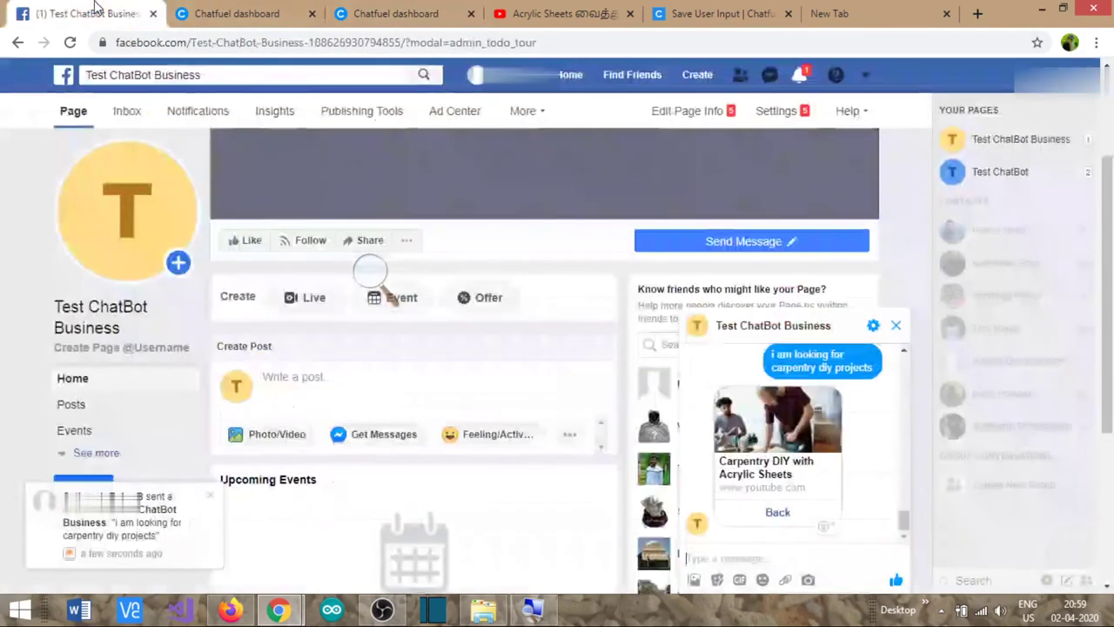
# - Greet the bot with 'hel' and choose Contact US on its welcome card
pyautogui.click(705, 558)
pyautogui.write('hello')
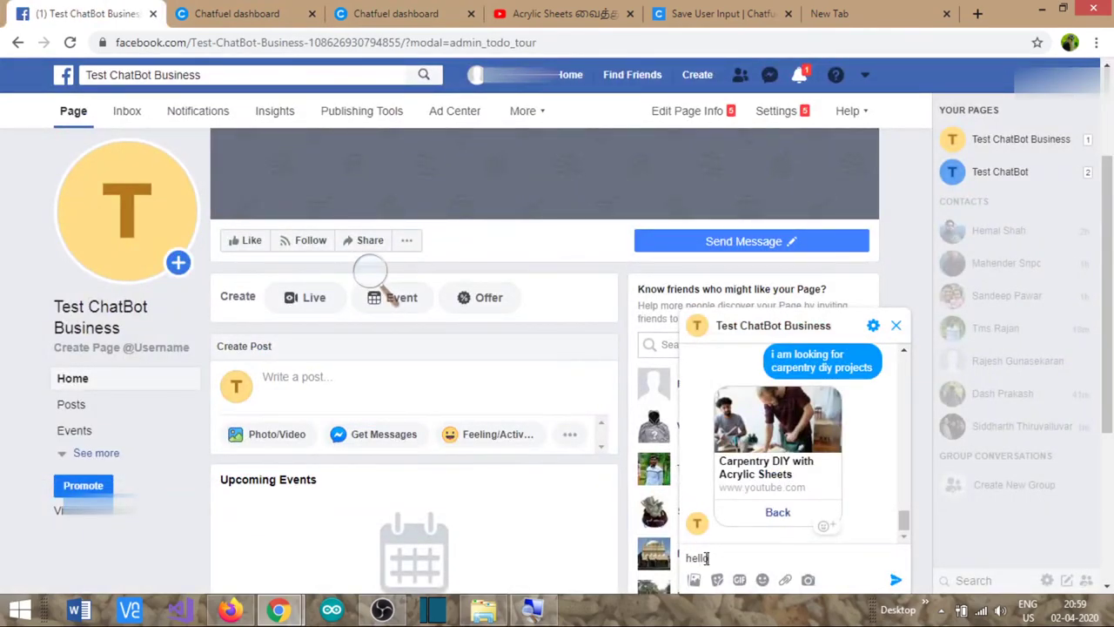
pyautogui.press('Return')
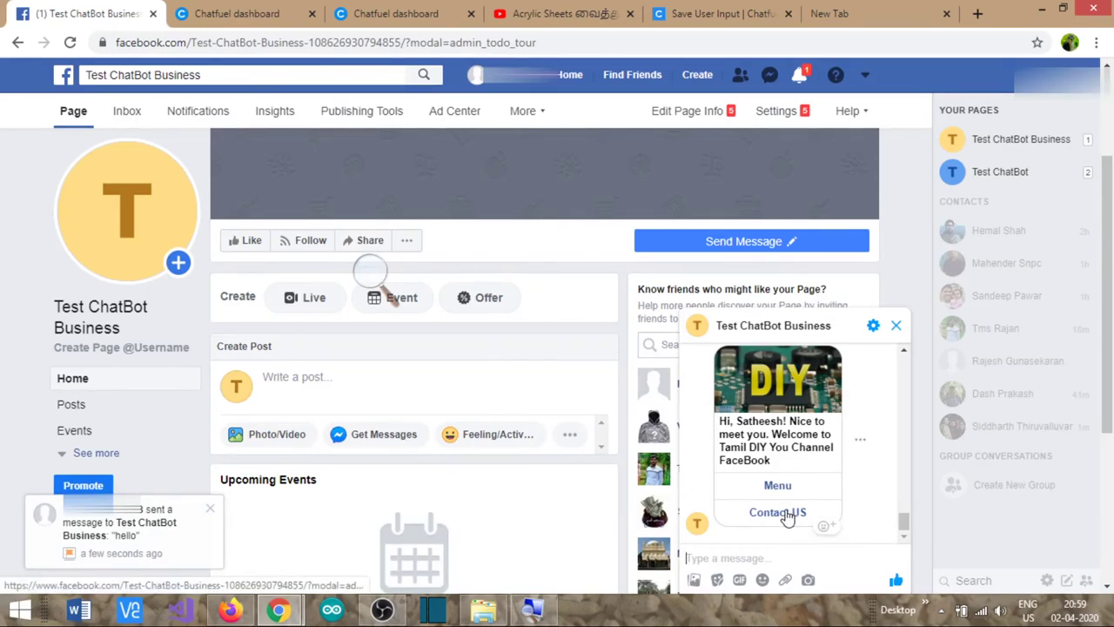
pyautogui.click(787, 515)
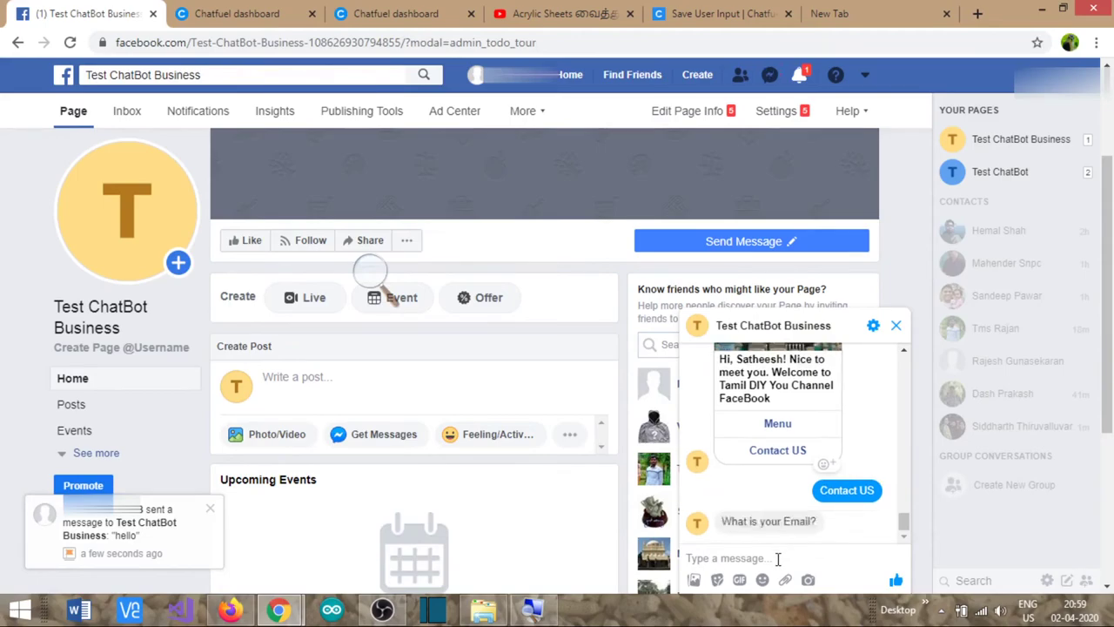
# - Send an email address to the bot, then a corrected email address
pyautogui.scroll(-1, 777, 557)
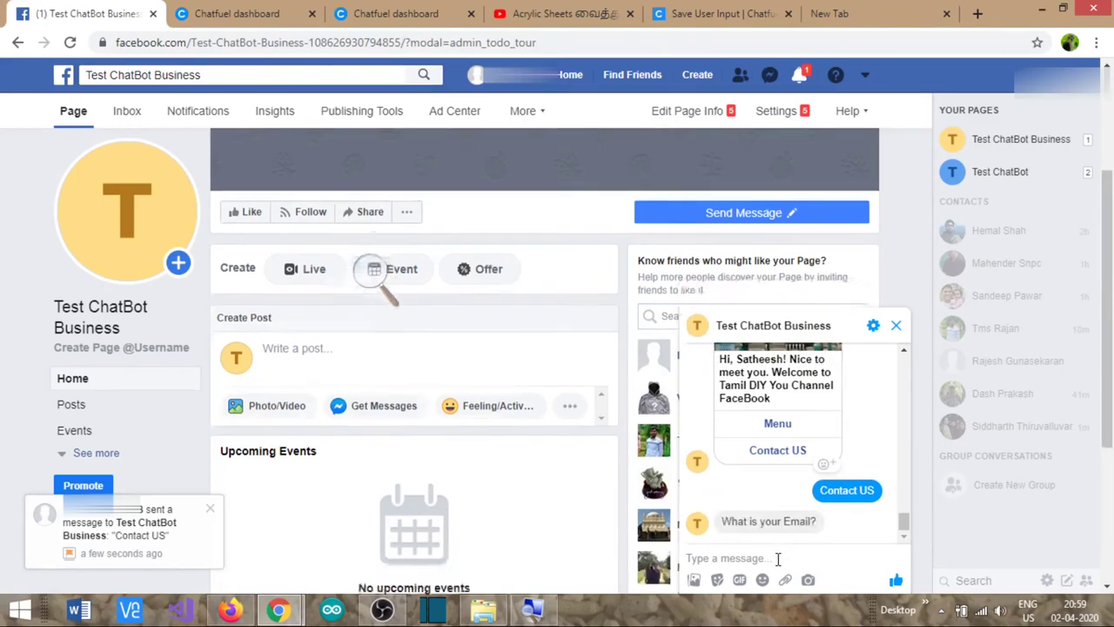
pyautogui.write('my email')
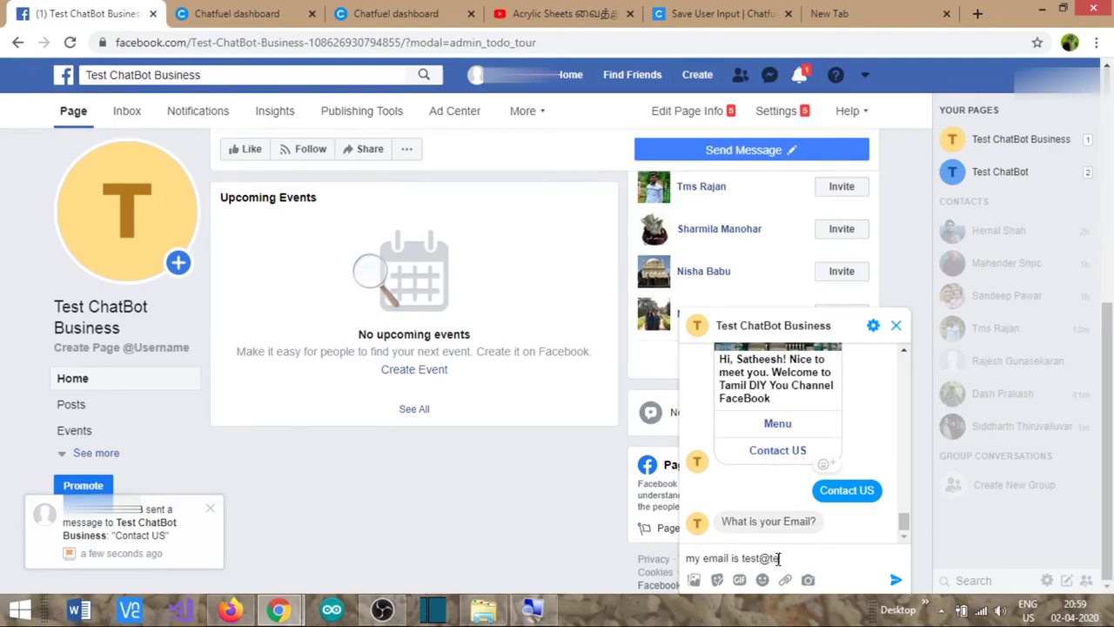
pyautogui.write('is test@test.com')
pyautogui.press('Return')
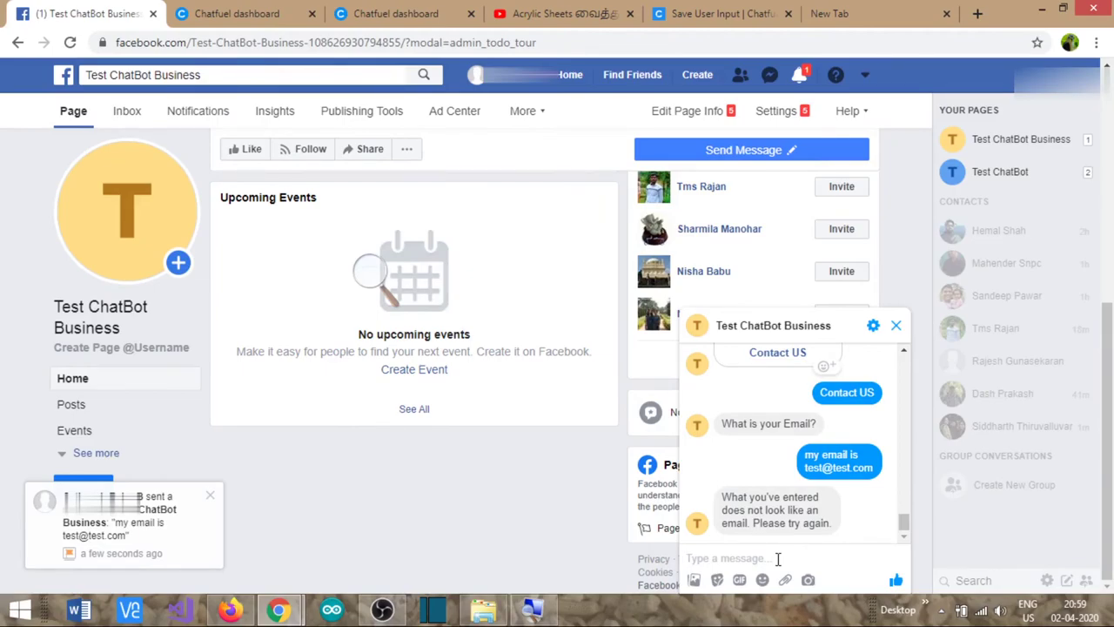
pyautogui.write('te')
pyautogui.press('BackSpace')
pyautogui.press('BackSpace')
pyautogui.press('BackSpace')
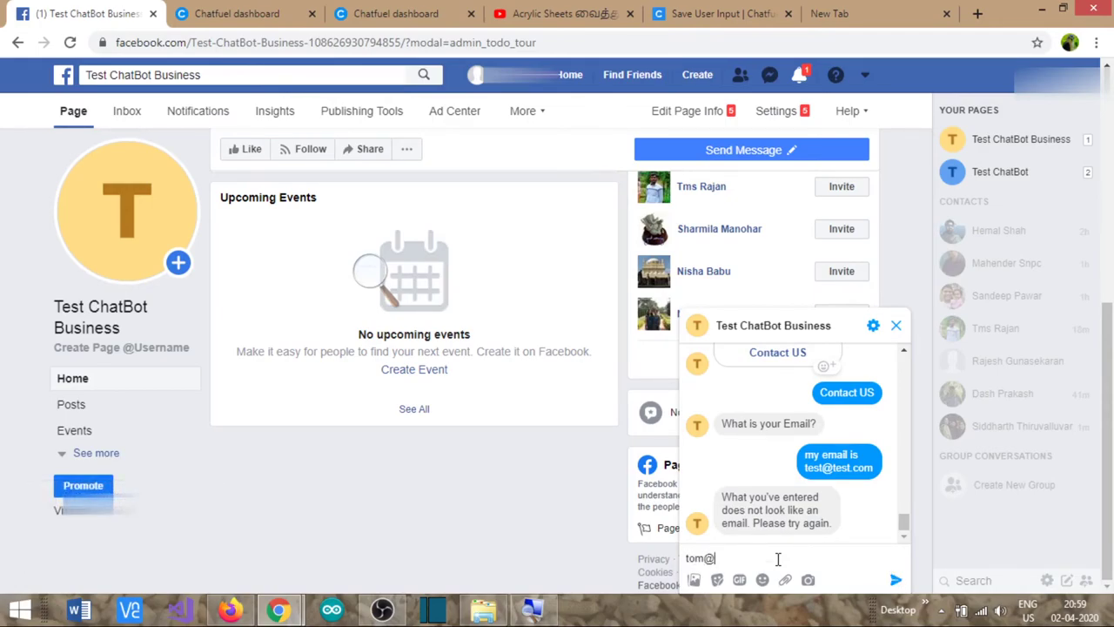
pyautogui.press('Return')
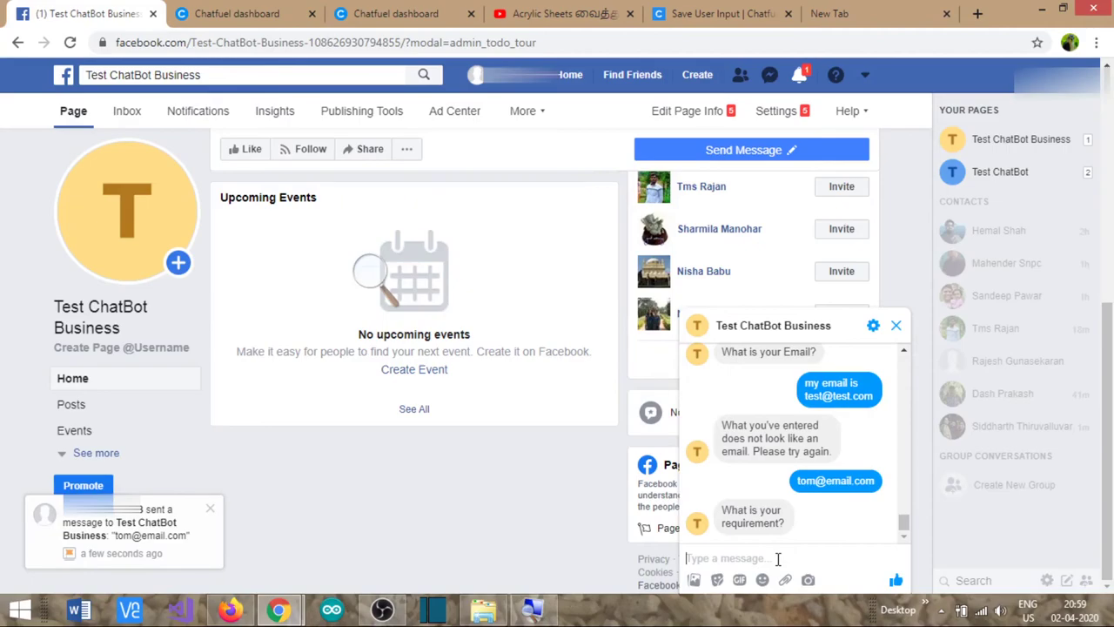
# - Reply 'i need some project related to IOT', 'i am a hobbyist', then send 'hi'
pyautogui.write('i need some pro')
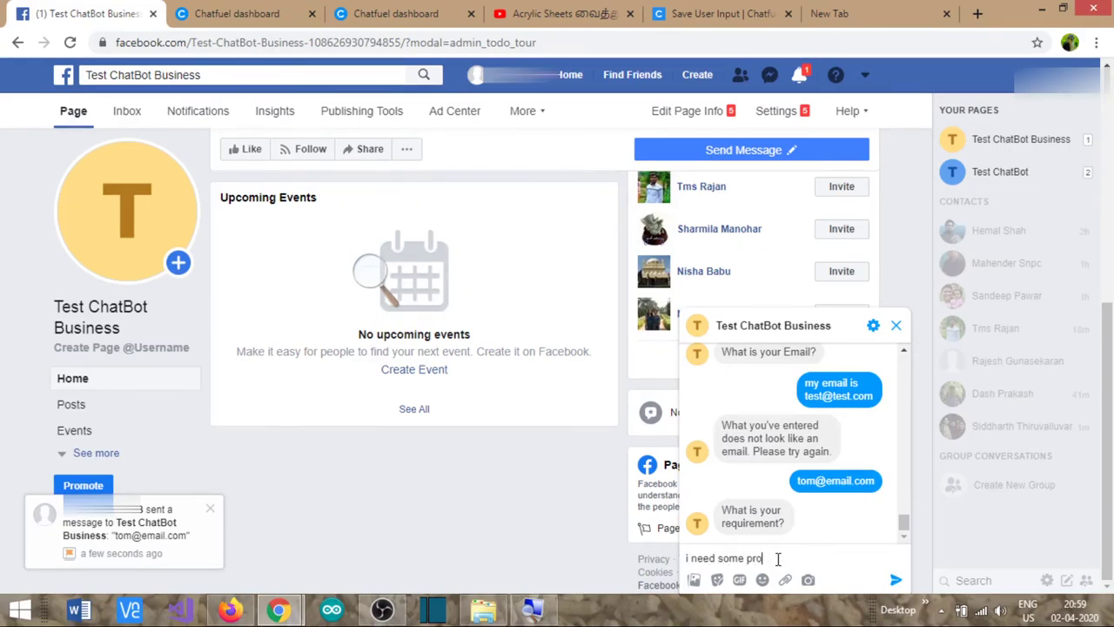
pyautogui.write('ject related to IOT')
pyautogui.press('Return')
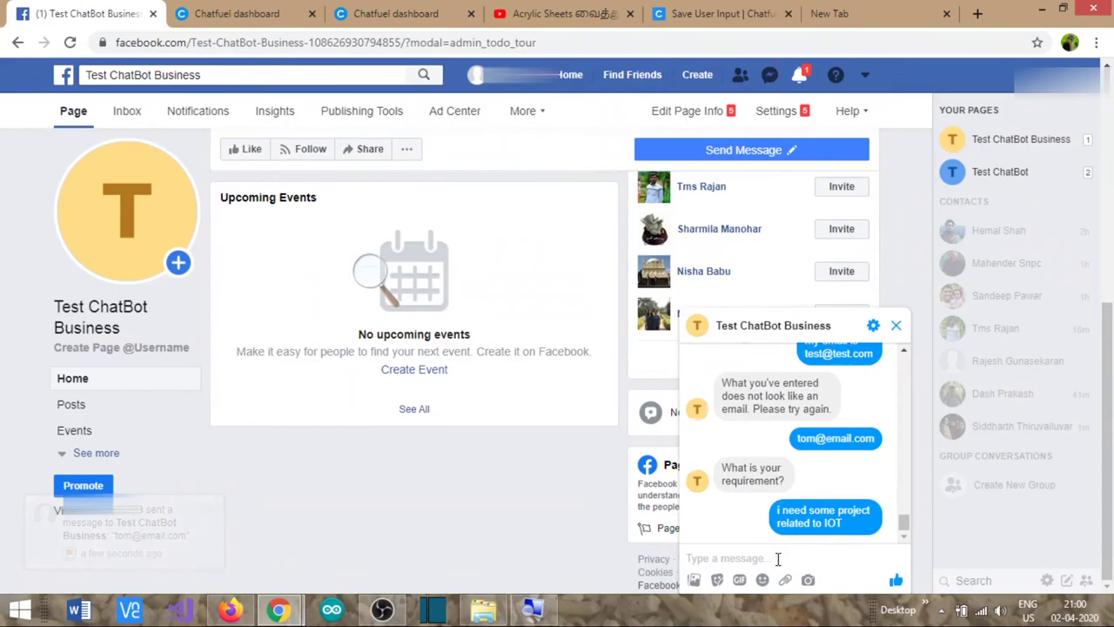
pyautogui.write('i')
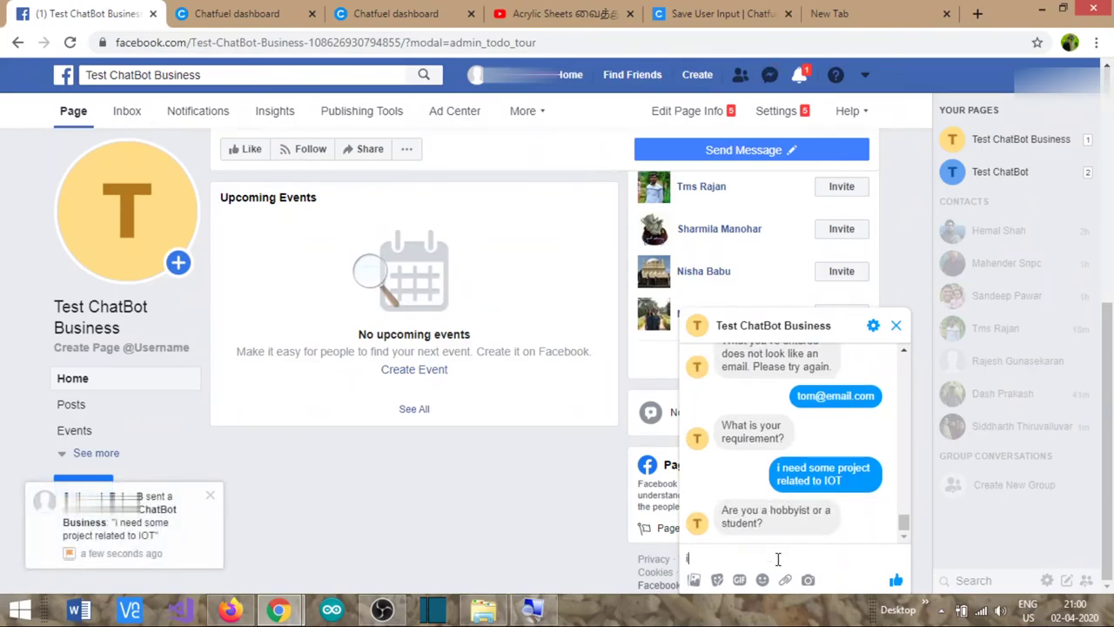
pyautogui.write(' am a hobbyist')
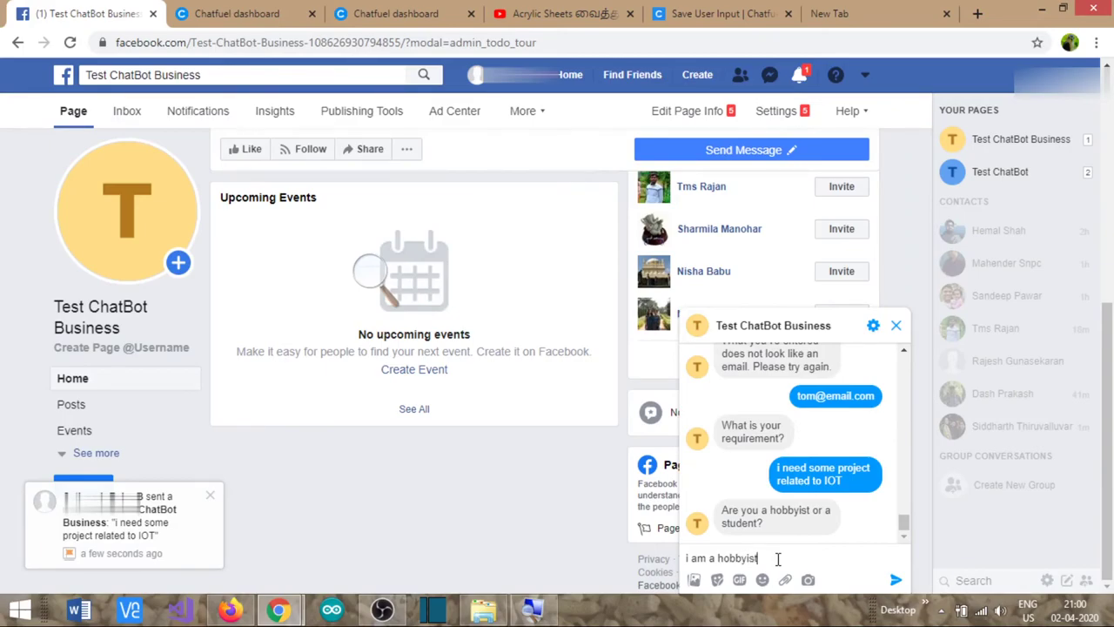
pyautogui.press('Return')
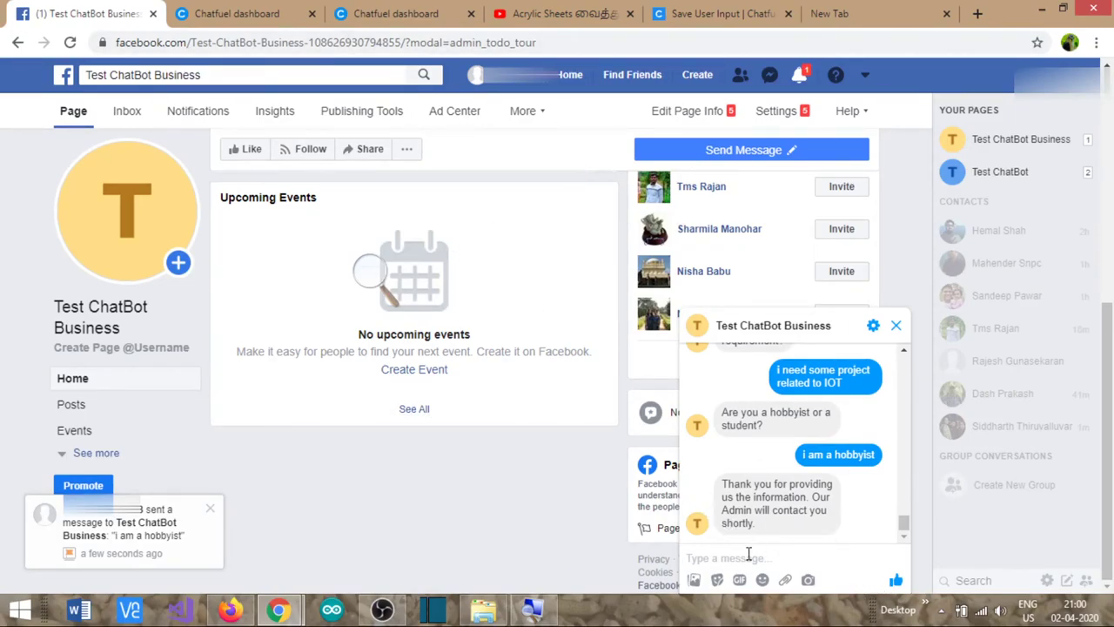
pyautogui.write('hi')
pyautogui.press('Return')
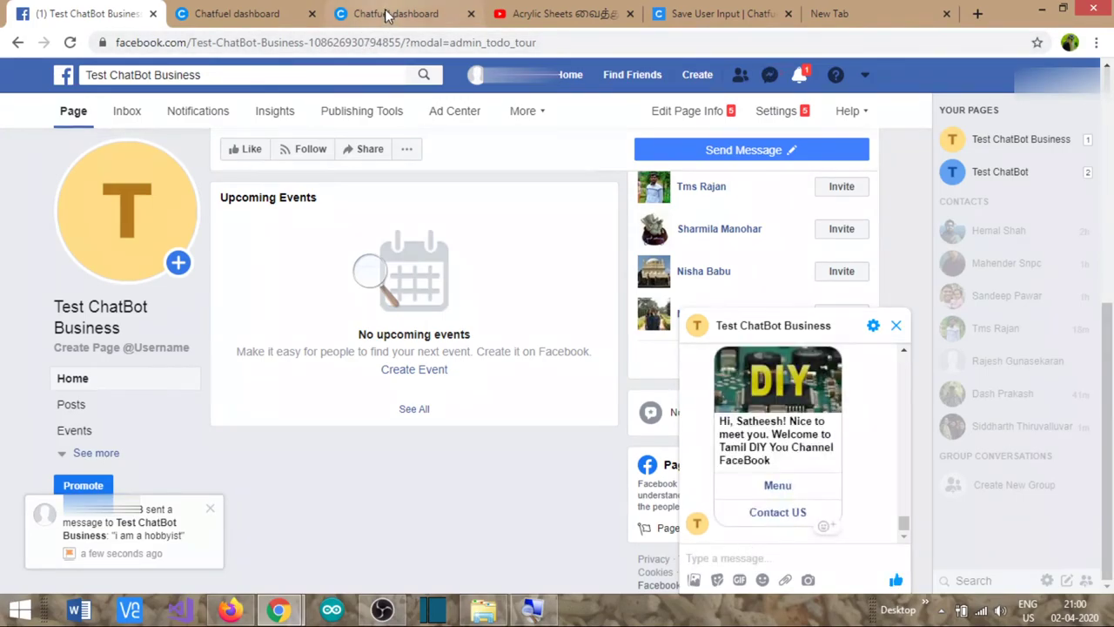
# - Send 'i want to speak to an admin' in the Facebook test chat
pyautogui.click(385, 14)
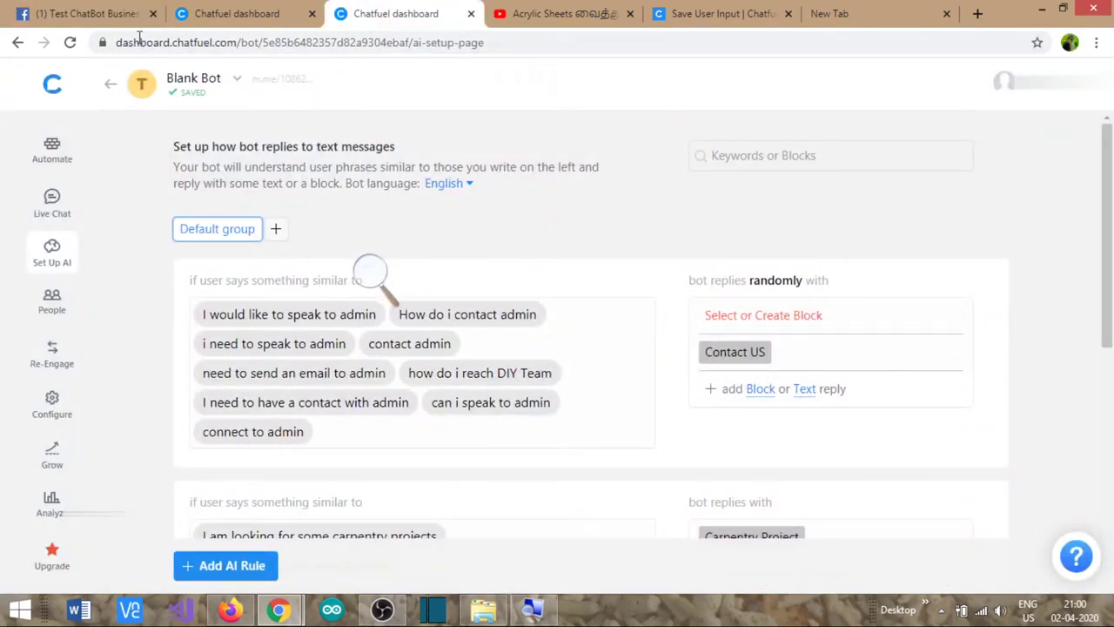
pyautogui.click(109, 19)
pyautogui.click(732, 558)
pyautogui.write('i')
pyautogui.write(' am')
pyautogui.press('BackSpace')
pyautogui.press('BackSpace')
pyautogui.press('BackSpace')
pyautogui.write('i want to')
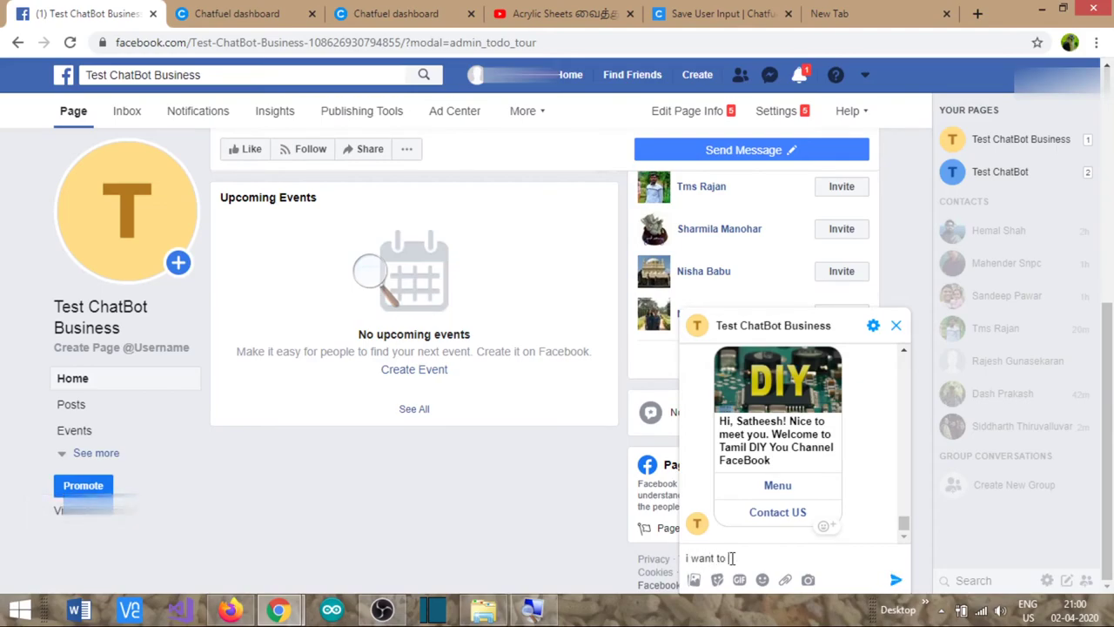
pyautogui.write(' speak to an admin')
pyautogui.press('Return')
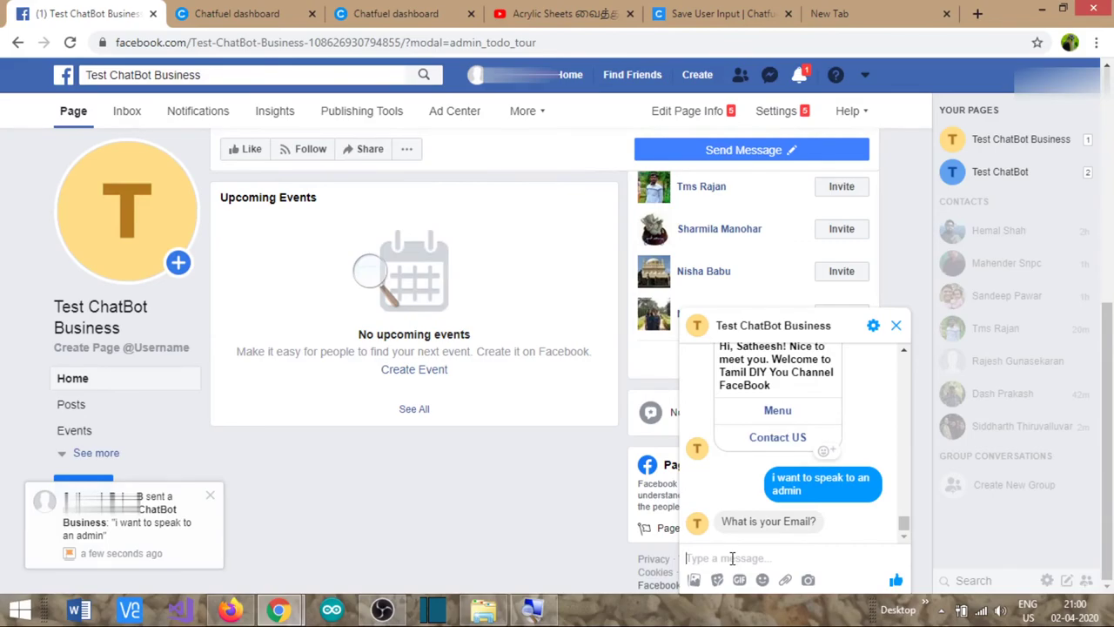
# - Answer with an email address and 'my requirement is on Home improvement projects'
pyautogui.click(732, 558)
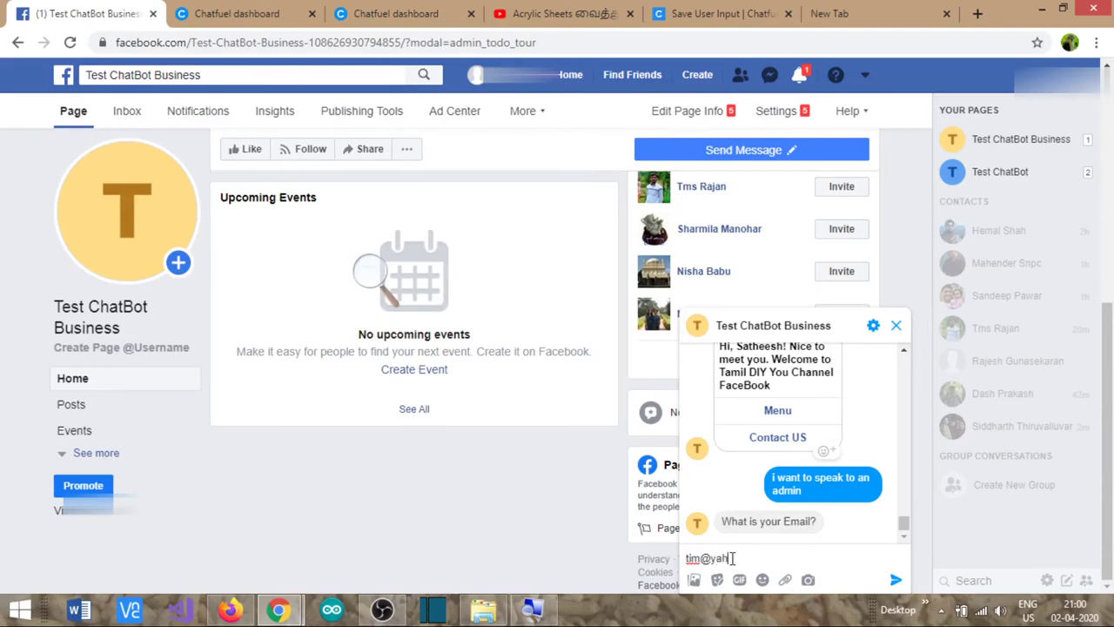
pyautogui.press('Return')
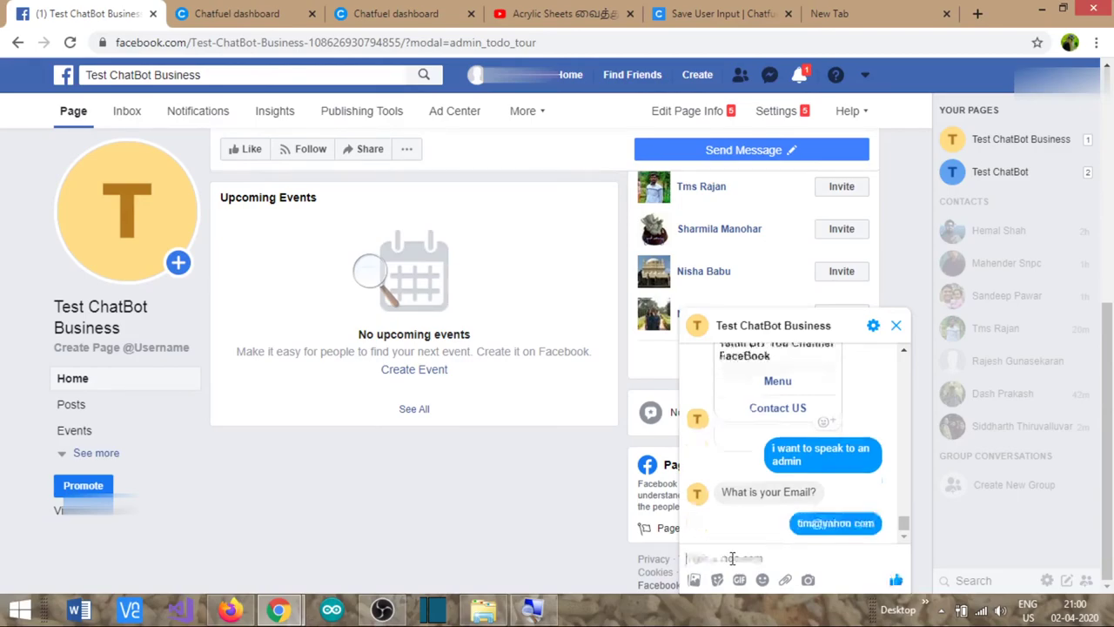
pyautogui.write('my requi')
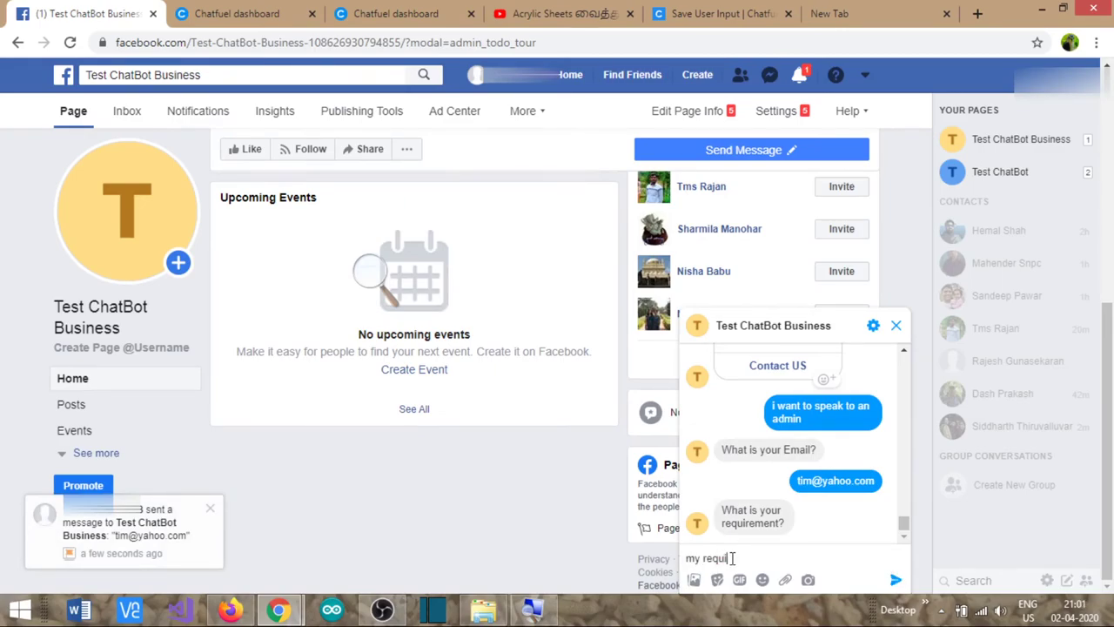
pyautogui.write('rement is on Home')
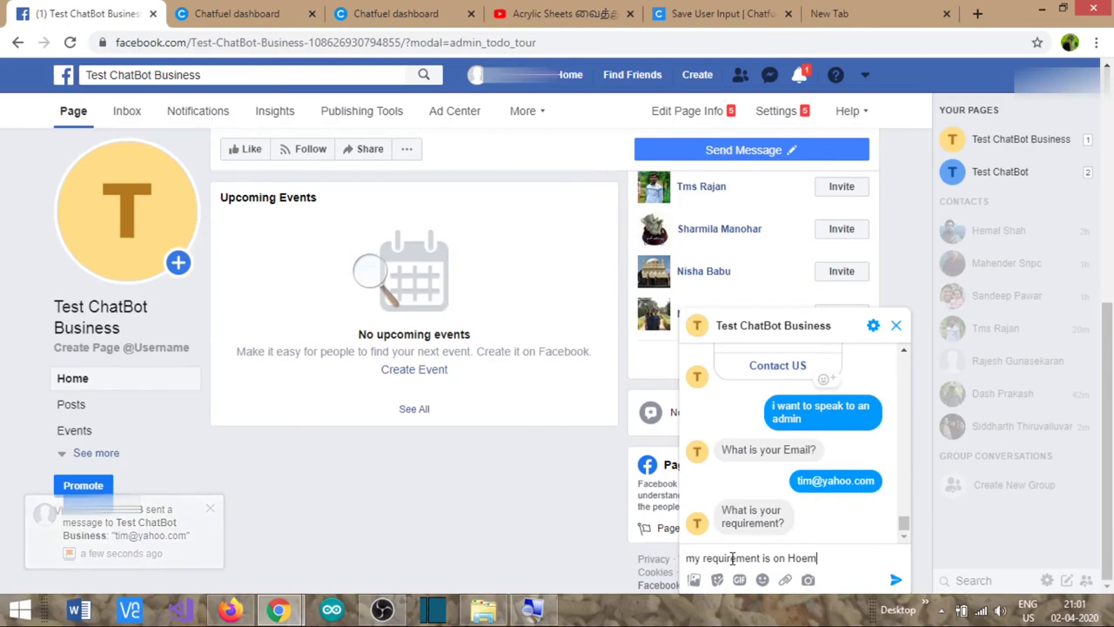
pyautogui.press('BackSpace')
pyautogui.press('BackSpace')
pyautogui.write('me improv')
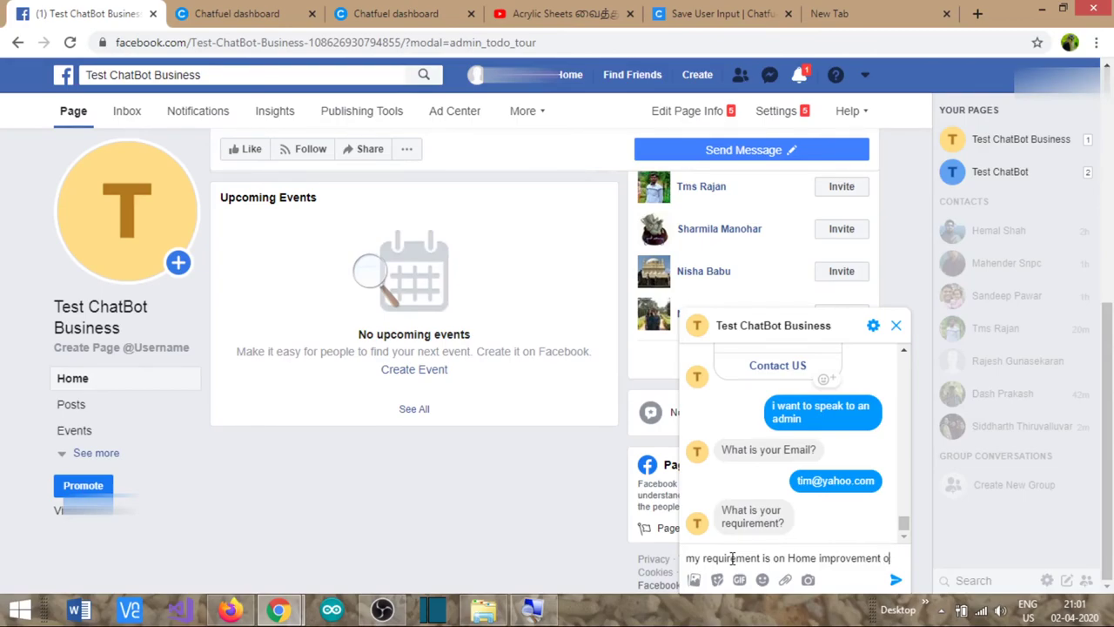
pyautogui.write('ement projects')
pyautogui.press('Return')
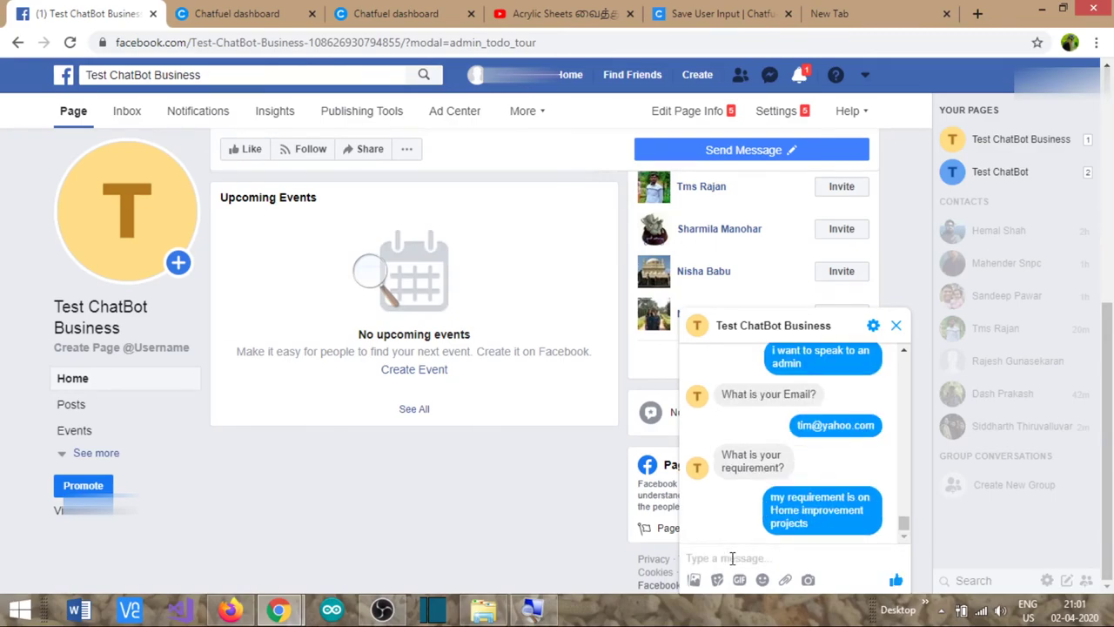
# - Answer the hobbyist-or-student question with 'i am a student'
pyautogui.write('i a')
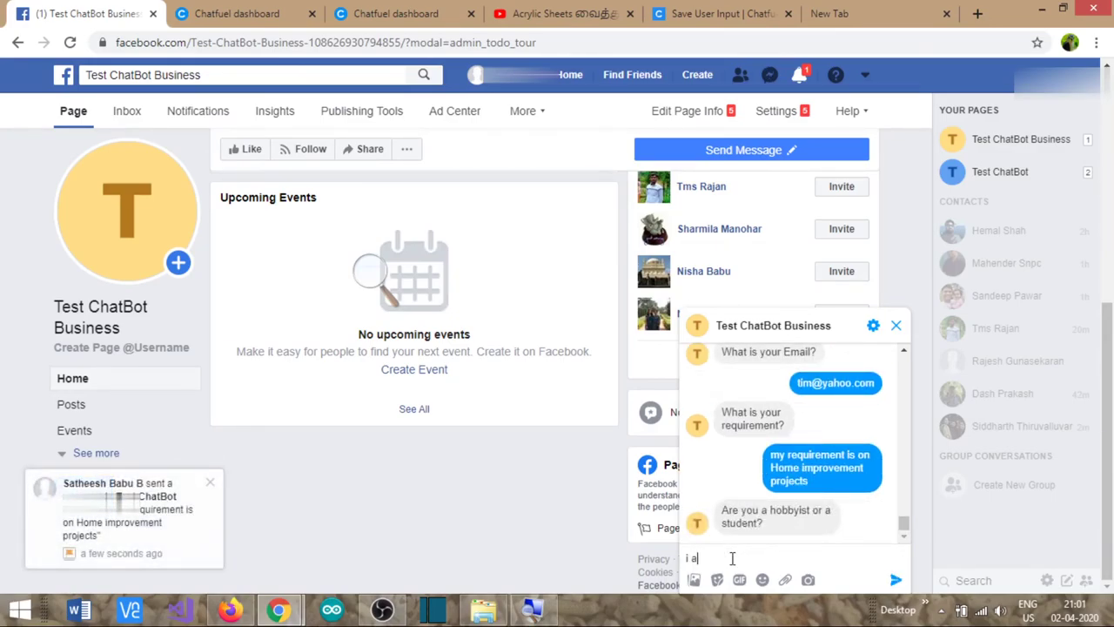
pyautogui.write('m a student')
pyautogui.press('Return')
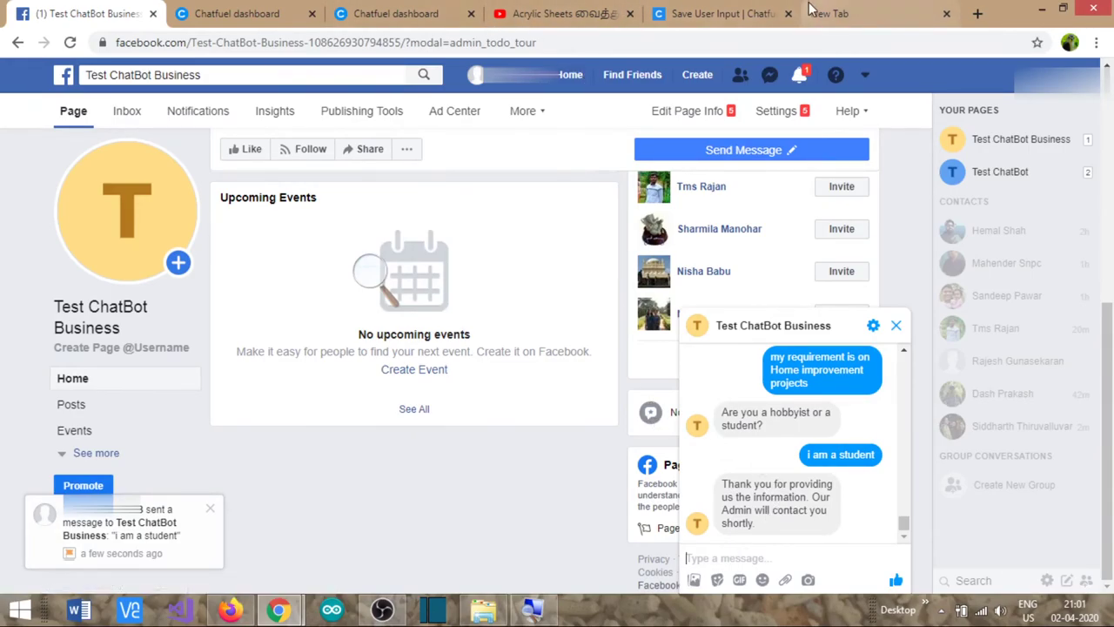
pyautogui.click(834, 14)
# - Load Gmail and open the 'A new prospective customer have contacted' notification
pyautogui.write('gmail.com')
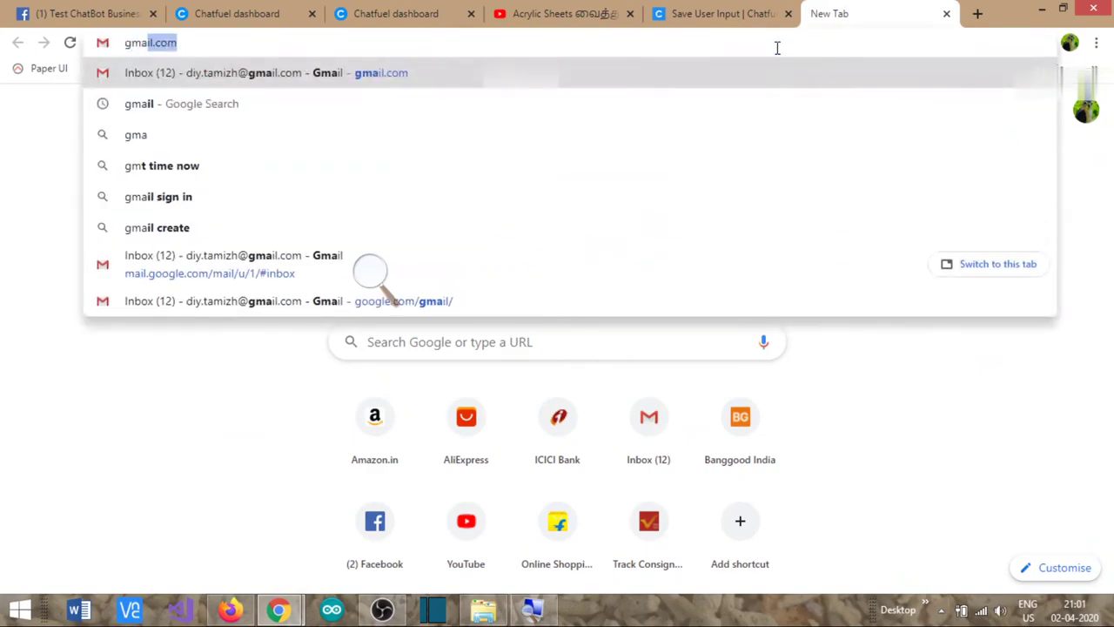
pyautogui.press('Return')
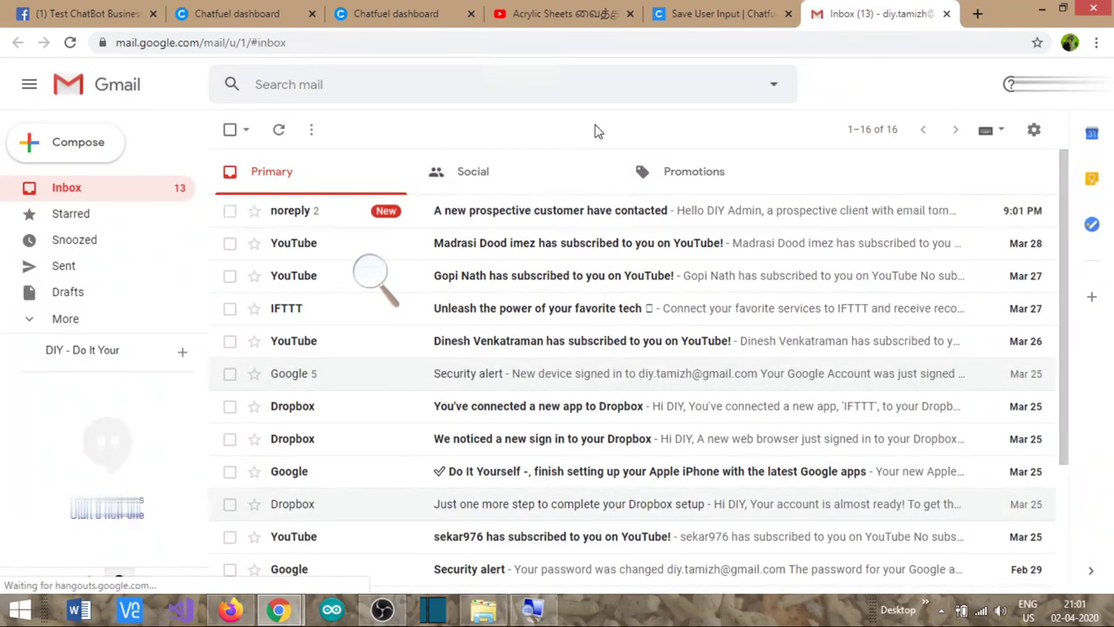
pyautogui.click(572, 216)
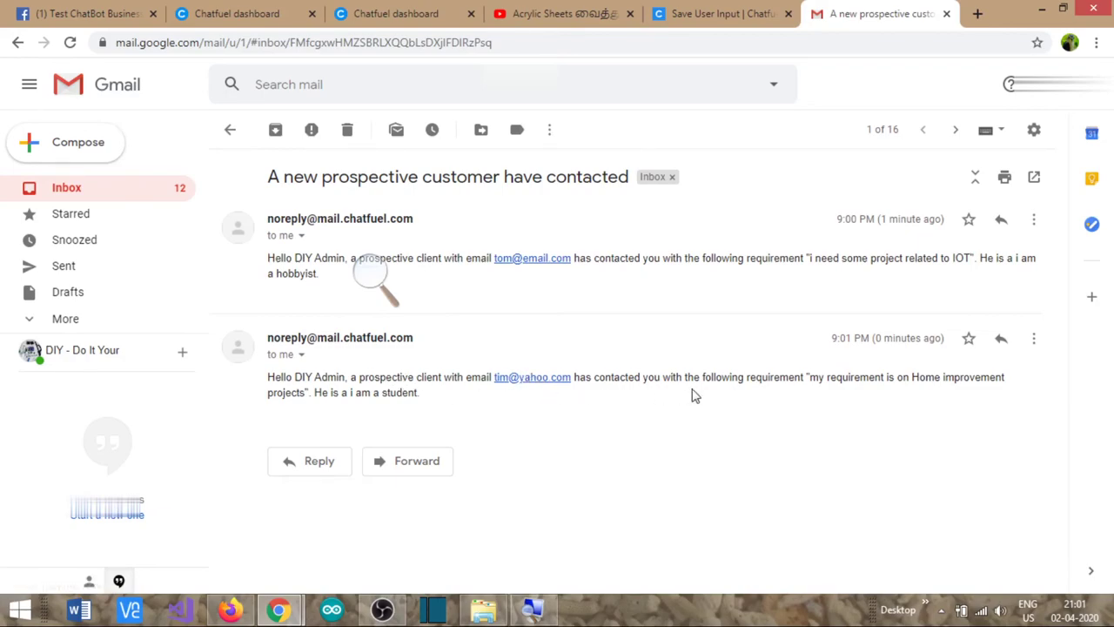
# - Check the Facebook chat, then scroll through the Chatfuel bot blocks
pyautogui.click(237, 13)
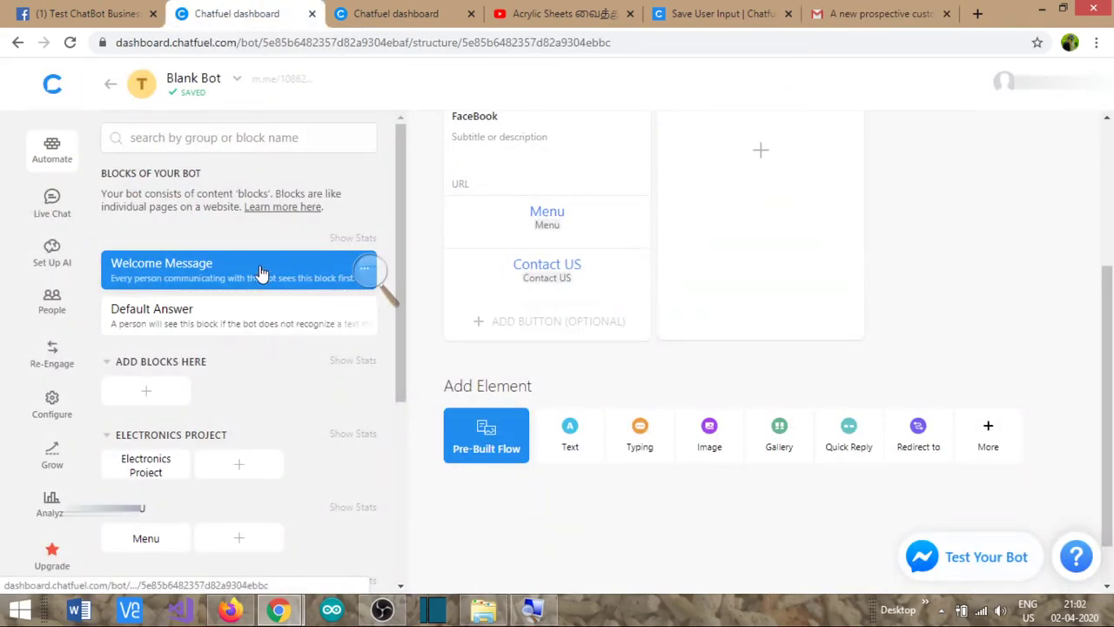
pyautogui.click(77, 9)
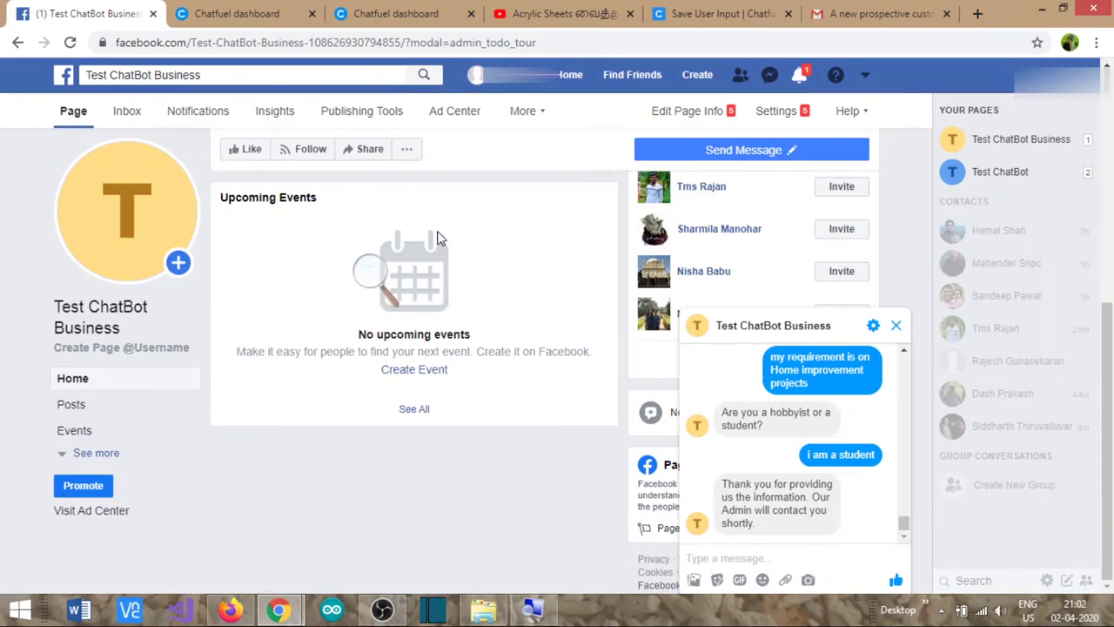
pyautogui.click(251, 16)
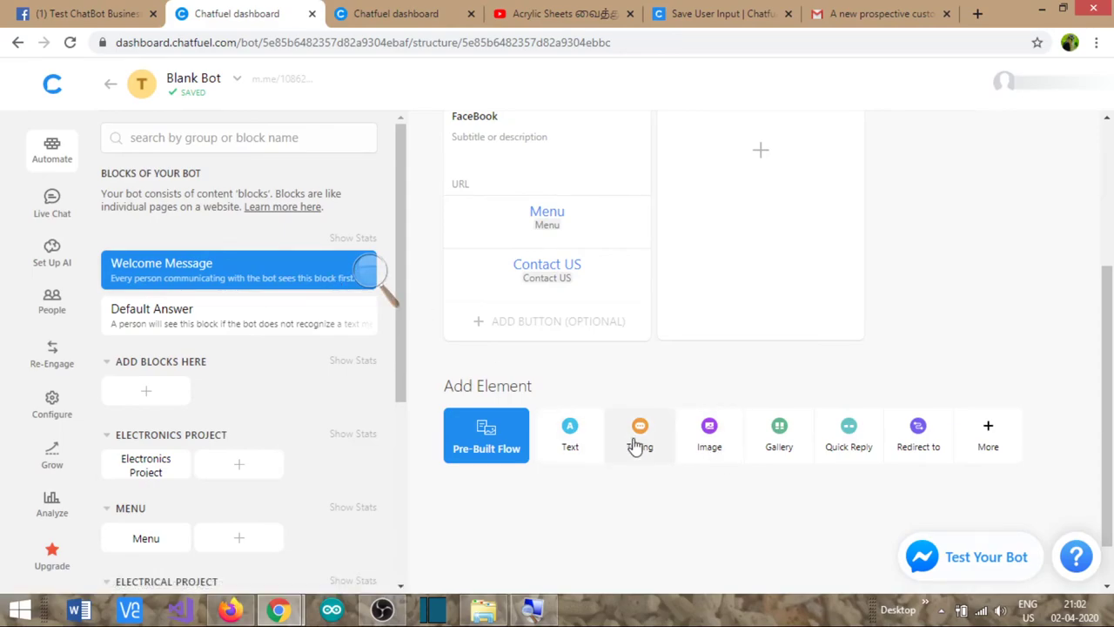
pyautogui.scroll(3, 607, 405)
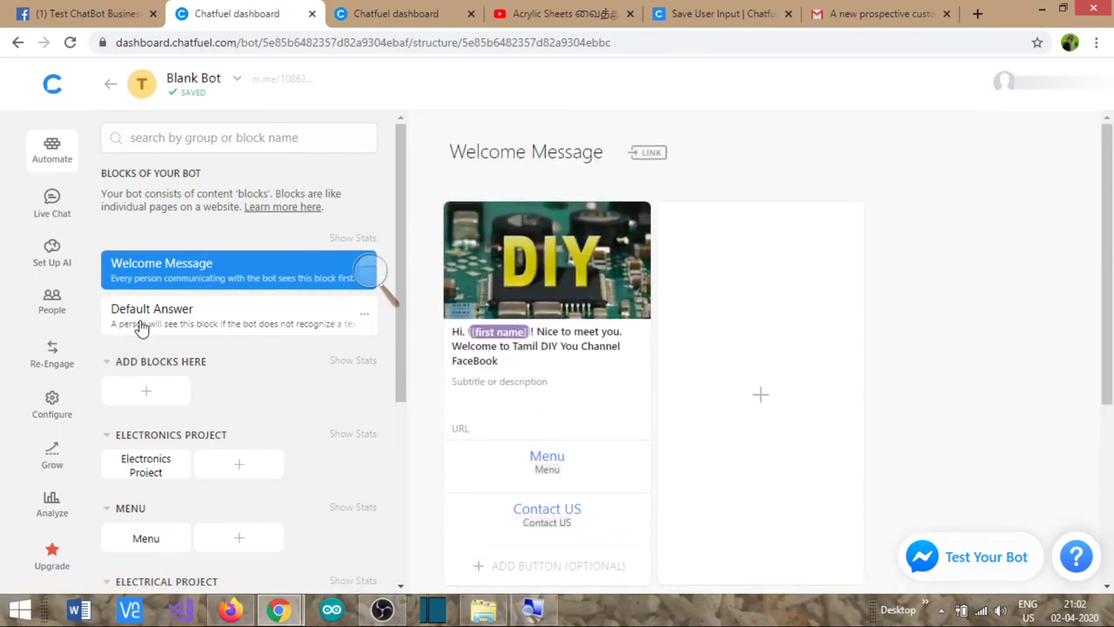
pyautogui.scroll(-3, 148, 319)
pyautogui.scroll(1, 174, 453)
pyautogui.scroll(3, 165, 440)
pyautogui.scroll(-1, 148, 427)
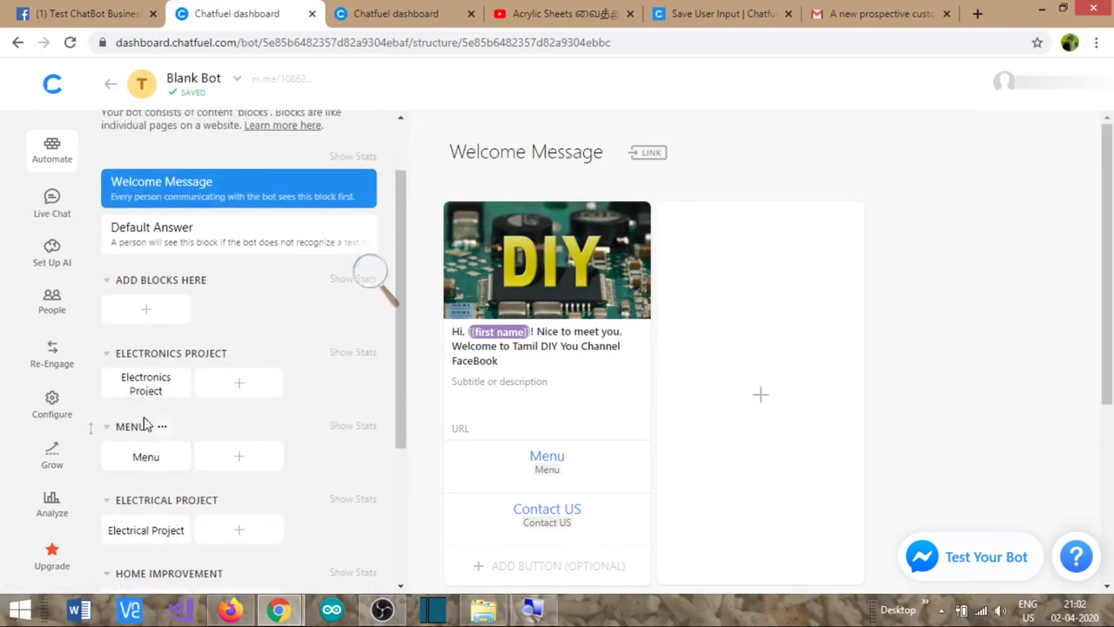
# - Collapse the ADD BLOCKS HERE group and return to the Test ChatBot Business Facebook page
pyautogui.click(106, 280)
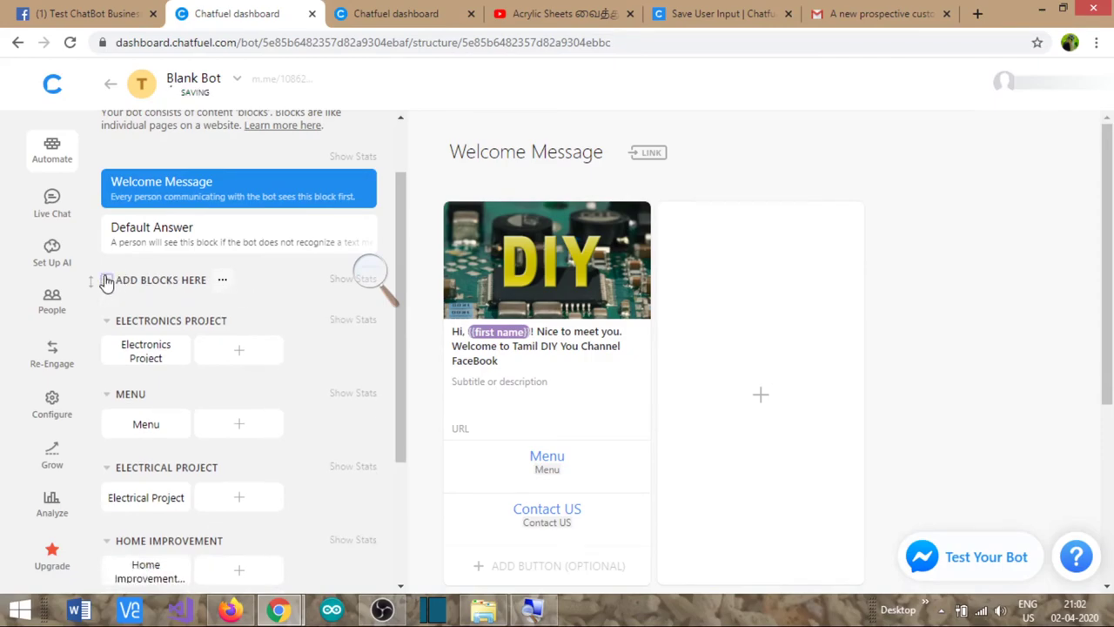
pyautogui.scroll(2, 348, 305)
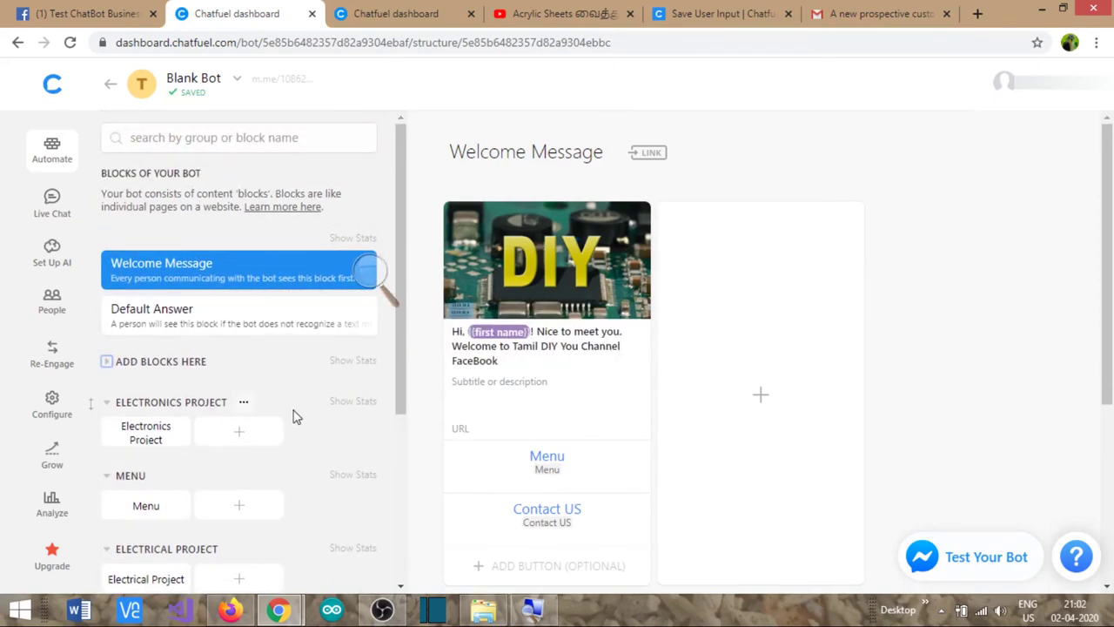
pyautogui.moveTo(599, 248)
pyautogui.click(97, 15)
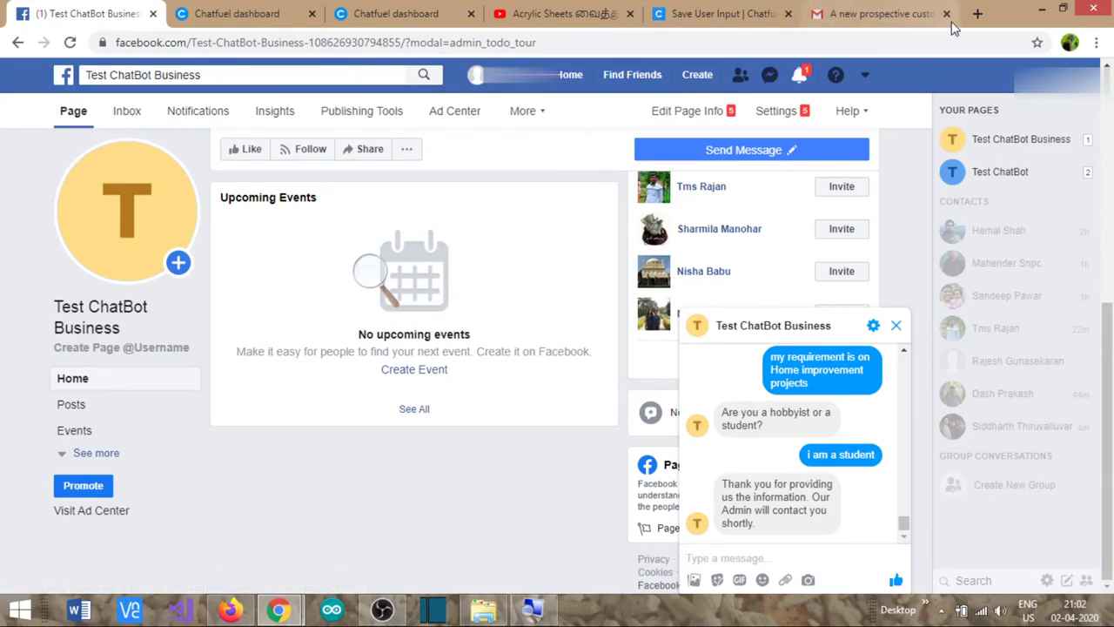
# - Open messenger.com in a new tab and continue as the signed-in user
pyautogui.click(977, 13)
pyautogui.write('messenger.com')
pyautogui.press('Return')
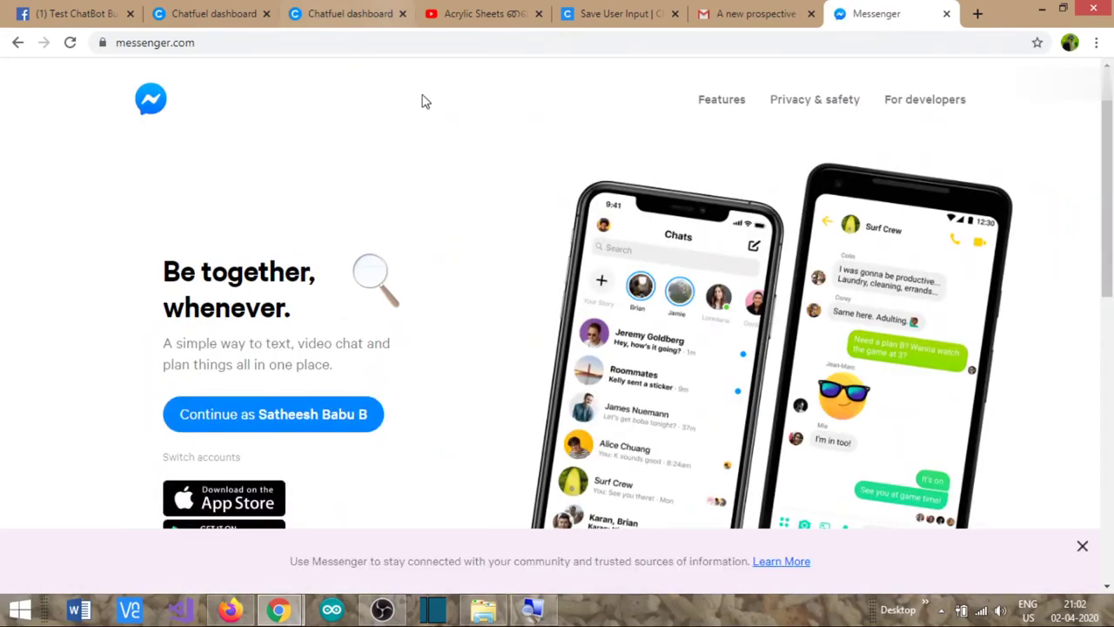
pyautogui.click(323, 416)
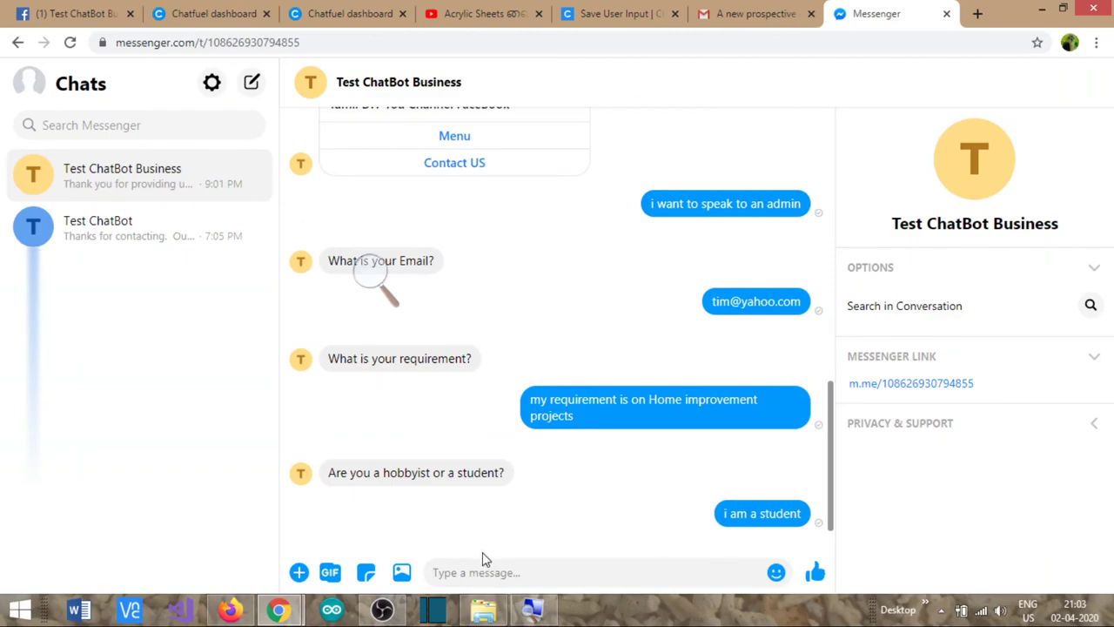
# - Send 'hello' to the Test ChatBot Business bot and choose Menu
pyautogui.click(475, 574)
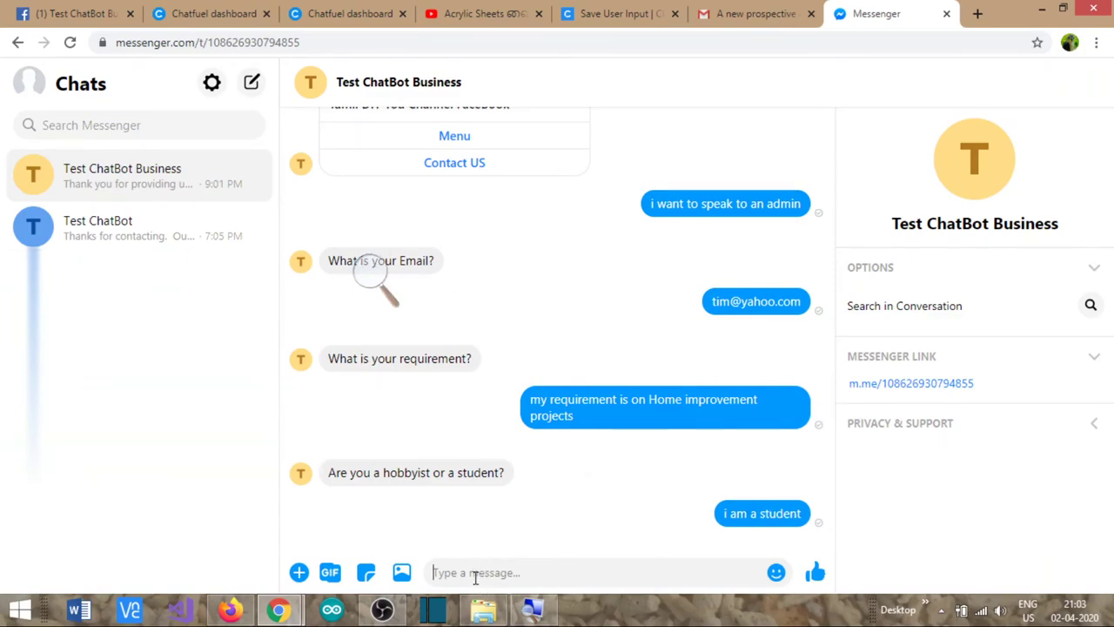
pyautogui.write('hell')
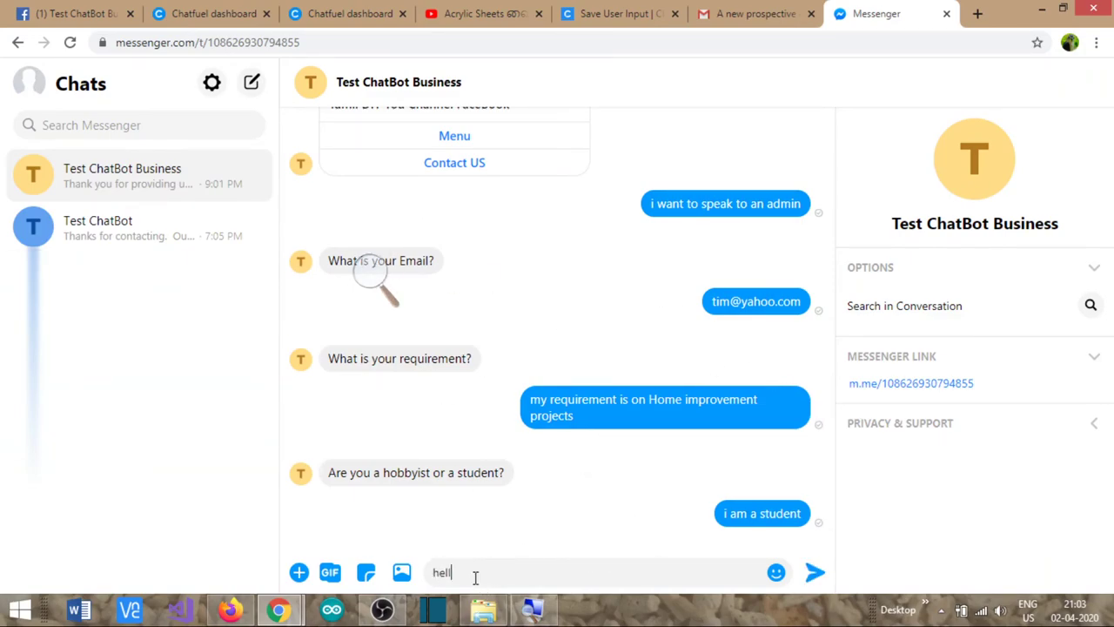
pyautogui.write('o')
pyautogui.press('Return')
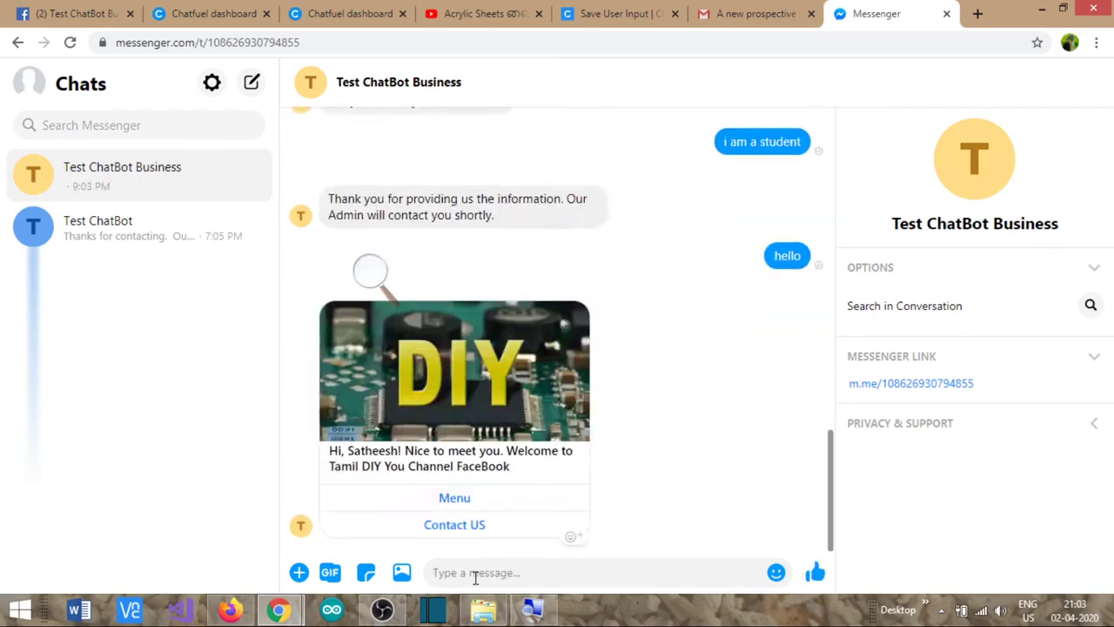
pyautogui.click(449, 500)
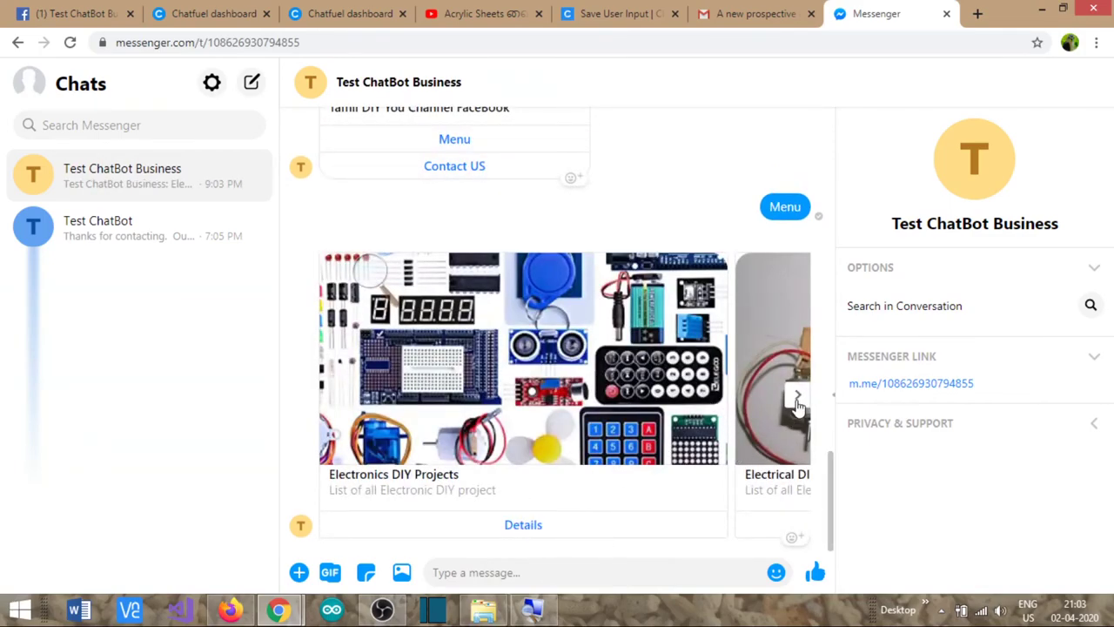
# - Browse the project carousel, then send 'am looking for electrical projects'
pyautogui.click(797, 398)
pyautogui.click(798, 398)
pyautogui.click(797, 399)
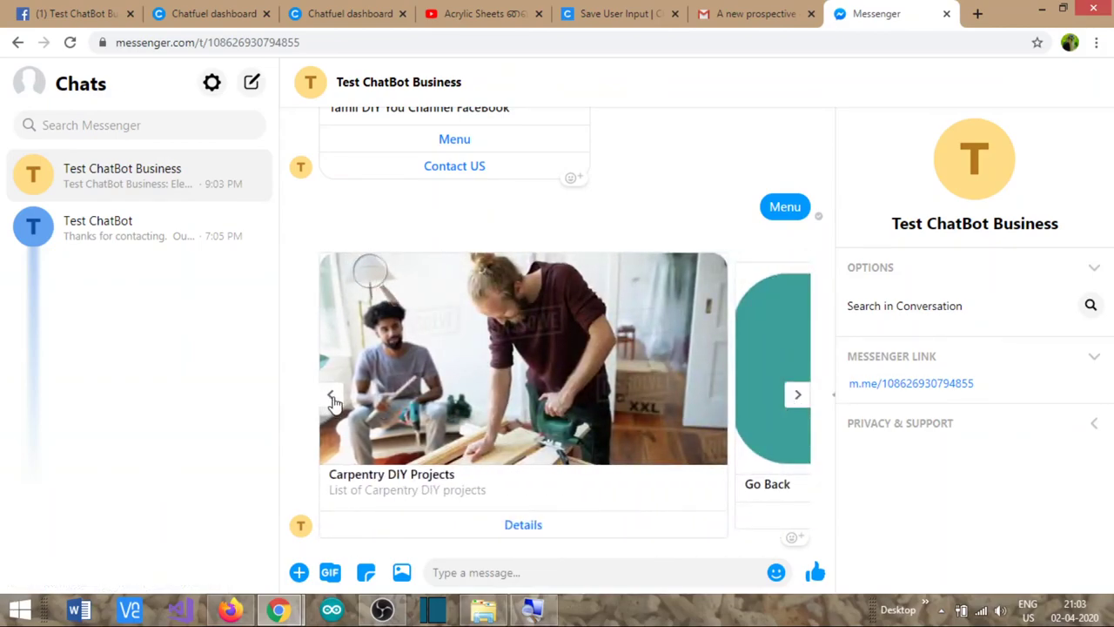
pyautogui.click(331, 396)
pyautogui.click(331, 395)
pyautogui.click(475, 576)
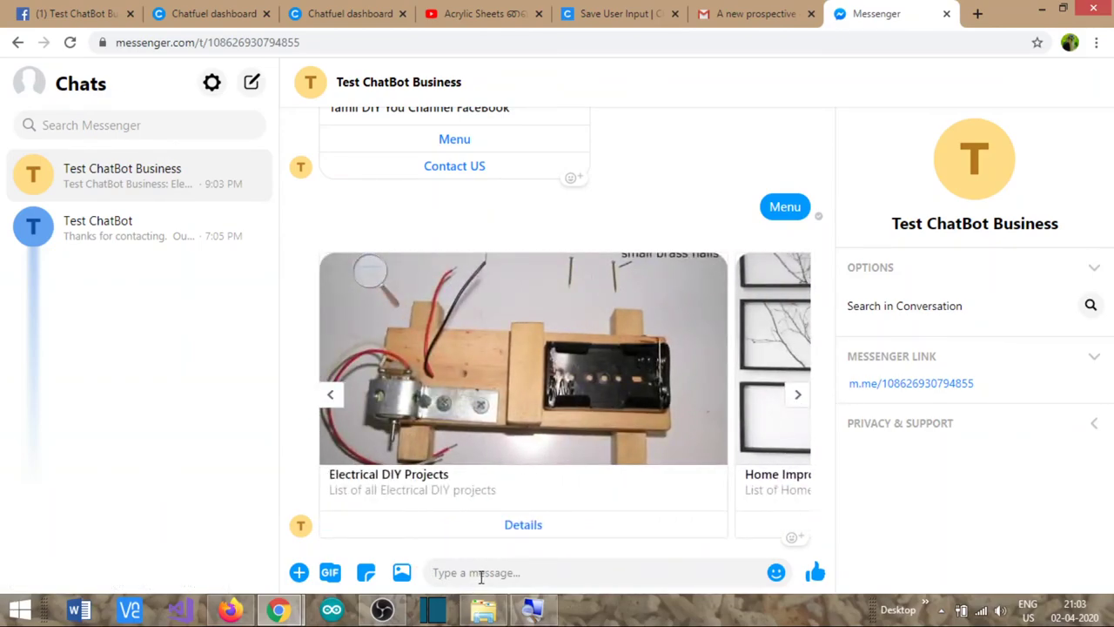
pyautogui.write('am lookin')
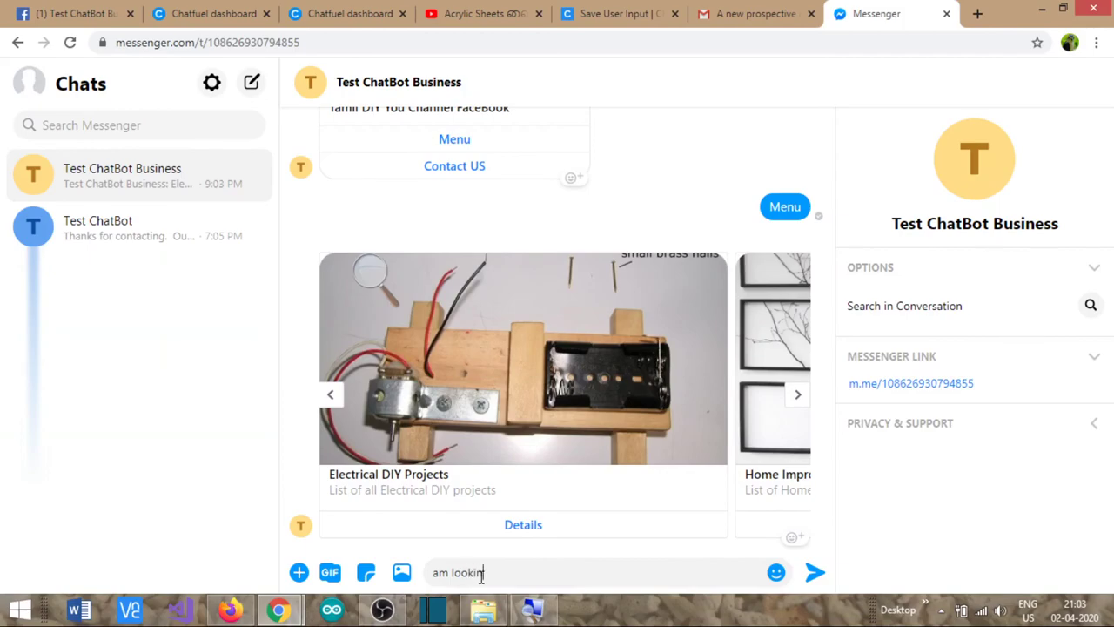
pyautogui.write('g for electrical pro')
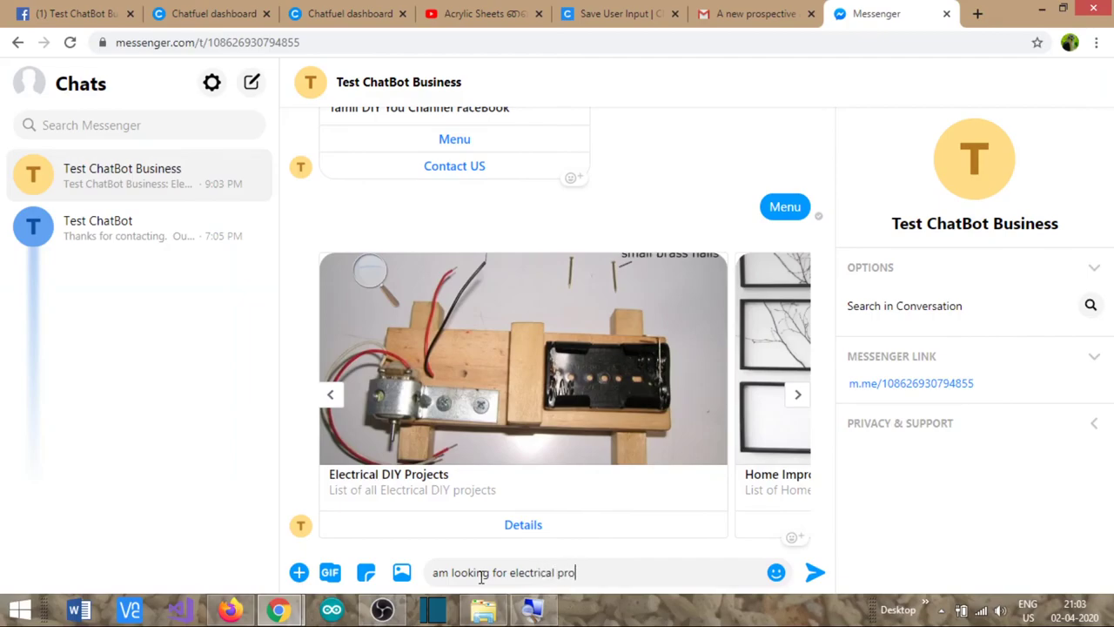
pyautogui.write('jects')
pyautogui.press('Return')
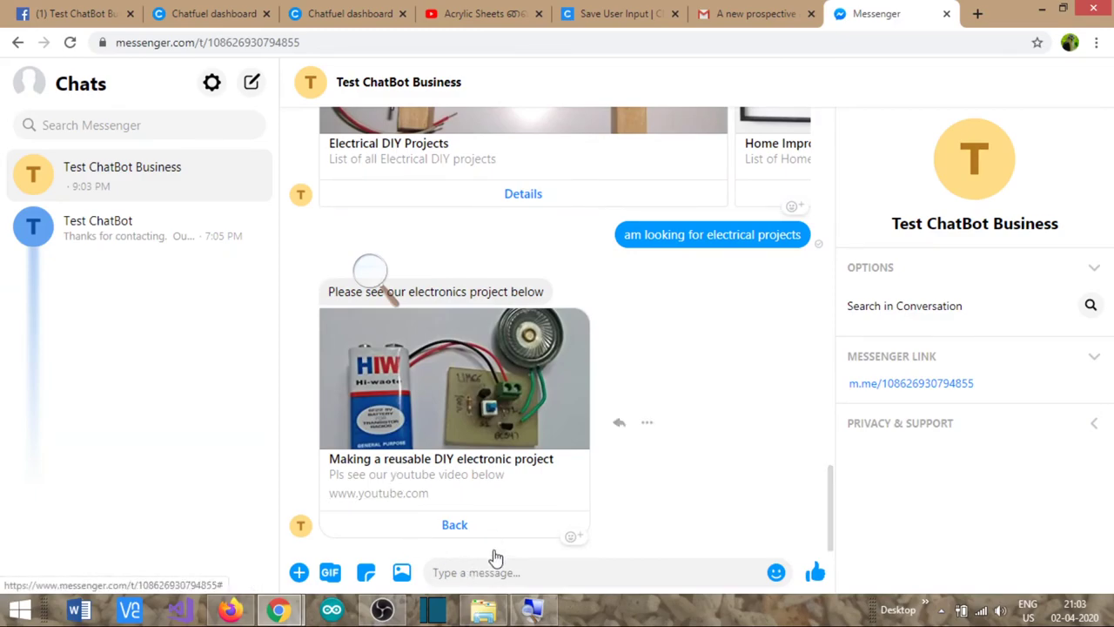
# - Ask the bot to connect you with an admin and send an email address
pyautogui.write('i need to speak to adm')
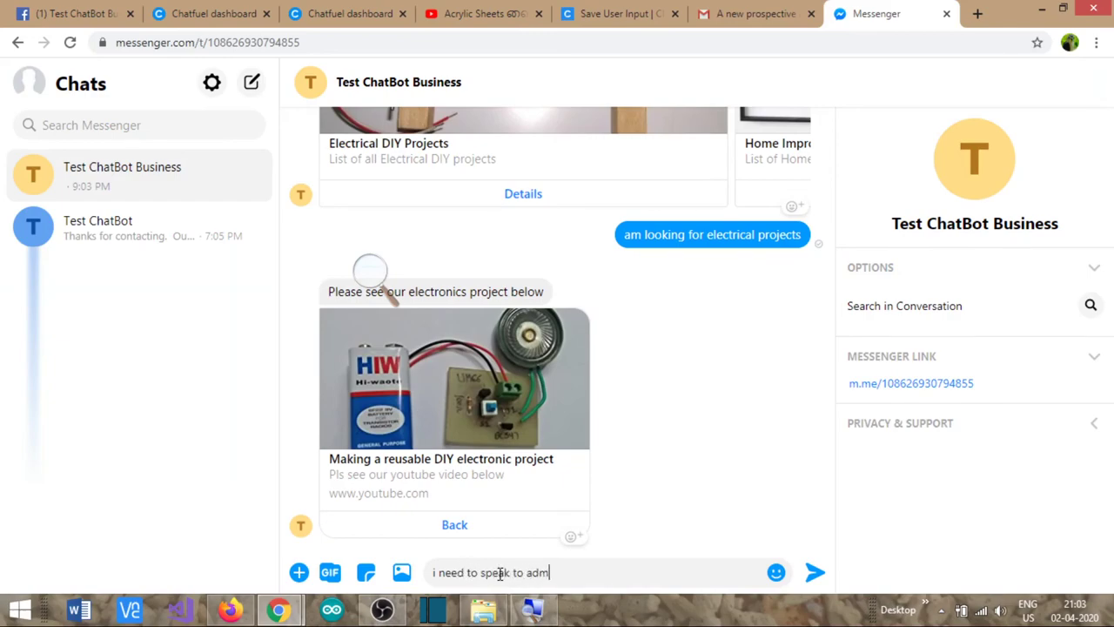
pyautogui.write('in please connect')
pyautogui.press('Return')
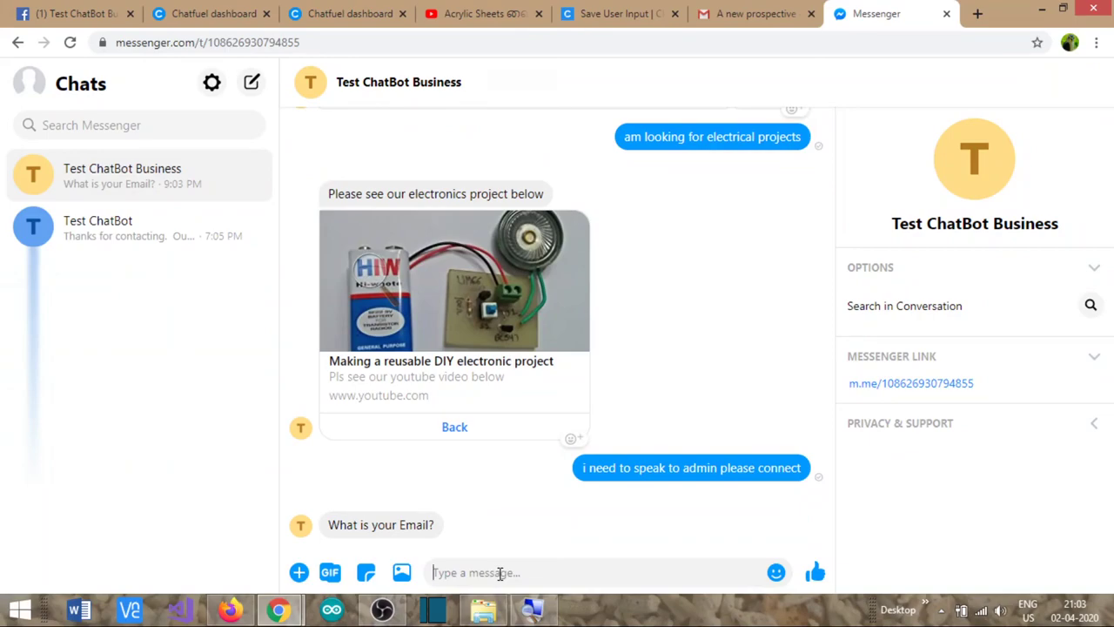
pyautogui.write('t')
pyautogui.press('BackSpace')
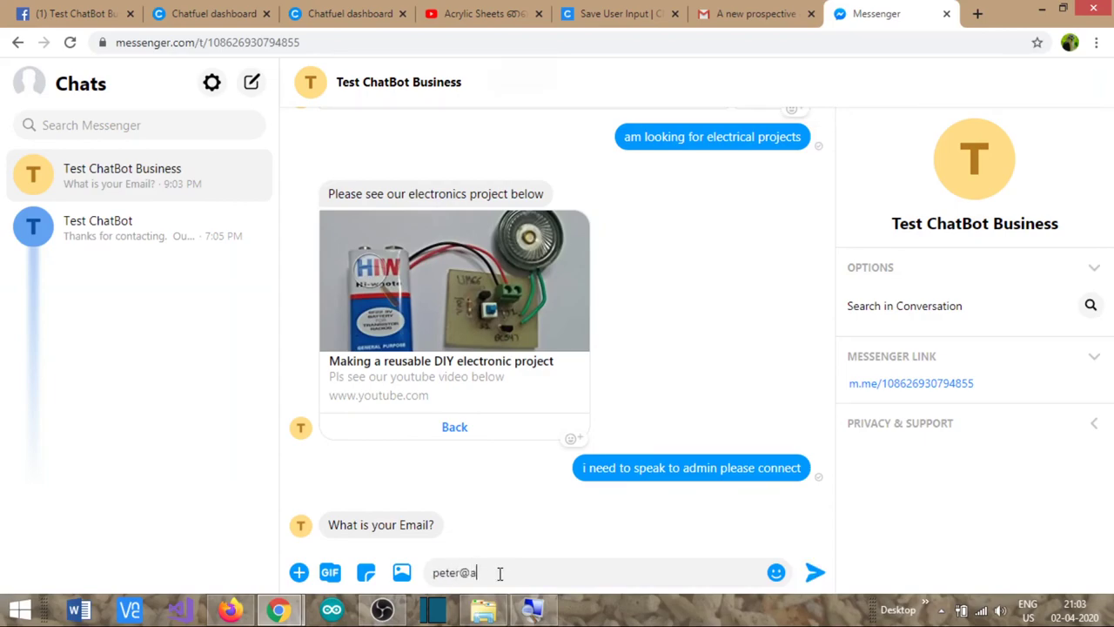
pyautogui.press('Return')
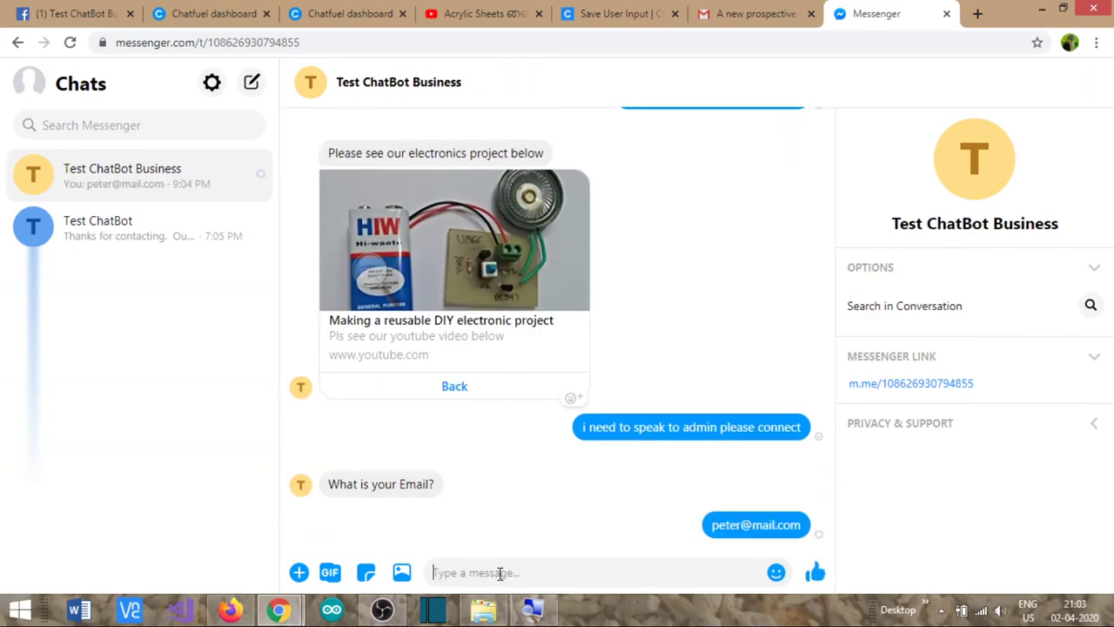
# - Reply 'smart home projects' as the requirement and 'student' as your status
pyautogui.write('i need a')
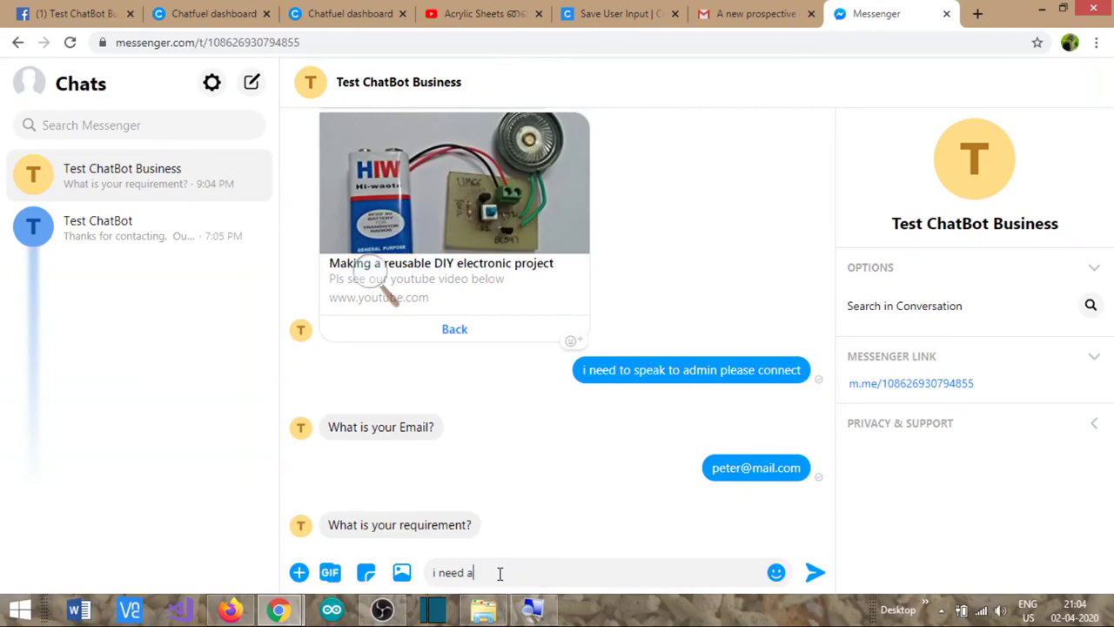
pyautogui.press('BackSpace')
pyautogui.press('BackSpace')
pyautogui.write('smart home projects')
pyautogui.press('Return')
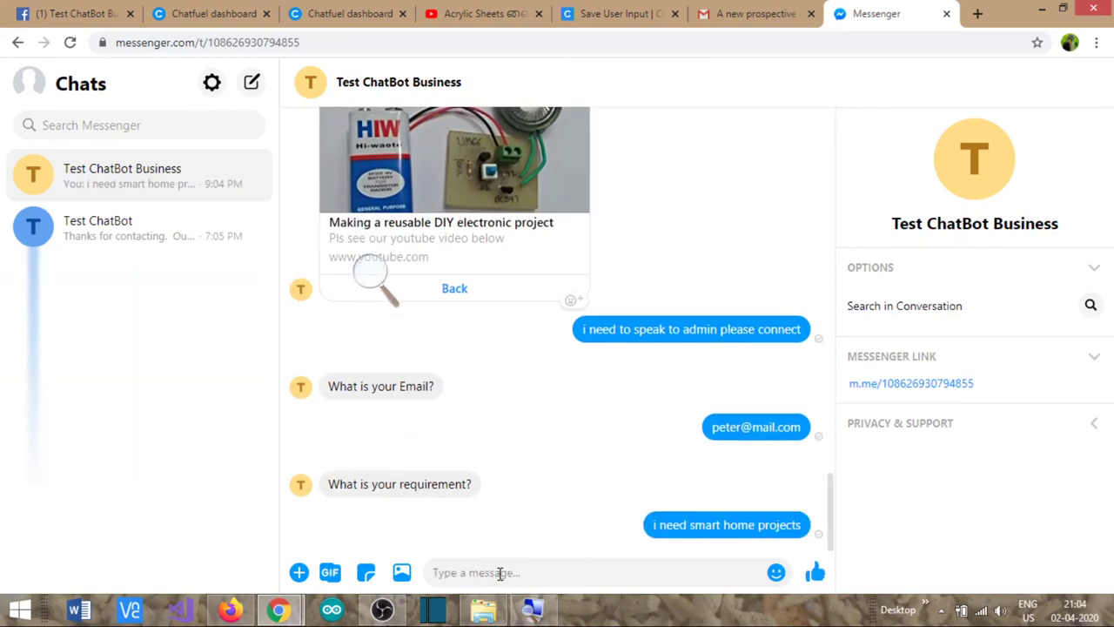
pyautogui.write('student')
pyautogui.press('Return')
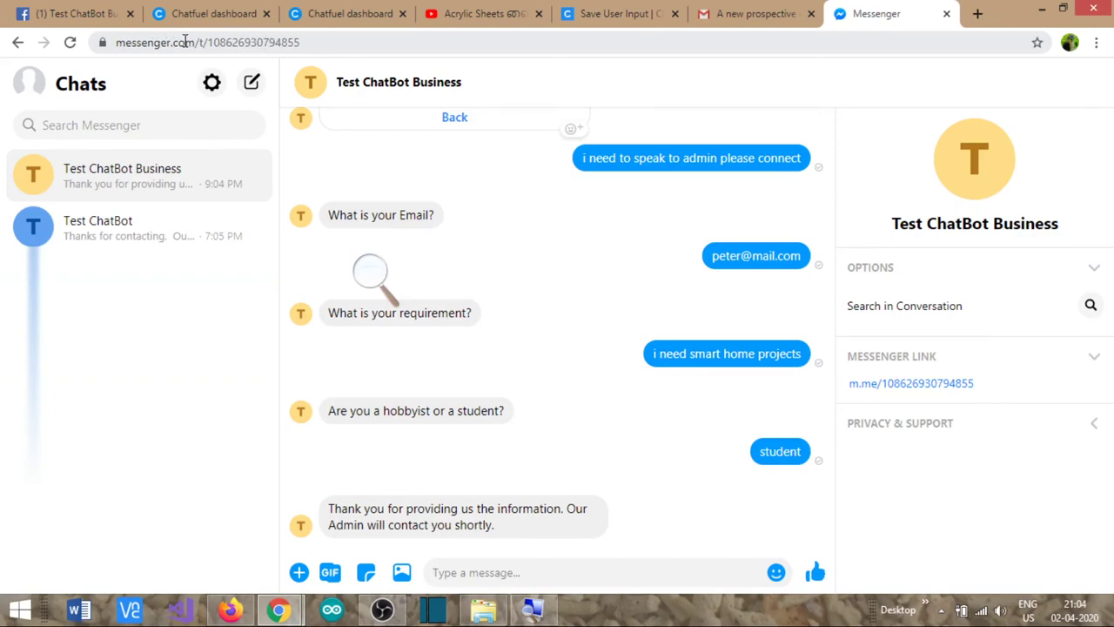
pyautogui.click(65, 15)
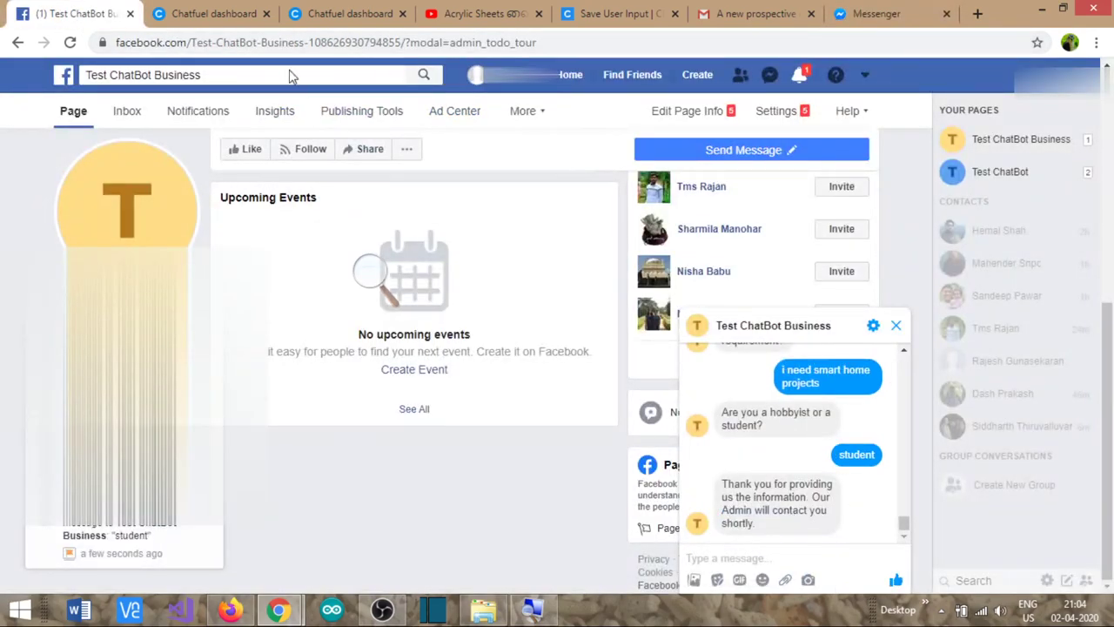
pyautogui.click(866, 14)
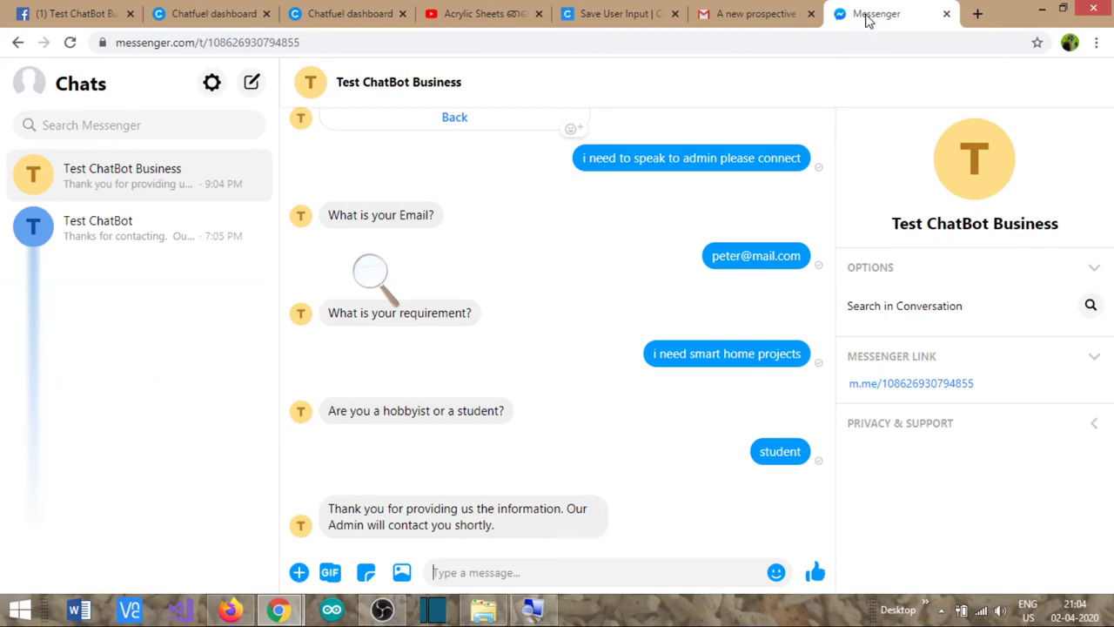
pyautogui.click(83, 13)
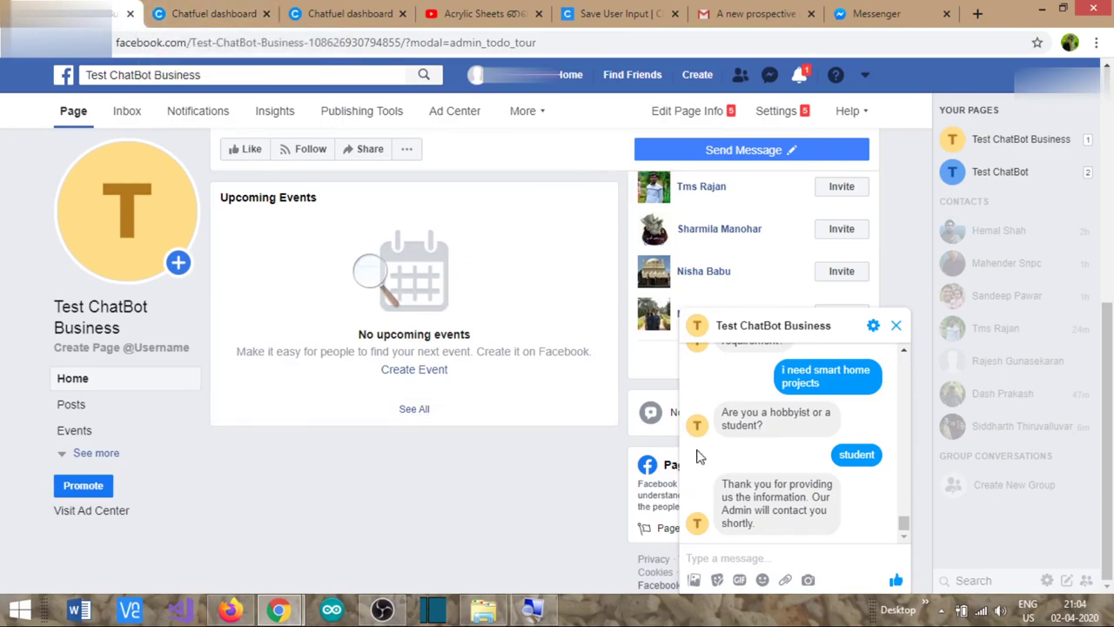
# - Switch to the Chatfuel dashboard, then to its Set Up AI tab
pyautogui.moveTo(777, 335)
pyautogui.click(209, 14)
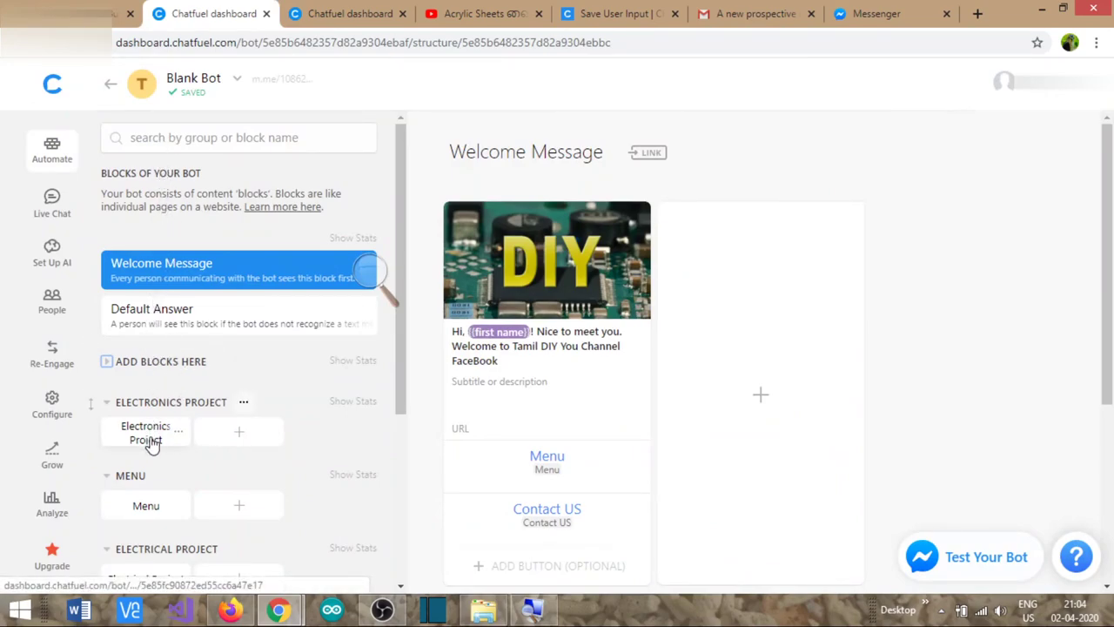
pyautogui.click(320, 14)
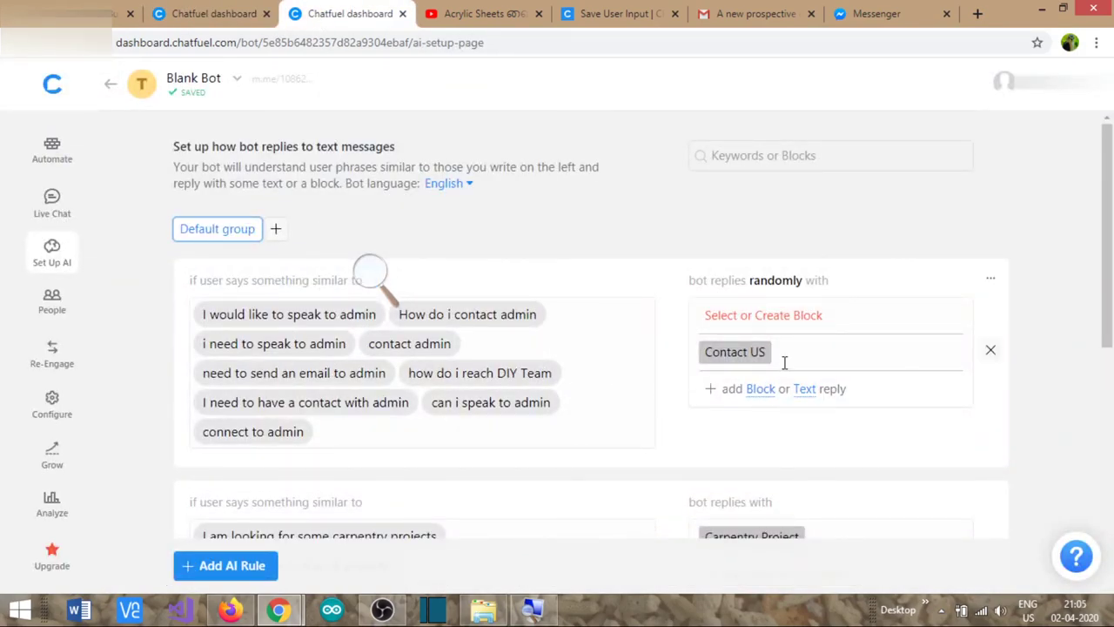